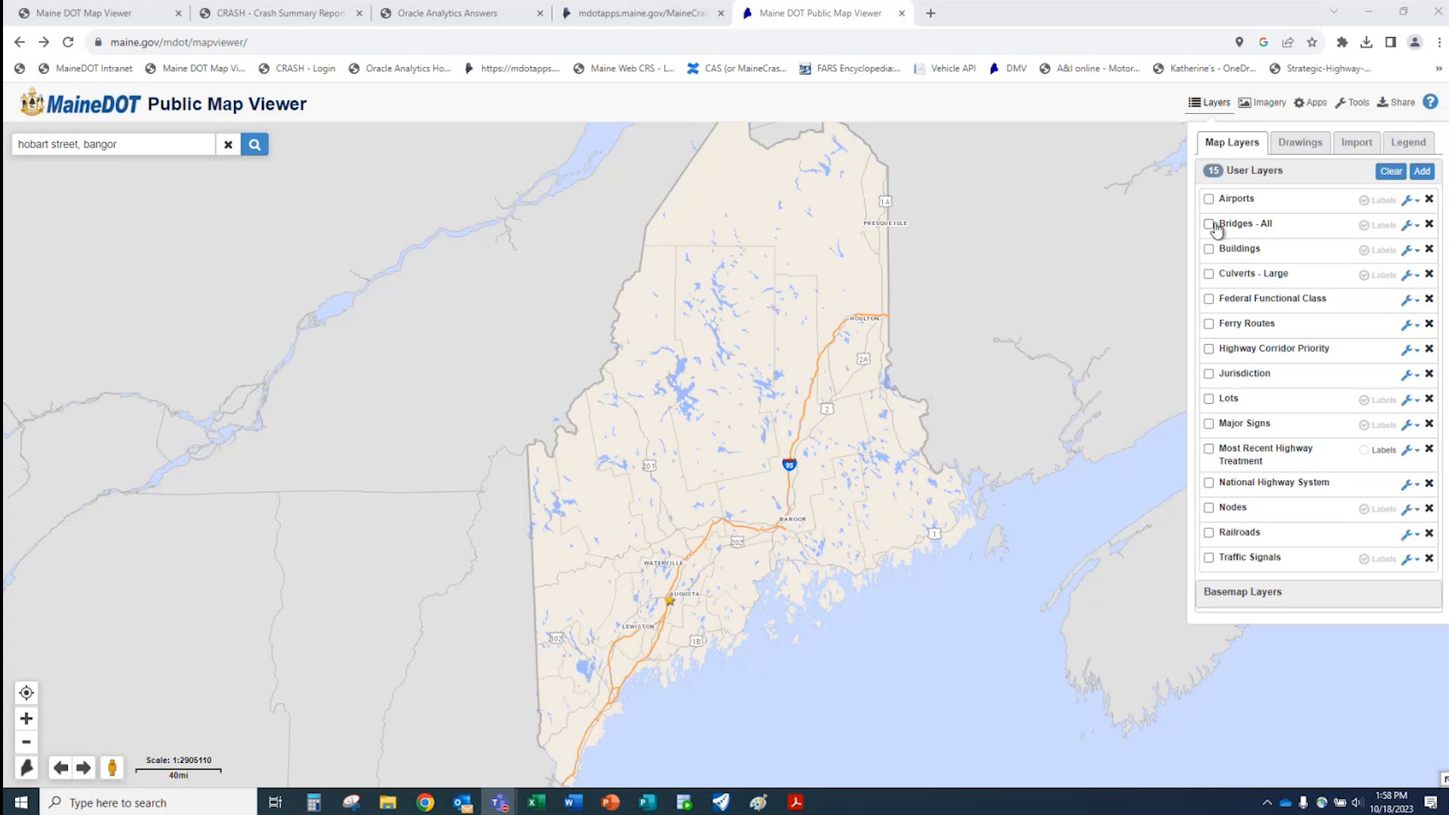
- Turn on the Federal Functional Class layer and view its legend and its symbols in the layer list
{"action": "left_click", "coordinate": [1209, 299]}
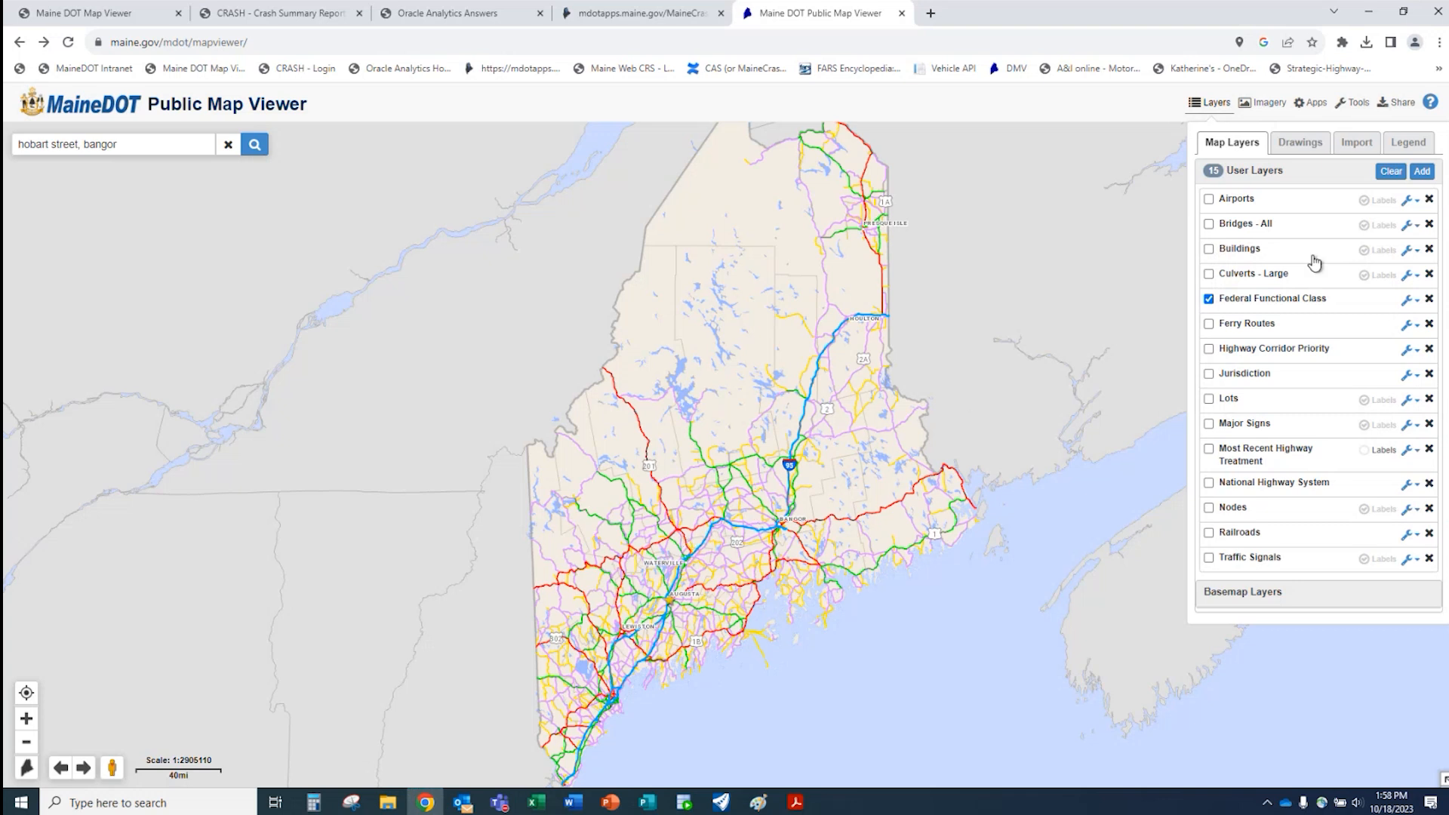
{"action": "left_click", "coordinate": [1402, 153]}
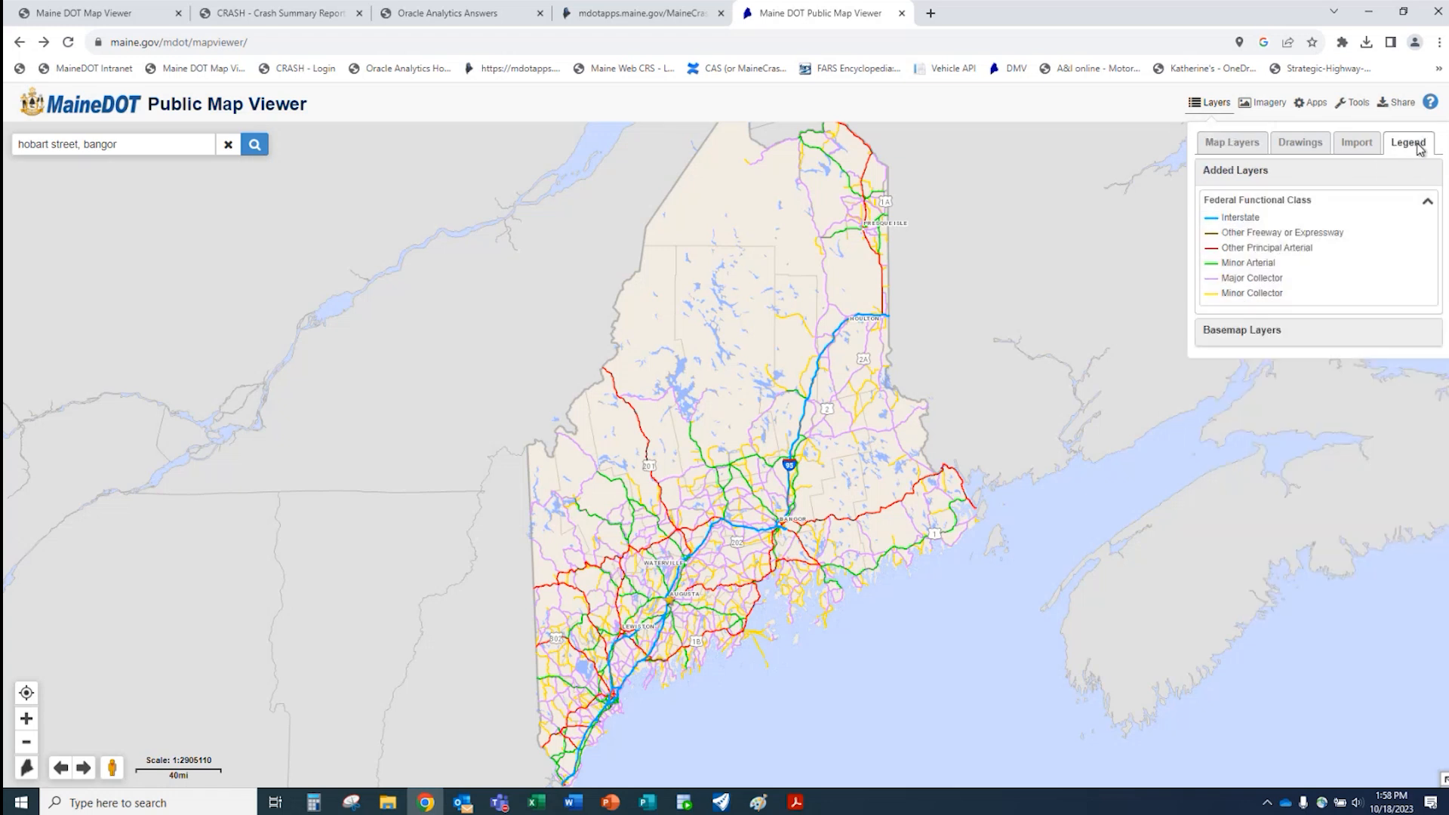
{"action": "left_click", "coordinate": [1232, 143]}
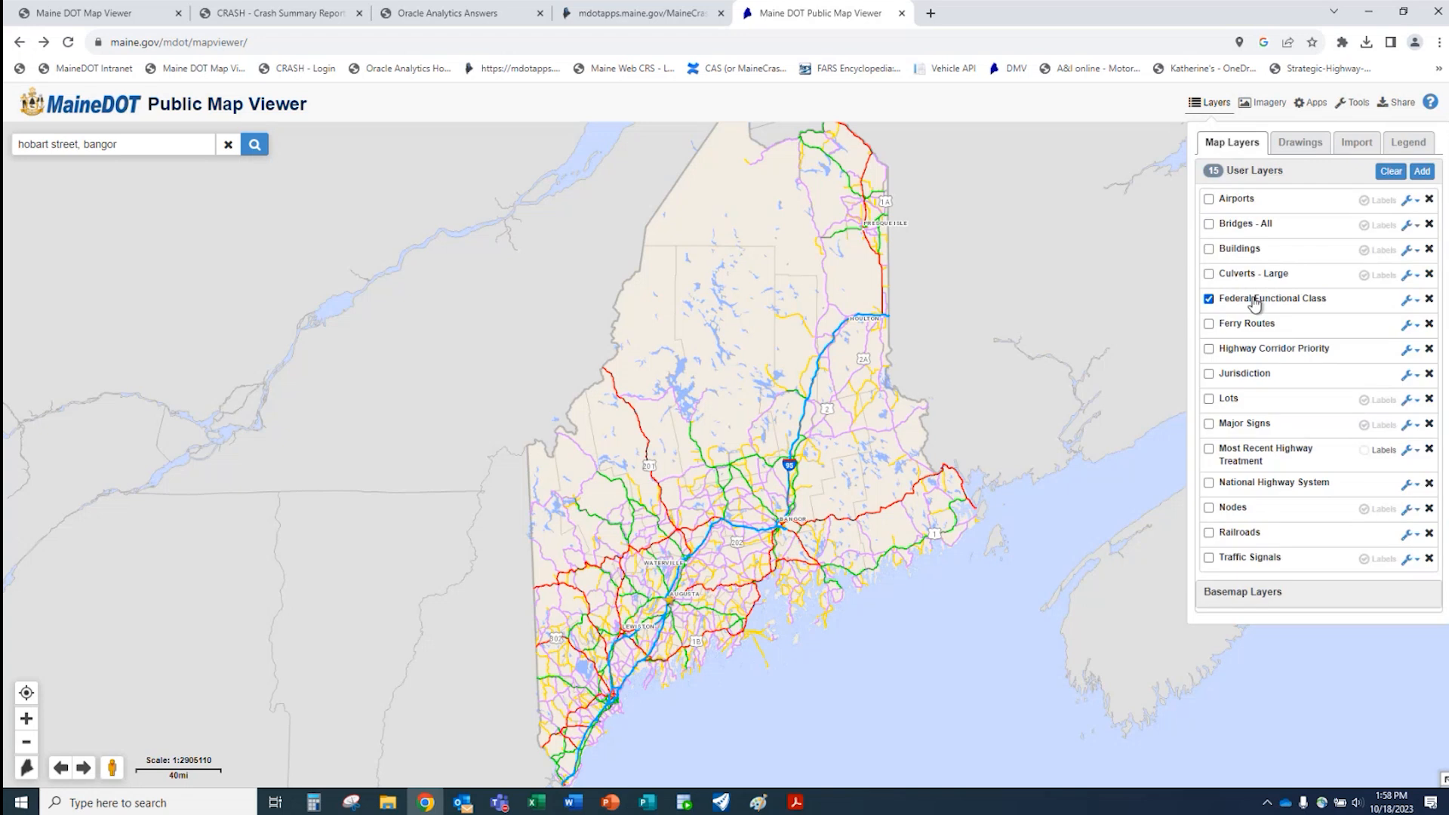
{"action": "left_click", "coordinate": [1255, 302]}
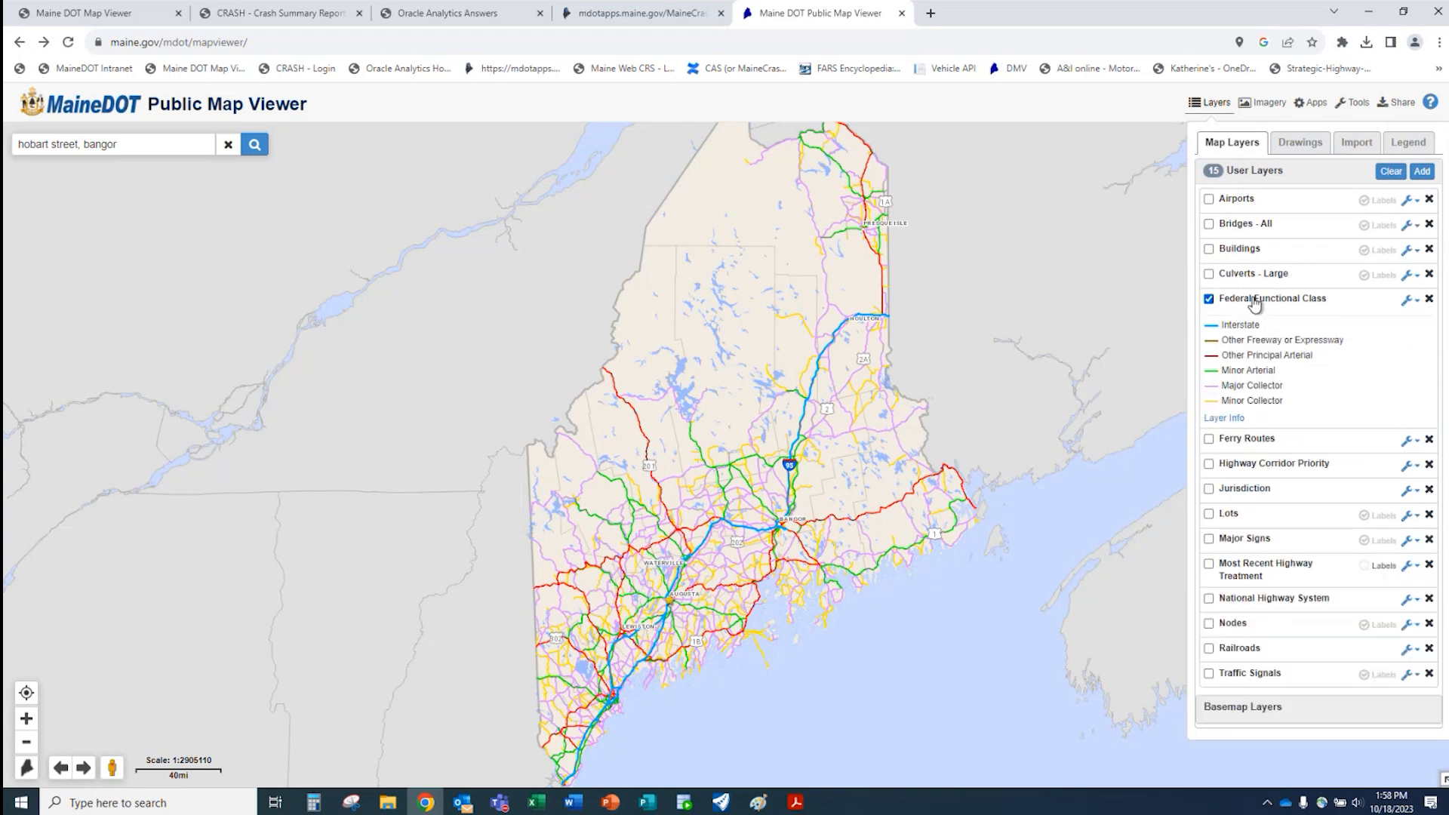
{"action": "left_click", "coordinate": [1255, 302]}
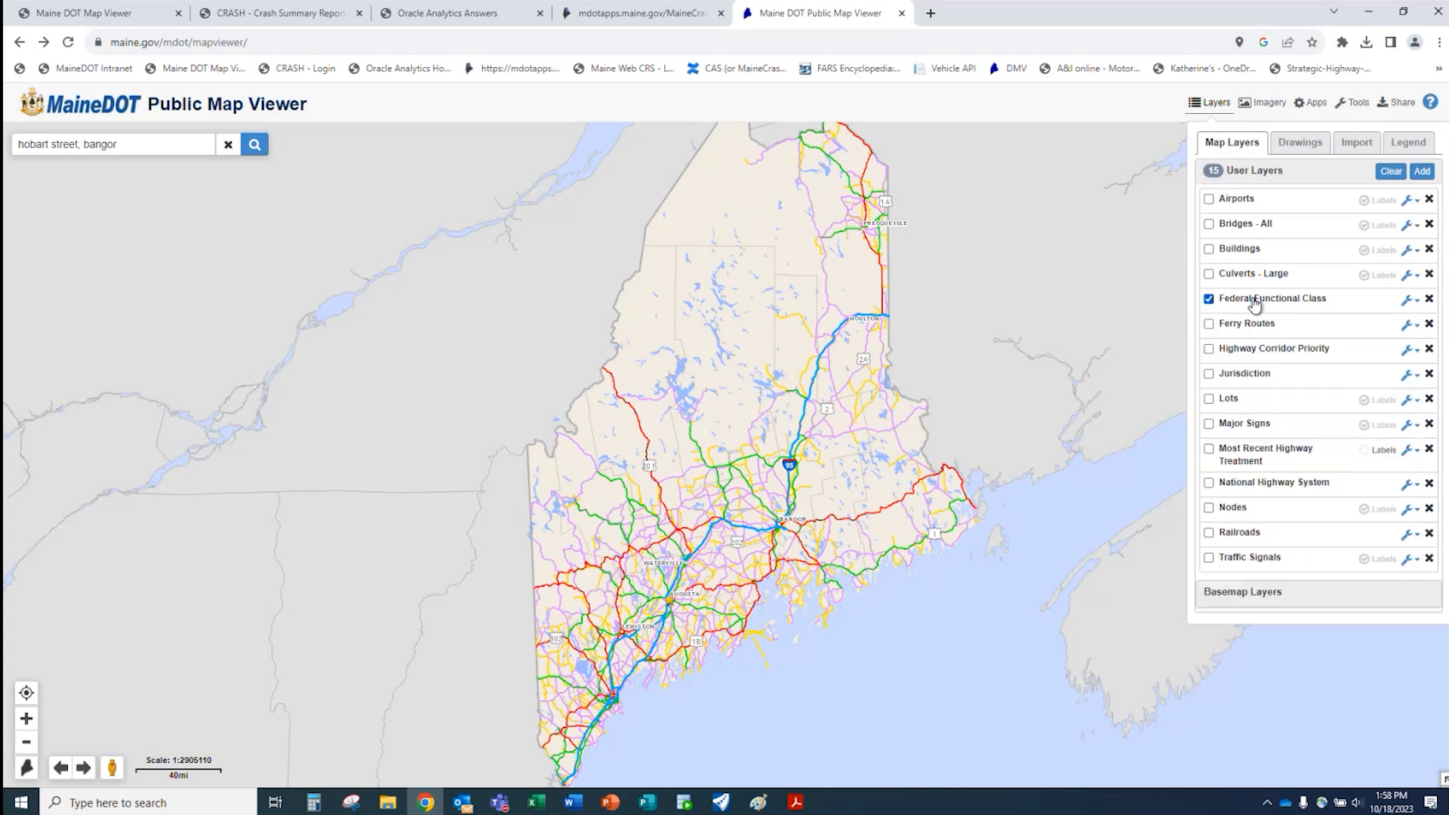
{"action": "left_click", "coordinate": [1398, 147]}
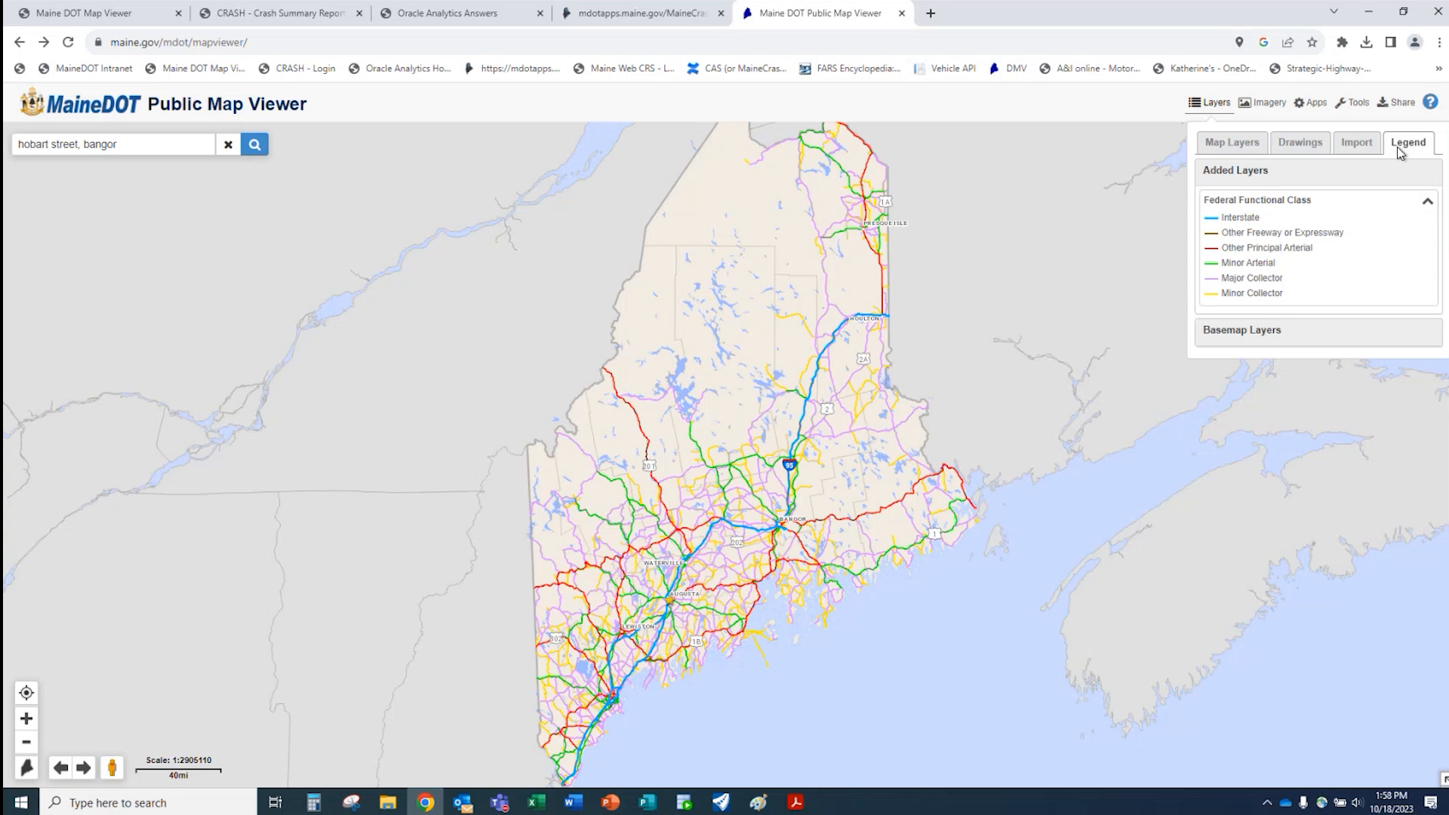
- Review the Federal Functional Class symbols in the layer list again, and turn the layer off
{"action": "left_click", "coordinate": [1225, 145]}
{"action": "left_click", "coordinate": [1251, 300]}
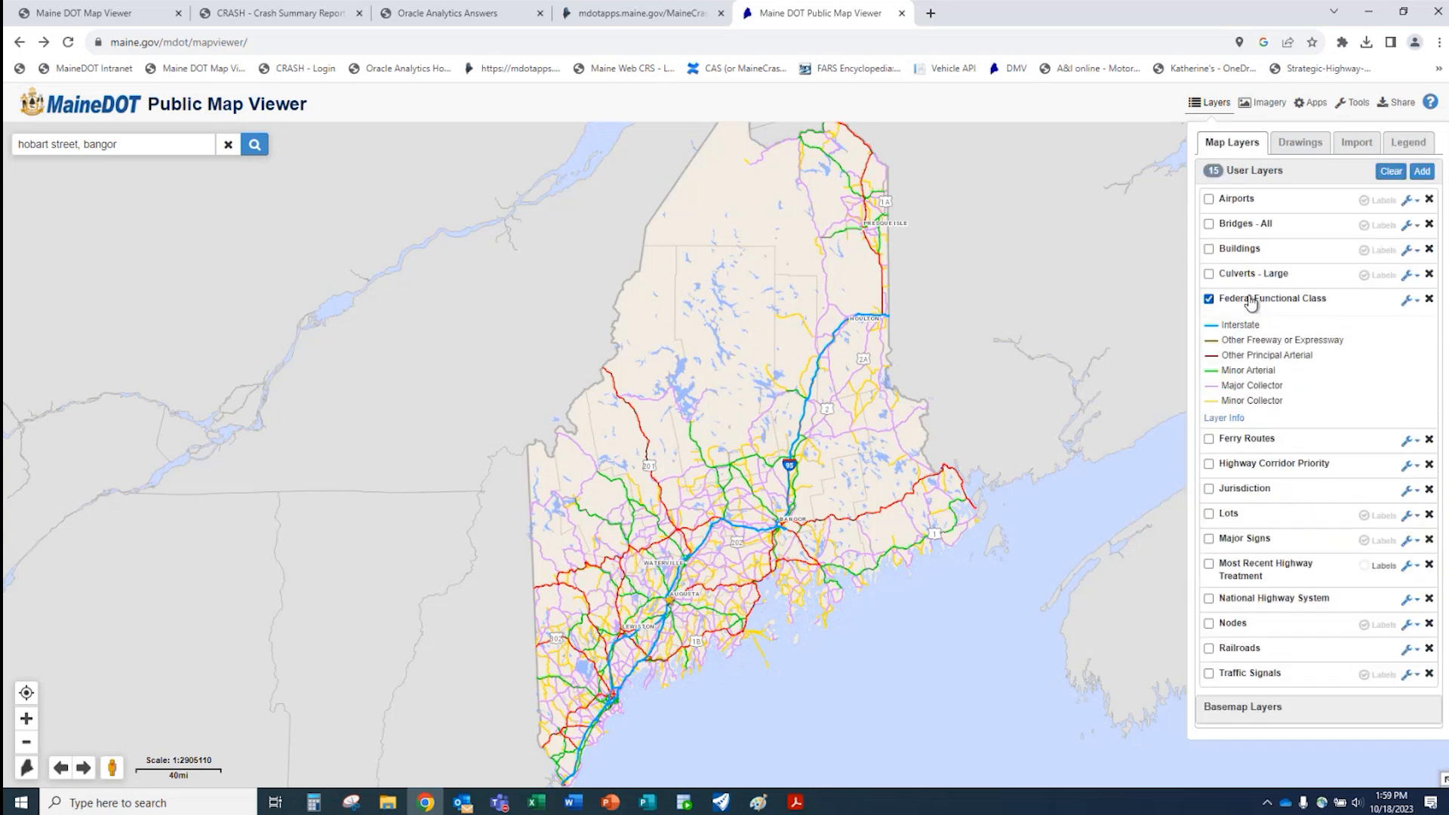
{"action": "left_click", "coordinate": [1250, 302]}
{"action": "left_click", "coordinate": [1209, 299]}
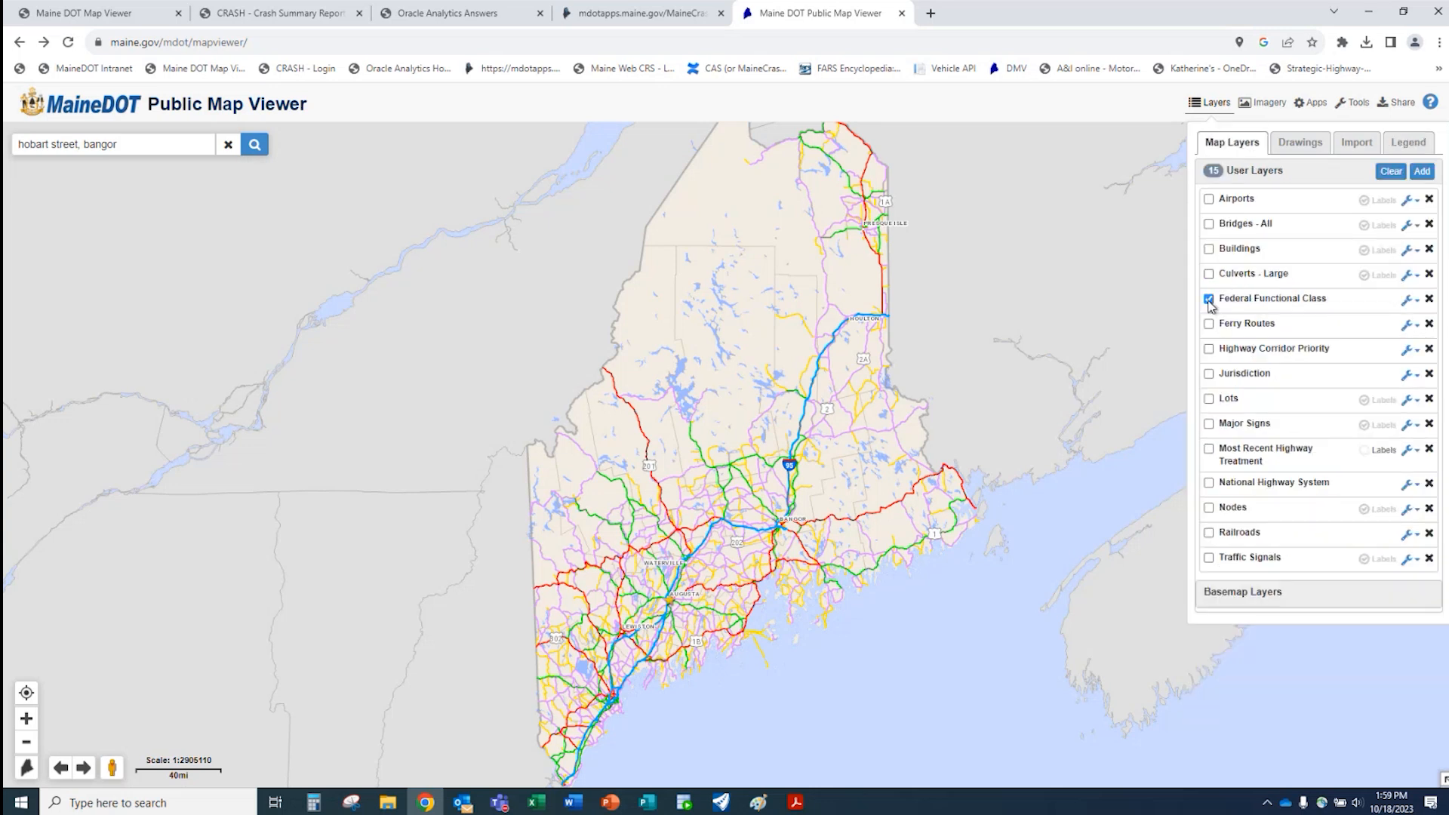
- View the NAIP 2015 aerial imagery over the map, and turn it off
{"action": "left_click", "coordinate": [1268, 103]}
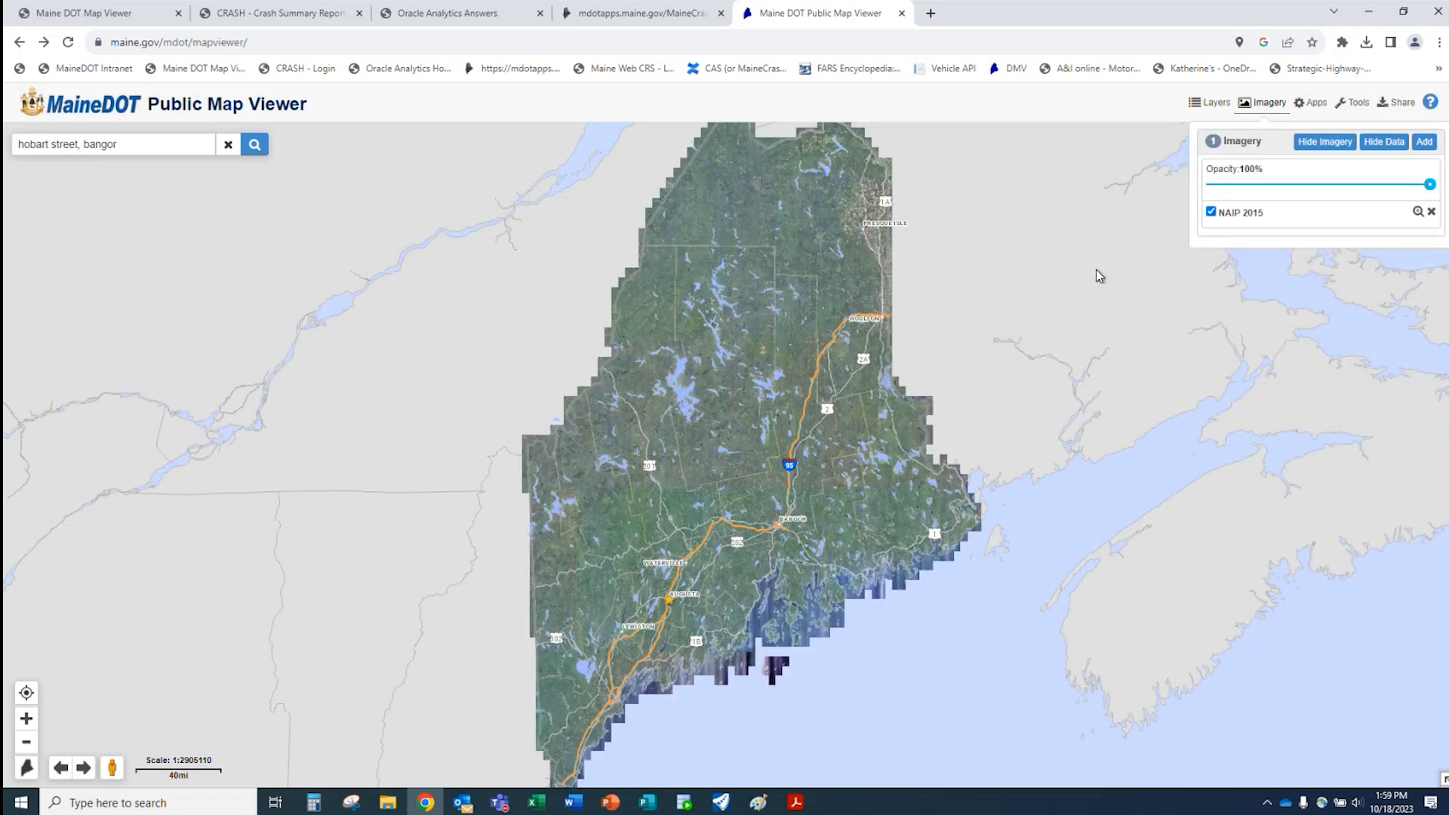
{"action": "left_click", "coordinate": [1263, 110]}
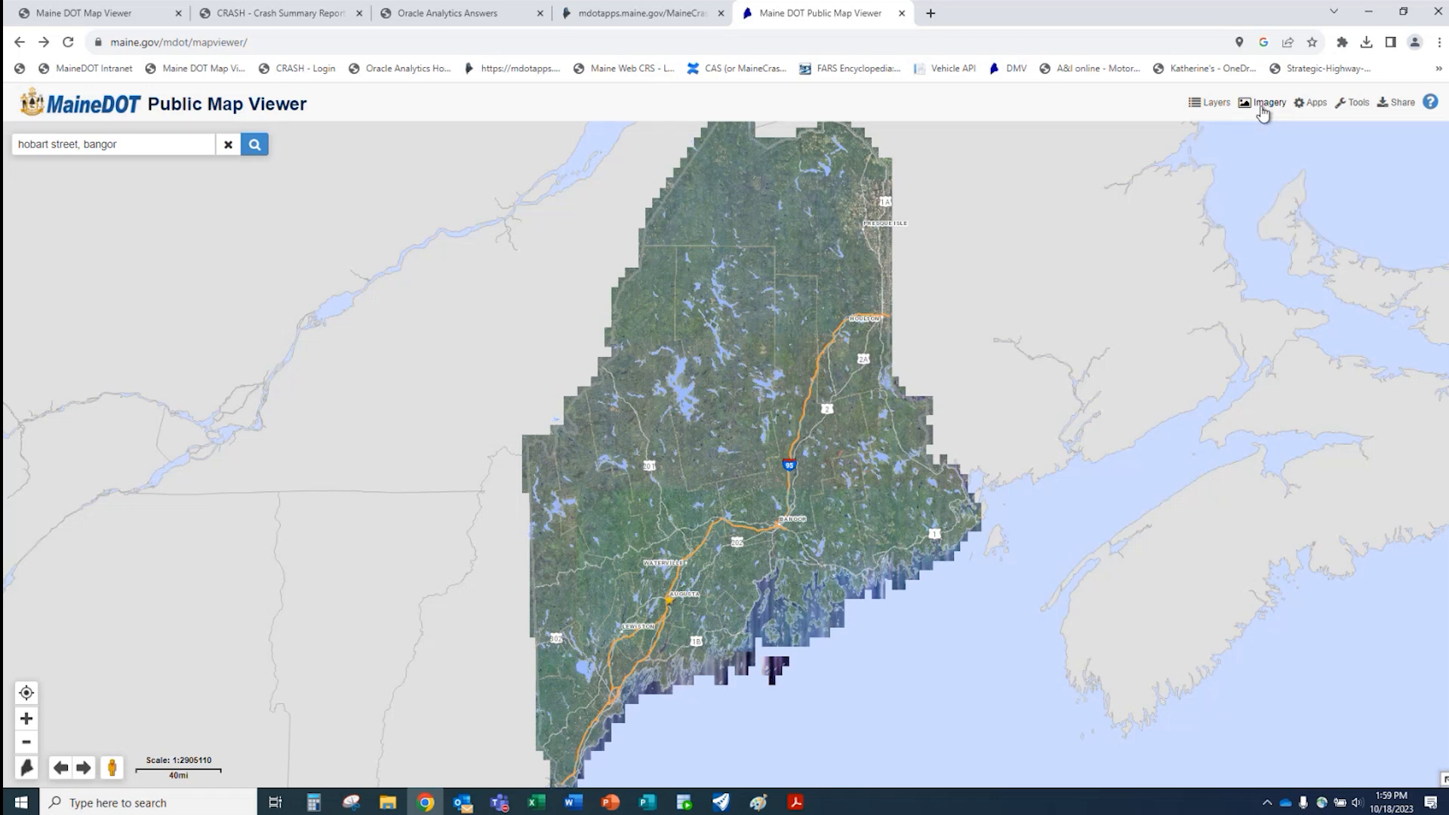
{"action": "left_click", "coordinate": [1263, 110]}
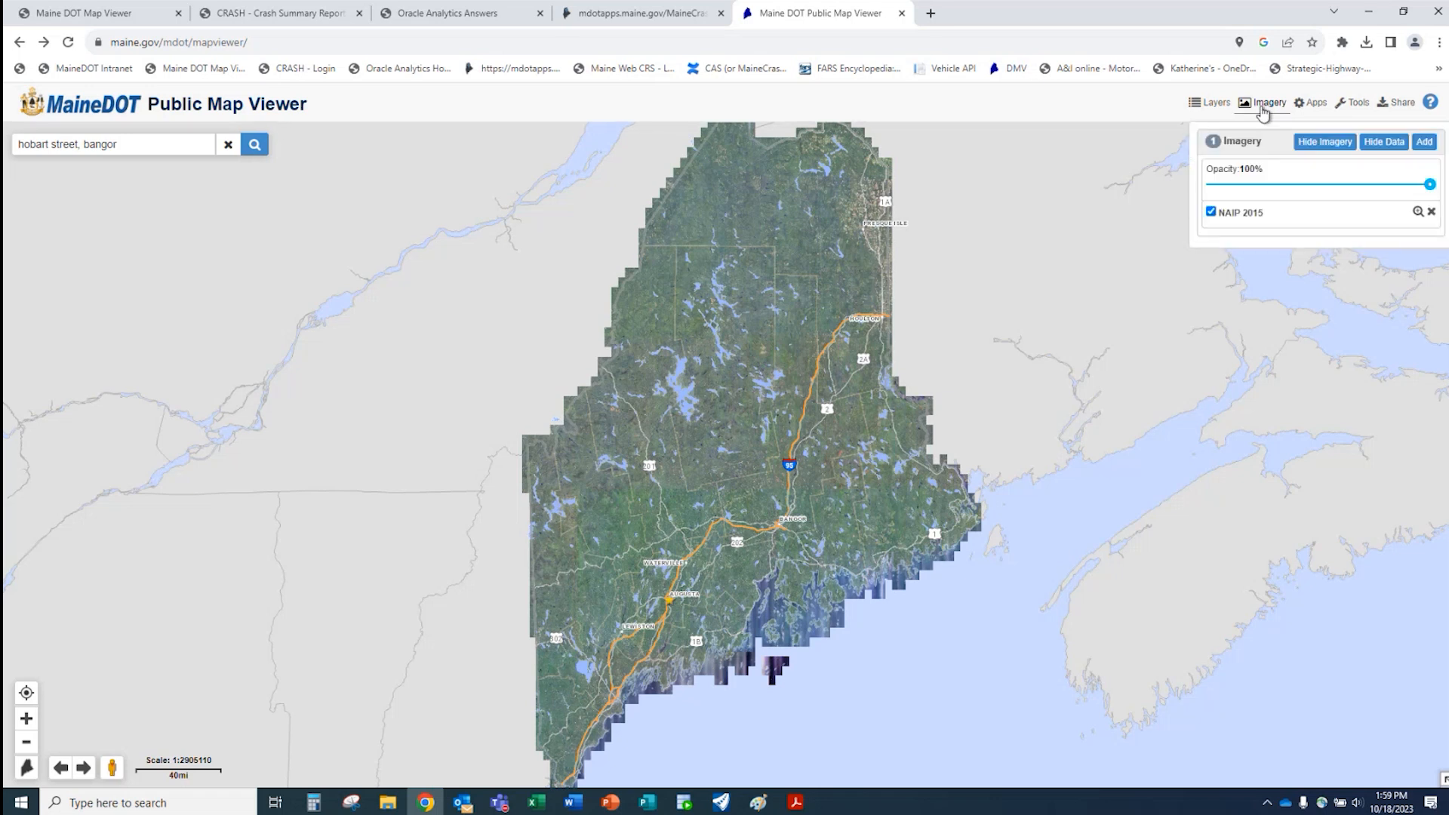
{"action": "left_click", "coordinate": [1212, 213]}
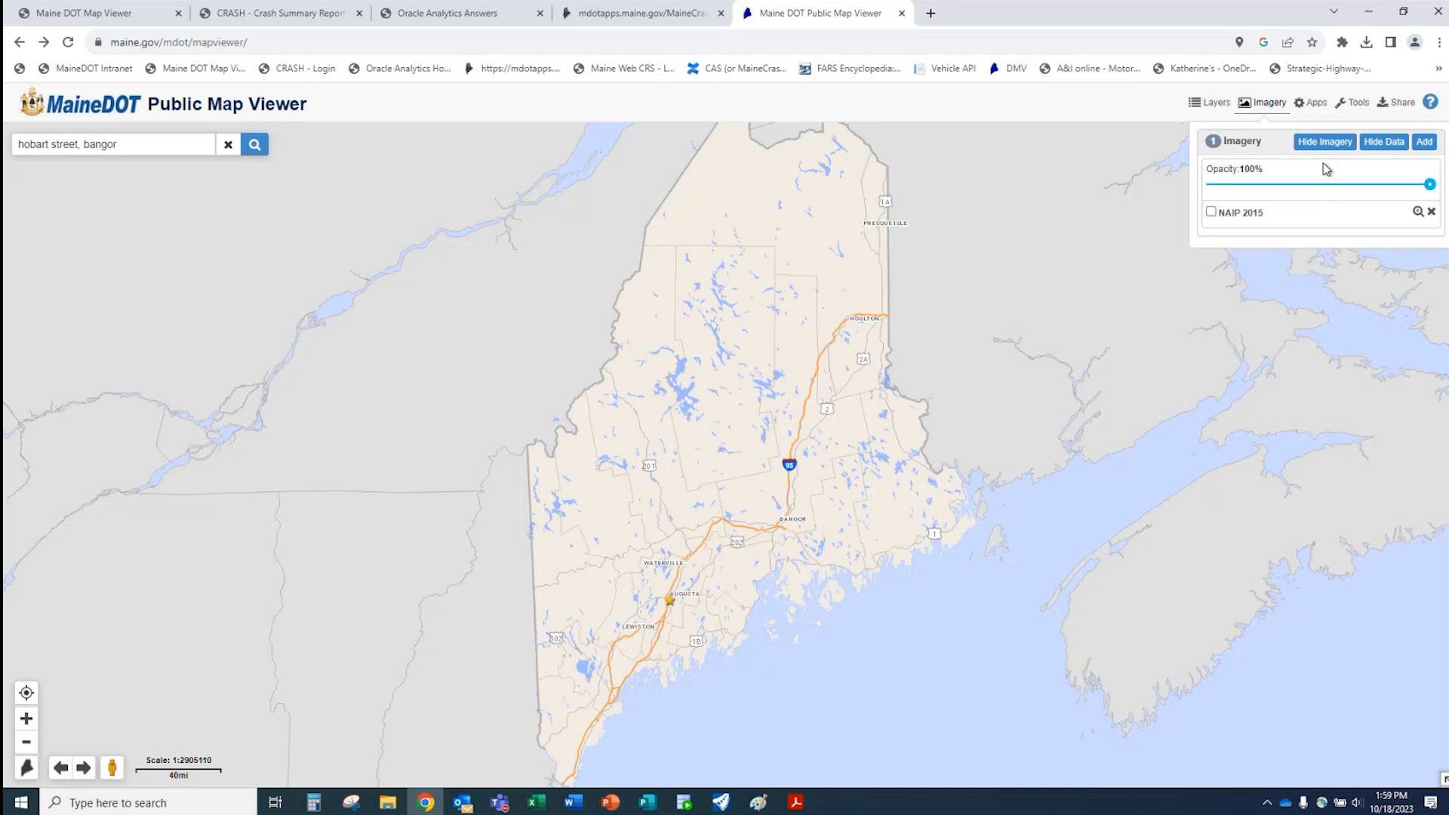
- Open the Internet Maps app to view its external map services, and close it
{"action": "left_click", "coordinate": [1313, 106]}
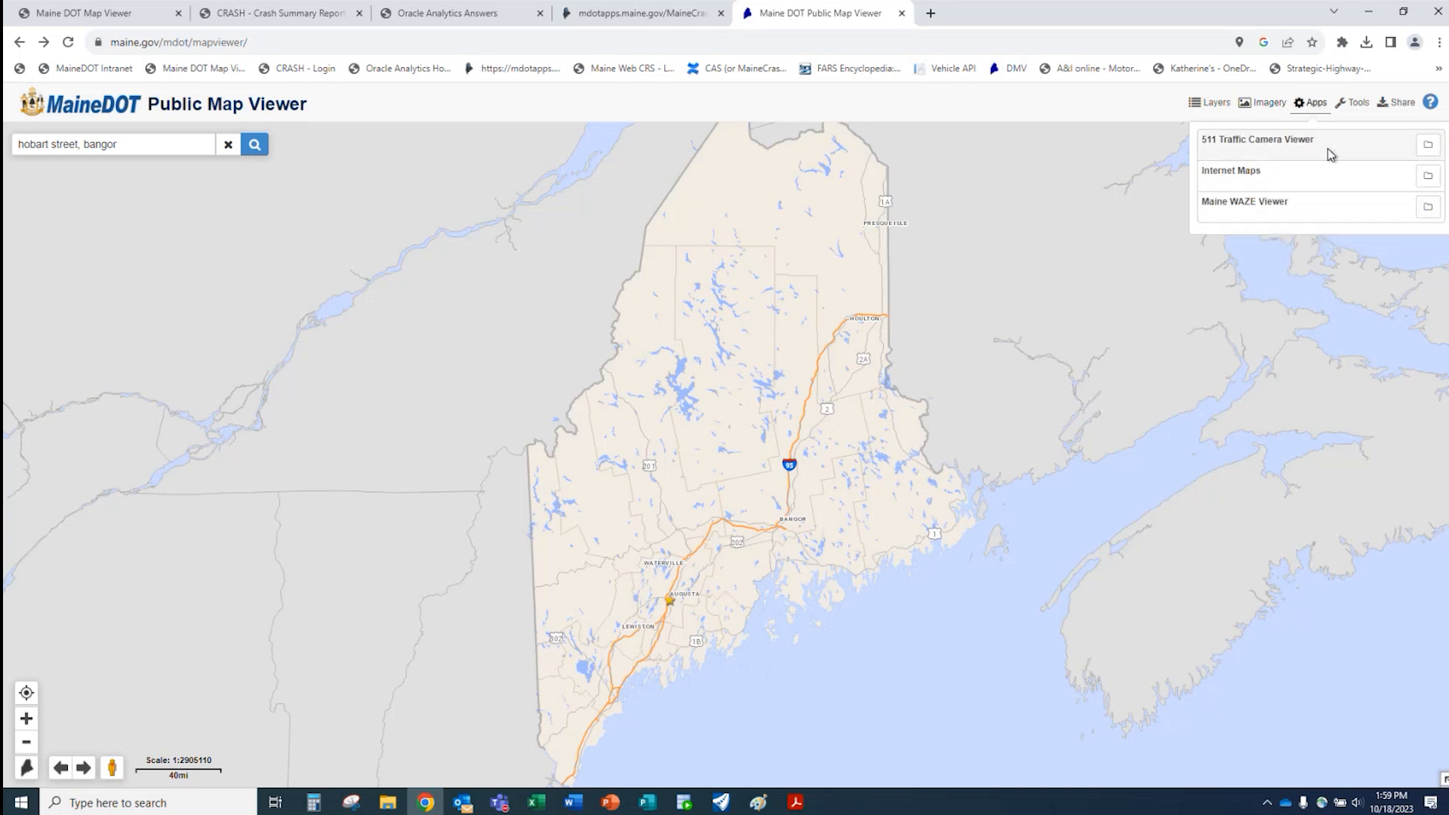
{"action": "left_click", "coordinate": [1428, 179]}
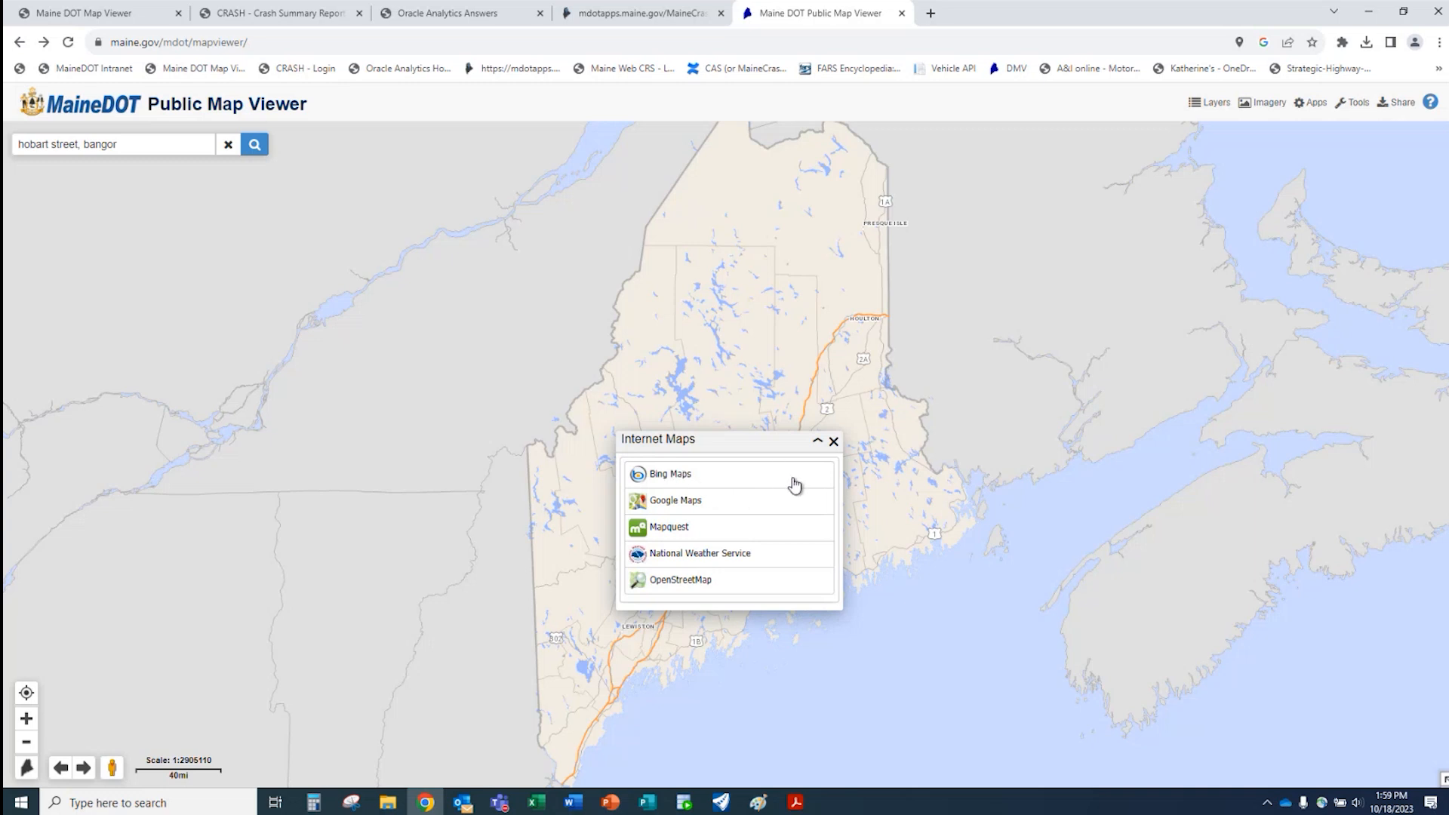
{"action": "left_click", "coordinate": [834, 443]}
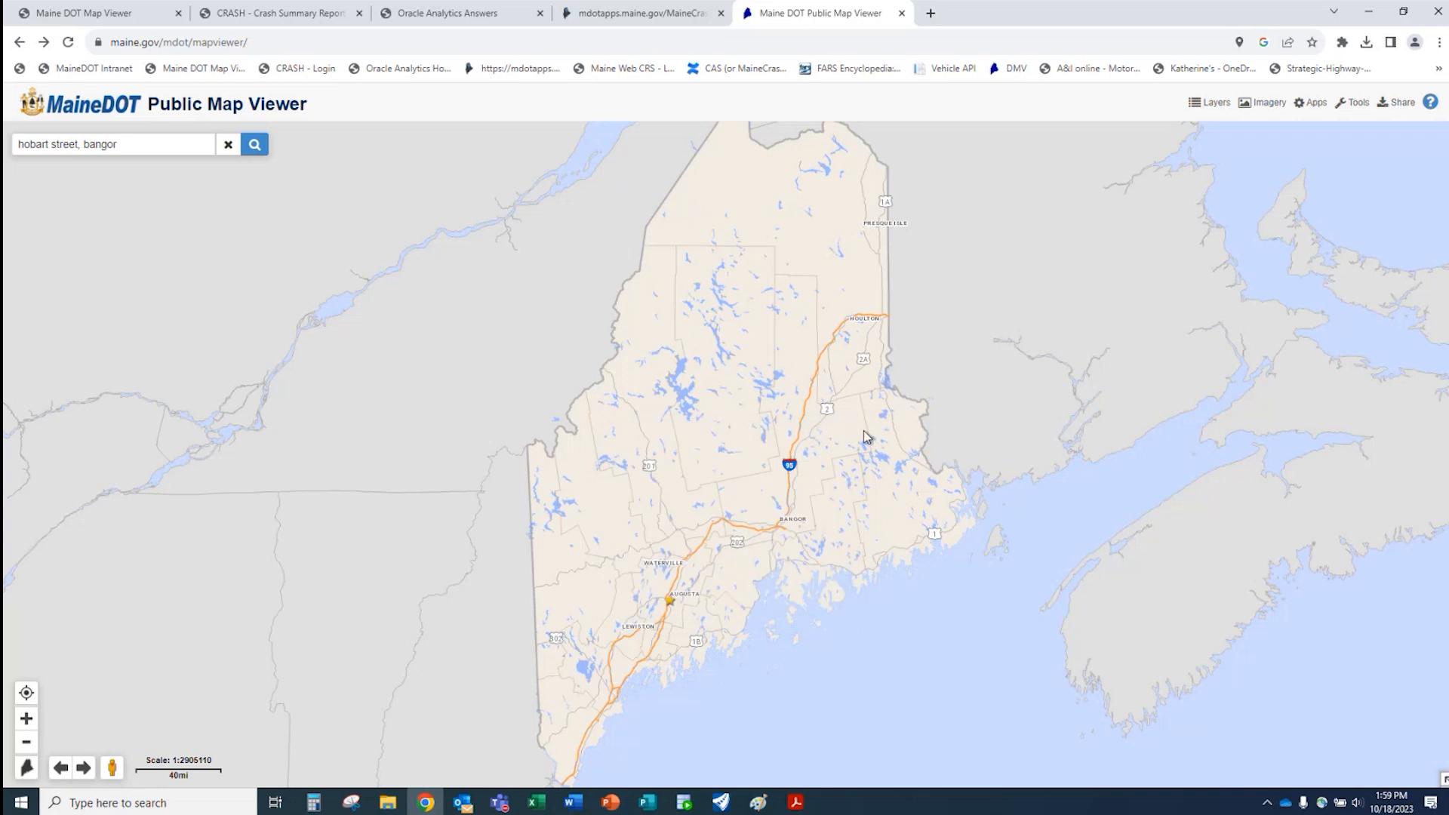
- Draw a four-sided starting polygon between Waterville and Bangor for the Create Buffer tool, and discard it
{"action": "left_click", "coordinate": [1358, 102]}
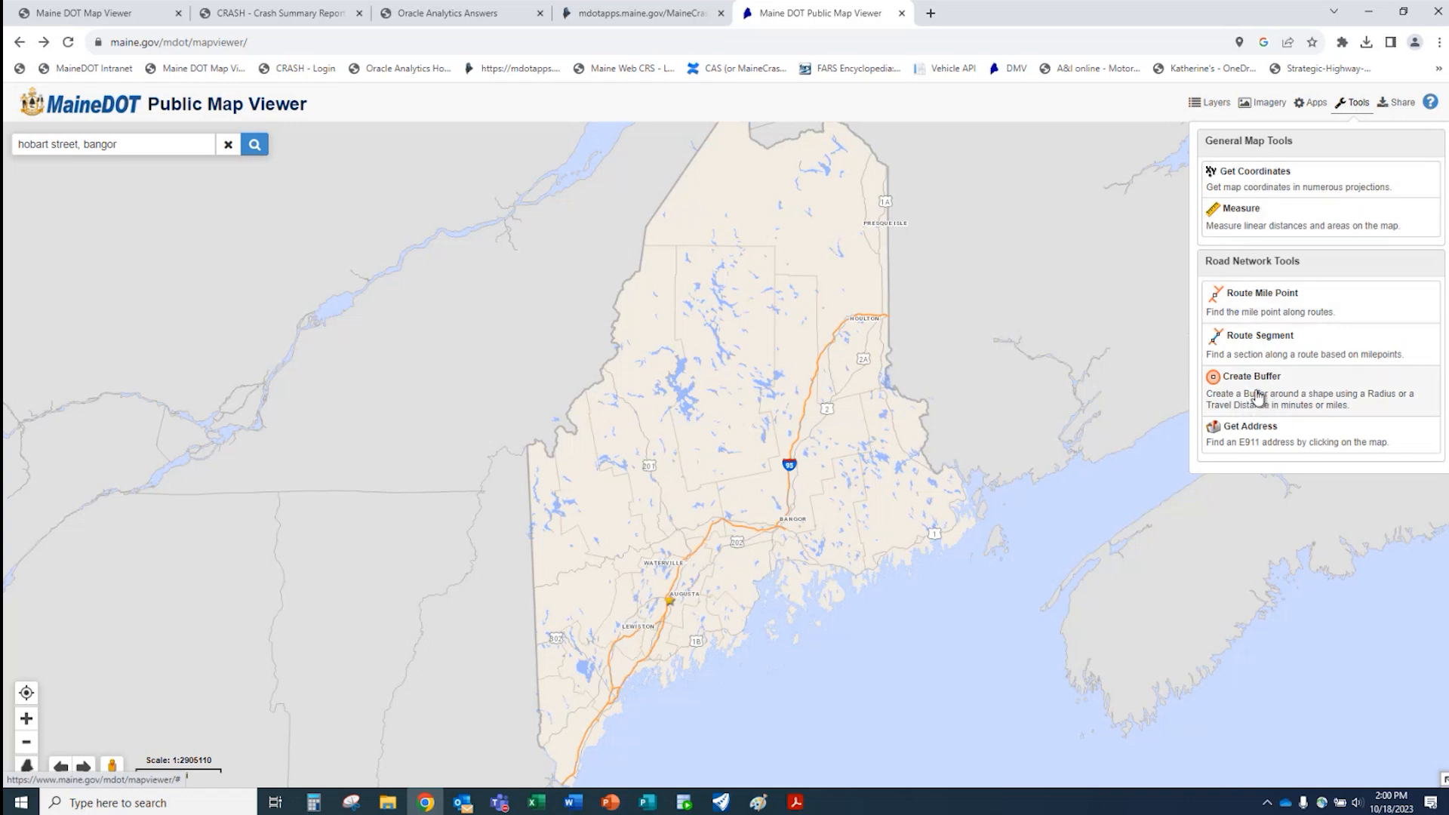
{"action": "left_click", "coordinate": [1231, 400]}
{"action": "left_click_drag", "start_coordinate": [697, 495], "coordinate": [781, 476]}
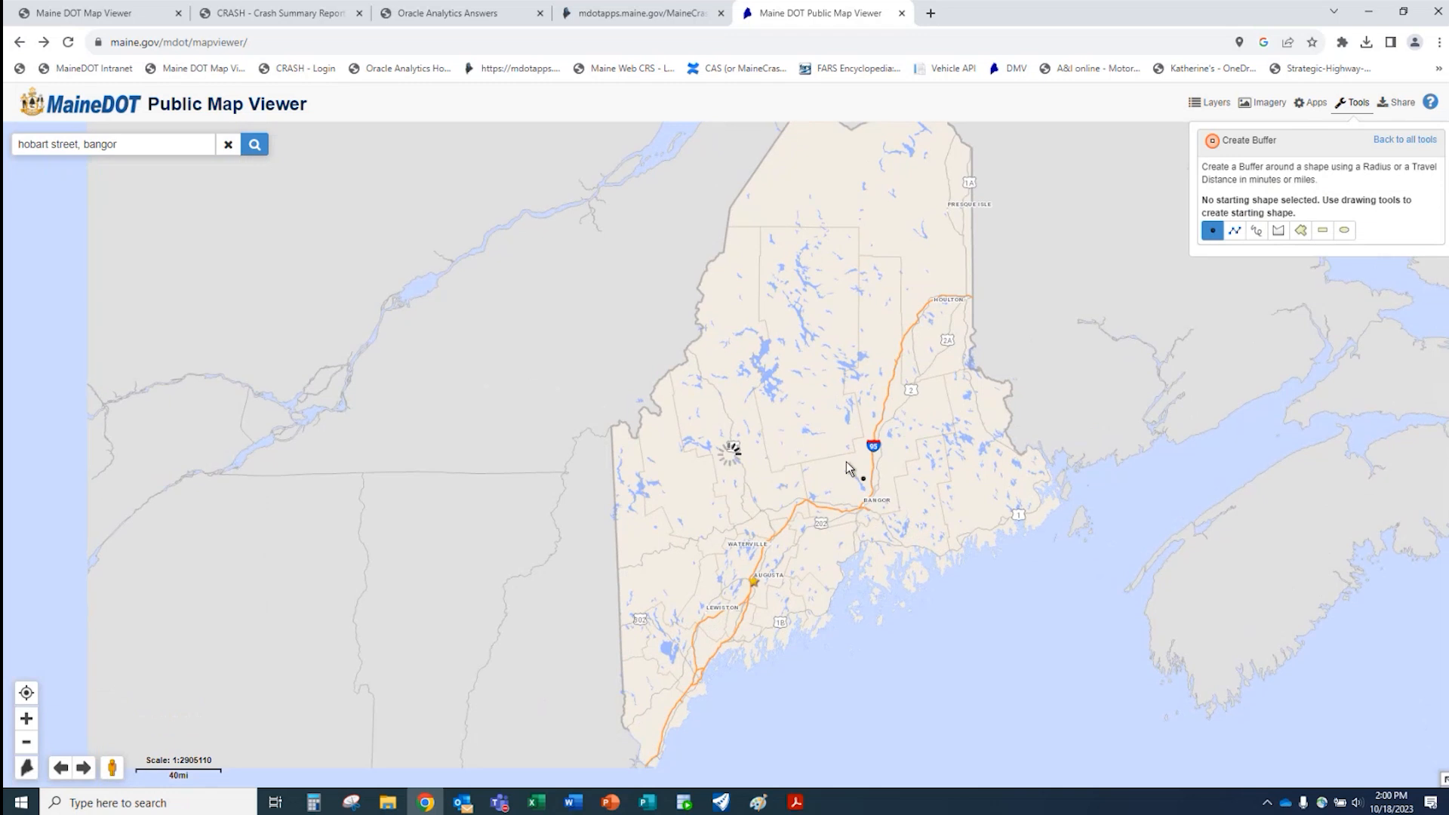
{"action": "left_click", "coordinate": [1278, 231]}
{"action": "left_click", "coordinate": [781, 468]}
{"action": "left_click", "coordinate": [760, 565]}
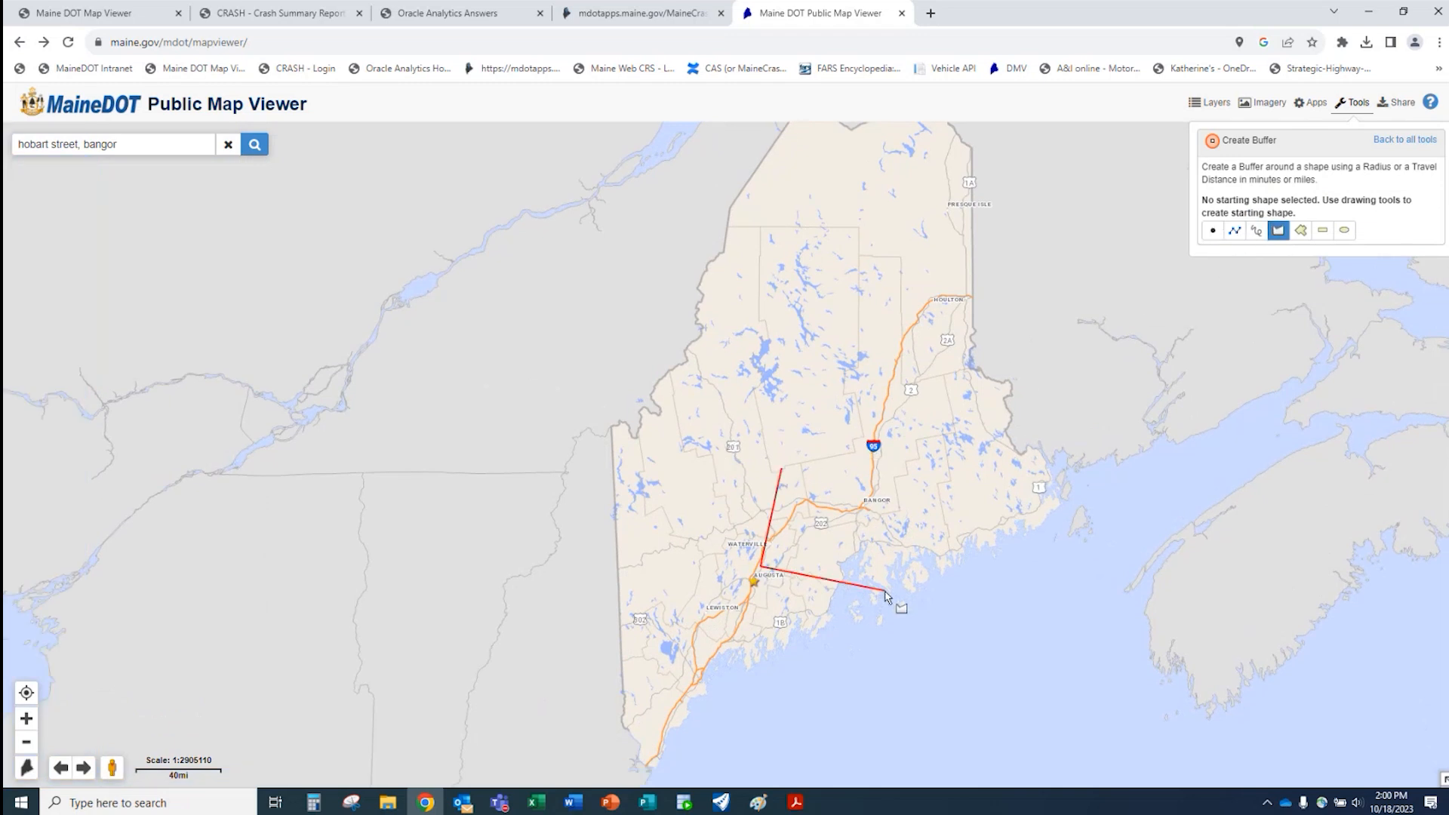
{"action": "left_click", "coordinate": [858, 575]}
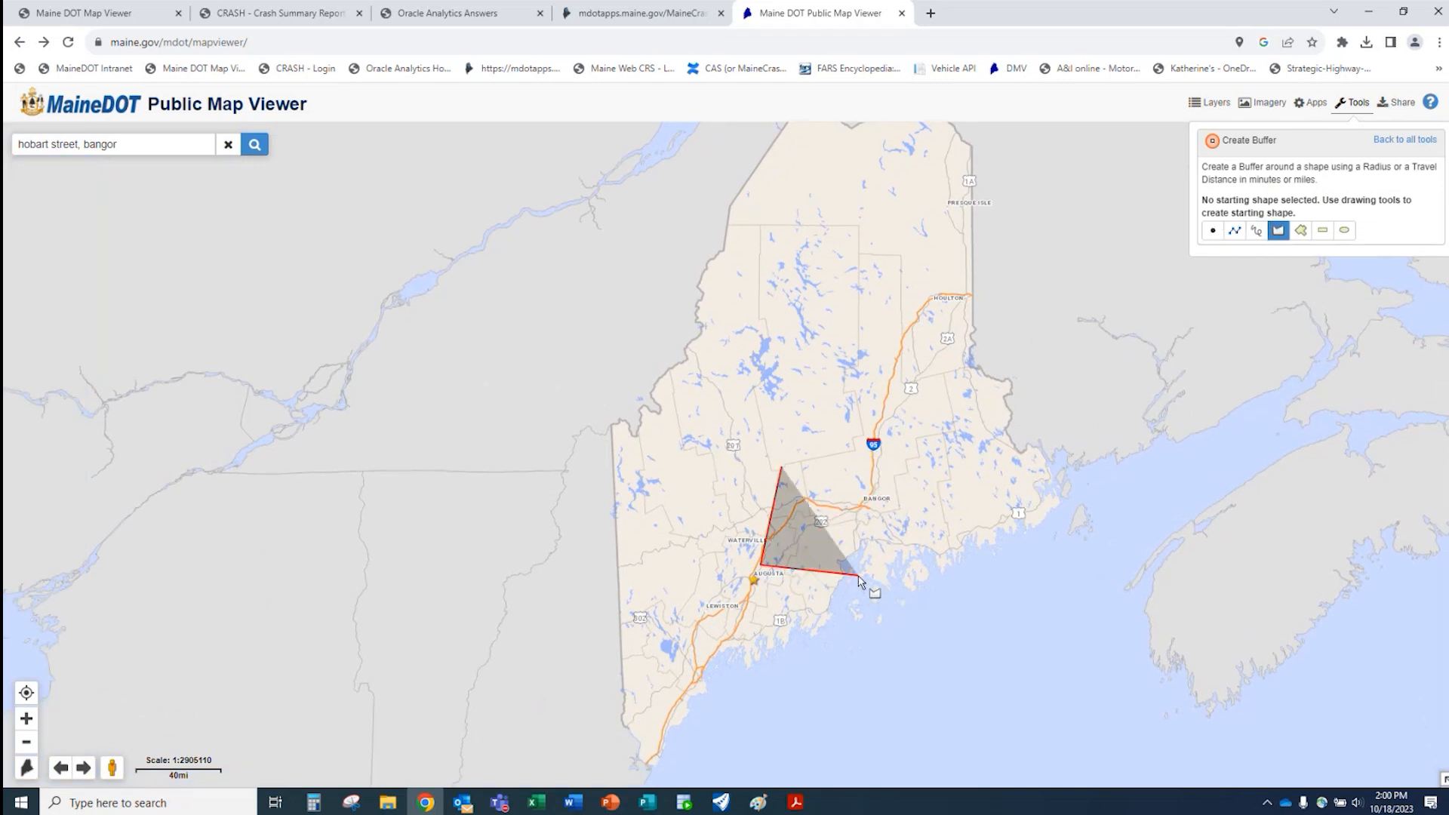
{"action": "left_click", "coordinate": [874, 478]}
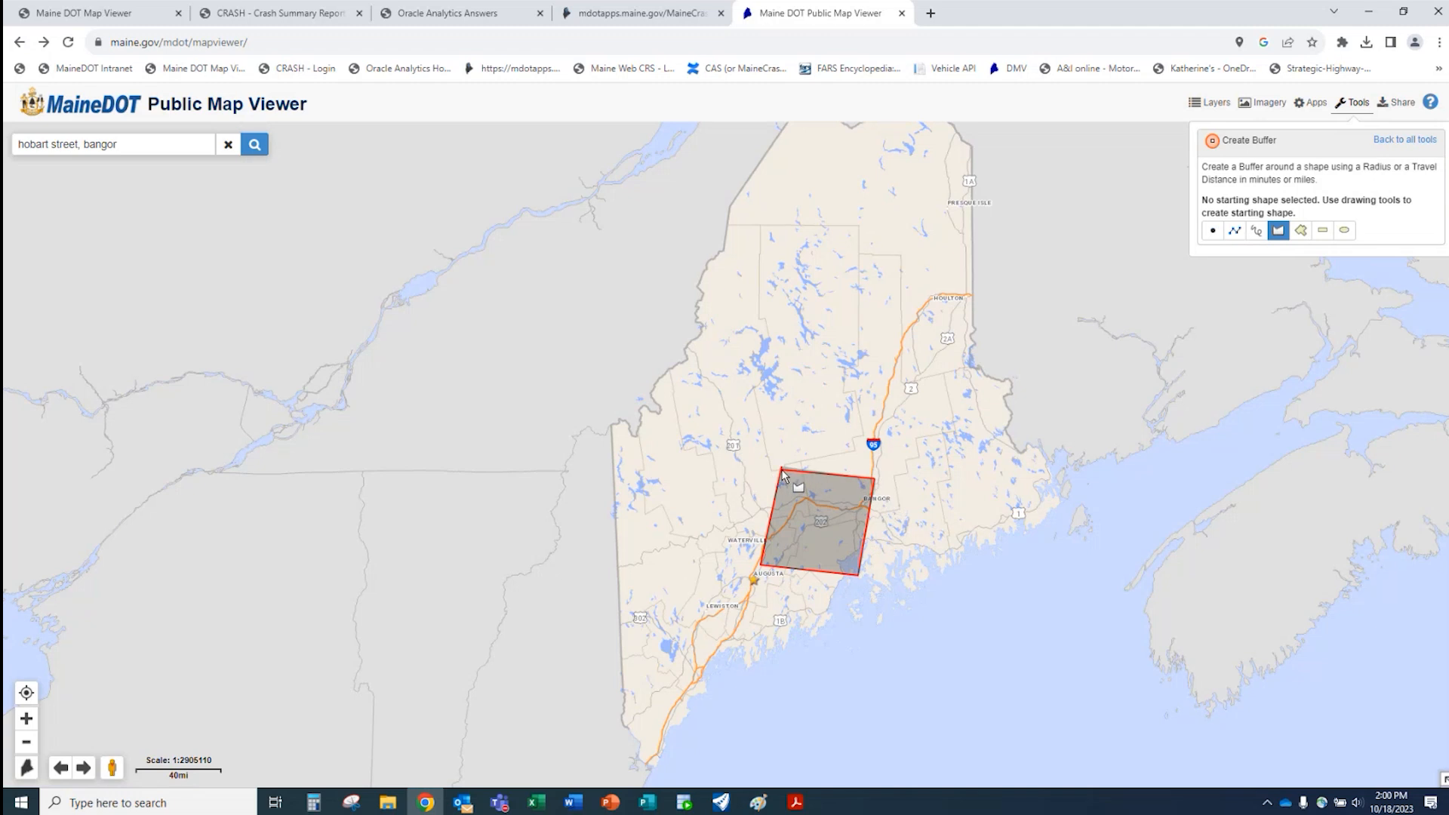
{"action": "double_click", "coordinate": [809, 483]}
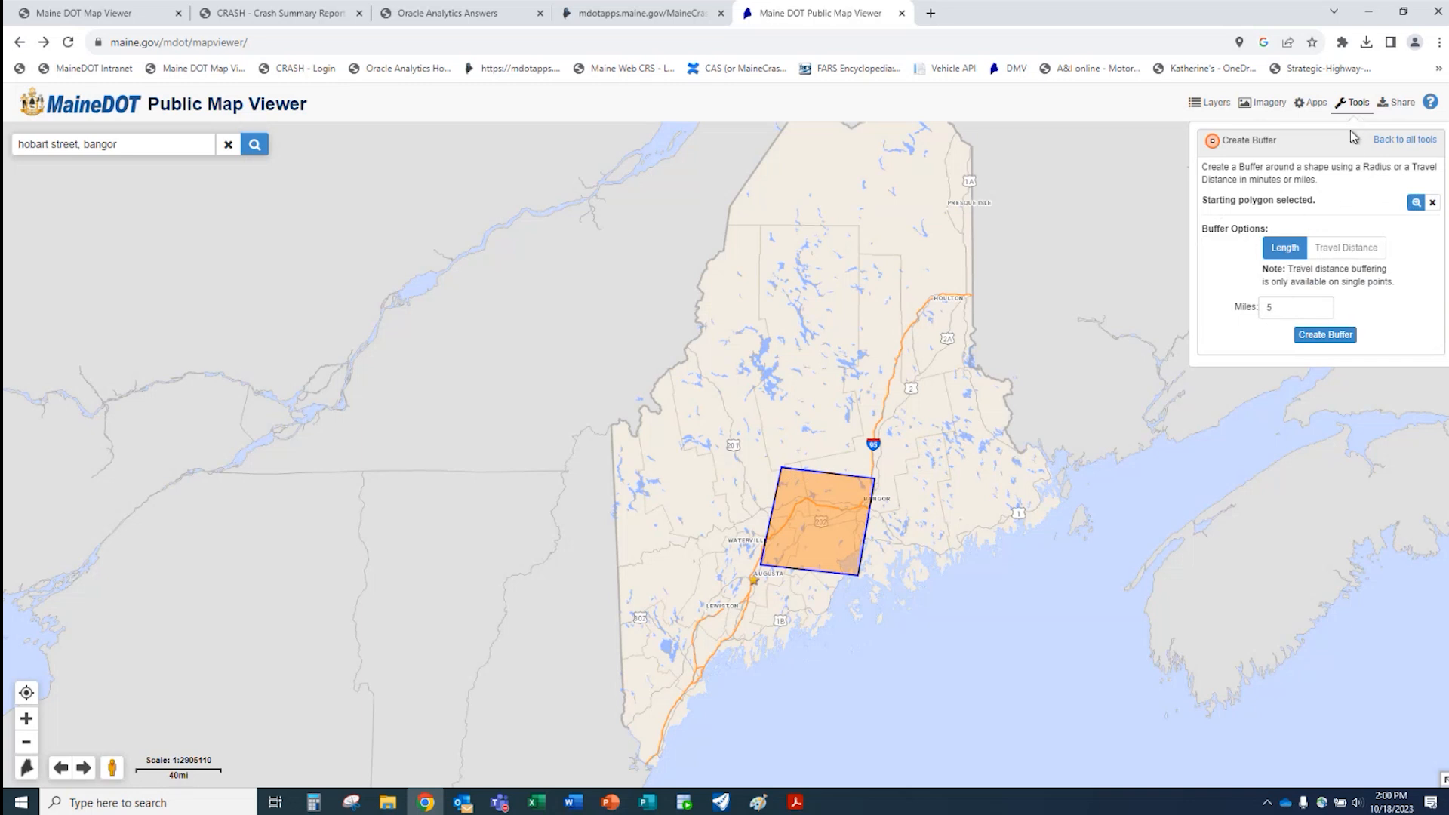
{"action": "left_click", "coordinate": [1431, 203]}
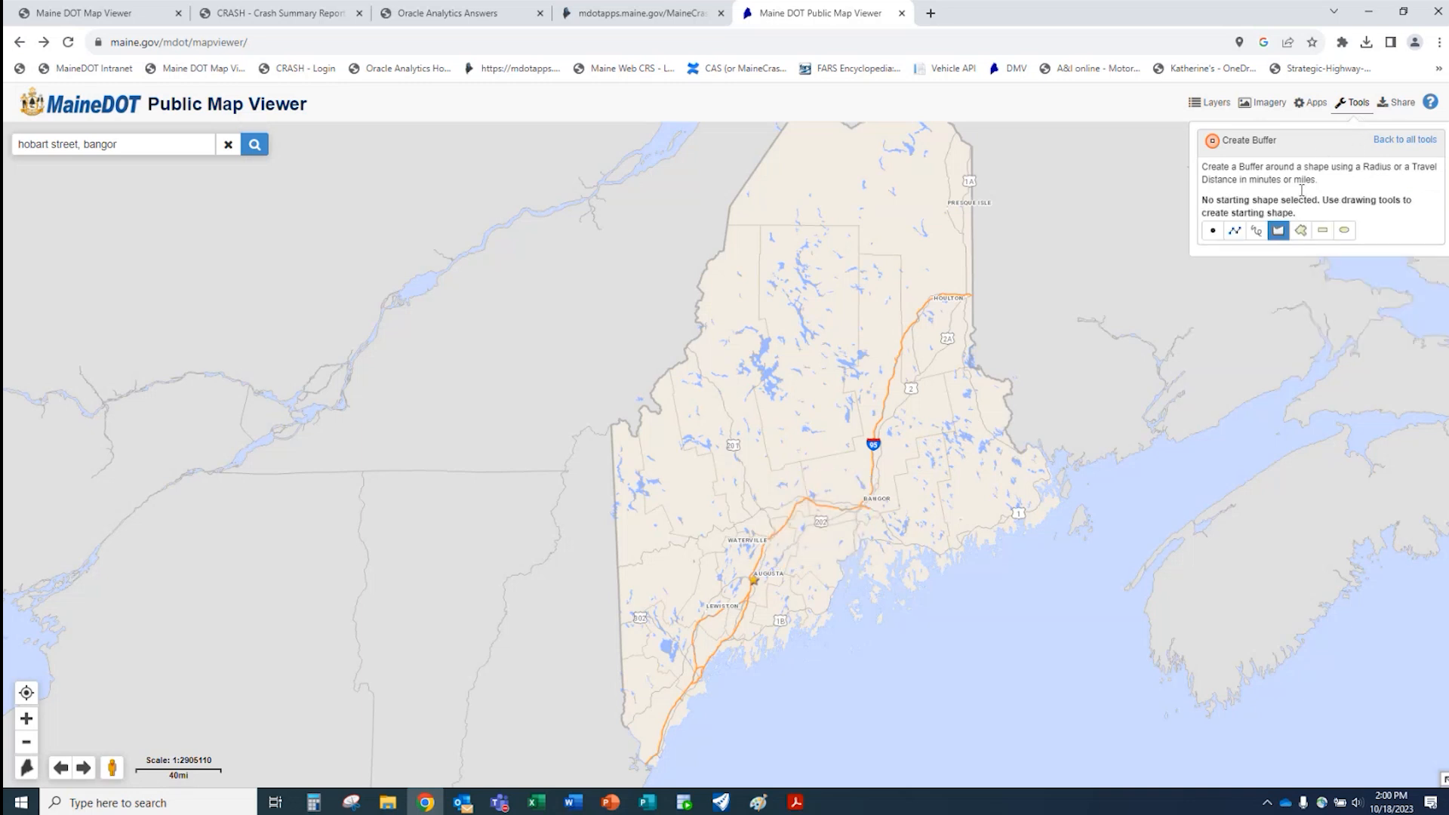
{"action": "left_click", "coordinate": [1351, 104]}
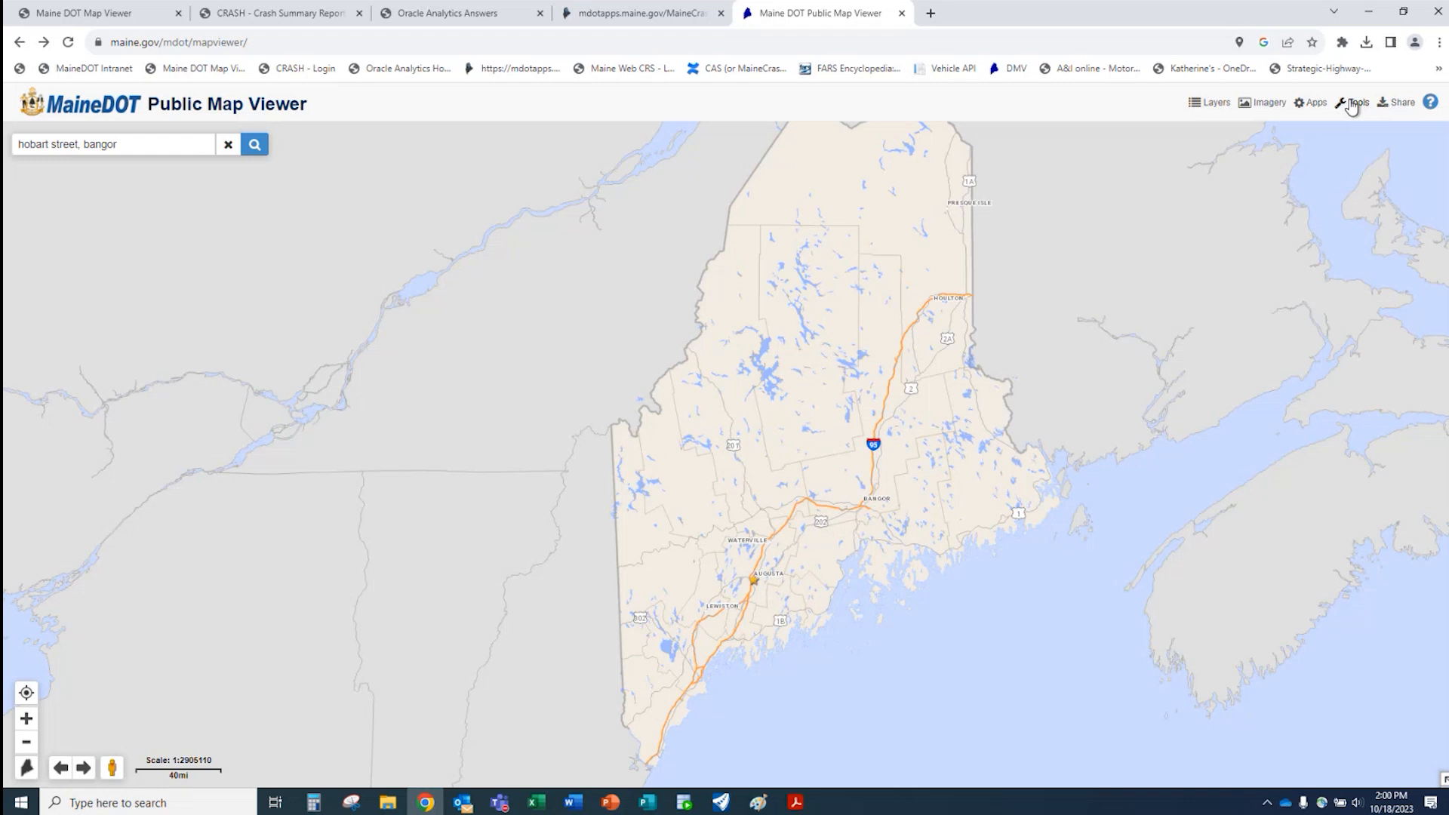
- View the options for sharing the current map view by email or link
{"action": "left_click", "coordinate": [1399, 103]}
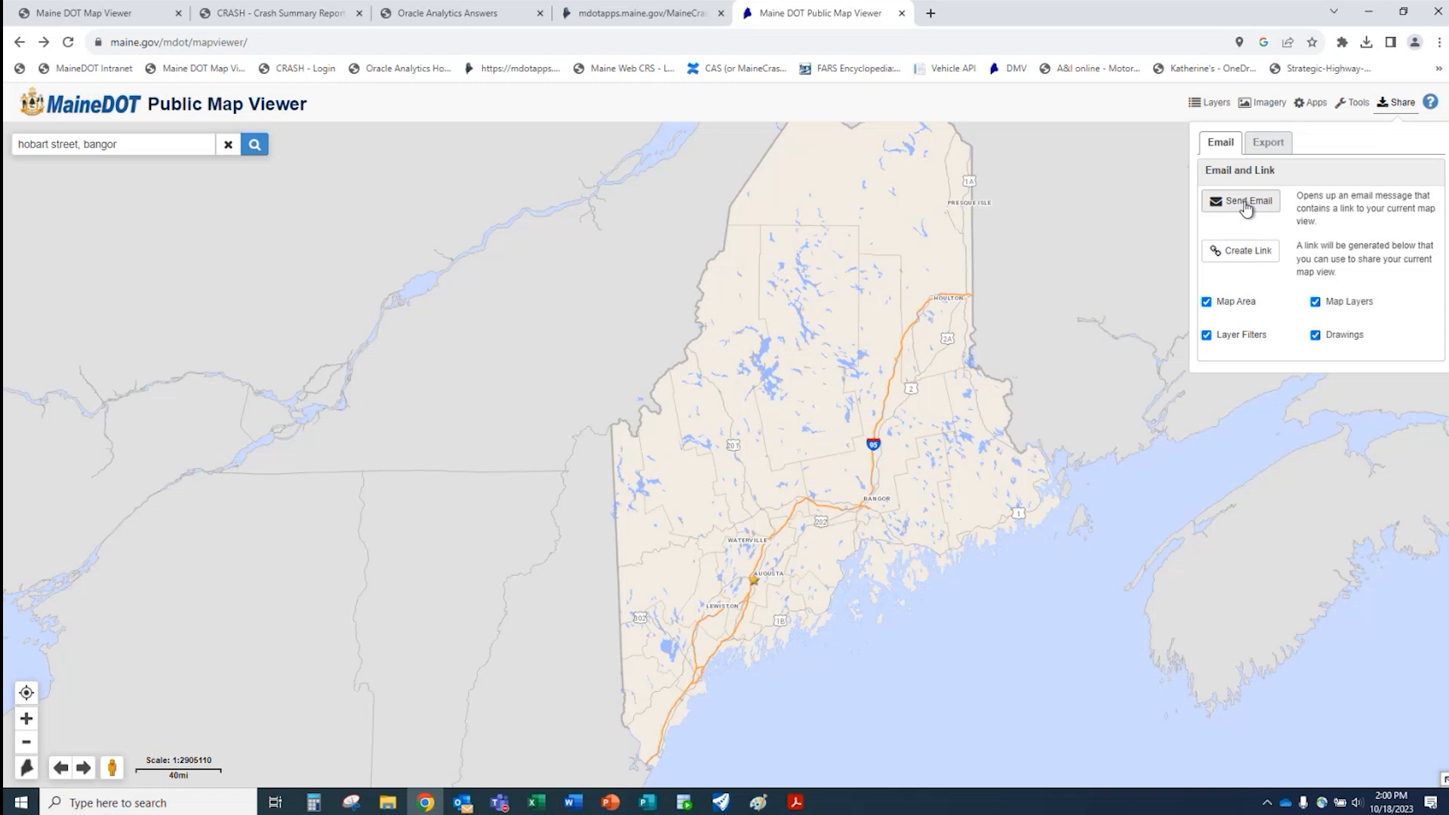
- Draw a closed four-sided line around Augusta on the map
{"action": "left_click", "coordinate": [1212, 106]}
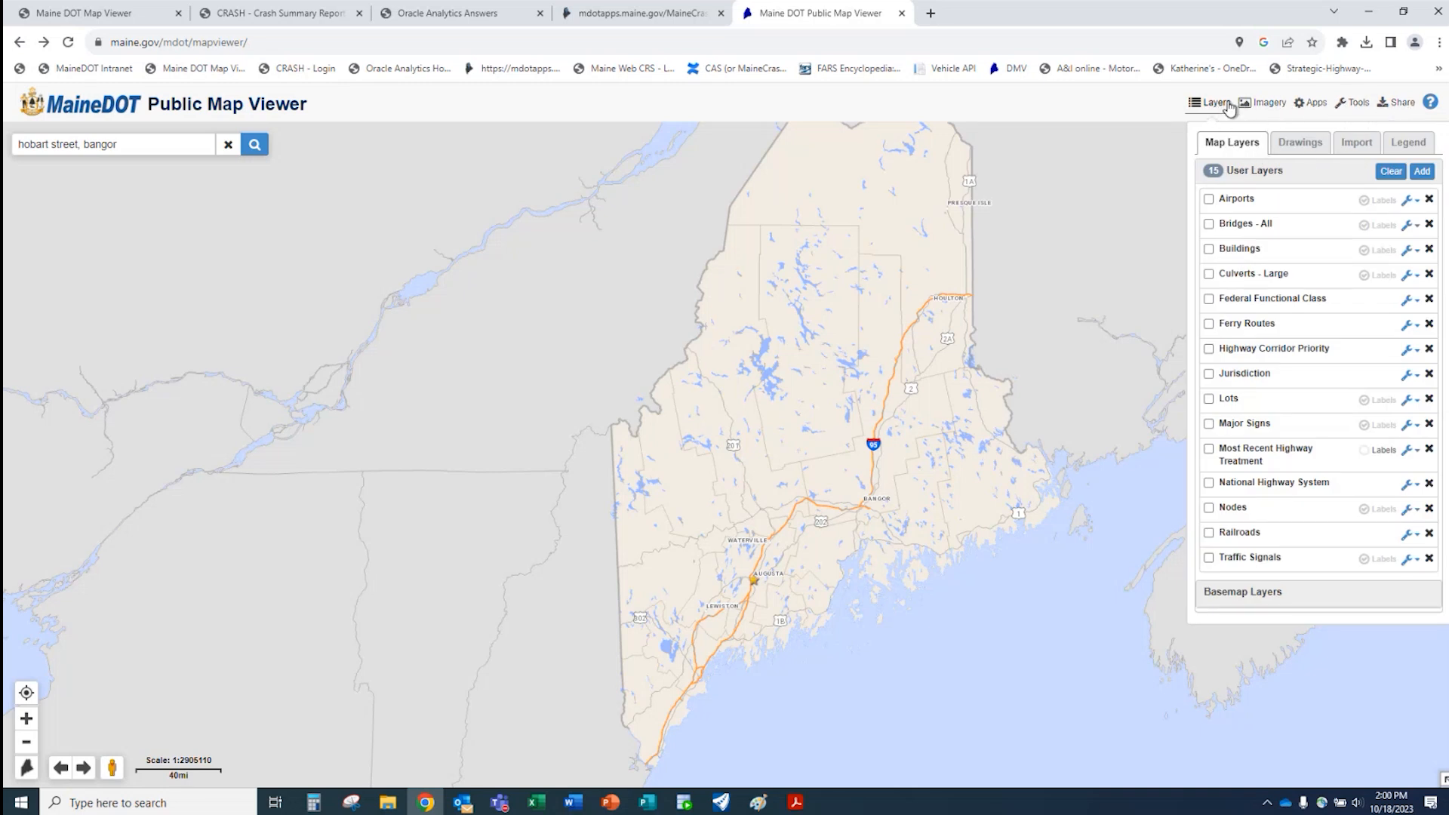
{"action": "left_click", "coordinate": [1301, 148]}
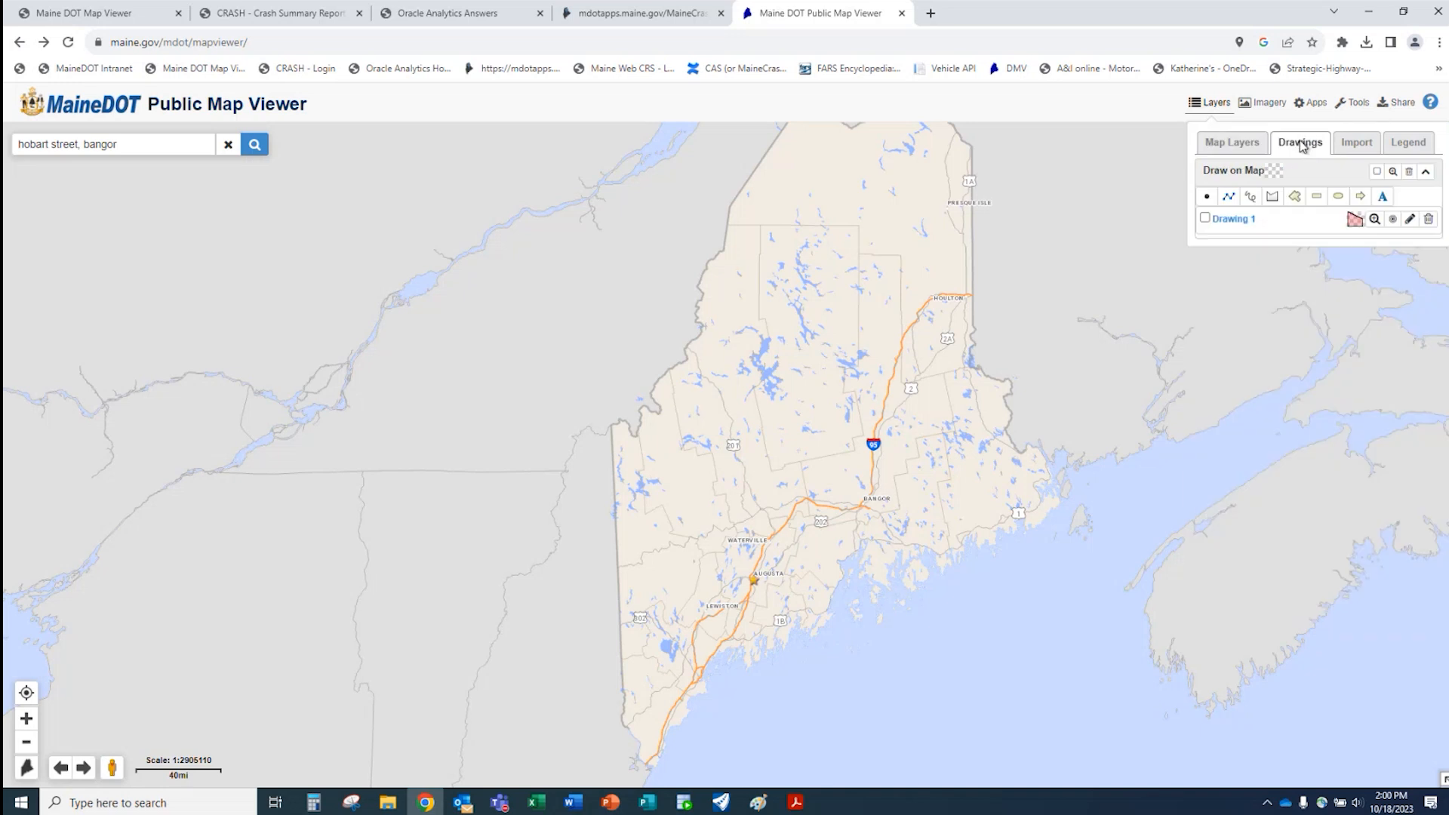
{"action": "left_click", "coordinate": [1229, 198]}
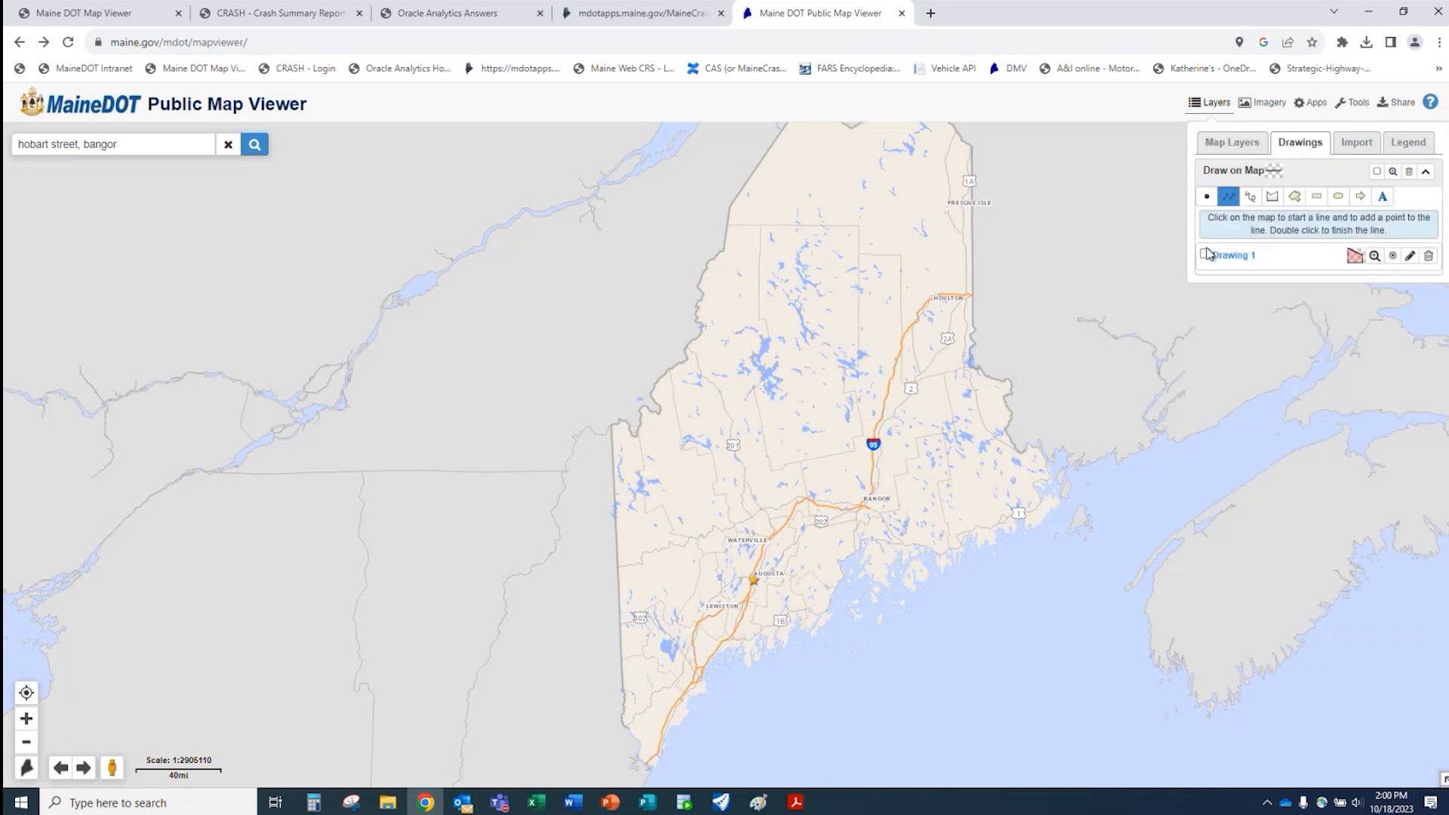
{"action": "left_click", "coordinate": [779, 557]}
{"action": "left_click", "coordinate": [786, 600]}
{"action": "left_click", "coordinate": [737, 613]}
{"action": "left_click", "coordinate": [732, 567]}
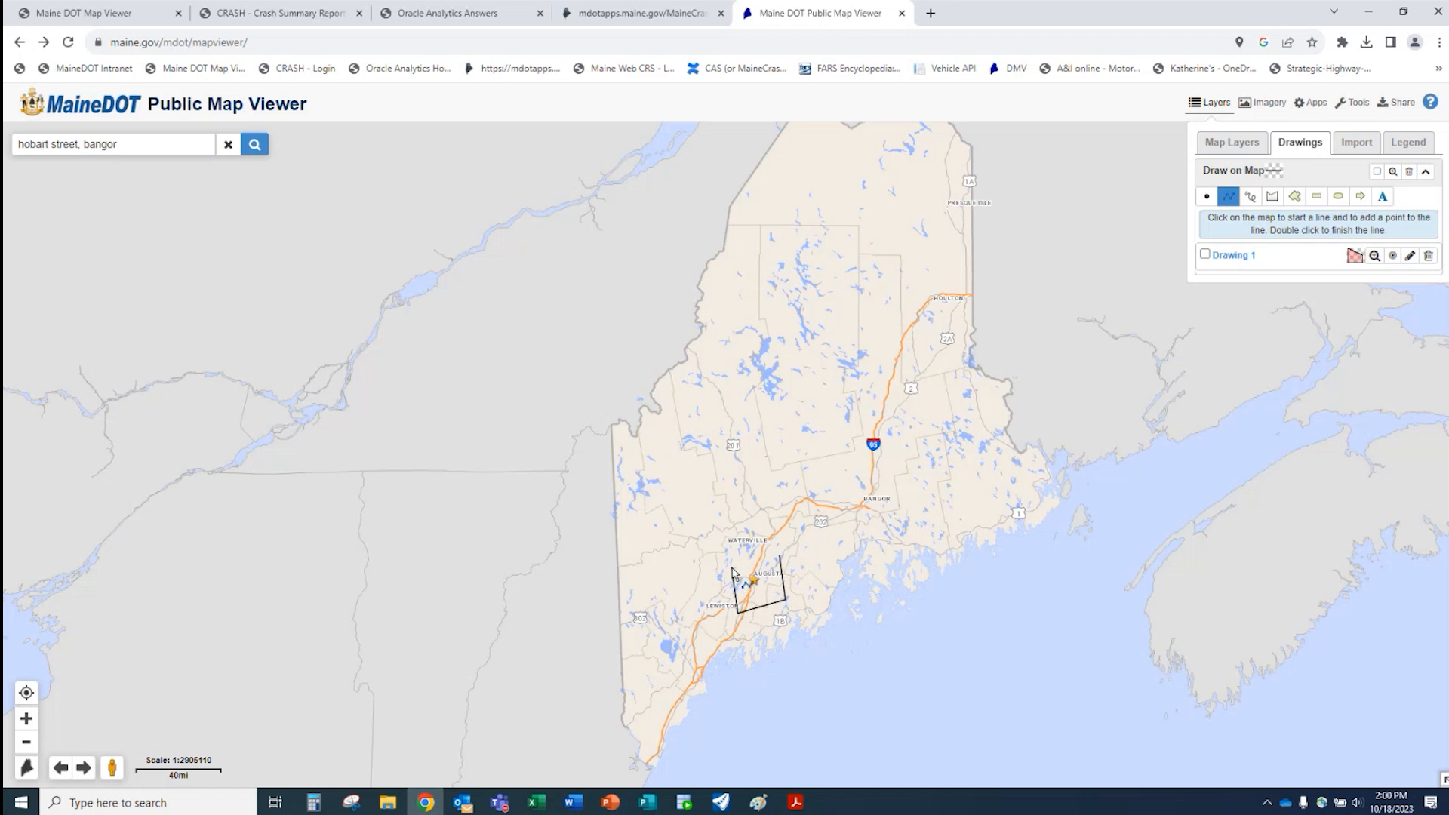
{"action": "double_click", "coordinate": [781, 557]}
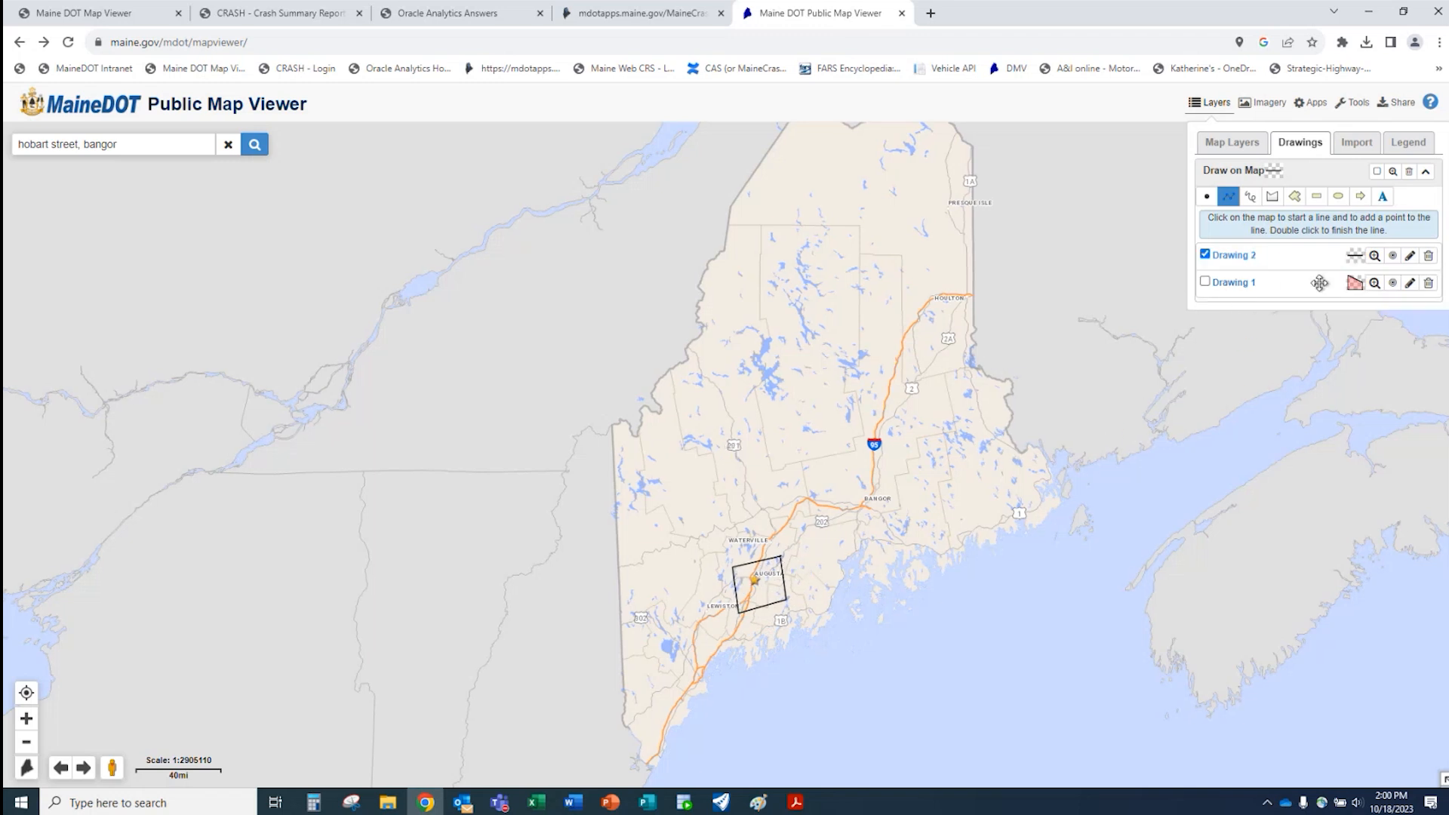
- Delete the existing Drawing 1 and the line drawing around Augusta
{"action": "left_click", "coordinate": [1429, 284]}
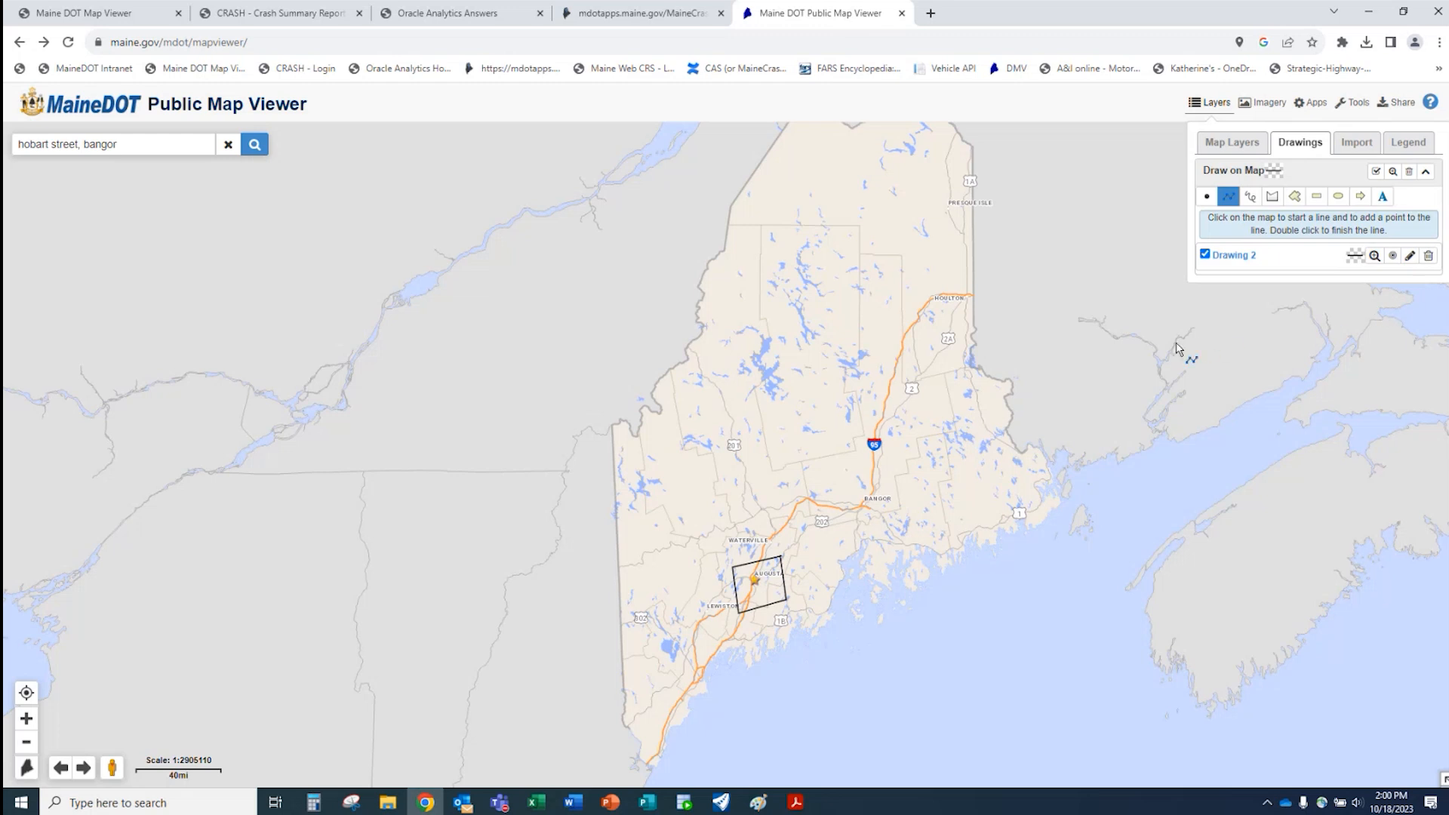
{"action": "left_click", "coordinate": [1429, 256]}
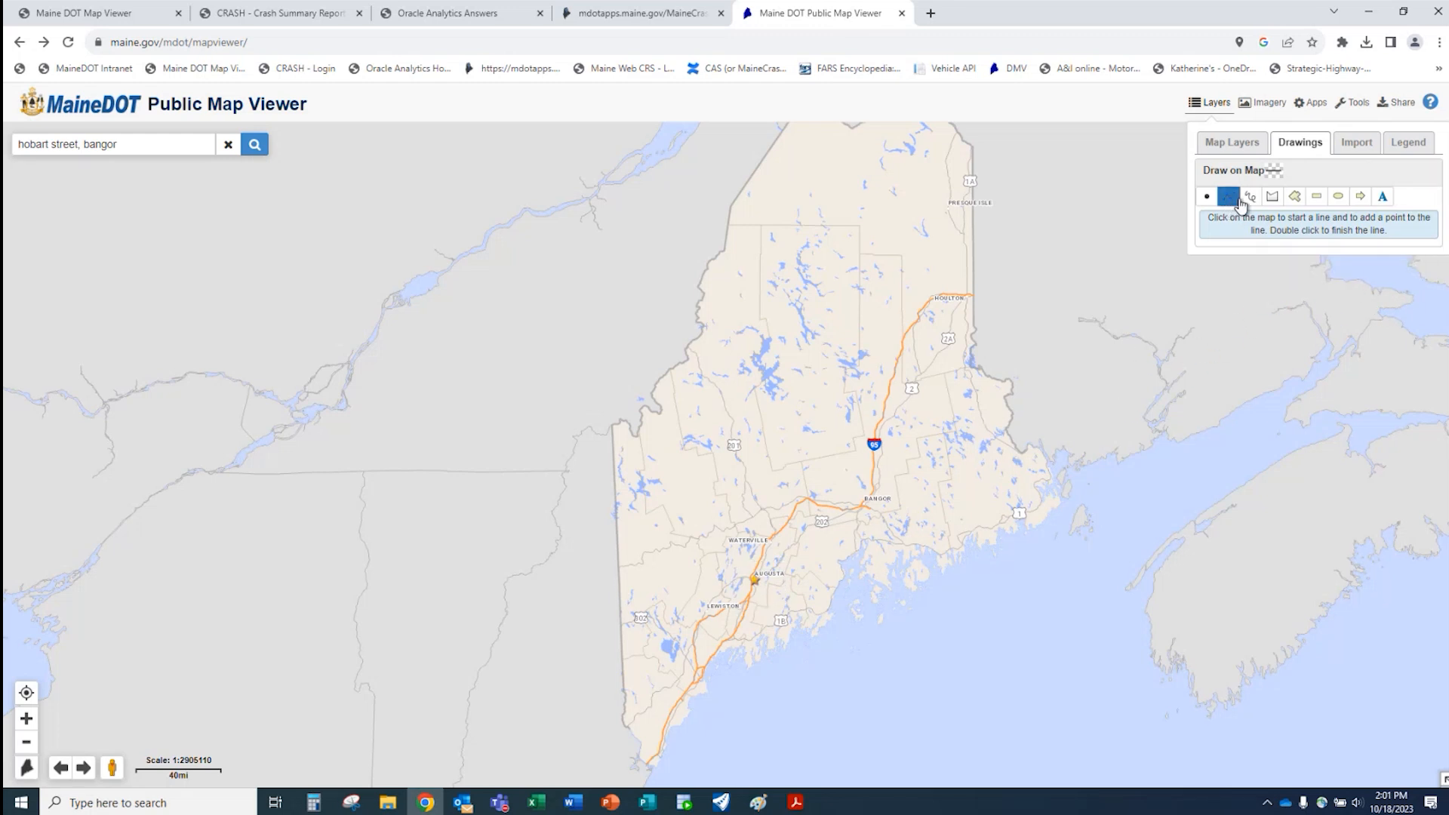
- Draw a four-sided filled polygon around Augusta on the map
{"action": "left_click", "coordinate": [1273, 196]}
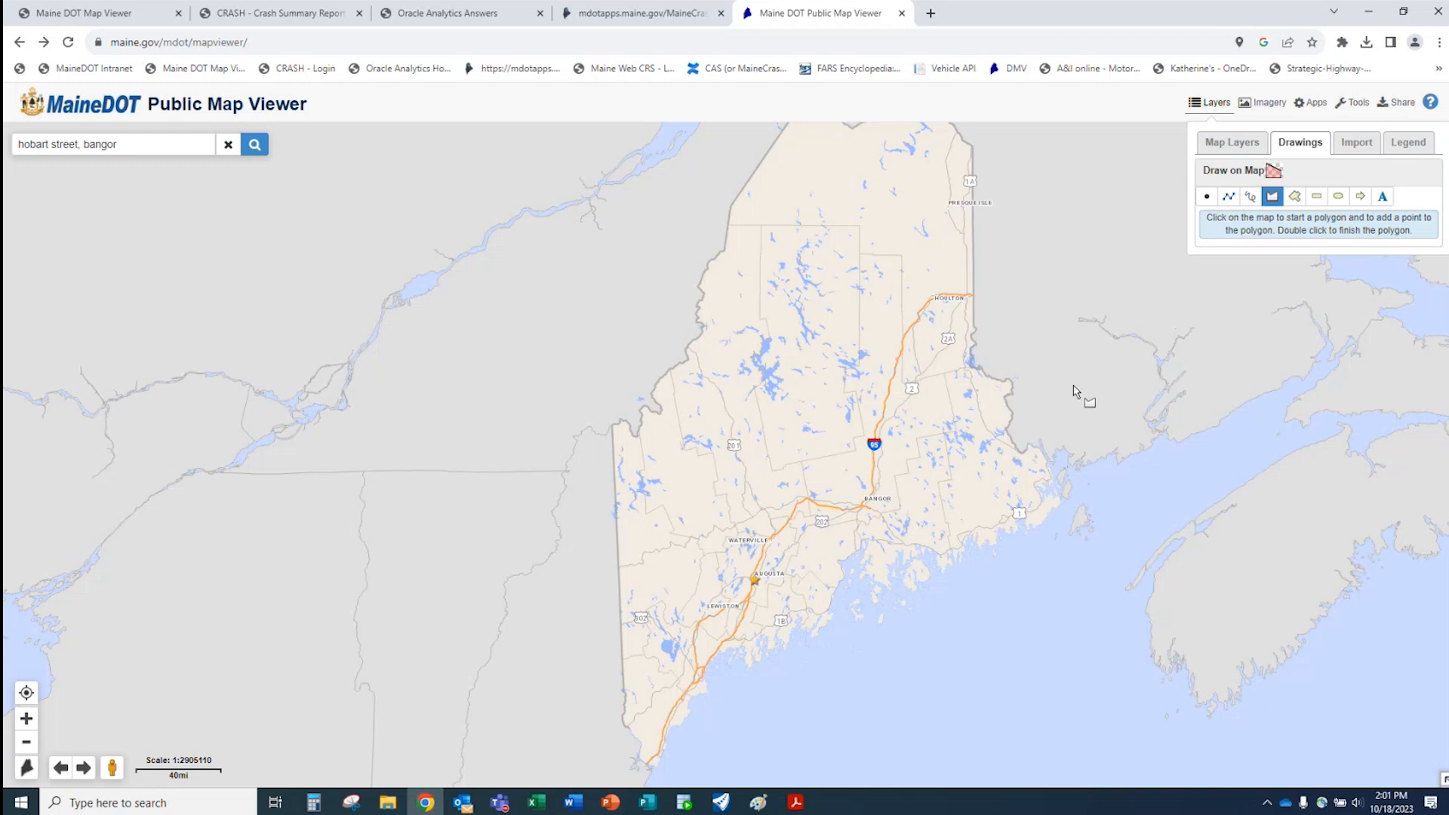
{"action": "left_click", "coordinate": [718, 567]}
{"action": "left_click", "coordinate": [744, 619]}
{"action": "left_click", "coordinate": [794, 597]}
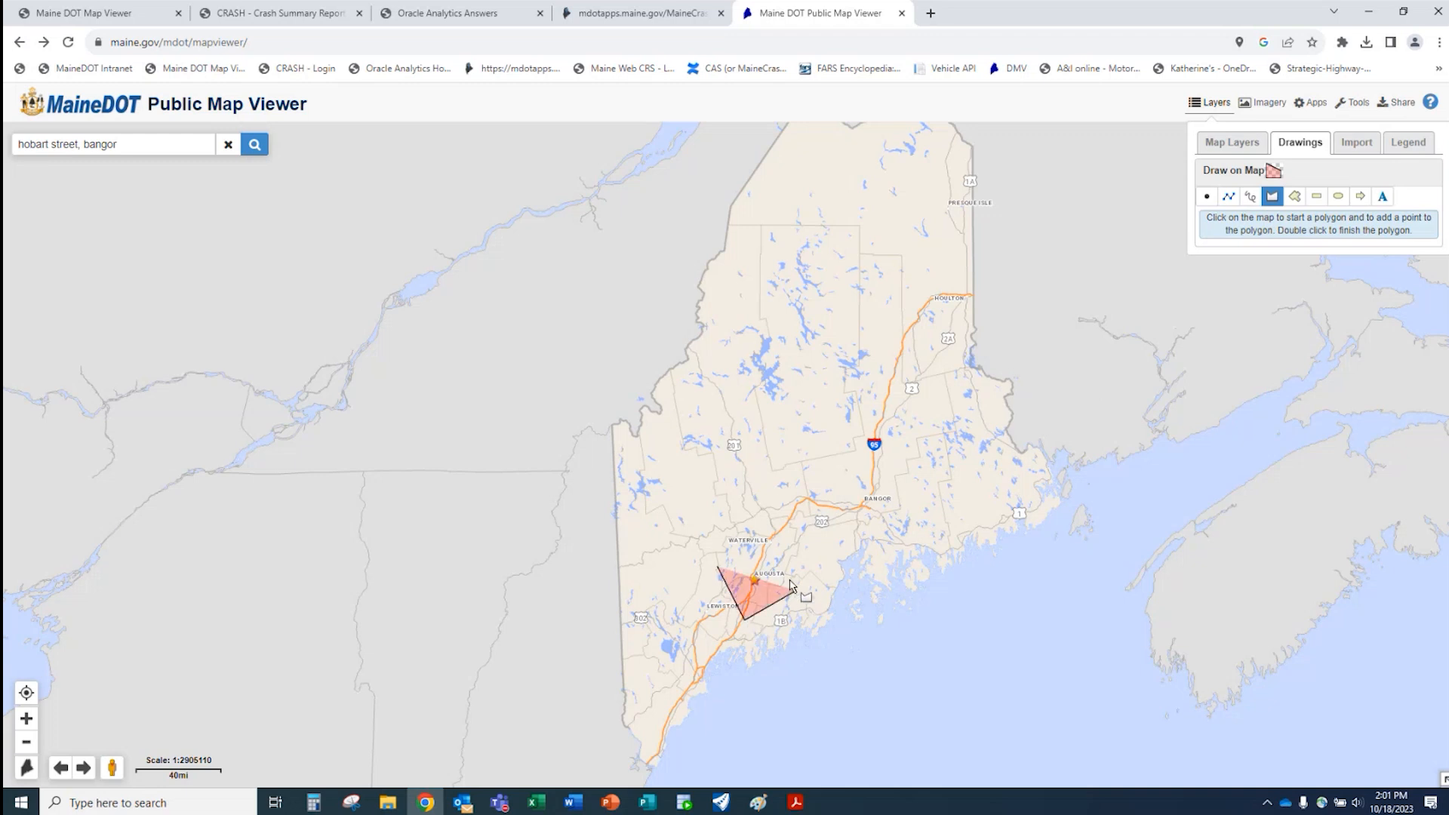
{"action": "left_click", "coordinate": [763, 544]}
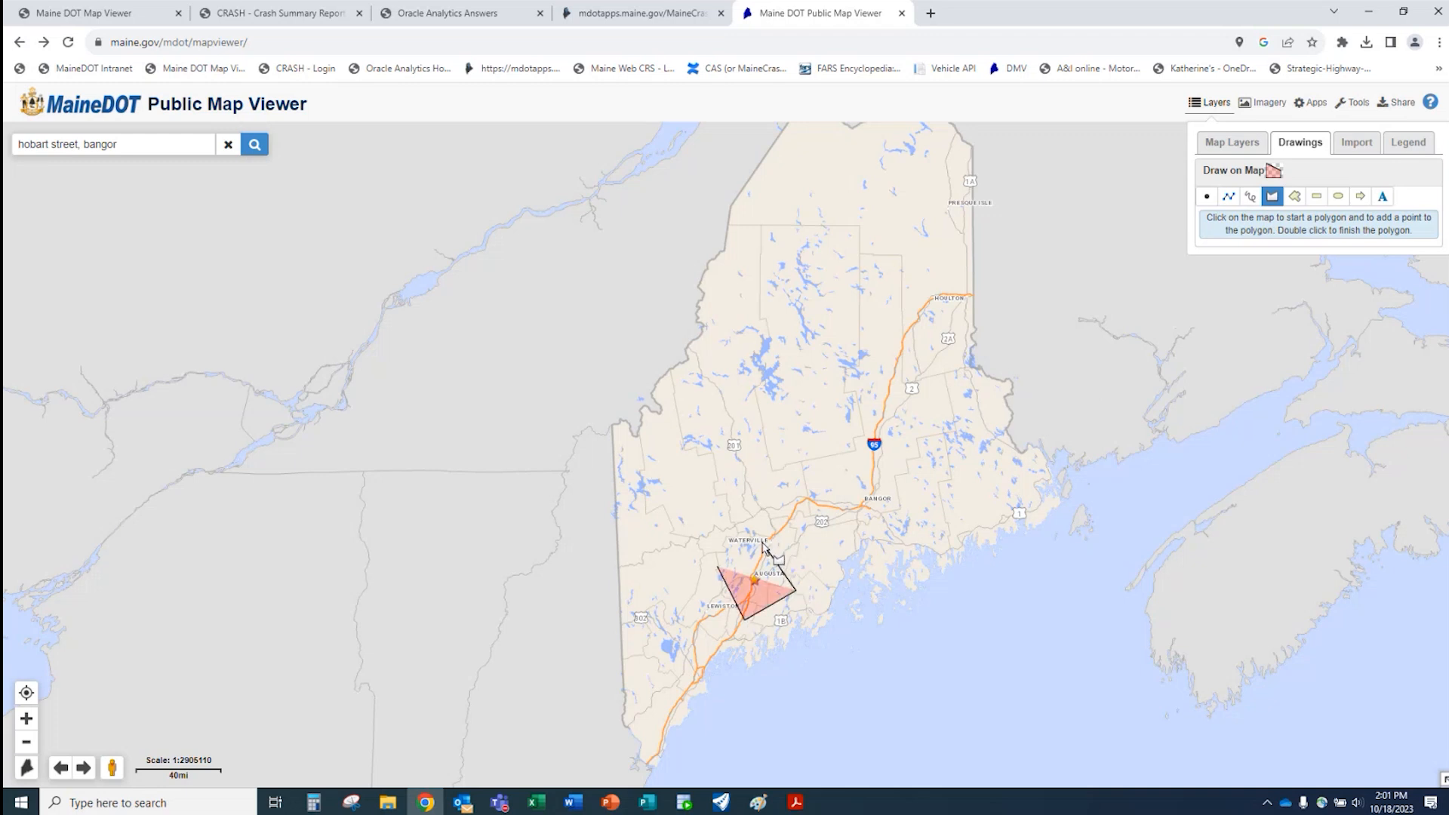
{"action": "double_click", "coordinate": [720, 575]}
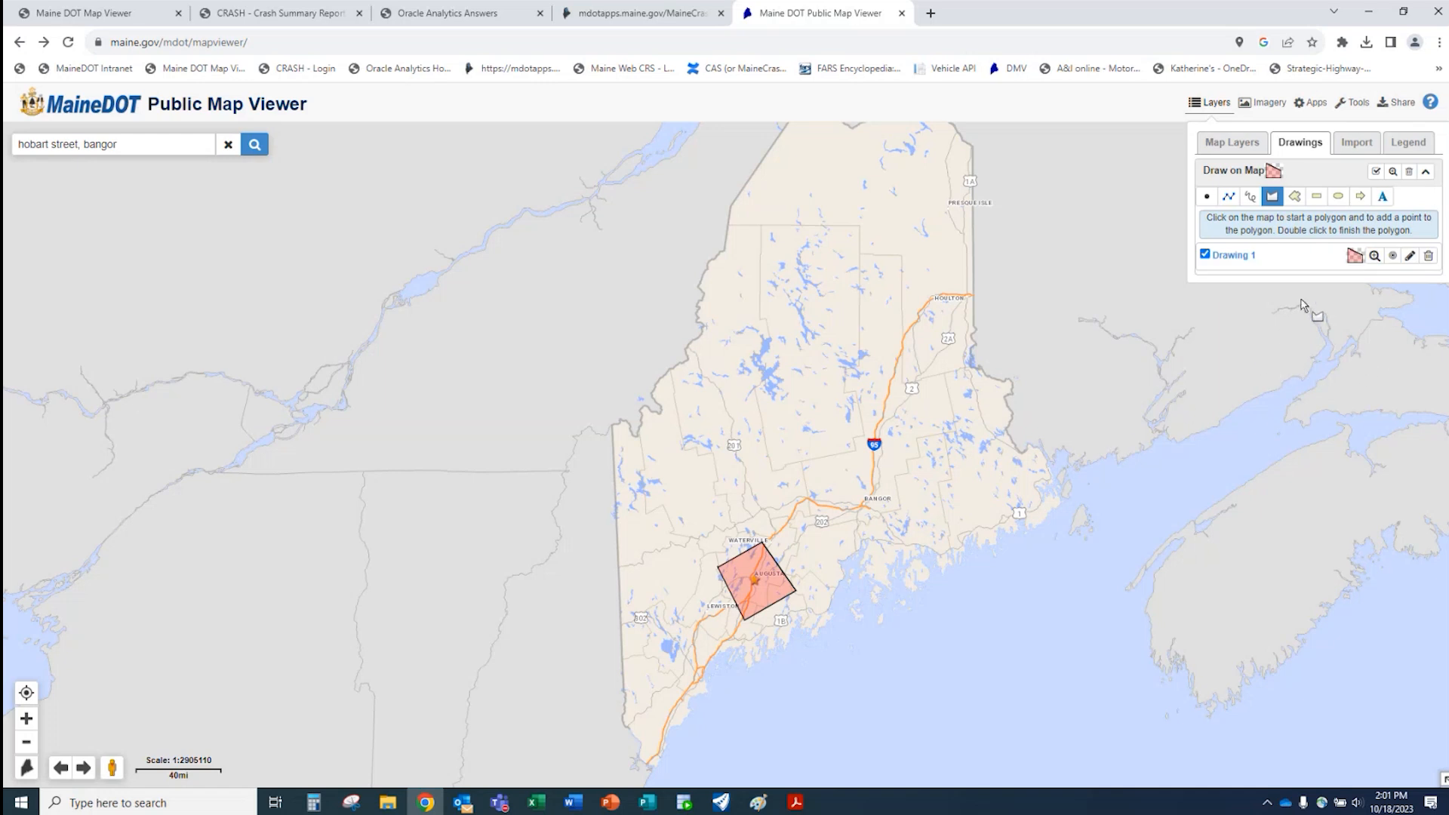
- Delete the polygon around Augusta and draw a new four-sided filled polygon around the city
{"action": "left_click", "coordinate": [1428, 256]}
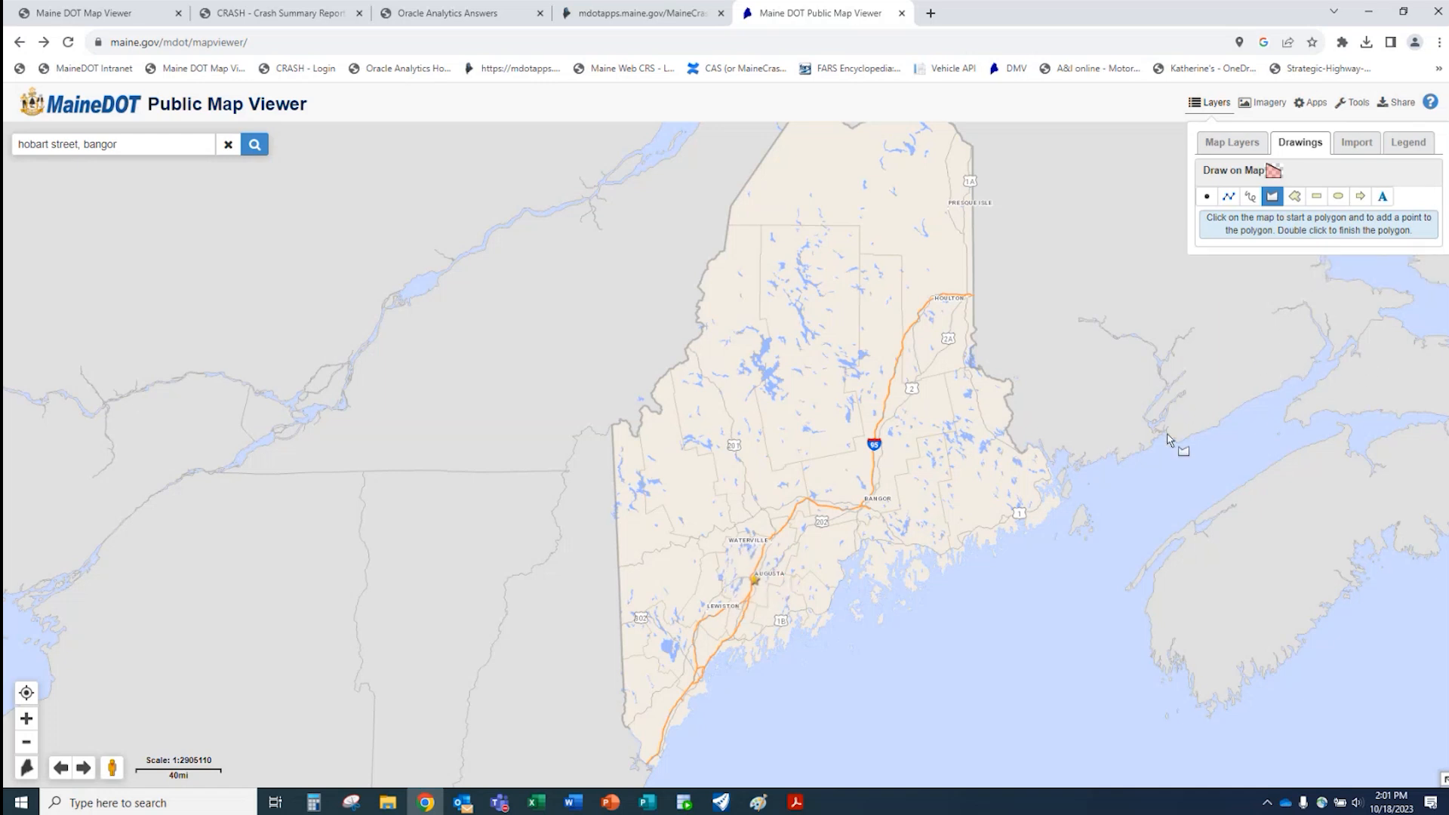
{"action": "left_click", "coordinate": [723, 573]}
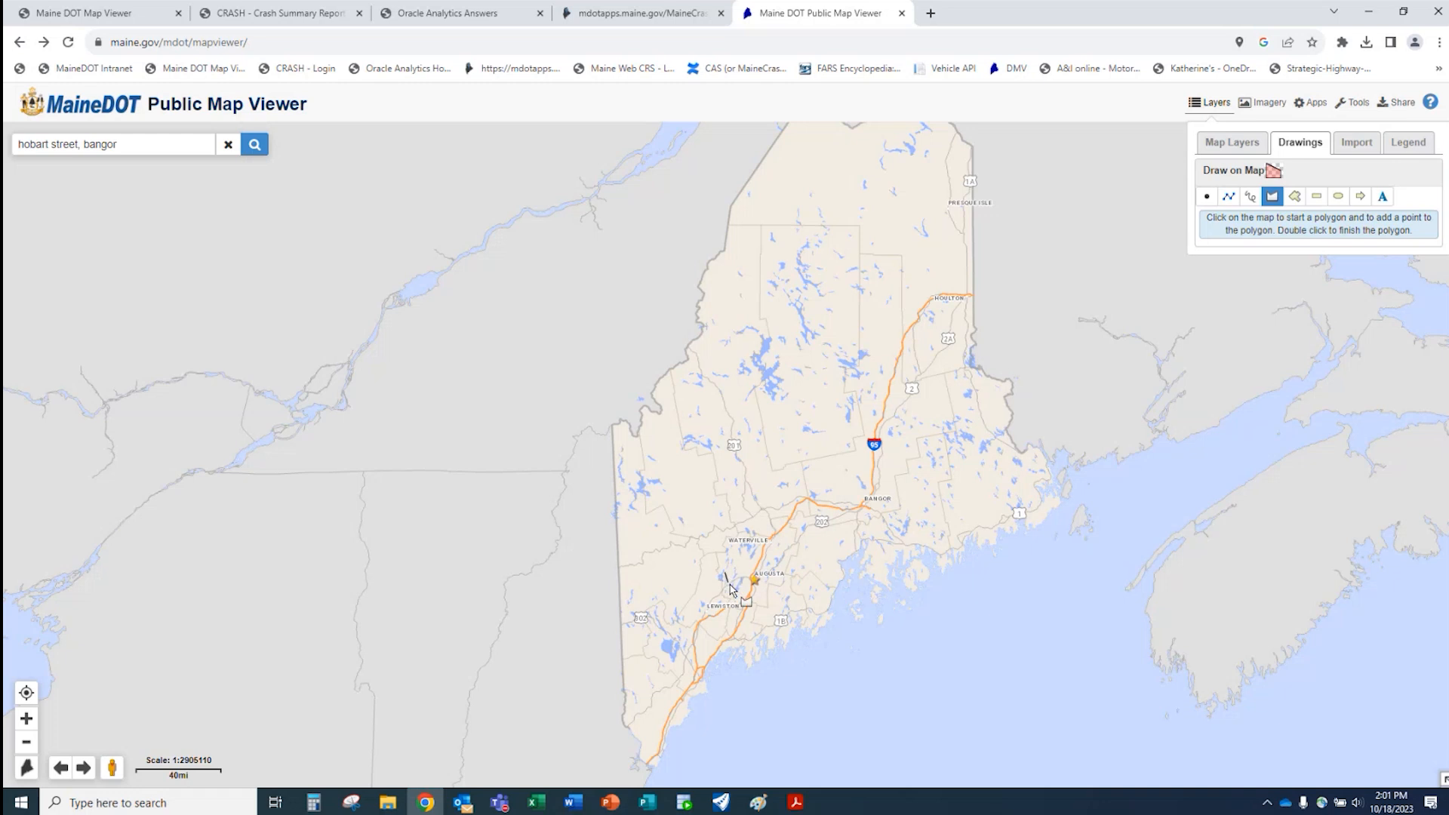
{"action": "left_click", "coordinate": [755, 614]}
{"action": "left_click", "coordinate": [795, 587]}
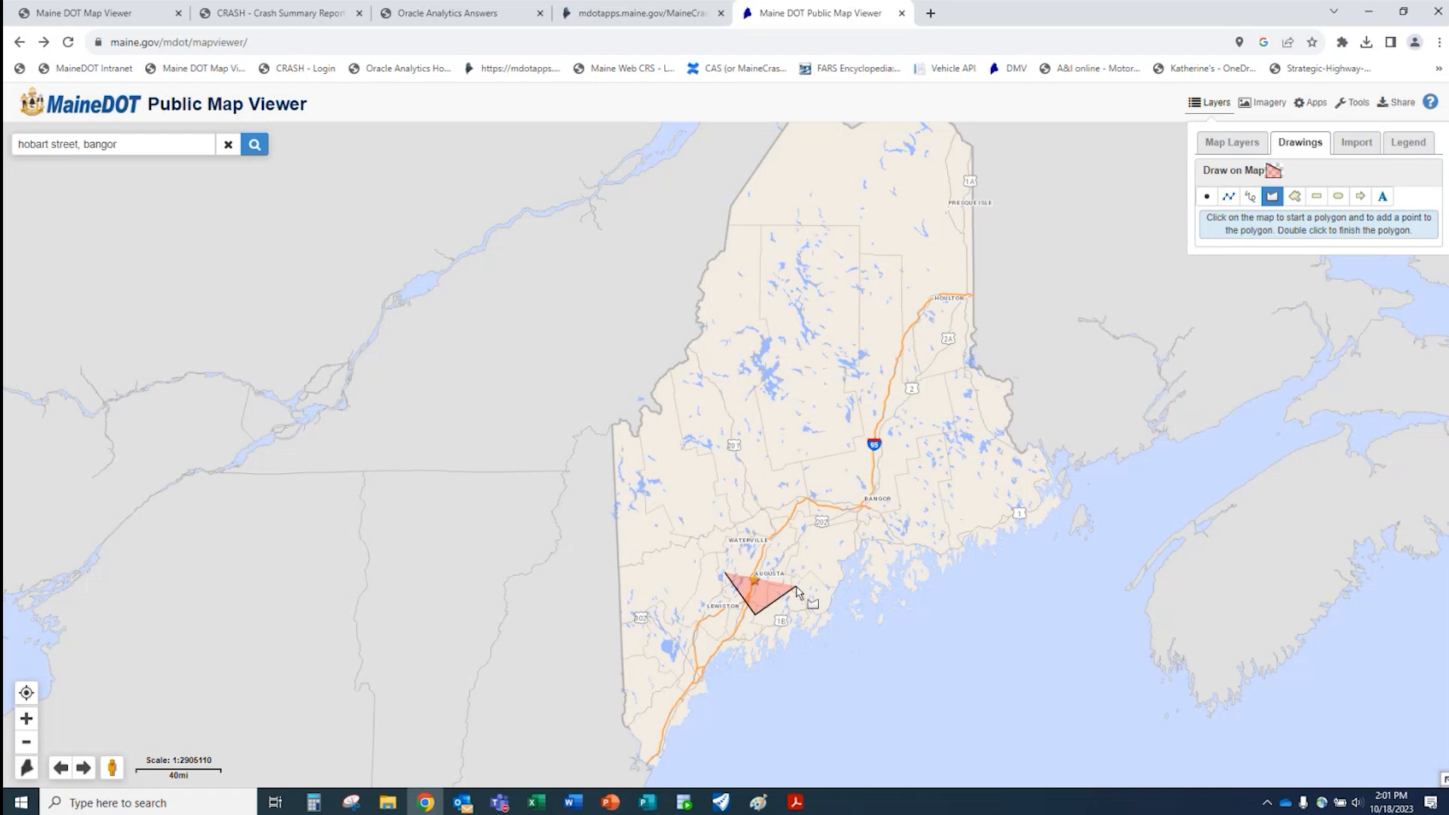
{"action": "left_click", "coordinate": [765, 547]}
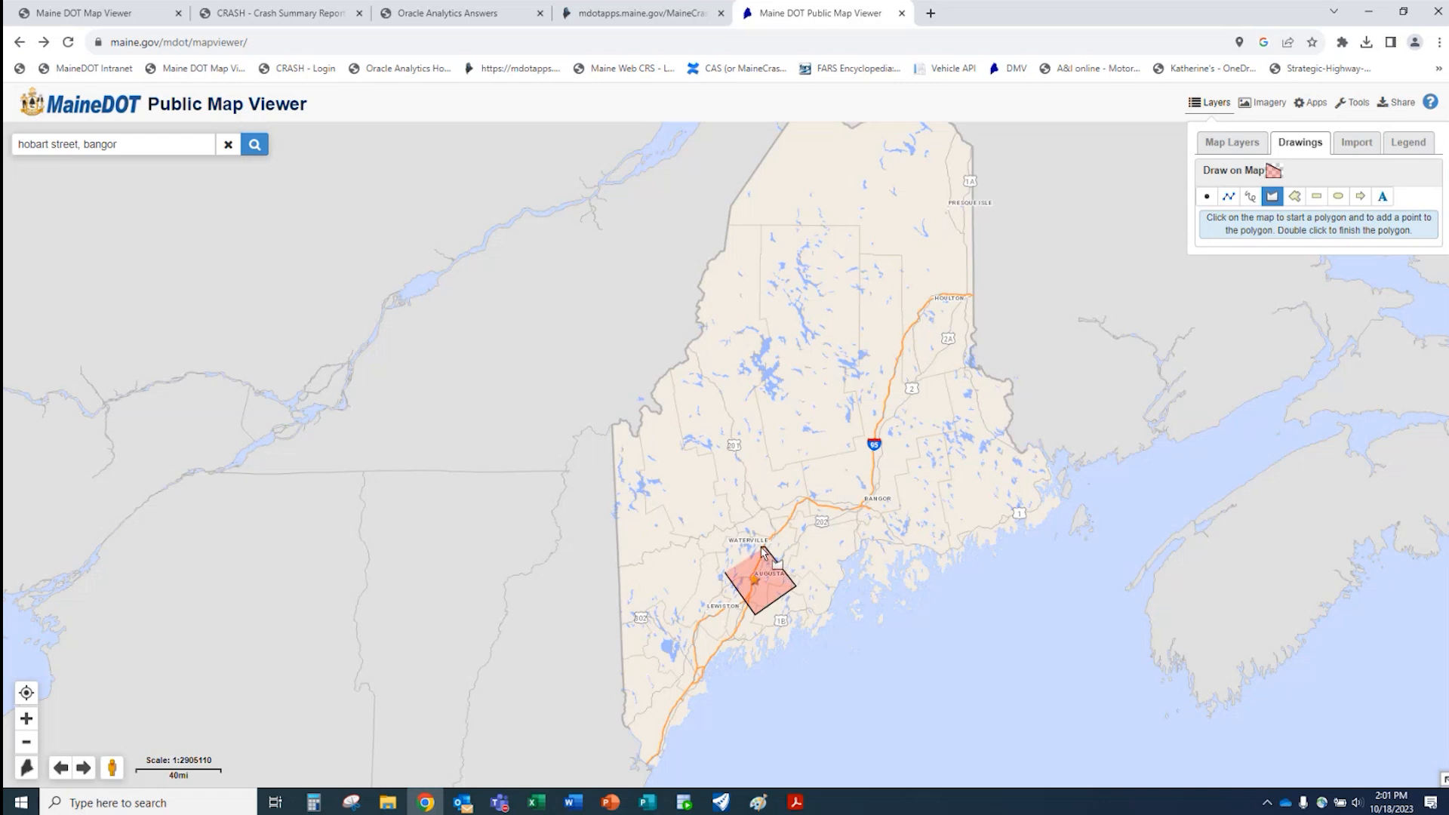
{"action": "double_click", "coordinate": [728, 578]}
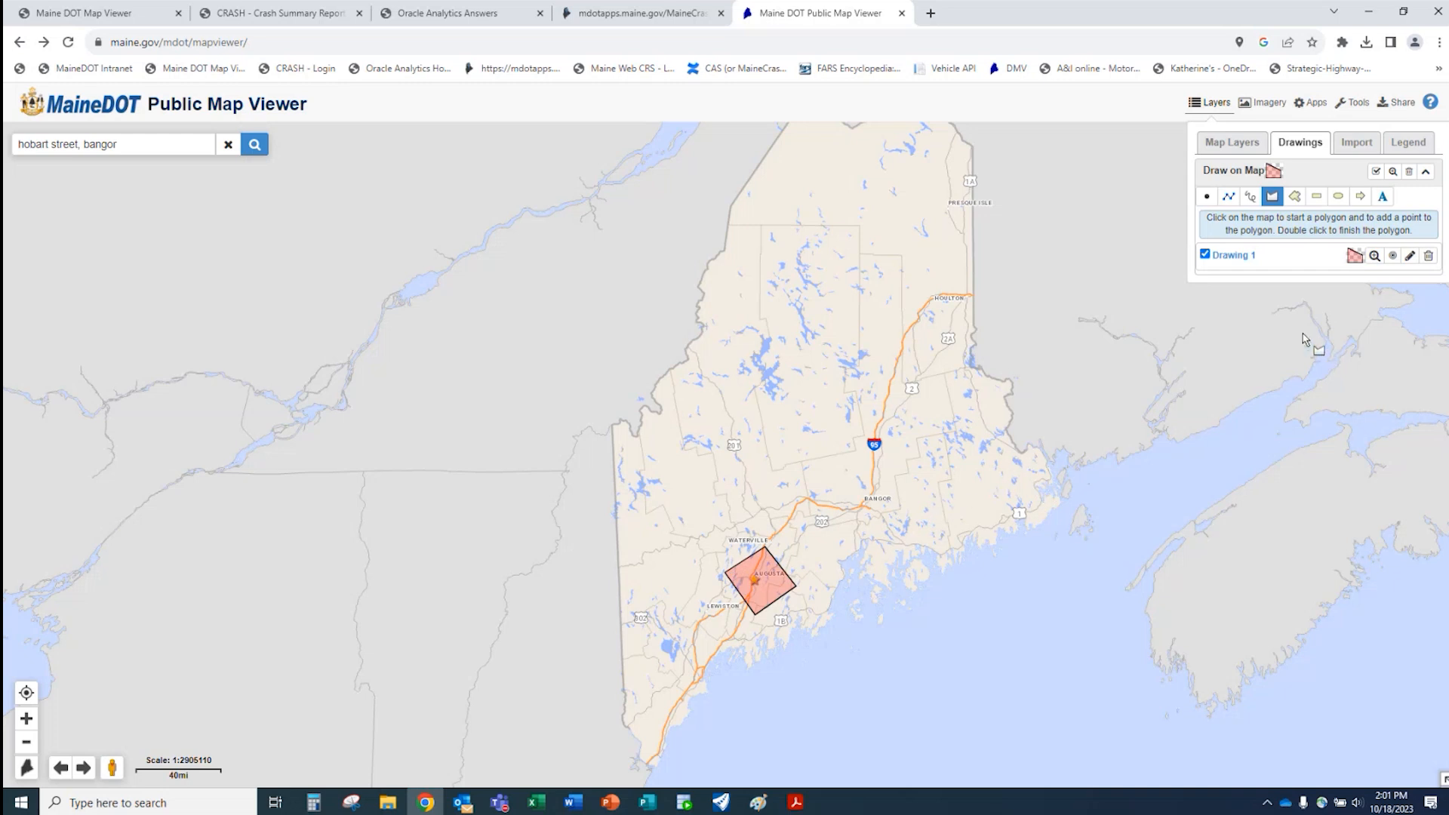
- Delete the polygon and draw an arrow pointing northeast toward the Augusta star
{"action": "left_click", "coordinate": [1427, 255]}
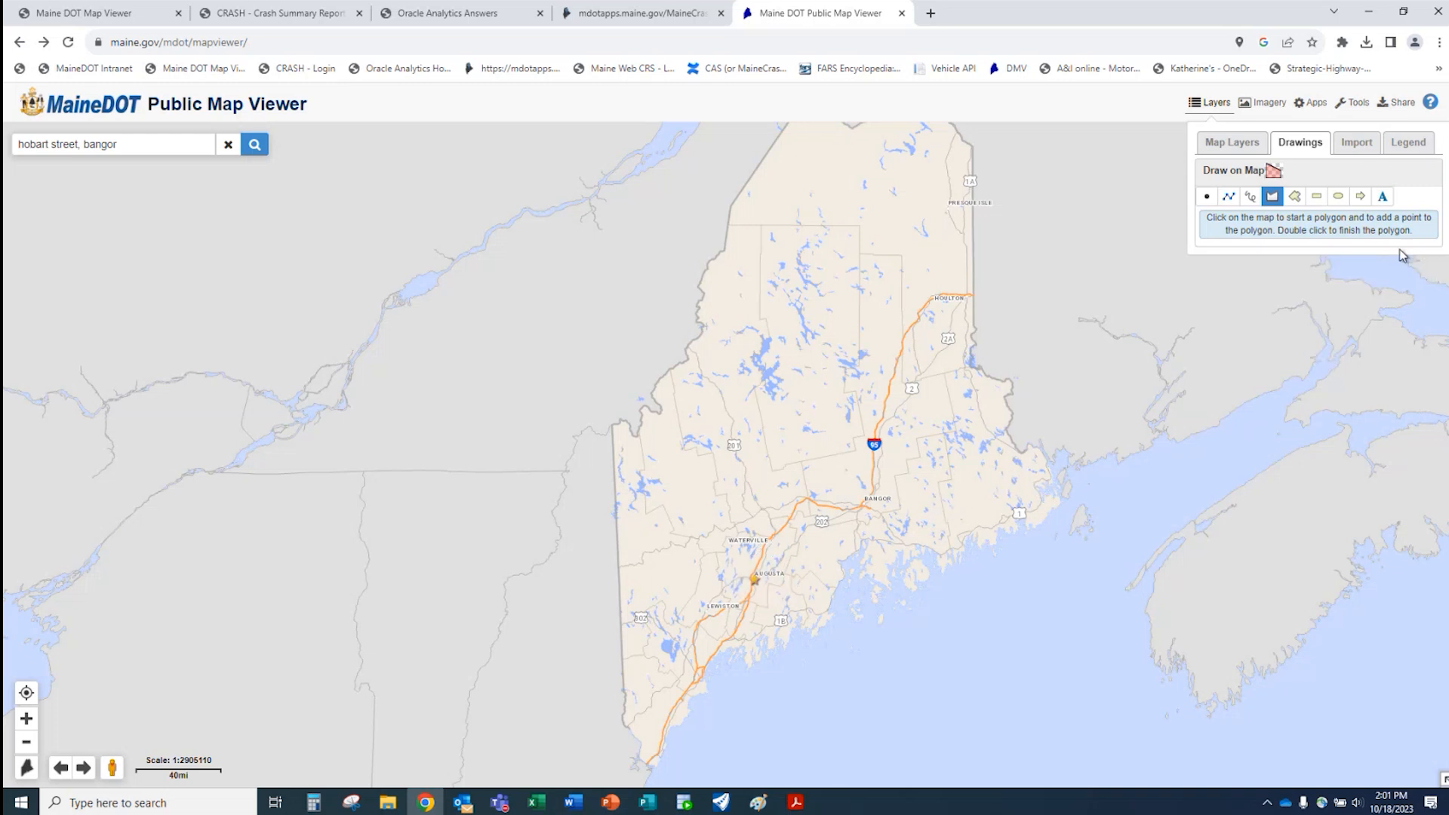
{"action": "left_click", "coordinate": [1359, 197]}
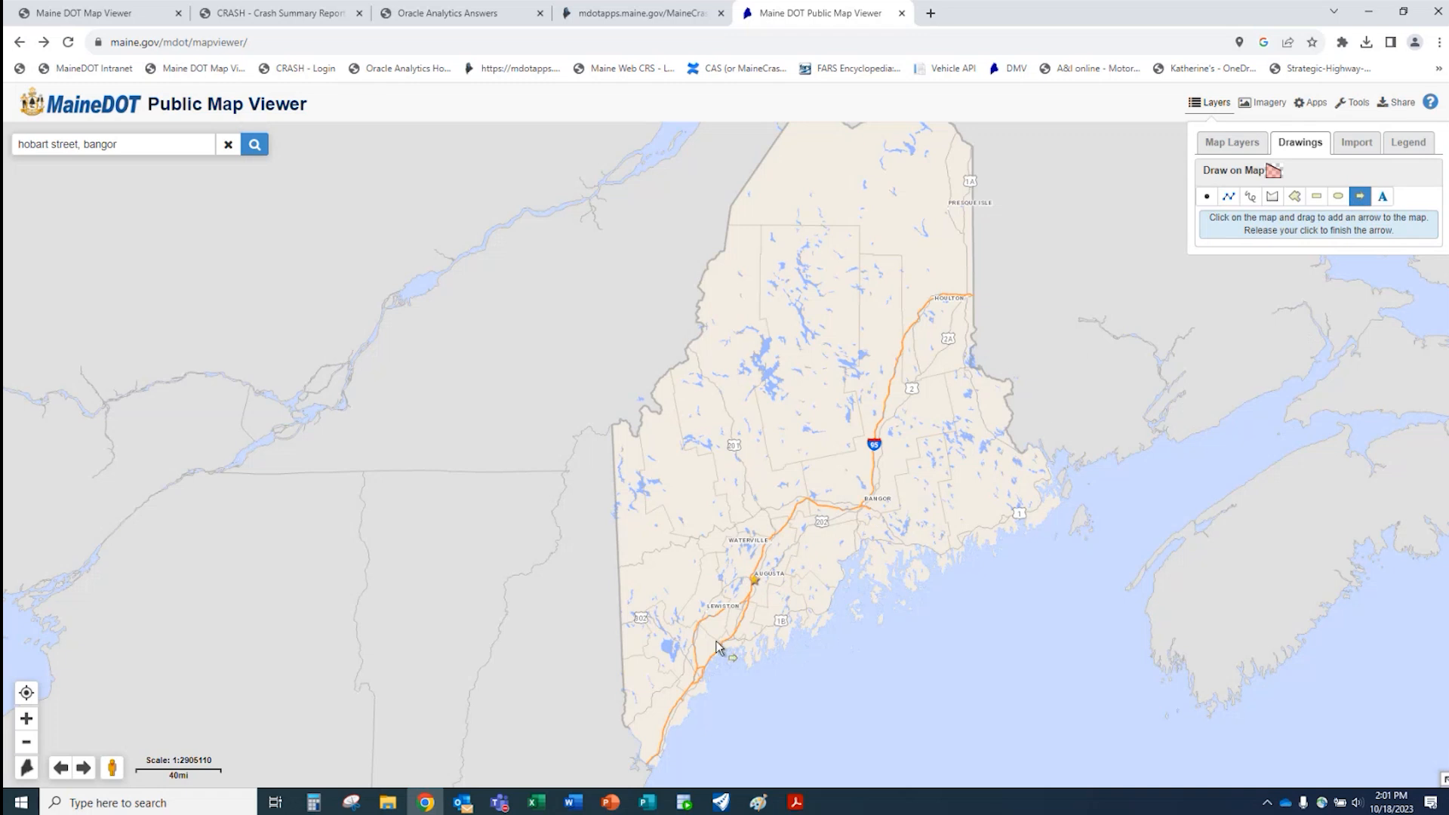
{"action": "left_click_drag", "start_coordinate": [717, 647], "coordinate": [749, 597]}
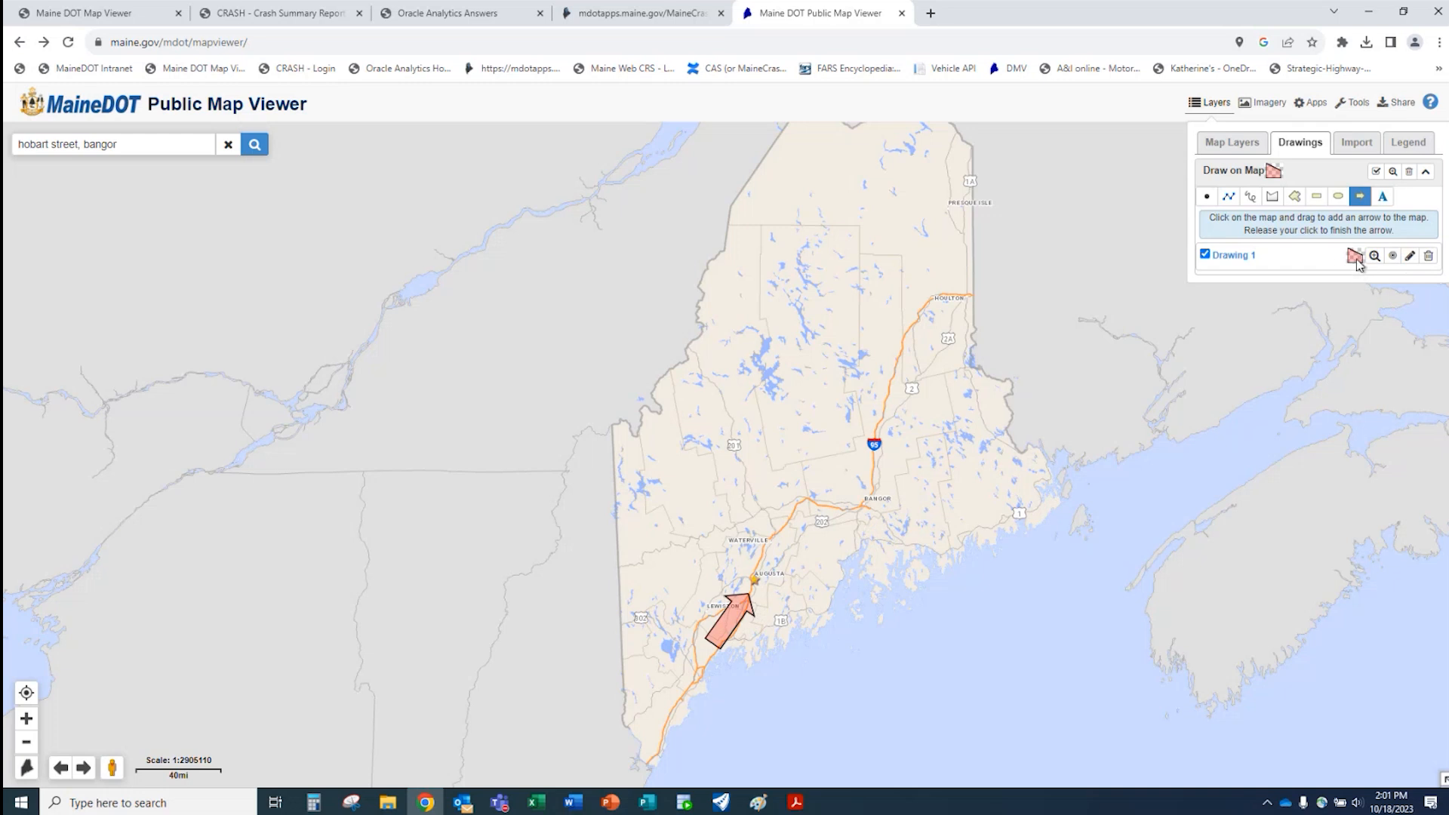
- Change the arrow's fill to a dark grey with higher opacity and save the drawing
{"action": "left_click", "coordinate": [1409, 256]}
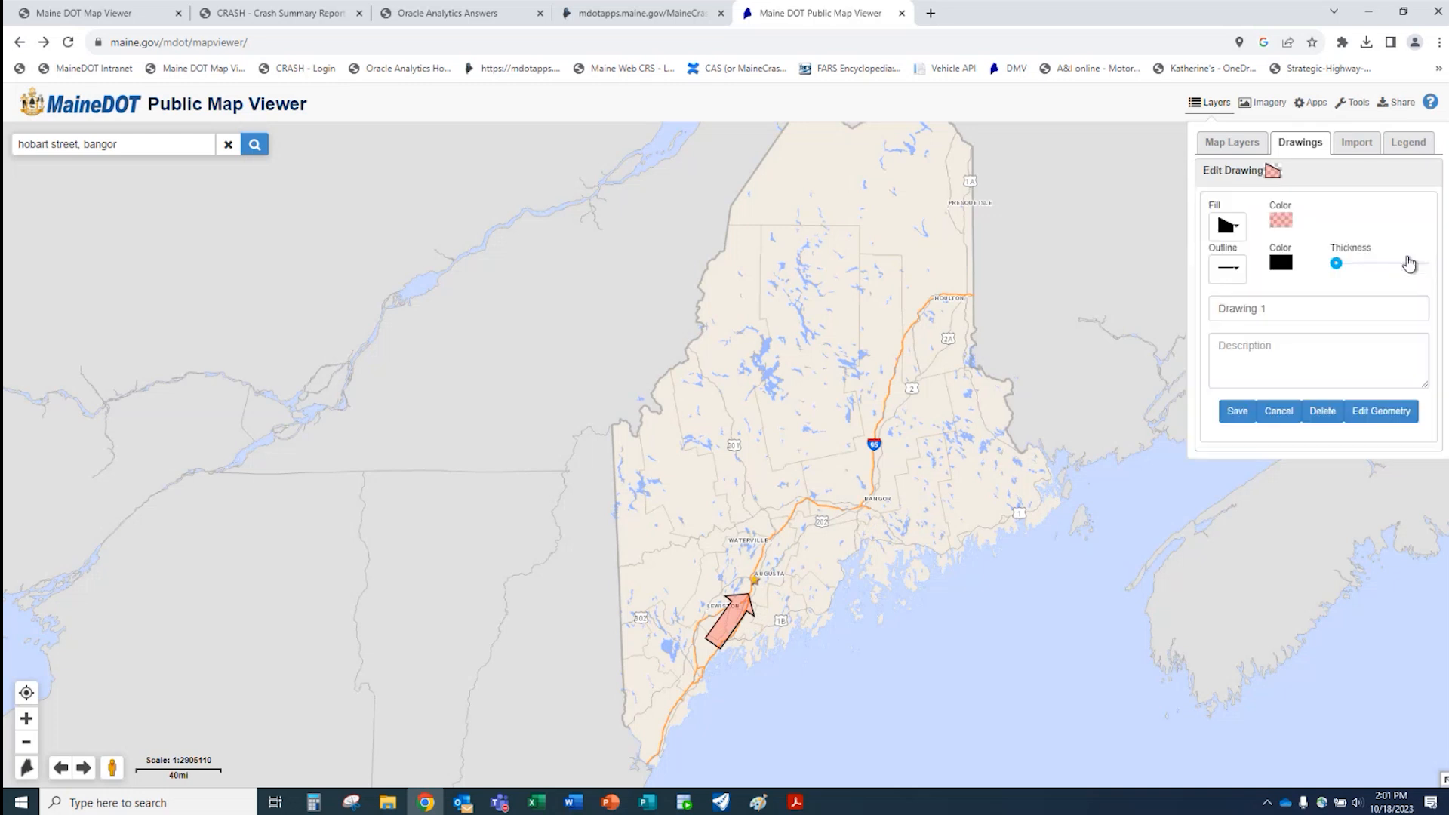
{"action": "left_click", "coordinate": [1281, 220]}
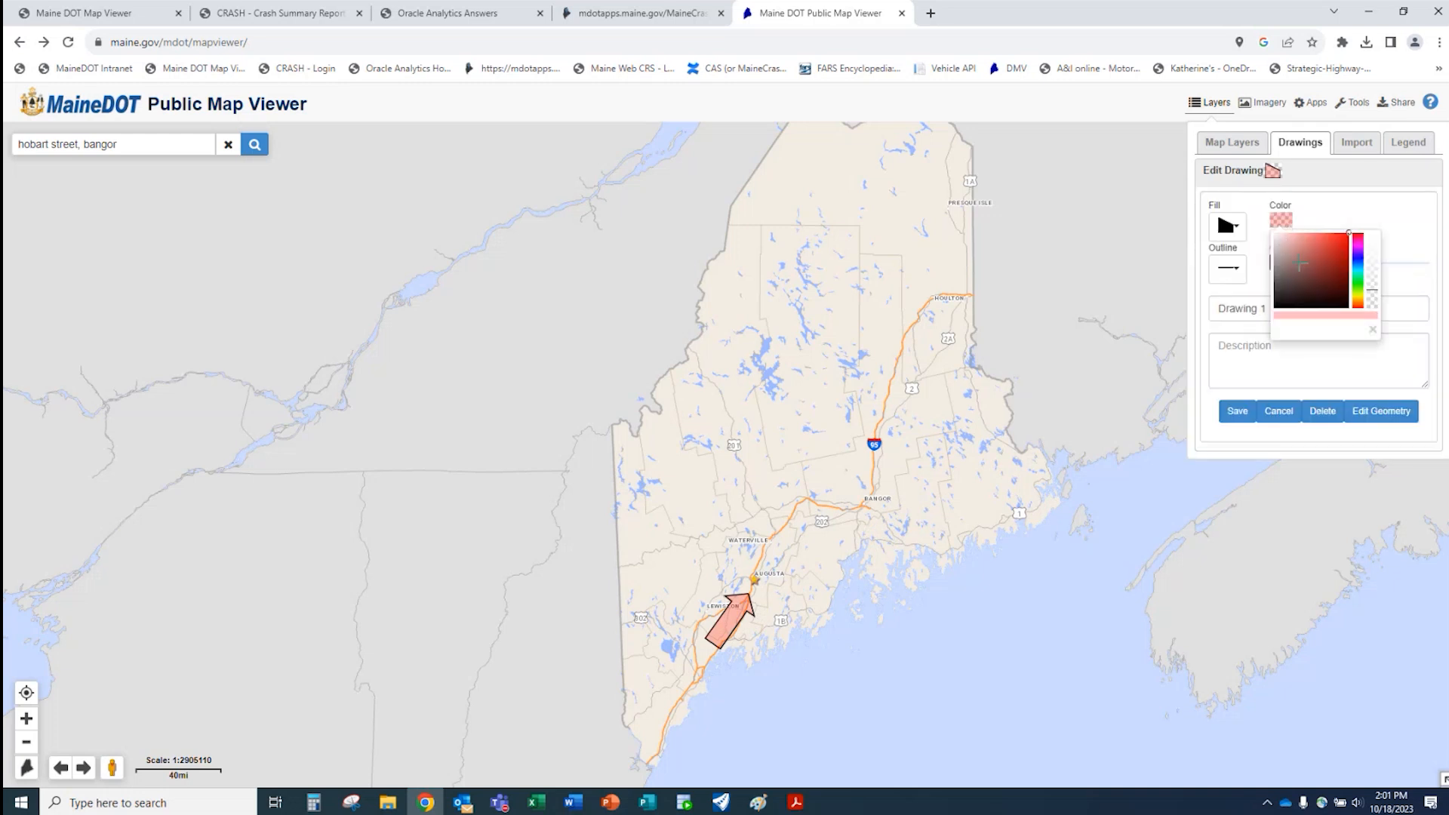
{"action": "left_click_drag", "start_coordinate": [1340, 242], "coordinate": [1291, 292]}
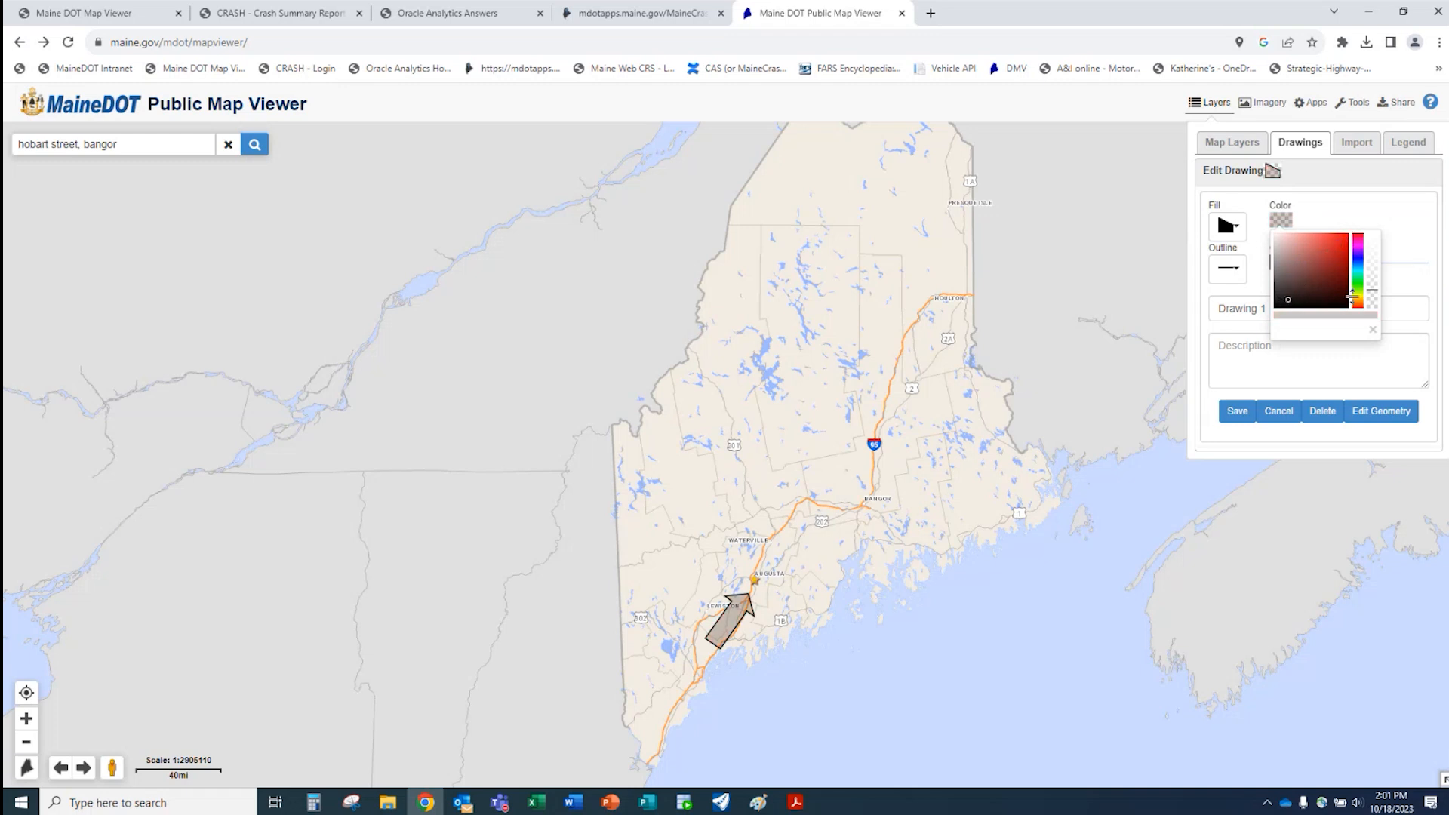
{"action": "left_click_drag", "start_coordinate": [1372, 290], "coordinate": [1374, 253]}
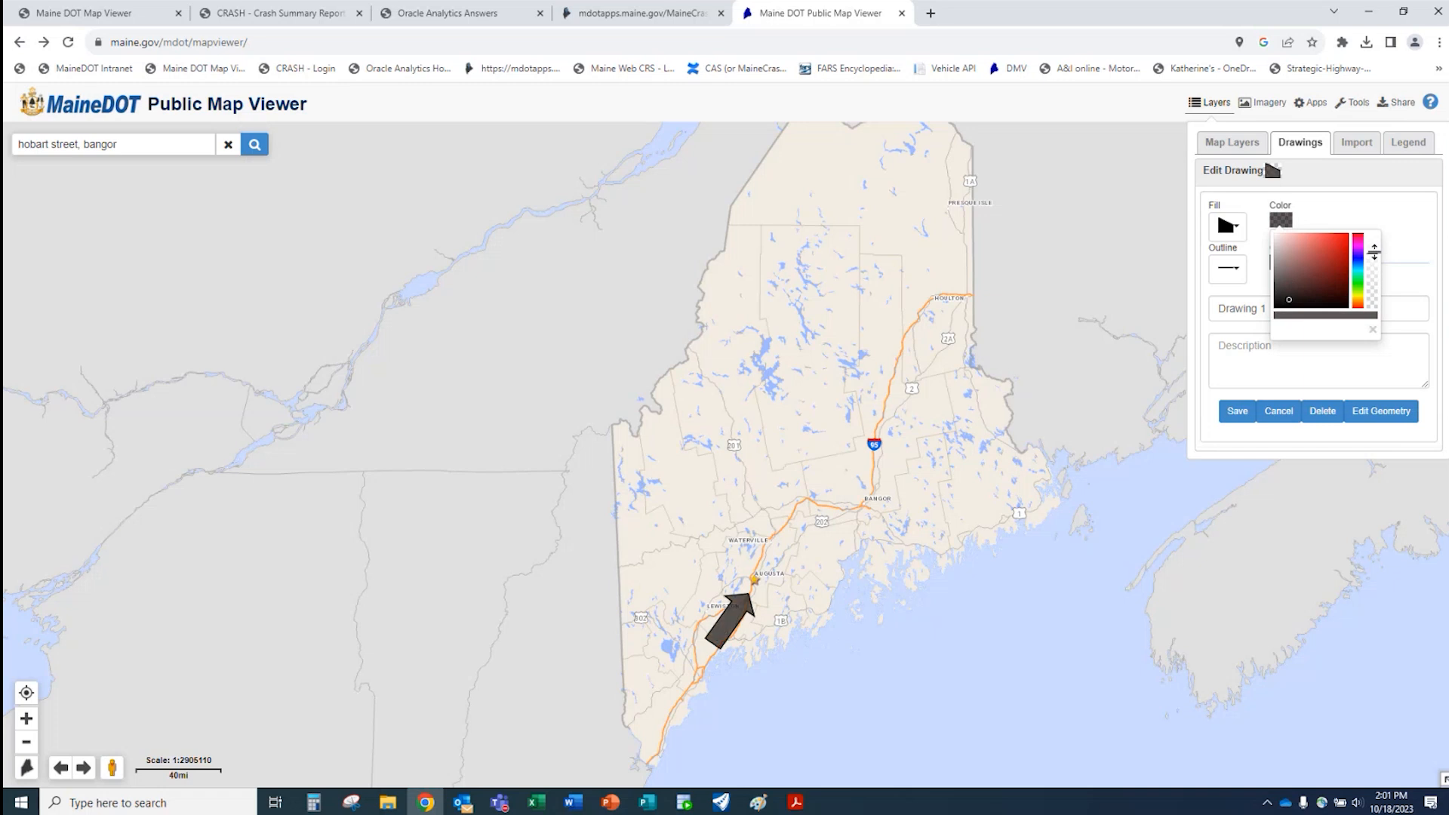
{"action": "left_click", "coordinate": [1235, 414]}
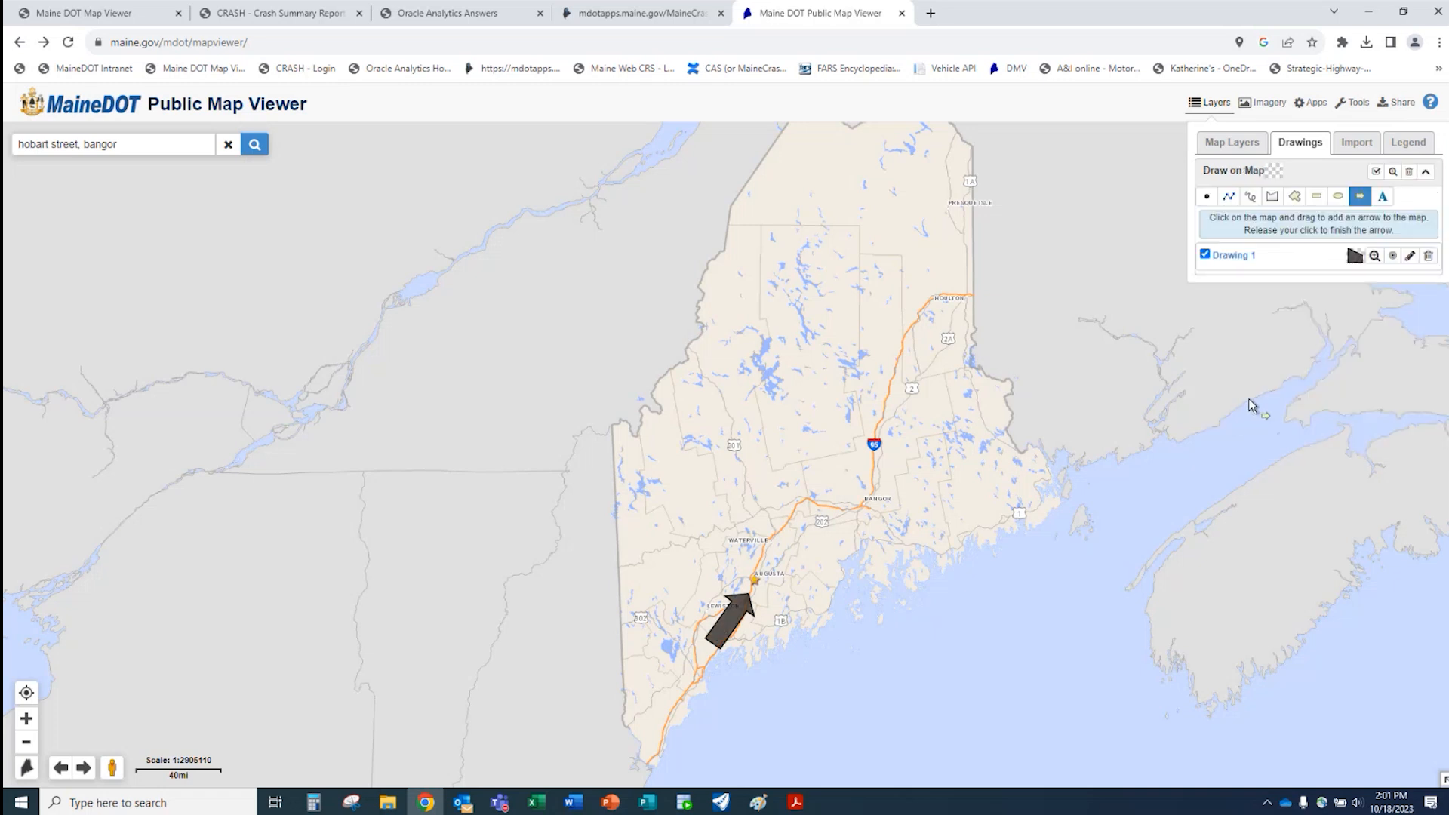
- Place a text label just northeast of Augusta, change its text to "State of Maine" and save it
{"action": "left_click", "coordinate": [1383, 196]}
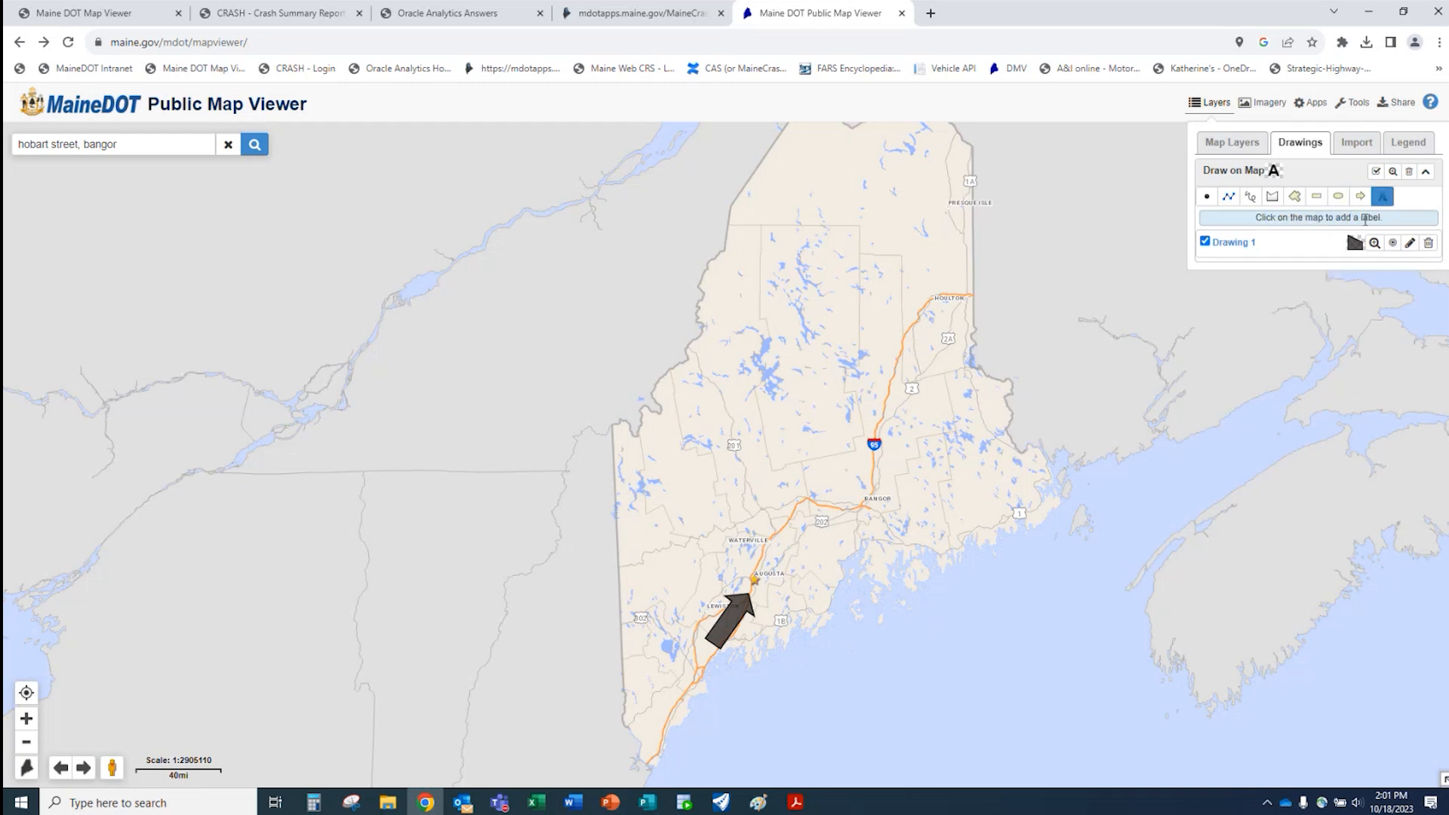
{"action": "left_click", "coordinate": [788, 545]}
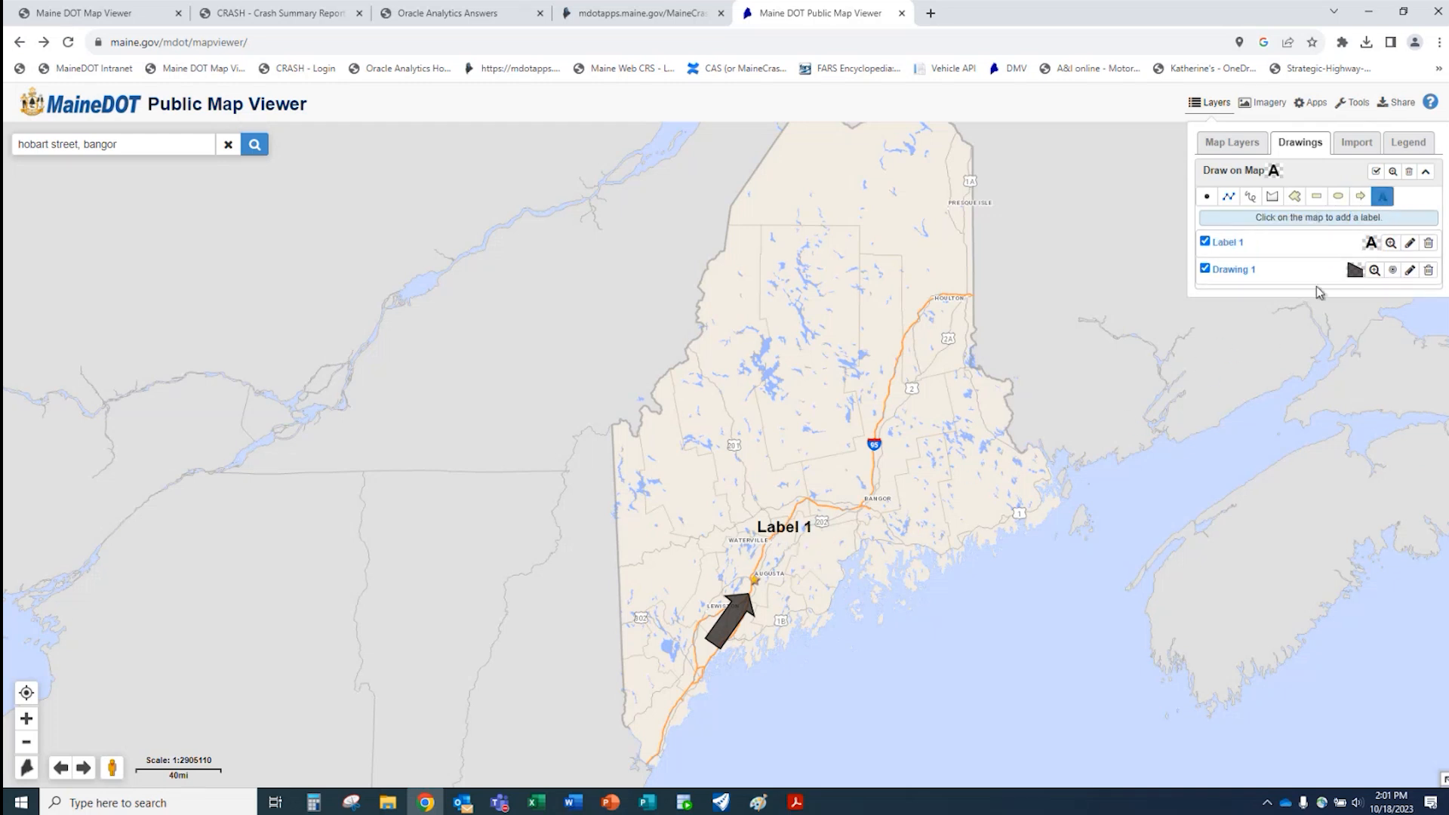
{"action": "left_click", "coordinate": [1409, 243]}
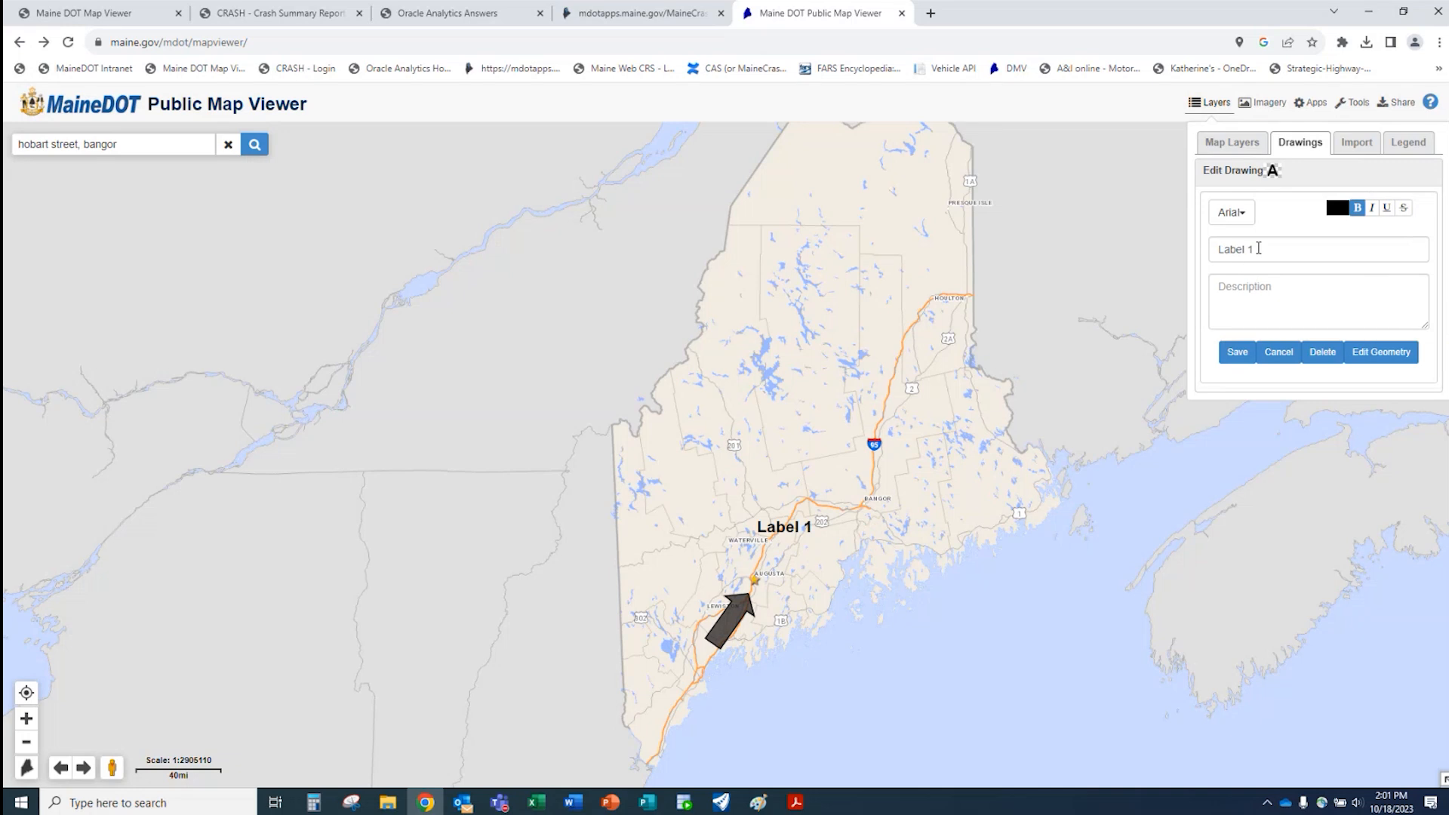
{"action": "left_click_drag", "start_coordinate": [1258, 248], "coordinate": [1192, 251]}
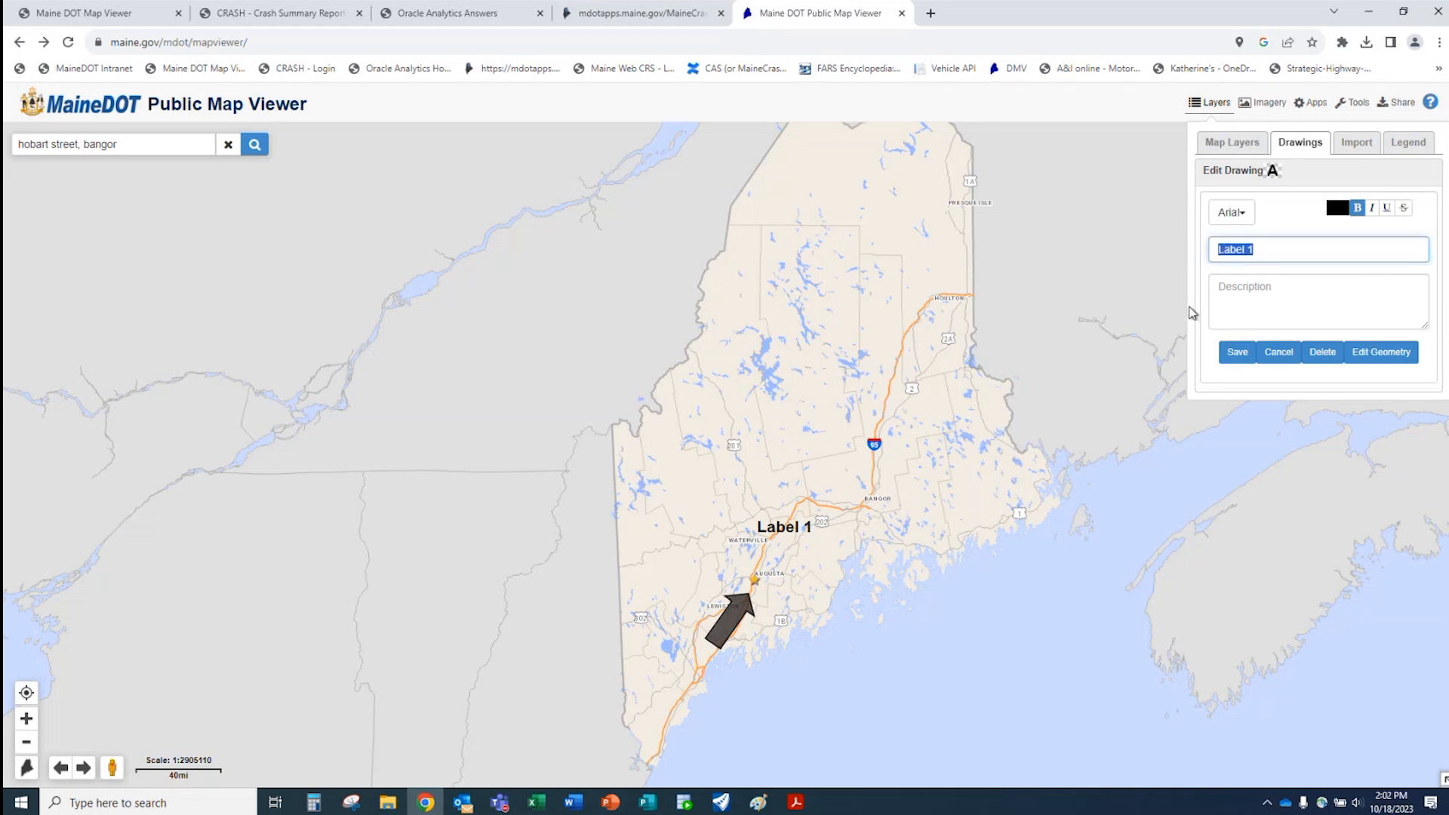
{"action": "type", "text": "State of Miane"}
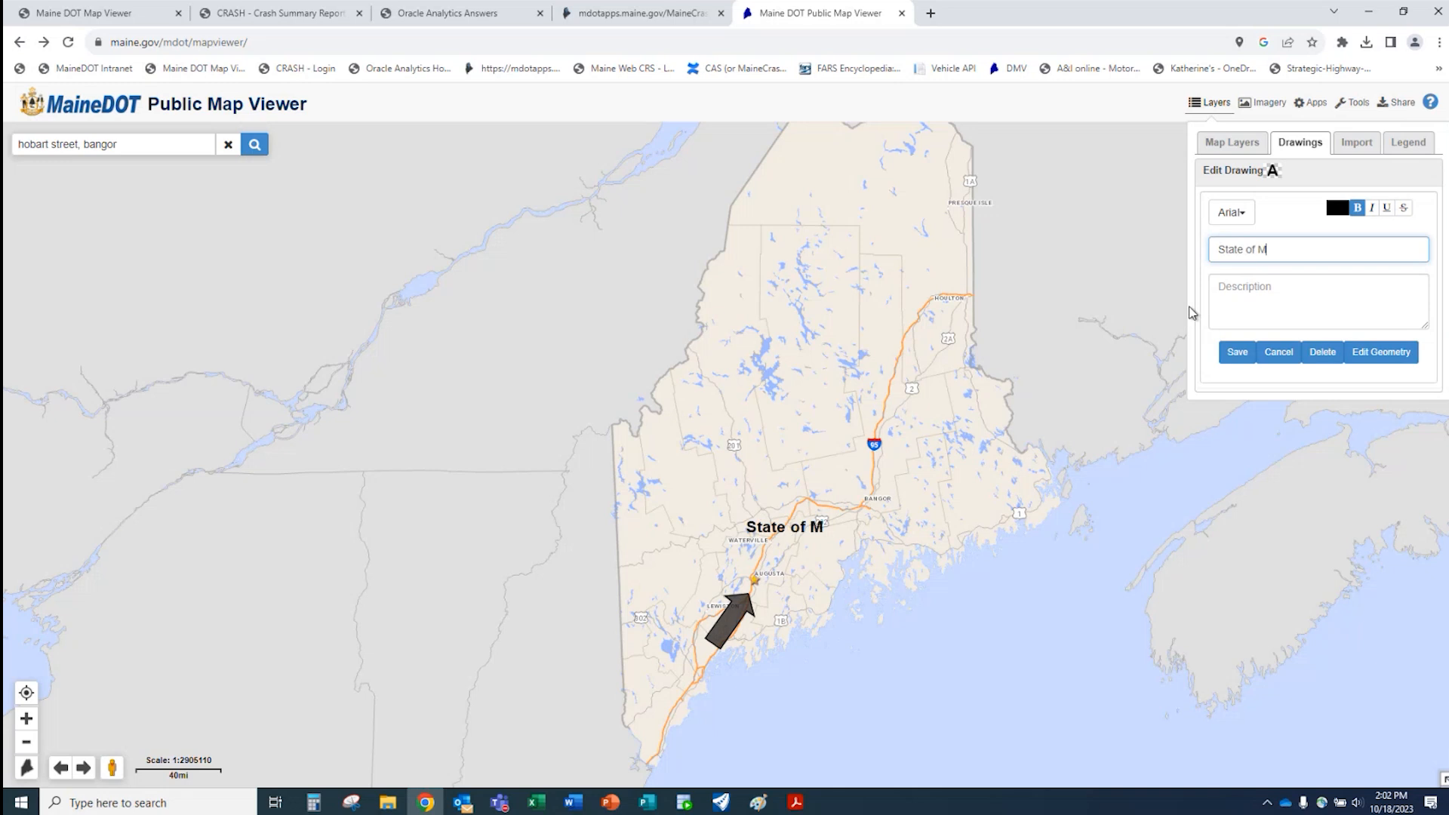
{"action": "key", "text": "BackSpace"}
{"action": "key", "text": "BackSpace"}
{"action": "key", "text": "BackSpace"}
{"action": "key", "text": "BackSpace"}
{"action": "type", "text": "aine"}
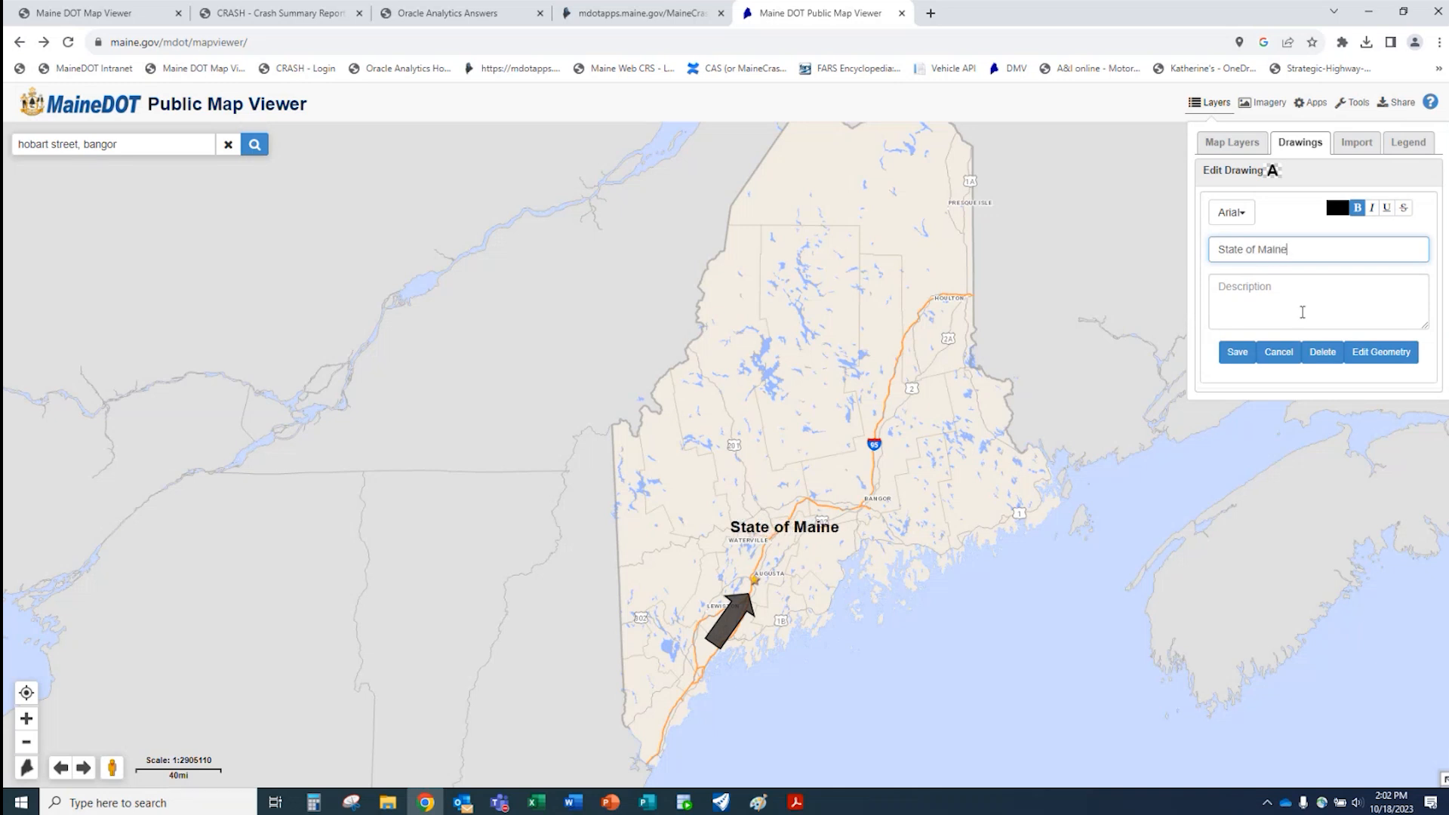
{"action": "left_click", "coordinate": [1238, 352]}
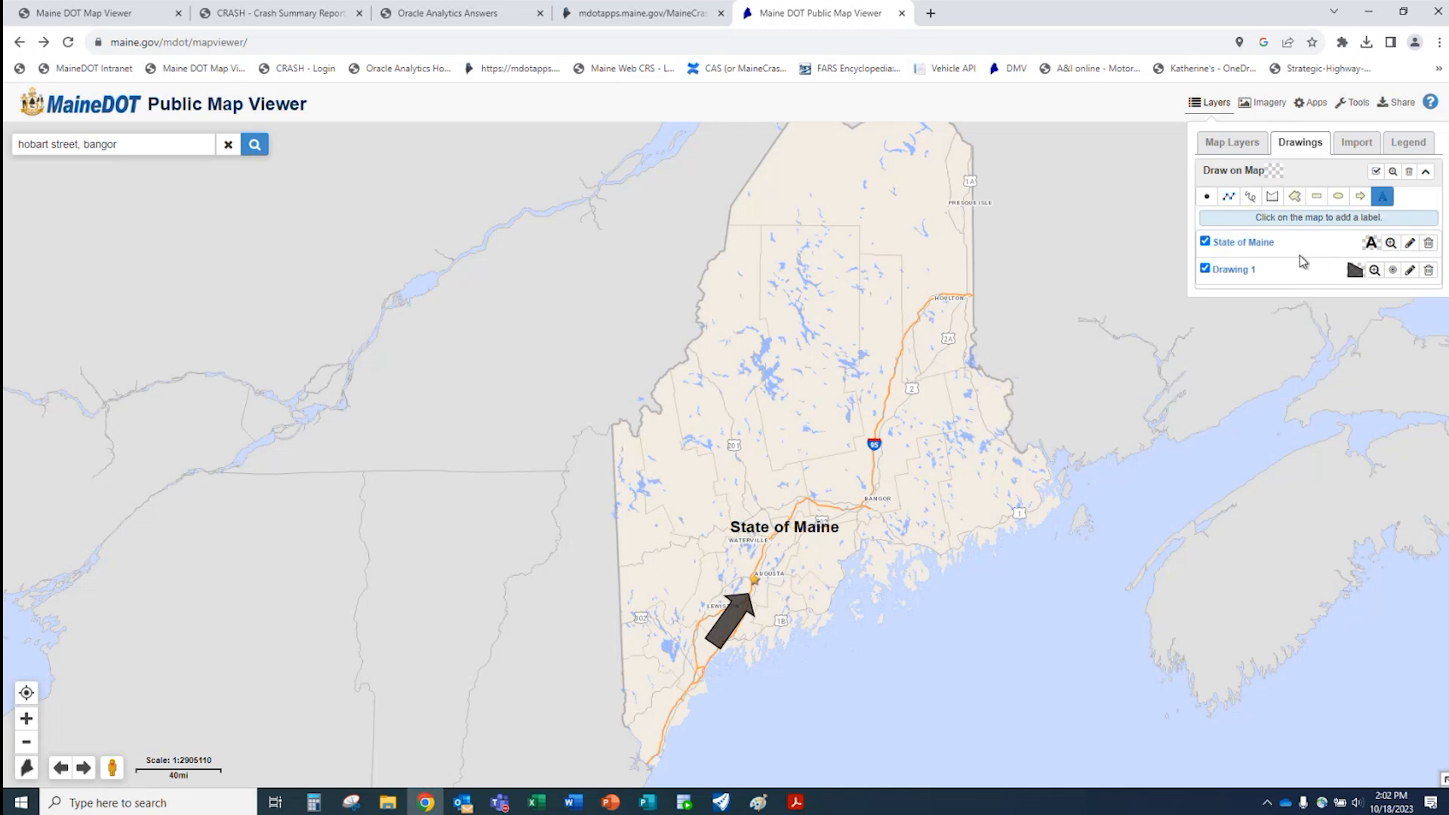
- Hide and show again the State of Maine label and the arrow, and delete both drawings
{"action": "left_click", "coordinate": [1204, 243]}
{"action": "left_click", "coordinate": [1206, 269]}
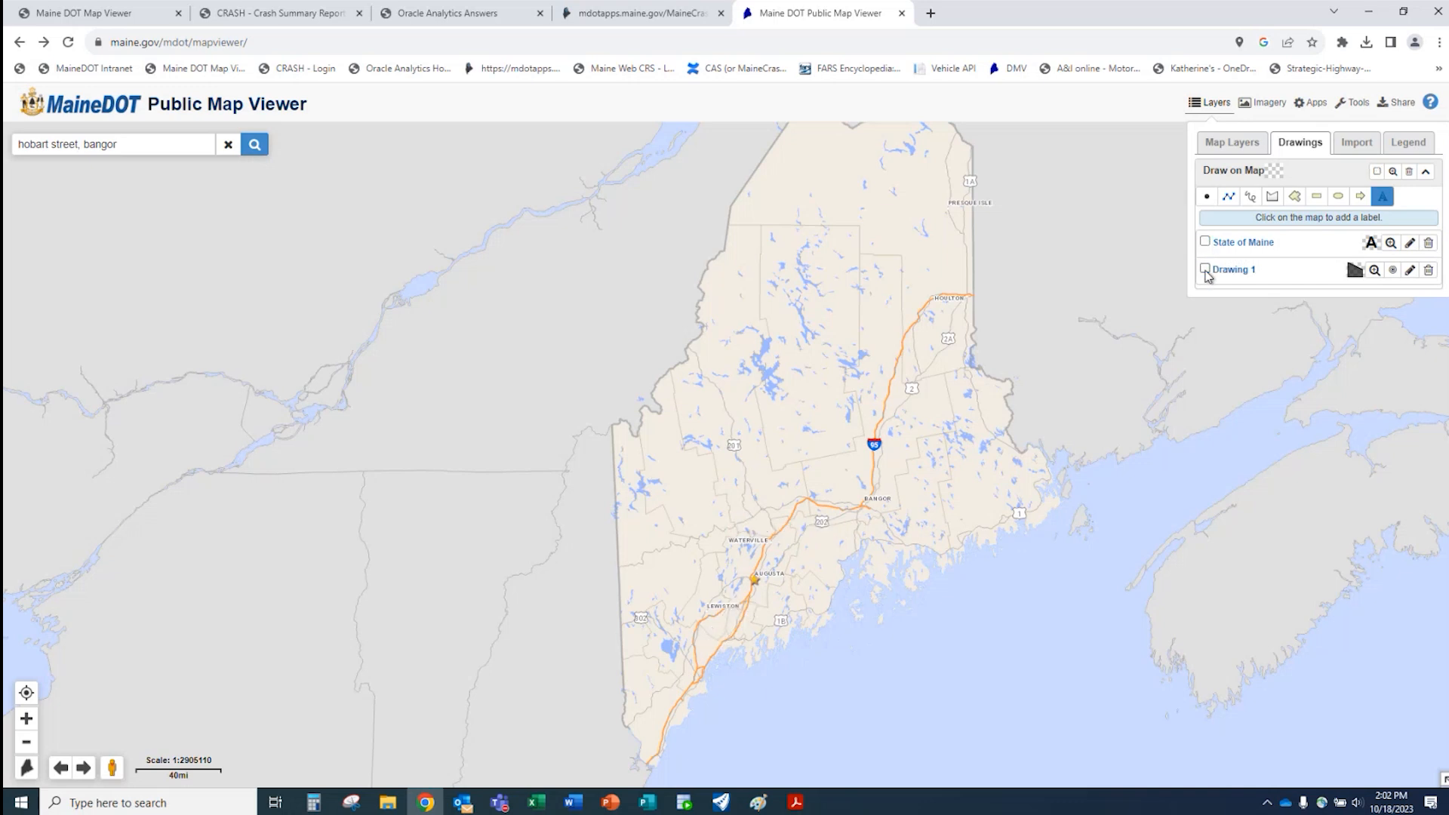
{"action": "left_click", "coordinate": [1206, 269]}
{"action": "left_click", "coordinate": [1205, 241]}
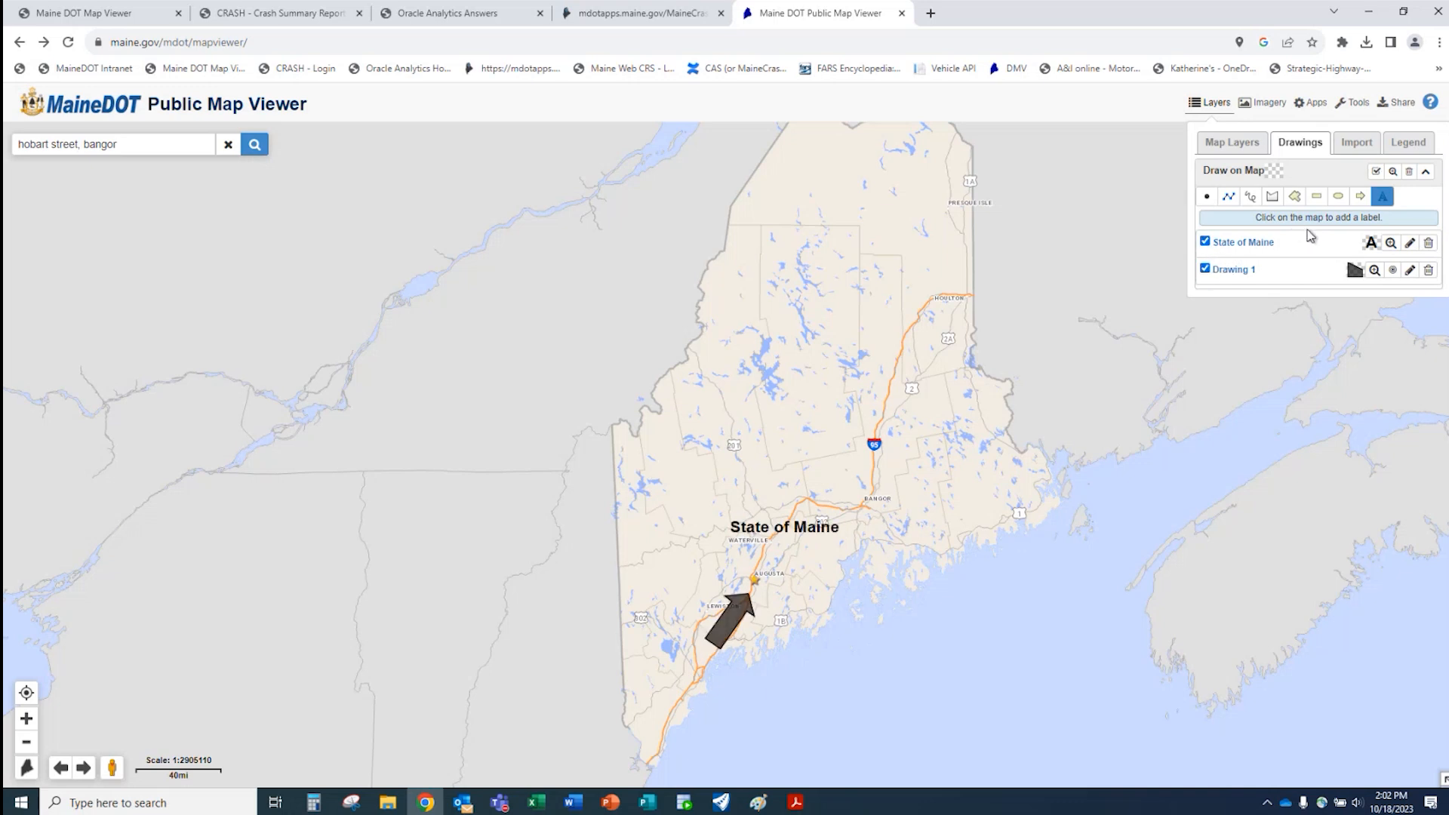
{"action": "left_click", "coordinate": [1428, 243]}
{"action": "left_click", "coordinate": [1428, 243]}
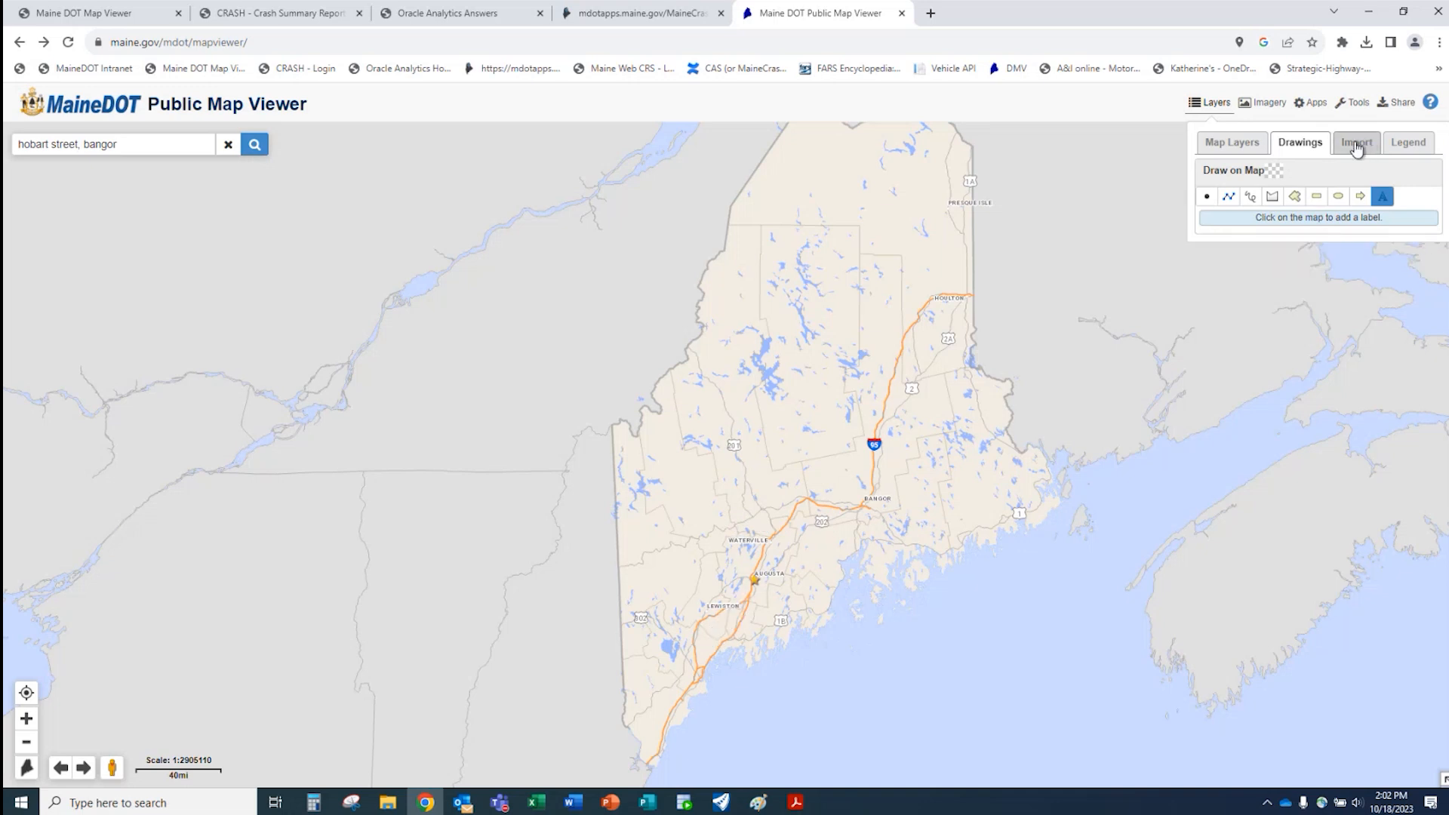
- View the data import options and the legend for the basemap layers
{"action": "left_click", "coordinate": [1366, 144]}
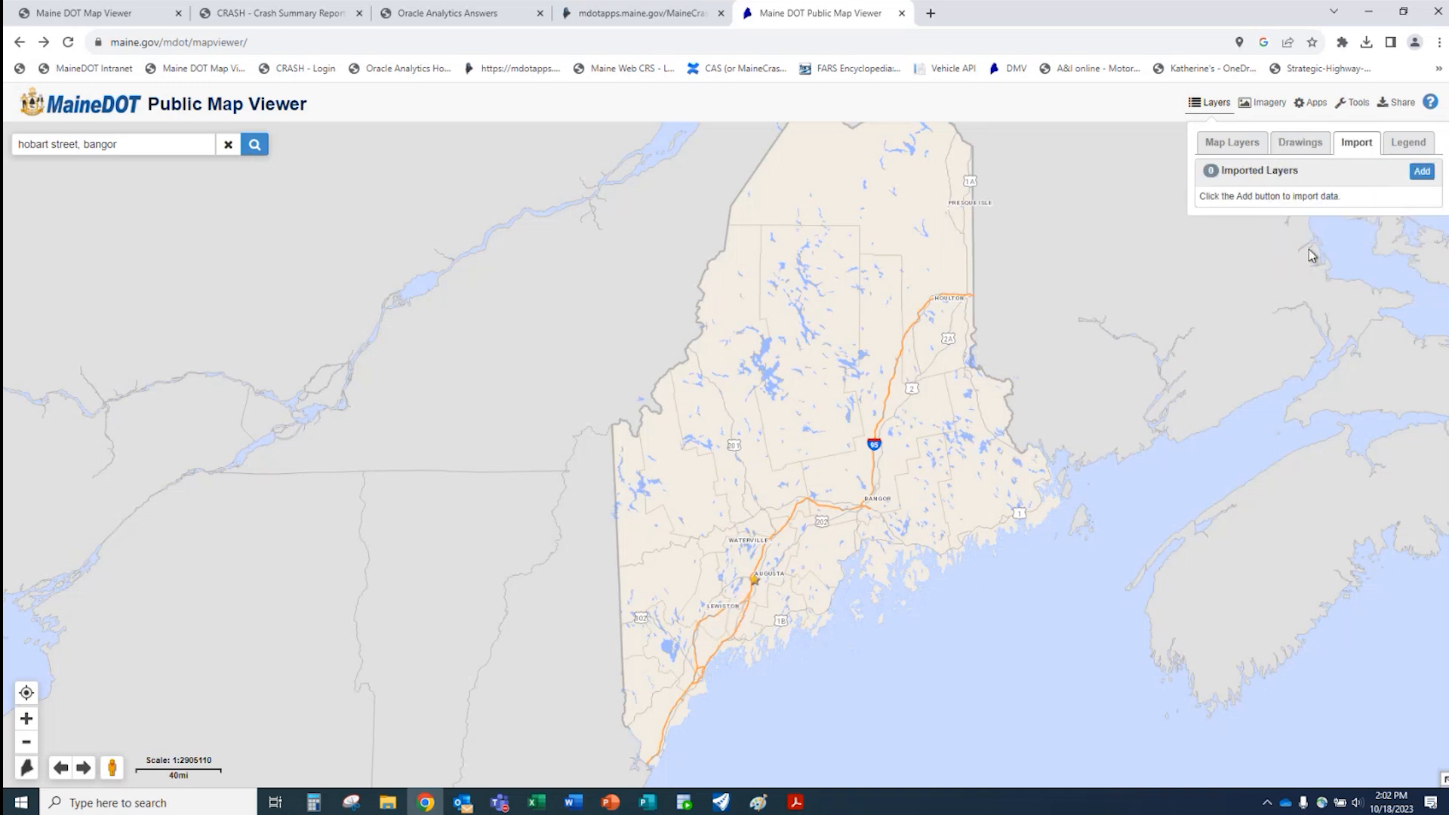
{"action": "left_click", "coordinate": [1408, 143]}
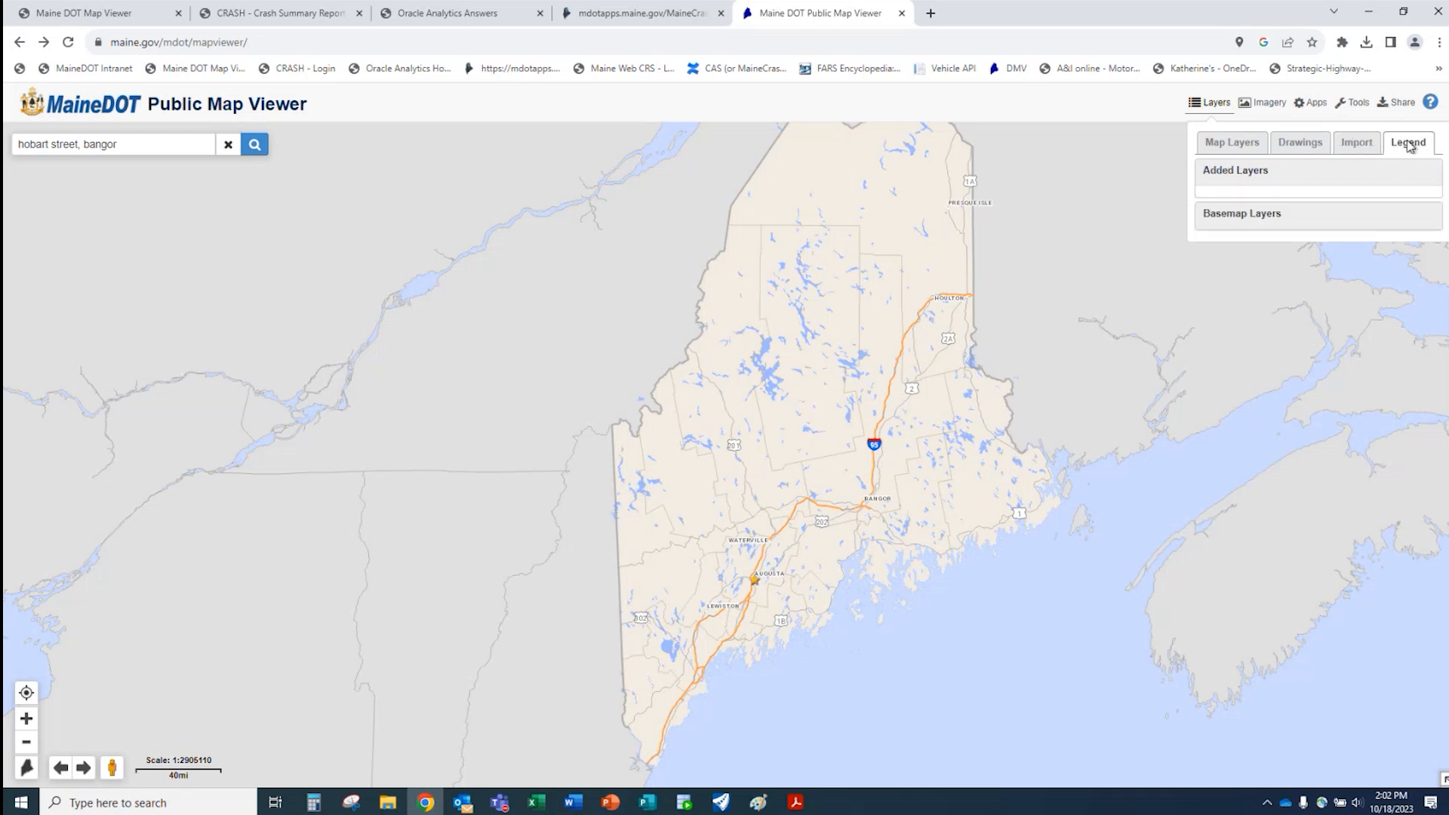
{"action": "left_click", "coordinate": [1258, 218]}
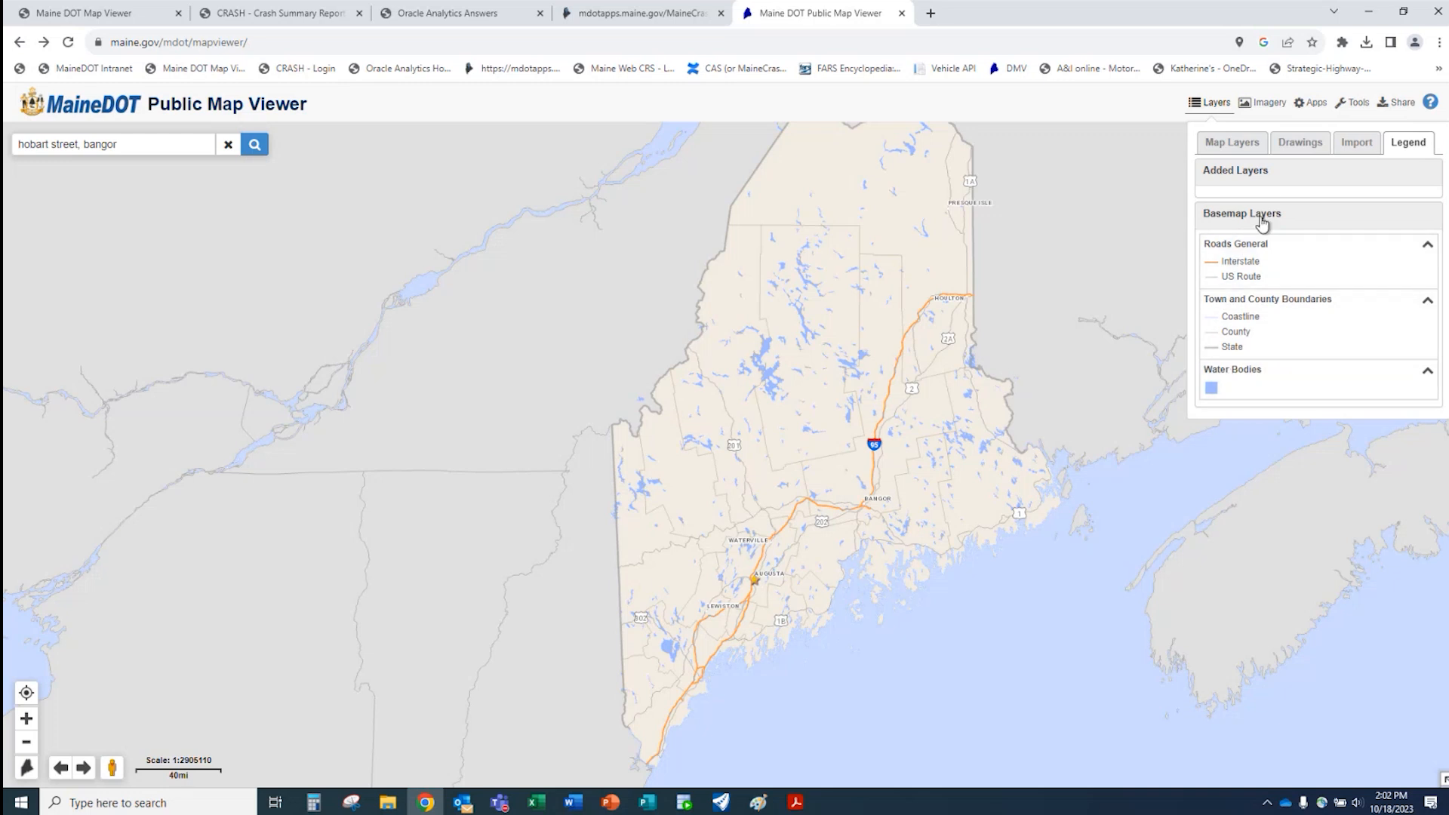
- Turn on the Nodes user layer and bring up the labelled nodes around Brunswick
{"action": "left_click", "coordinate": [1235, 145]}
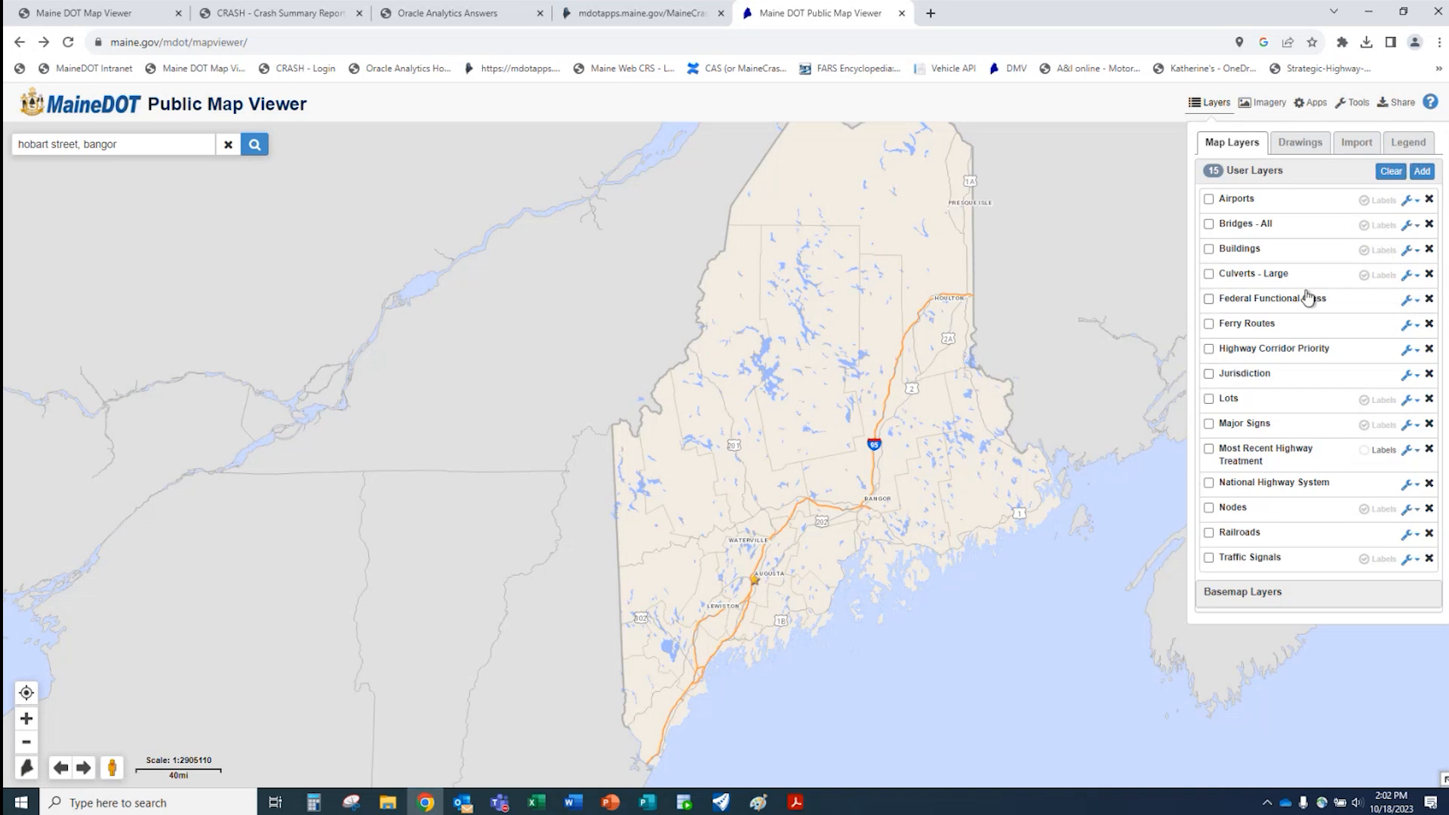
{"action": "left_click", "coordinate": [1209, 510]}
{"action": "scroll", "coordinate": [726, 668], "scroll_direction": "up", "scroll_amount": 7}
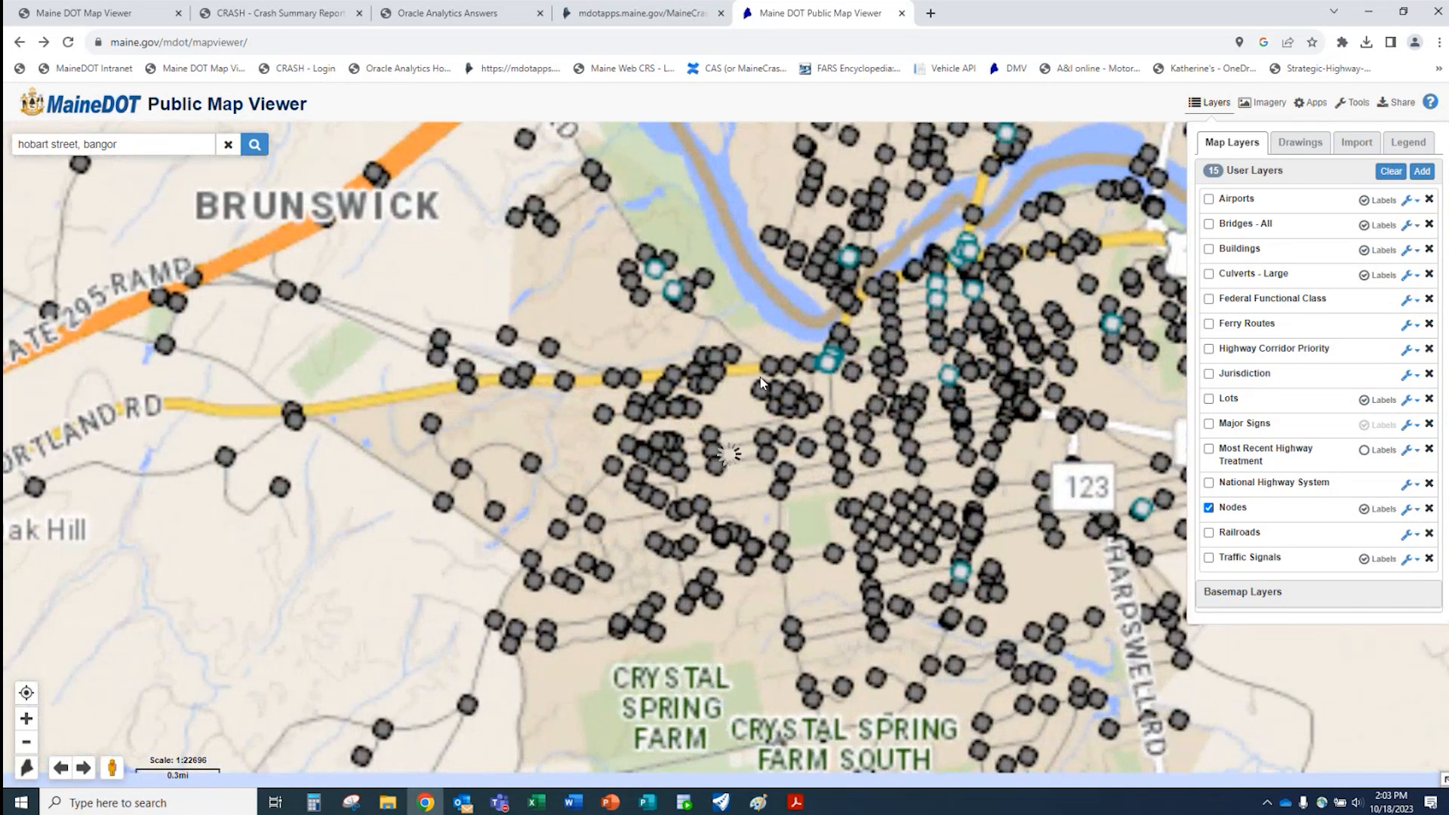
{"action": "scroll", "coordinate": [761, 379], "scroll_direction": "up", "scroll_amount": 1}
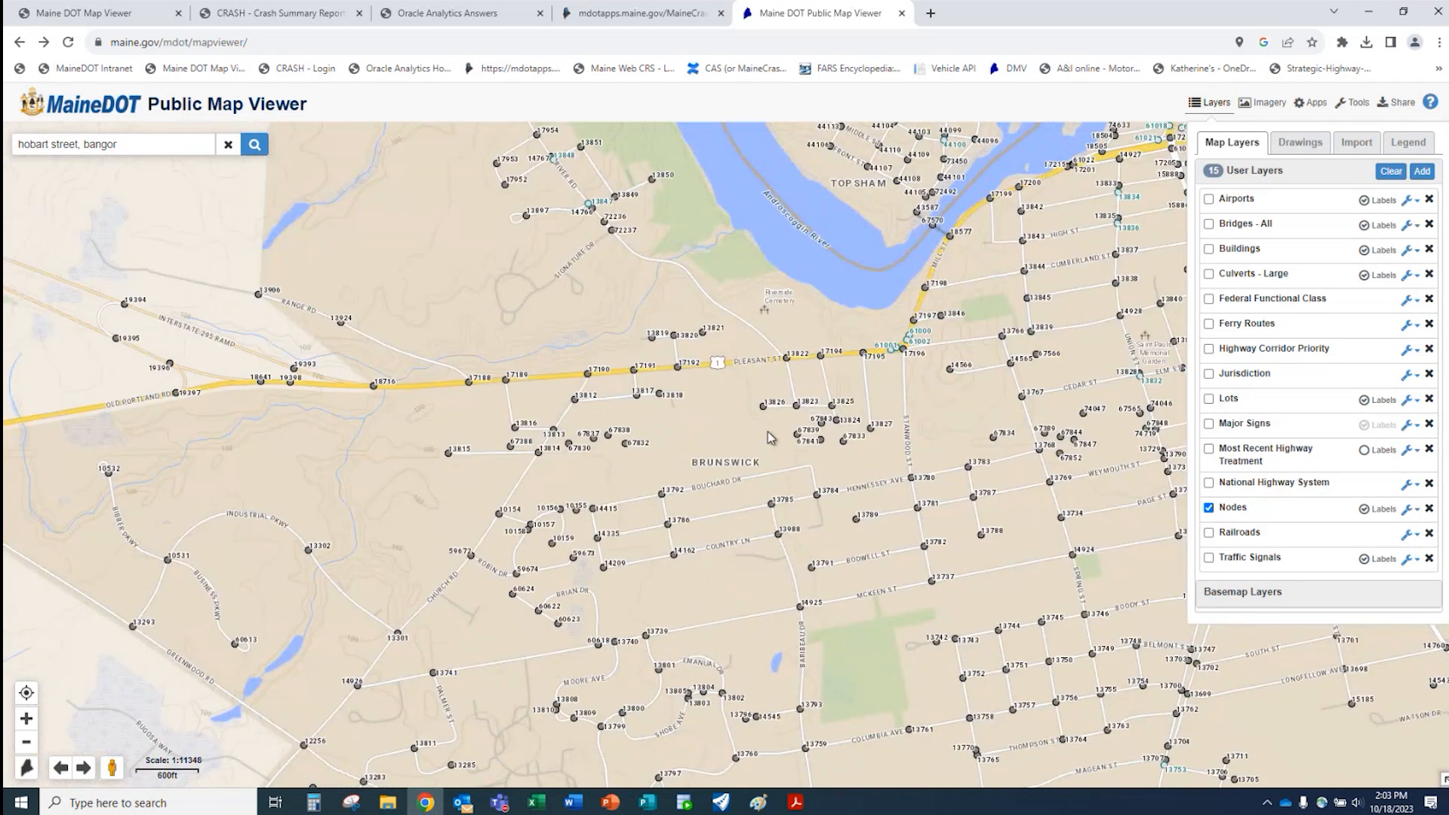
- Examine the attribute details of node 13822 on Pleasant Street in Brunswick
{"action": "left_click", "coordinate": [787, 360]}
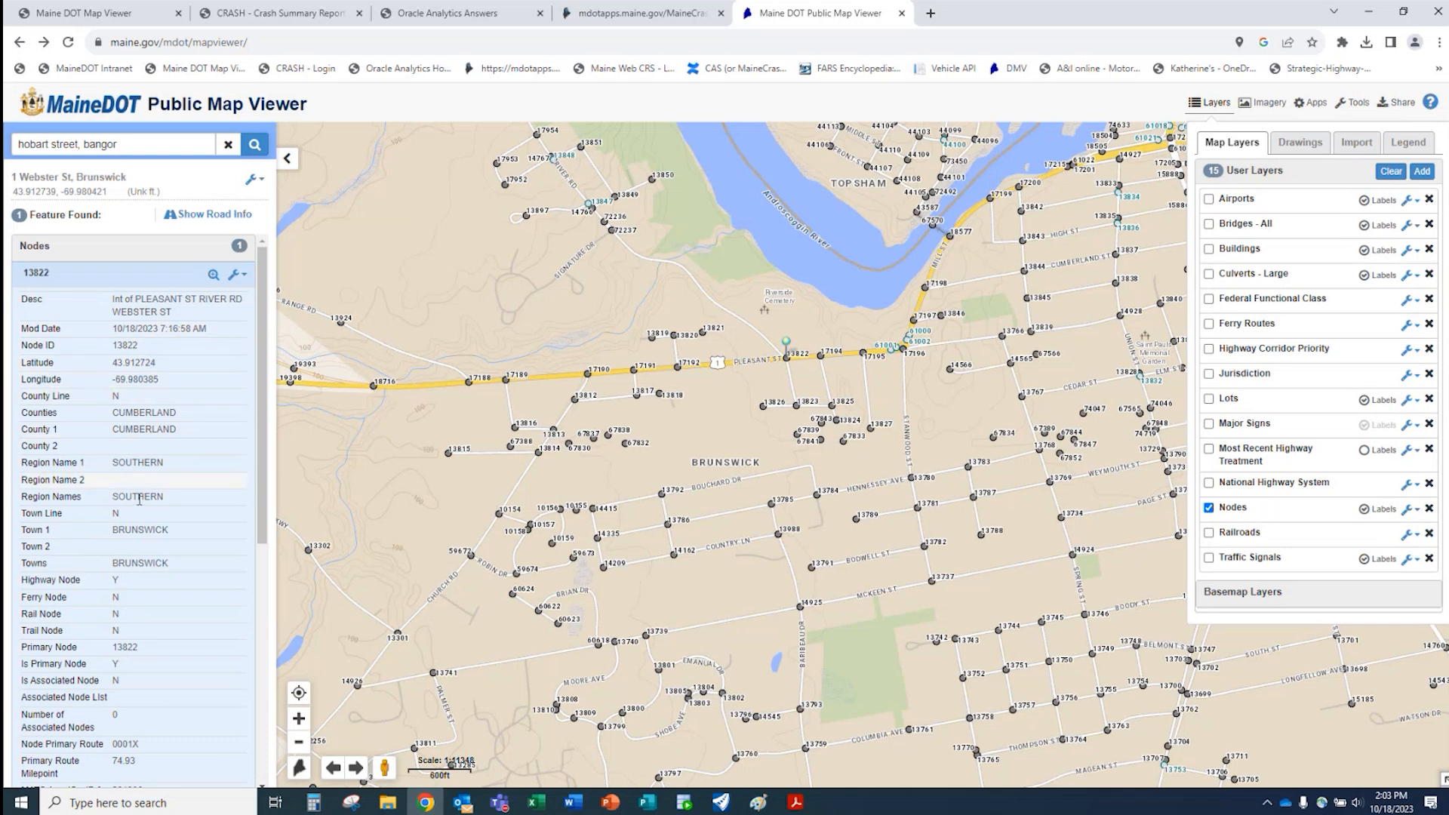
{"action": "scroll", "coordinate": [142, 521], "scroll_direction": "down", "scroll_amount": 3}
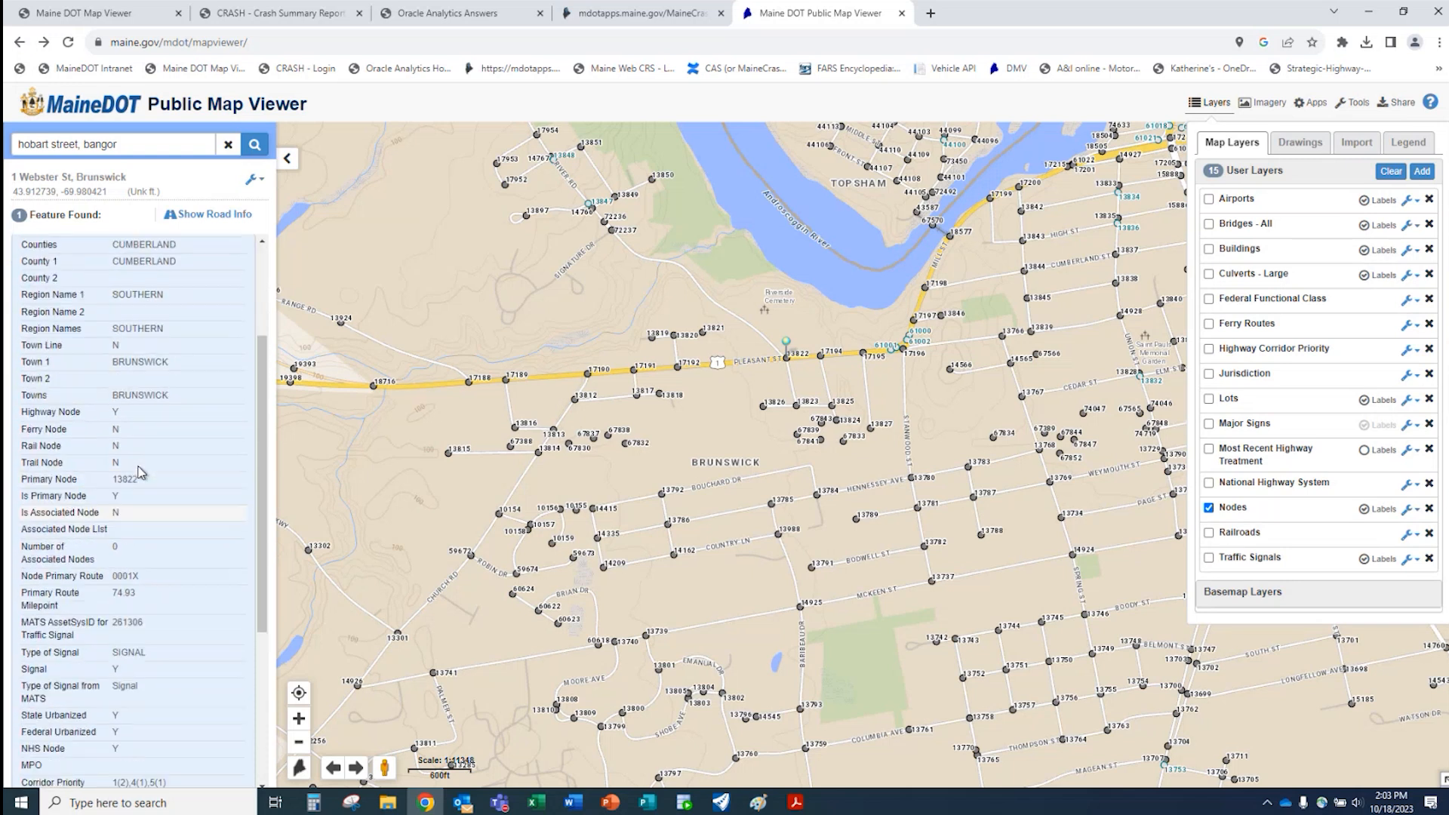
{"action": "scroll", "coordinate": [157, 346], "scroll_direction": "up", "scroll_amount": 3}
{"action": "scroll", "coordinate": [132, 462], "scroll_direction": "down", "scroll_amount": 4}
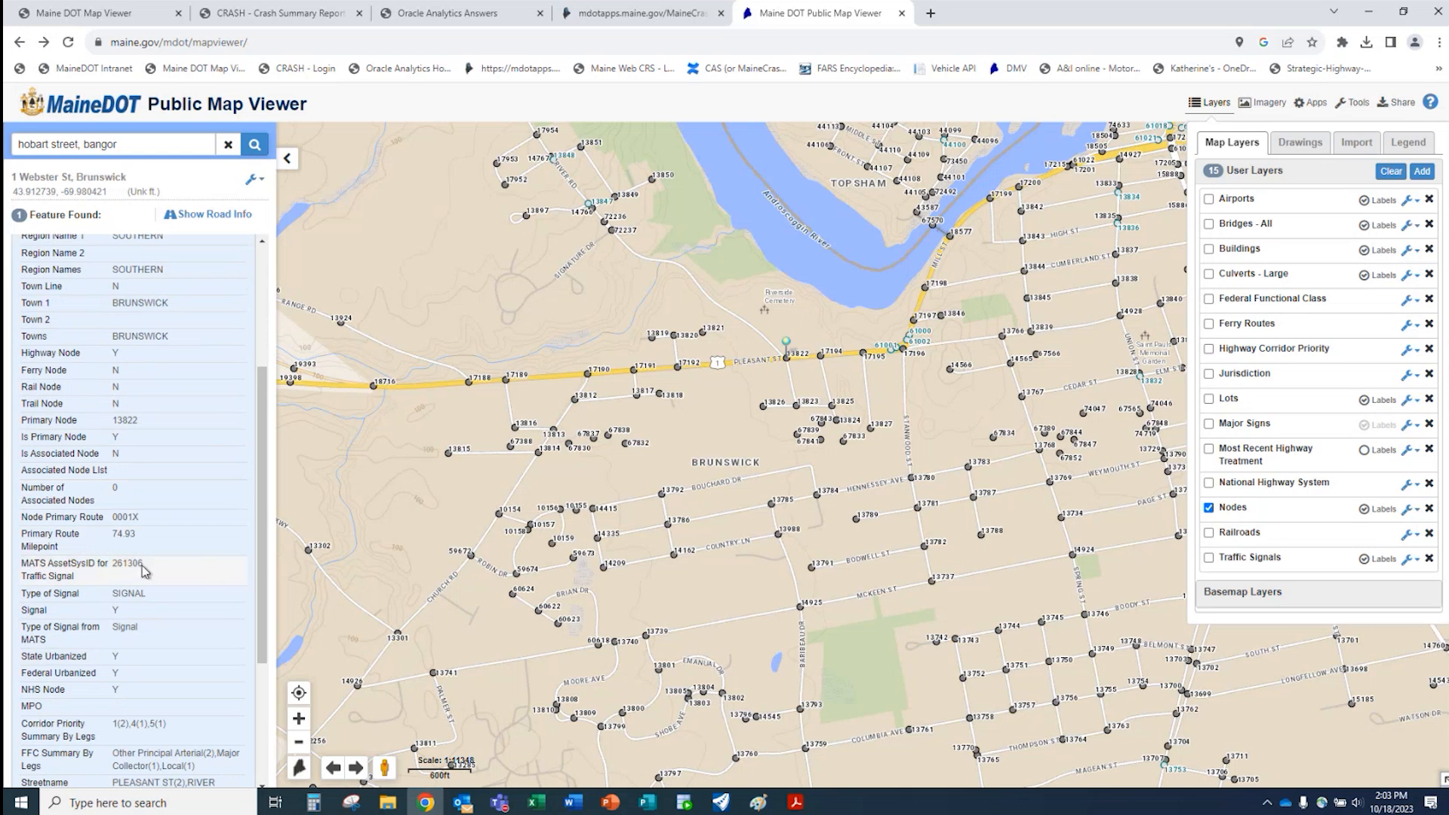
{"action": "scroll", "coordinate": [140, 550], "scroll_direction": "up", "scroll_amount": 3}
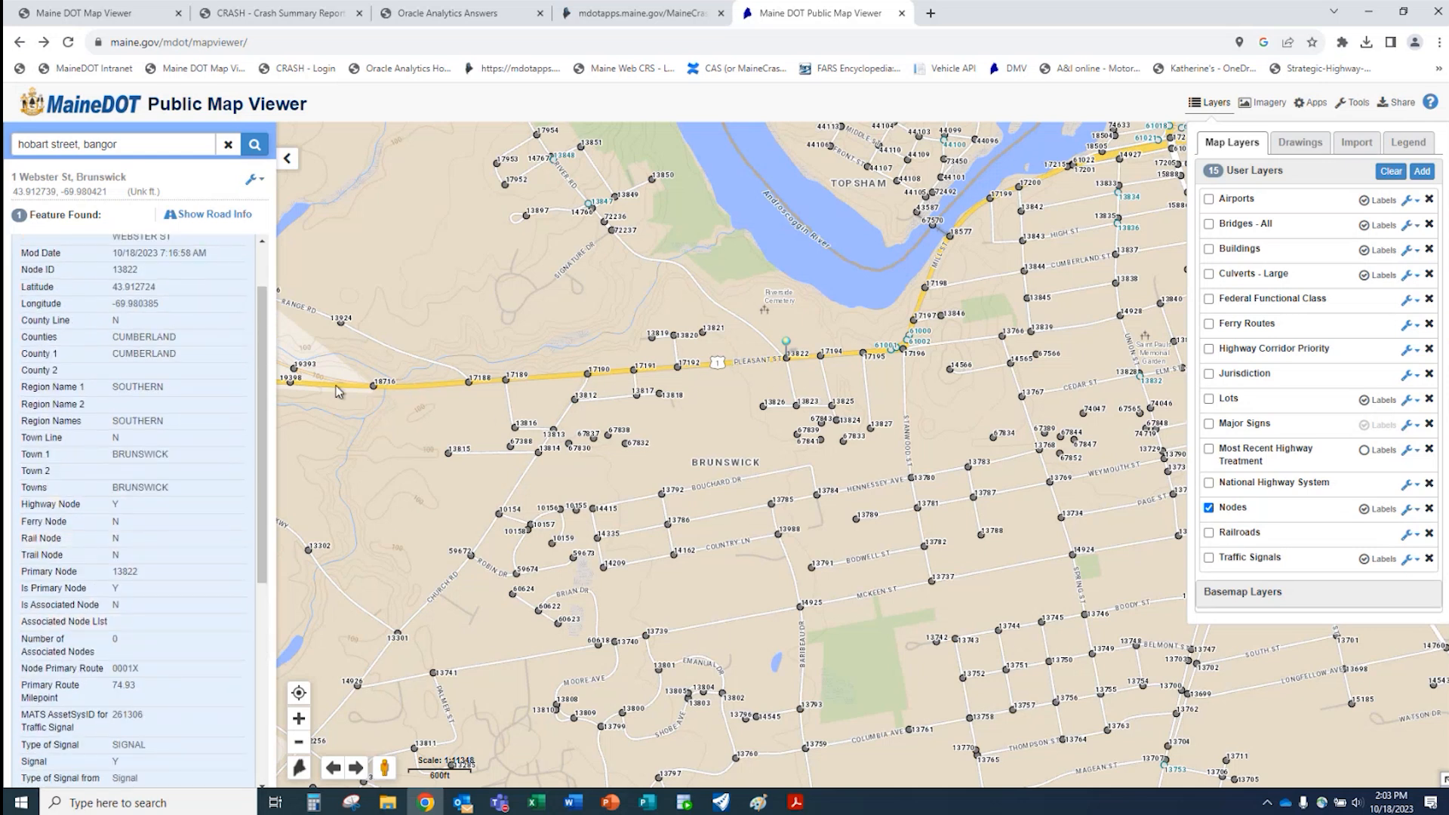
{"action": "scroll", "coordinate": [234, 395], "scroll_direction": "up", "scroll_amount": 2}
{"action": "scroll", "coordinate": [710, 441], "scroll_direction": "down", "scroll_amount": 1}
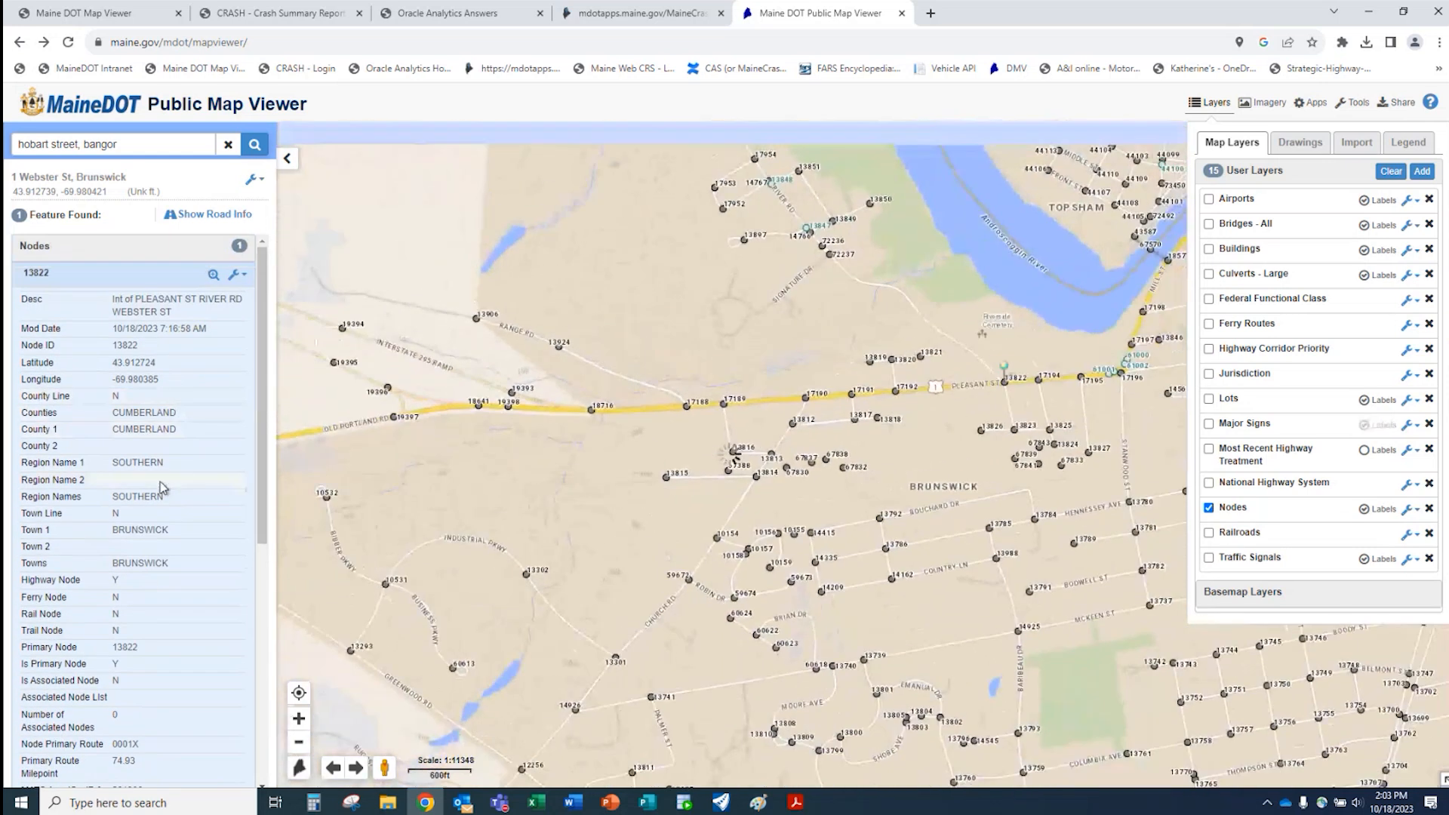
{"action": "scroll", "coordinate": [142, 574], "scroll_direction": "down", "scroll_amount": 1}
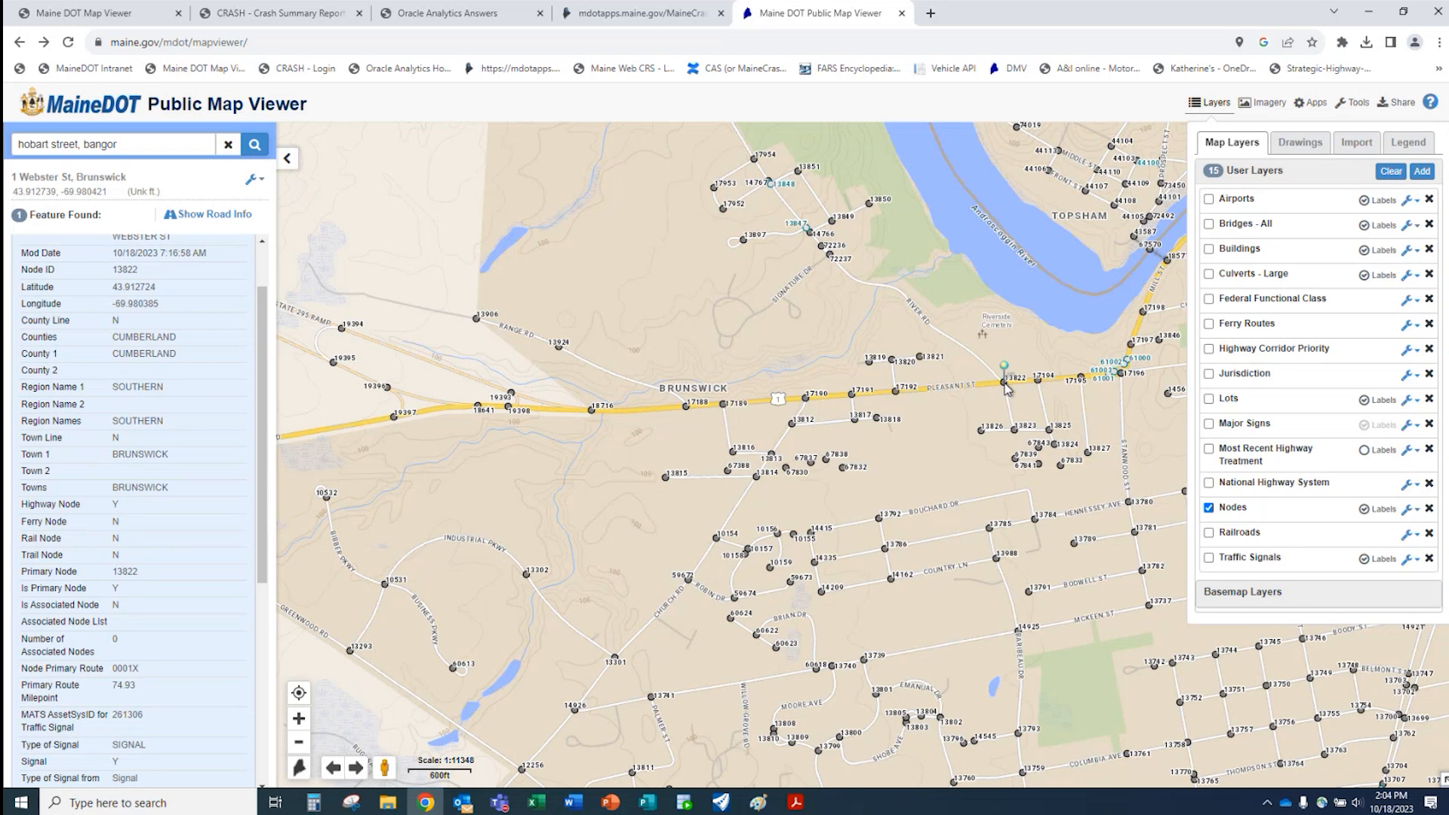
- Read through the remaining attributes of node 13822, down to the summaries by legs and the major leg data
{"action": "scroll", "coordinate": [171, 643], "scroll_direction": "down", "scroll_amount": 2}
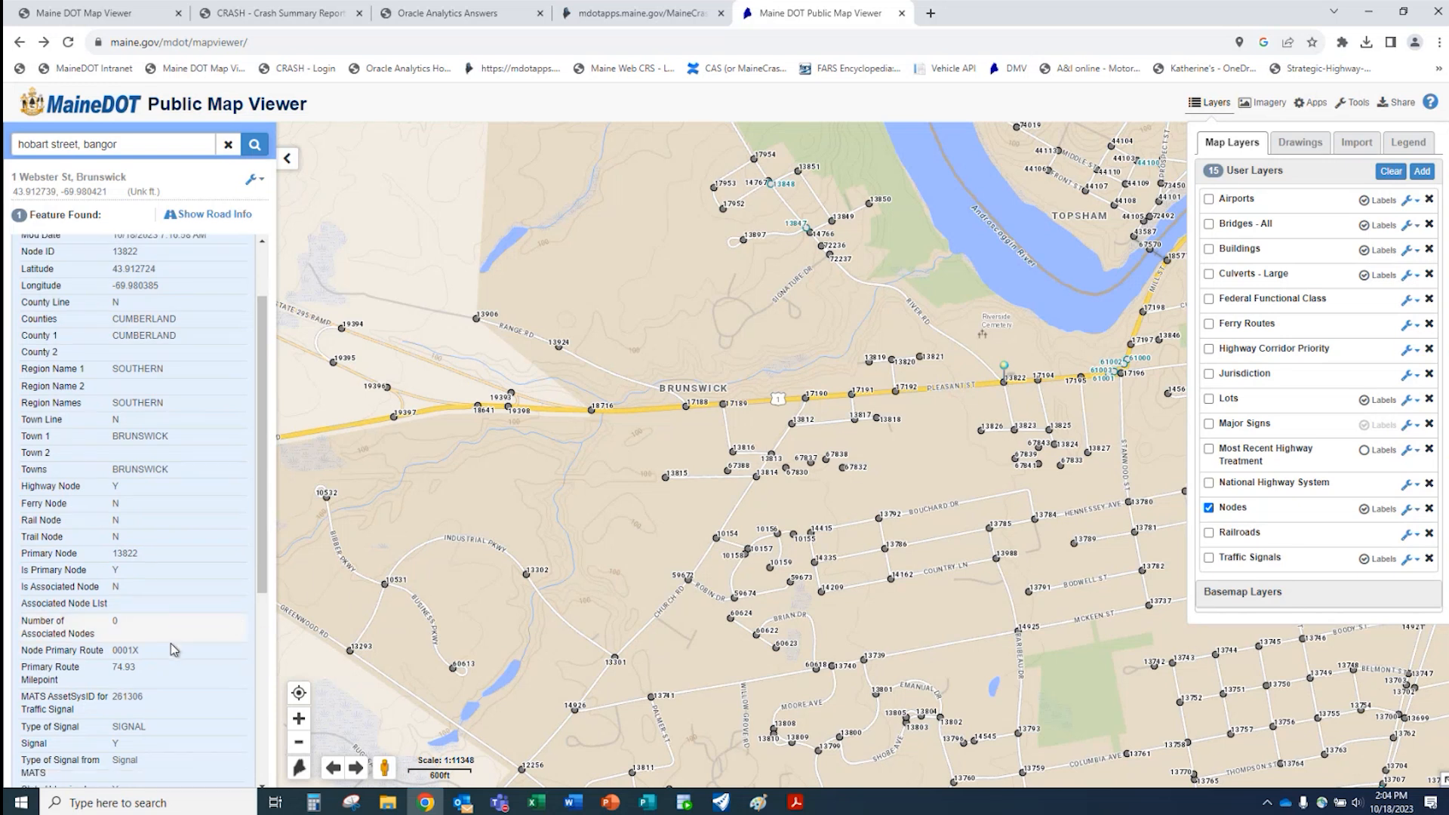
{"action": "scroll", "coordinate": [106, 648], "scroll_direction": "down", "scroll_amount": 3}
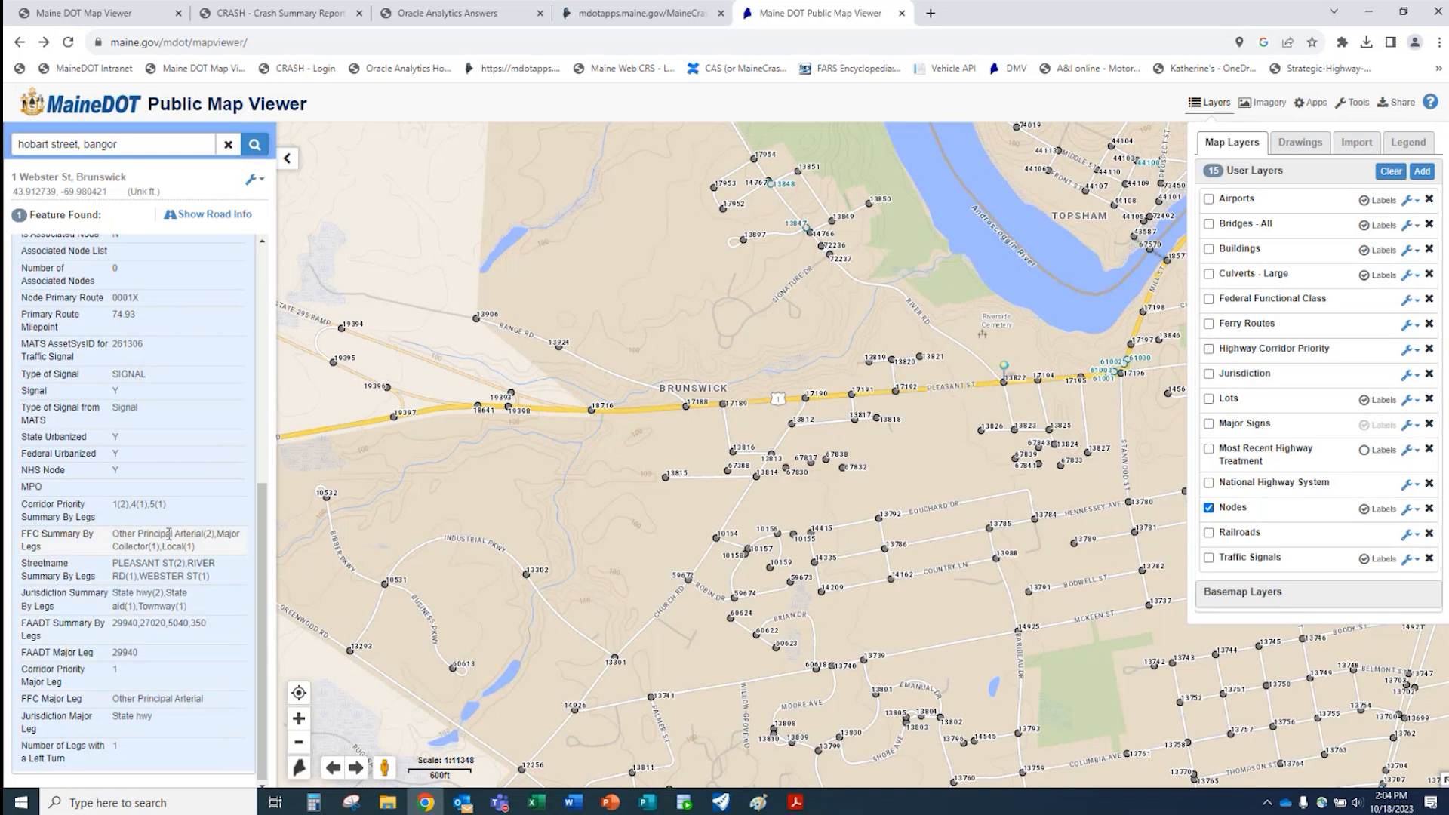
{"action": "scroll", "coordinate": [159, 514], "scroll_direction": "up", "scroll_amount": 5}
{"action": "scroll", "coordinate": [159, 514], "scroll_direction": "up", "scroll_amount": 1}
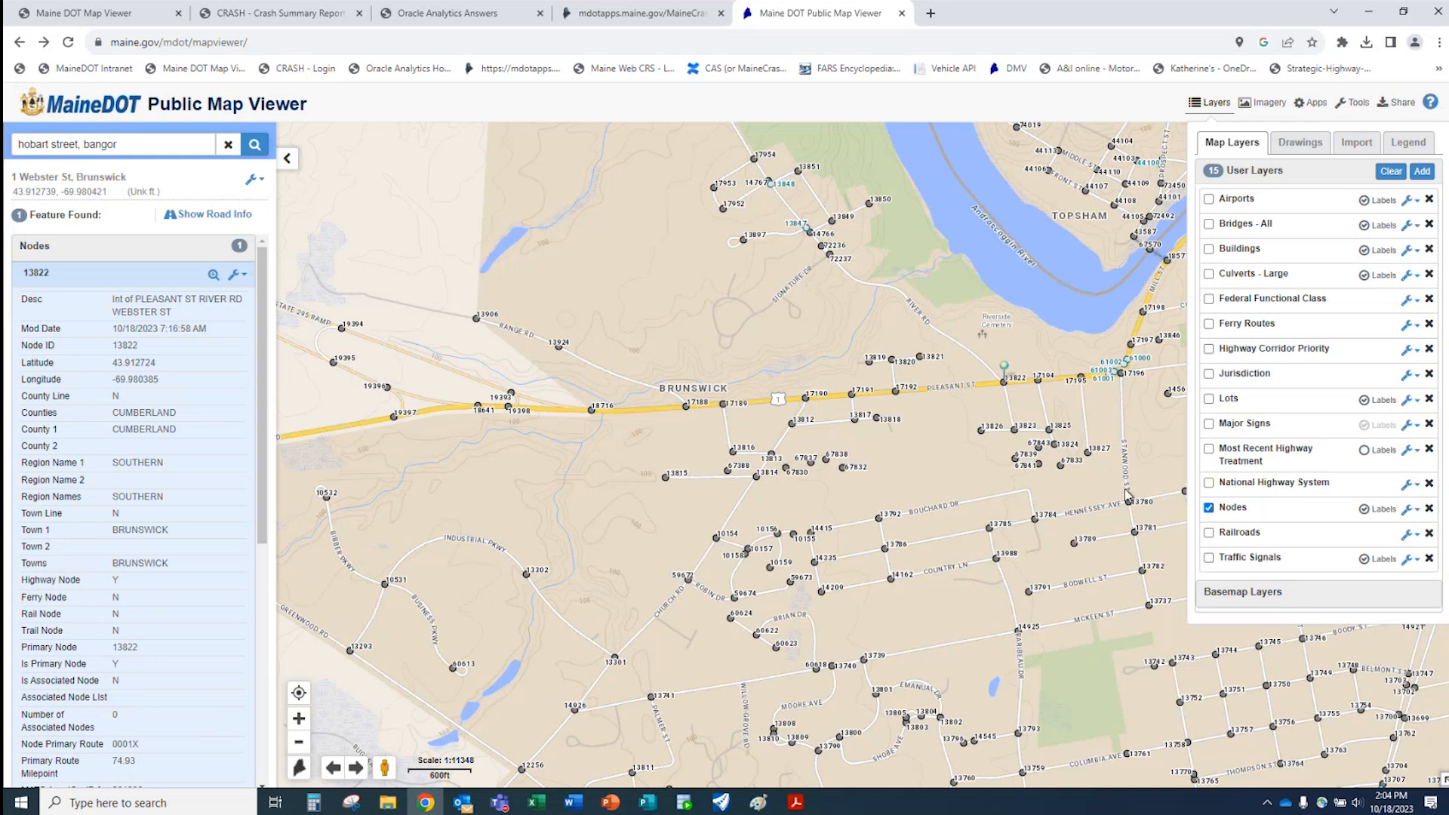
- Clear the selected node's details and return the map to a view of the whole state of Maine
{"action": "scroll", "coordinate": [963, 562], "scroll_direction": "down", "scroll_amount": 1}
{"action": "scroll", "coordinate": [951, 569], "scroll_direction": "down", "scroll_amount": 4}
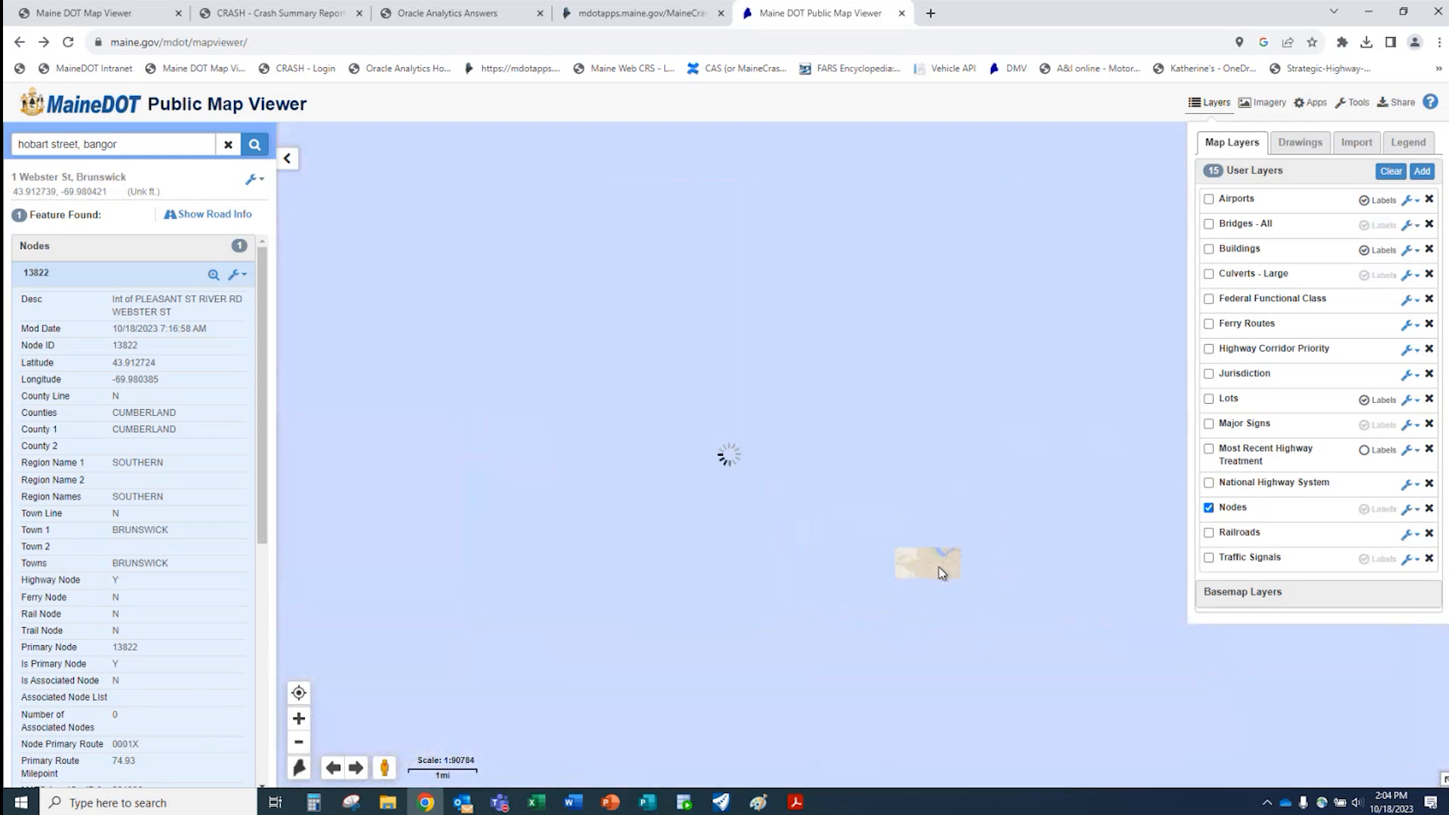
{"action": "left_click", "coordinate": [227, 153]}
{"action": "scroll", "coordinate": [600, 423], "scroll_direction": "down", "scroll_amount": 2}
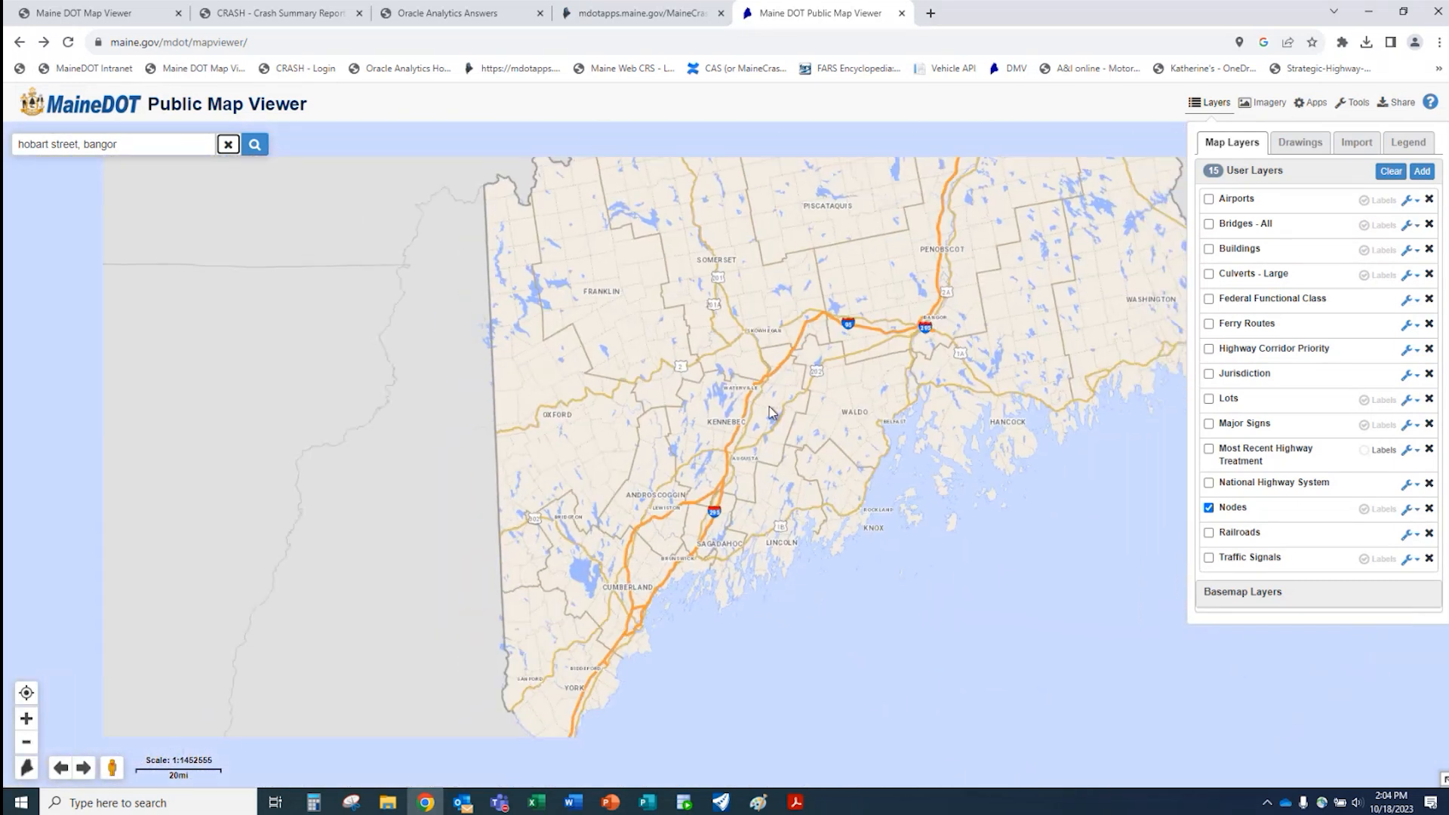
{"action": "scroll", "coordinate": [759, 520], "scroll_direction": "down", "scroll_amount": 1}
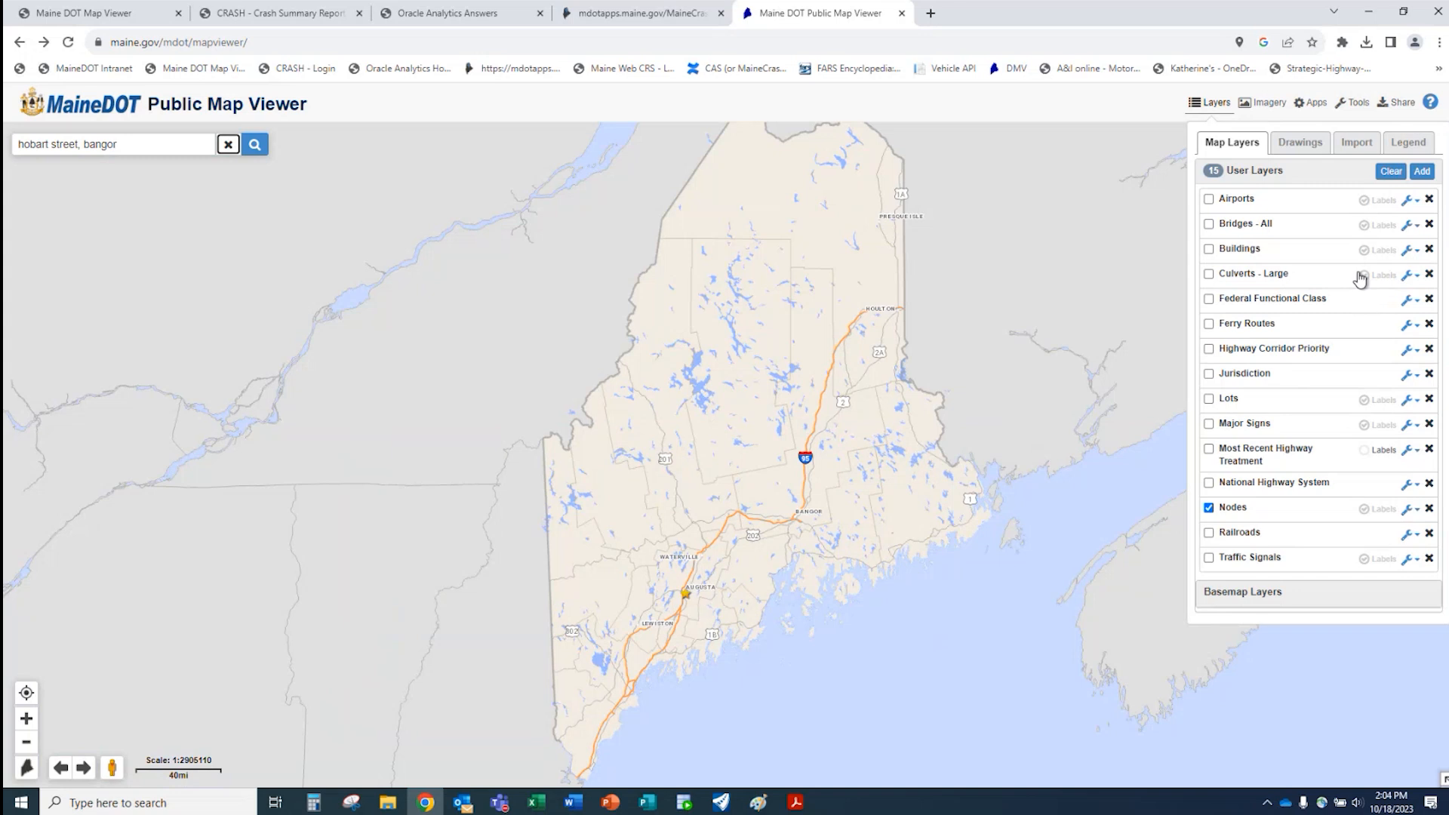
- Search the available user layers for "crash" and add Crashes - 10 Years, HCL Lines and HCL Nodes, both Current and Historic
{"action": "left_click", "coordinate": [1423, 172]}
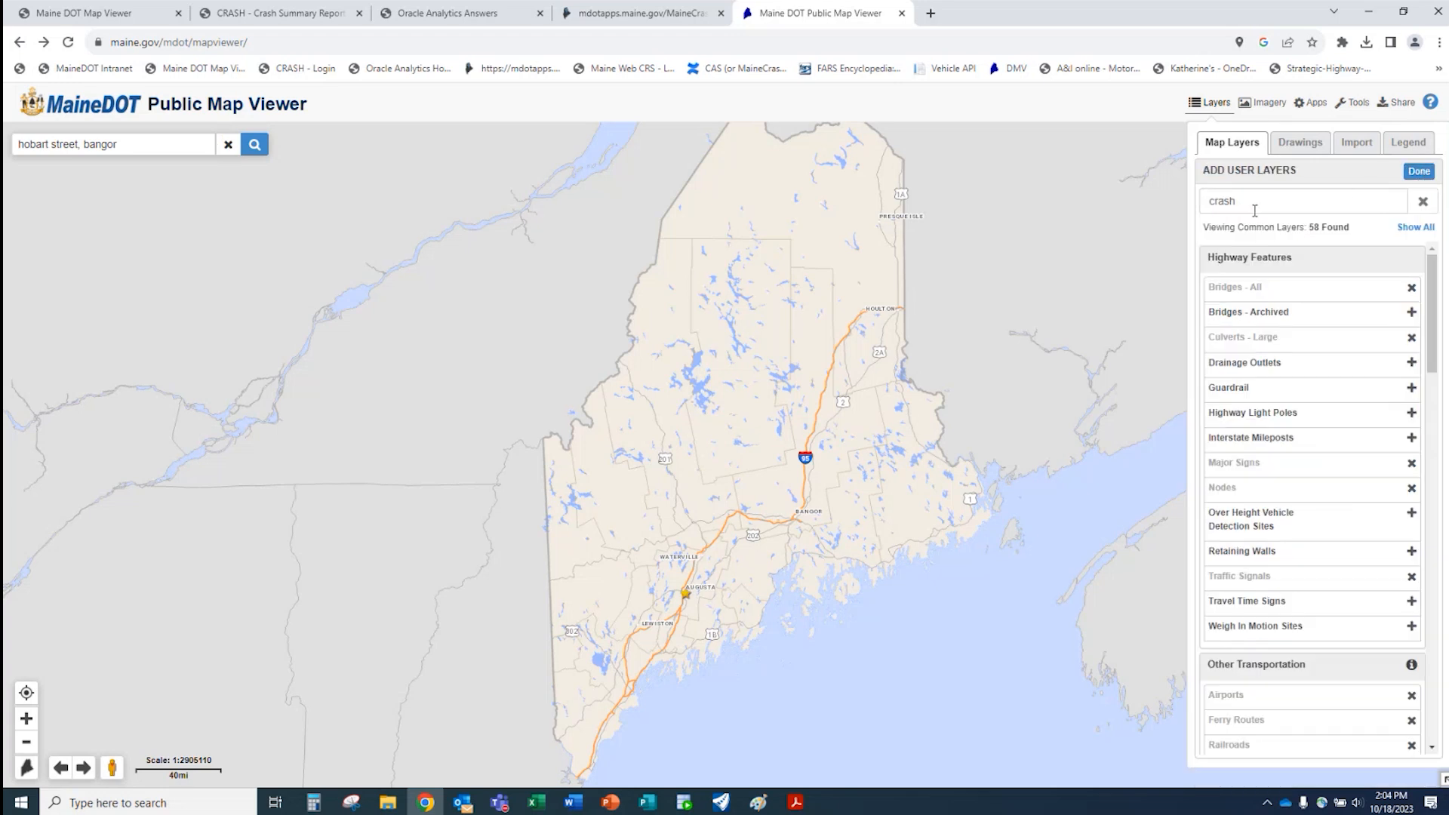
{"action": "double_click", "coordinate": [1226, 200]}
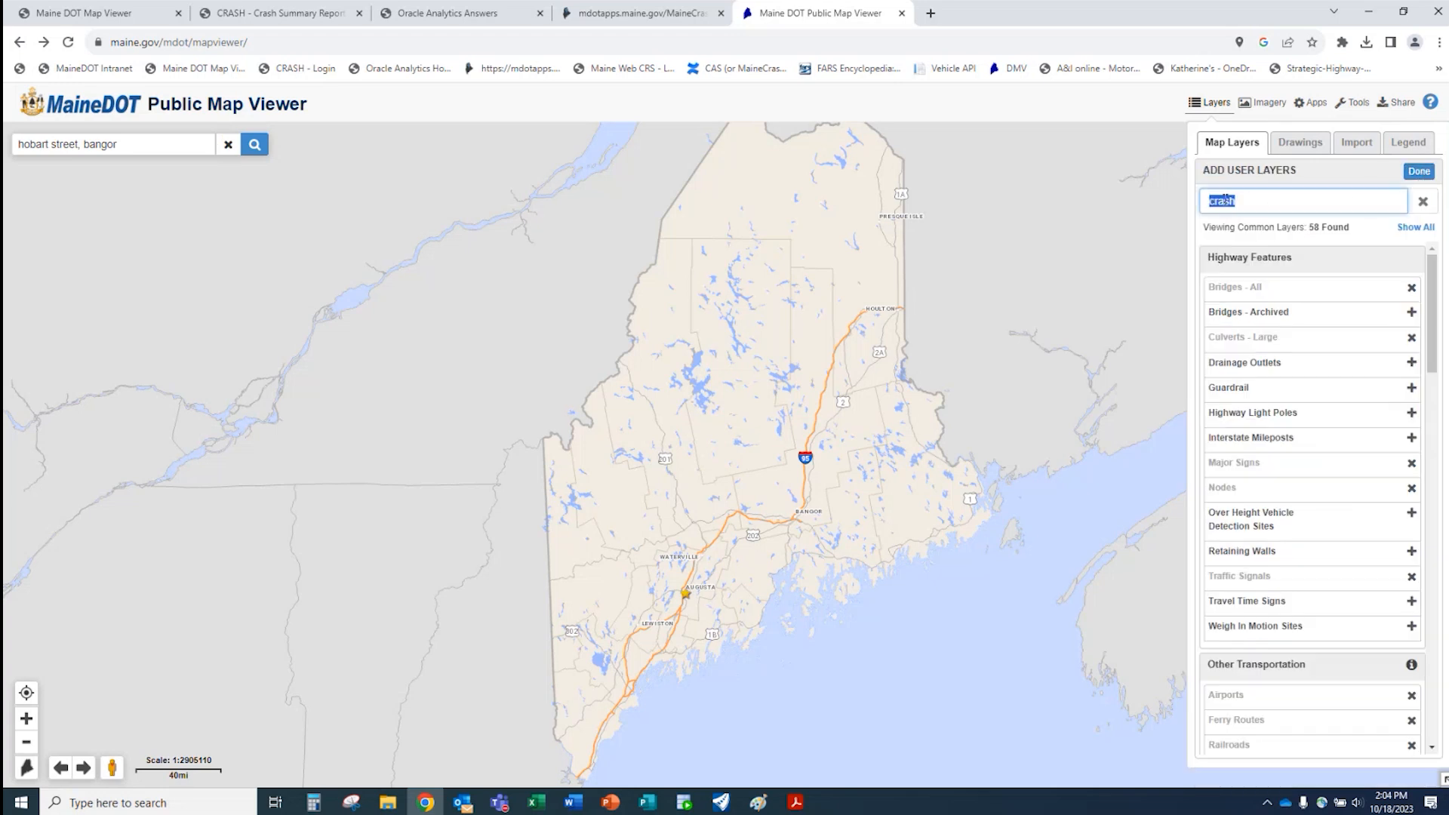
{"action": "type", "text": "cras"}
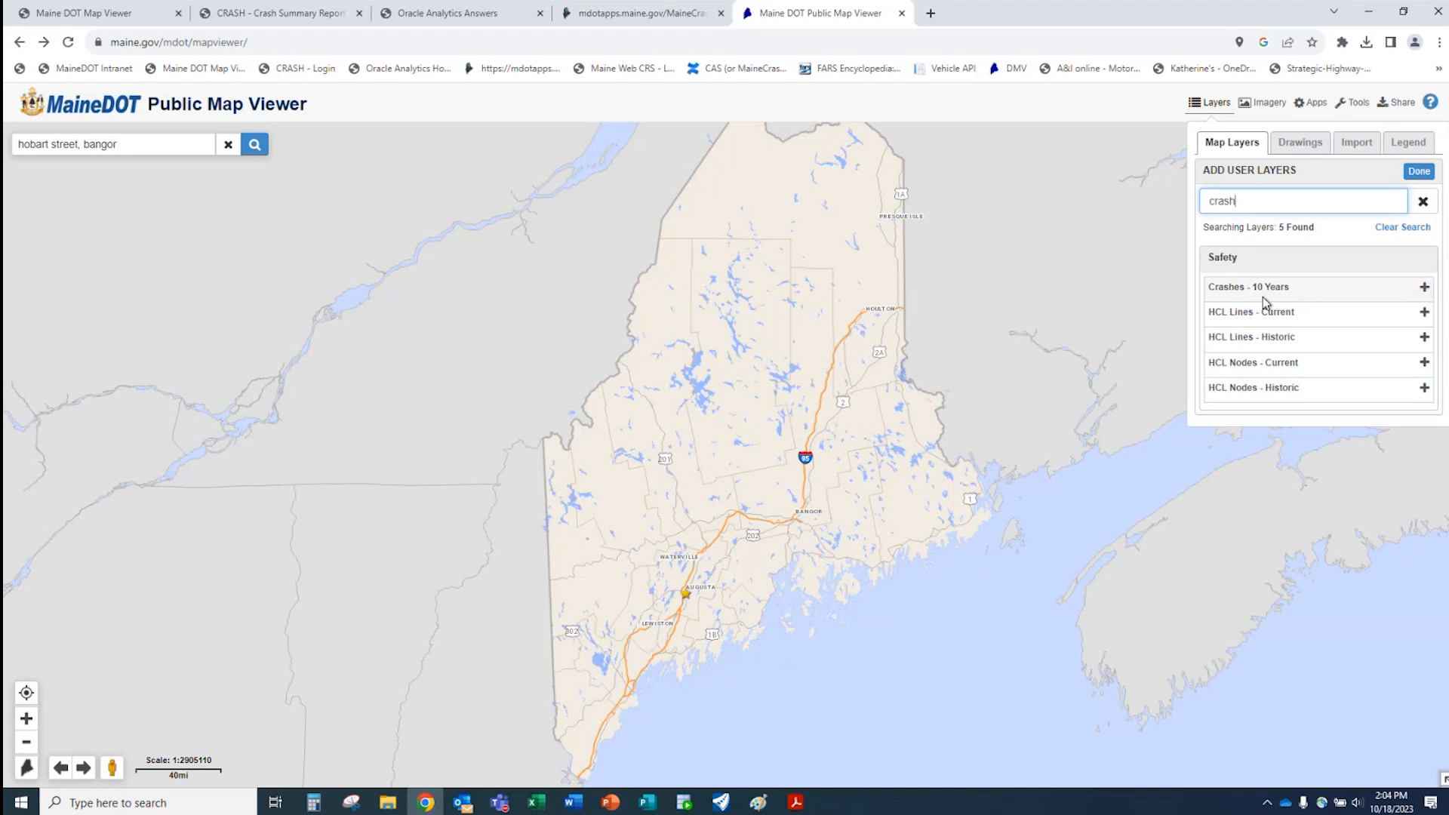
{"action": "left_click", "coordinate": [1424, 288]}
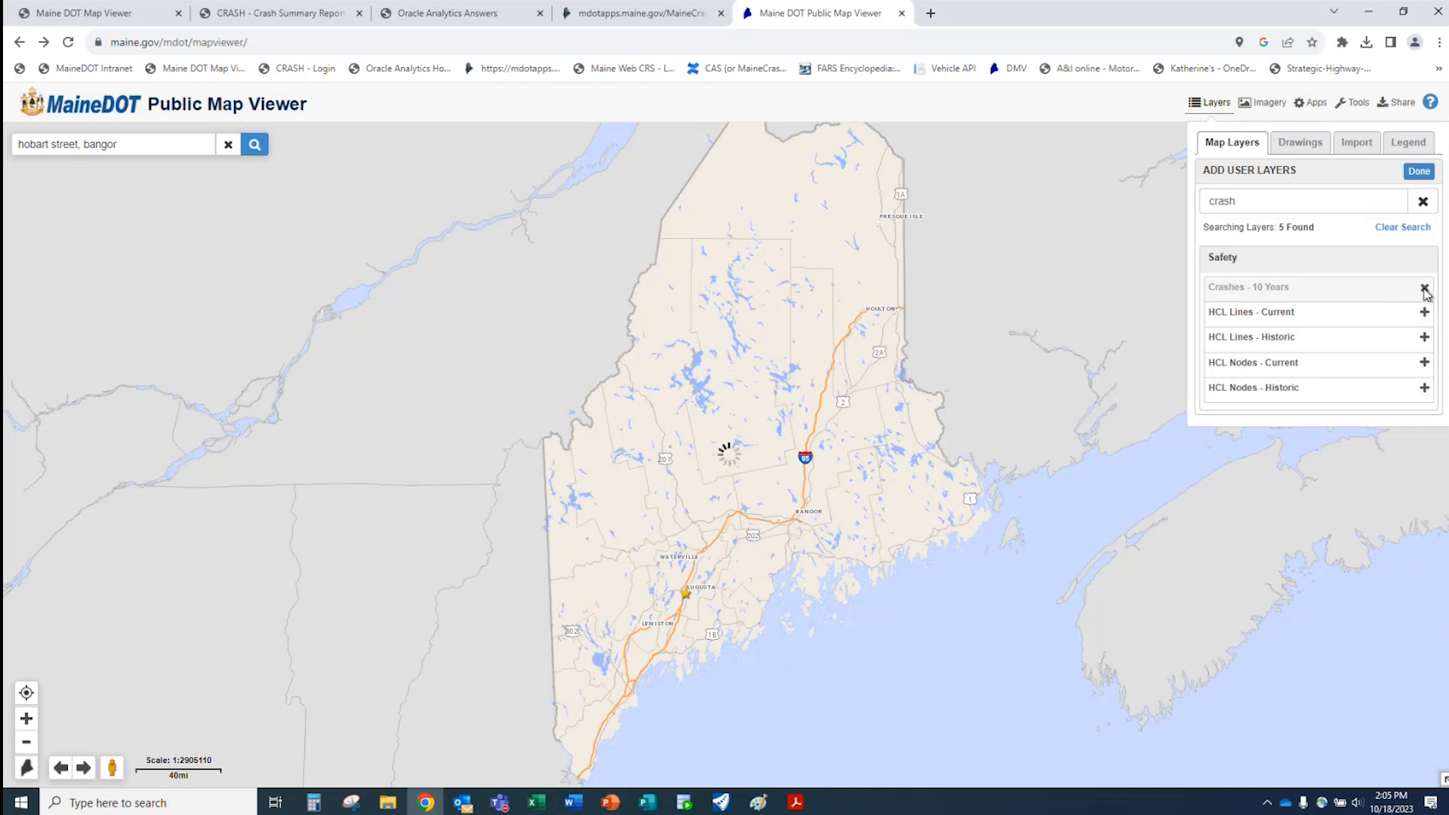
{"action": "left_click", "coordinate": [1424, 312]}
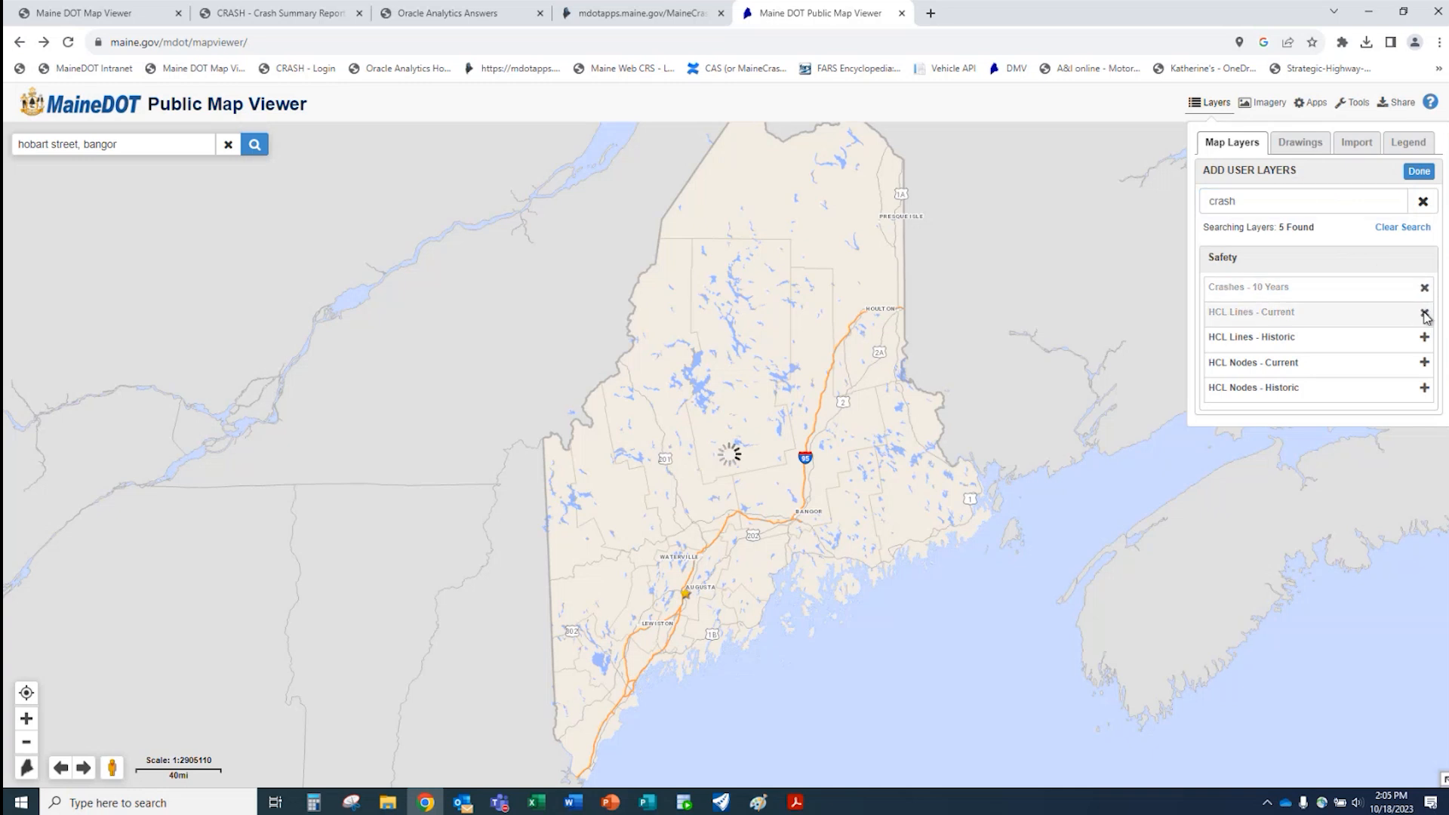
{"action": "left_click", "coordinate": [1424, 338]}
{"action": "left_click", "coordinate": [1425, 363]}
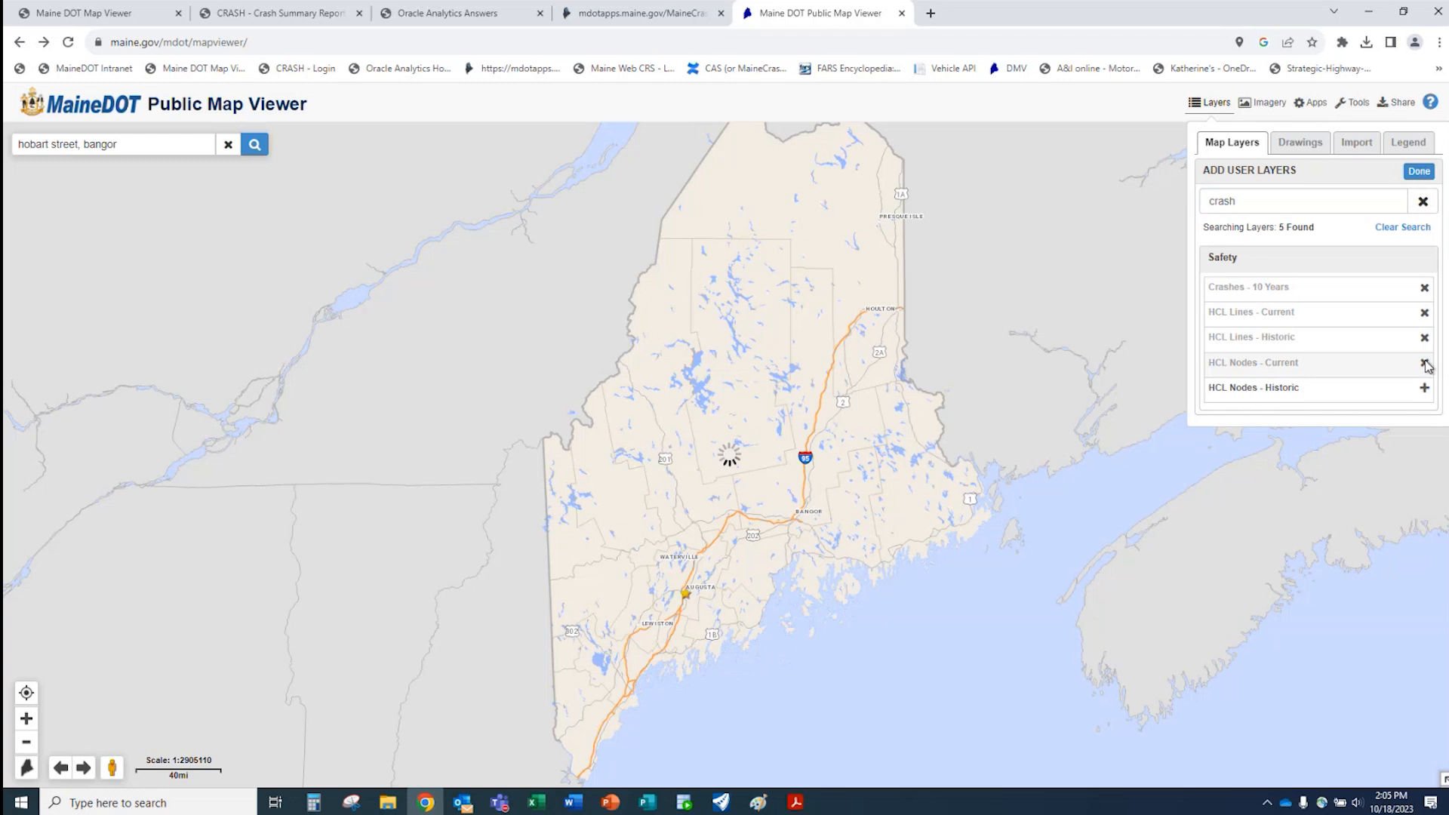
{"action": "left_click", "coordinate": [1424, 388]}
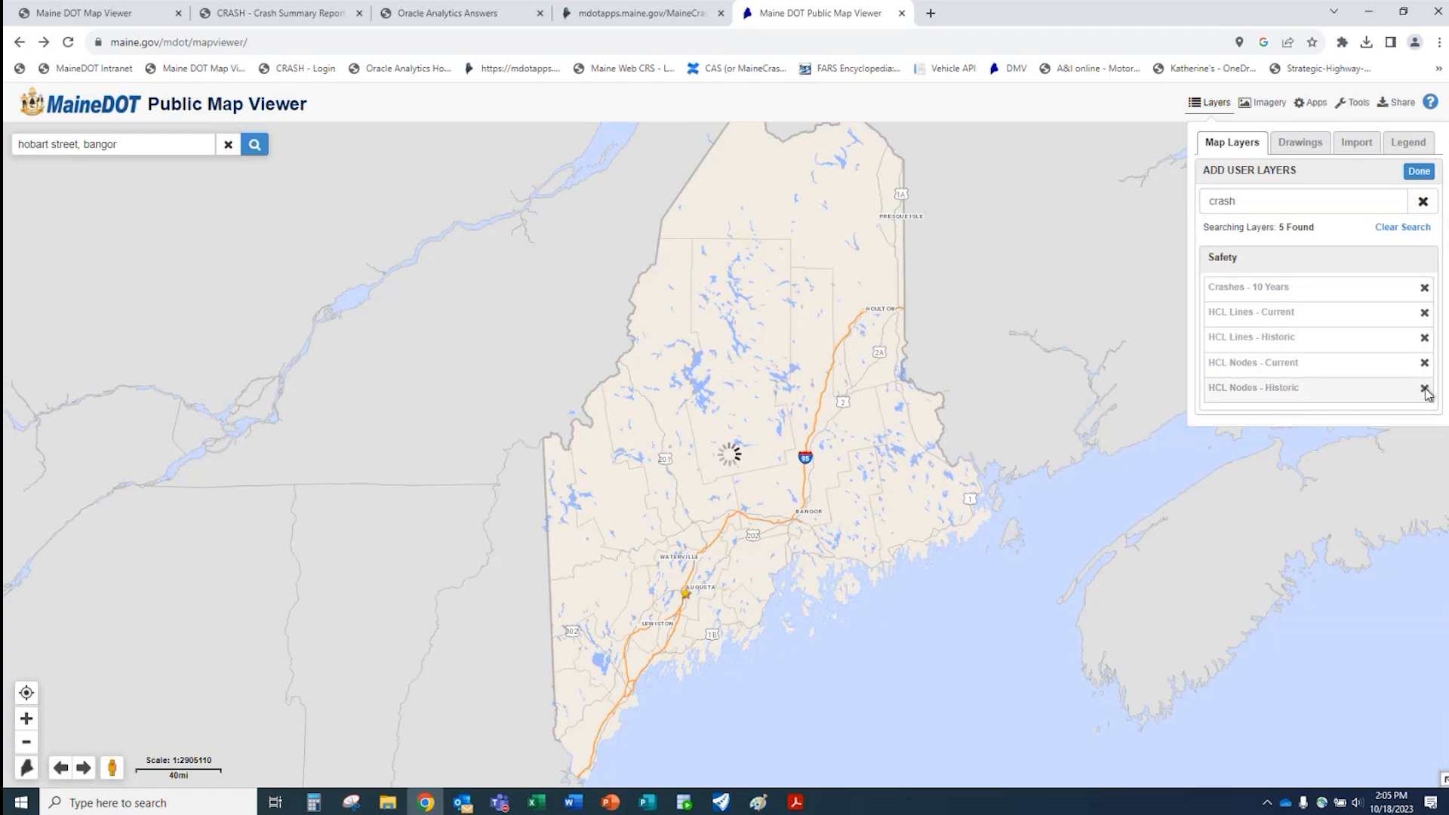
{"action": "left_click", "coordinate": [1419, 172]}
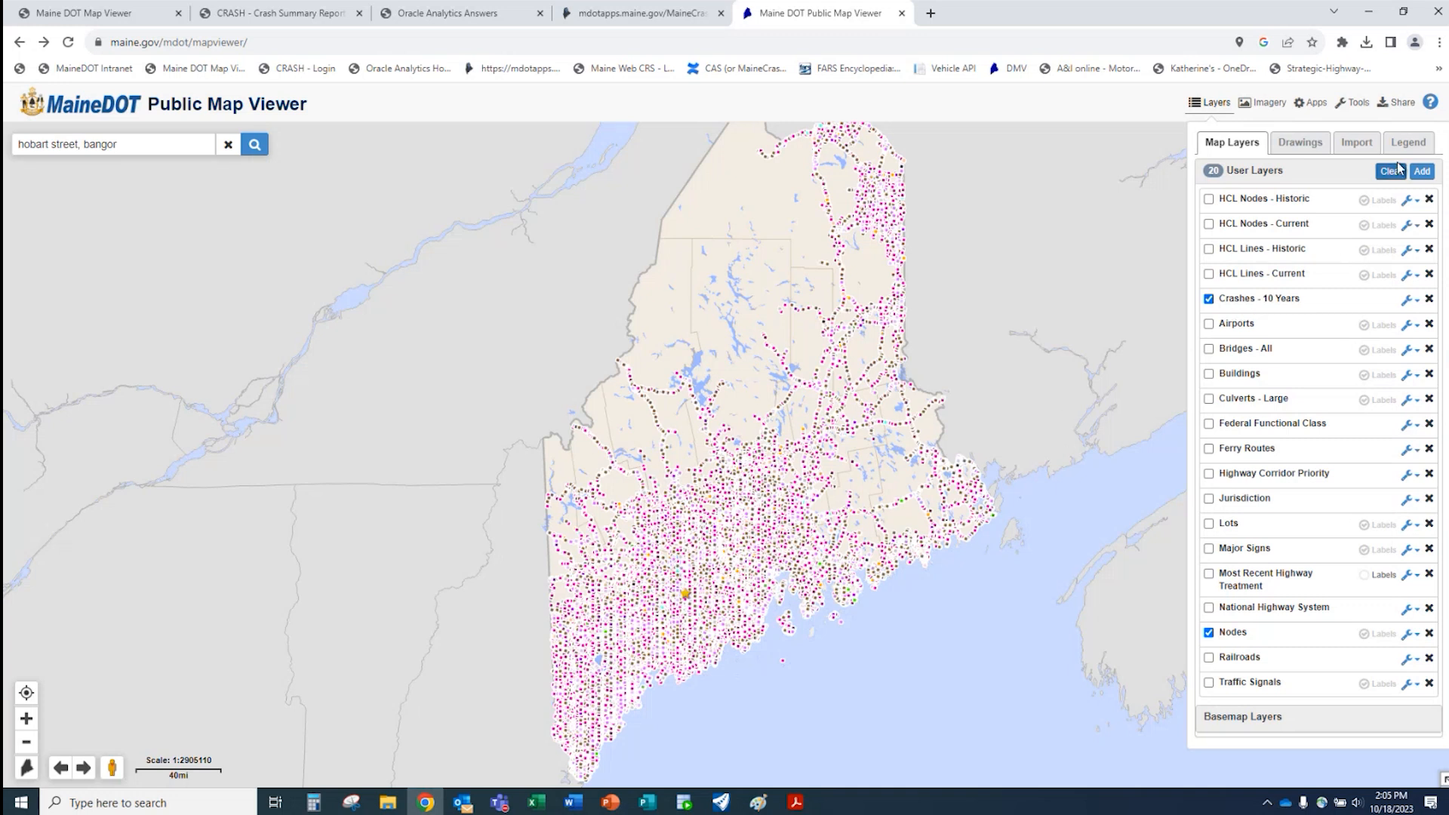
- View the legend for the Crashes - 10 Years layer, and review and close the attributes of the crash in Trout Brook Twp
{"action": "left_click", "coordinate": [1416, 148]}
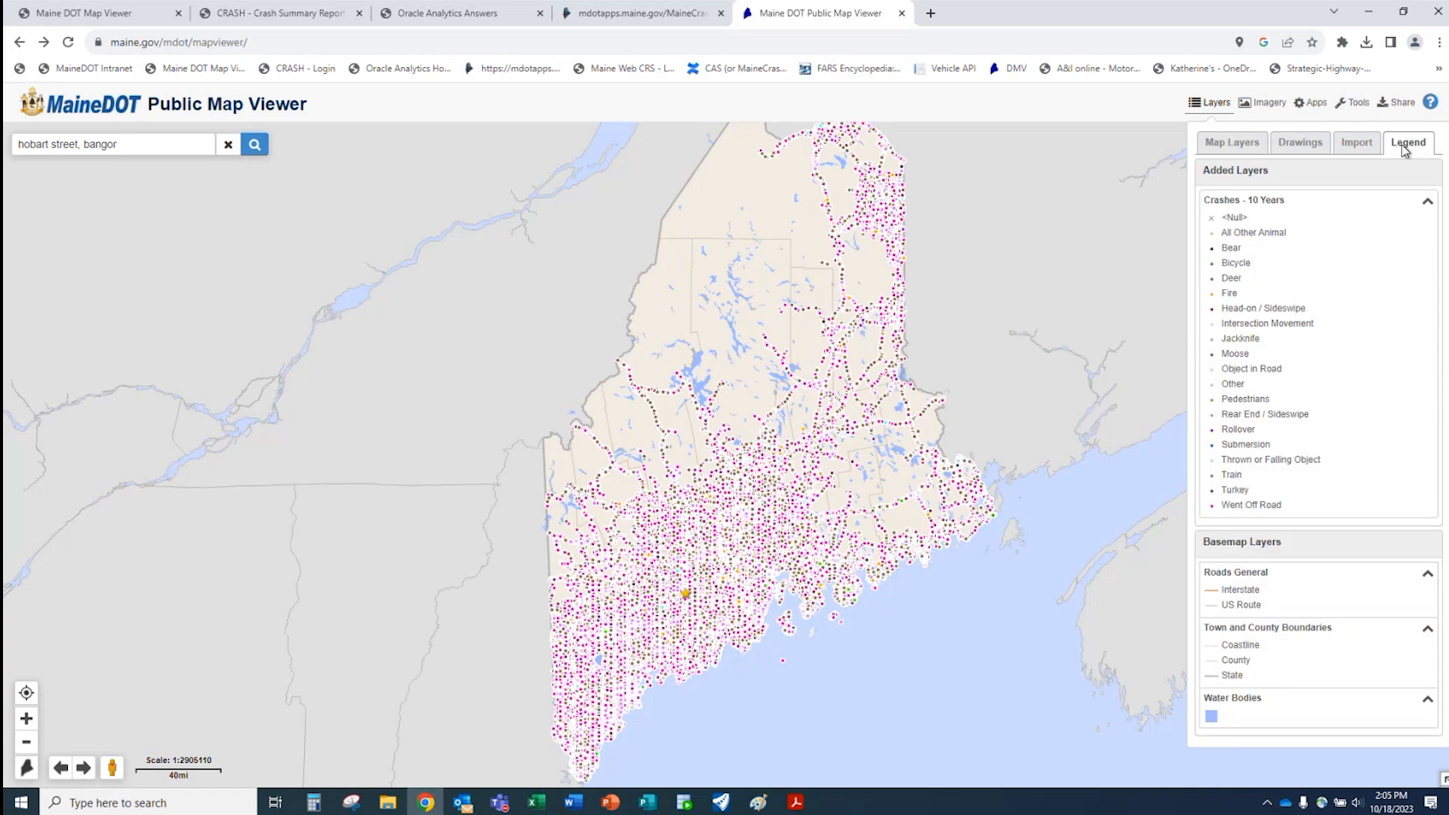
{"action": "left_click", "coordinate": [1254, 148]}
{"action": "left_click", "coordinate": [1251, 301]}
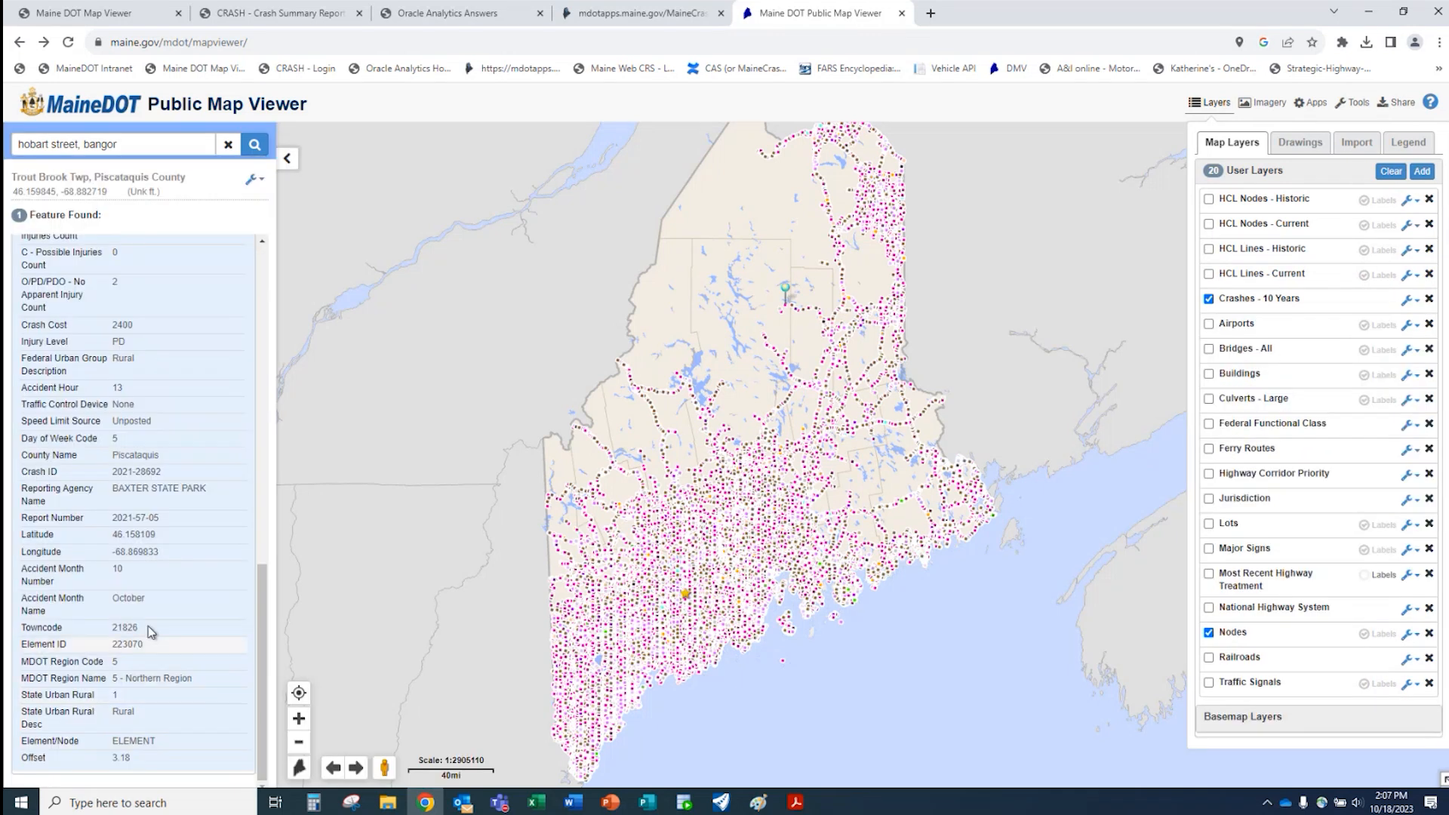
{"action": "scroll", "coordinate": [151, 574], "scroll_direction": "up", "scroll_amount": 10}
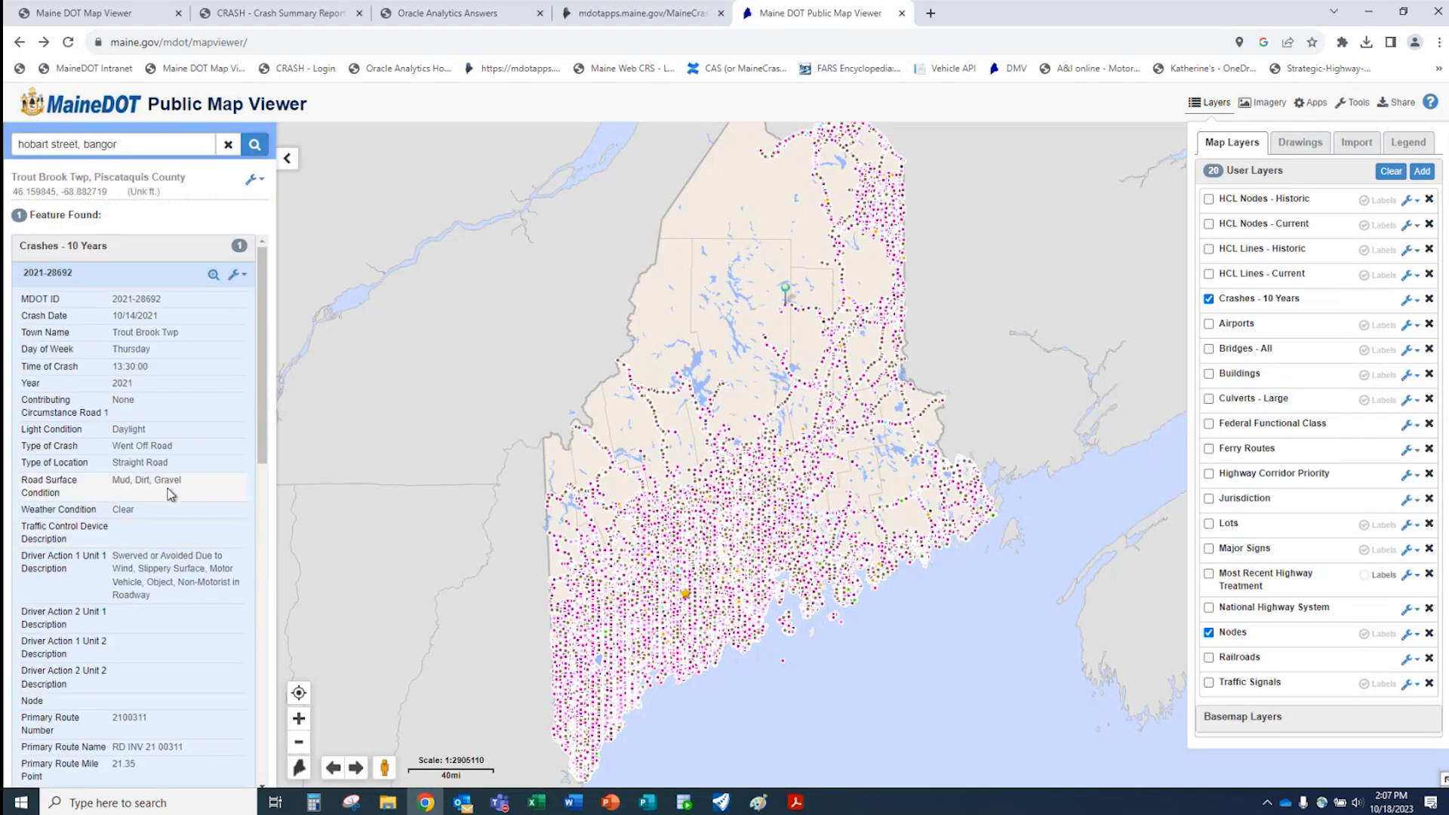
{"action": "left_click", "coordinate": [229, 146]}
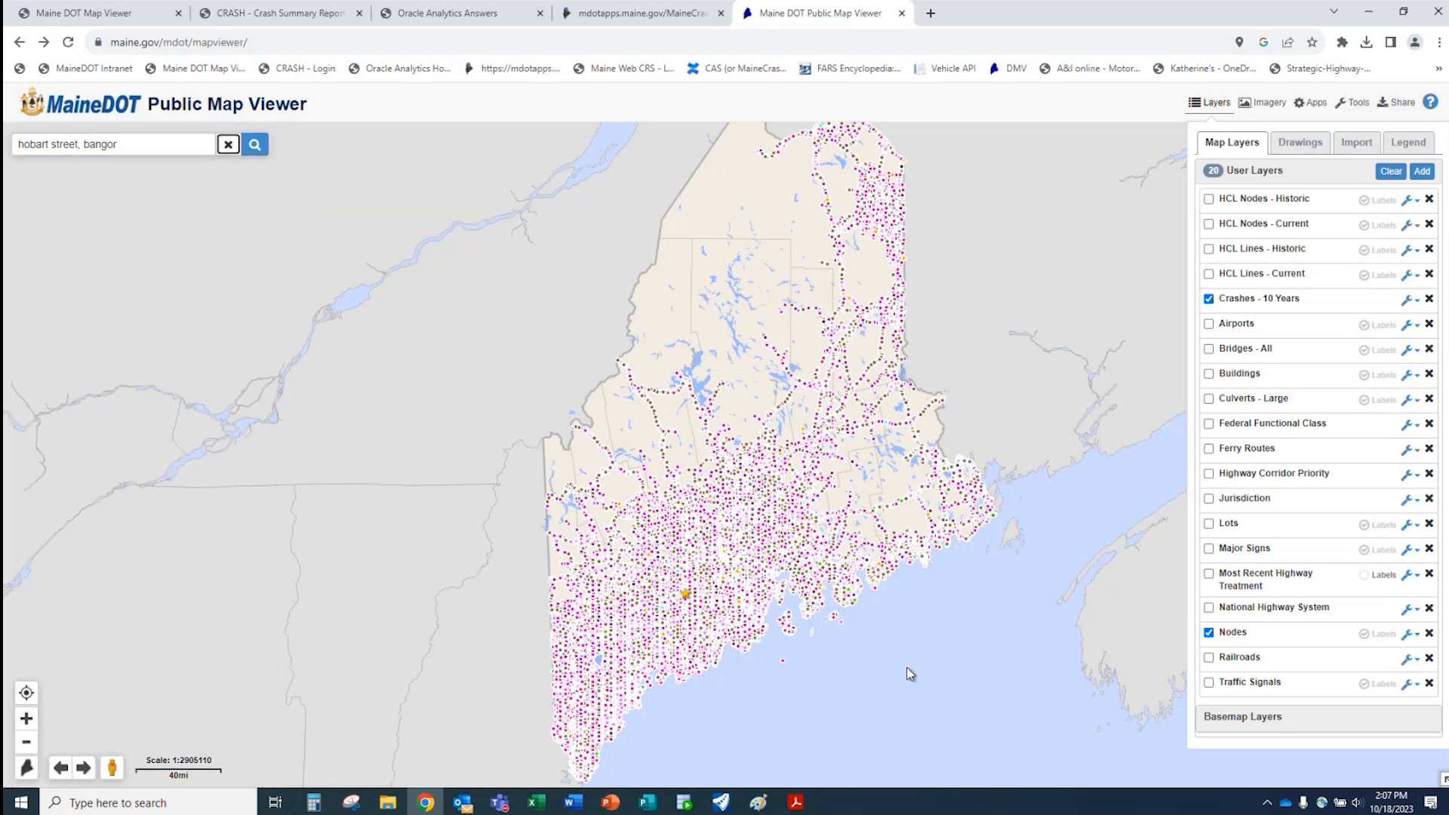
- Show the Trout Brook Twp crash's details again and view the data options of the Crashes - 10 Years layer
{"action": "left_click", "coordinate": [1416, 301]}
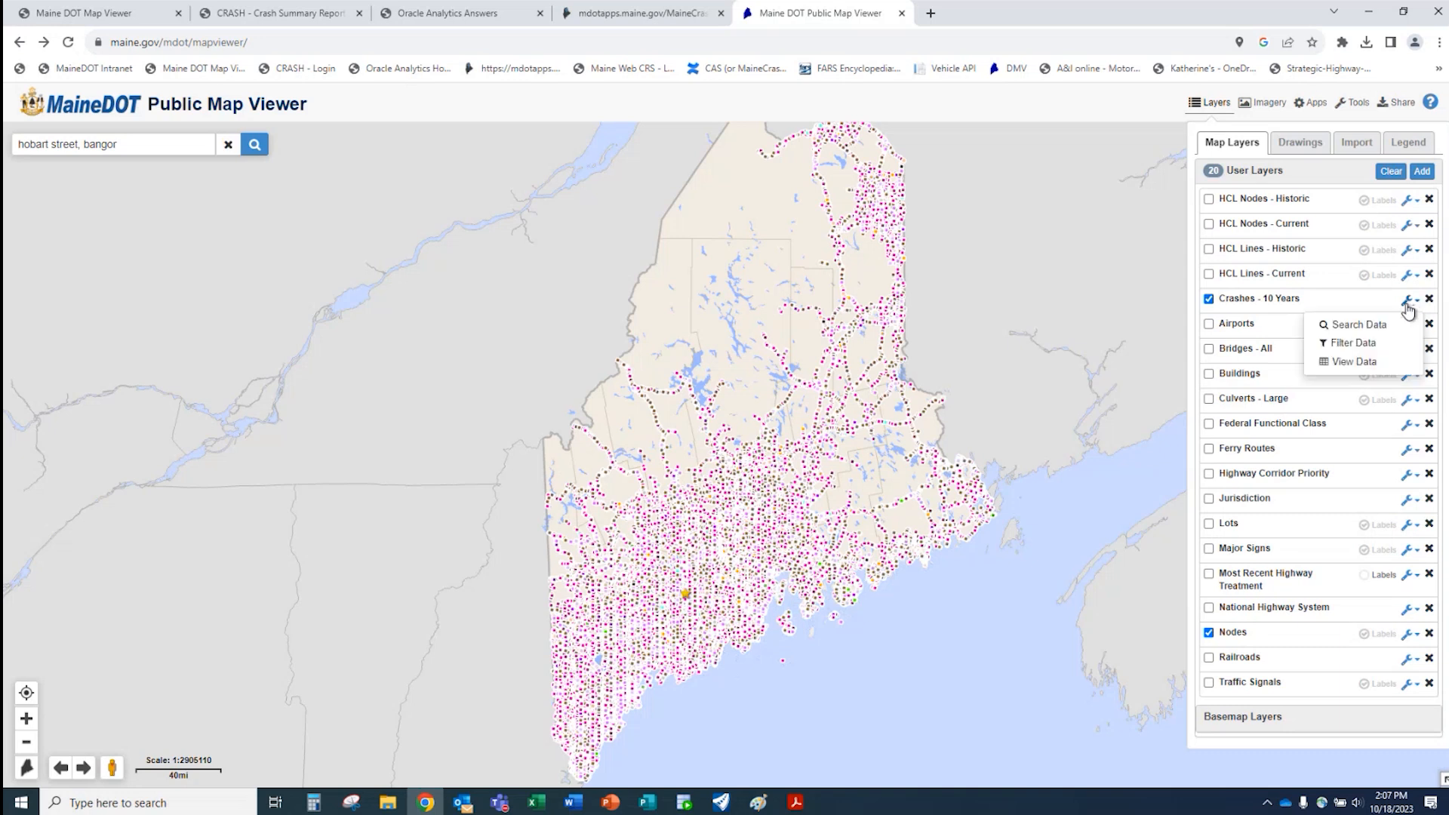
{"action": "left_click", "coordinate": [784, 310]}
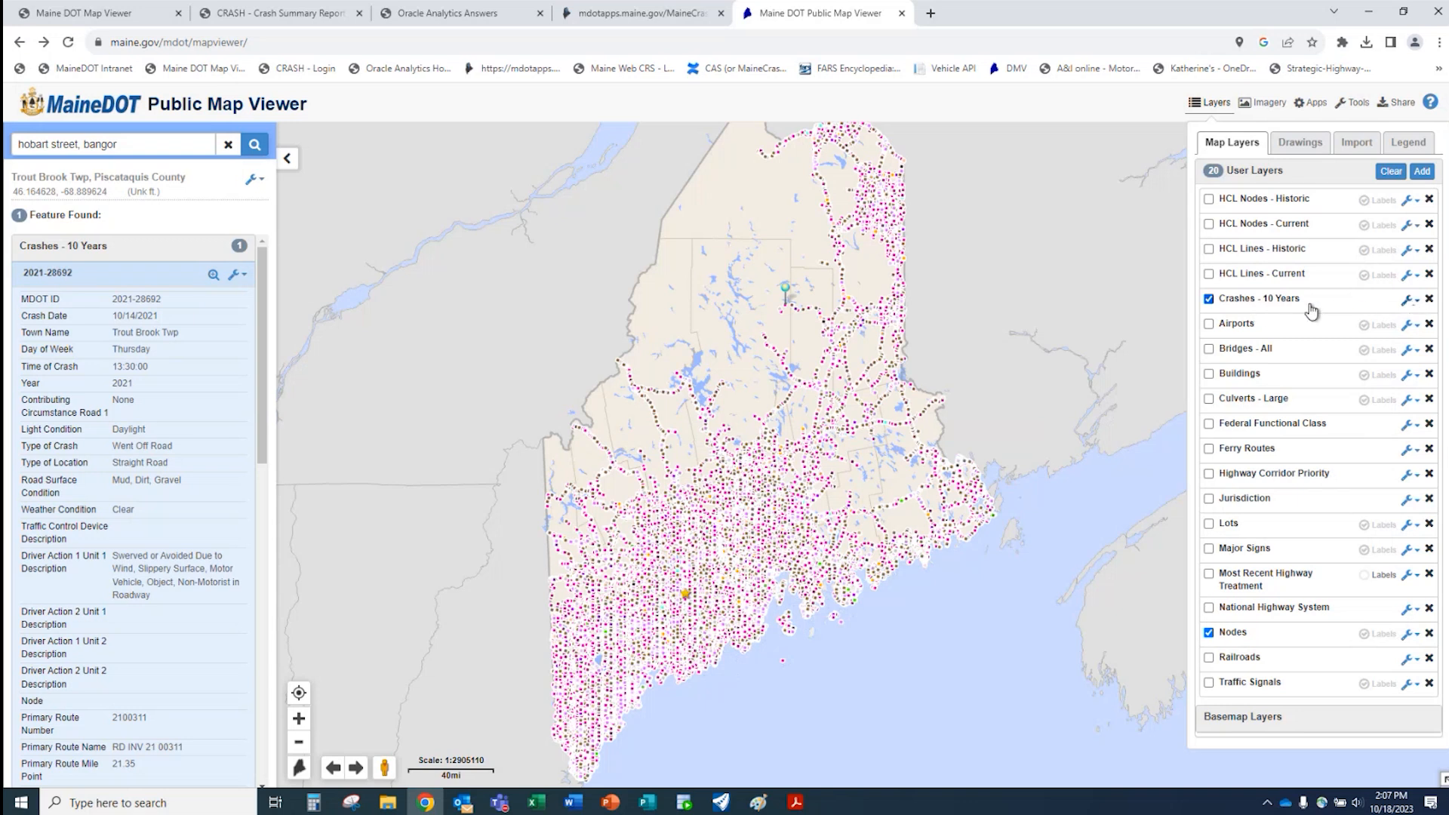
{"action": "left_click", "coordinate": [1418, 302]}
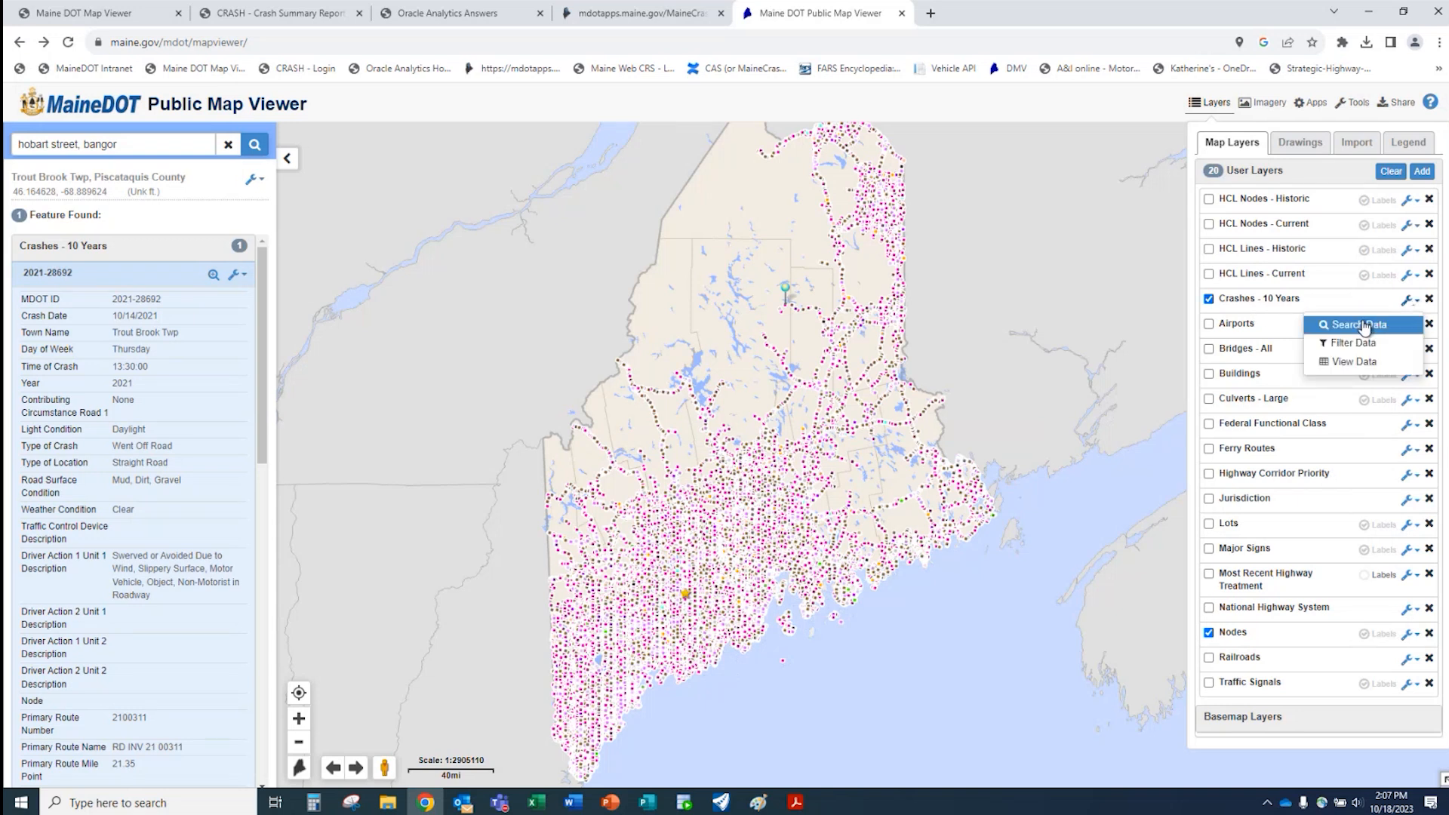
{"action": "left_click", "coordinate": [1418, 307]}
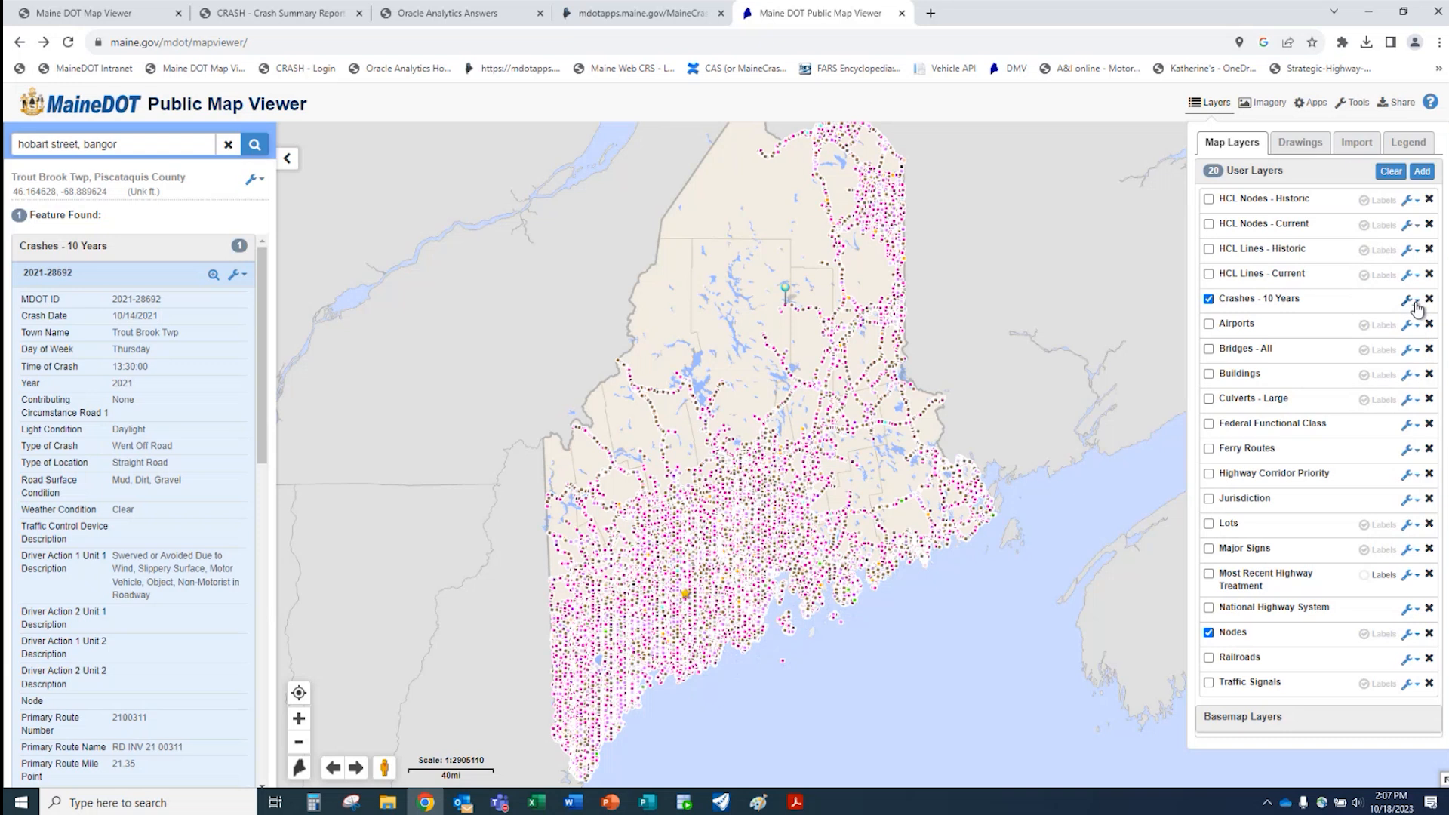
{"action": "left_click", "coordinate": [1418, 304]}
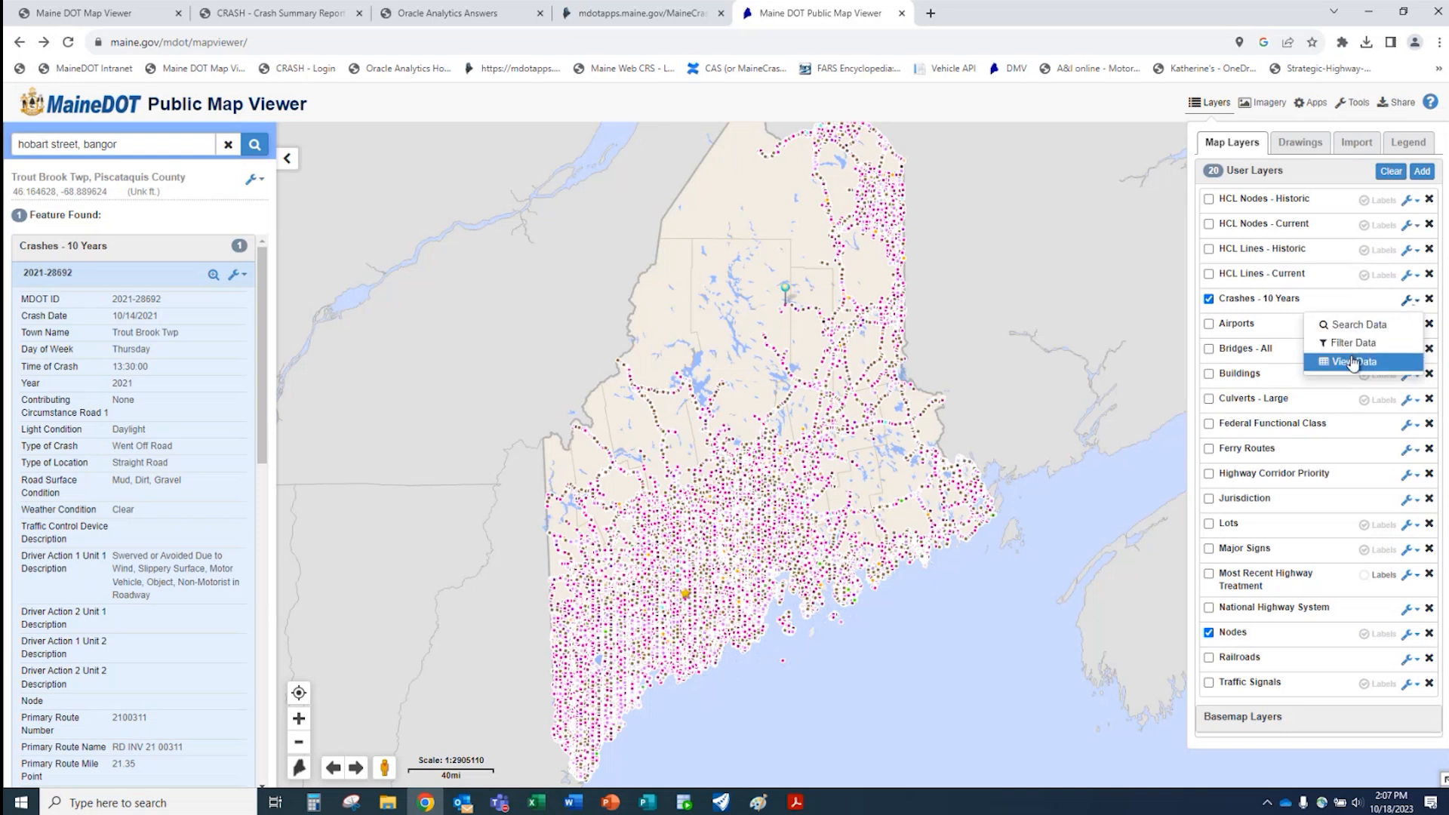
- Clear the open crash details and search the Crashes - 10 Years layer by MDOT ID for 2021-28692
{"action": "left_click", "coordinate": [1360, 325]}
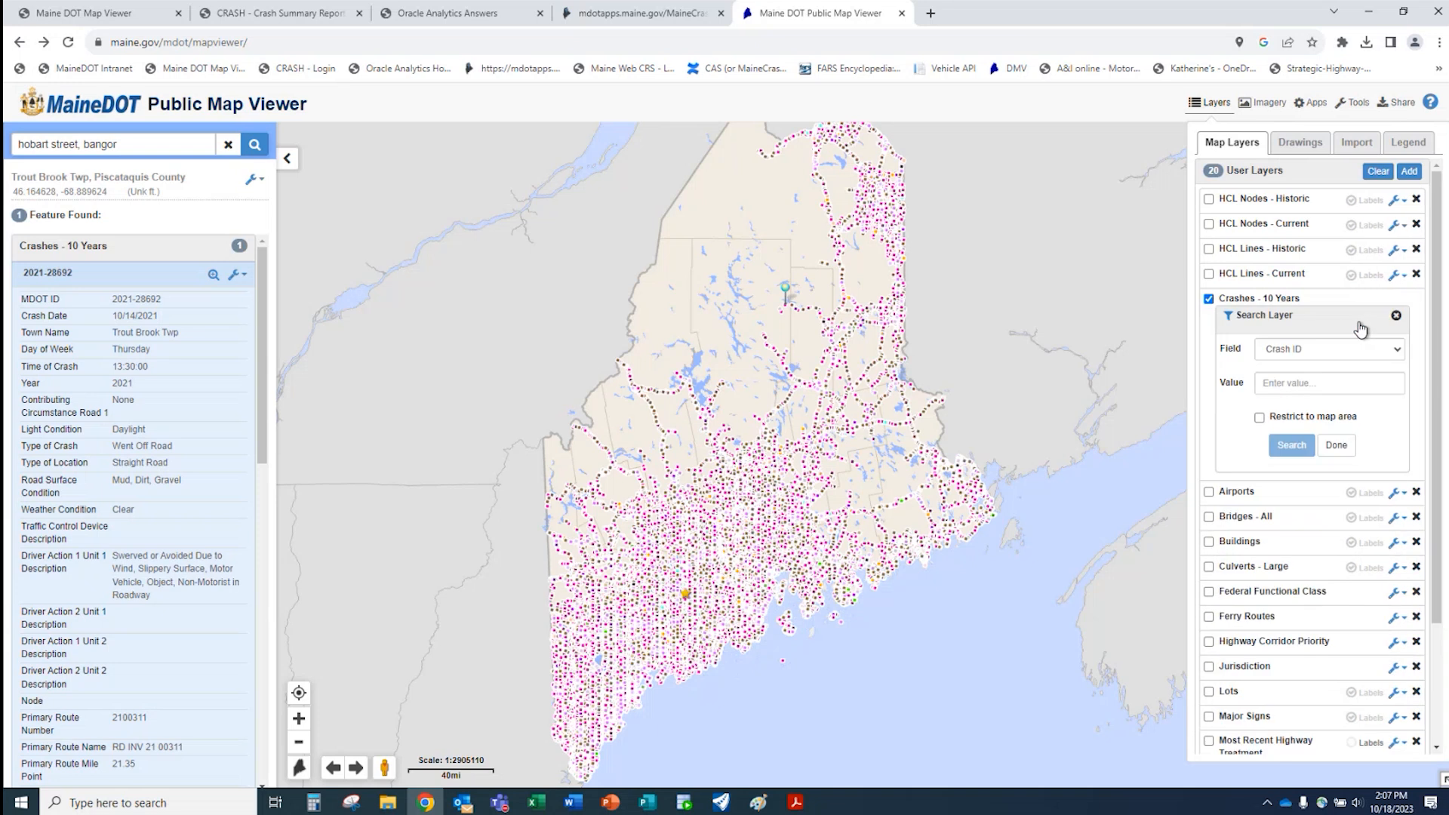
{"action": "left_click", "coordinate": [1399, 351]}
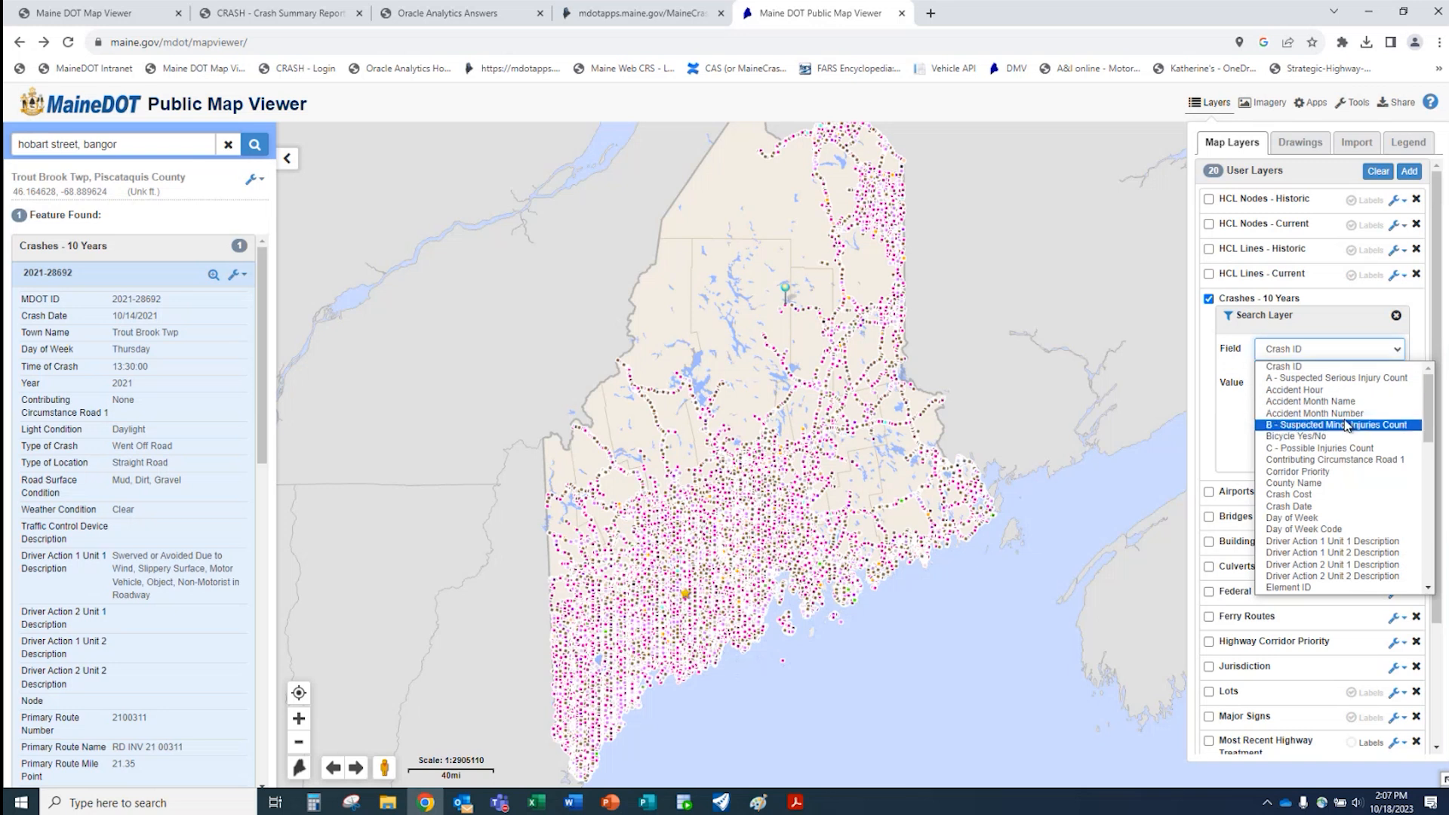
{"action": "scroll", "coordinate": [1346, 428], "scroll_direction": "down", "scroll_amount": 7}
{"action": "scroll", "coordinate": [1332, 476], "scroll_direction": "up", "scroll_amount": 7}
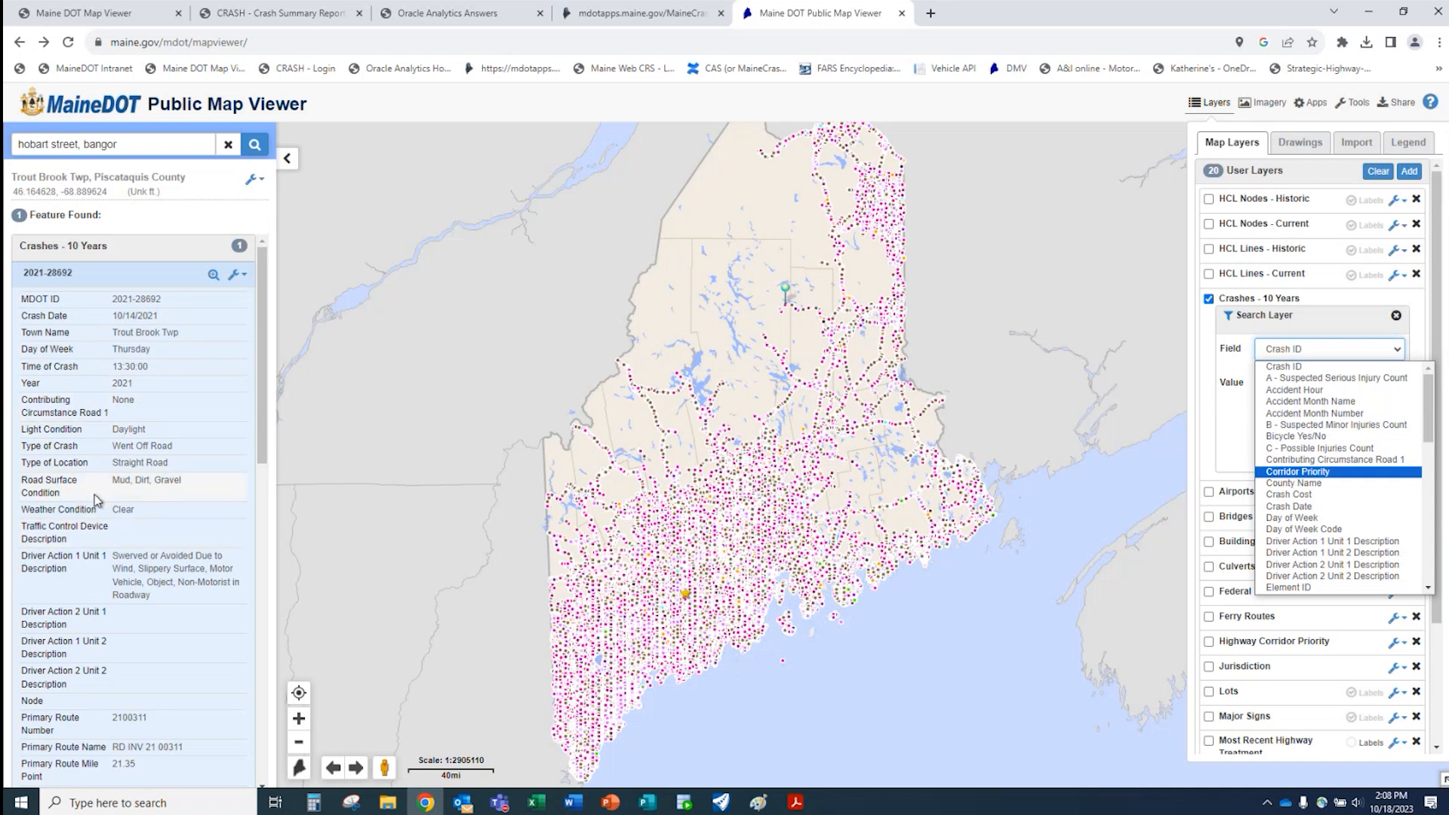
{"action": "scroll", "coordinate": [1306, 498], "scroll_direction": "down", "scroll_amount": 4}
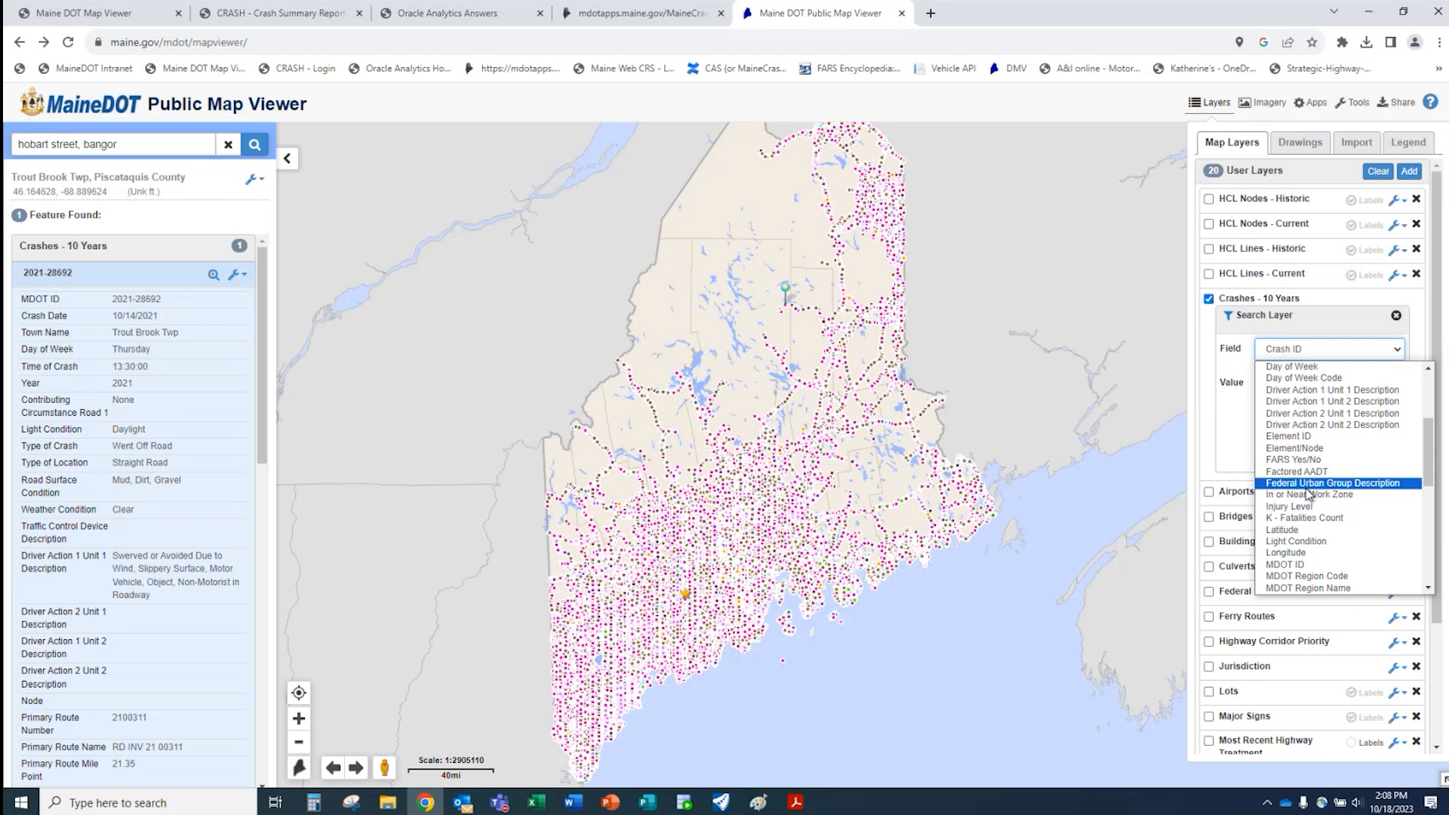
{"action": "left_click", "coordinate": [1286, 566]}
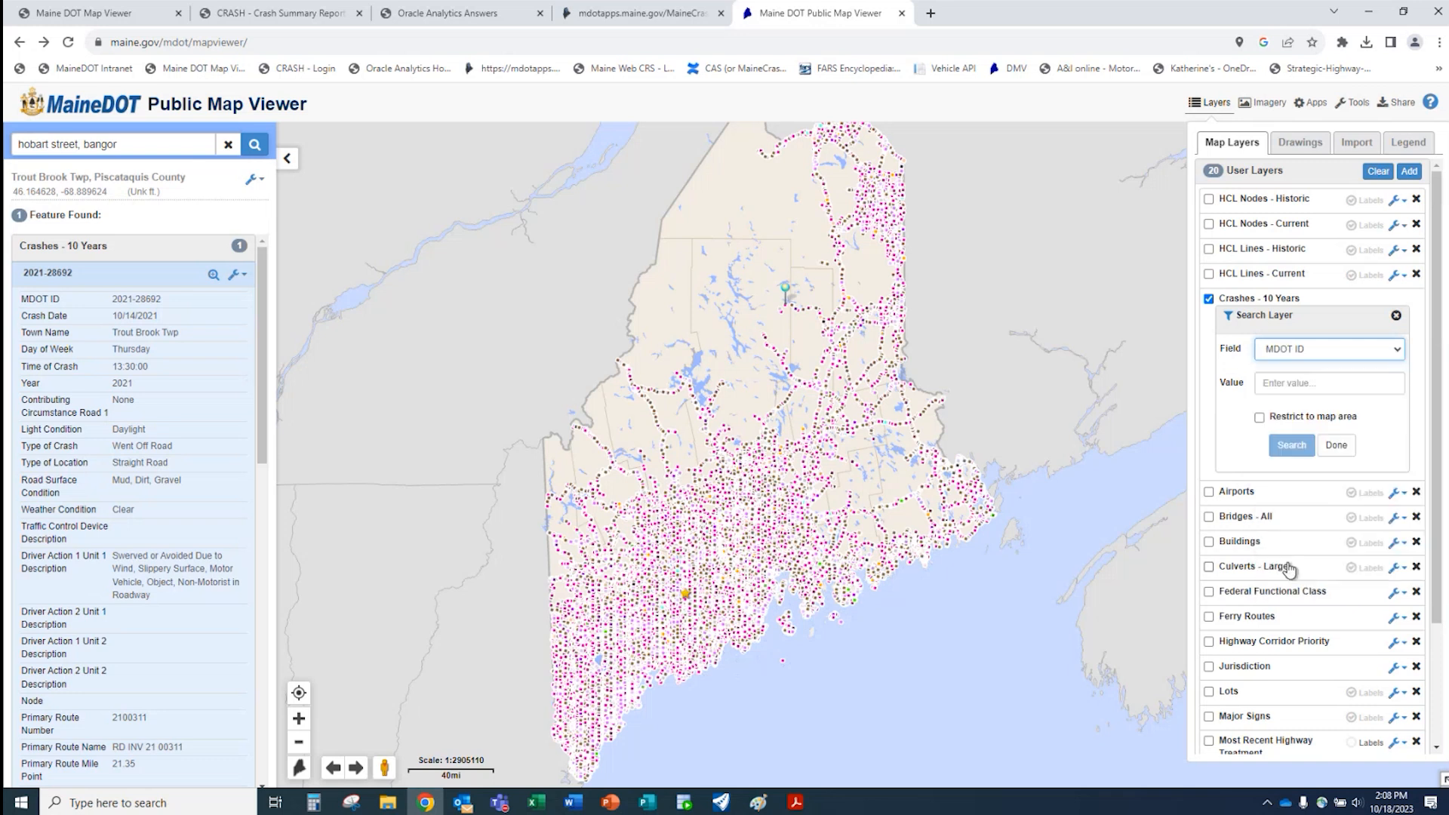
{"action": "left_click", "coordinate": [1285, 382]}
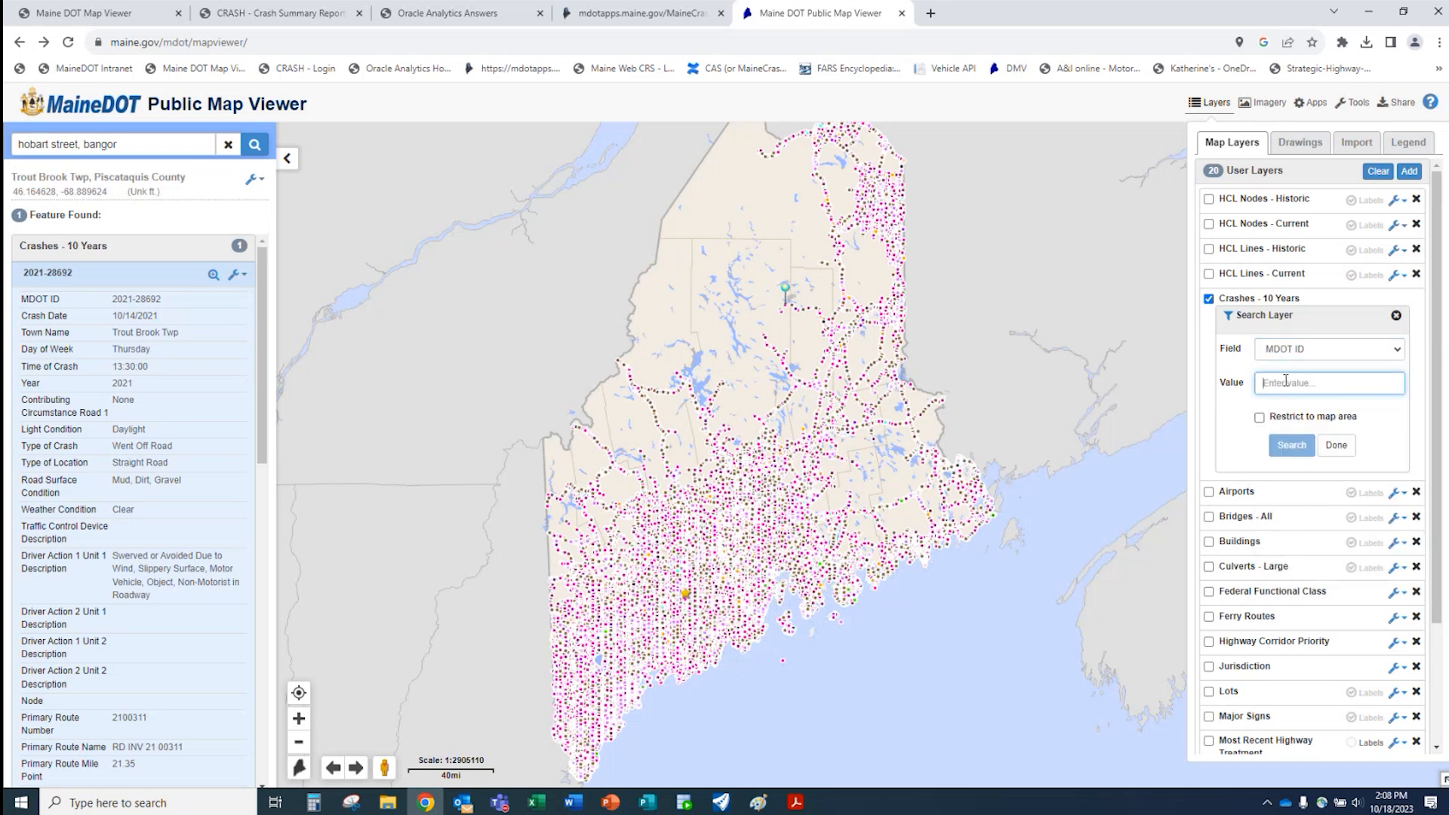
{"action": "type", "text": "2021-28692"}
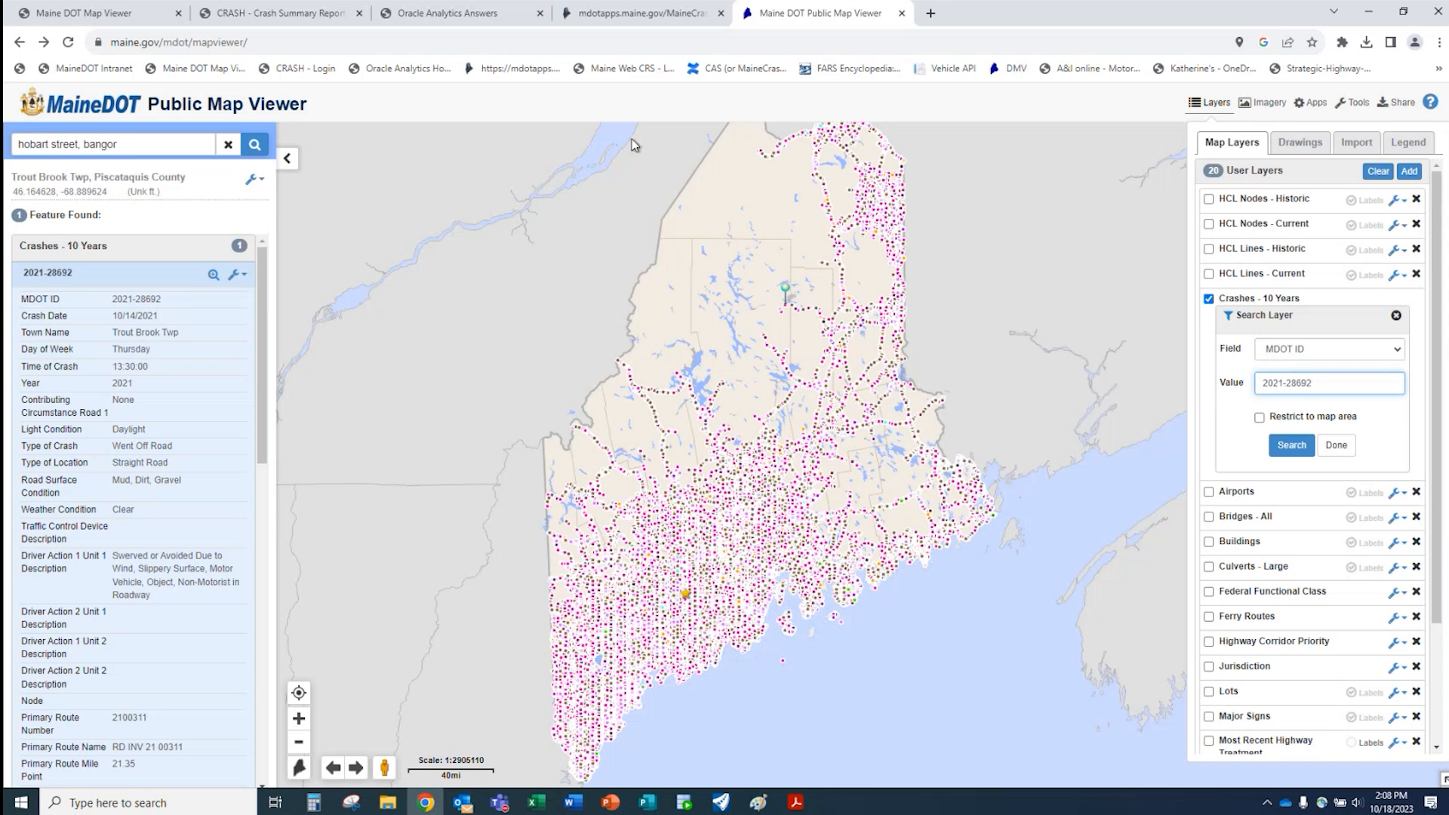
{"action": "left_click", "coordinate": [227, 145]}
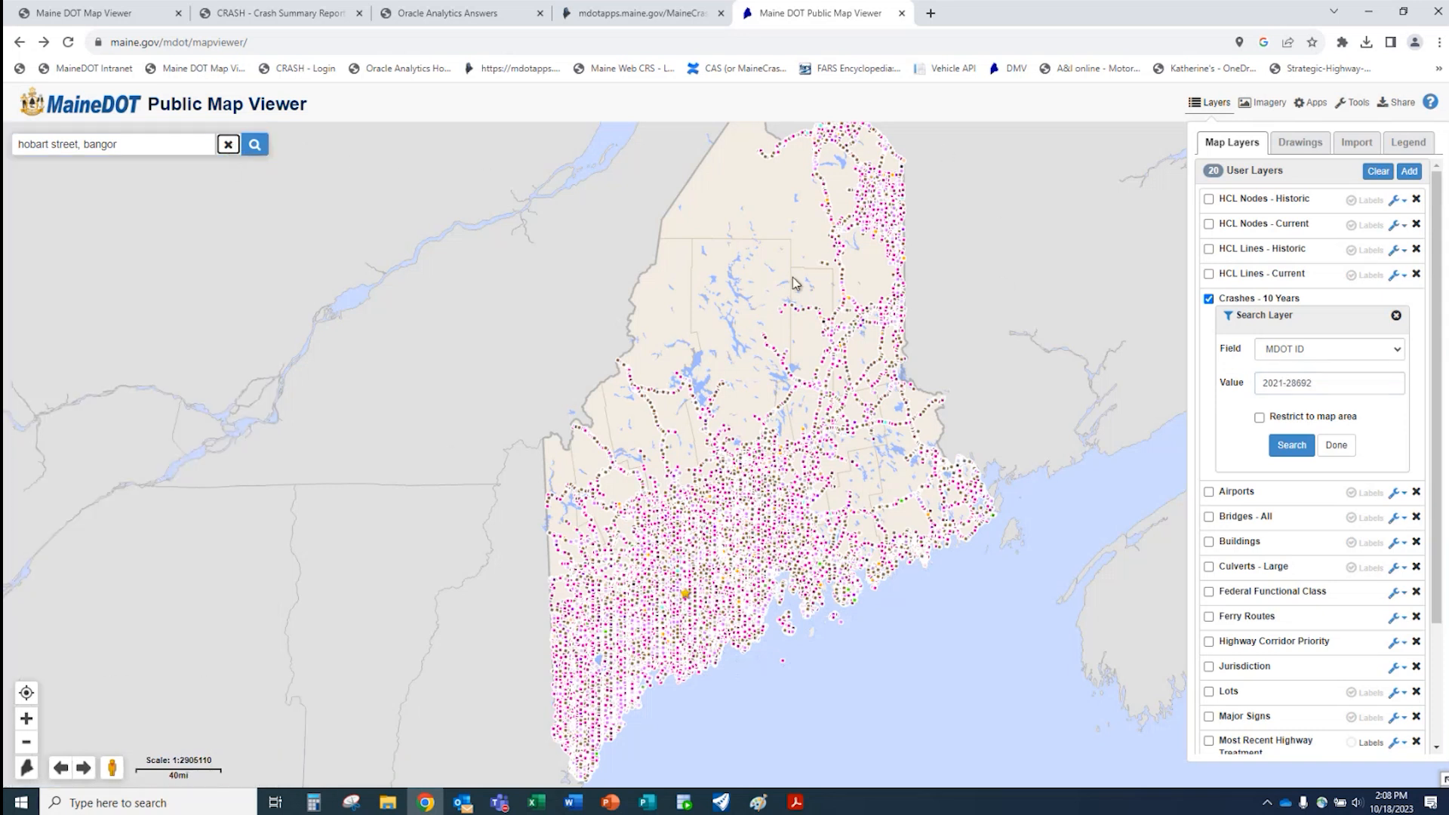
{"action": "left_click", "coordinate": [1291, 445]}
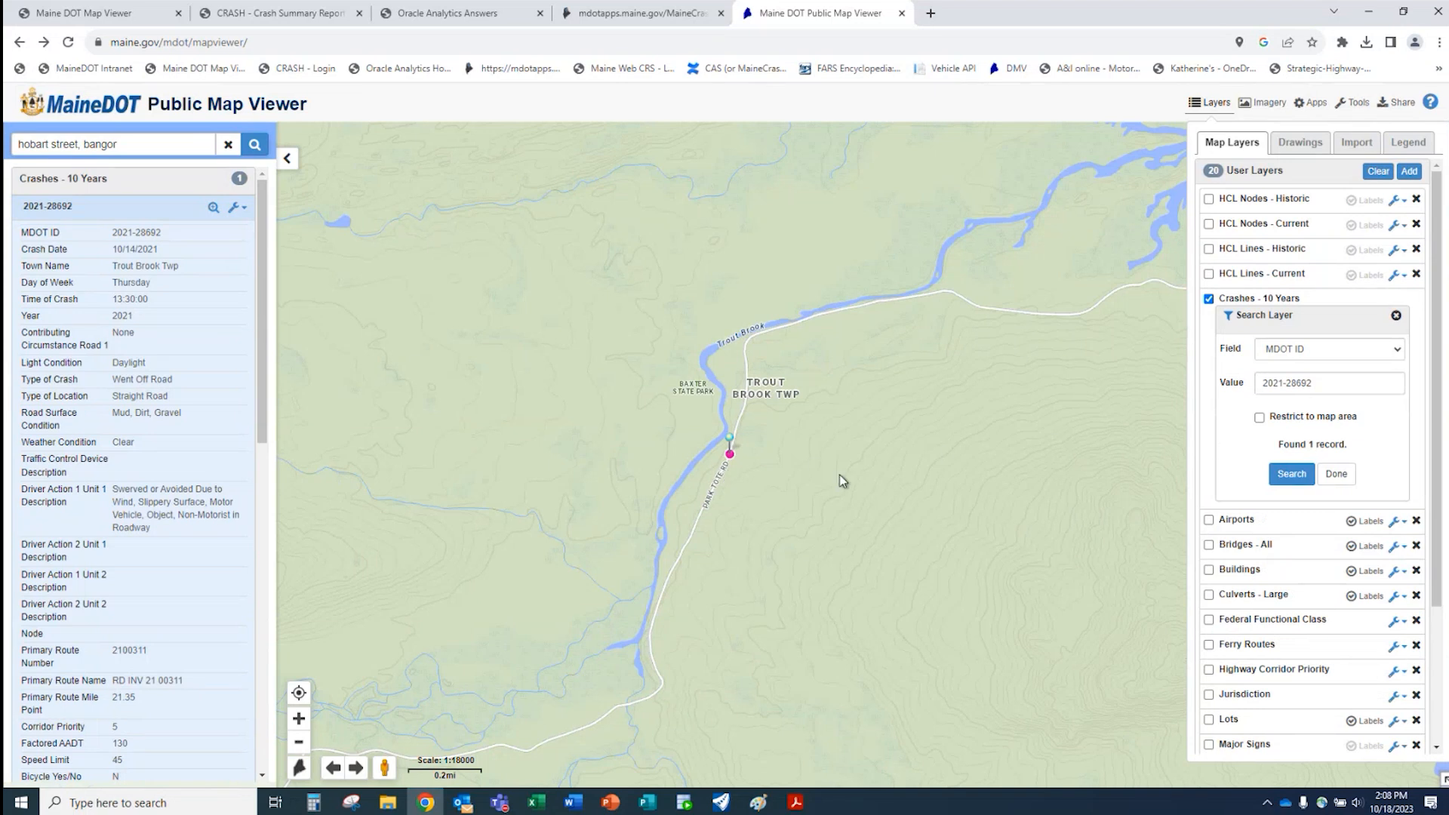
- Show the found crash within northern Maine and look over the other searchable fields, keeping MDOT ID
{"action": "scroll", "coordinate": [839, 476], "scroll_direction": "down", "scroll_amount": 3}
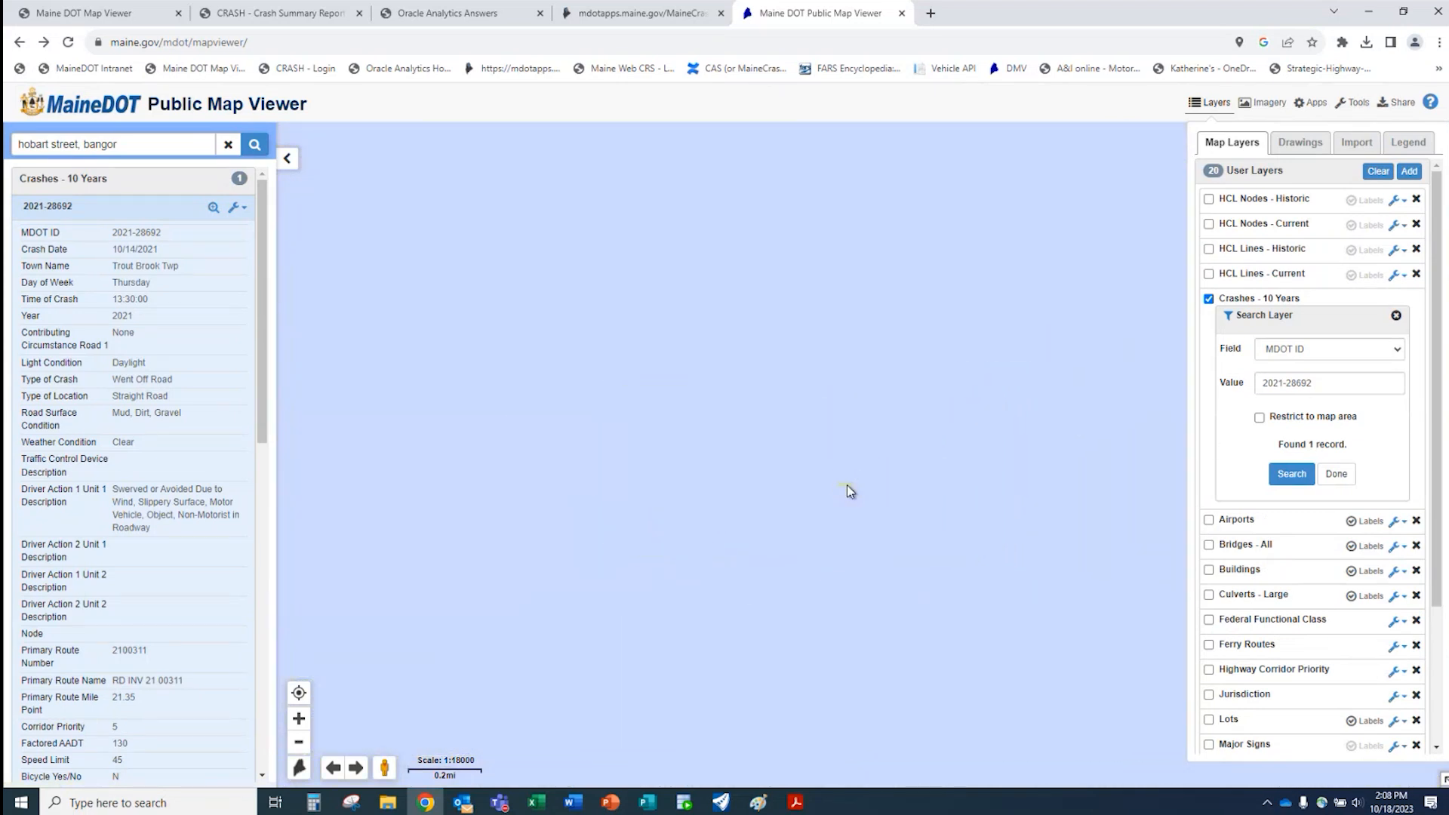
{"action": "left_click", "coordinate": [1406, 349]}
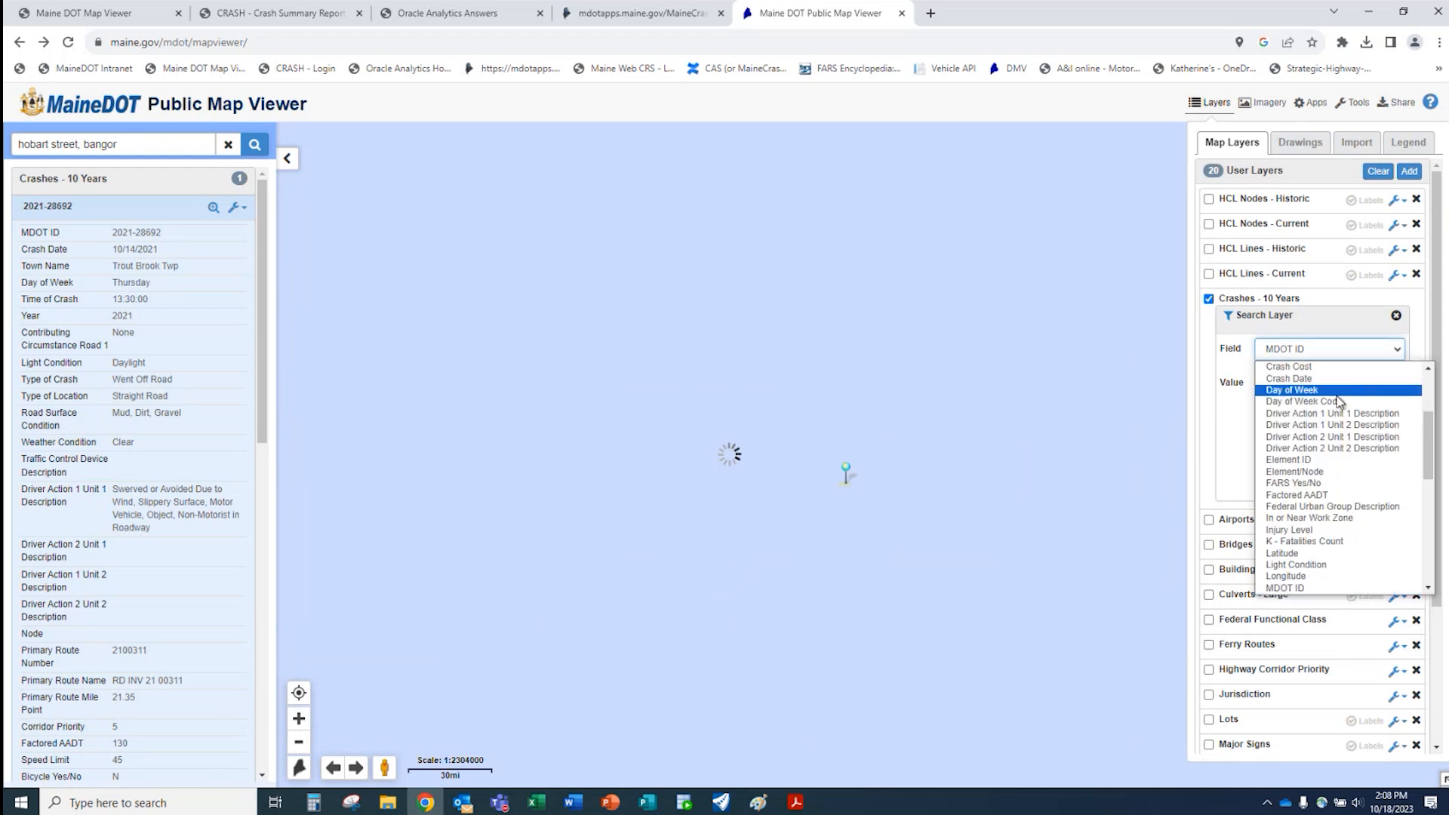
{"action": "left_click", "coordinate": [1390, 355]}
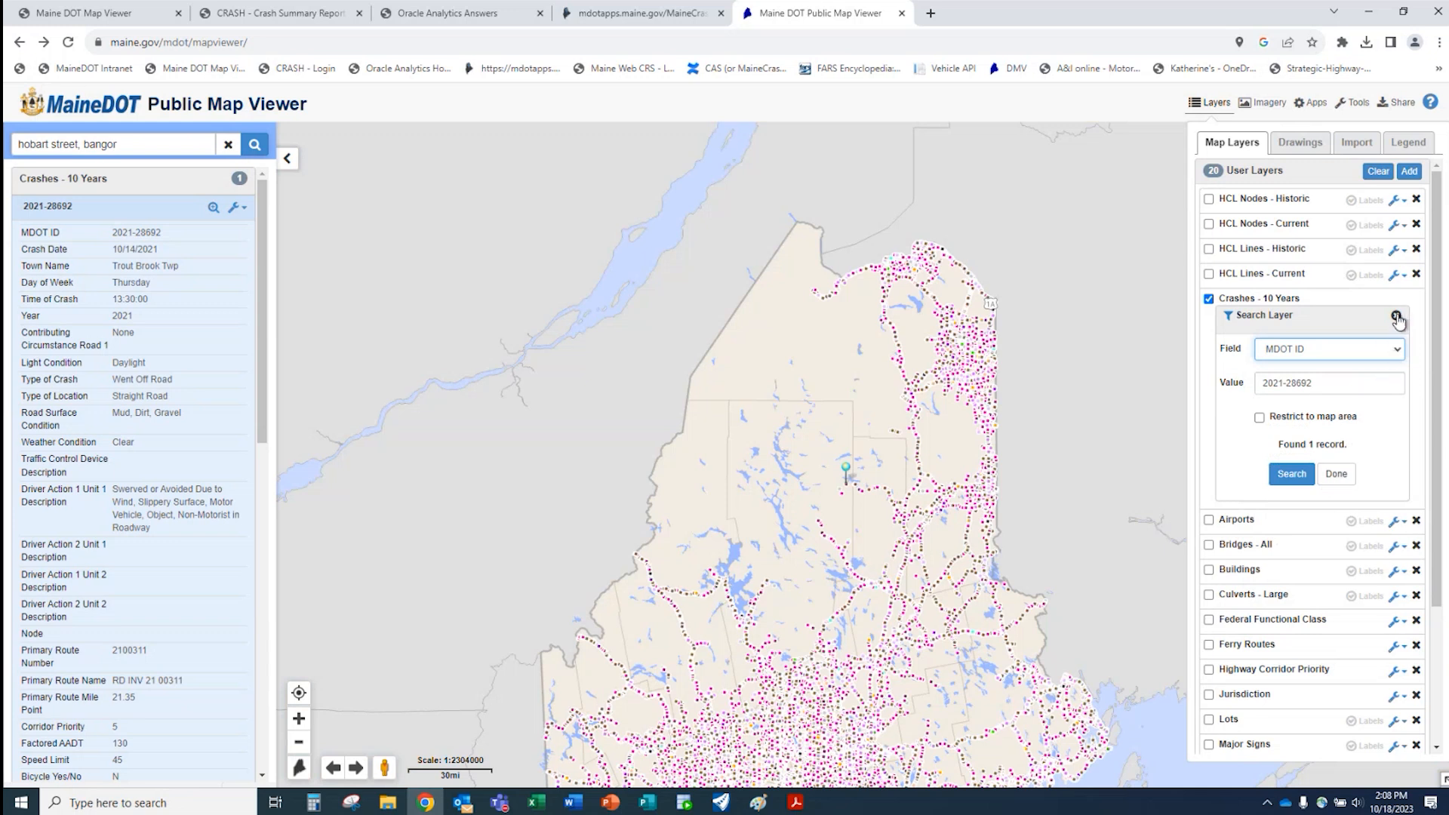
- Close the layer search, then show the Crashes - 10 Years data table with the search results panel collapsed
{"action": "left_click", "coordinate": [1395, 315]}
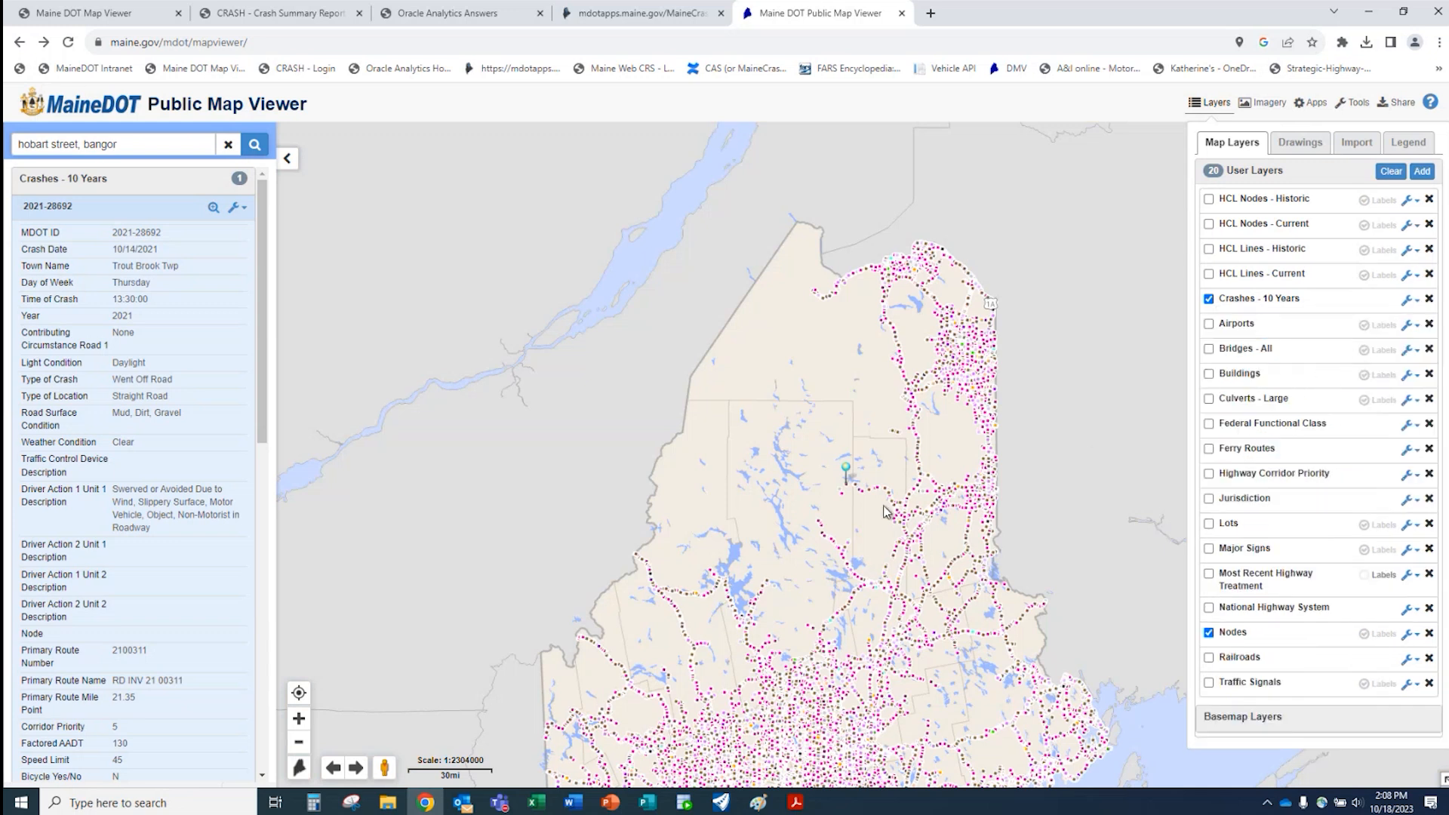
{"action": "scroll", "coordinate": [889, 539], "scroll_direction": "down", "scroll_amount": 1}
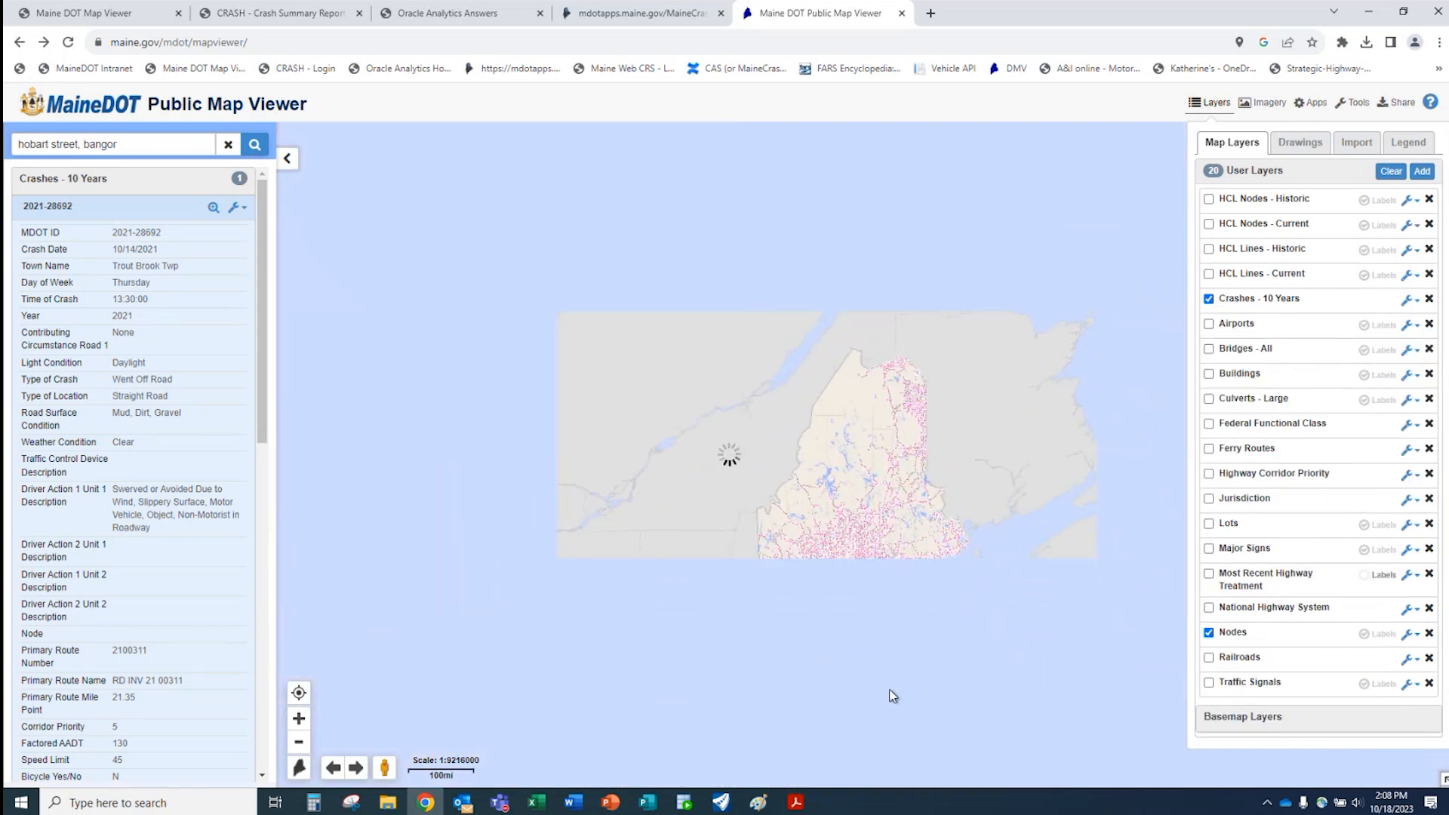
{"action": "scroll", "coordinate": [984, 487], "scroll_direction": "up", "scroll_amount": 1}
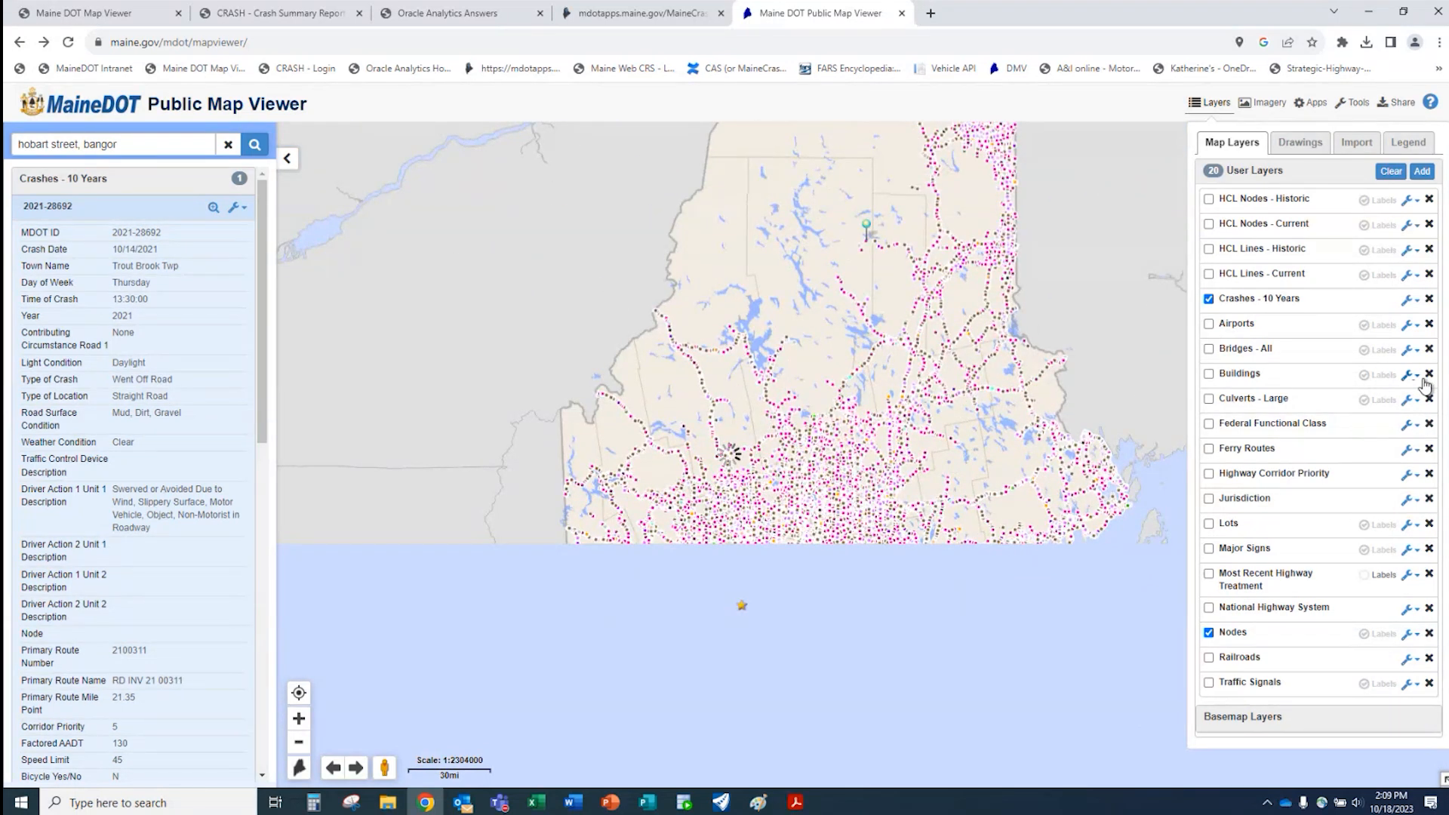
{"action": "left_click", "coordinate": [1410, 300]}
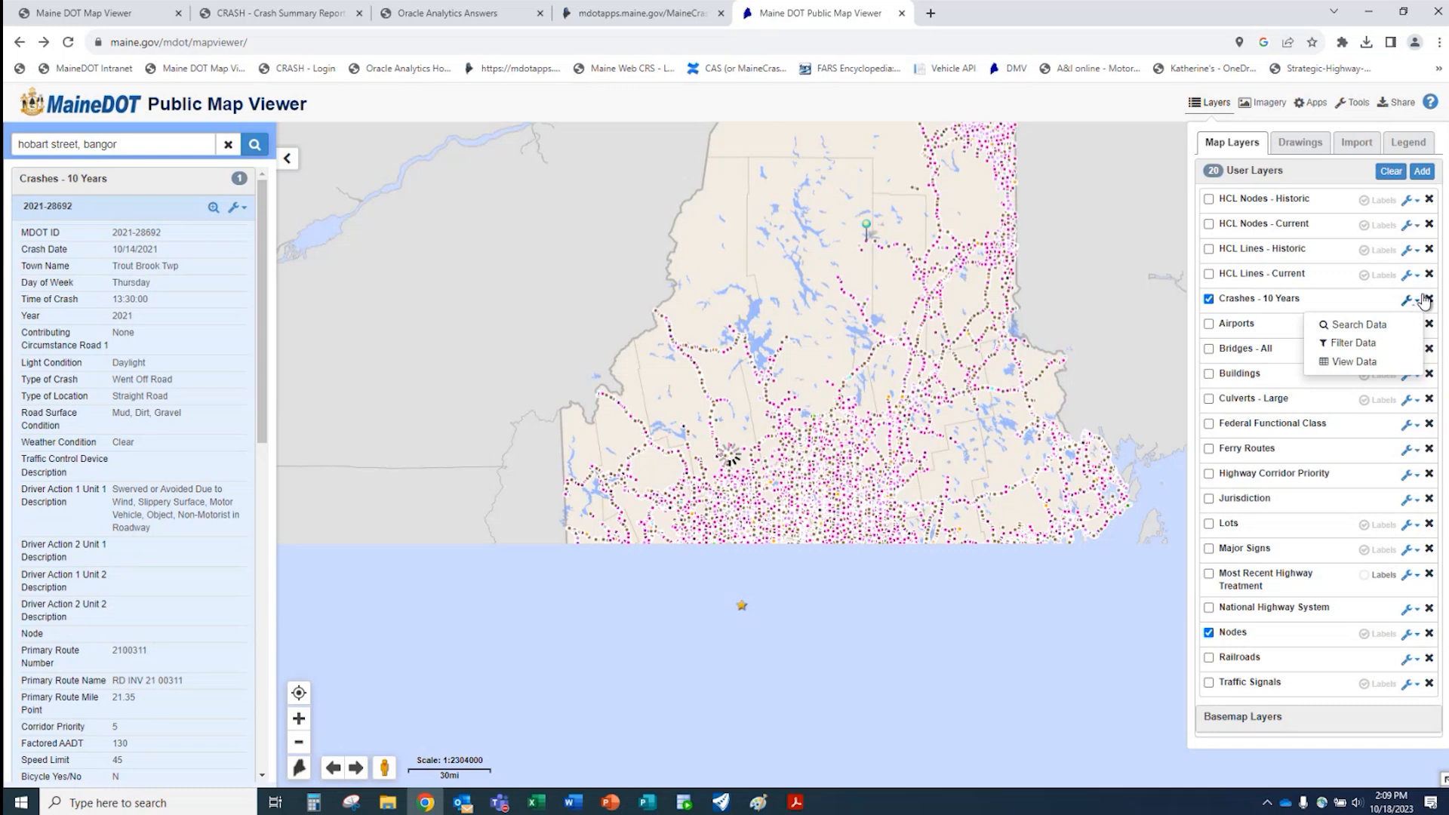
{"action": "left_click", "coordinate": [1359, 362]}
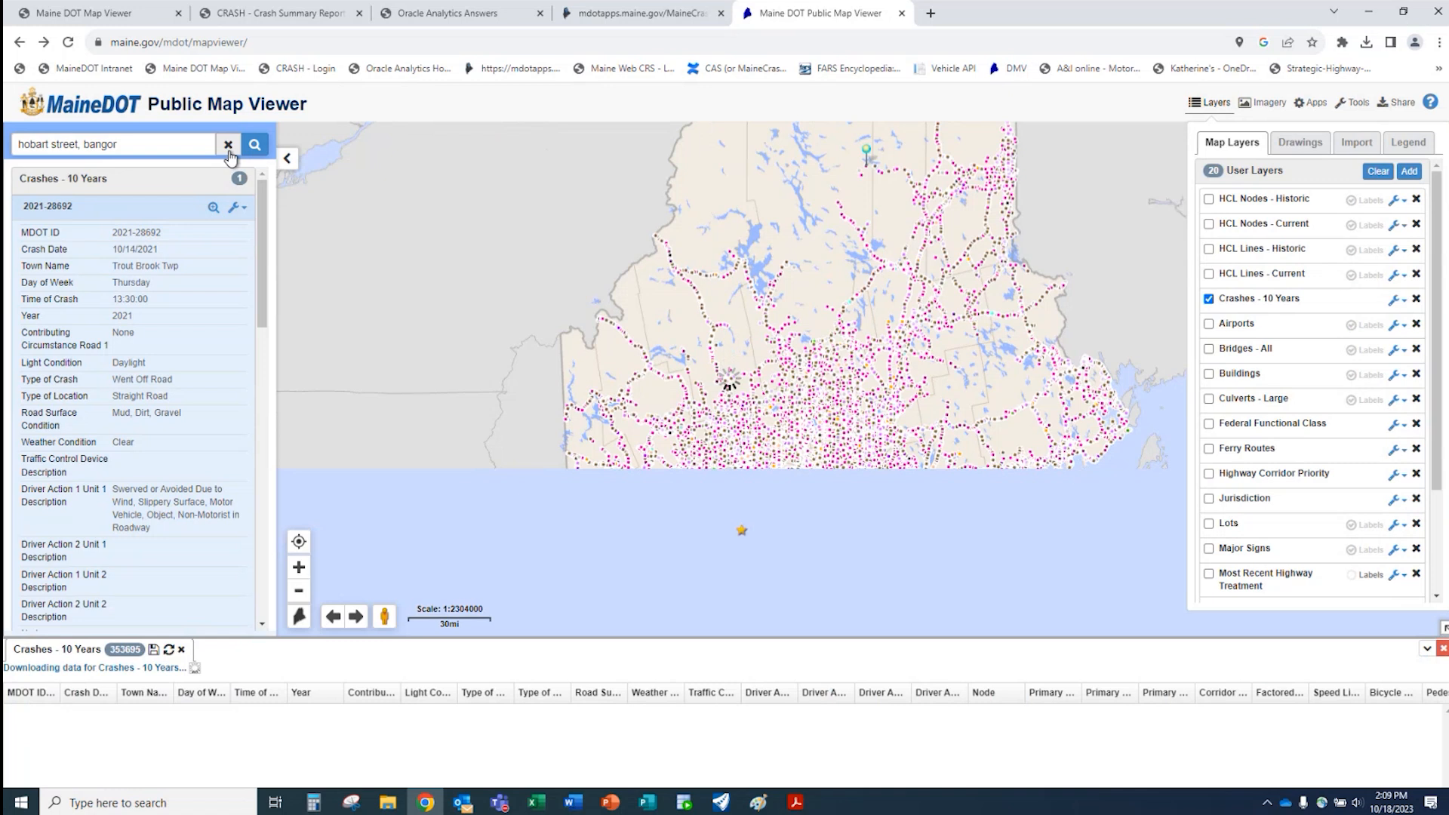
{"action": "left_click", "coordinate": [287, 158]}
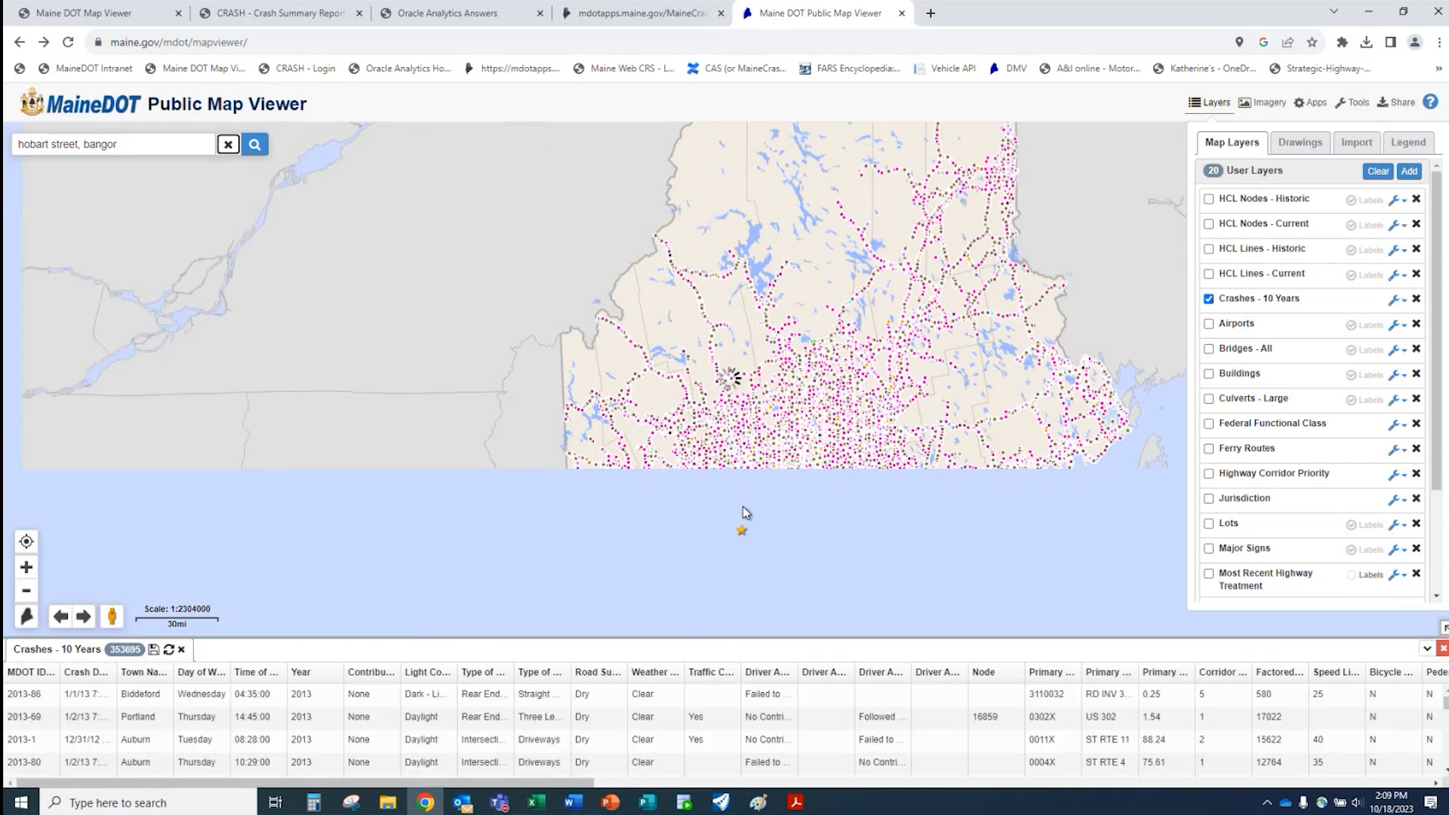
- Check the Crashes - 10 Years data options again and look through the rows and columns of its data table
{"action": "left_click", "coordinate": [1402, 302]}
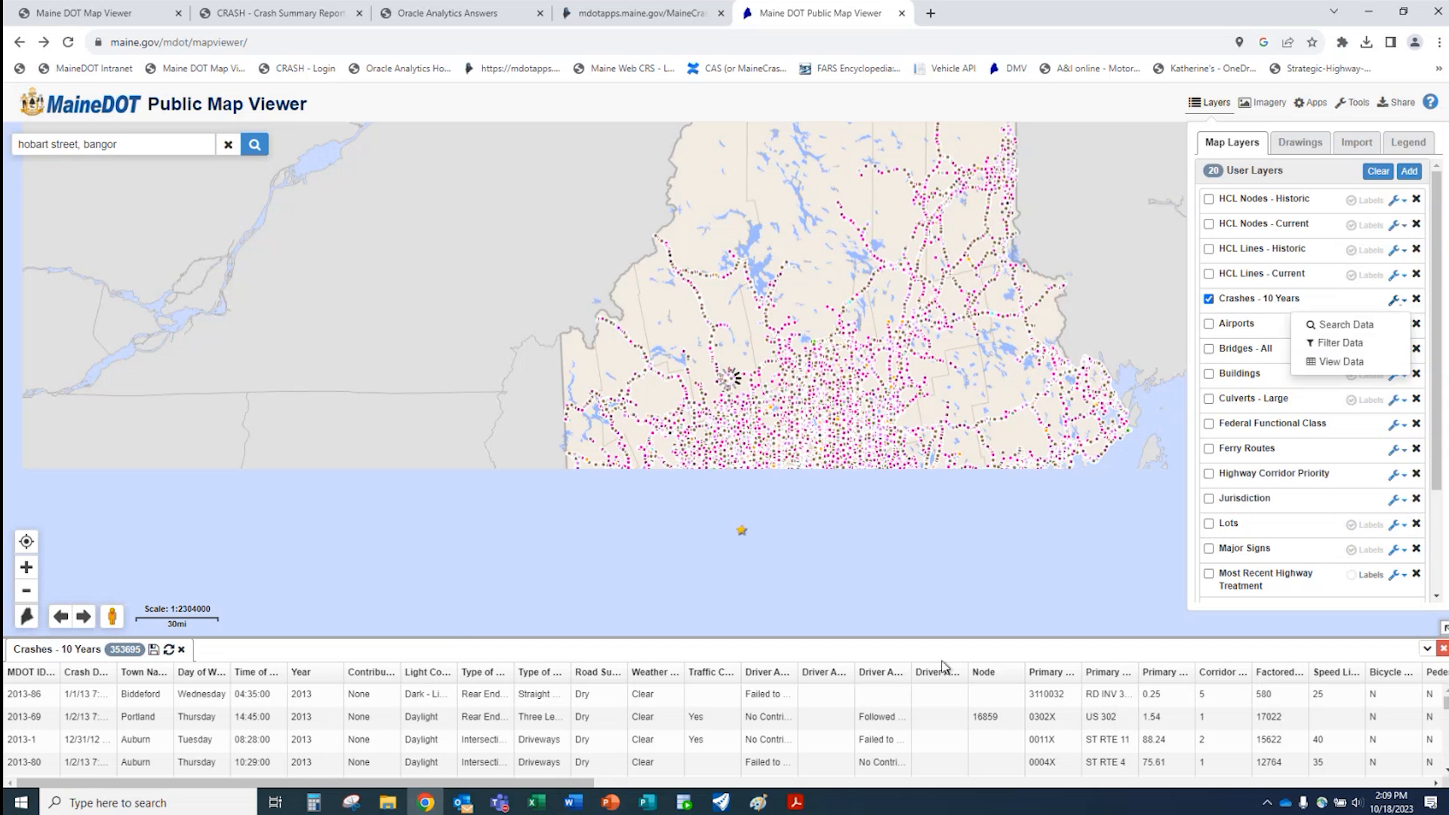
{"action": "left_click", "coordinate": [592, 649]}
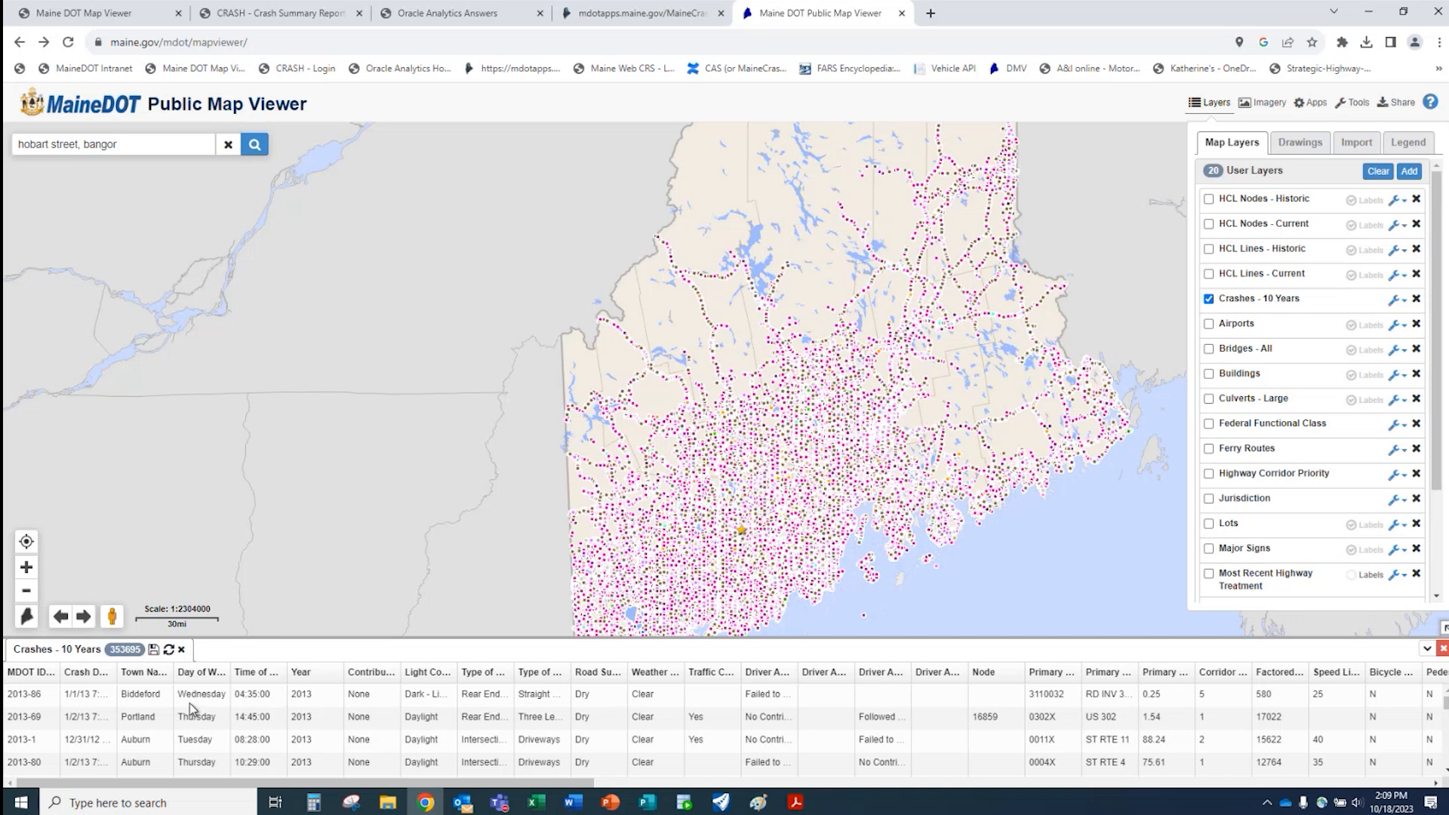
{"action": "scroll", "coordinate": [191, 711], "scroll_direction": "down", "scroll_amount": 4}
{"action": "scroll", "coordinate": [191, 713], "scroll_direction": "up", "scroll_amount": 4}
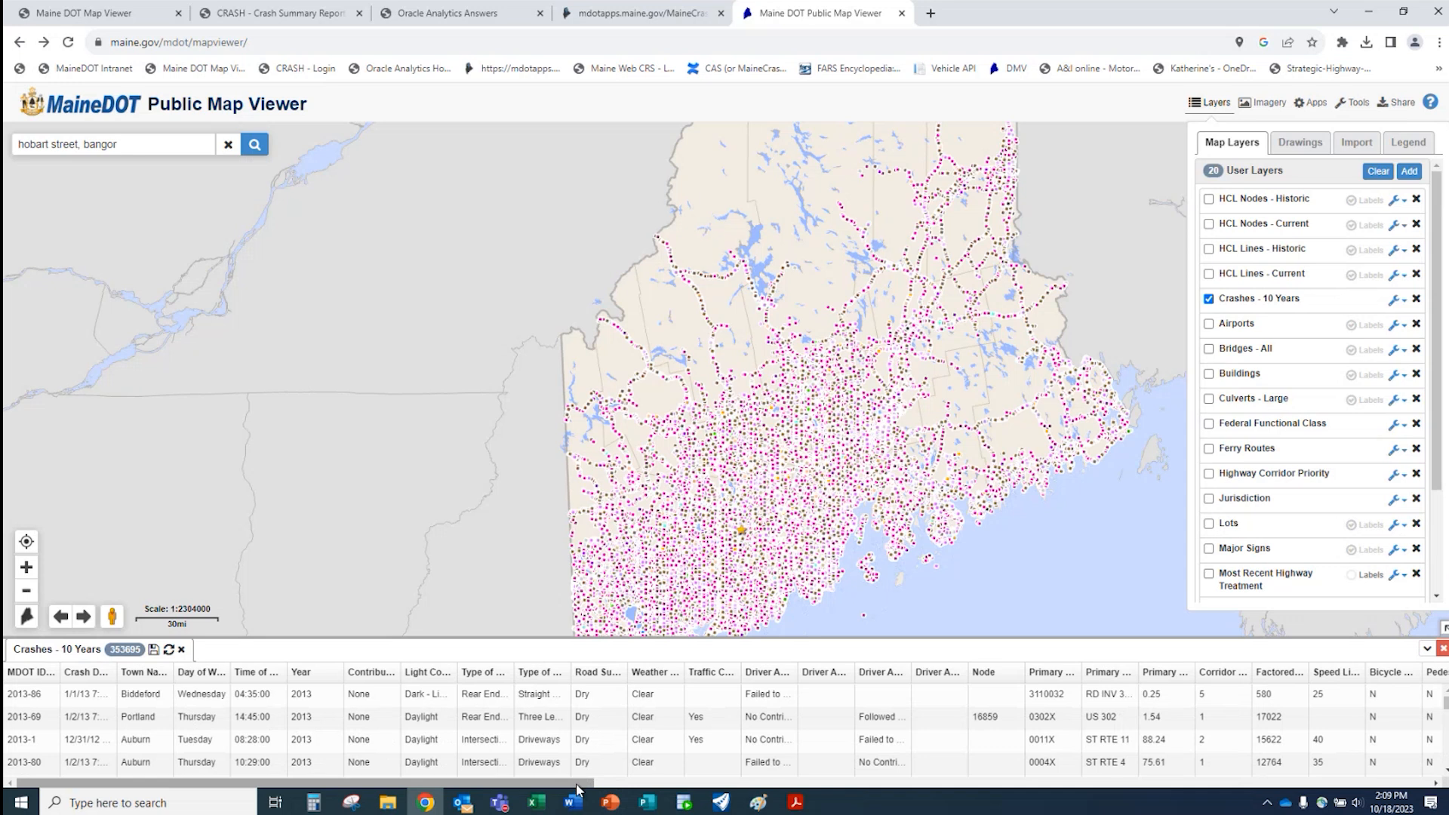
{"action": "left_click_drag", "start_coordinate": [577, 789], "coordinate": [770, 770]}
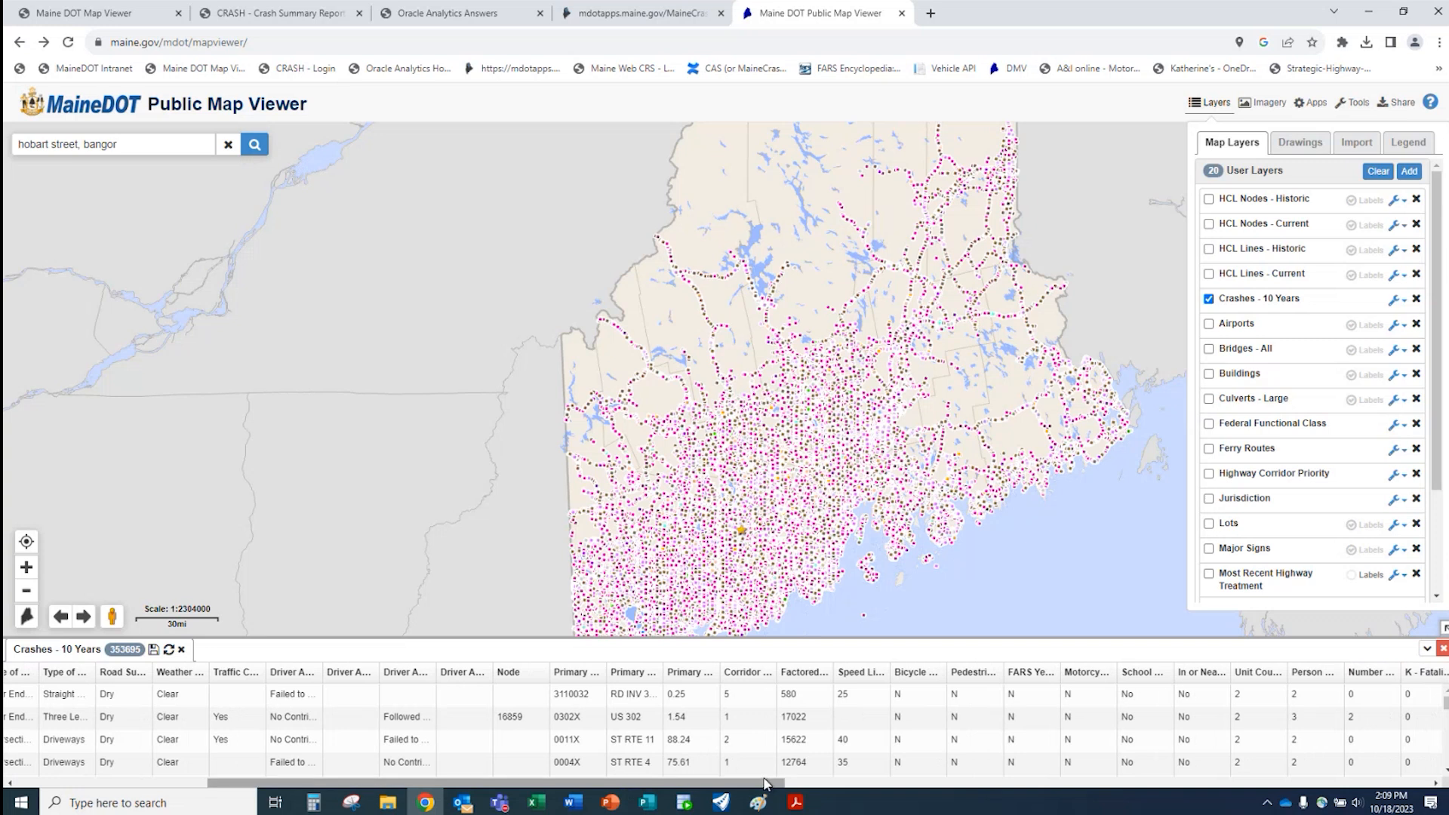
{"action": "left_click_drag", "start_coordinate": [765, 786], "coordinate": [545, 800]}
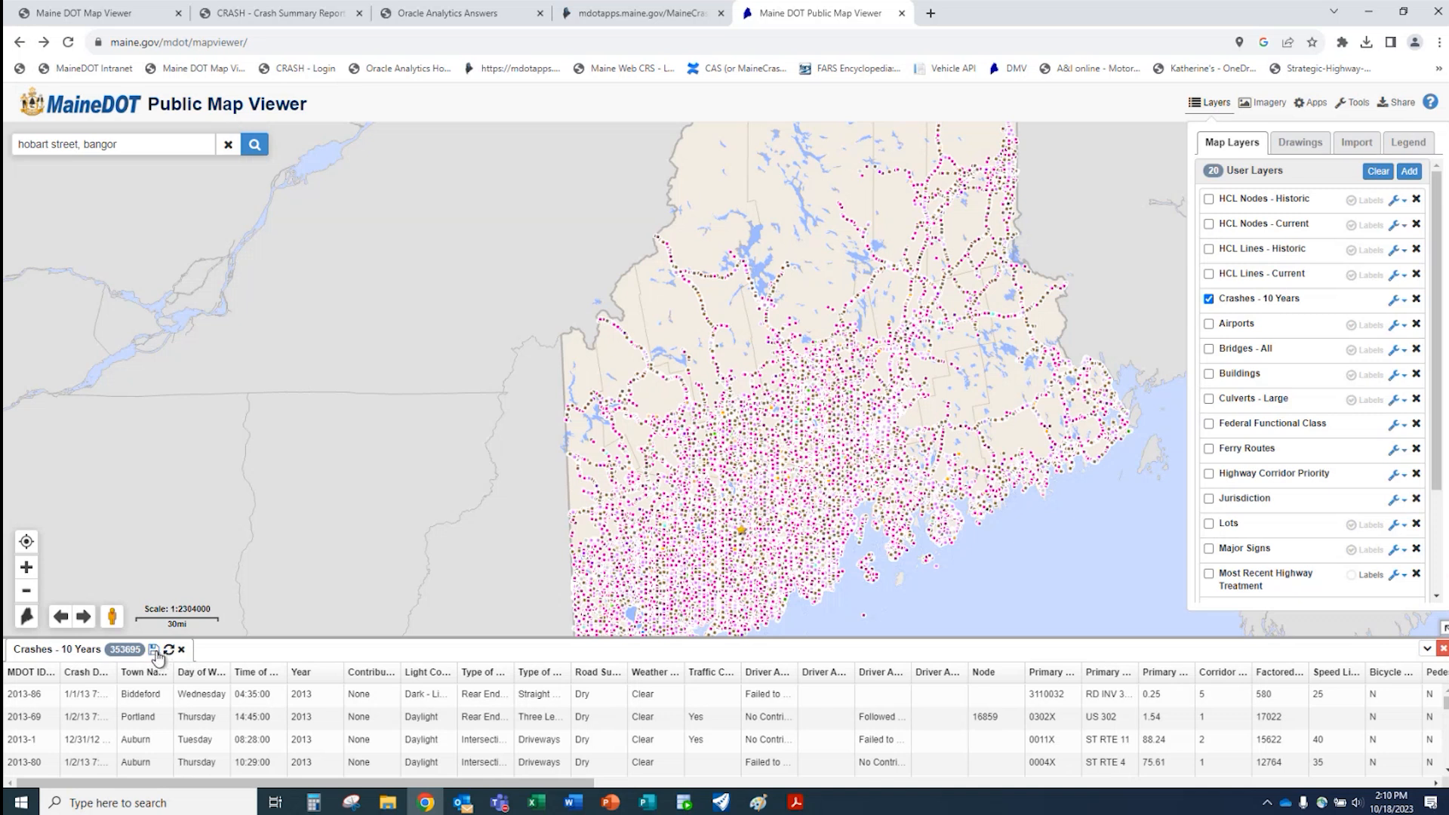
- View the export formats offered for the crash data table, and refresh and close the table
{"action": "left_click", "coordinate": [154, 651]}
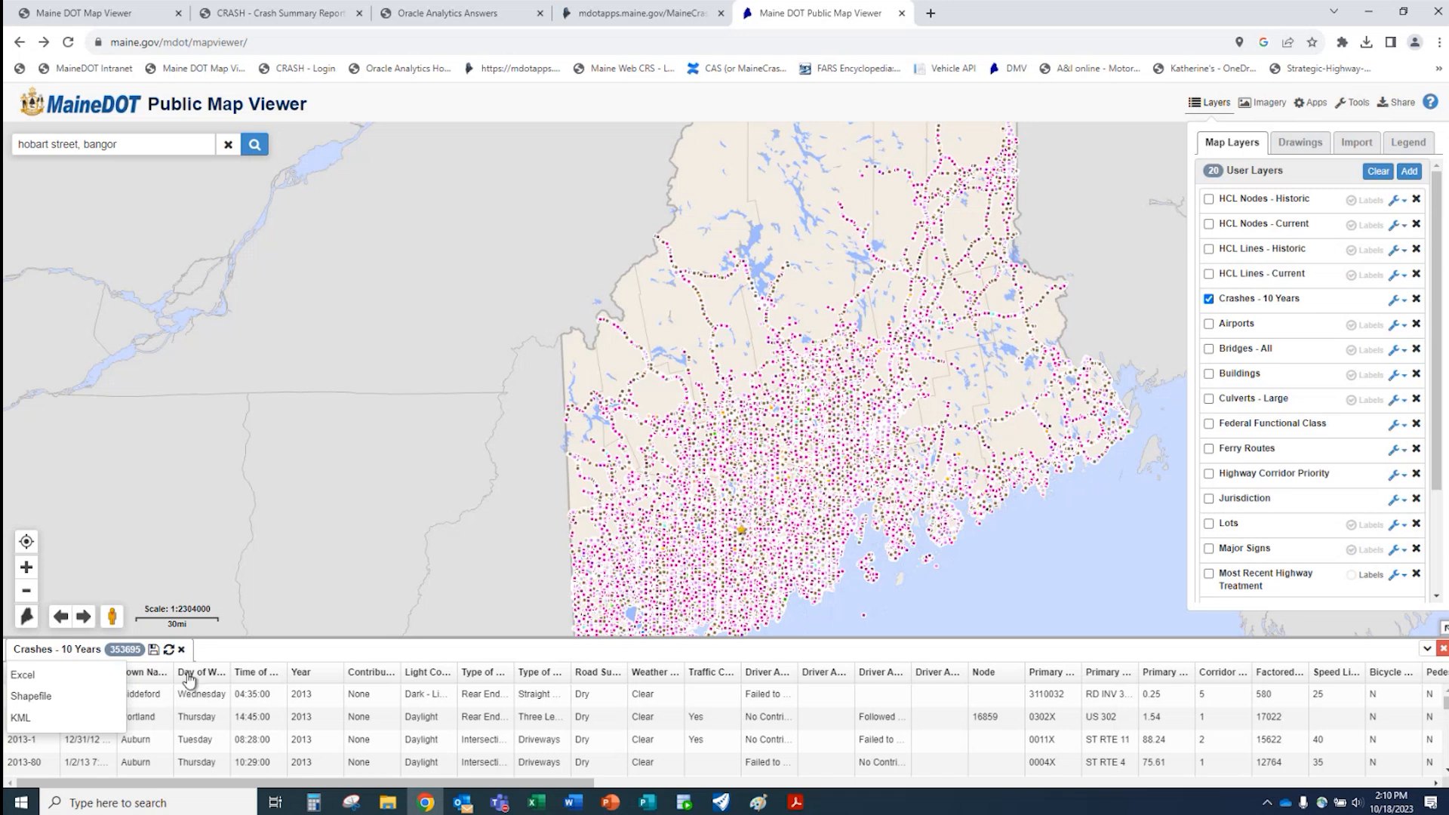
{"action": "left_click", "coordinate": [170, 650]}
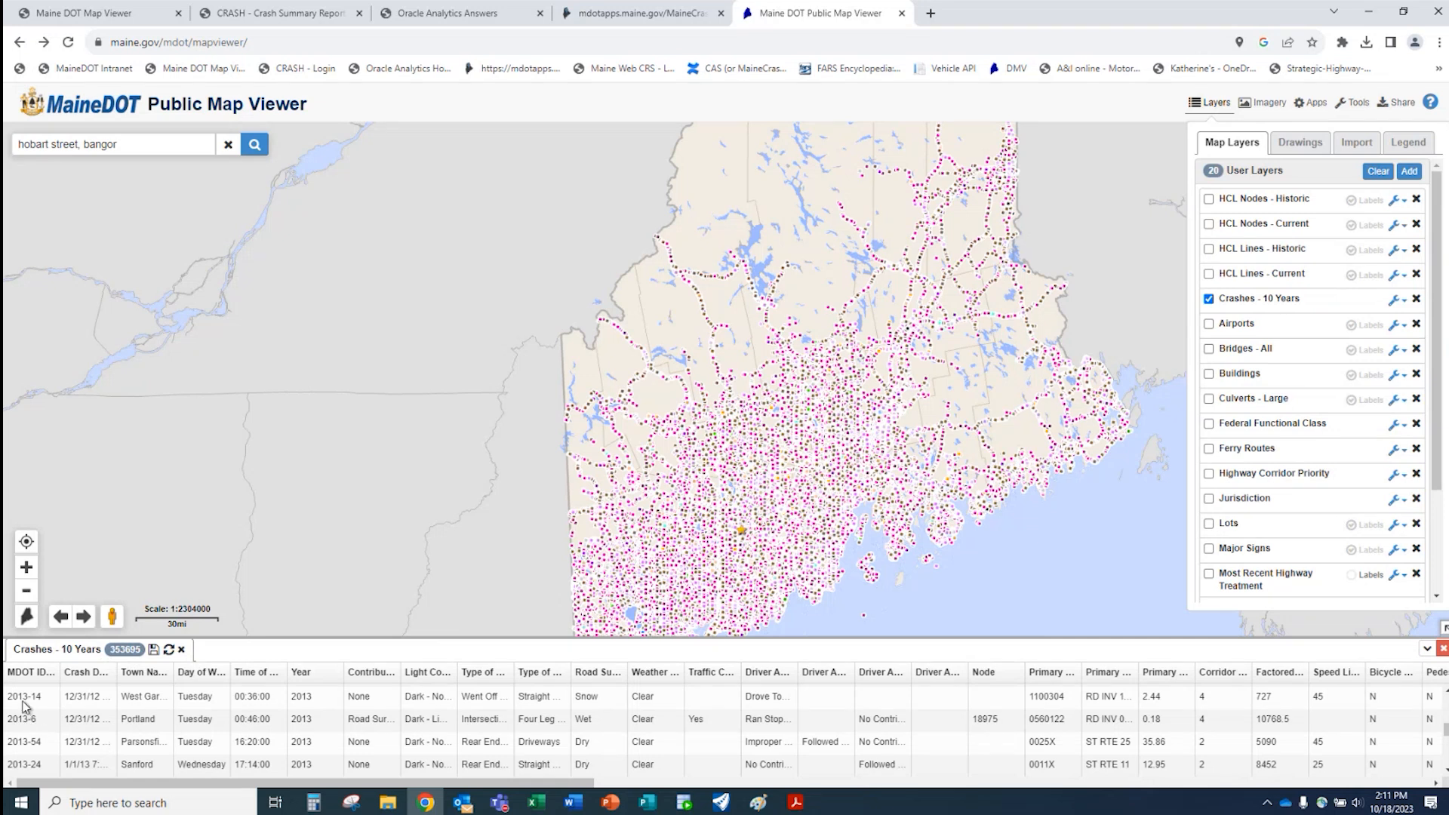
{"action": "left_click", "coordinate": [170, 650]}
{"action": "left_click", "coordinate": [1441, 649]}
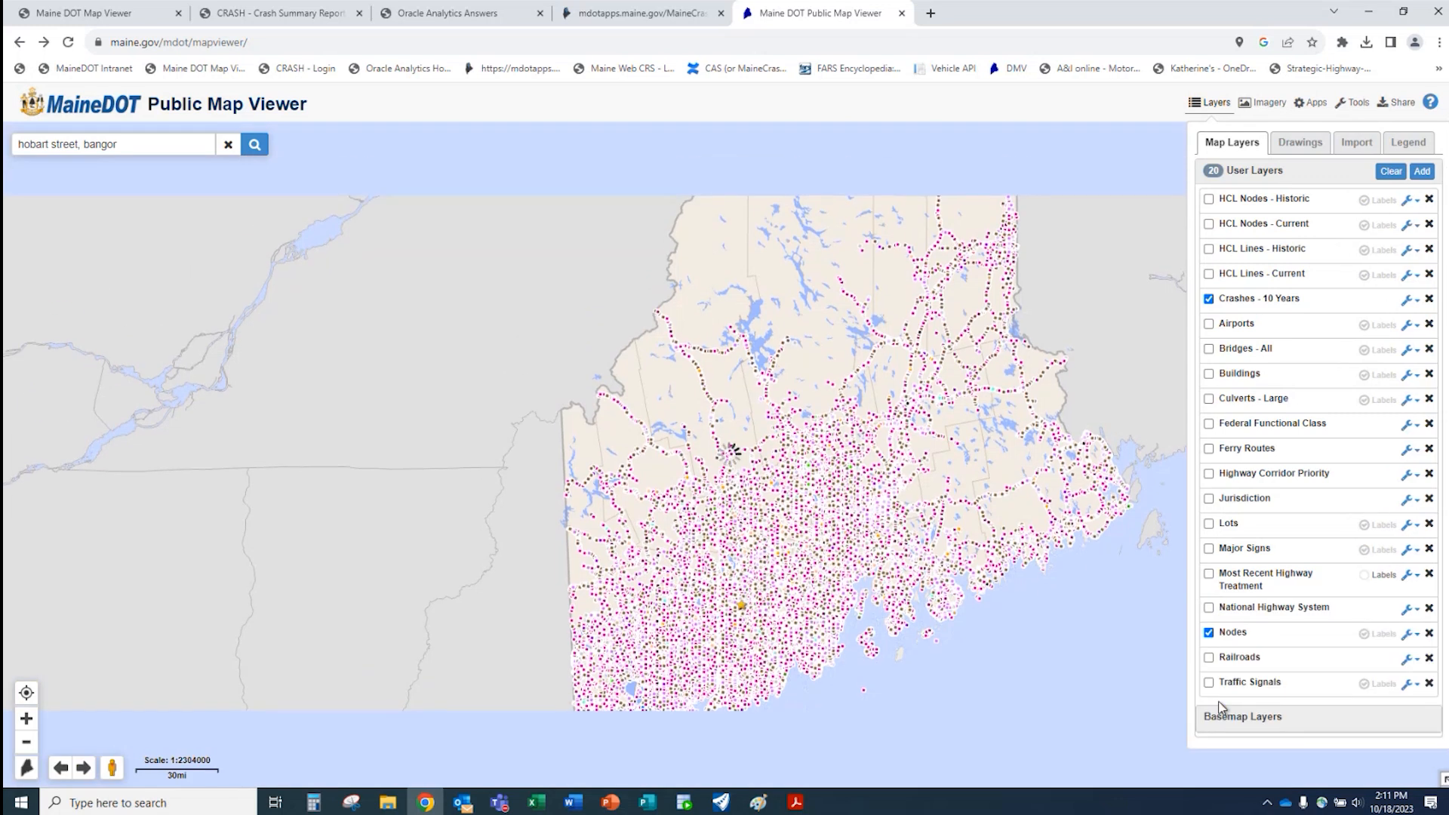
{"action": "left_click", "coordinate": [1419, 305]}
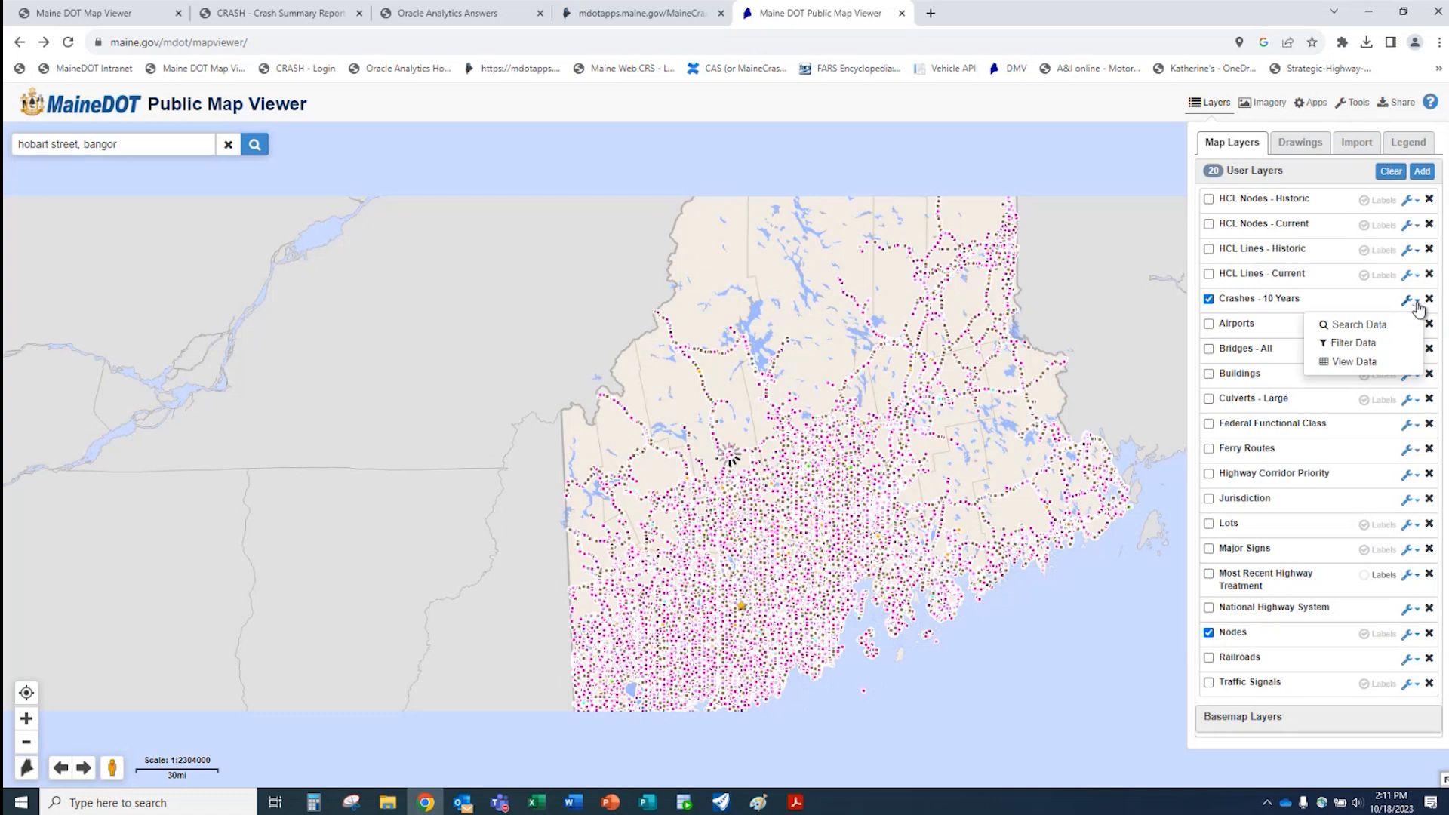
{"action": "left_click", "coordinate": [1368, 345]}
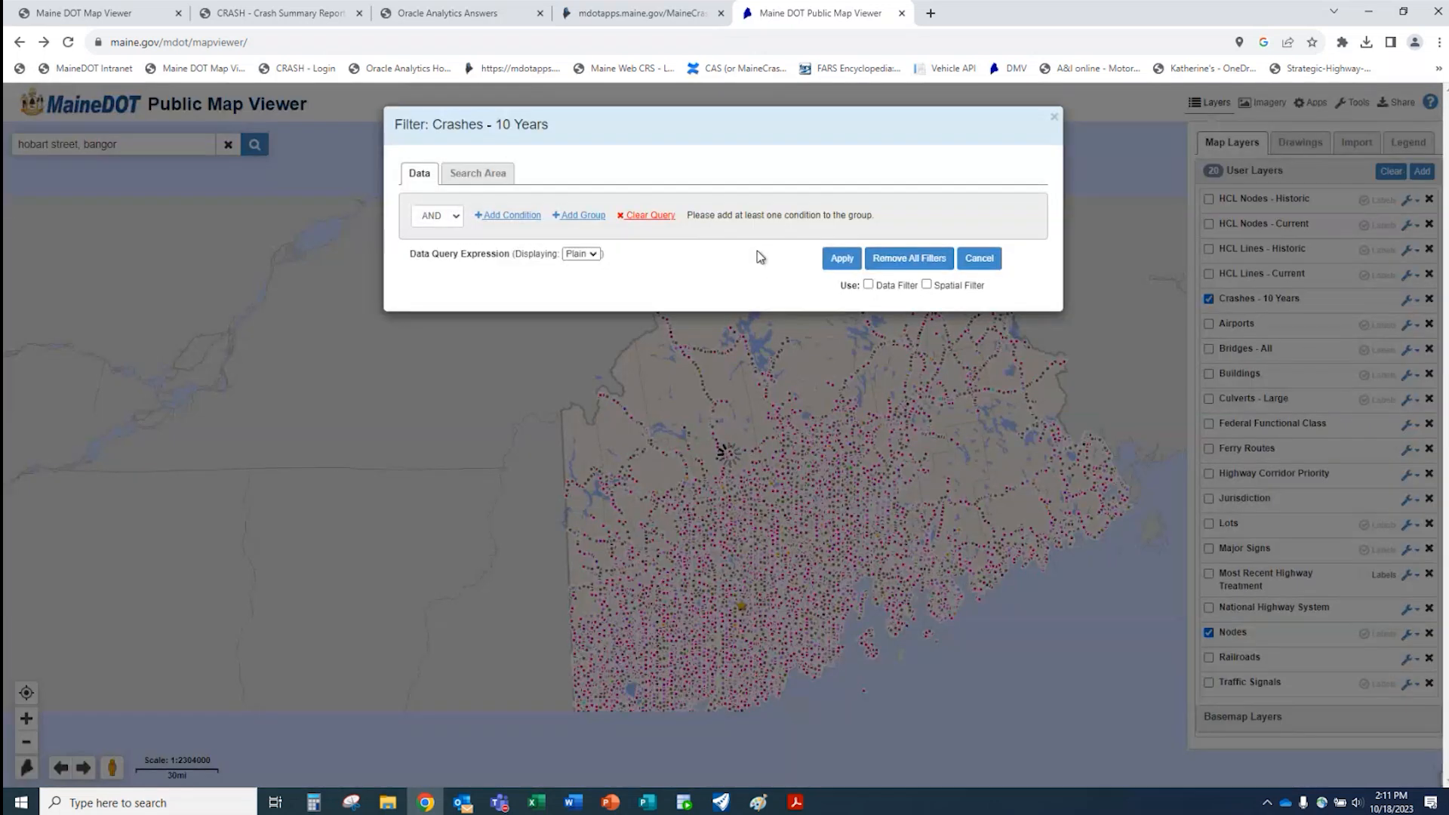
{"action": "left_click", "coordinate": [1055, 121]}
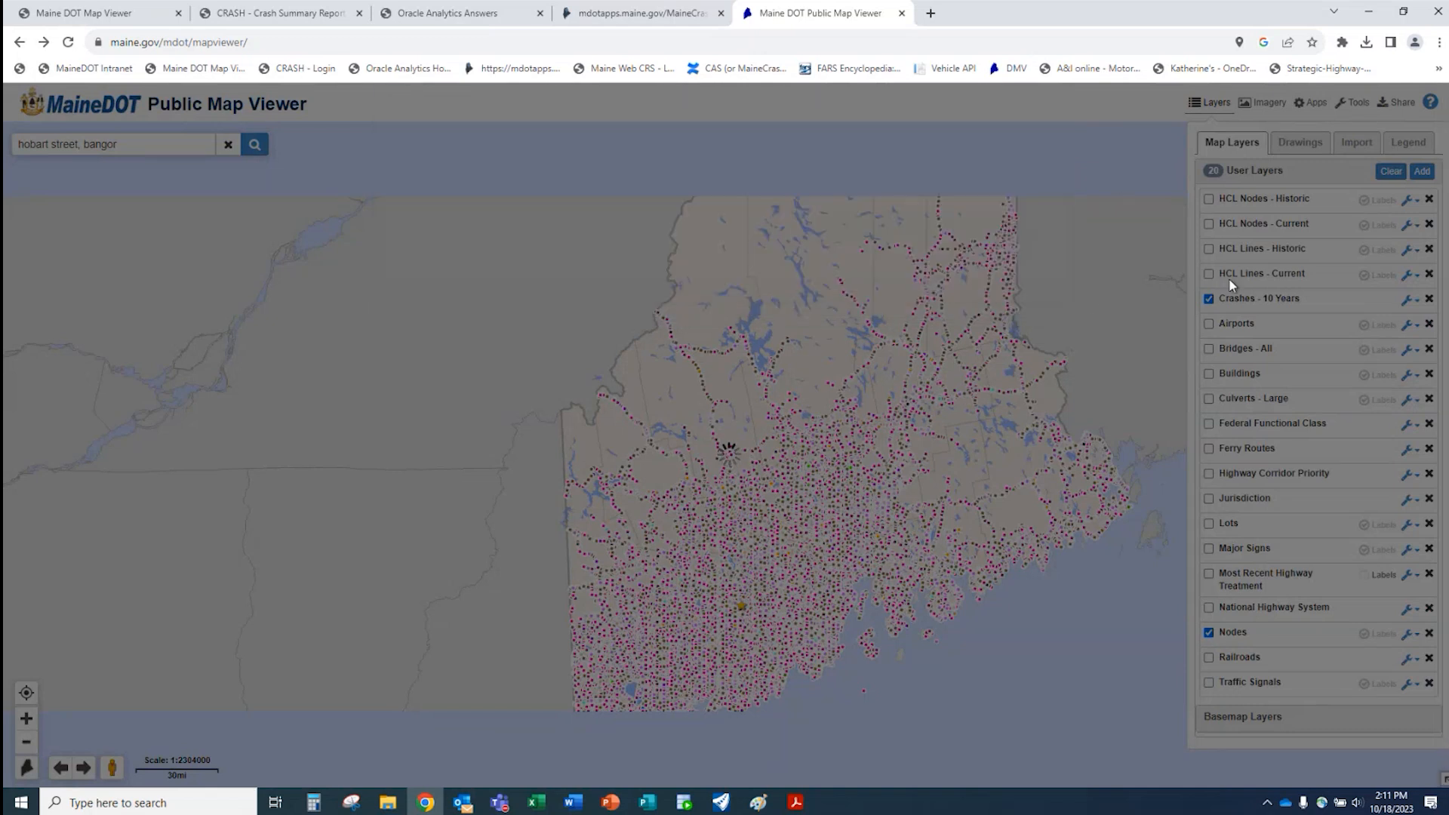
- Open the filter for the Crashes - 10 Years layer and look at its search area options before returning to the data filter
{"action": "left_click", "coordinate": [1412, 304]}
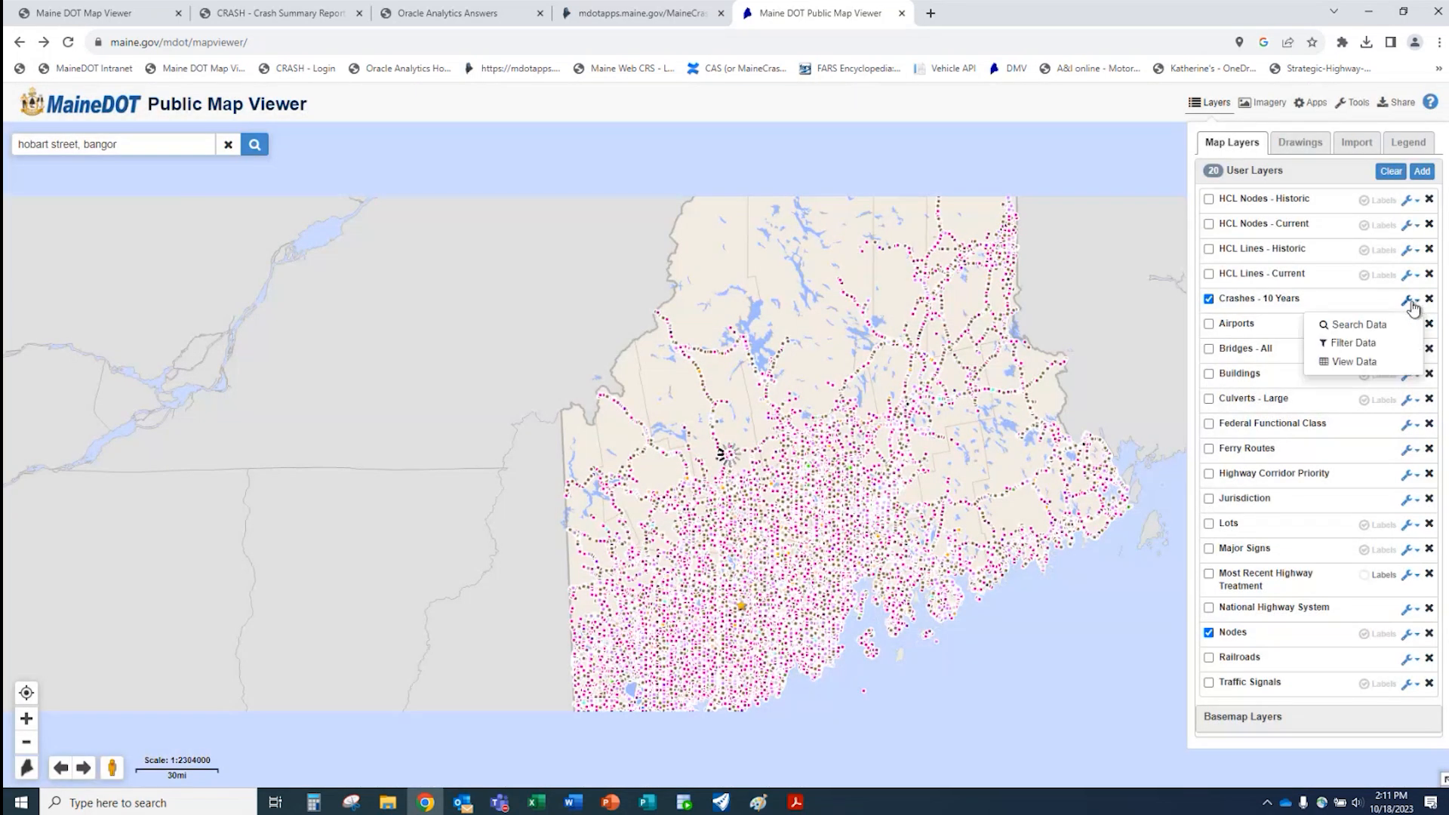
{"action": "left_click", "coordinate": [1368, 344]}
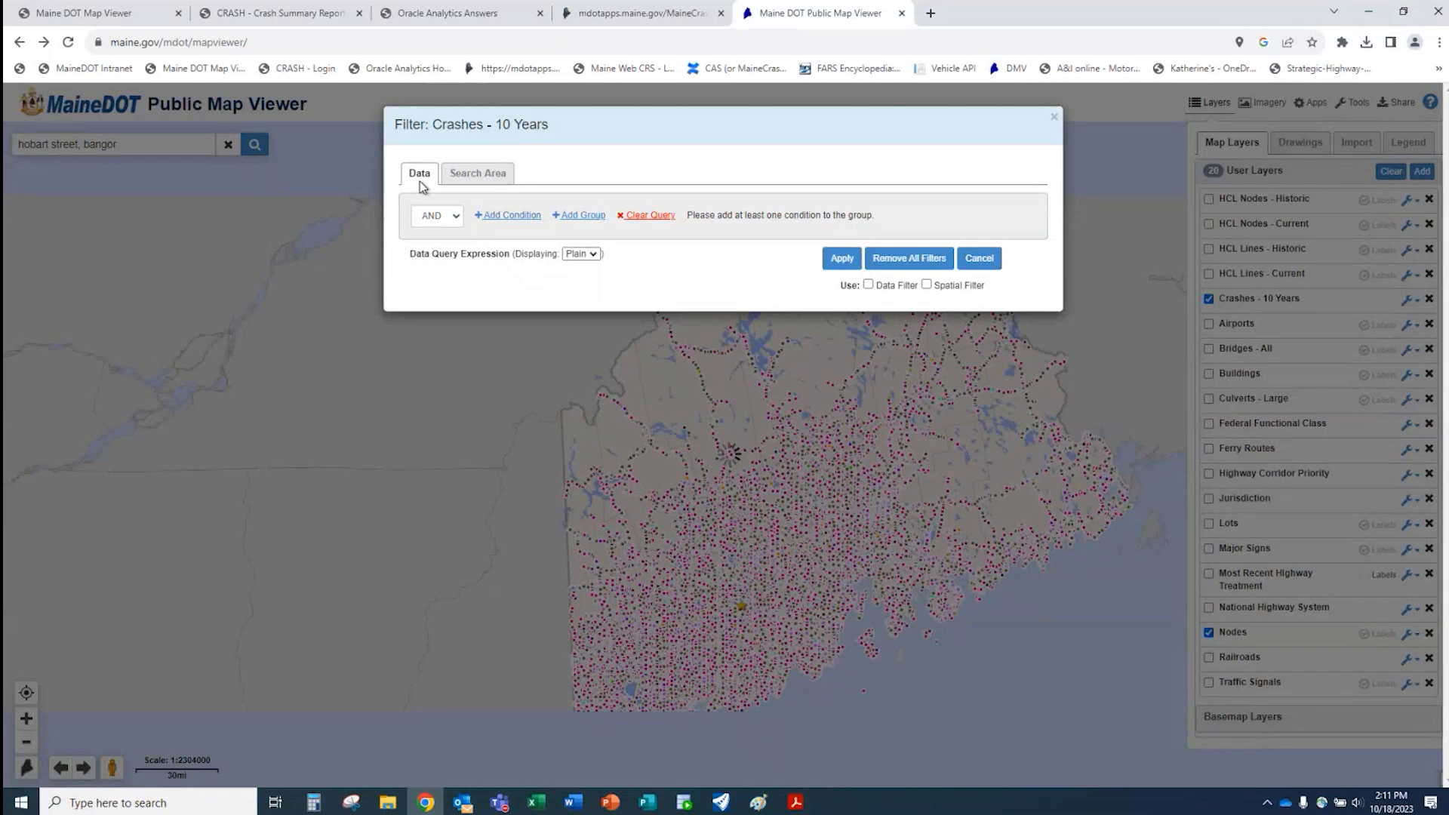
{"action": "left_click", "coordinate": [479, 176]}
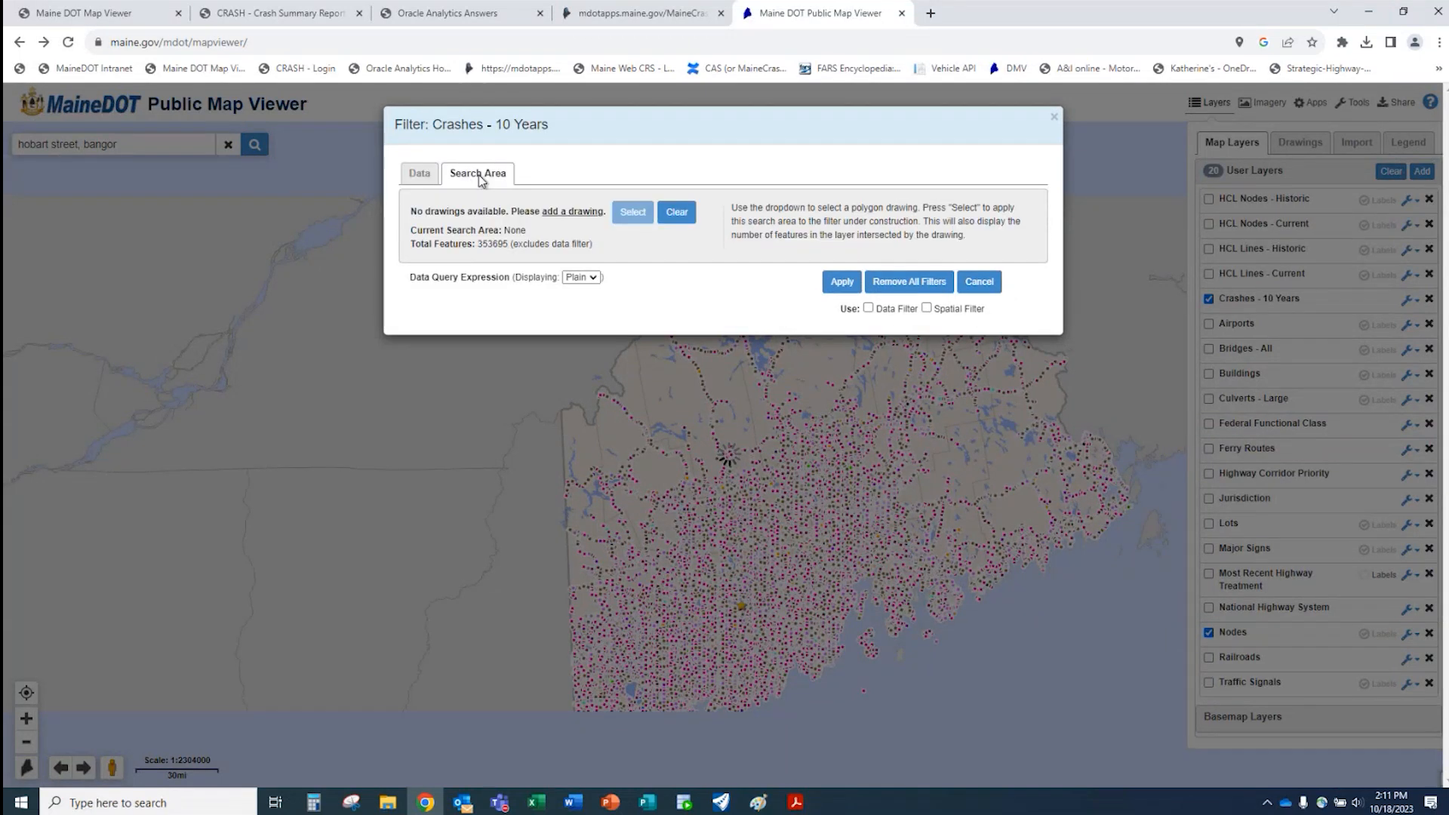
{"action": "left_click", "coordinate": [418, 174]}
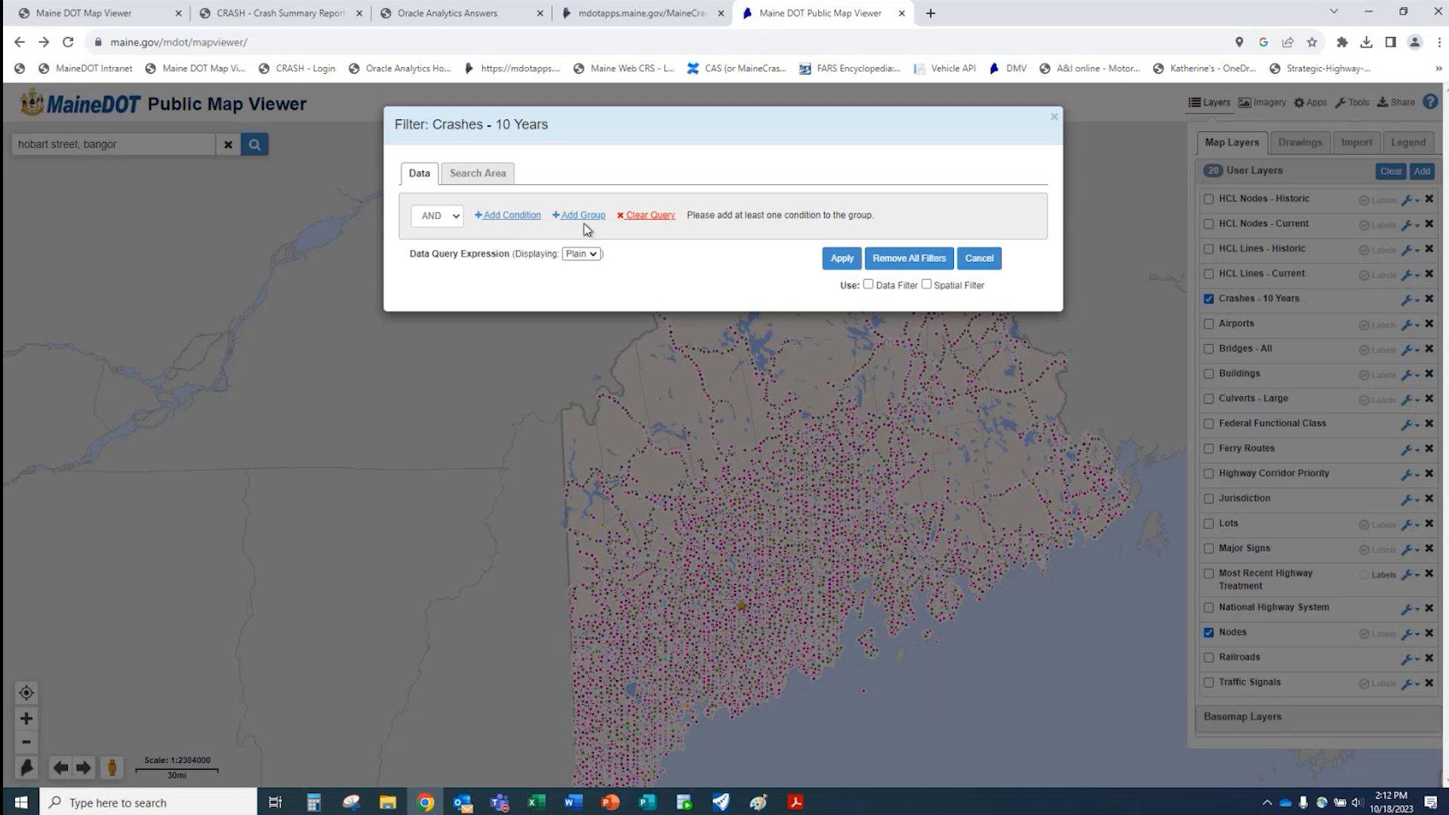
- Add a data condition to the Crashes - 10 Years filter and choose Year as its field
{"action": "left_click", "coordinate": [513, 216]}
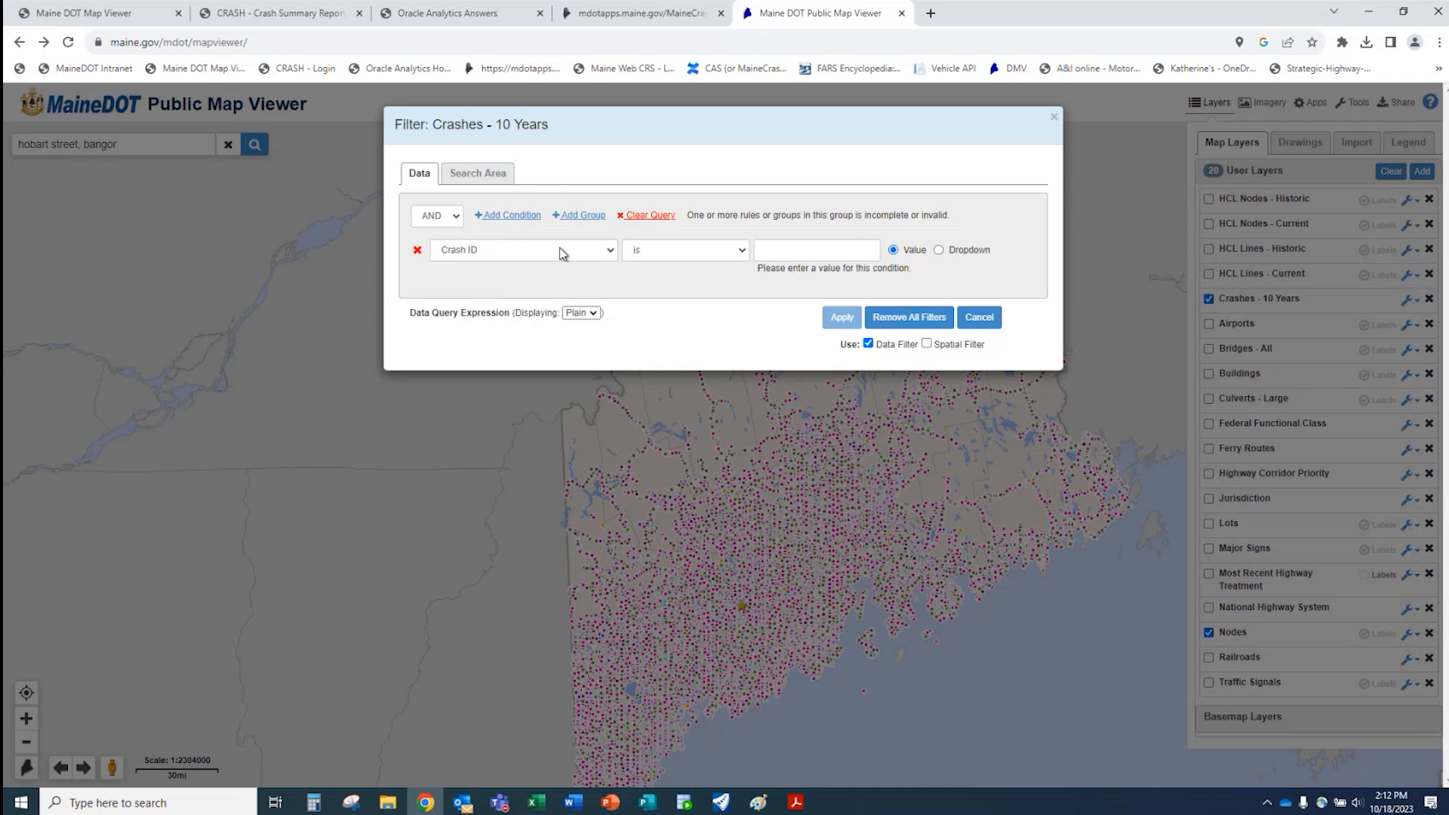
{"action": "left_click", "coordinate": [611, 256]}
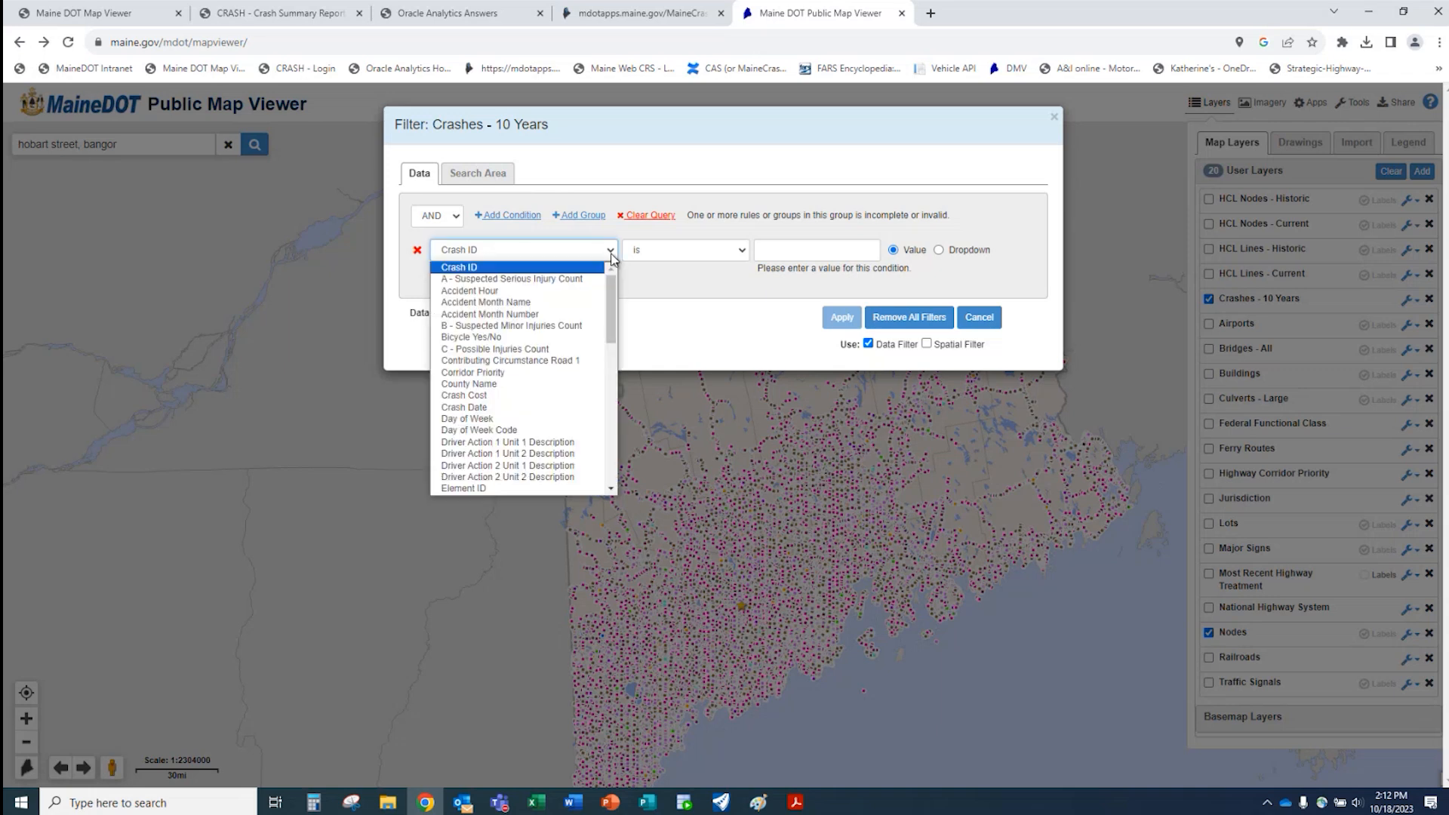
{"action": "scroll", "coordinate": [563, 343], "scroll_direction": "down", "scroll_amount": 6}
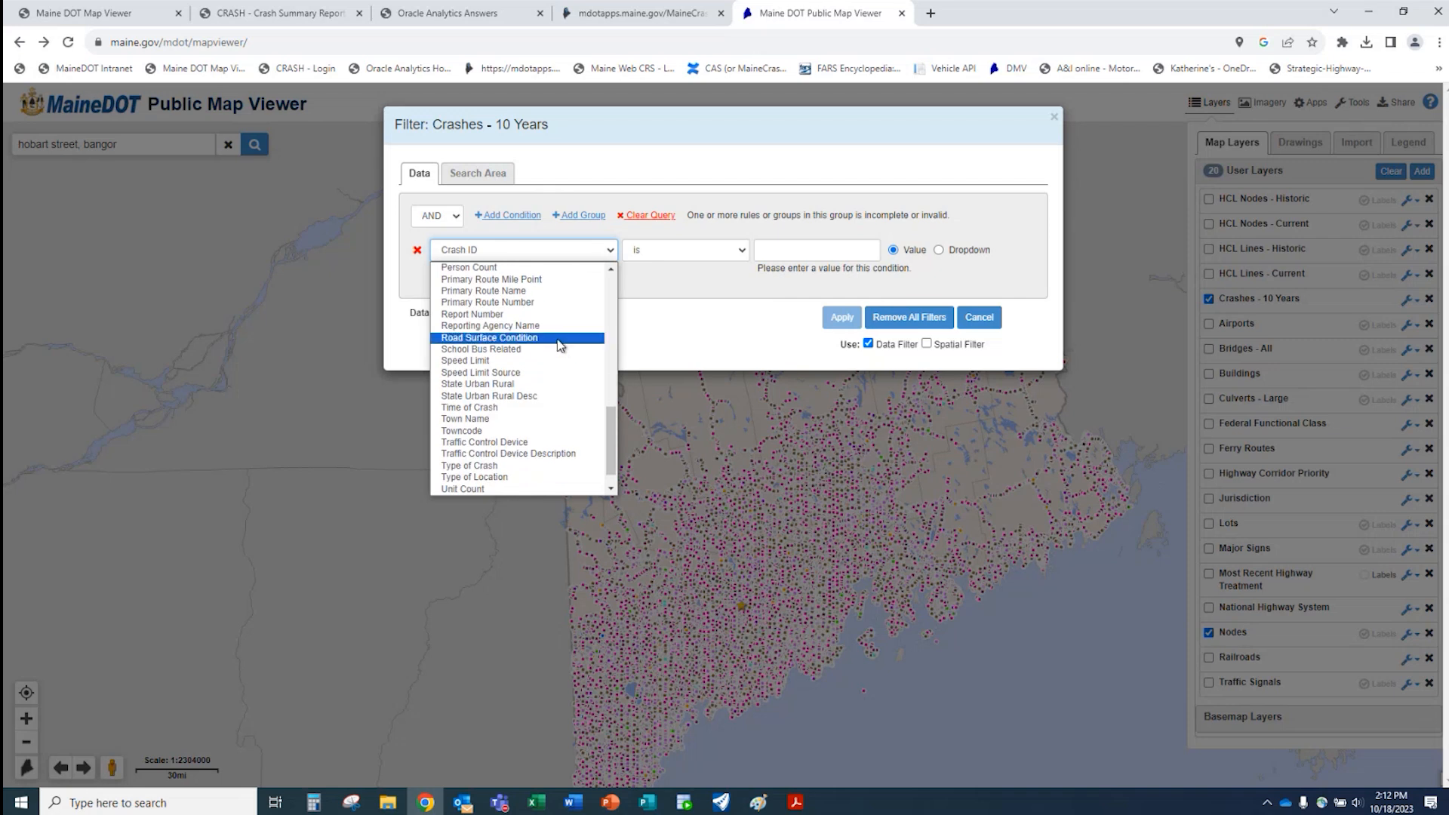
{"action": "scroll", "coordinate": [545, 370], "scroll_direction": "up", "scroll_amount": 5}
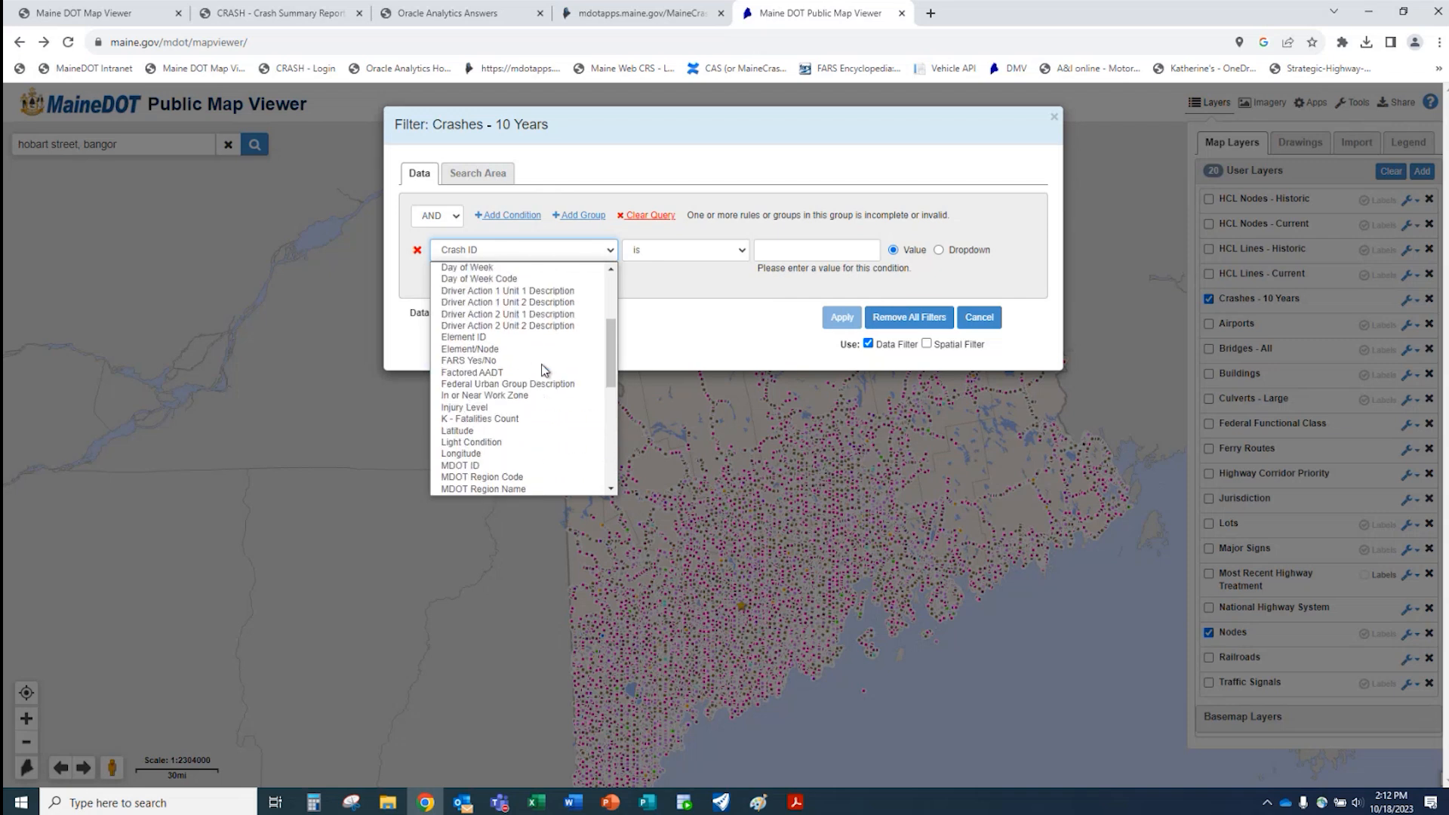
{"action": "scroll", "coordinate": [543, 369], "scroll_direction": "down", "scroll_amount": 6}
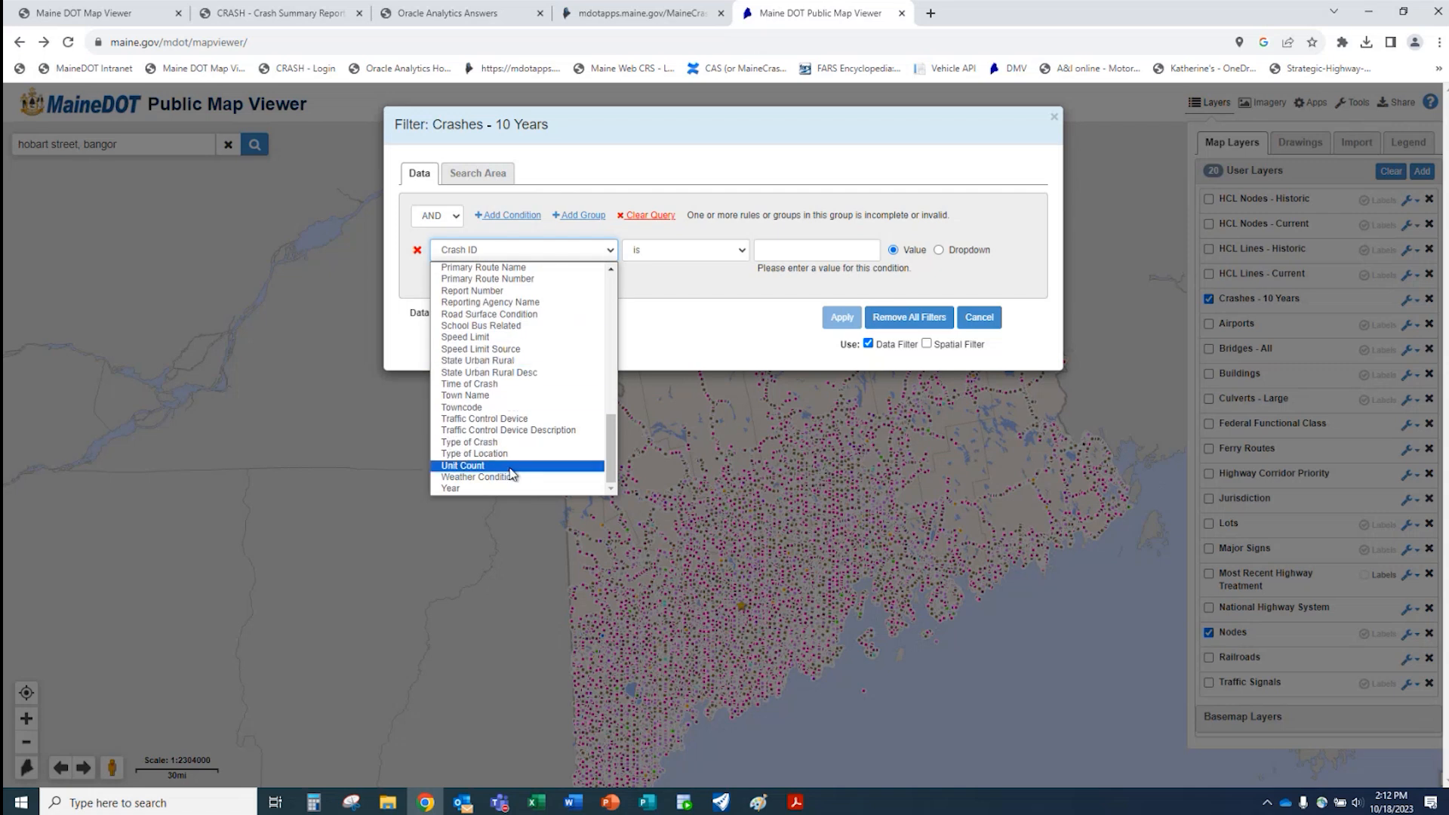
{"action": "left_click", "coordinate": [513, 491]}
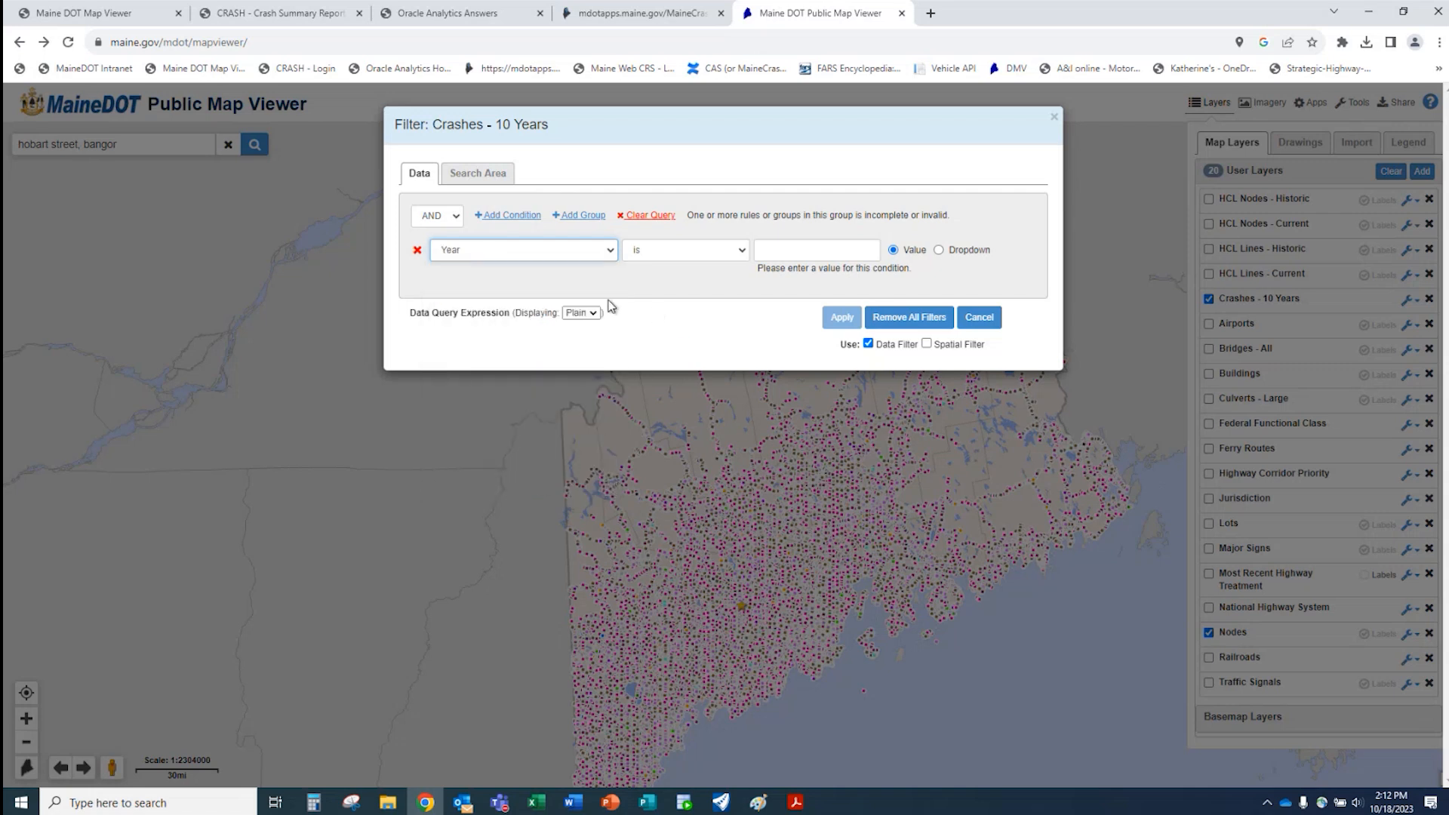
- Set the Year condition to between 2012 and 2023
{"action": "left_click", "coordinate": [744, 257]}
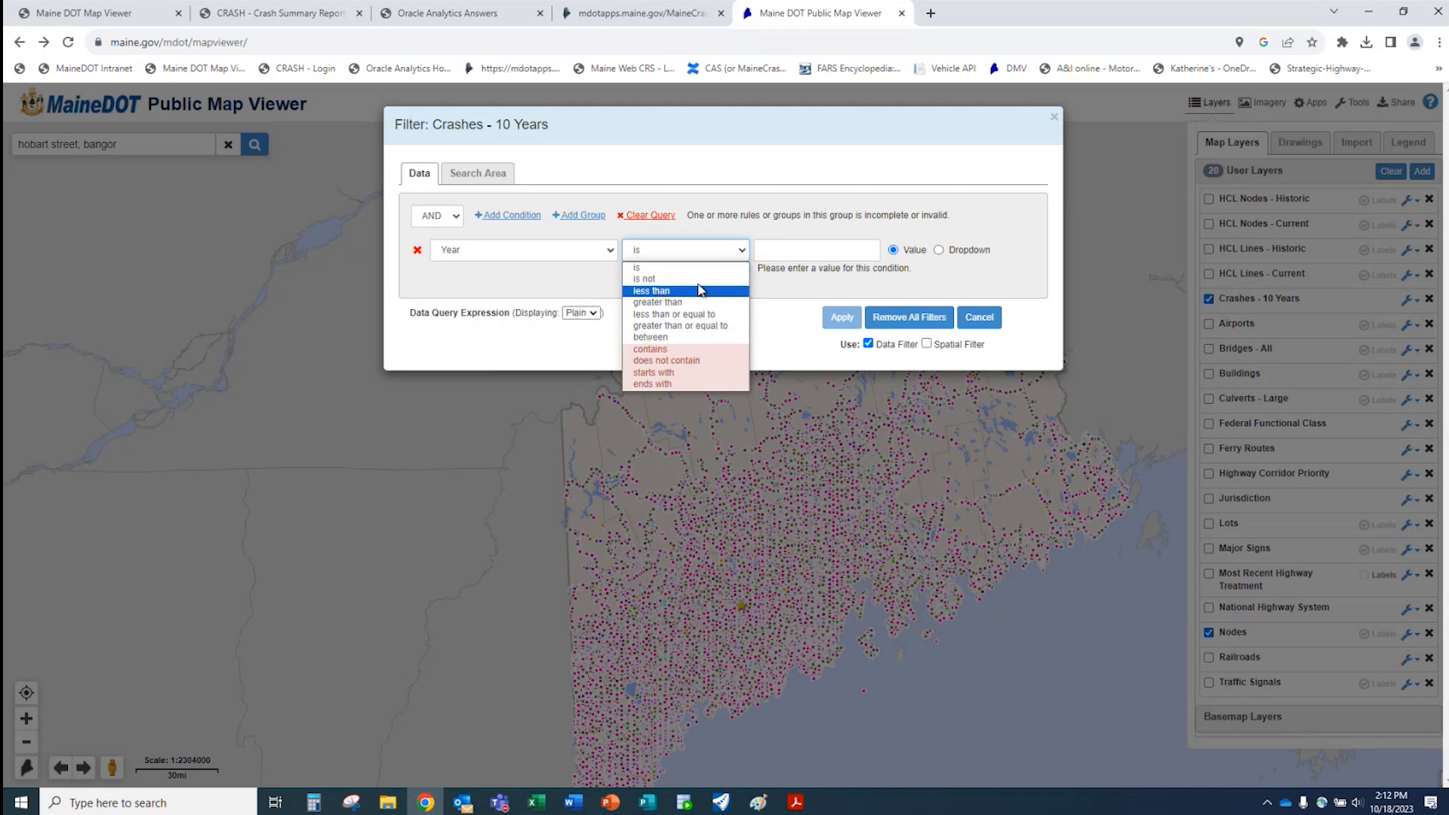
{"action": "left_click", "coordinate": [725, 250]}
{"action": "left_click", "coordinate": [725, 250]}
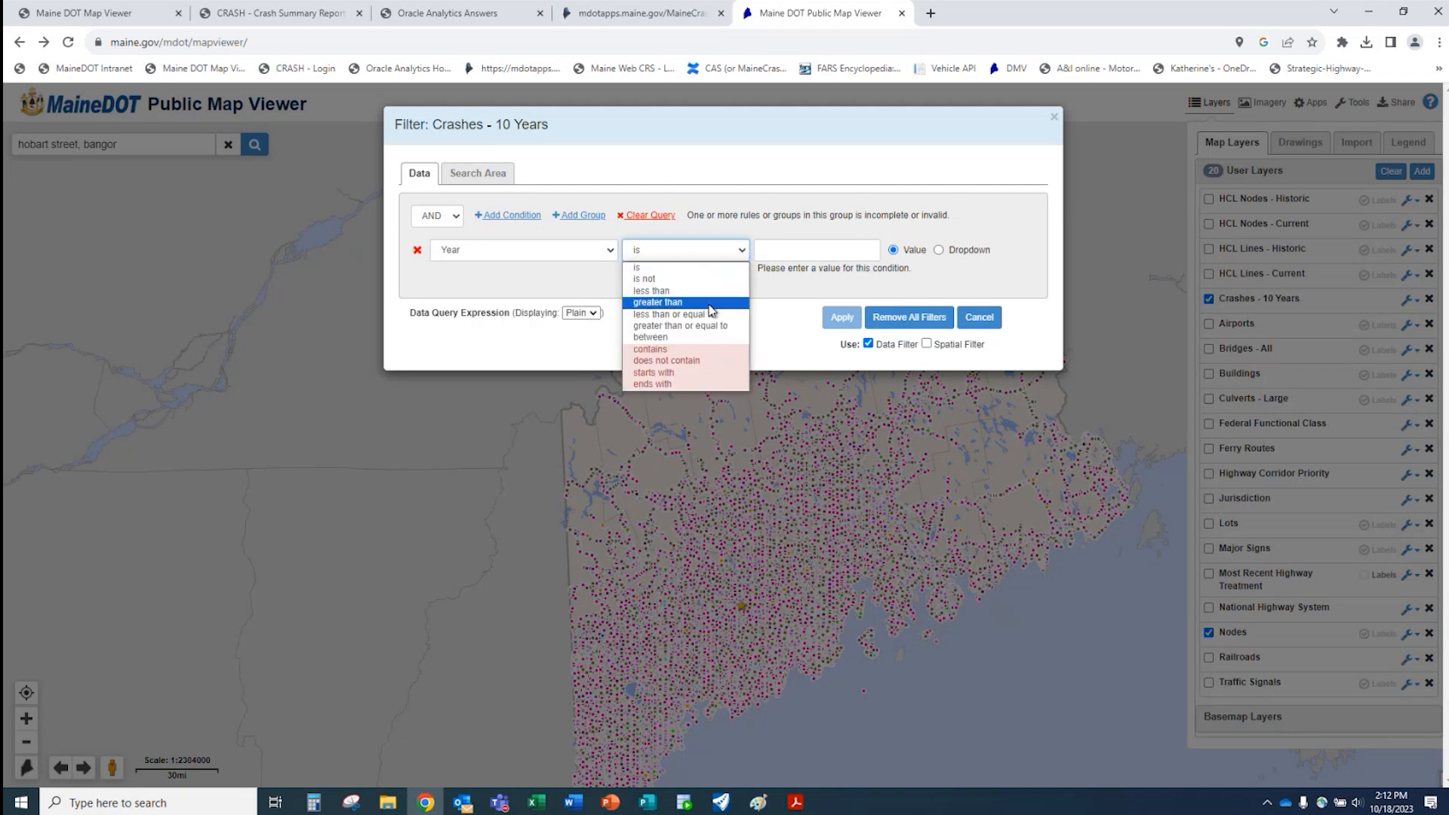
{"action": "left_click", "coordinate": [702, 337]}
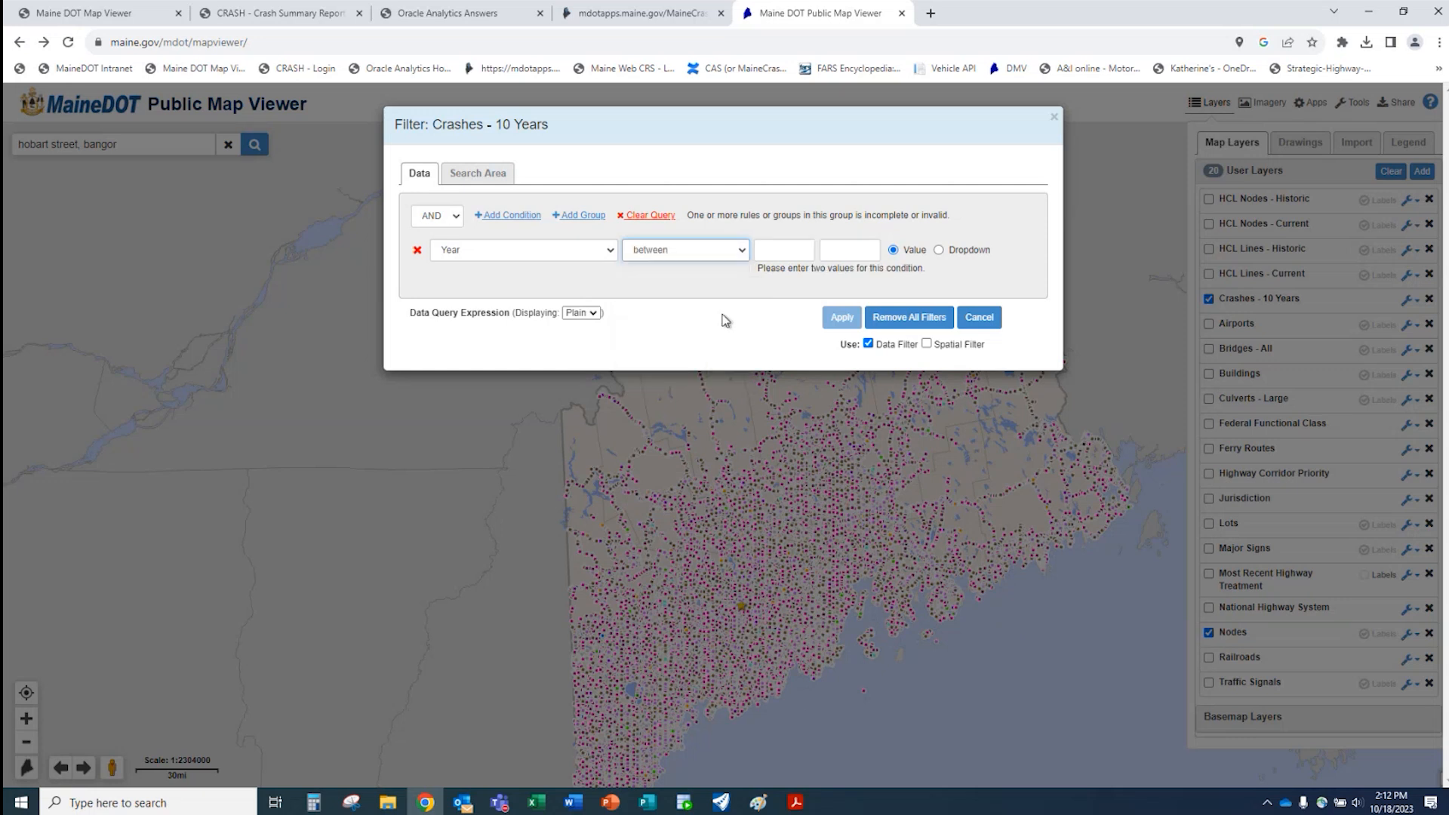
{"action": "left_click", "coordinate": [780, 252]}
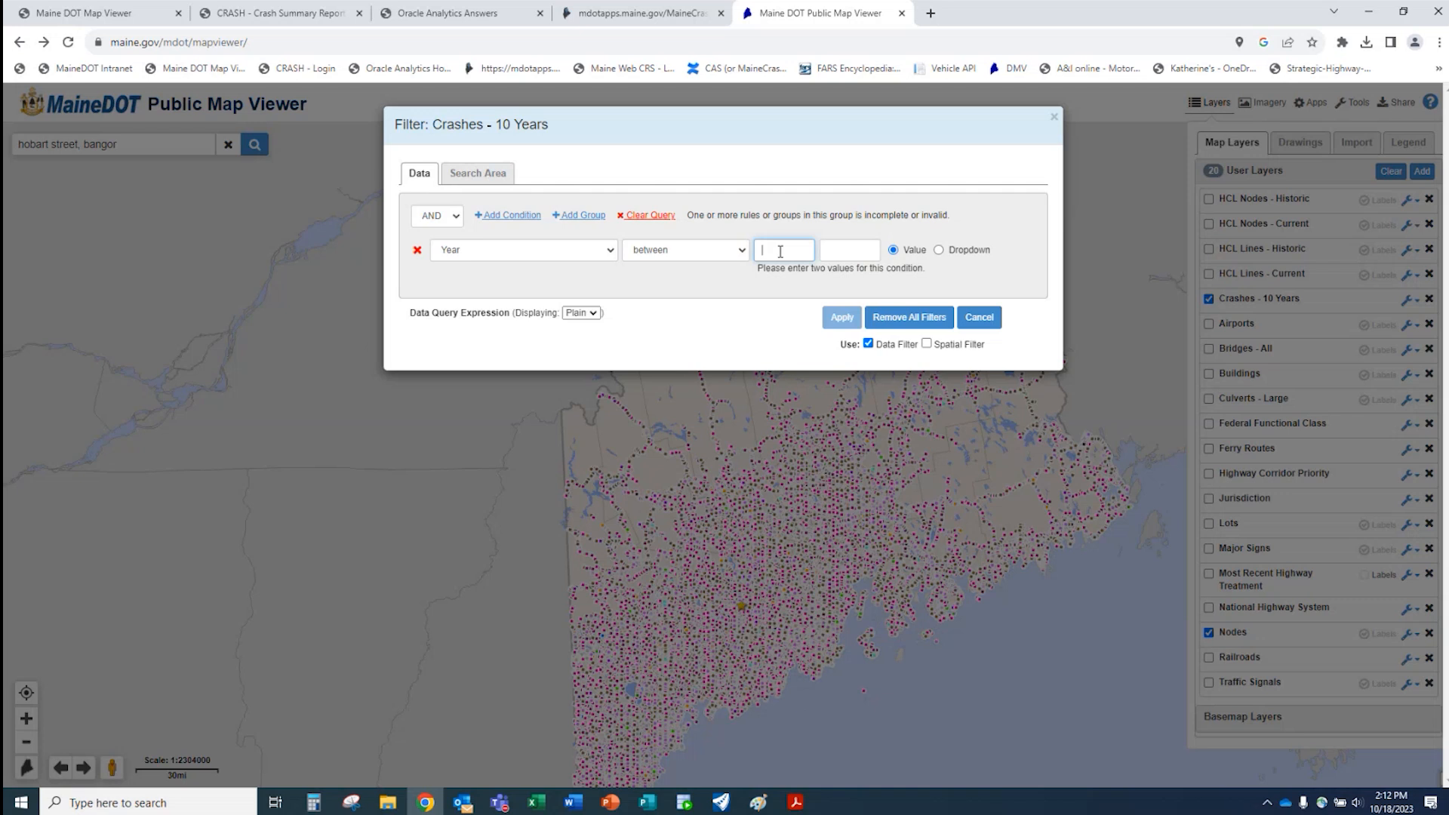
{"action": "type", "text": "2012"}
{"action": "left_click", "coordinate": [828, 253]}
{"action": "type", "text": "2023"}
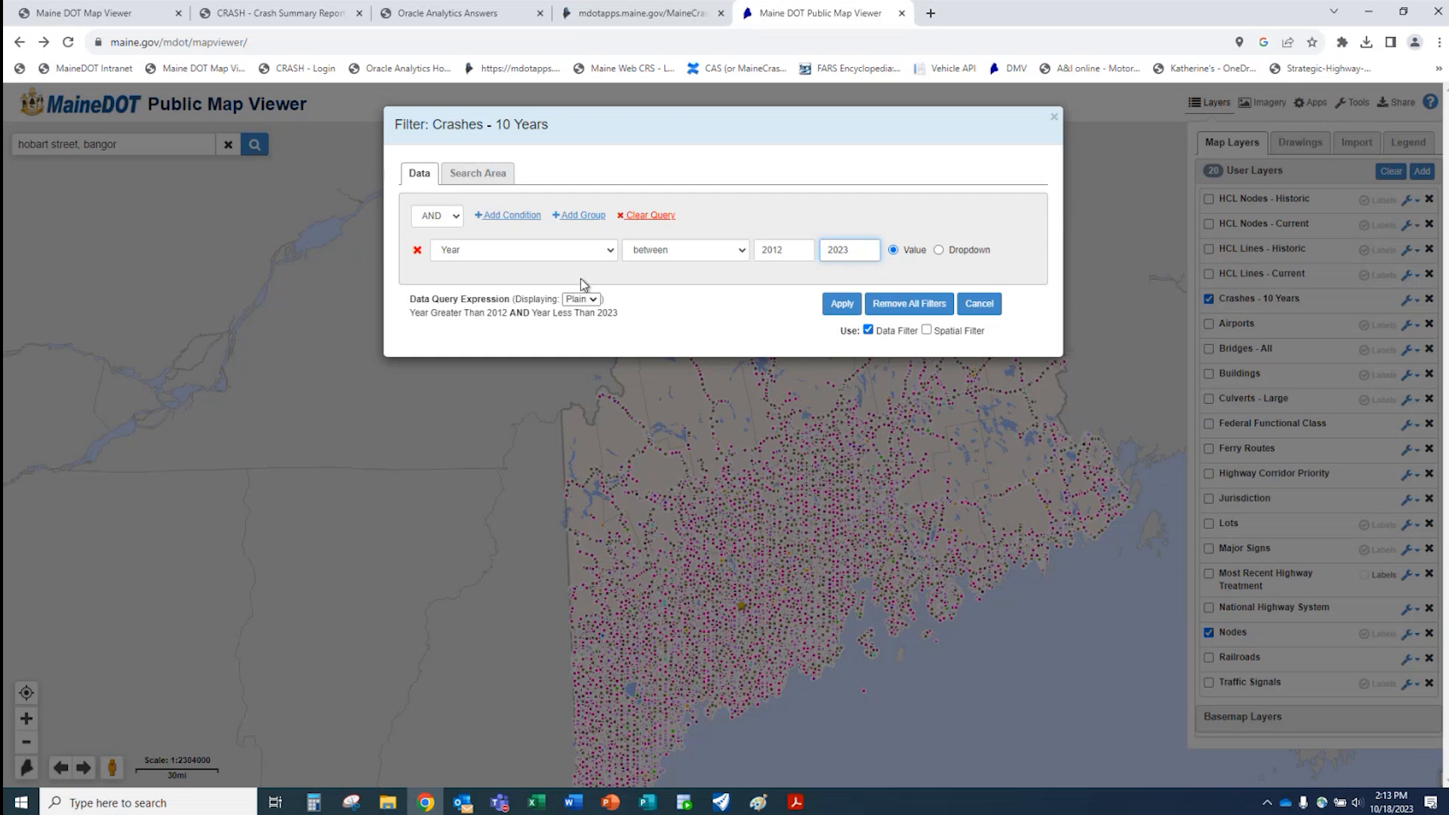
- Add a second data condition to the Crashes - 10 Years filter and choose Town Name as its field
{"action": "left_click", "coordinate": [513, 216]}
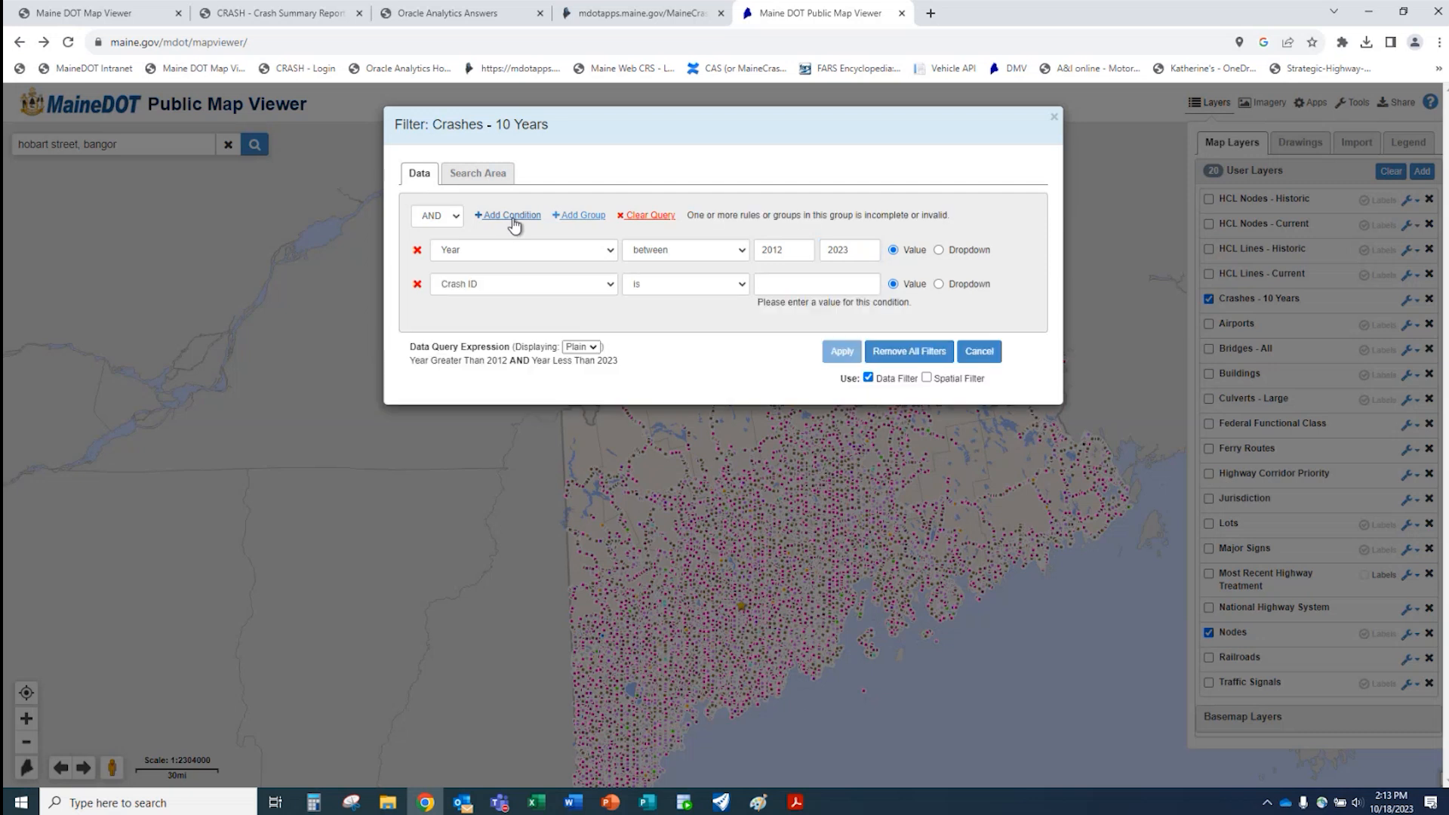
{"action": "left_click", "coordinate": [610, 290]}
{"action": "scroll", "coordinate": [534, 381], "scroll_direction": "down", "scroll_amount": 7}
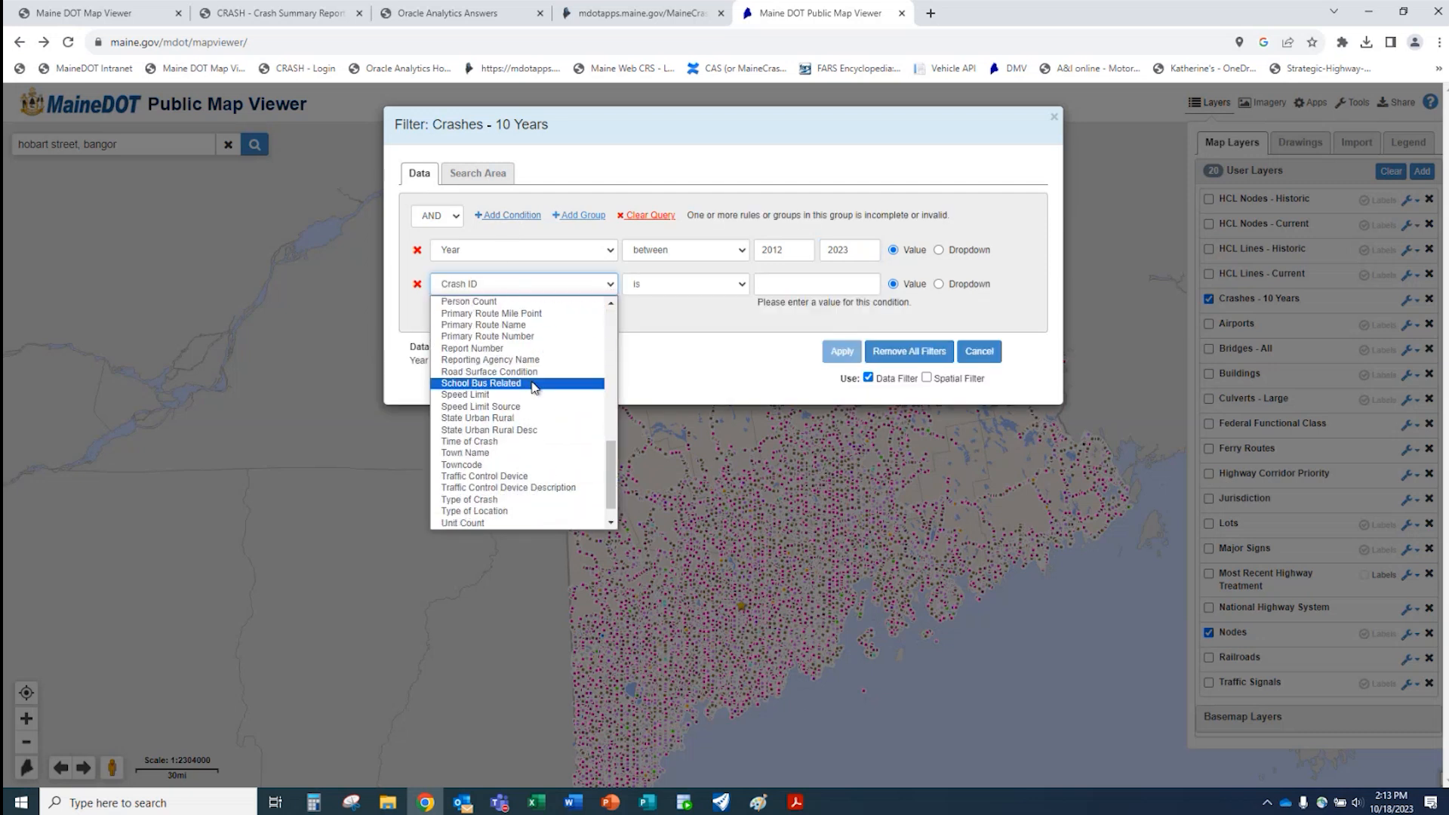
{"action": "left_click", "coordinate": [531, 453]}
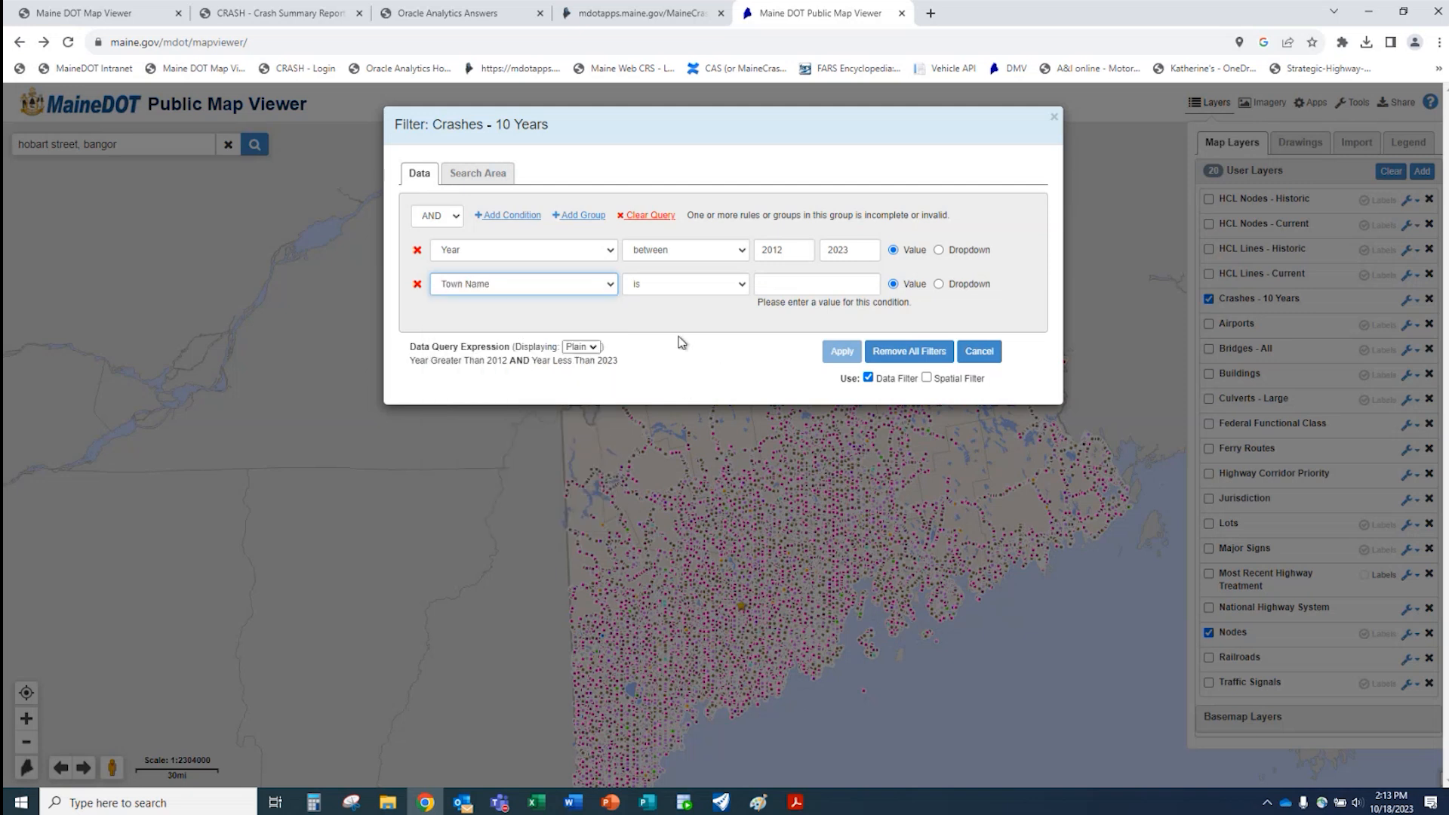
- Switch the Town Name condition to picking from the listed values and set the town to Portland
{"action": "left_click", "coordinate": [780, 284]}
{"action": "type", "text": "Portl"}
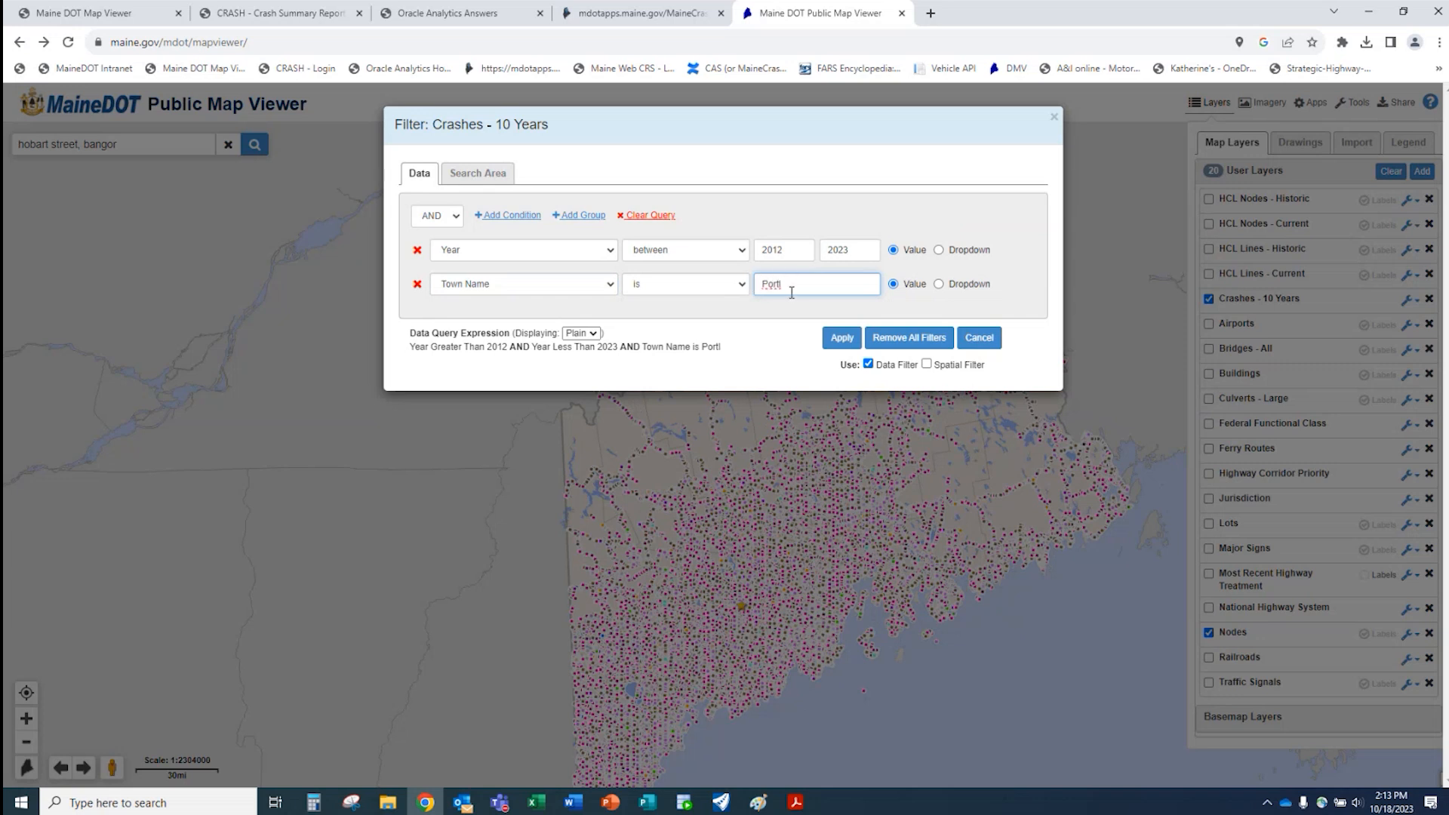
{"action": "left_click", "coordinate": [939, 284]}
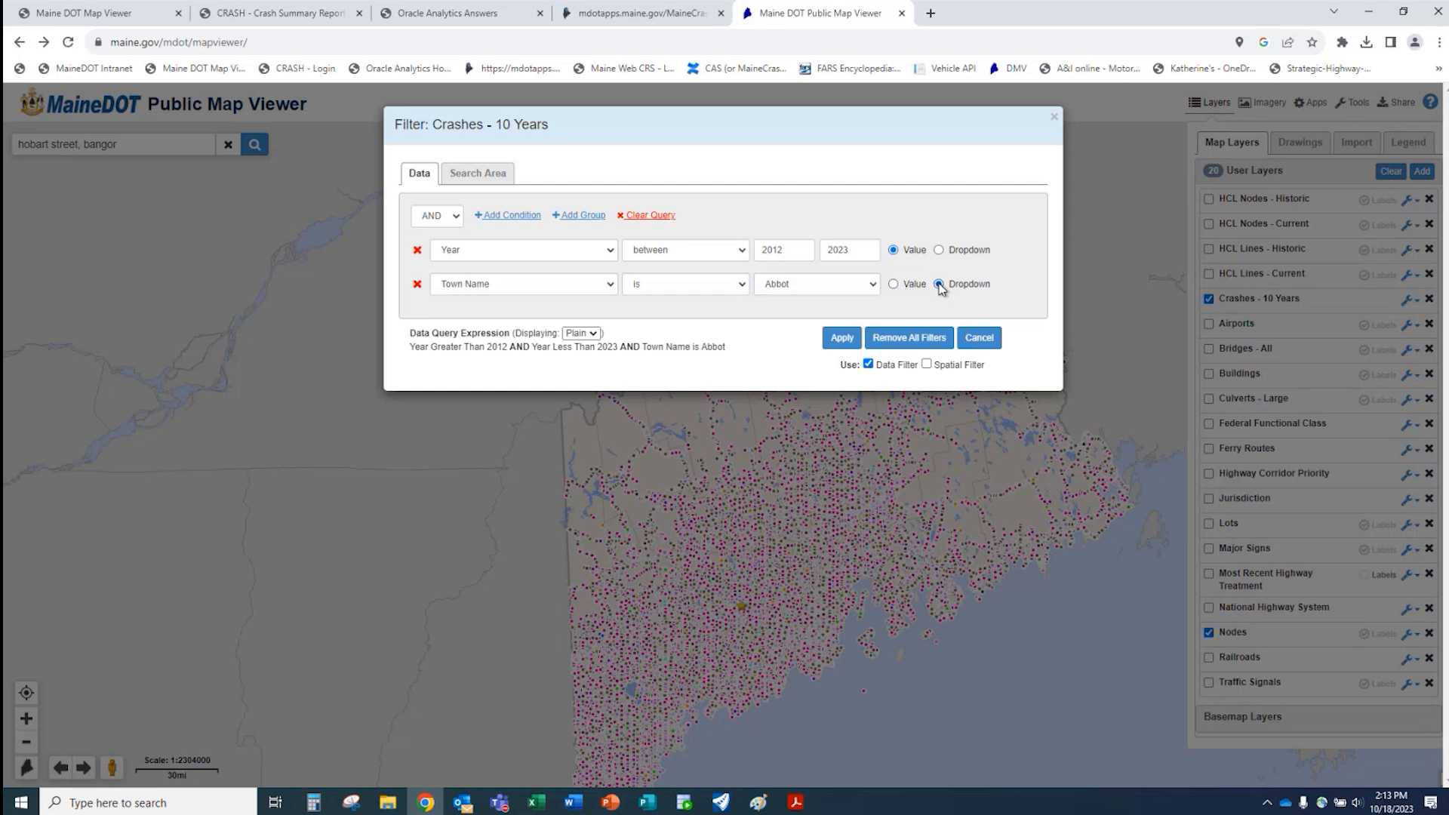
{"action": "left_click", "coordinate": [872, 284]}
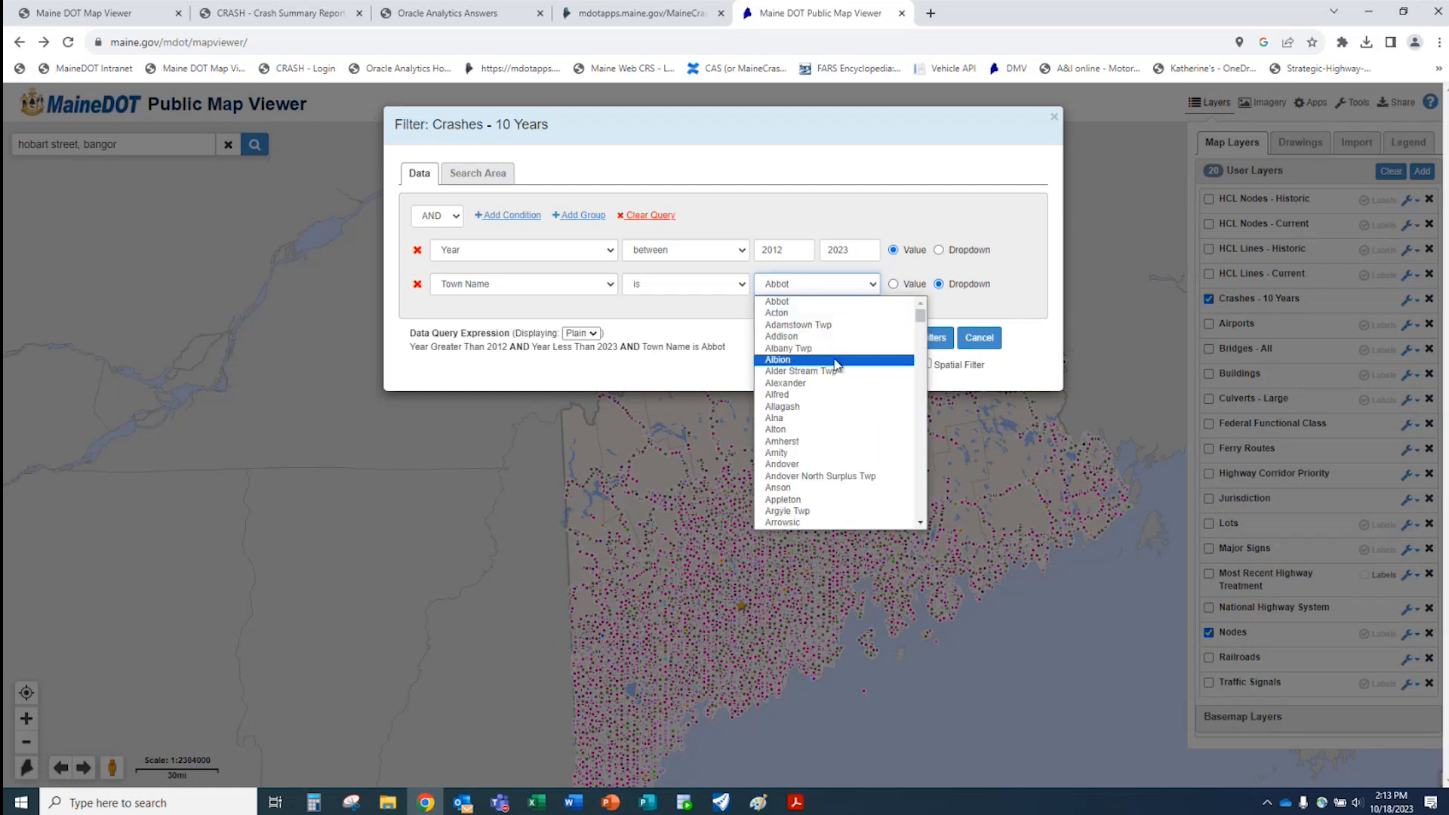
{"action": "left_click_drag", "start_coordinate": [920, 316], "coordinate": [904, 452]}
{"action": "scroll", "coordinate": [838, 457], "scroll_direction": "down", "scroll_amount": 5}
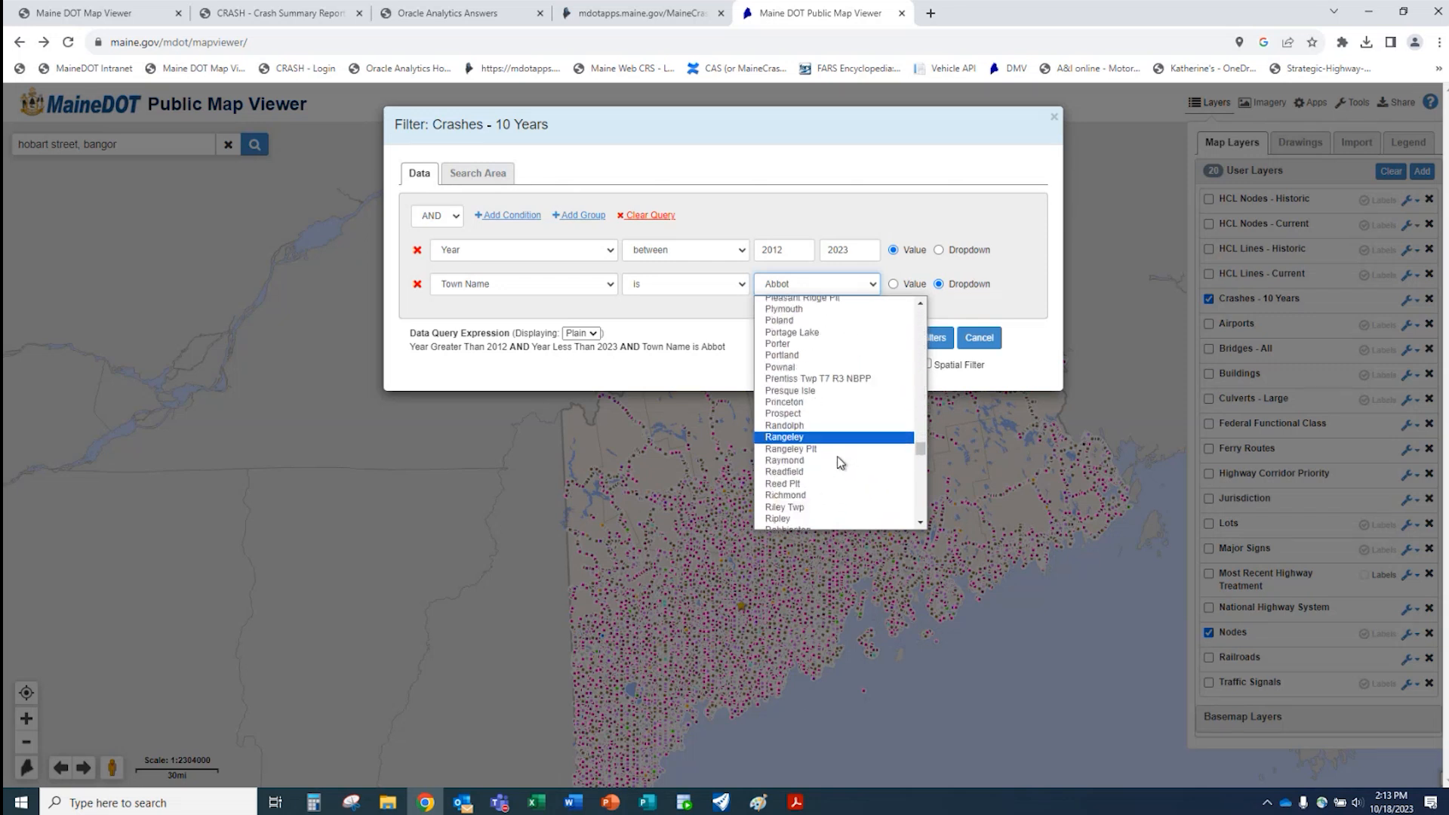
{"action": "left_click", "coordinate": [799, 360]}
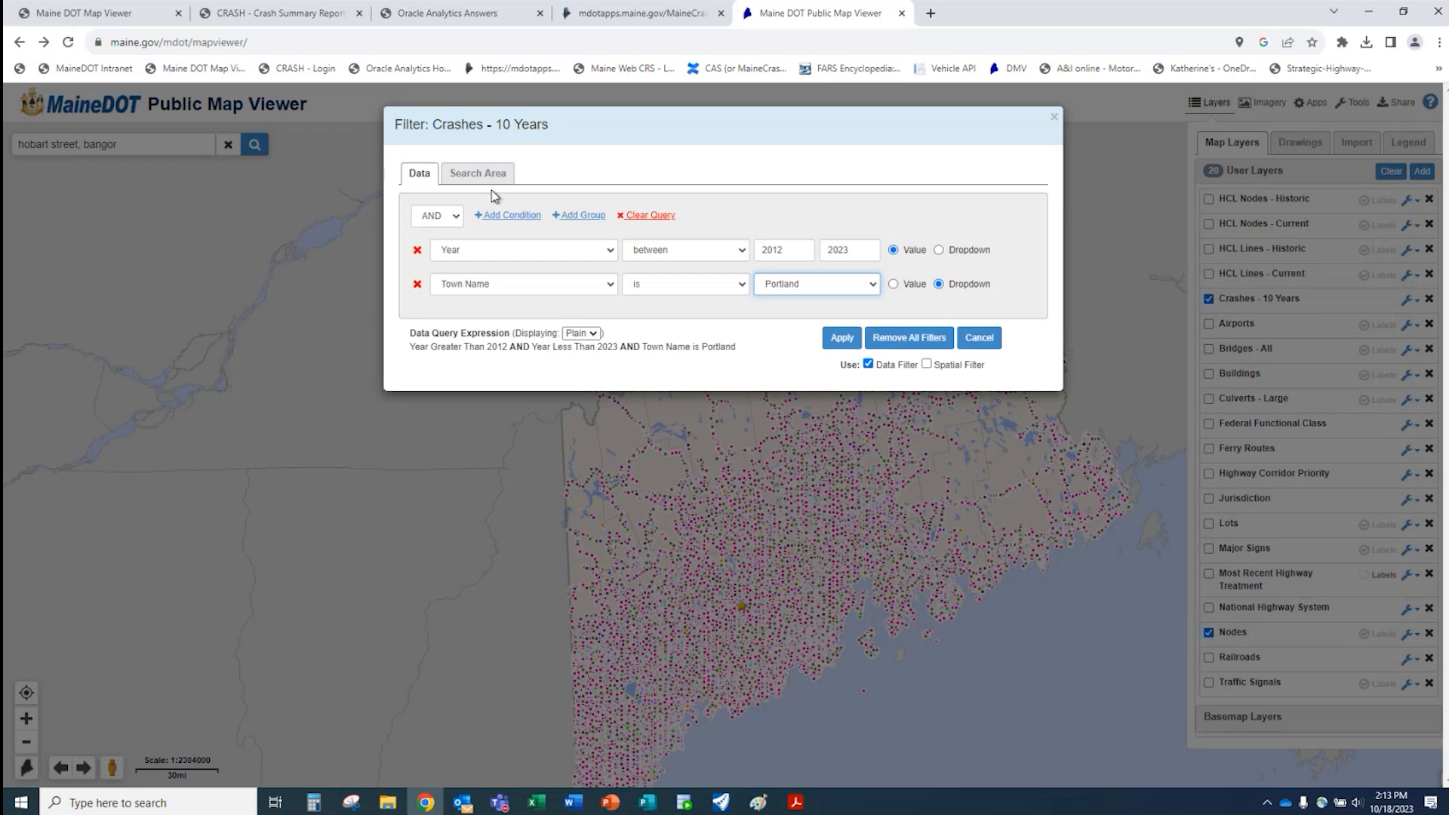
- Add a third condition requiring Type of Crash to be Pedestrians, and apply the filter
{"action": "left_click", "coordinate": [510, 216]}
{"action": "left_click", "coordinate": [605, 319]}
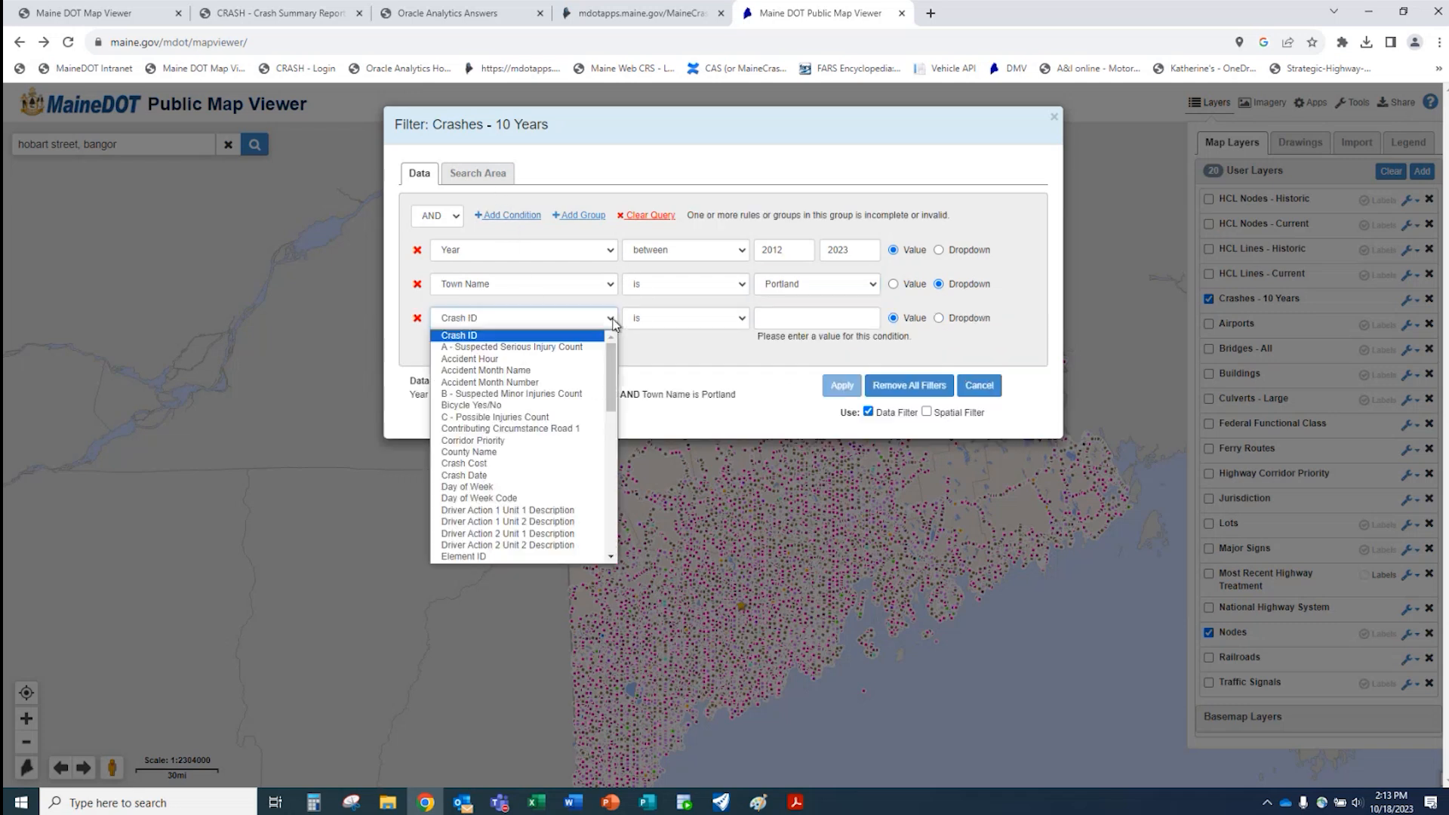
{"action": "scroll", "coordinate": [536, 438], "scroll_direction": "down", "scroll_amount": 5}
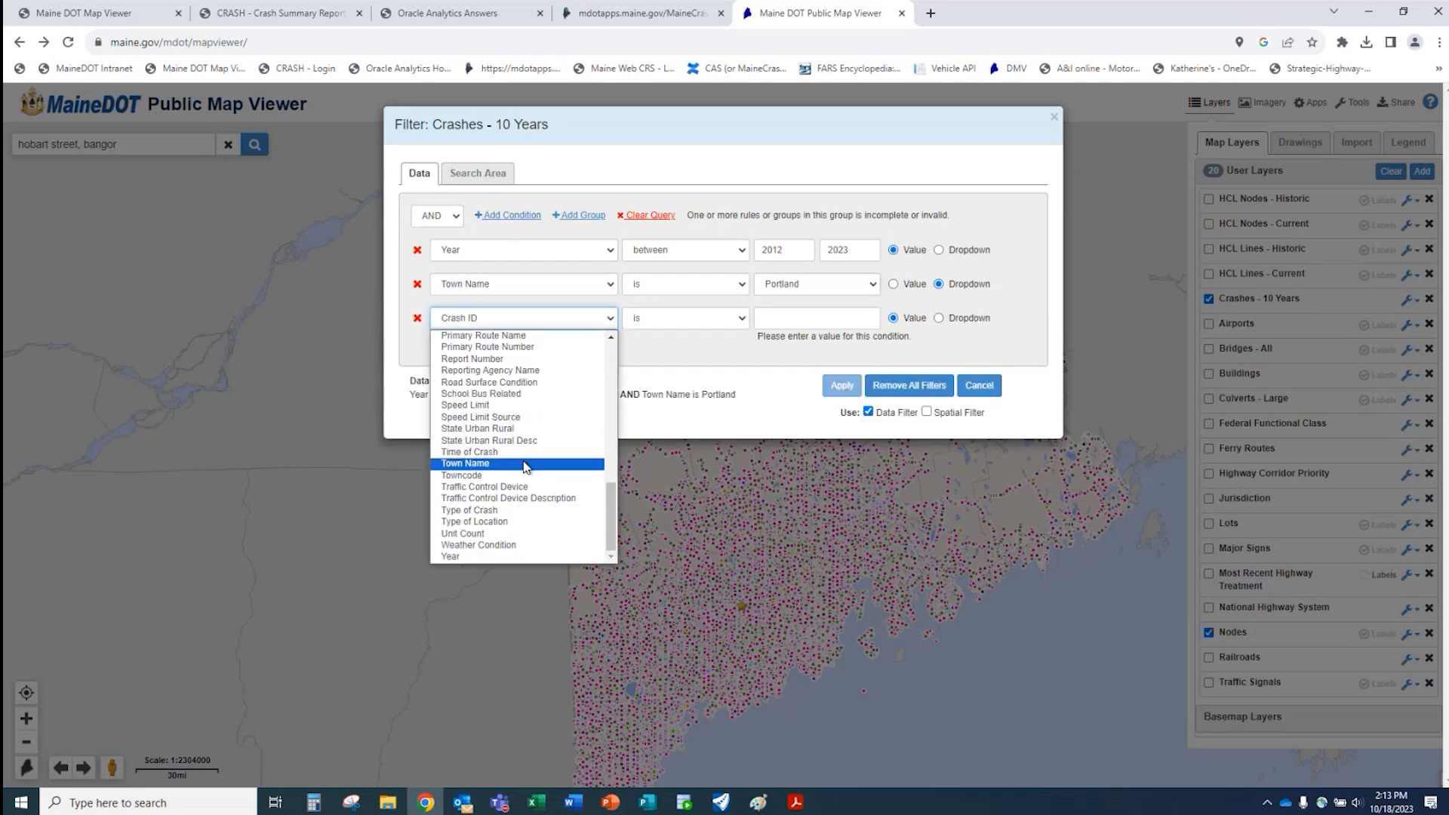
{"action": "left_click", "coordinate": [526, 510]}
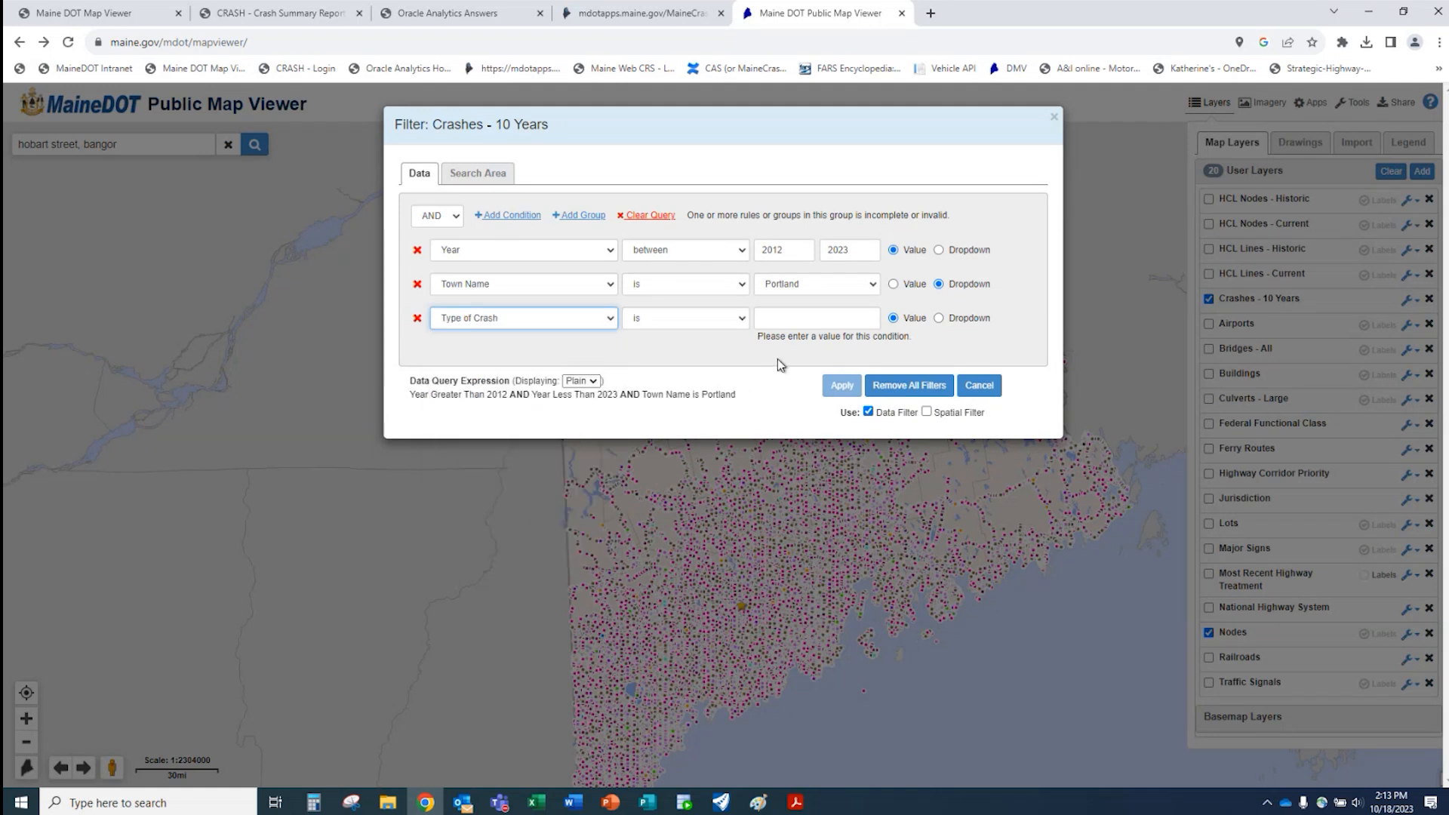
{"action": "left_click", "coordinate": [851, 319]}
{"action": "left_click", "coordinate": [939, 318]}
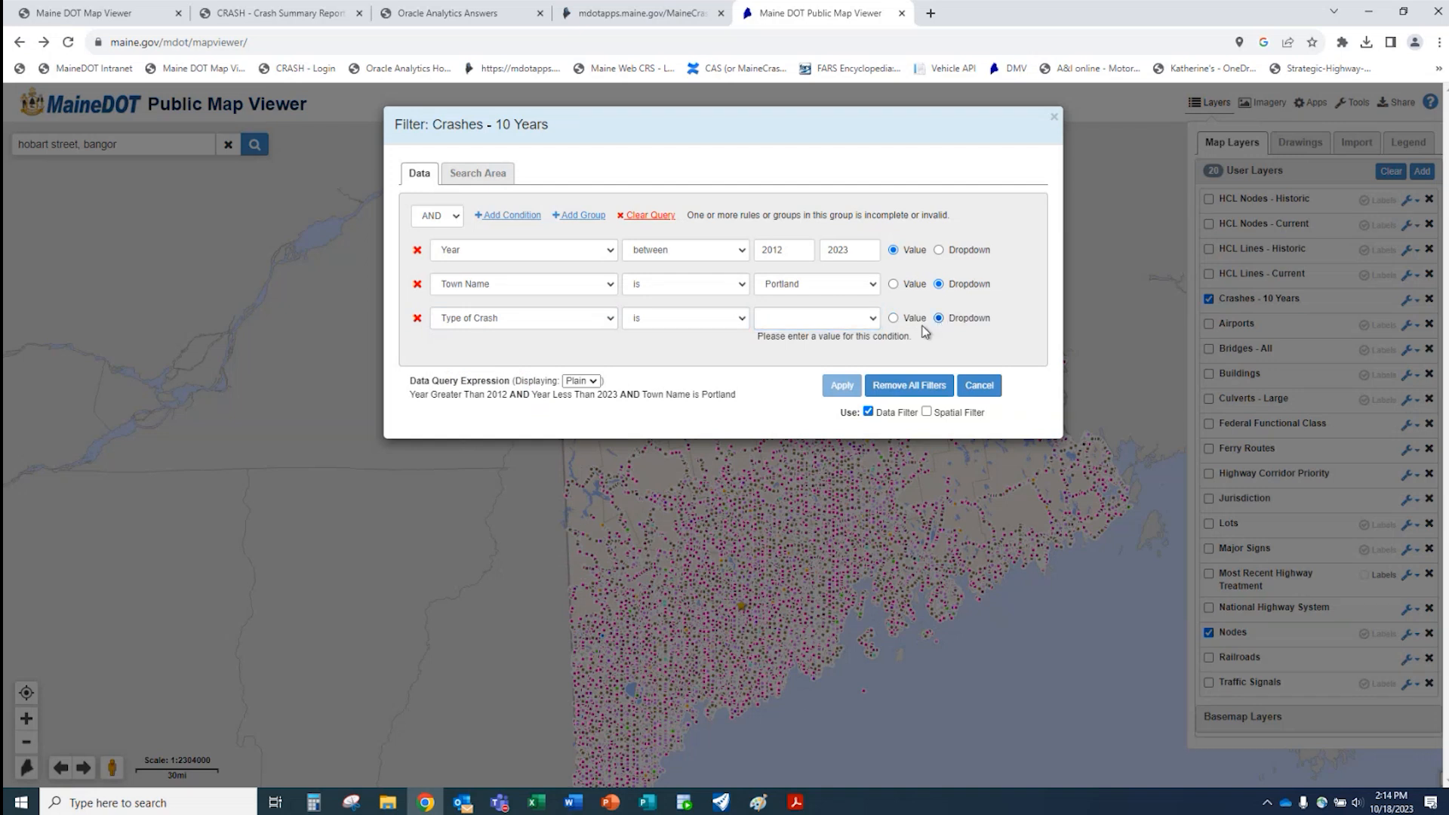
{"action": "left_click", "coordinate": [873, 320]}
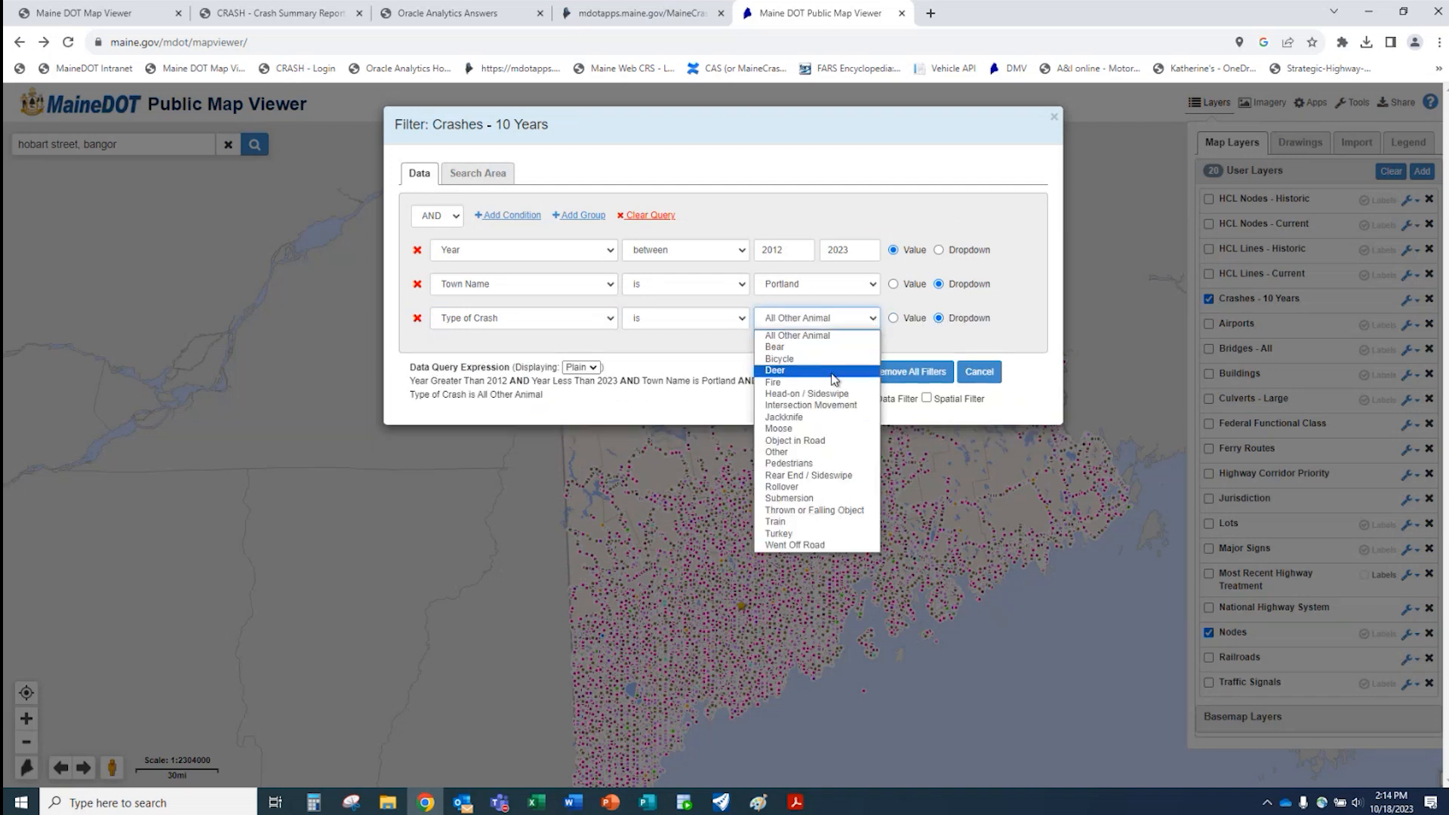
{"action": "left_click", "coordinate": [816, 462]}
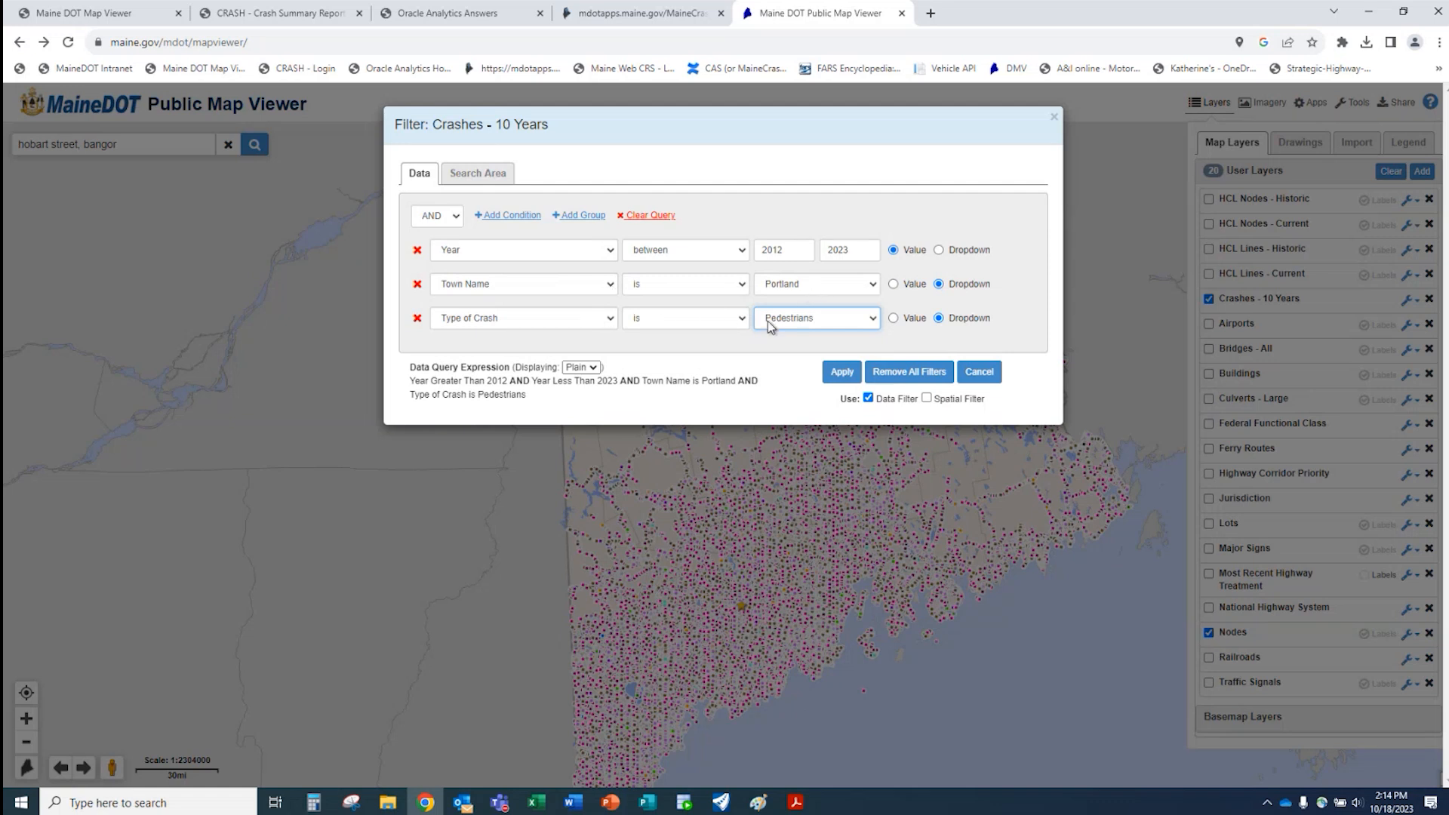
{"action": "left_click", "coordinate": [842, 374]}
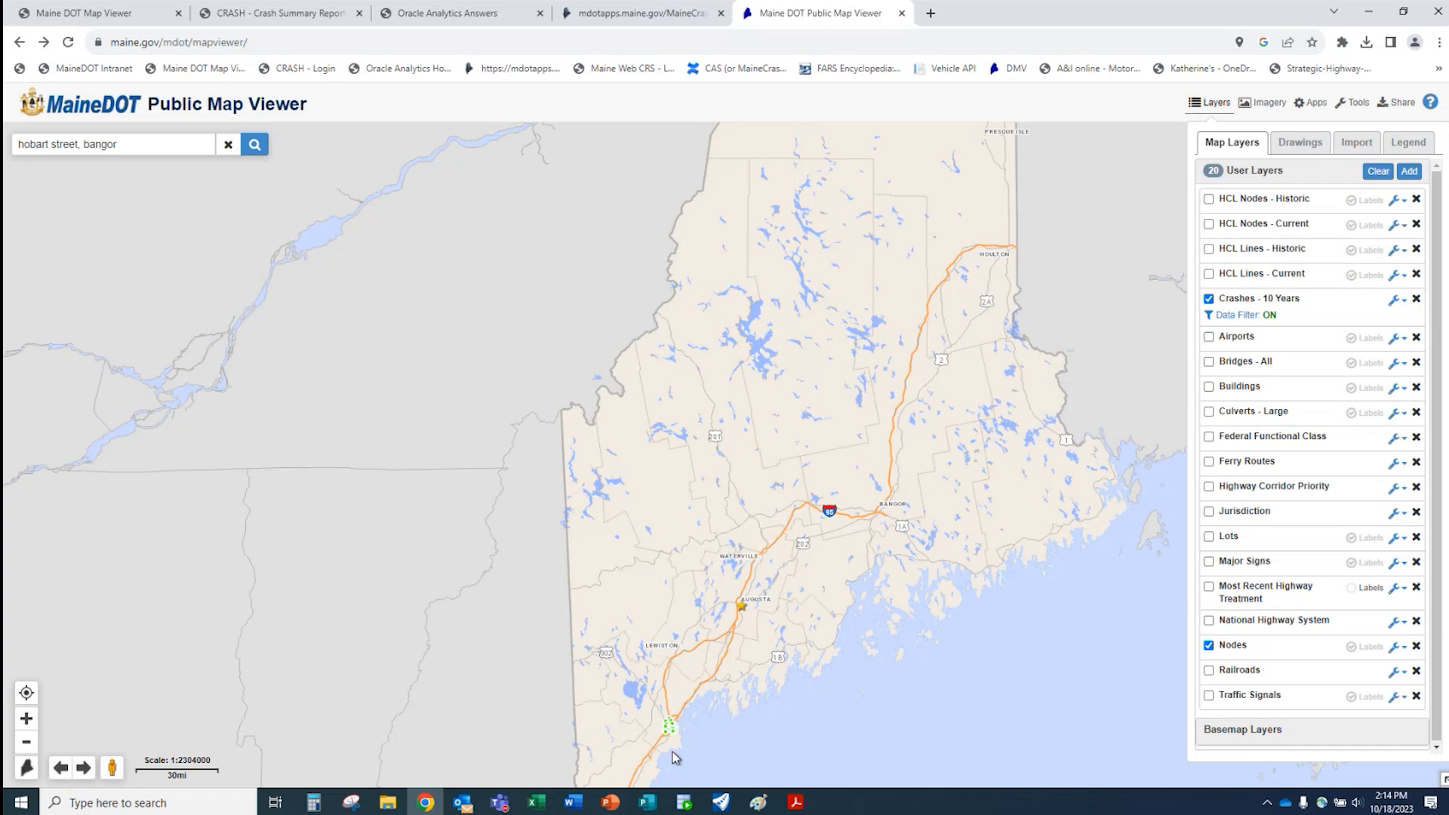
- Examine the filtered crashes around Portland and hide the Nodes layer
{"action": "scroll", "coordinate": [674, 756], "scroll_direction": "up", "scroll_amount": 3}
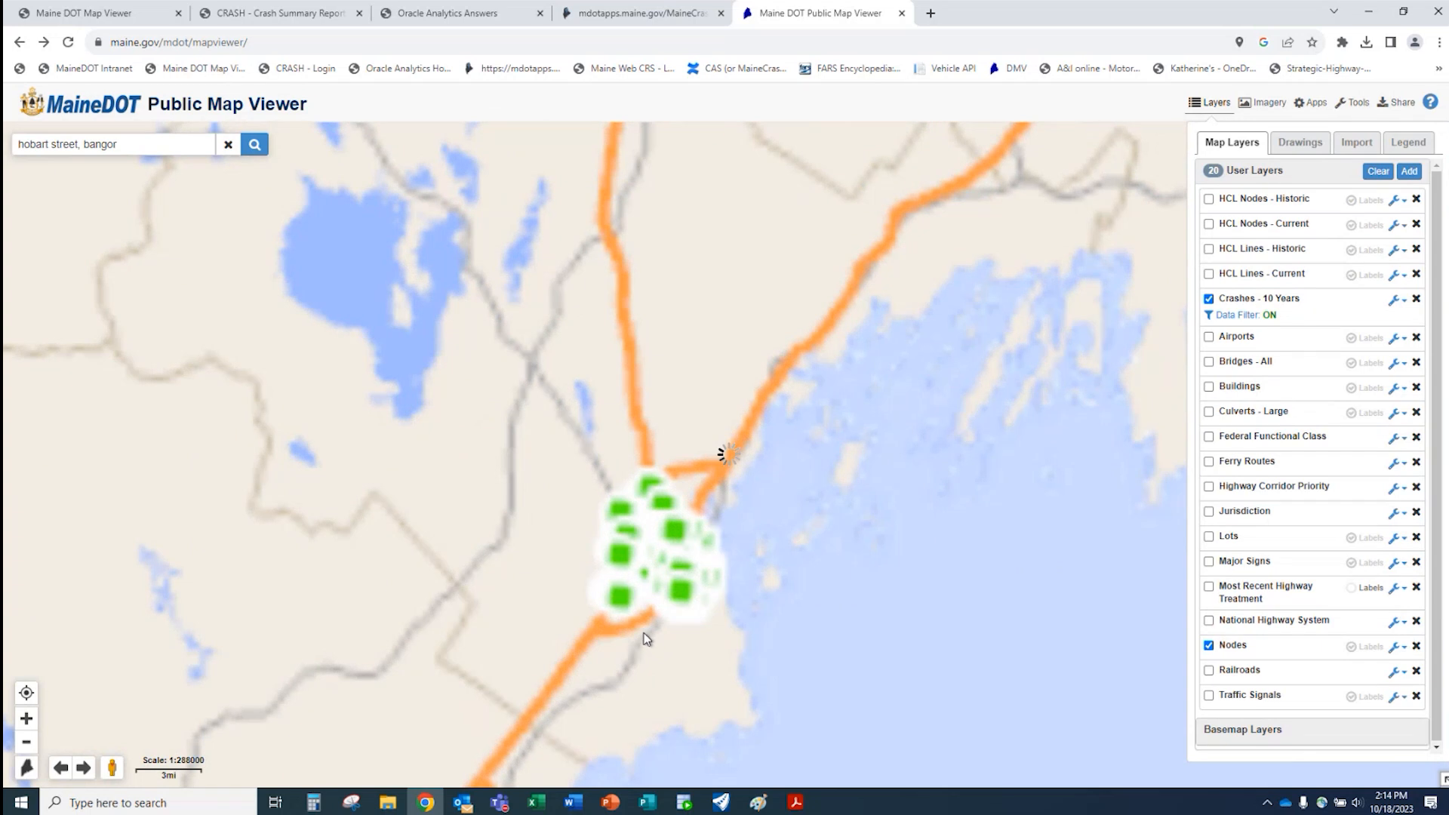
{"action": "scroll", "coordinate": [663, 600], "scroll_direction": "up", "scroll_amount": 2}
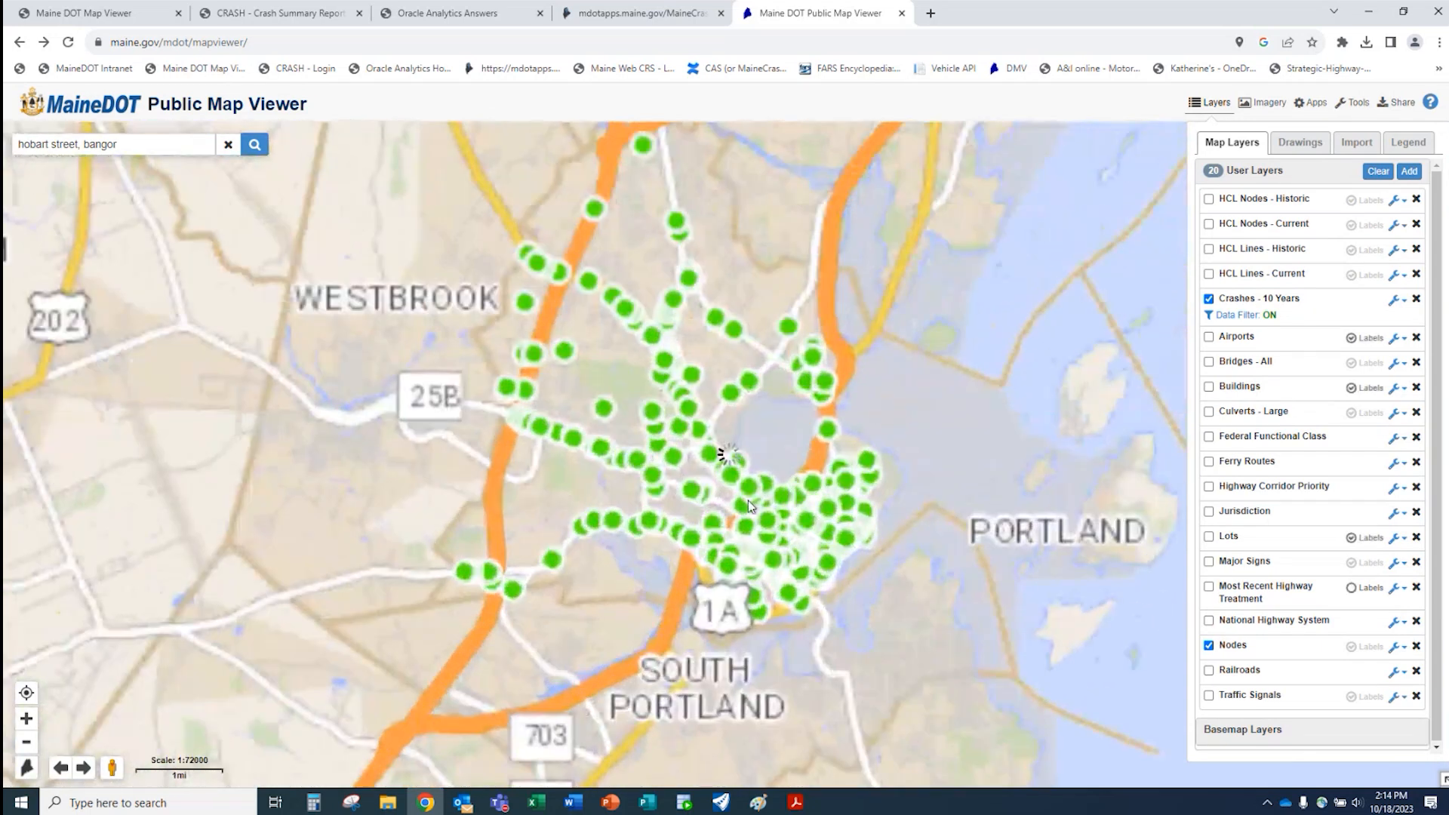
{"action": "left_click_drag", "start_coordinate": [732, 475], "coordinate": [708, 536]}
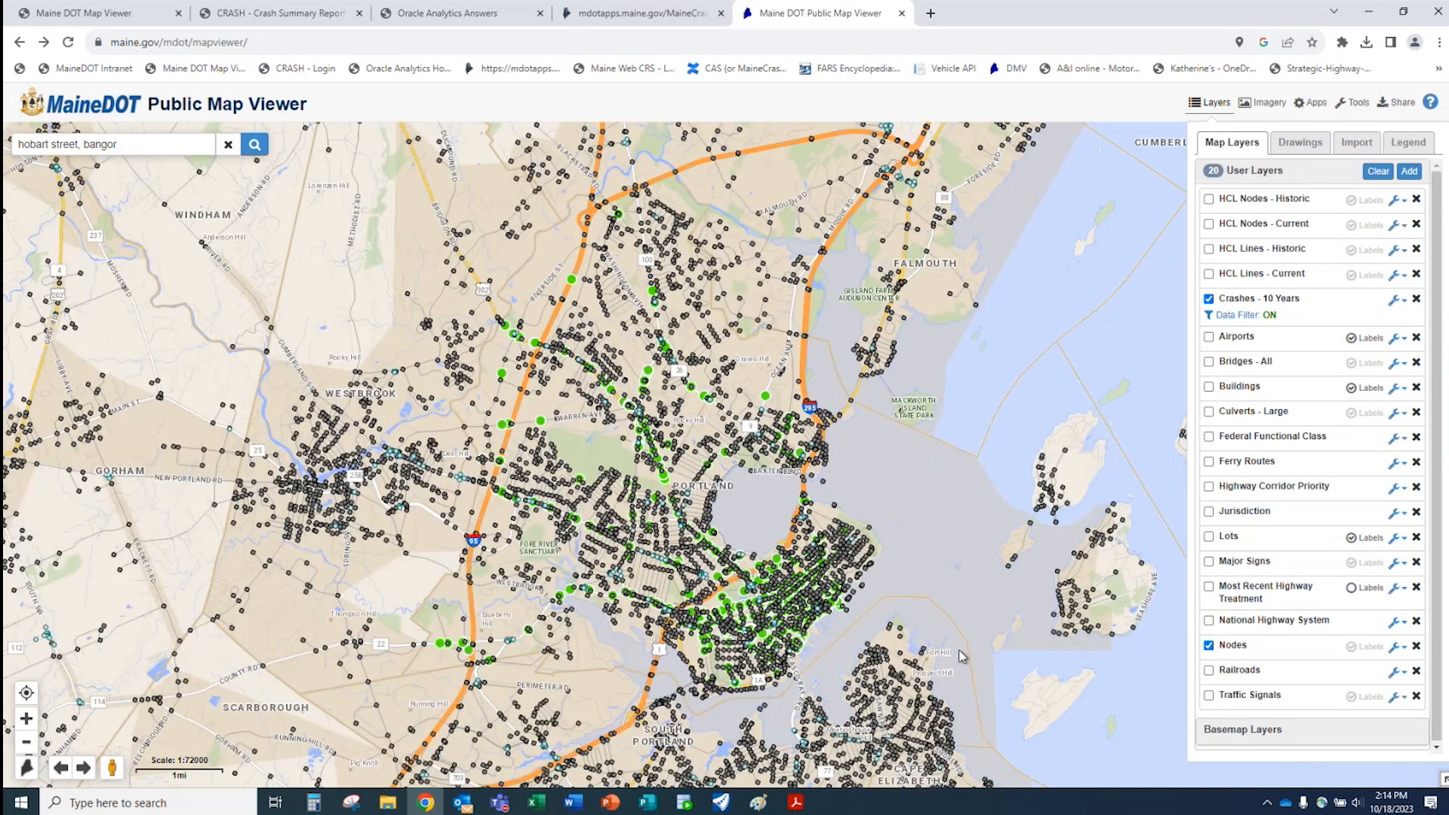
{"action": "left_click", "coordinate": [1208, 646]}
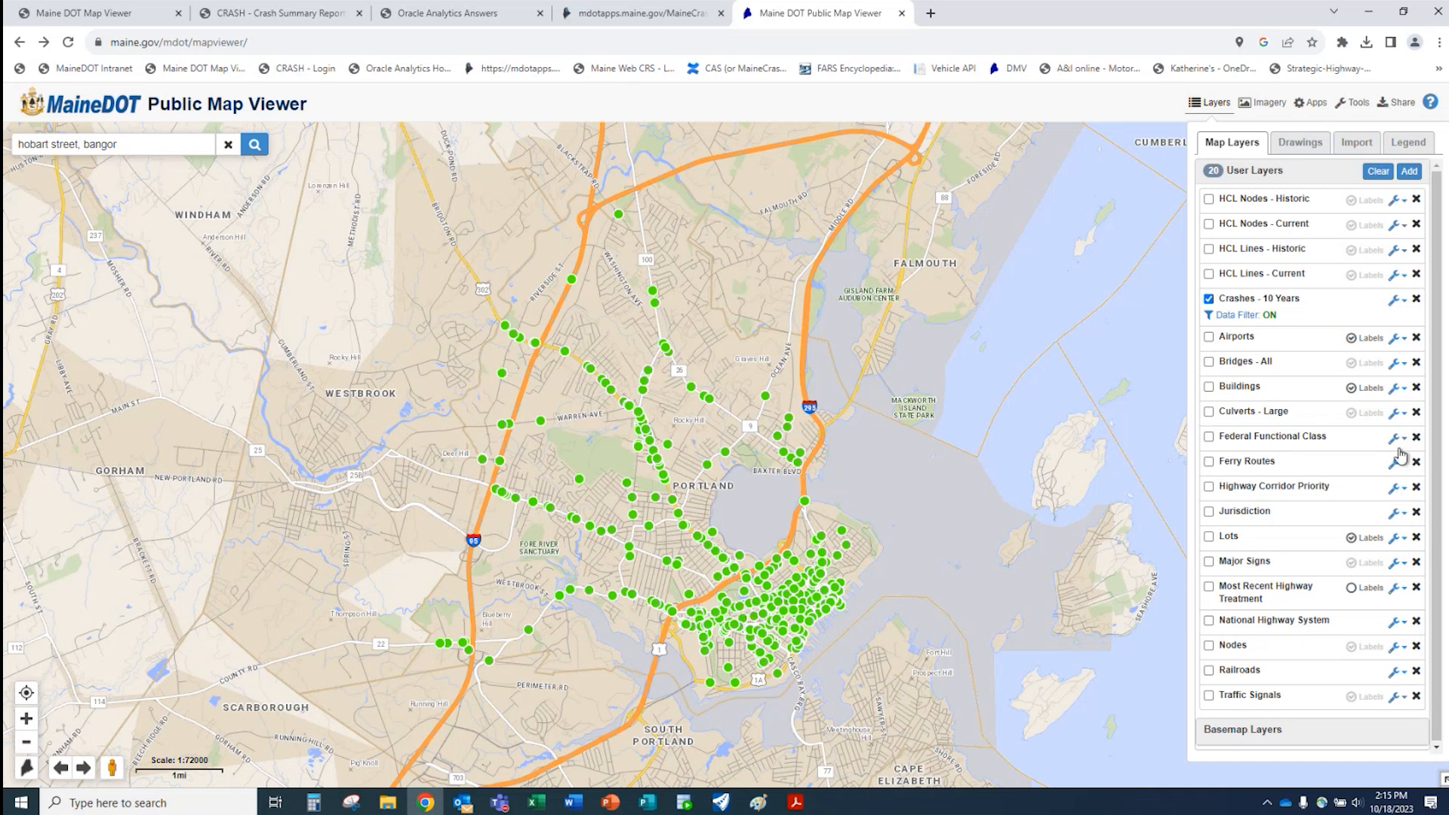
- Open the data table of the Crashes - 10 Years layer and refresh it to match the filter
{"action": "left_click", "coordinate": [1396, 300]}
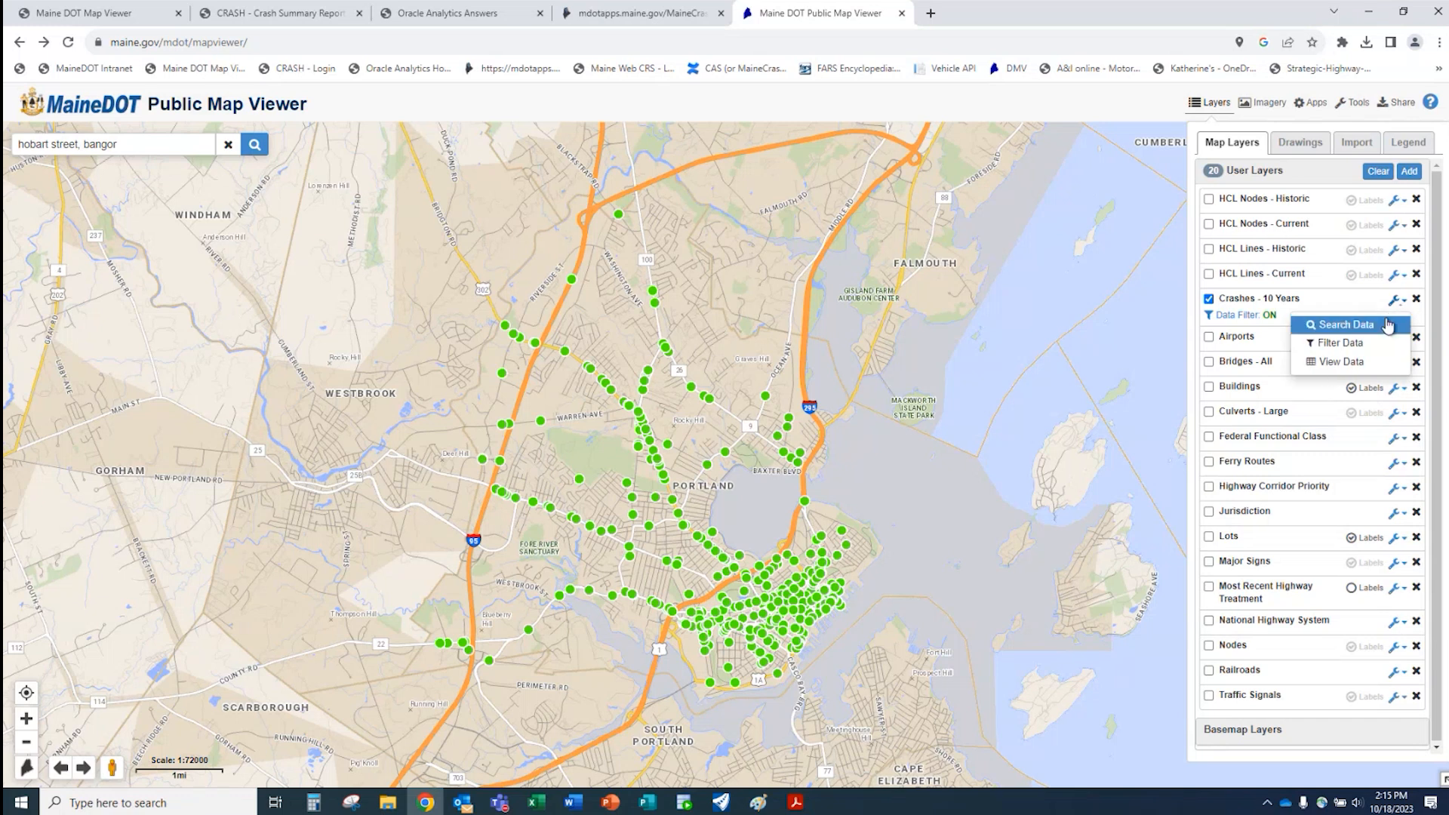
{"action": "left_click", "coordinate": [1363, 363]}
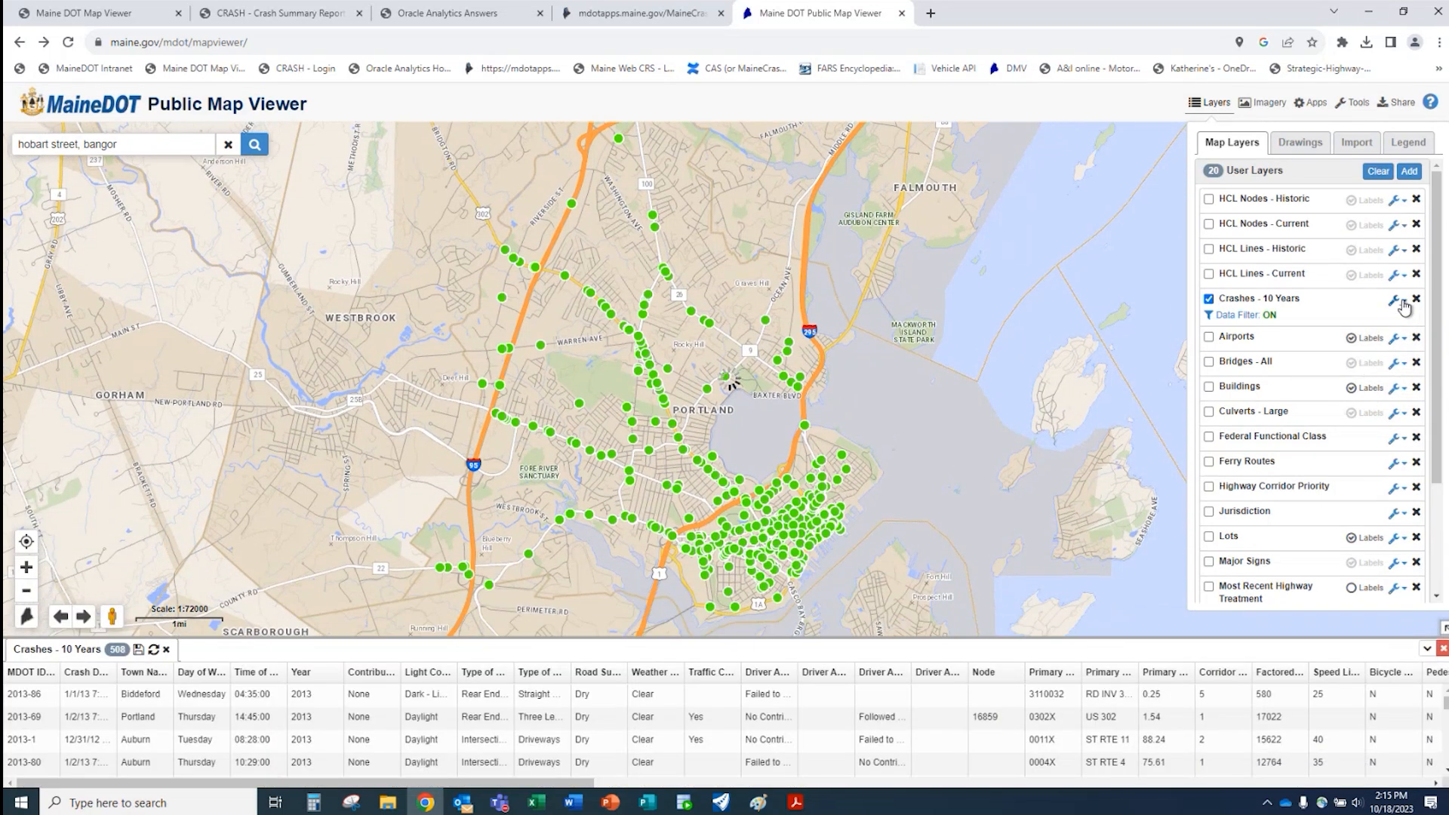
{"action": "left_click", "coordinate": [1404, 305]}
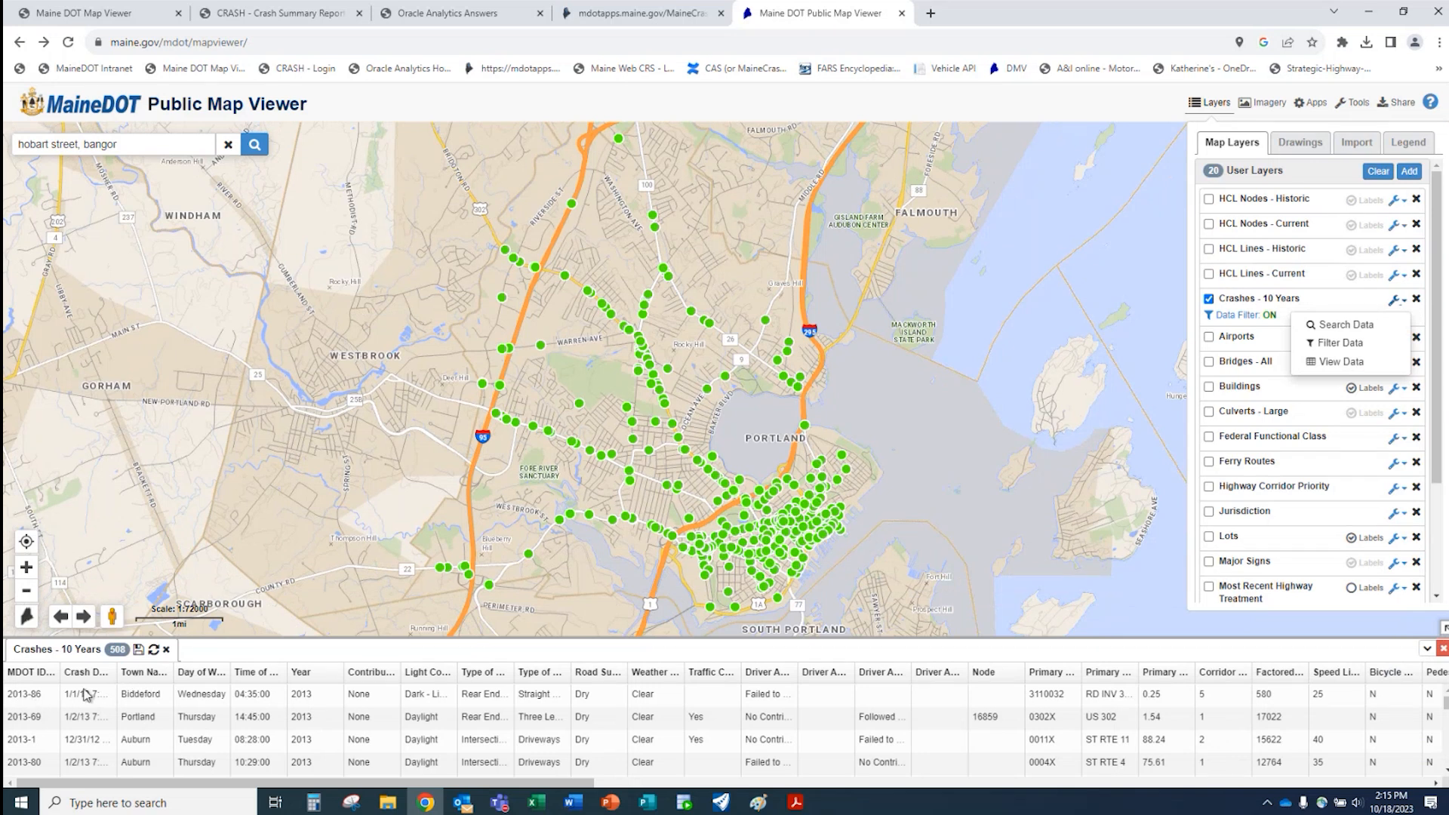
{"action": "left_click", "coordinate": [155, 650]}
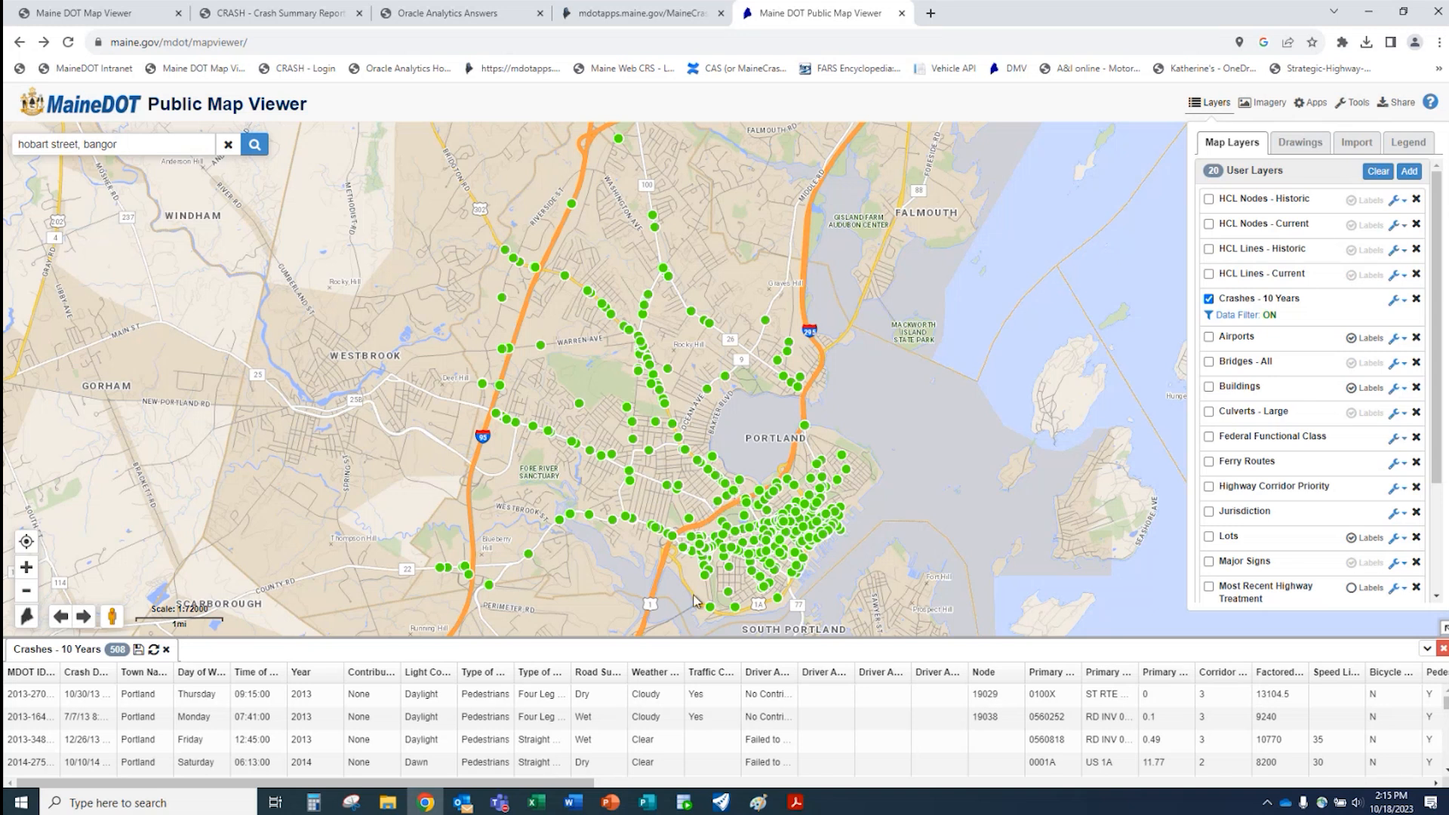
- Export the filtered crash table to Excel, download the file and open Crashes - 10 Years.xls
{"action": "left_click", "coordinate": [139, 651]}
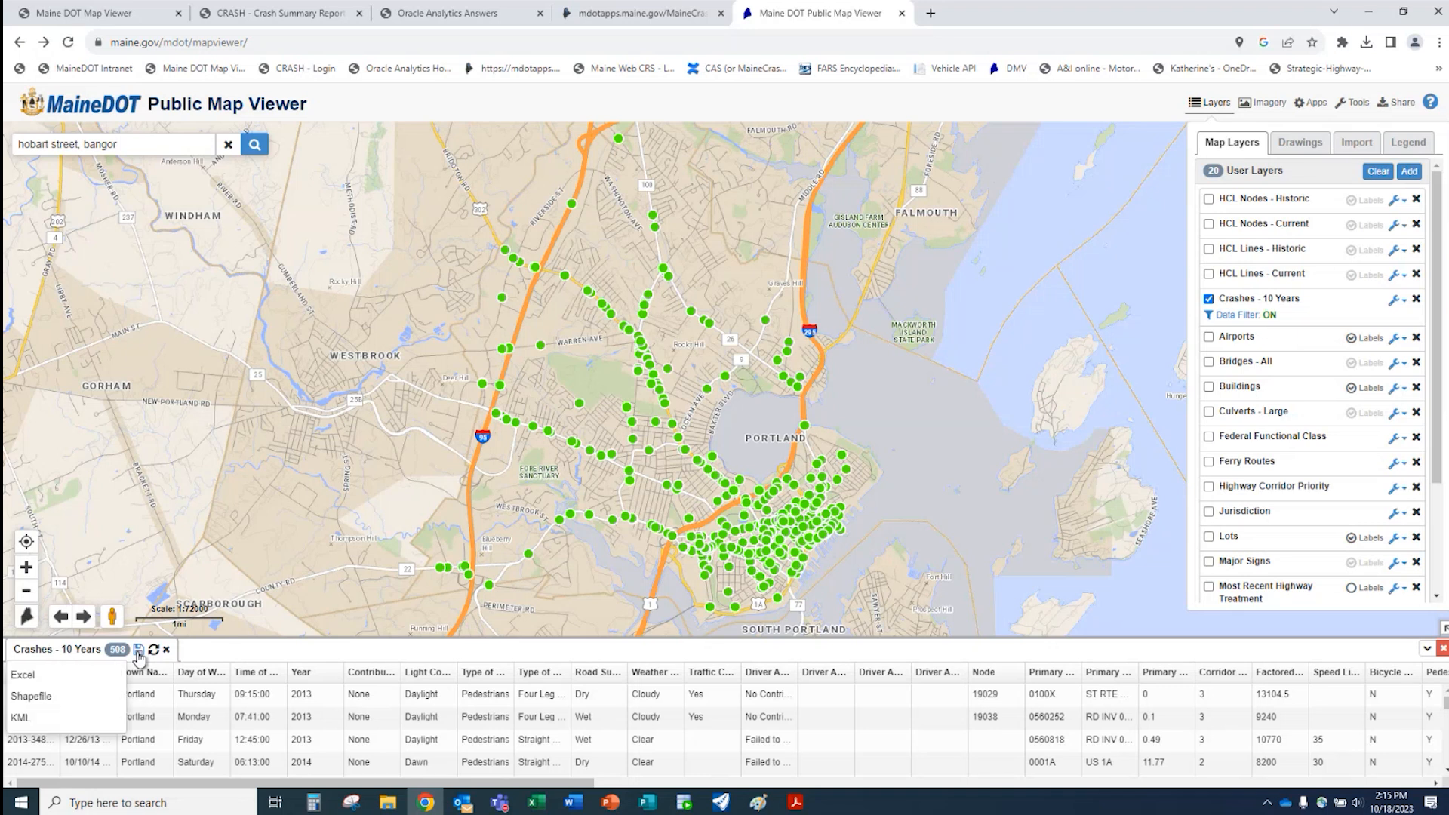
{"action": "left_click", "coordinate": [71, 682]}
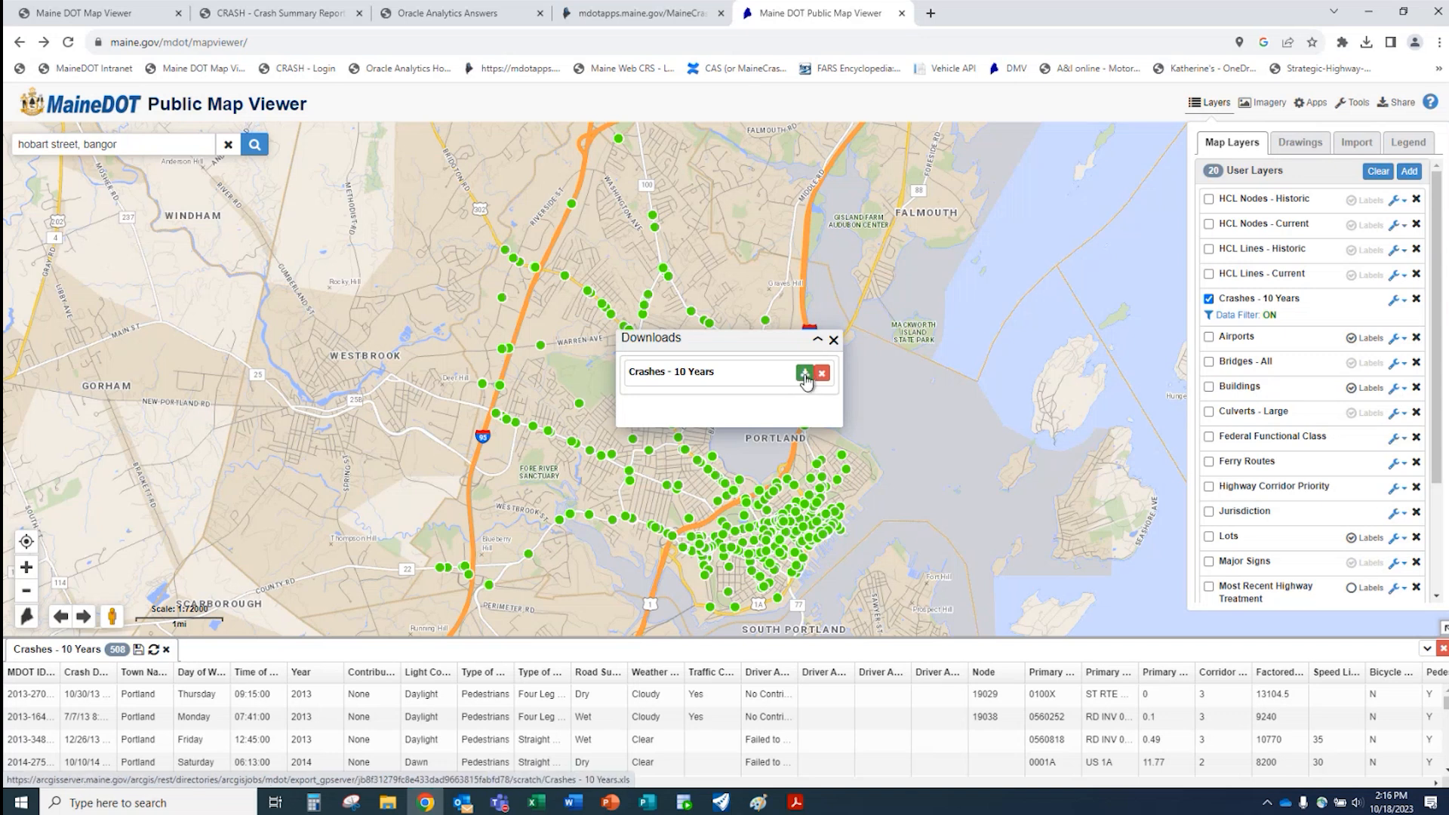
{"action": "left_click", "coordinate": [805, 375]}
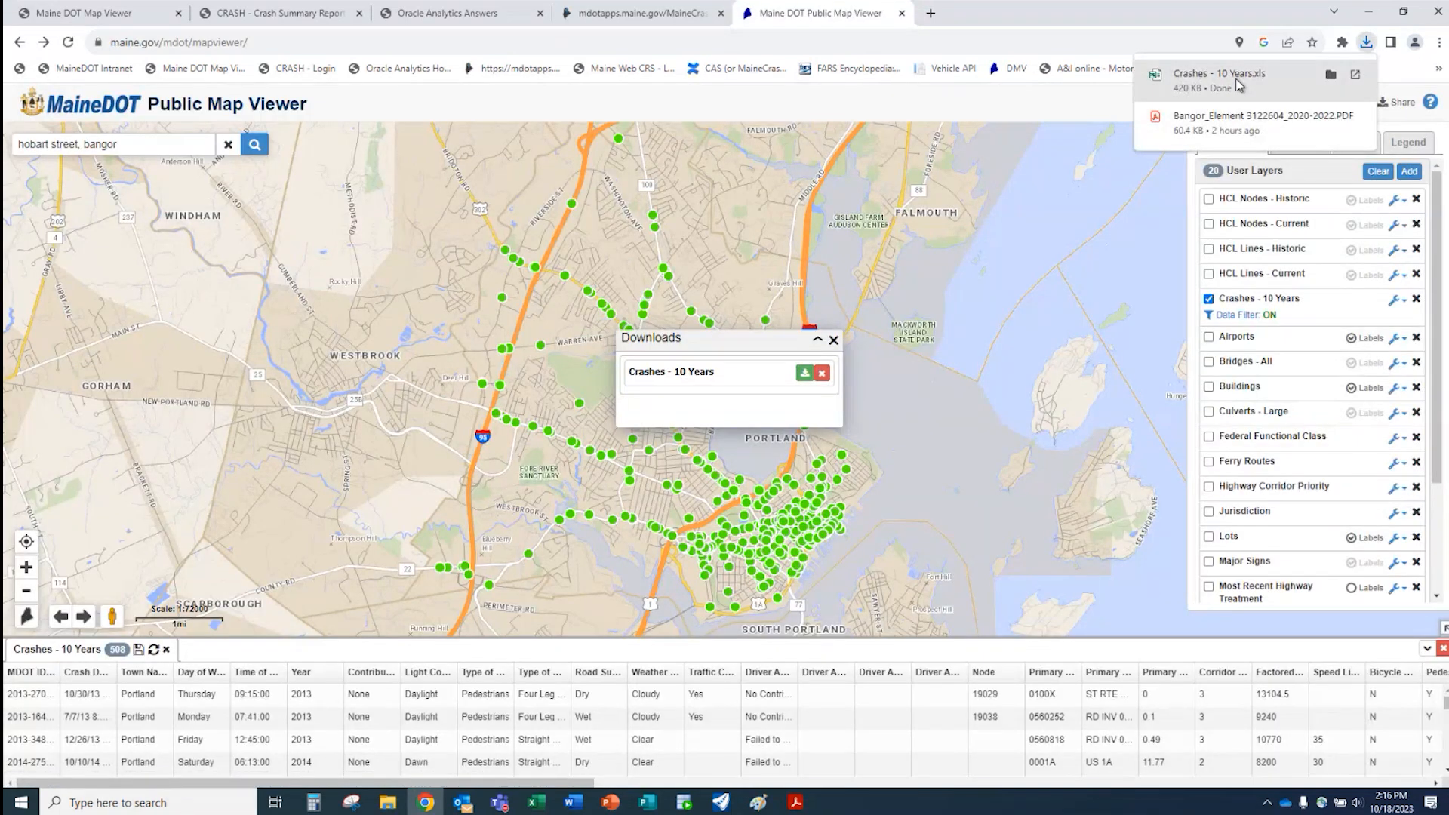
{"action": "left_click", "coordinate": [1240, 79]}
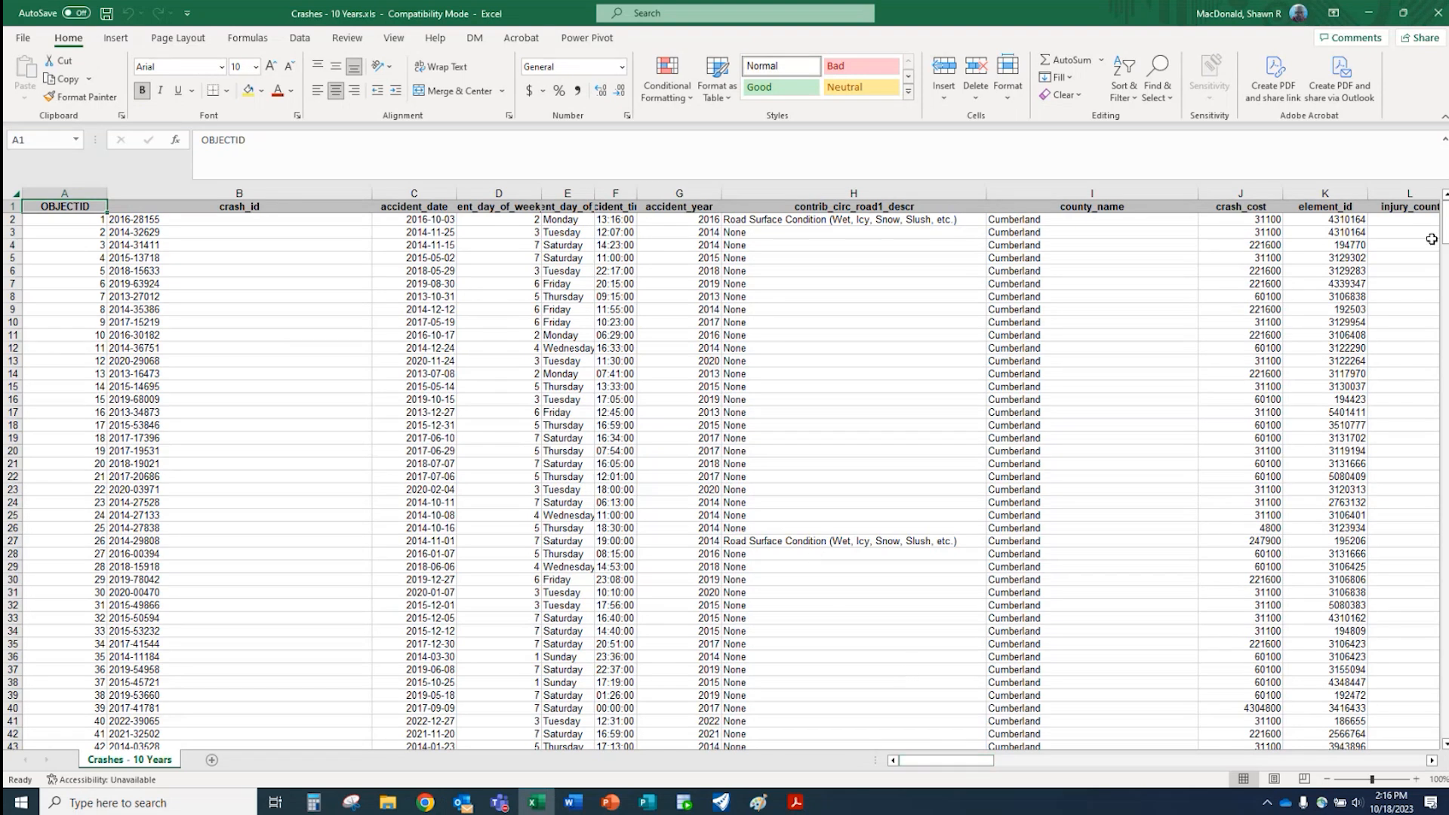
- Look through the columns of the exported crash spreadsheet, including location, weather, route, coordinates and town name
{"action": "mouse_move", "coordinate": [1444, 226]}
{"action": "left_mouse_down"}
{"action": "mouse_move", "coordinate": [1444, 677]}
{"action": "mouse_move", "coordinate": [1443, 219]}
{"action": "left_mouse_up"}
{"action": "left_click_drag", "start_coordinate": [942, 765], "coordinate": [1185, 763]}
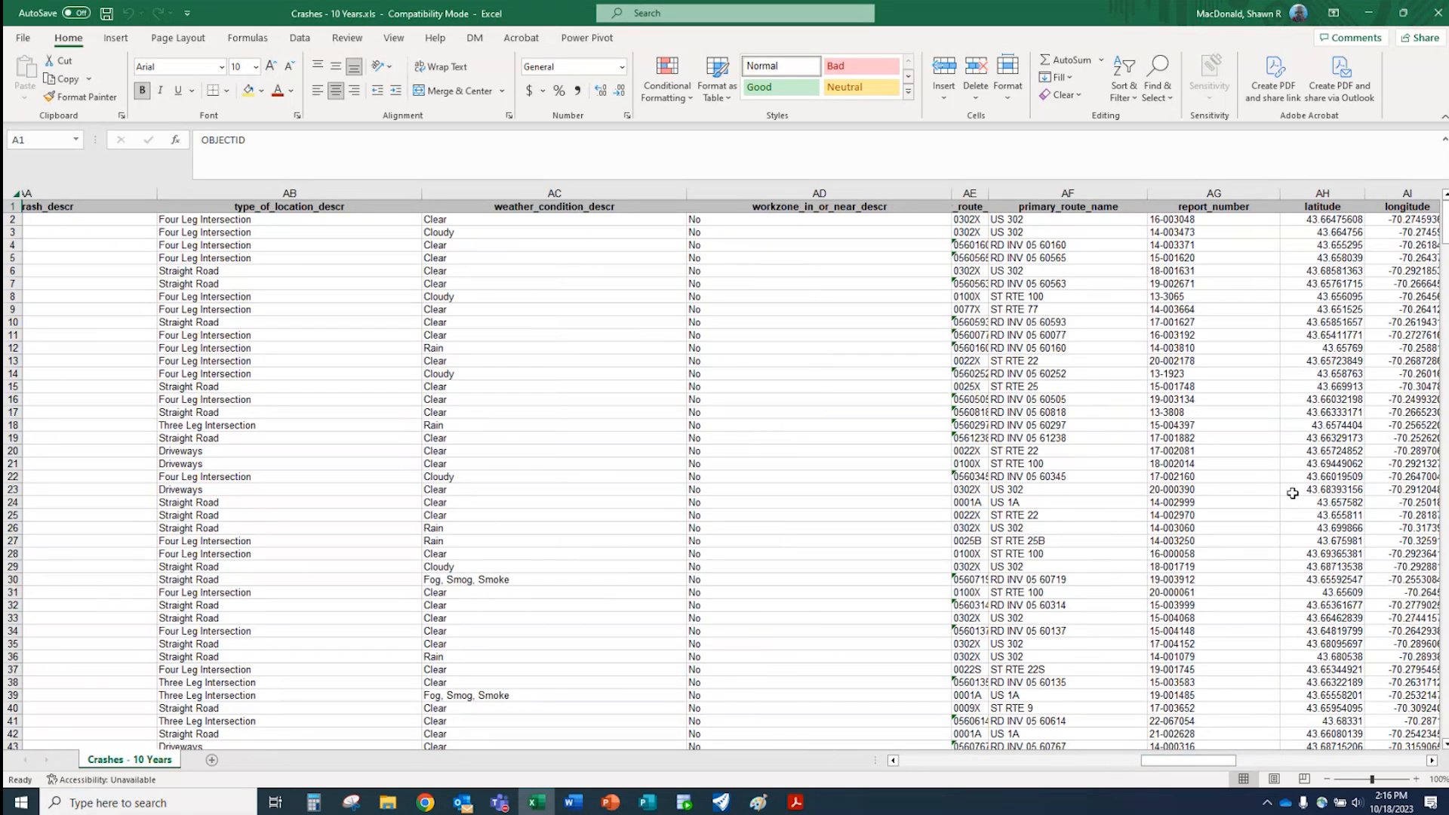
{"action": "left_click", "coordinate": [1432, 760]}
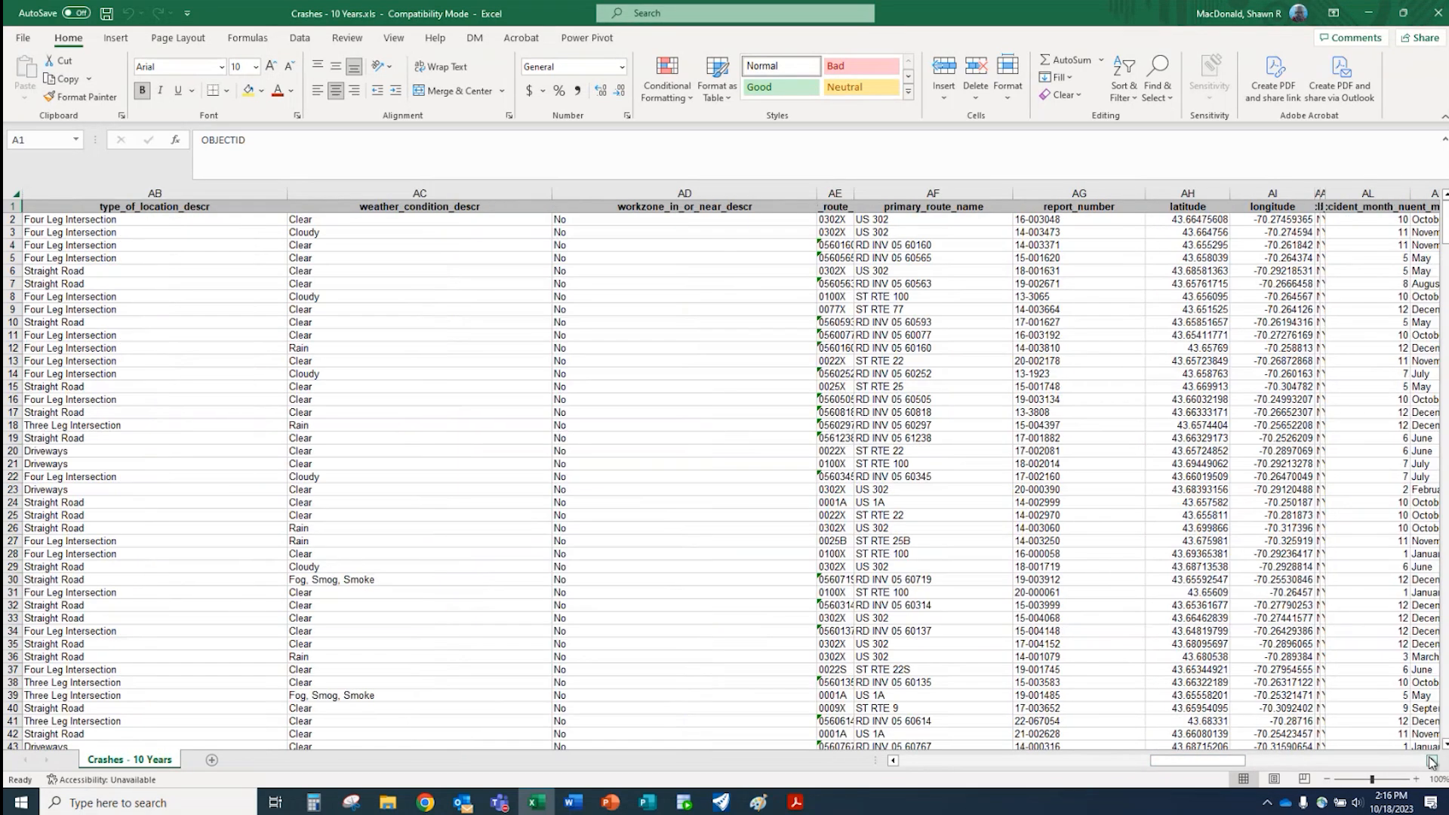
{"action": "left_click", "coordinate": [1432, 760]}
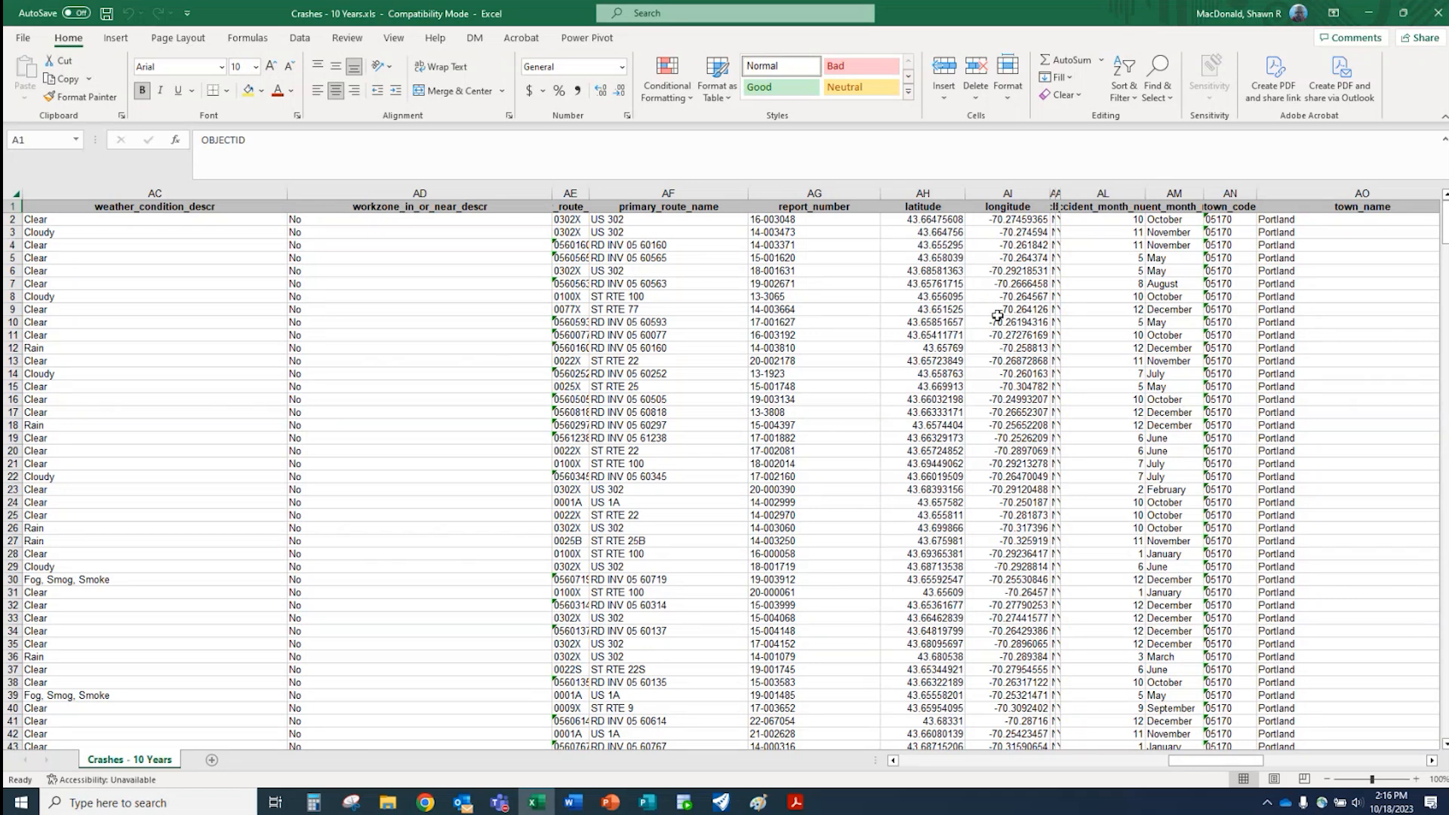
- Return to the Public Map Viewer, remove the finished crash download and close the data table
{"action": "key", "text": "alt+Tab"}
{"action": "left_click", "coordinate": [822, 379]}
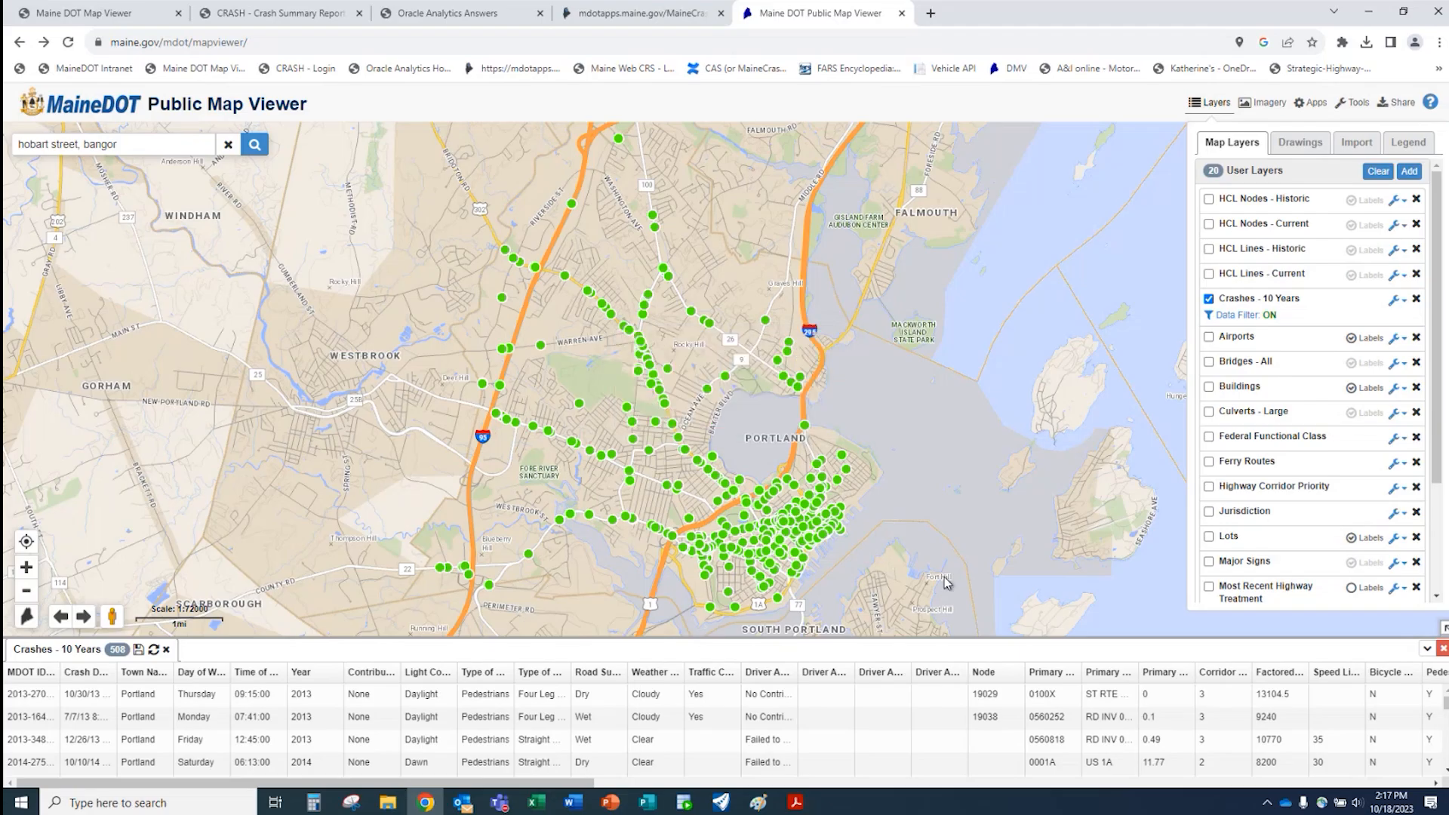
{"action": "left_click", "coordinate": [1442, 650]}
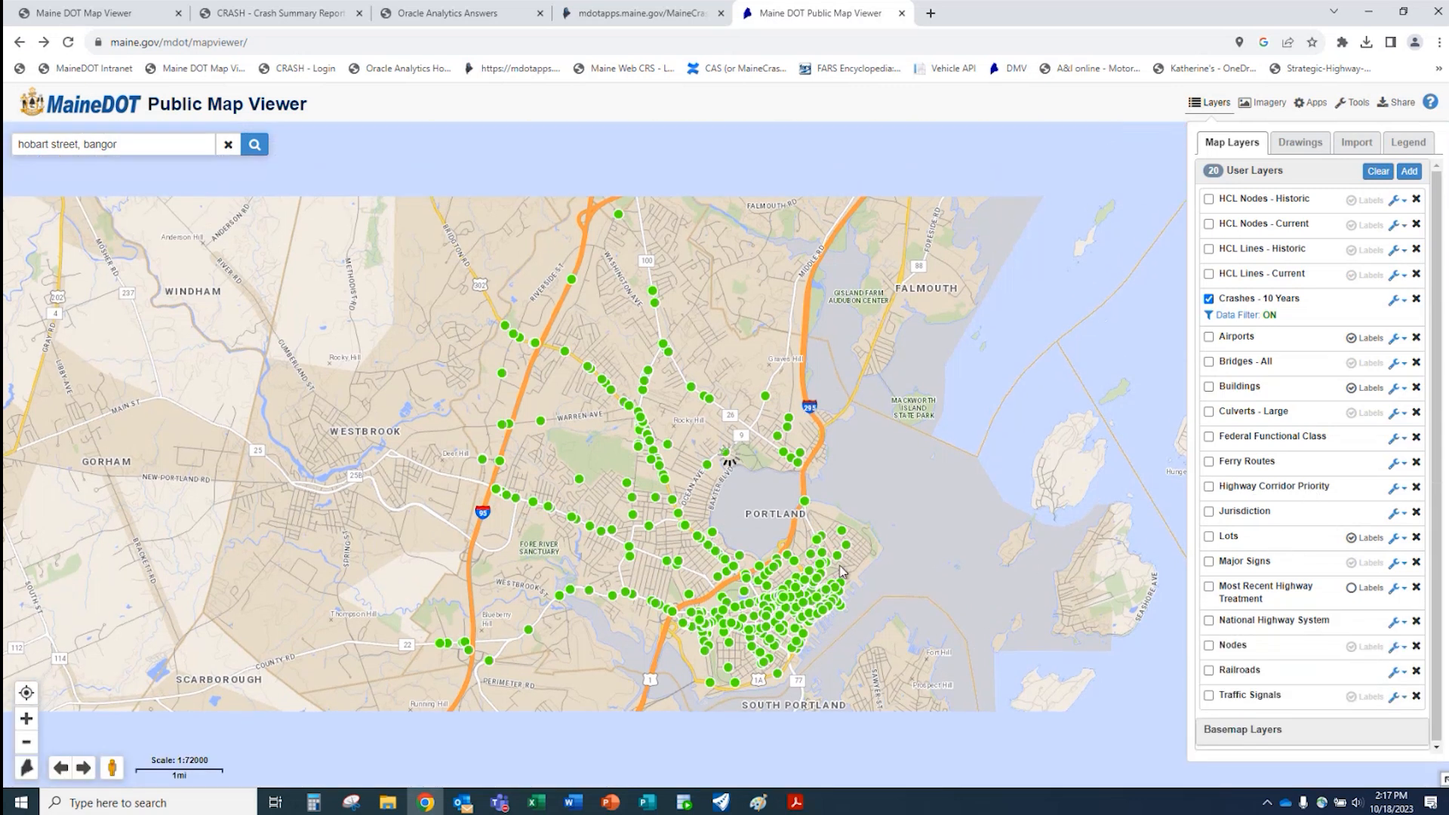
- Reopen the Crashes - 10 Years data filter and remove the Type of Crash condition
{"action": "left_click", "coordinate": [1405, 304]}
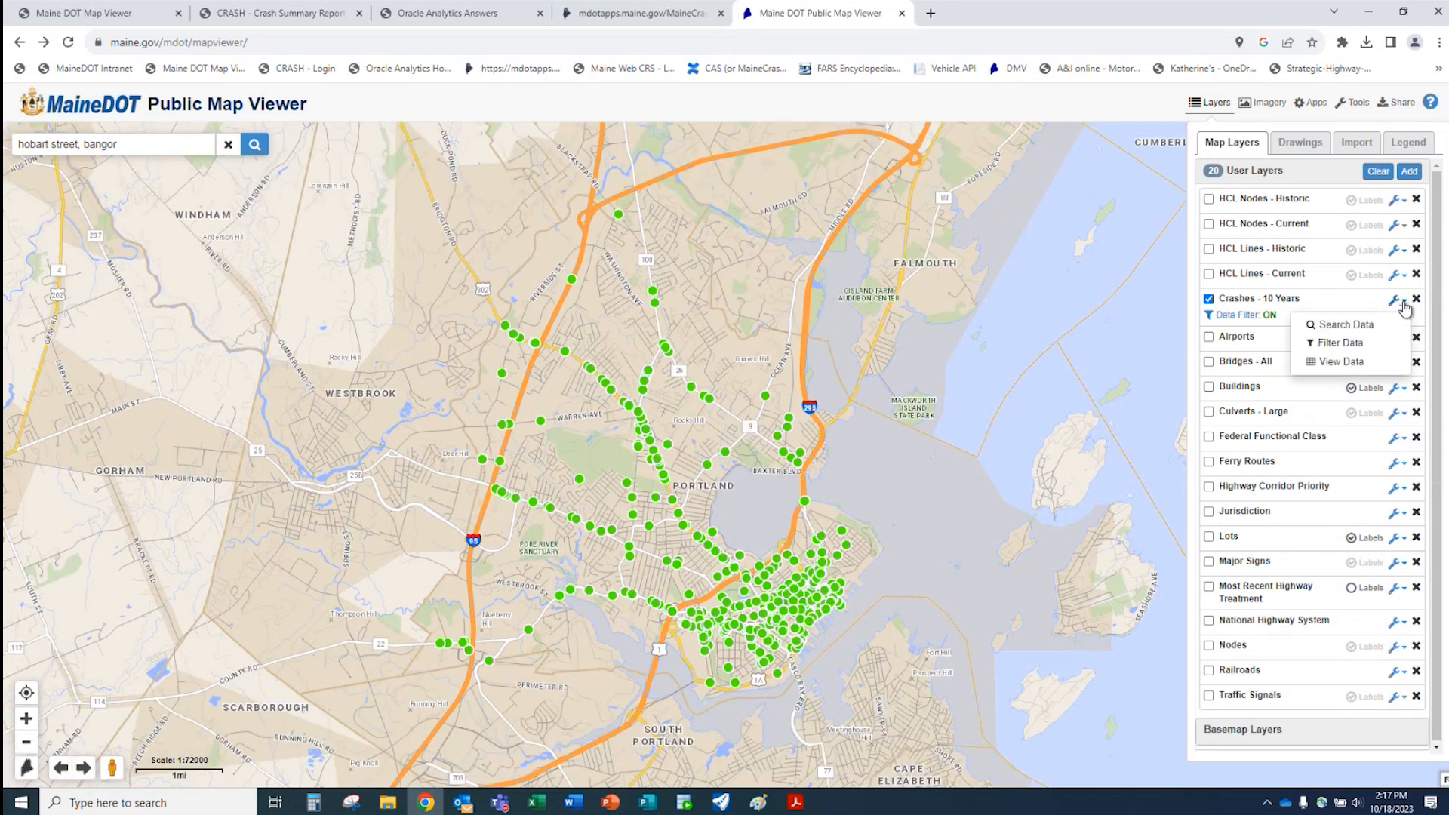
{"action": "left_click", "coordinate": [1351, 343]}
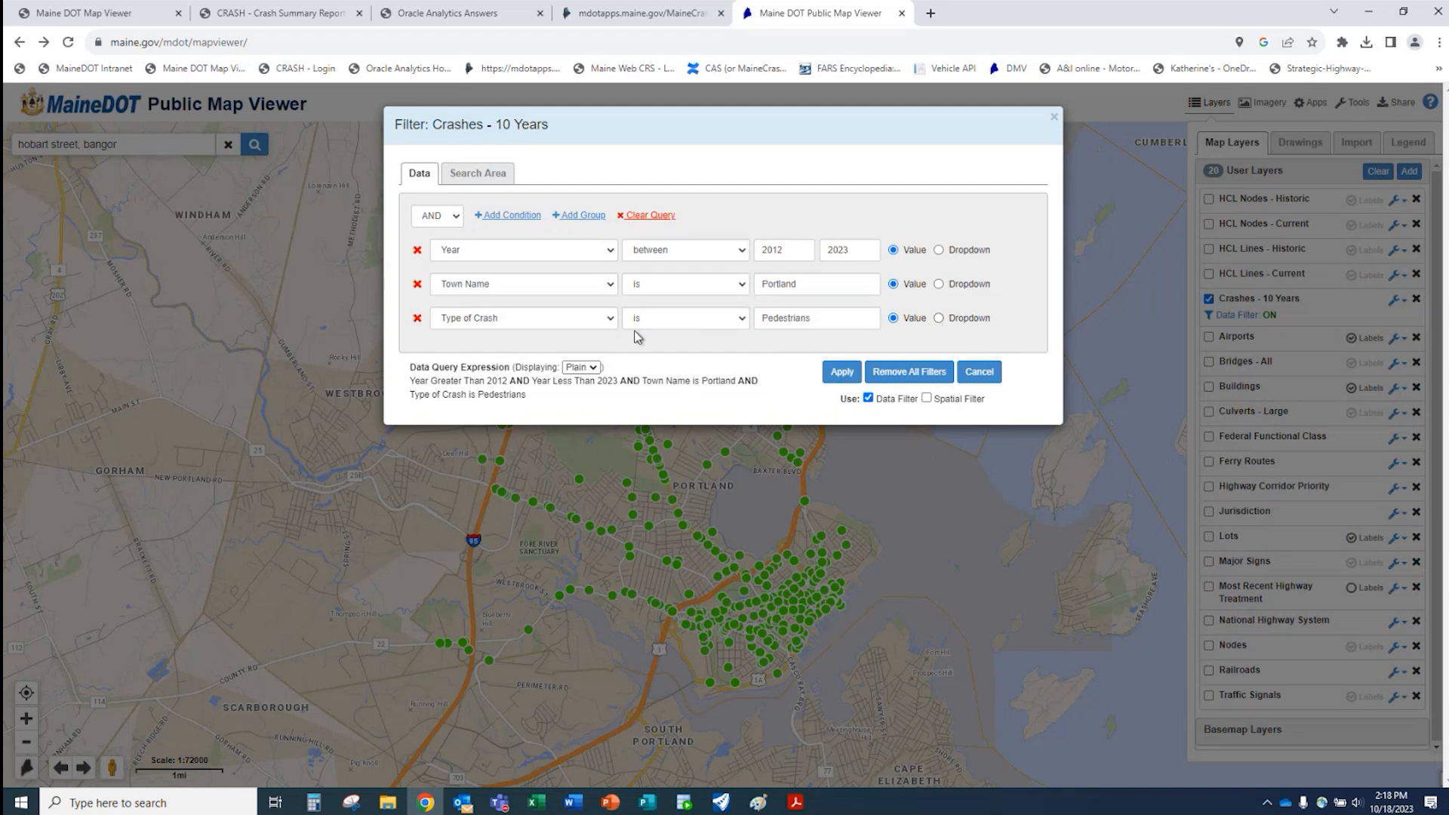
{"action": "left_click", "coordinate": [418, 319]}
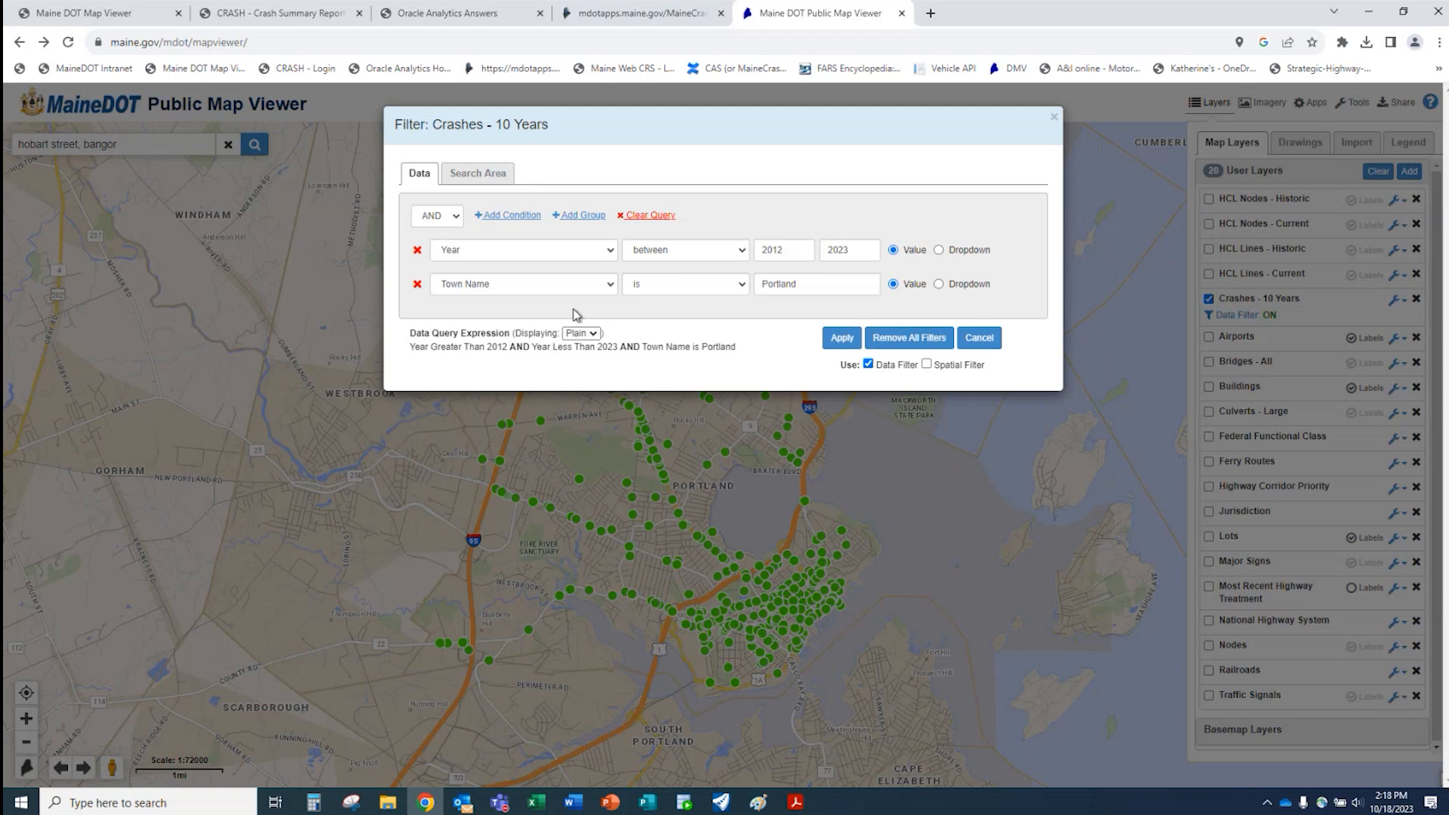
- Add a condition that Pedestrian Yes/No is Y to the crash filter and apply it
{"action": "left_click", "coordinate": [515, 218]}
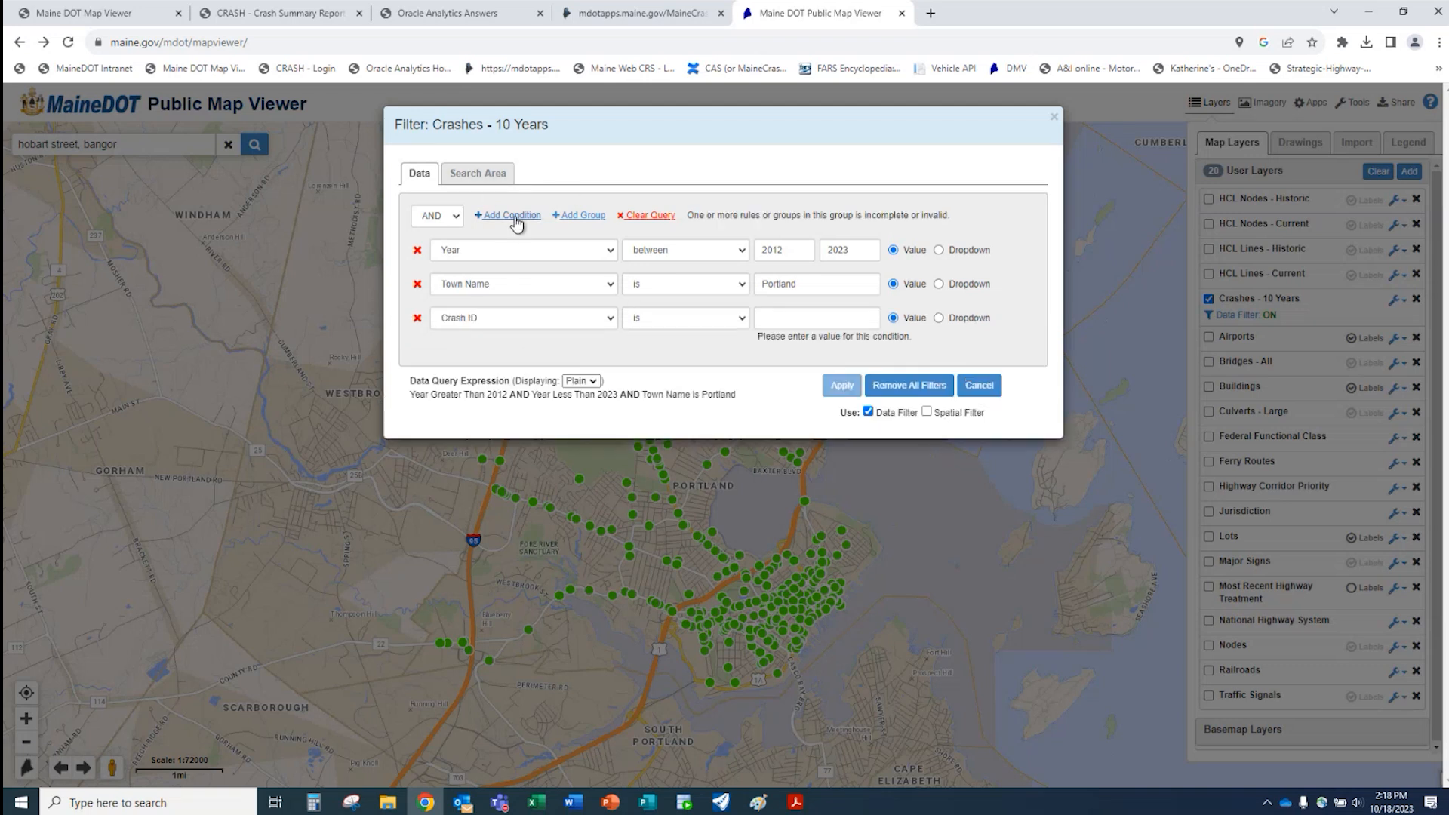
{"action": "left_click", "coordinate": [611, 319]}
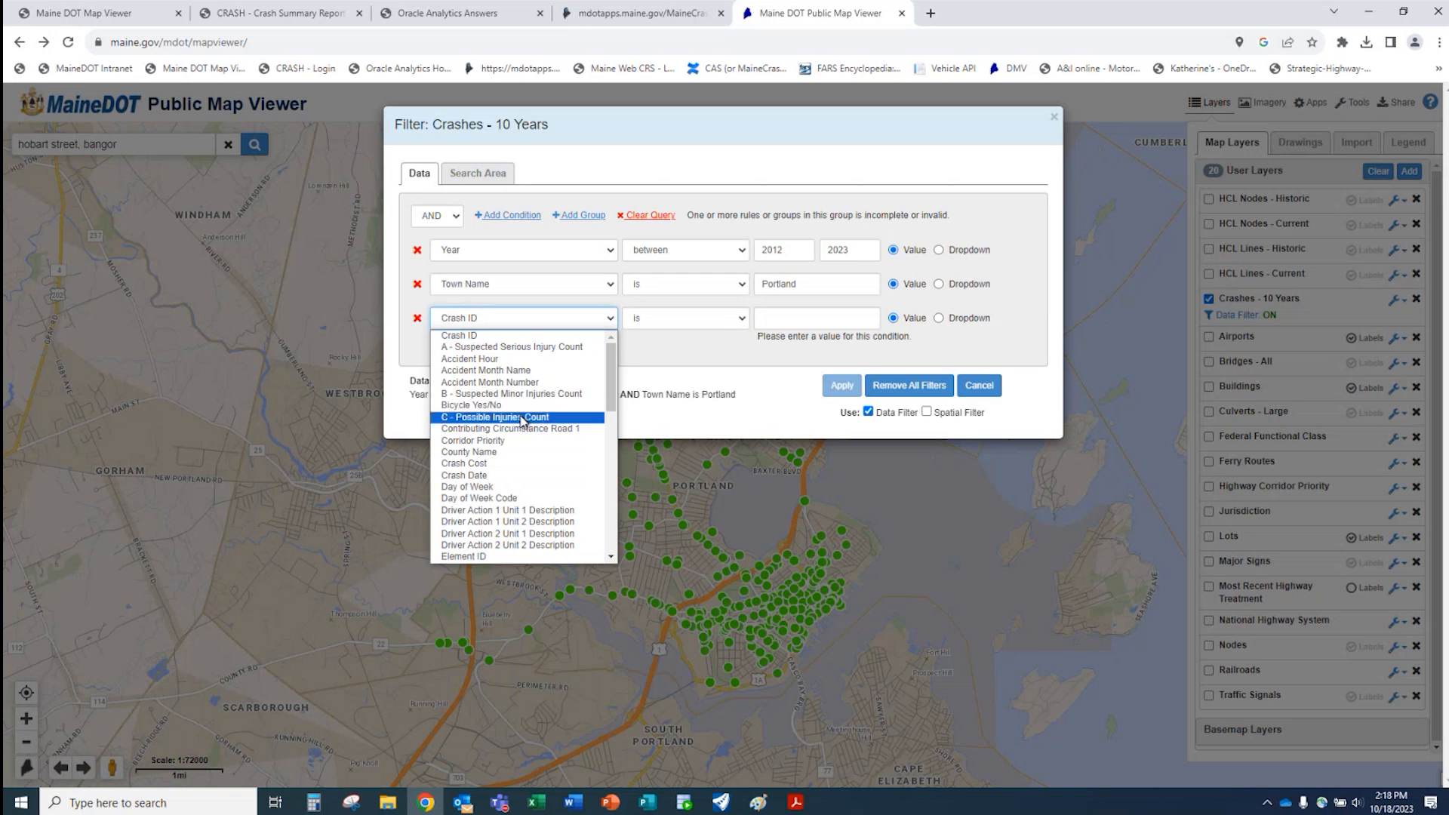
{"action": "scroll", "coordinate": [524, 428], "scroll_direction": "down", "scroll_amount": 4}
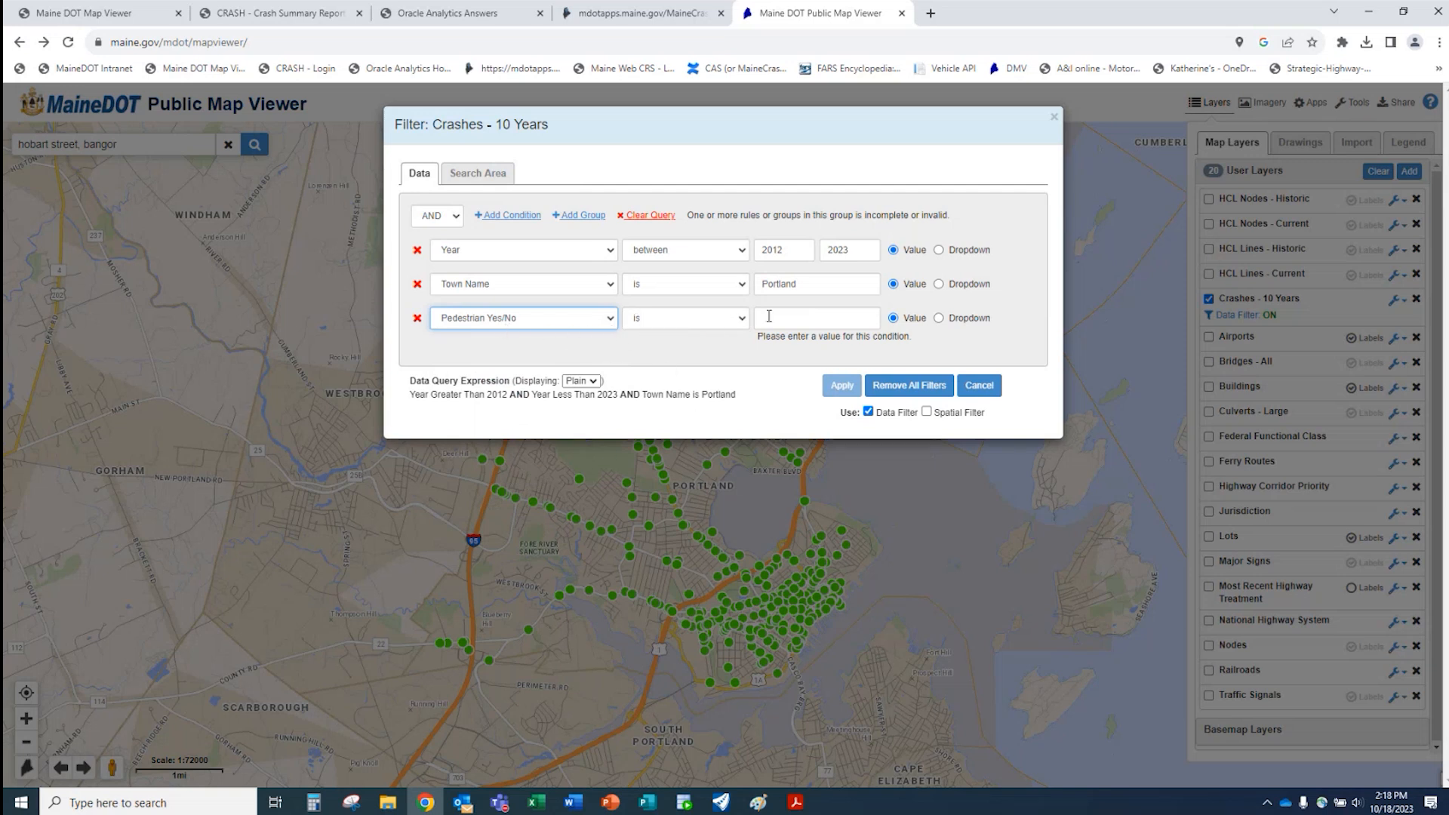
{"action": "left_click", "coordinate": [939, 317]}
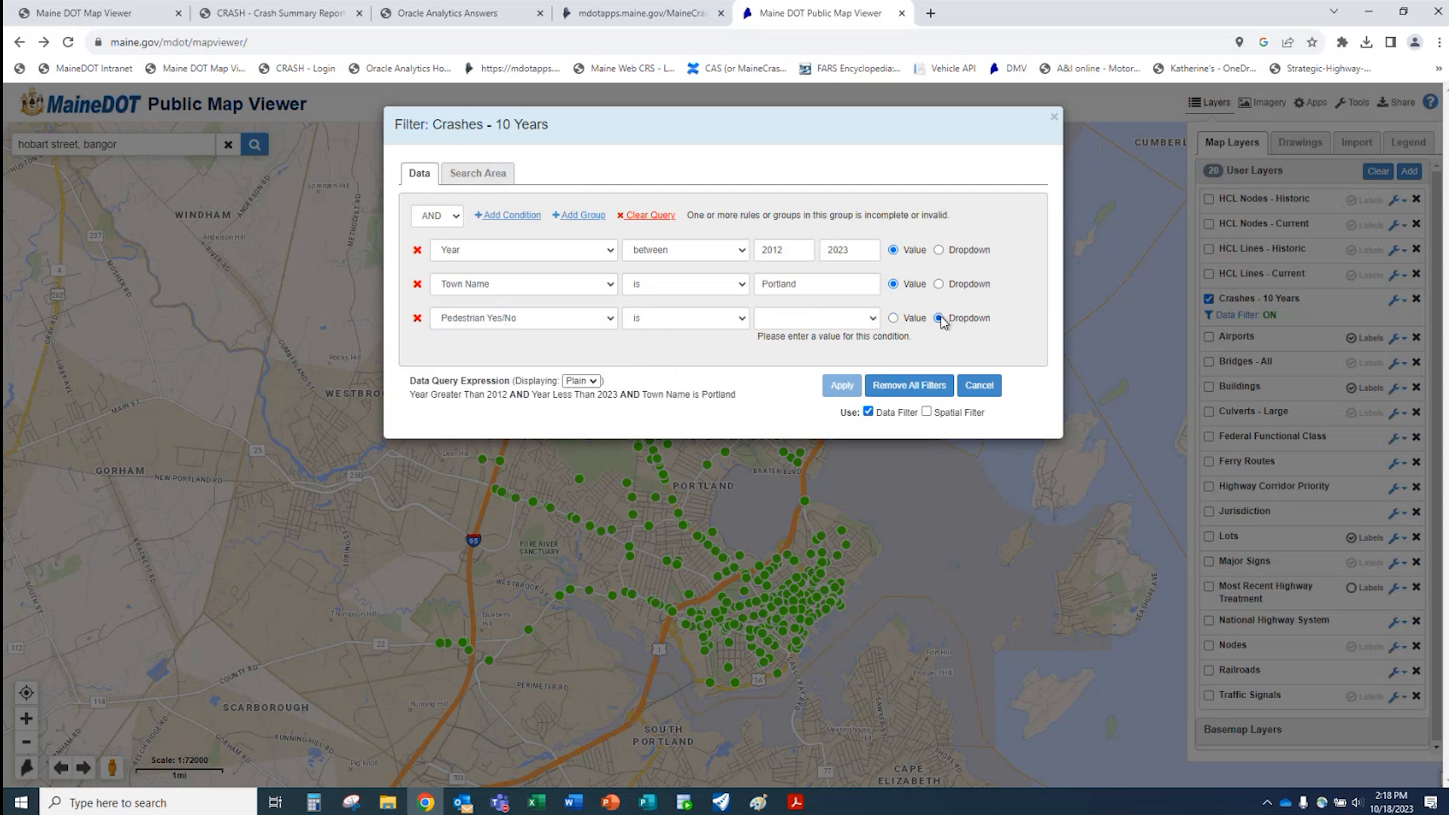
{"action": "left_click", "coordinate": [874, 323]}
{"action": "left_click", "coordinate": [836, 346]}
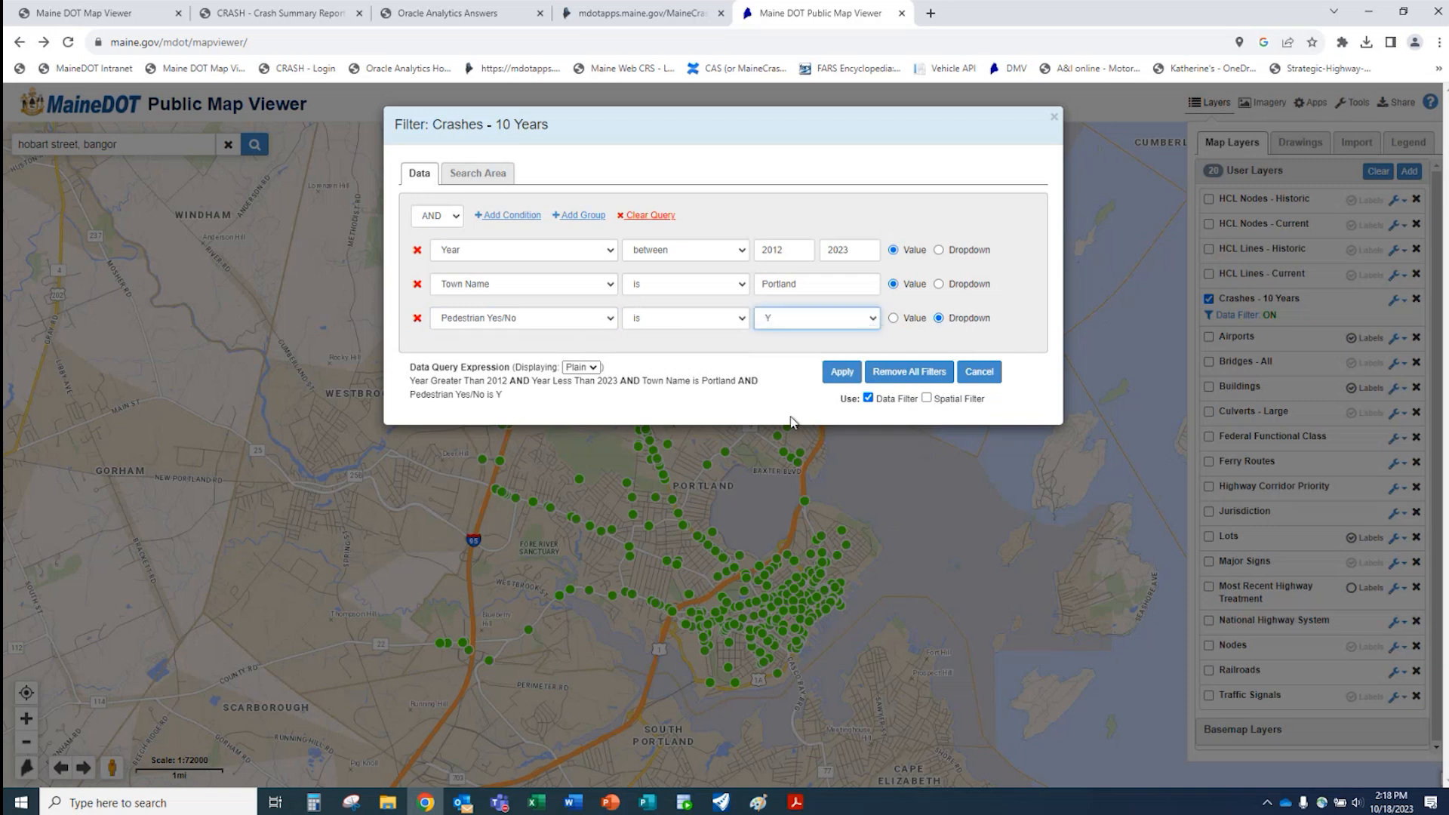
{"action": "left_click", "coordinate": [841, 372]}
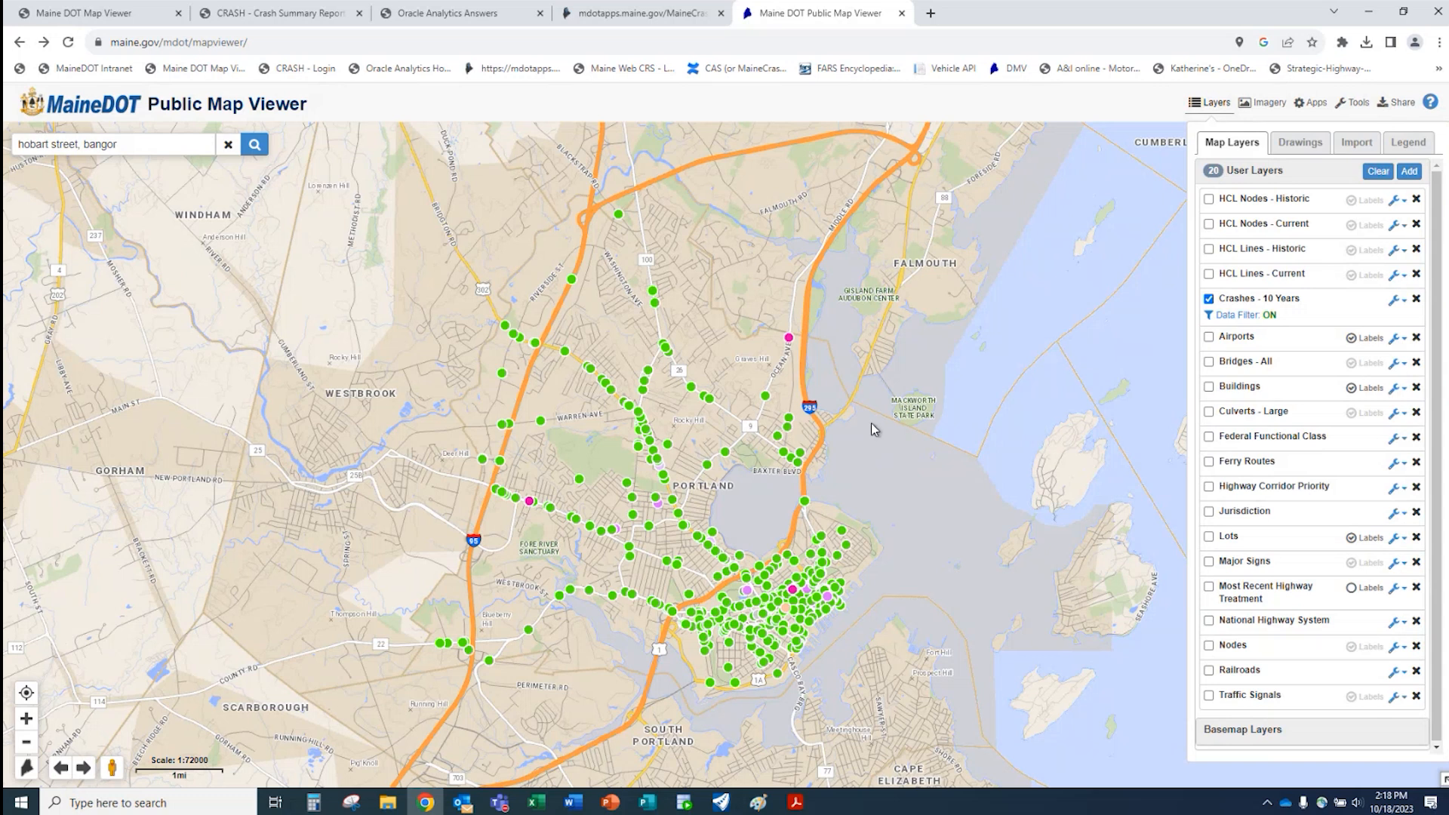
- View the data table of the filtered Crashes - 10 Years layer and close it
{"action": "left_click", "coordinate": [1405, 302]}
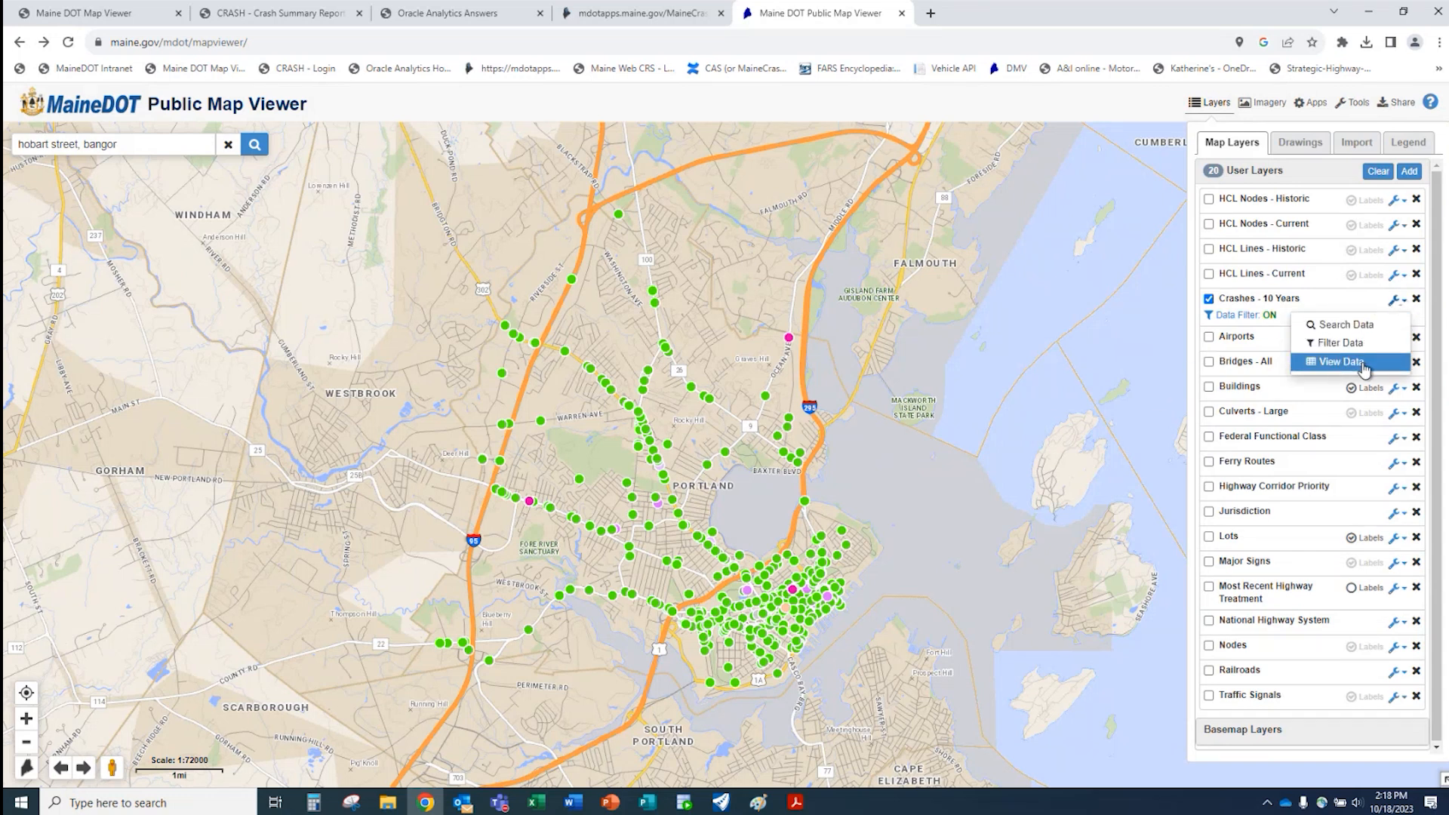
{"action": "left_click", "coordinate": [1359, 363]}
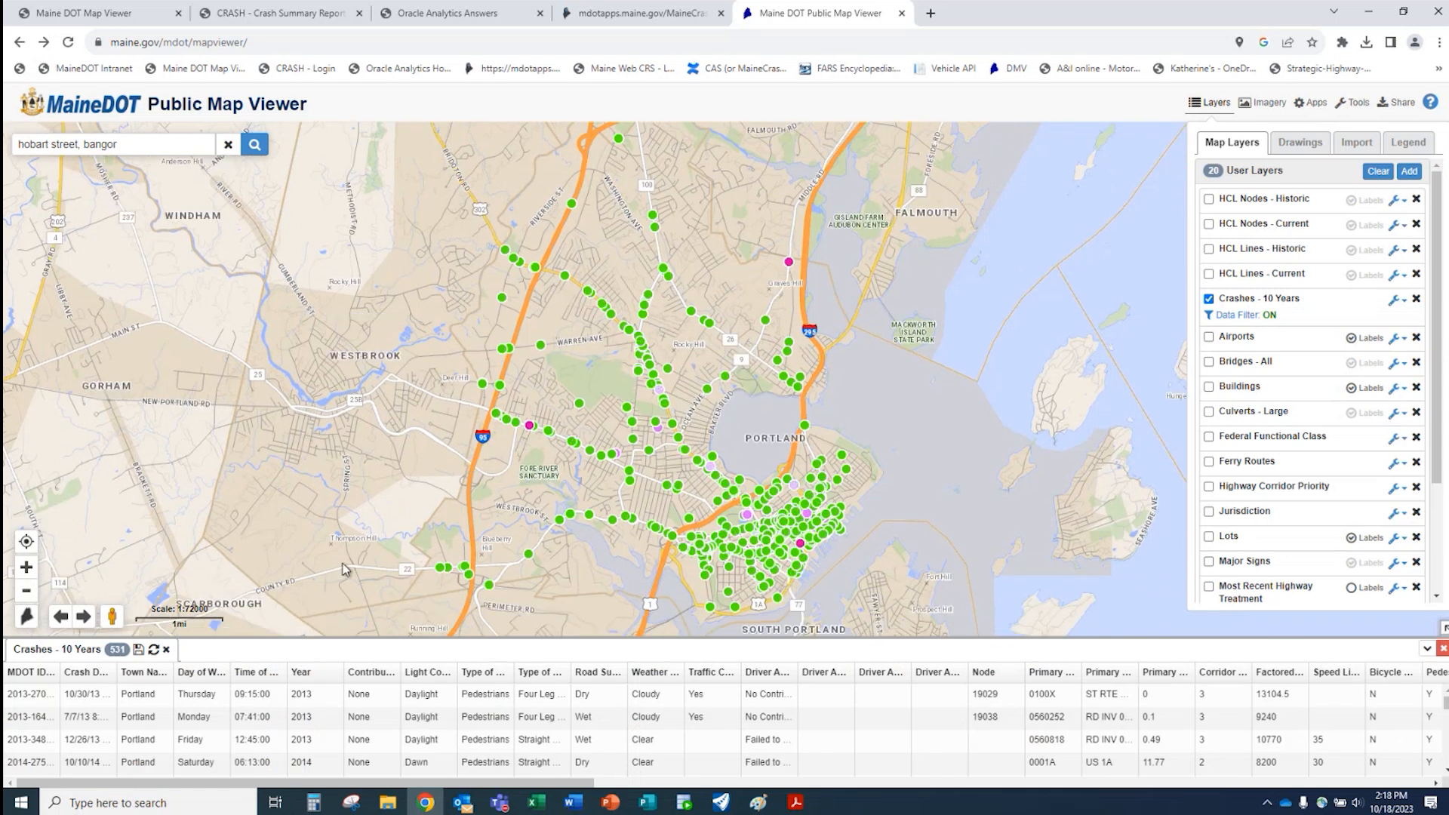
{"action": "left_click", "coordinate": [1442, 649]}
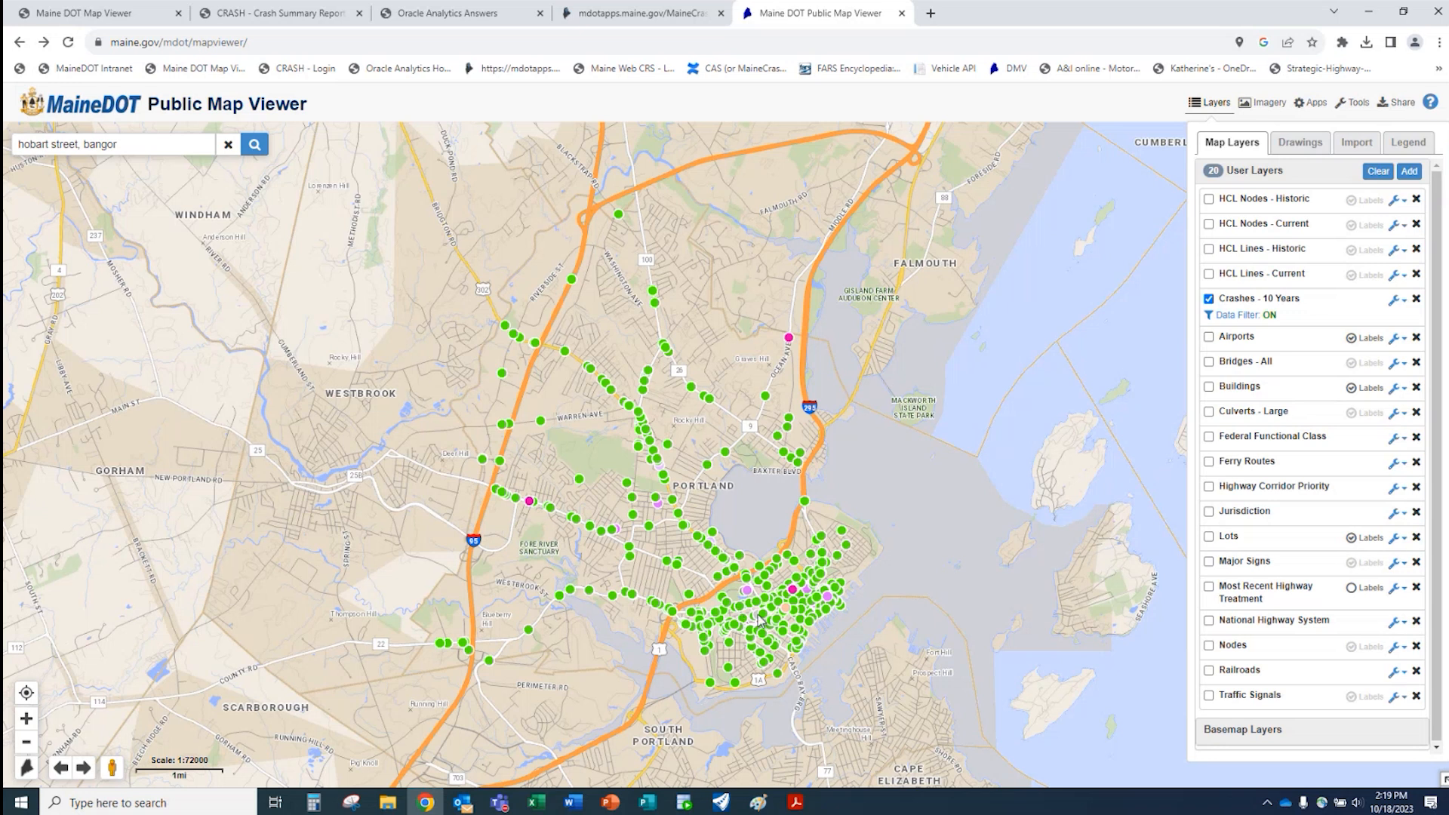
- Expand the Crashes - 10 Years legend and search the map for mellen street, portland
{"action": "scroll", "coordinate": [759, 620], "scroll_direction": "up", "scroll_amount": 1}
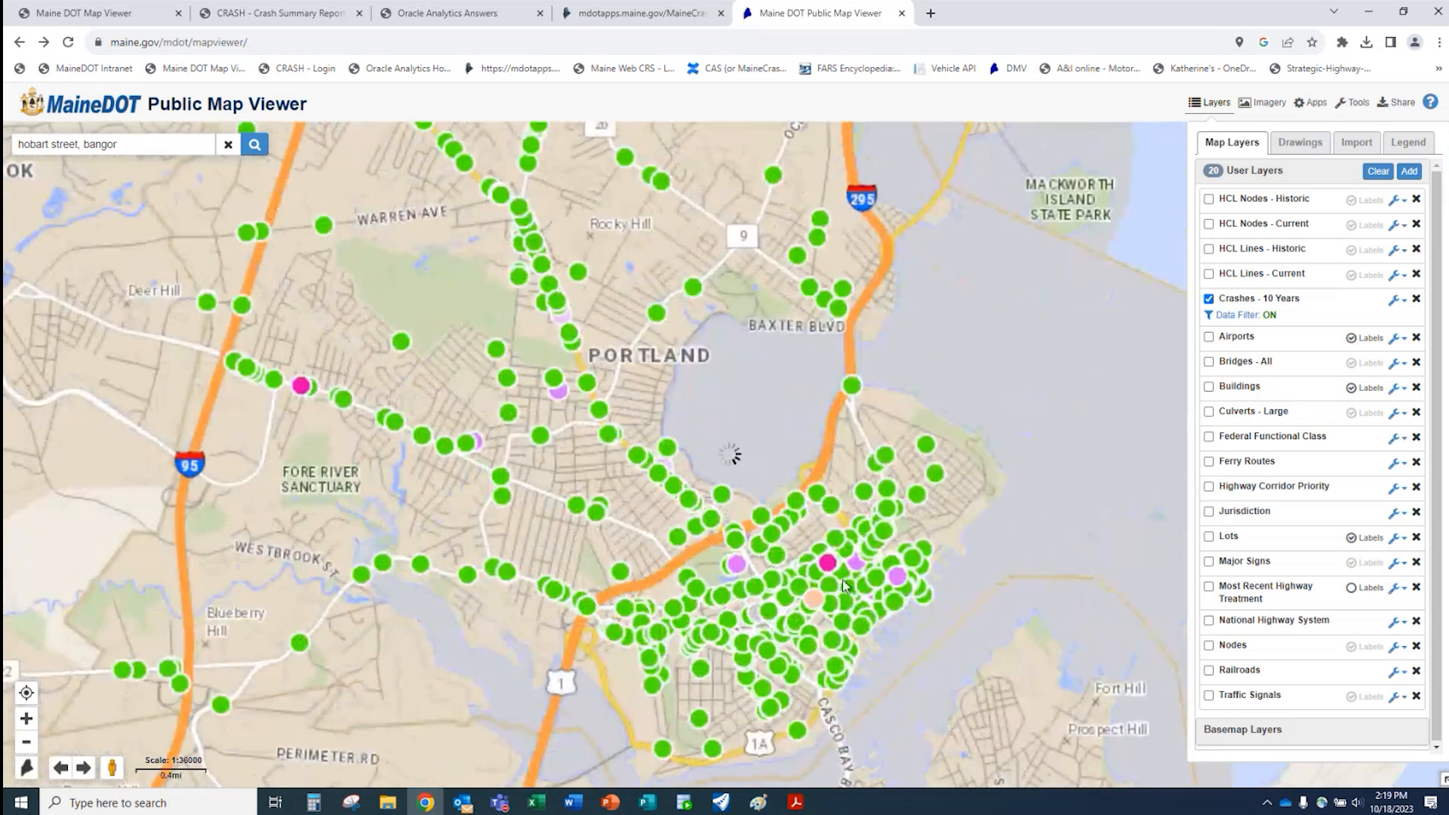
{"action": "left_click", "coordinate": [1259, 302]}
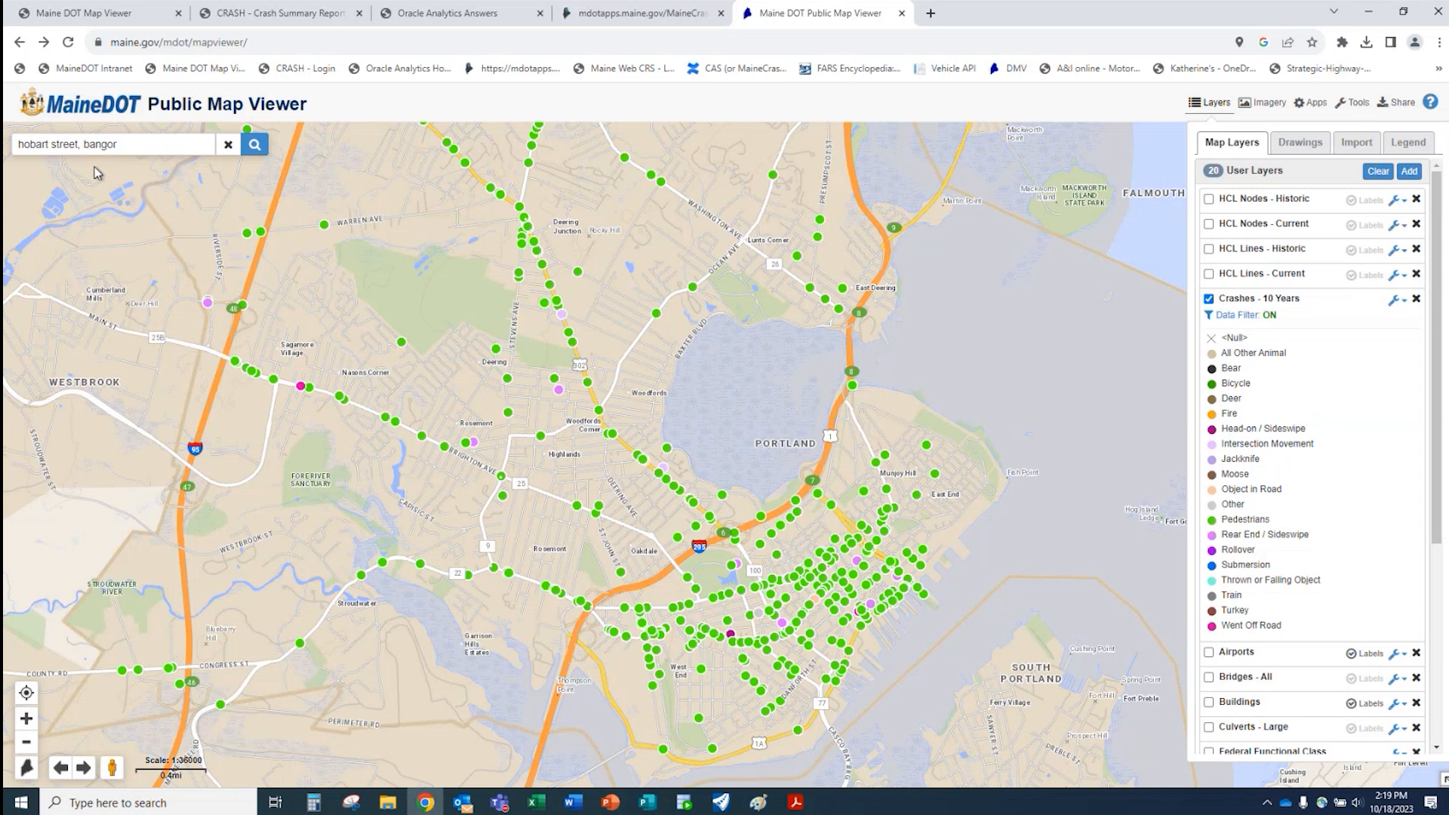
{"action": "left_click_drag", "start_coordinate": [19, 144], "coordinate": [129, 146]}
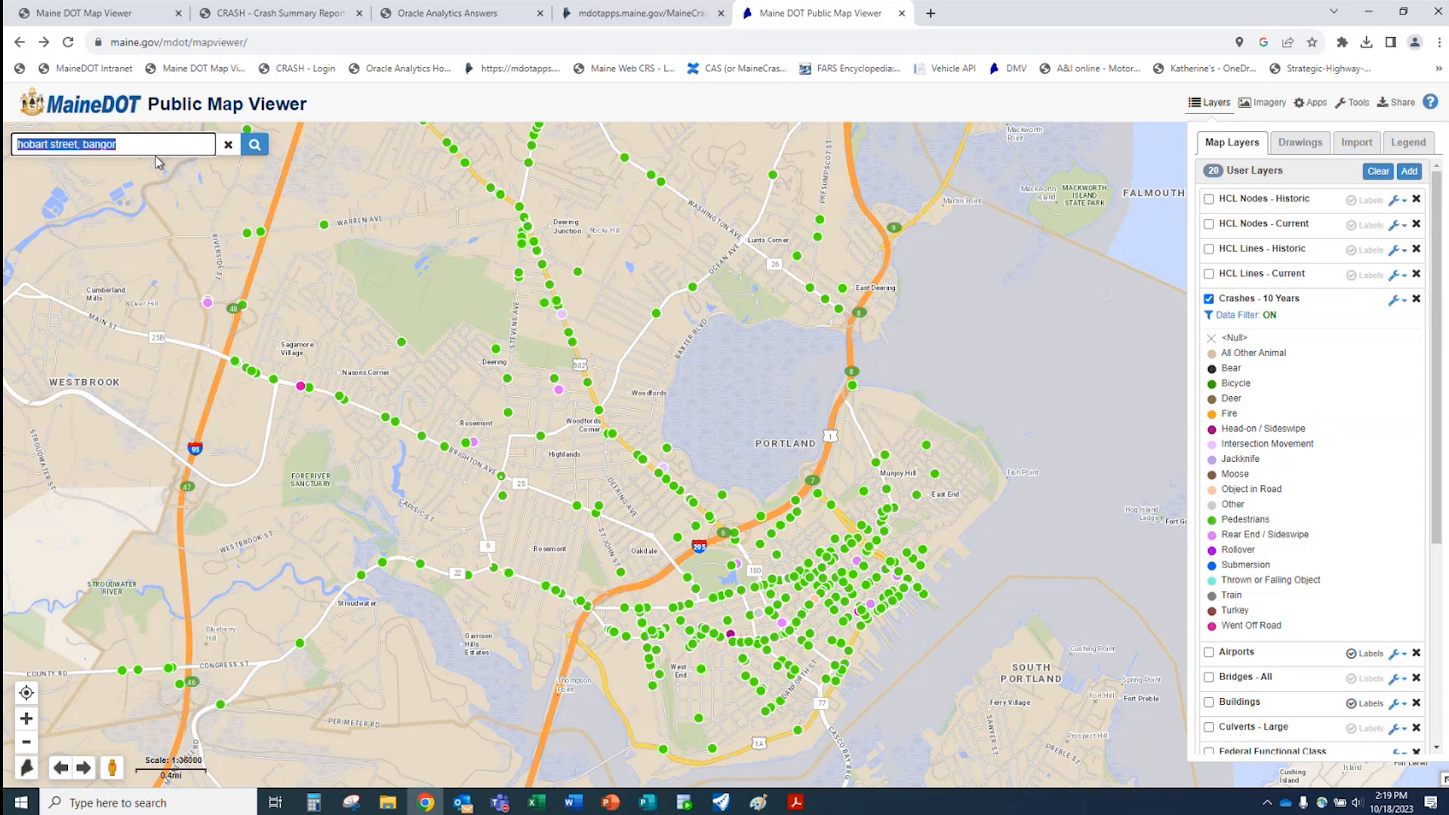
{"action": "type", "text": "mellen"}
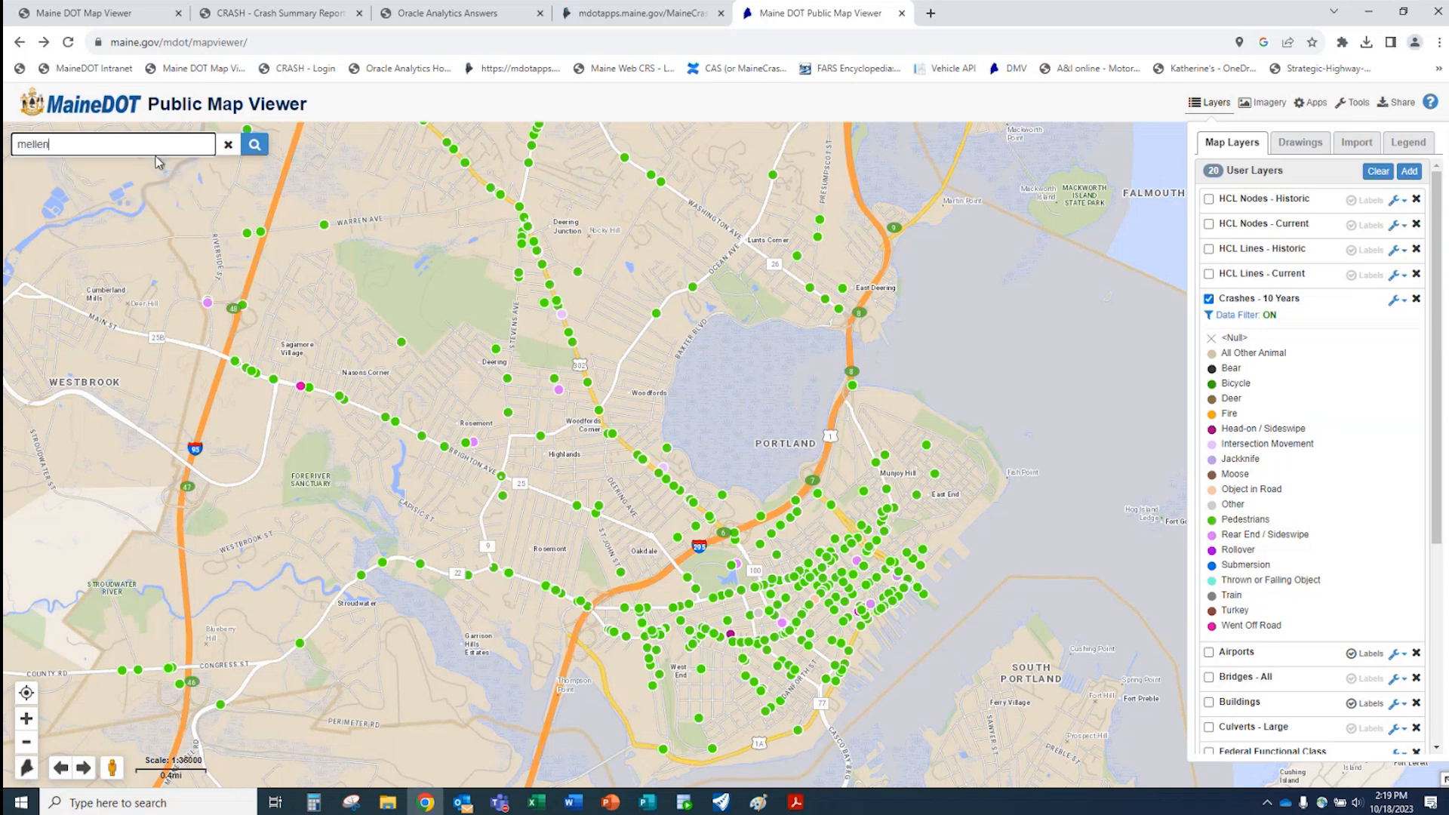
{"action": "type", "text": " street, portland"}
{"action": "left_click", "coordinate": [254, 148]}
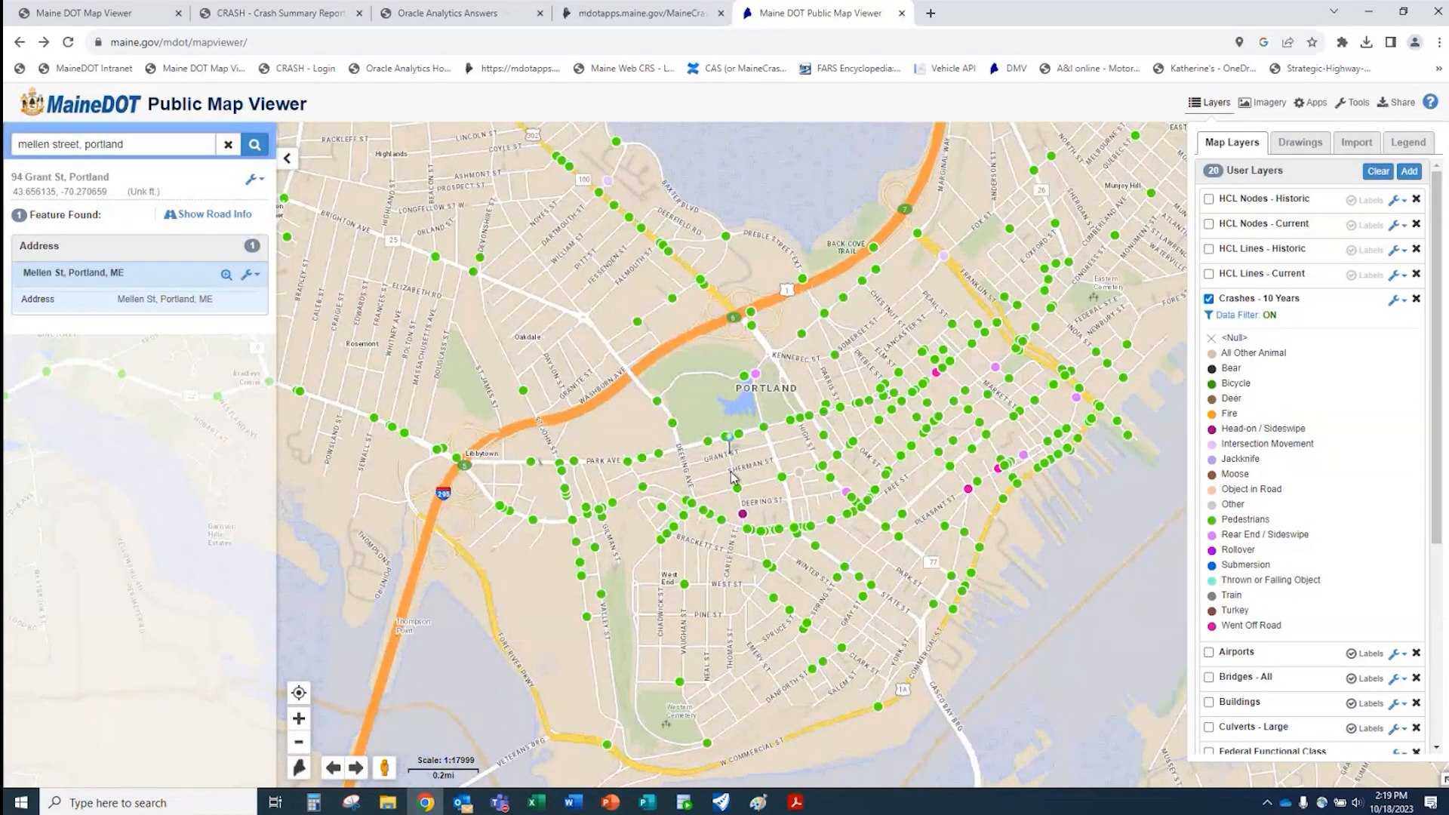
- Inspect the crash details of the Head-on / Sideswipe point on Mellen Street, and clear the map results when finished
{"action": "scroll", "coordinate": [743, 532], "scroll_direction": "up", "scroll_amount": 2}
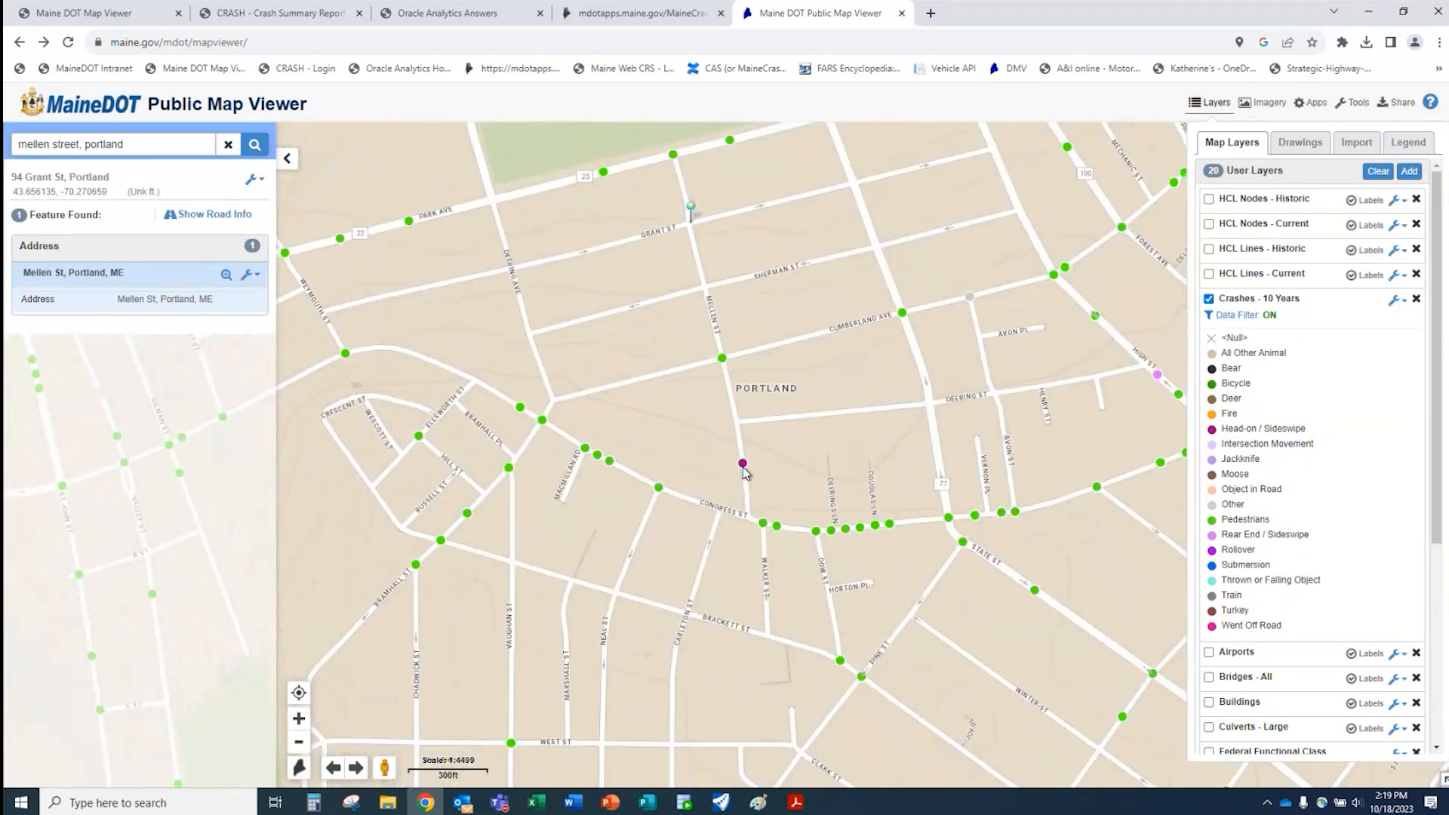
{"action": "left_click", "coordinate": [743, 463]}
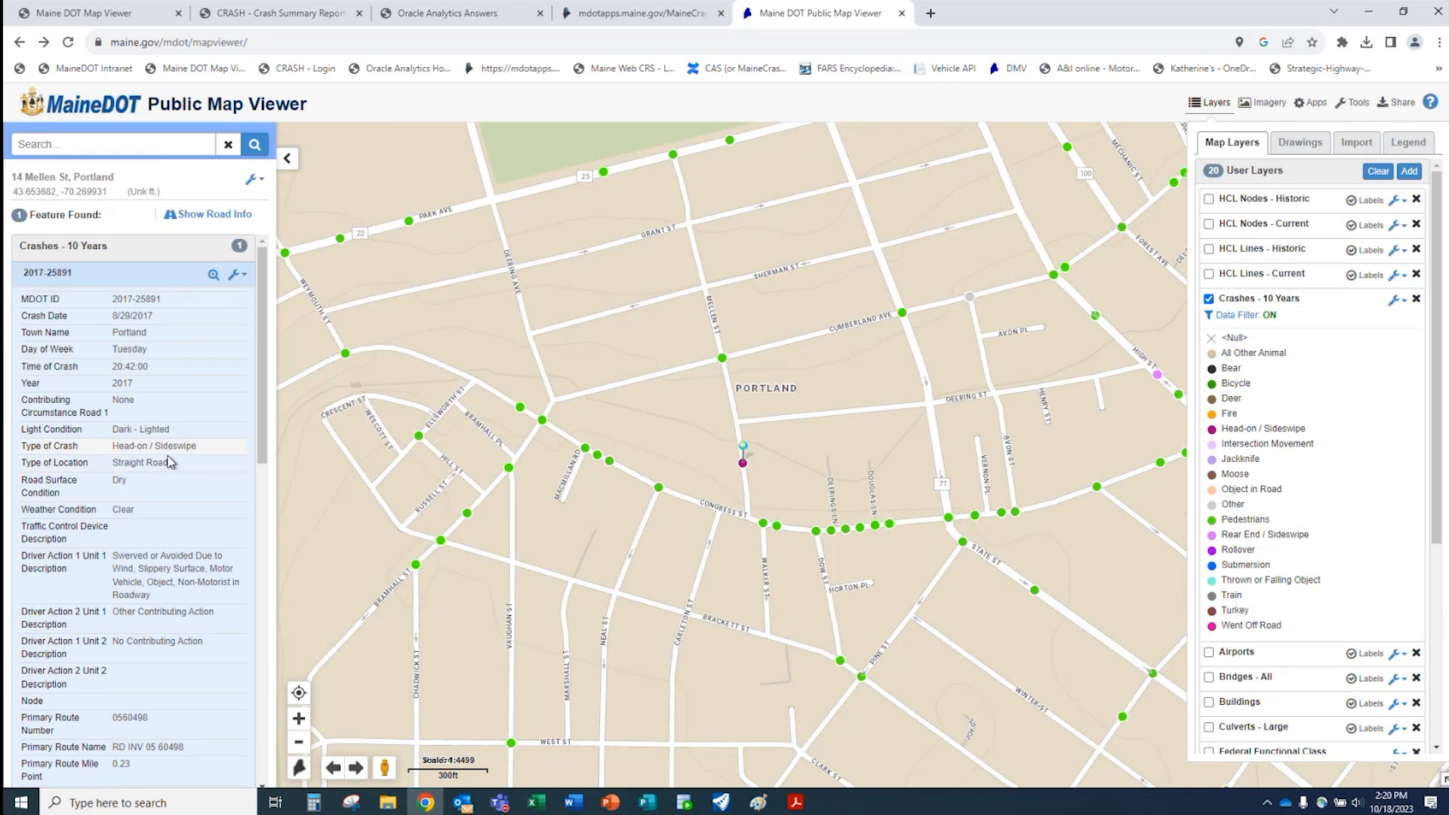
{"action": "scroll", "coordinate": [151, 571], "scroll_direction": "down", "scroll_amount": 5}
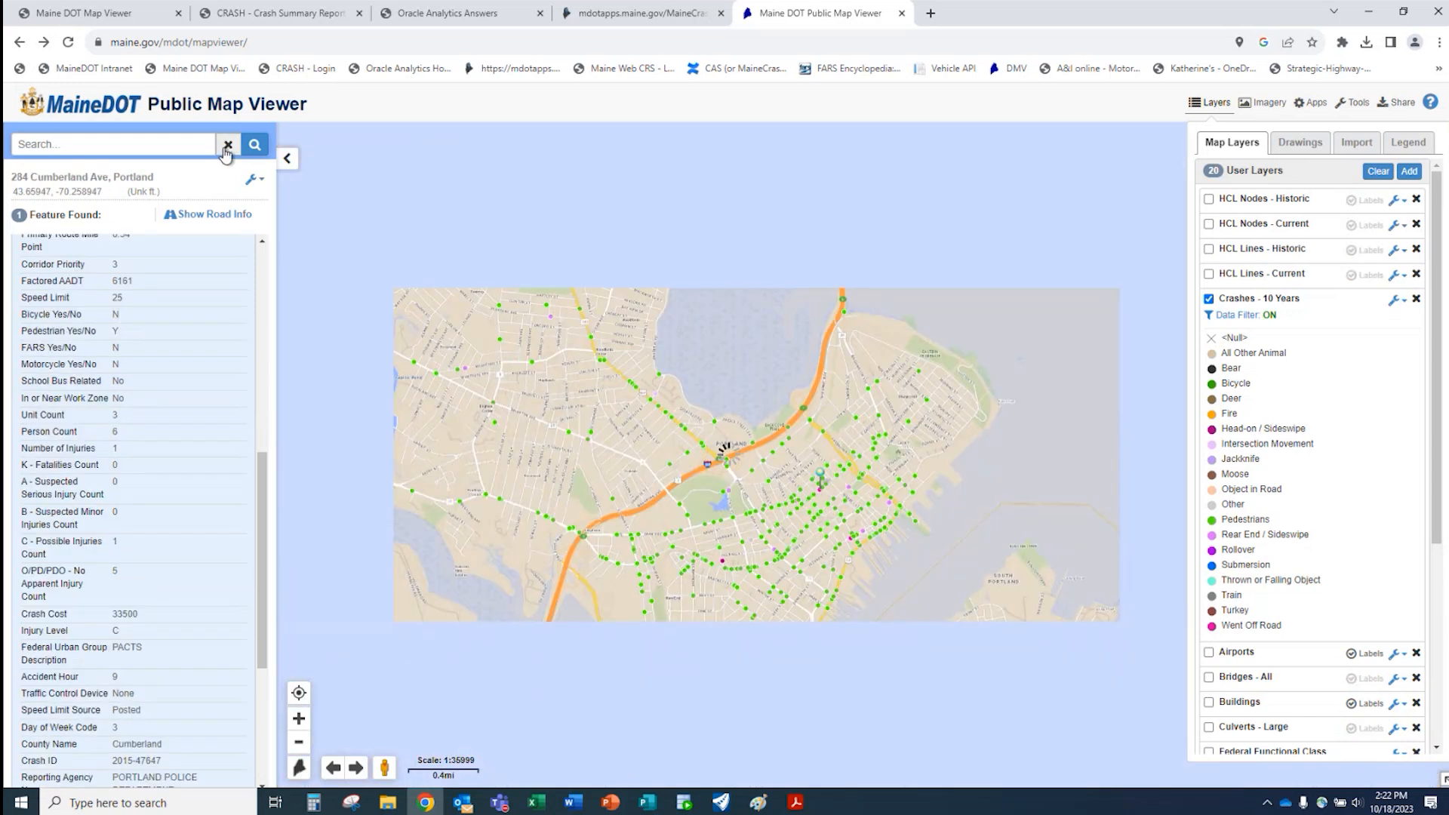
{"action": "left_click", "coordinate": [226, 147]}
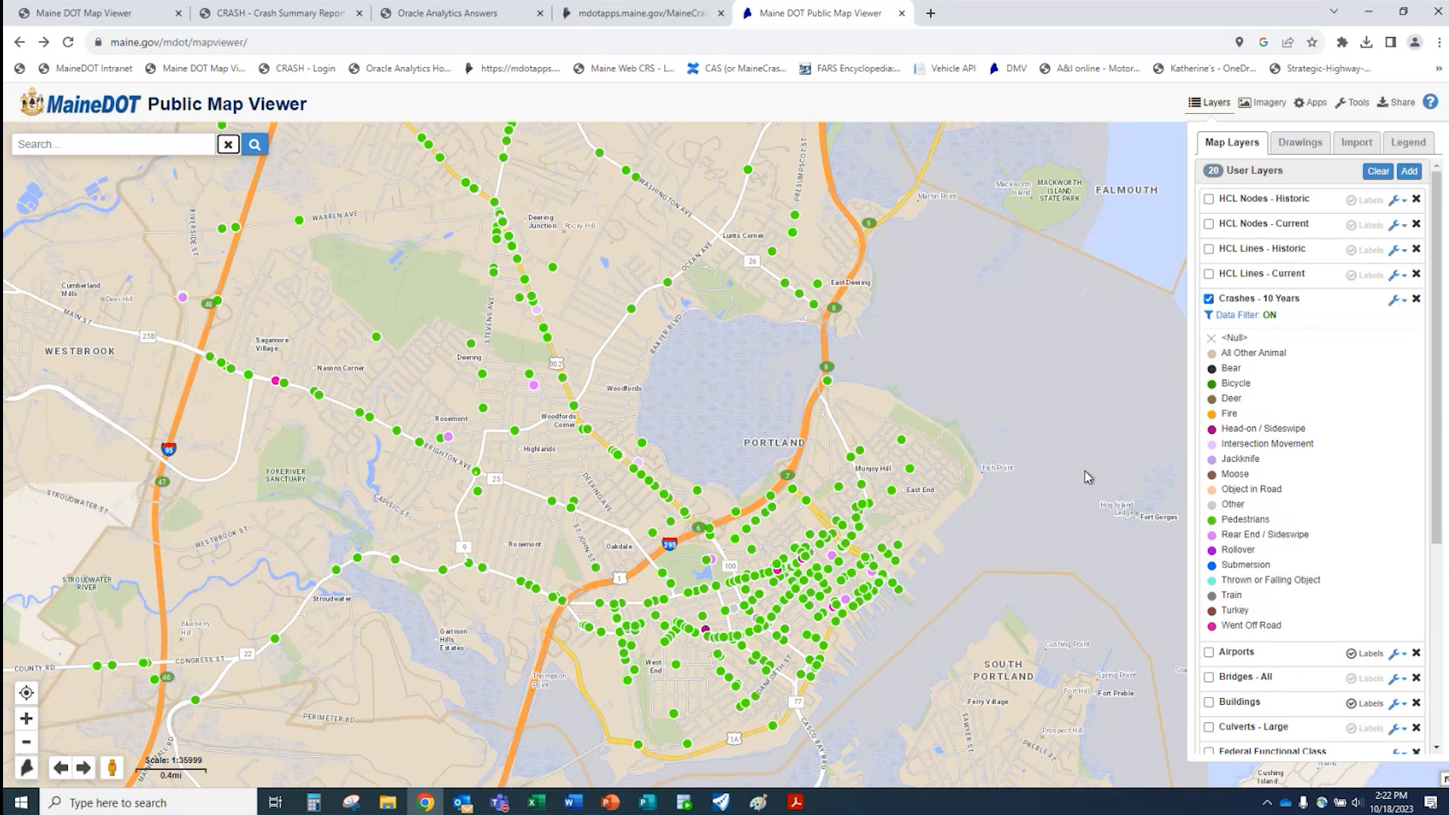
{"action": "left_click", "coordinate": [1405, 309]}
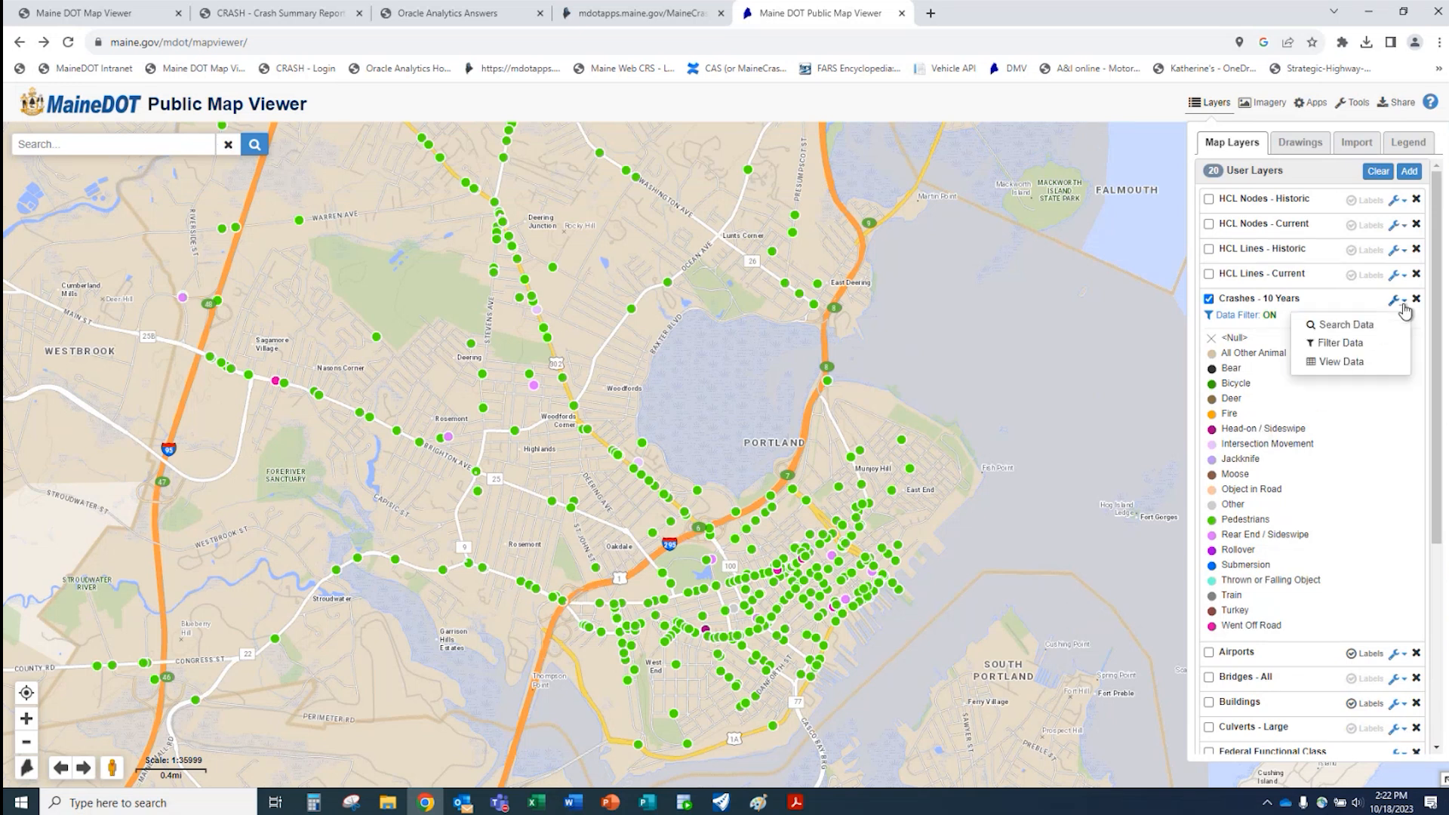
{"action": "left_click", "coordinate": [1351, 343]}
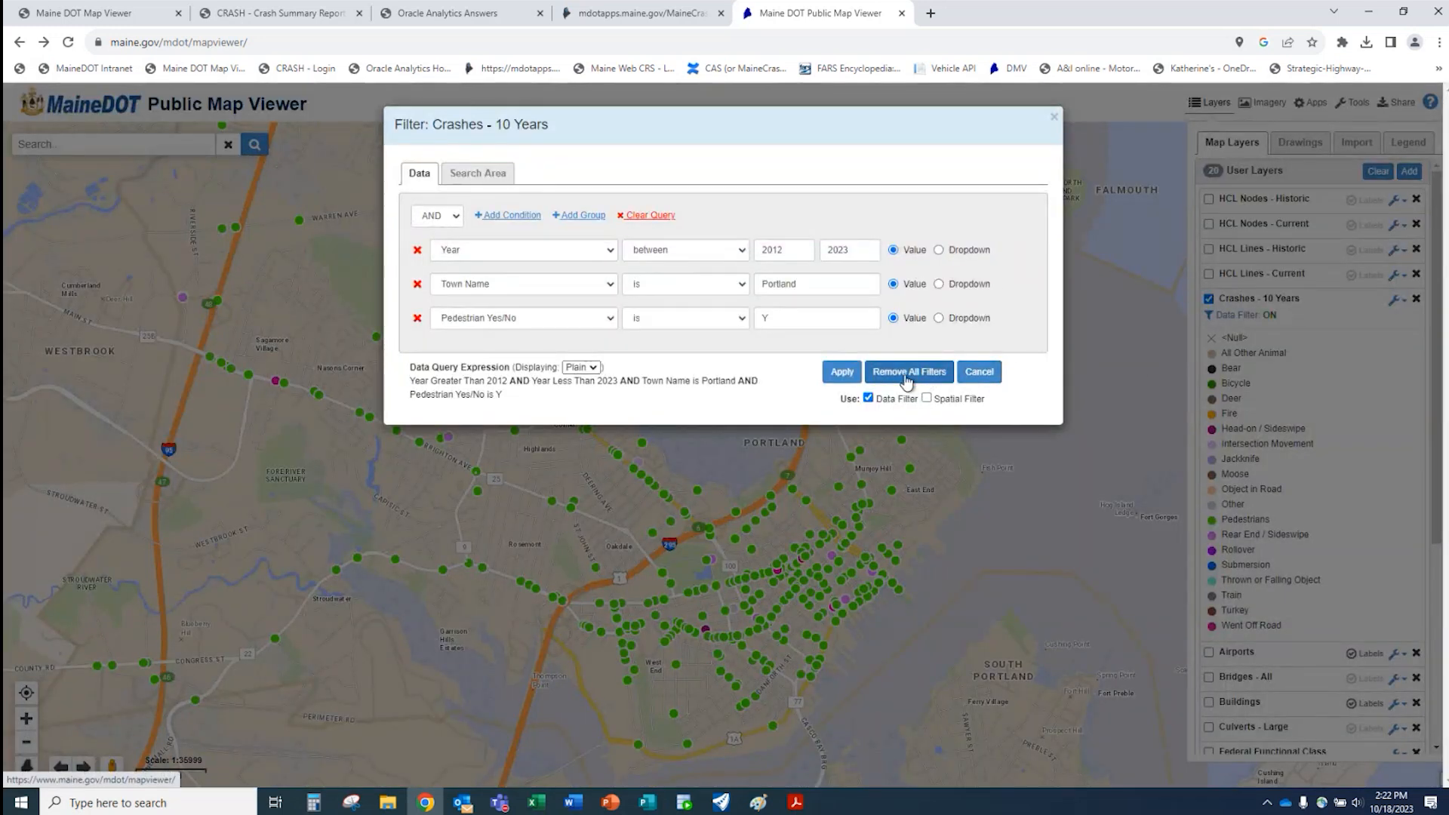
{"action": "left_click", "coordinate": [986, 372]}
- Remove all filters from the Crashes - 10 Years layer and collapse its legend
{"action": "left_click", "coordinate": [1396, 300]}
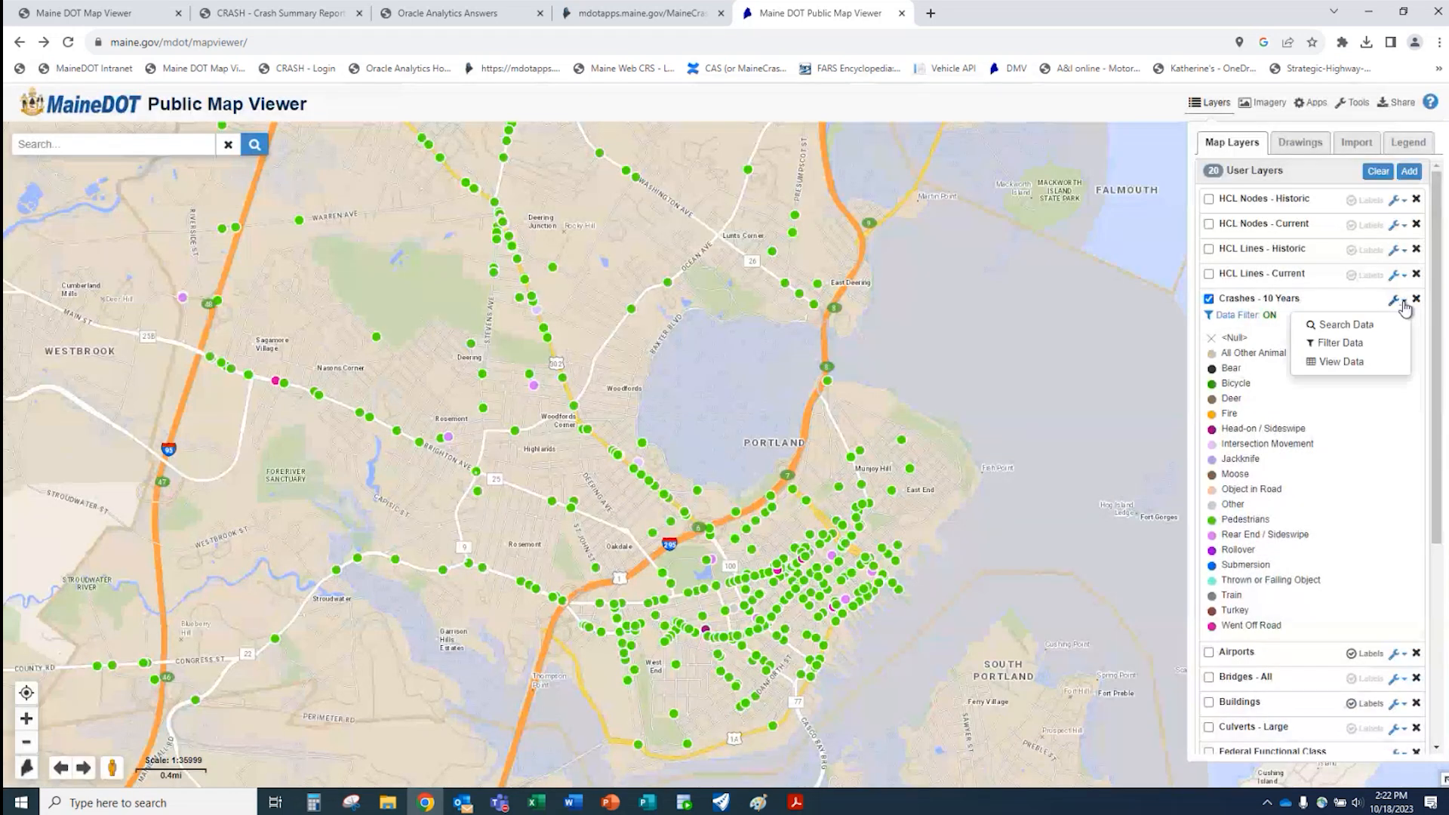
{"action": "left_click", "coordinate": [1371, 343]}
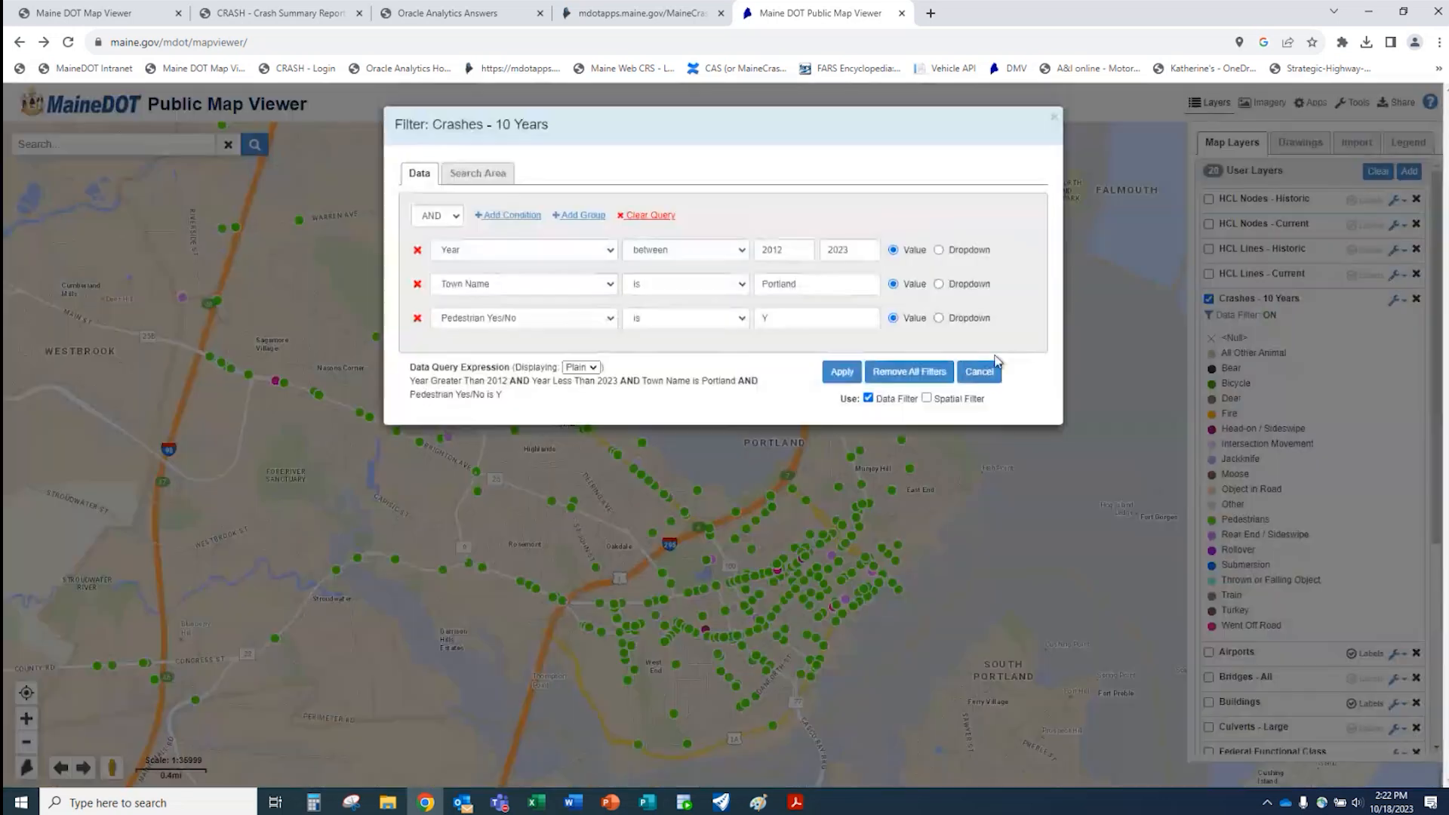
{"action": "left_click", "coordinate": [914, 372]}
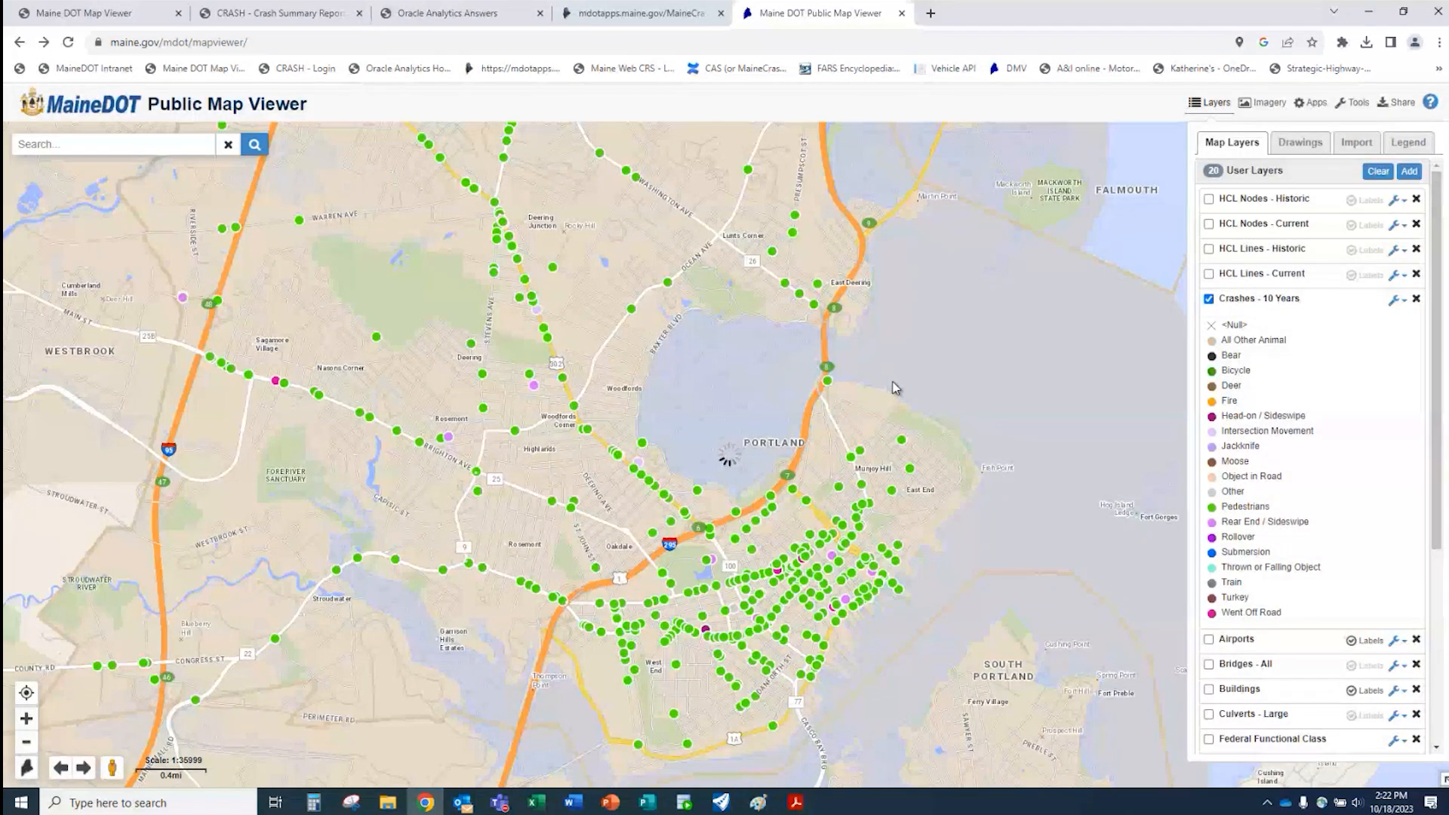
{"action": "left_click", "coordinate": [1274, 299]}
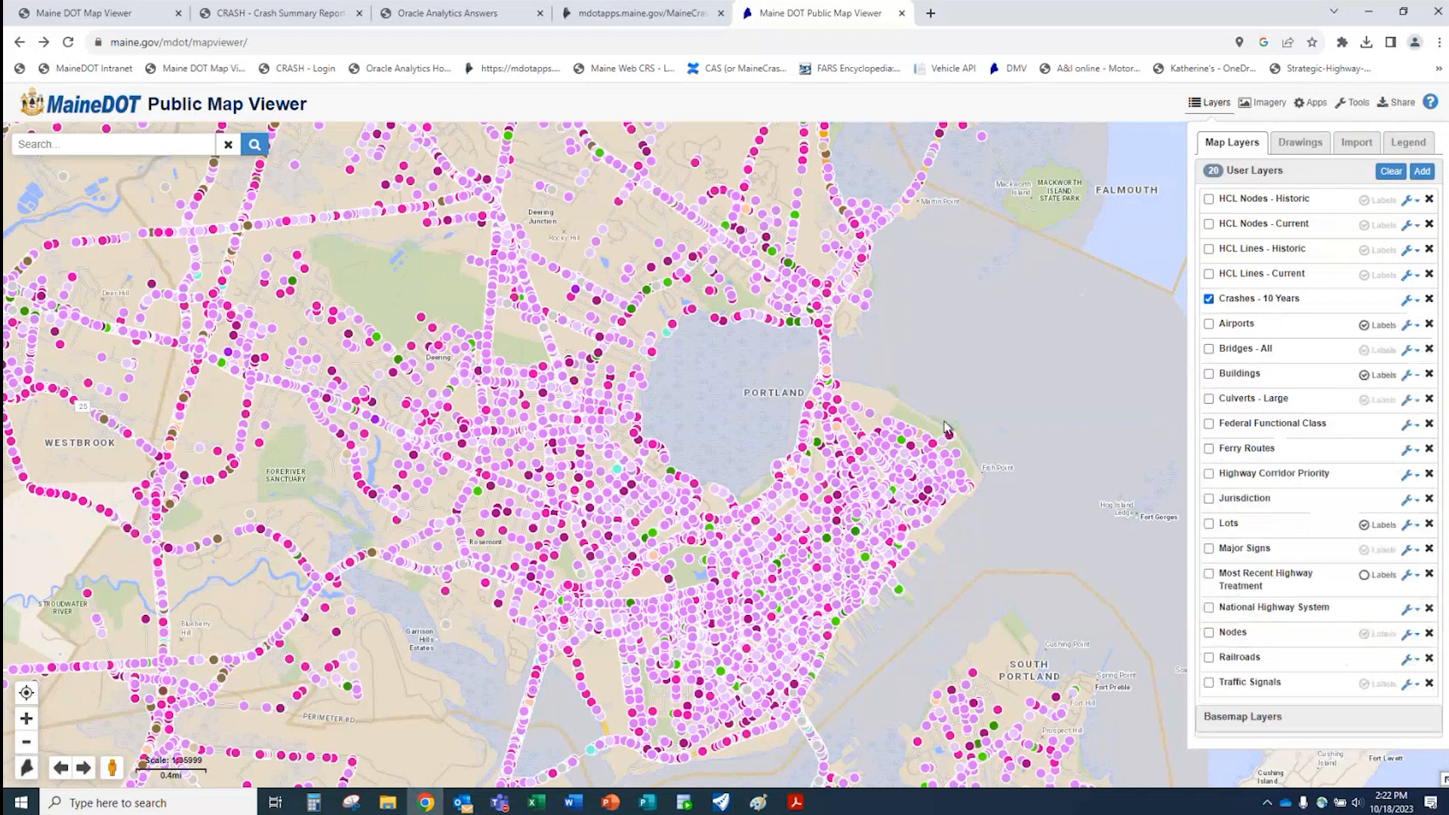
- Open the data filter for Crashes - 10 Years and add a condition on the Year field
{"action": "left_click", "coordinate": [1408, 299]}
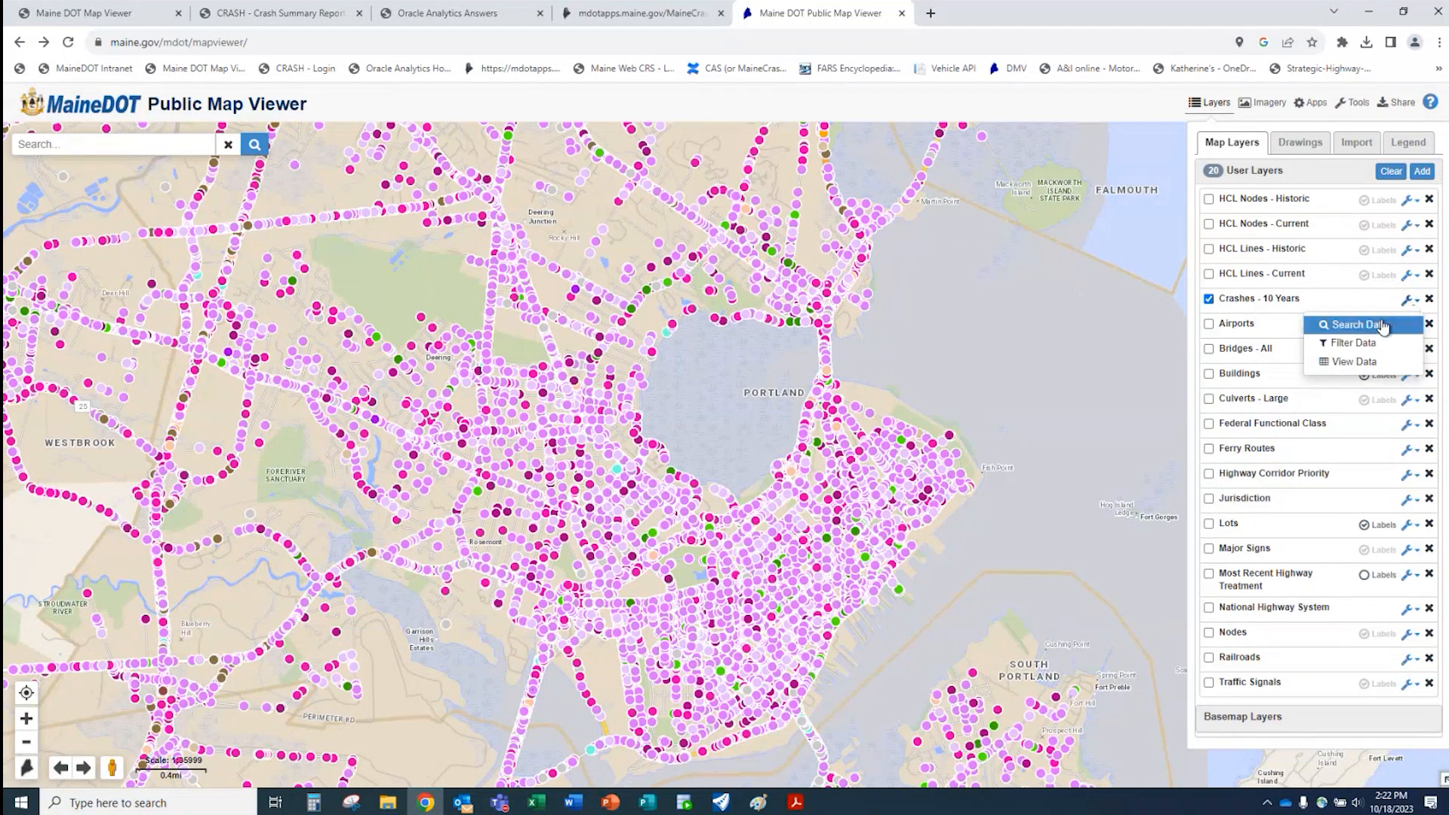
{"action": "left_click", "coordinate": [1370, 346]}
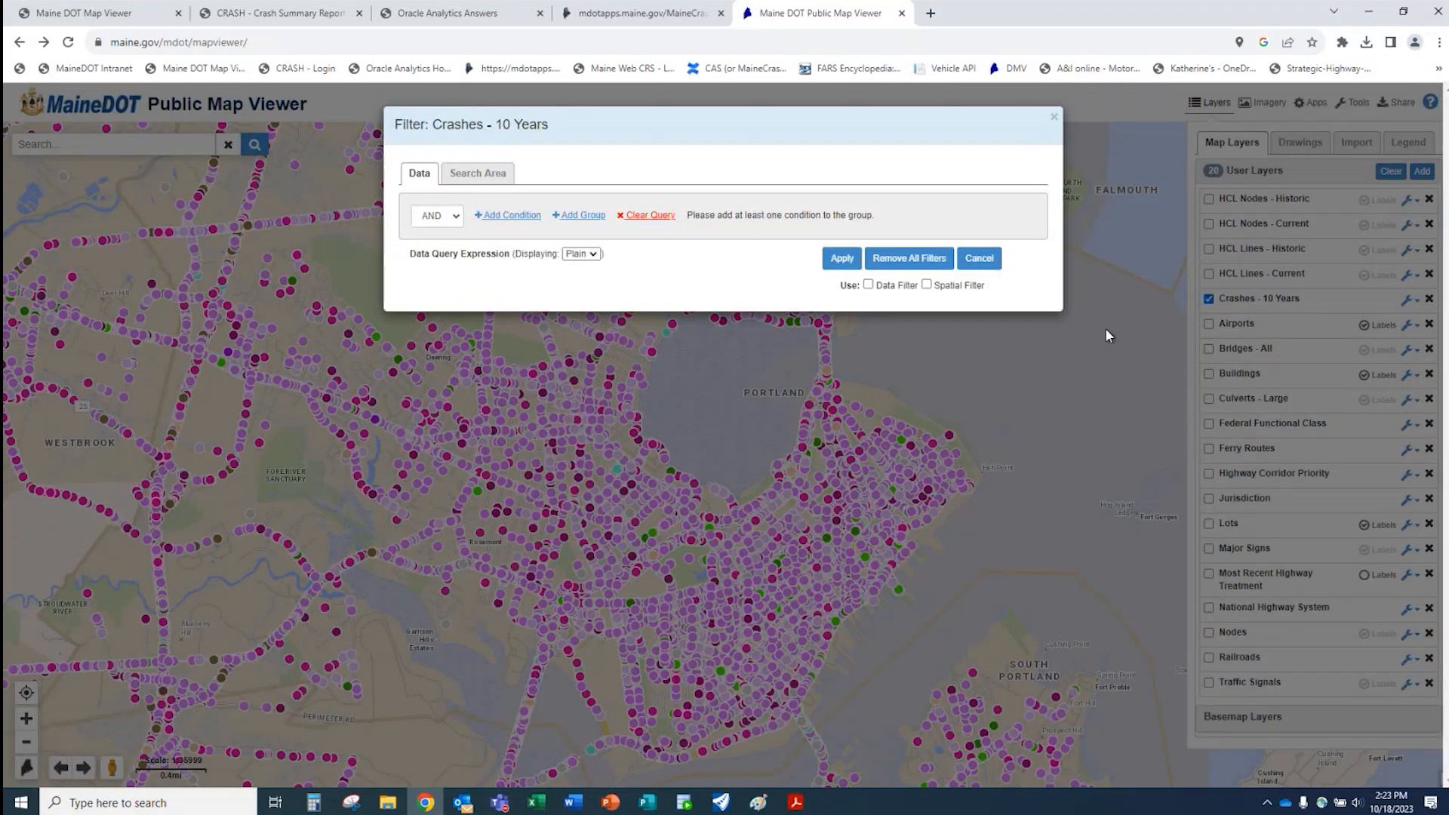
{"action": "left_click", "coordinate": [510, 217]}
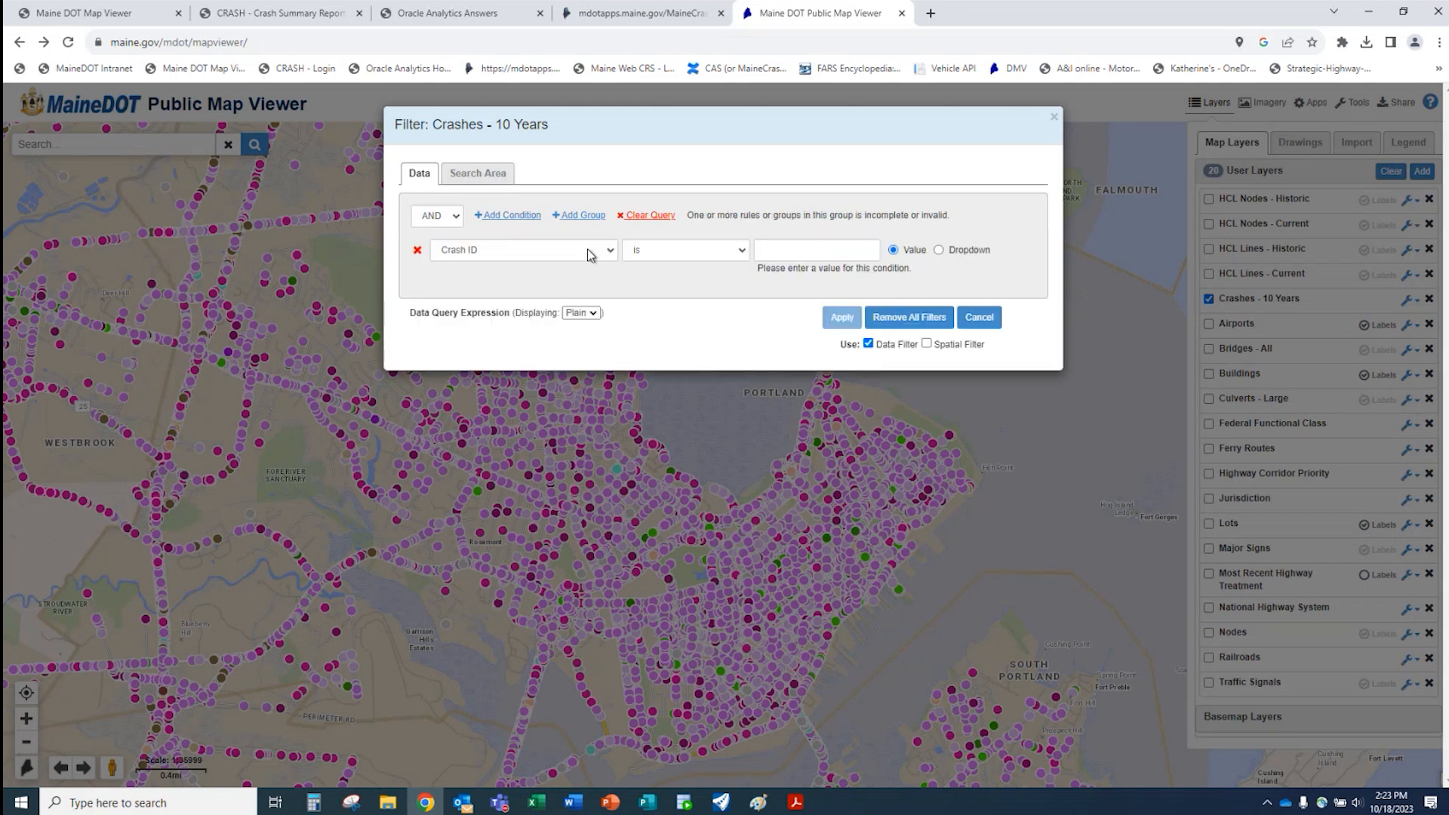
{"action": "left_click", "coordinate": [611, 250]}
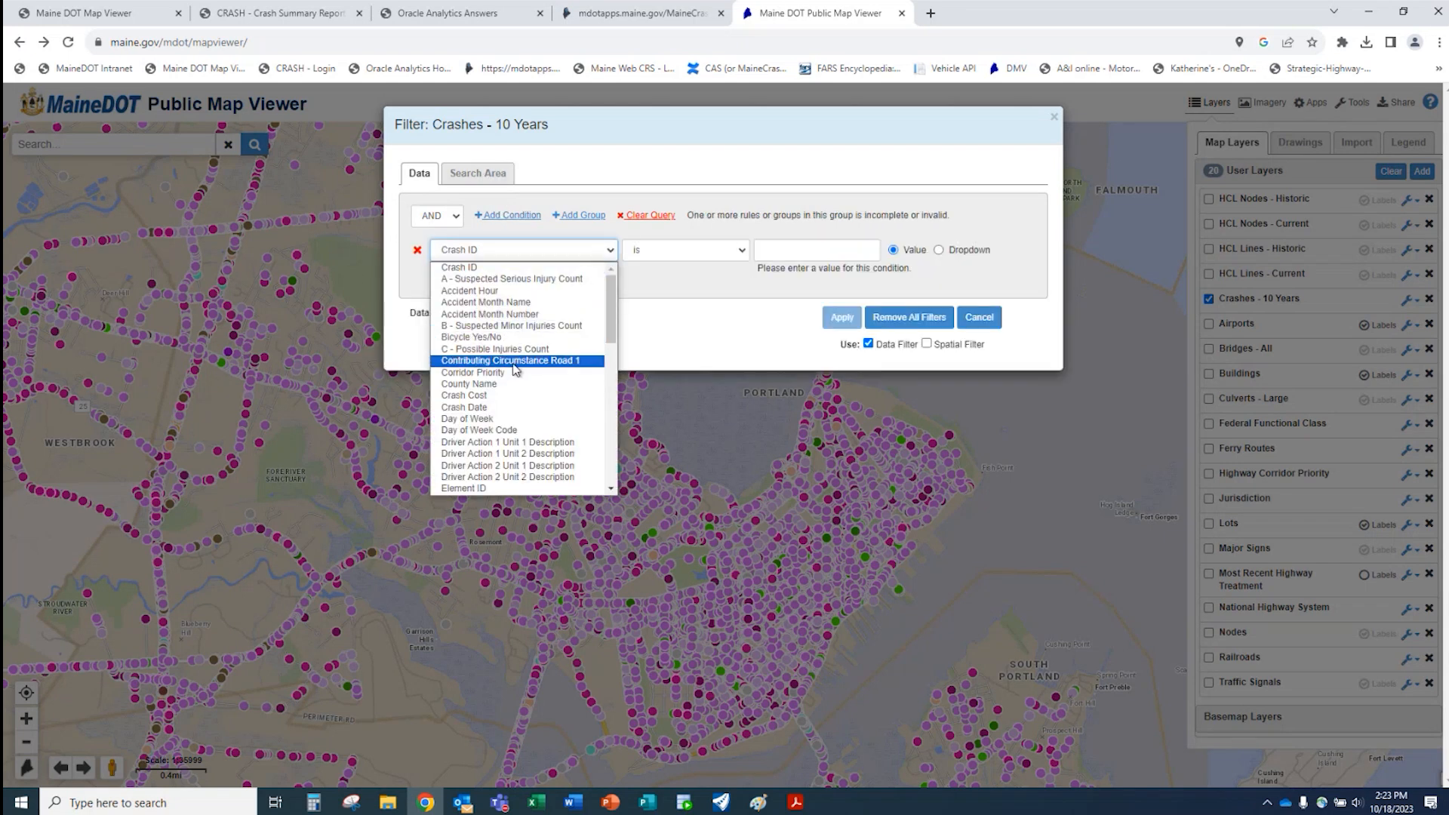
{"action": "scroll", "coordinate": [517, 369], "scroll_direction": "down", "scroll_amount": 6}
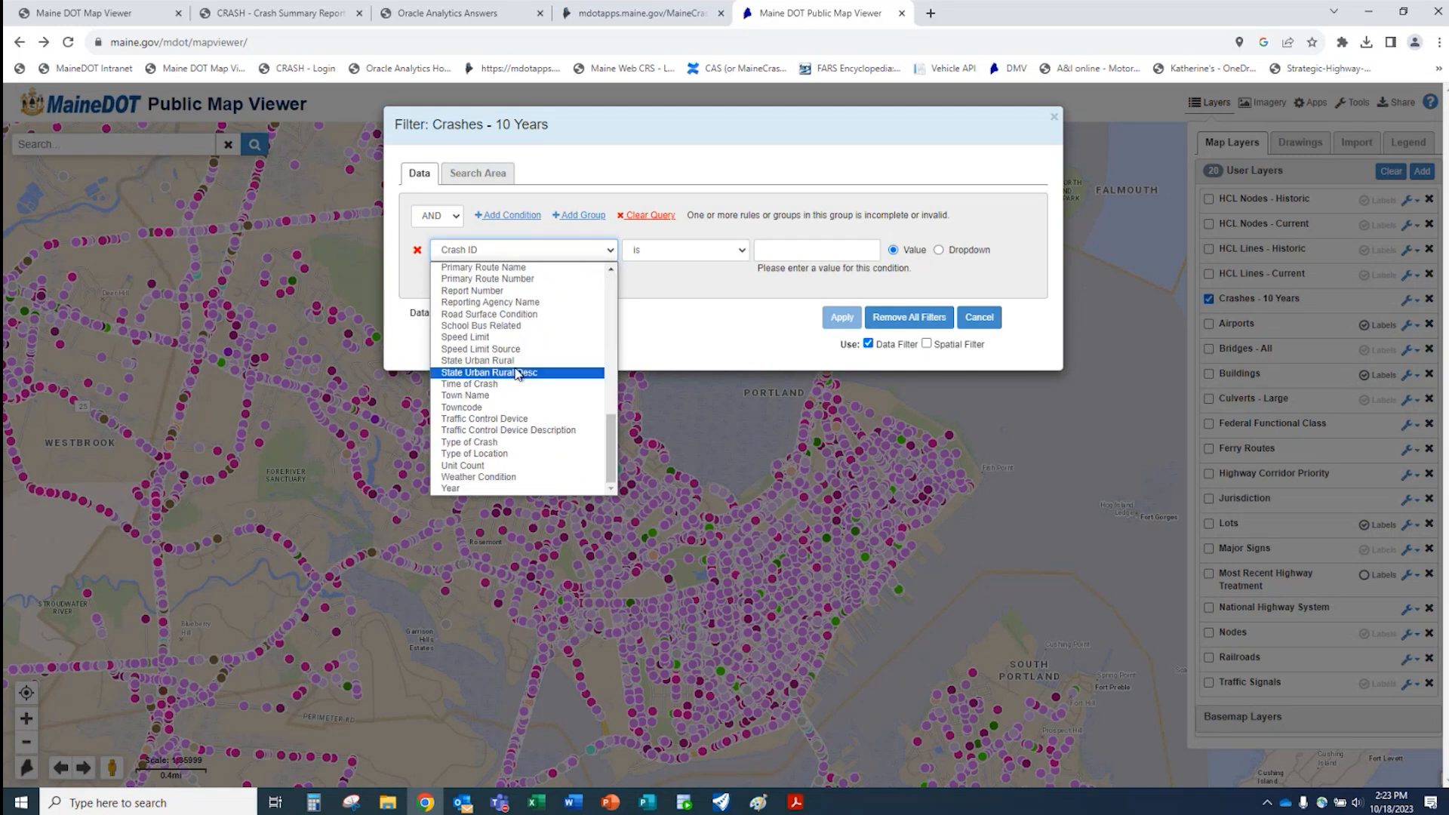
{"action": "left_click", "coordinate": [527, 487]}
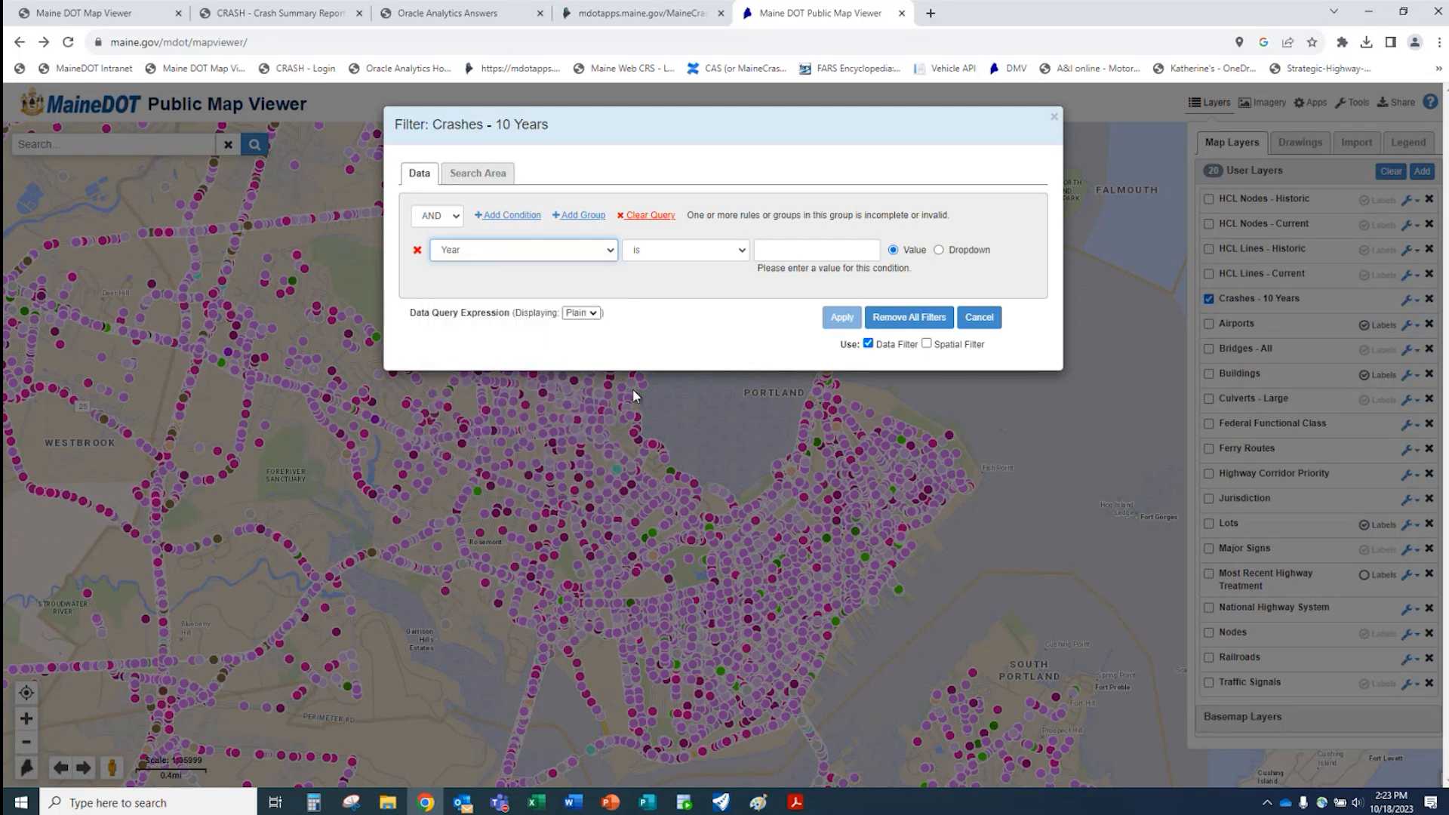
- Set the Year condition to between 2012 and 2023
{"action": "left_click", "coordinate": [741, 252]}
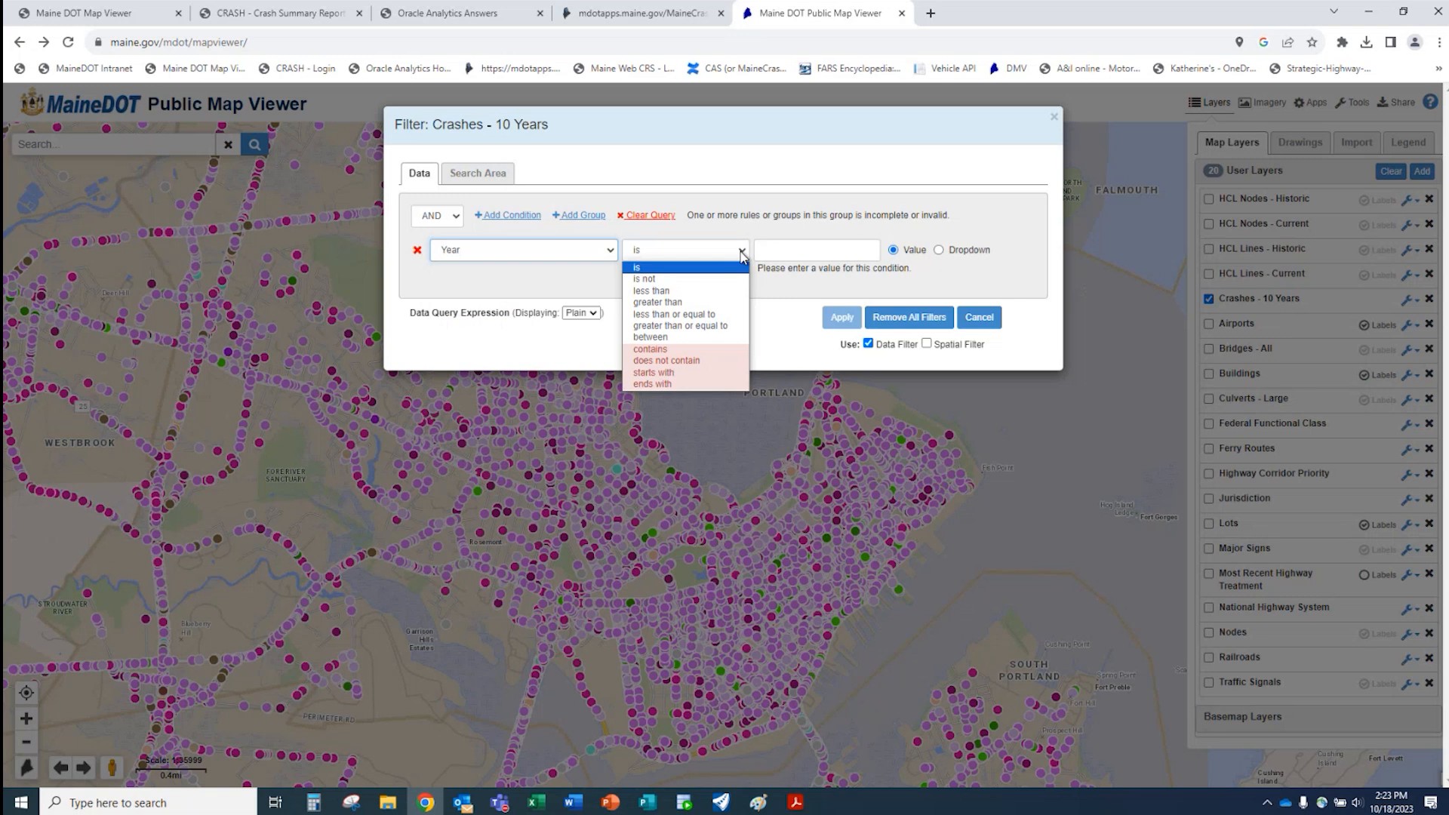
{"action": "left_click", "coordinate": [710, 338]}
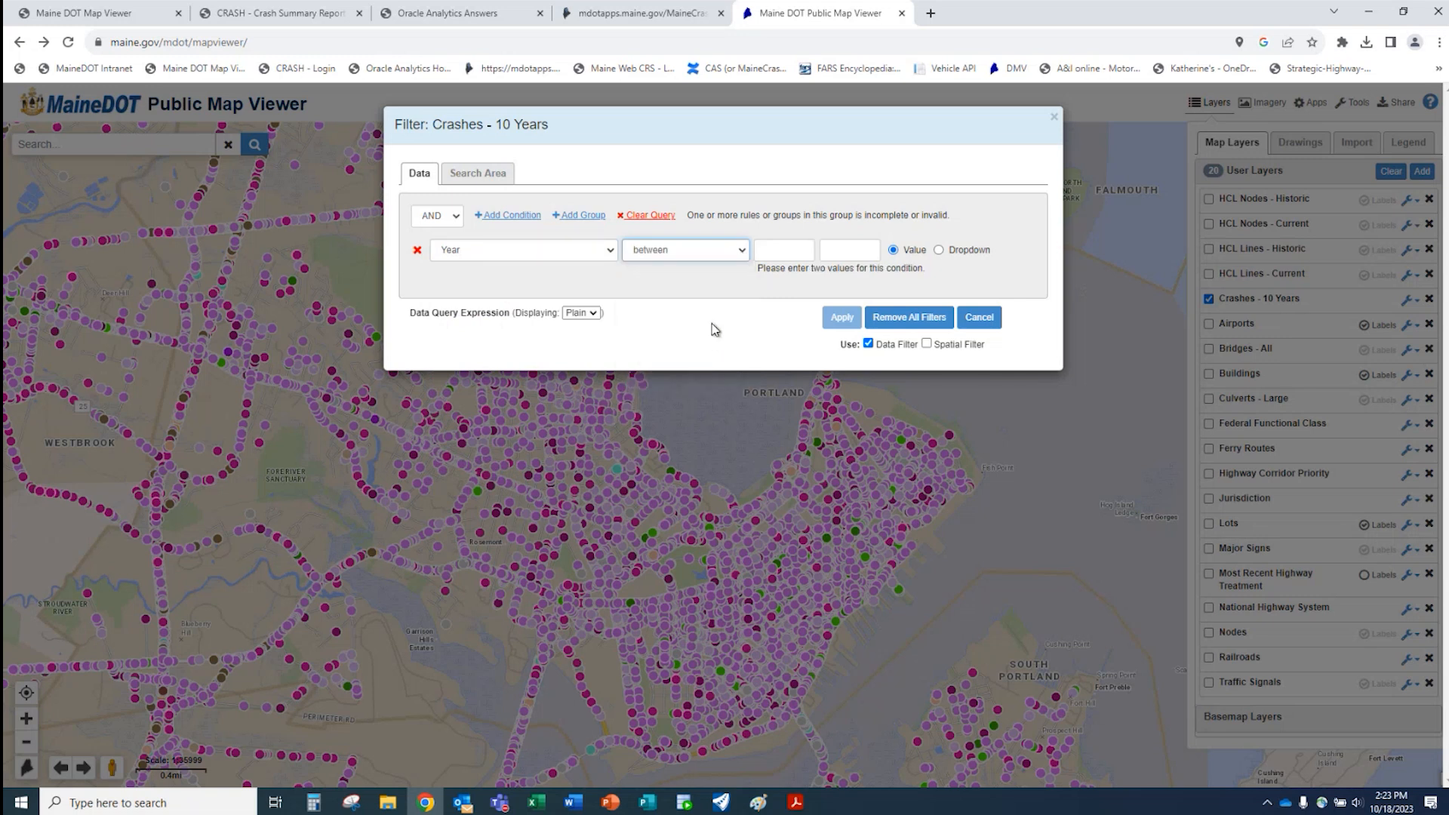
{"action": "left_click", "coordinate": [778, 250]}
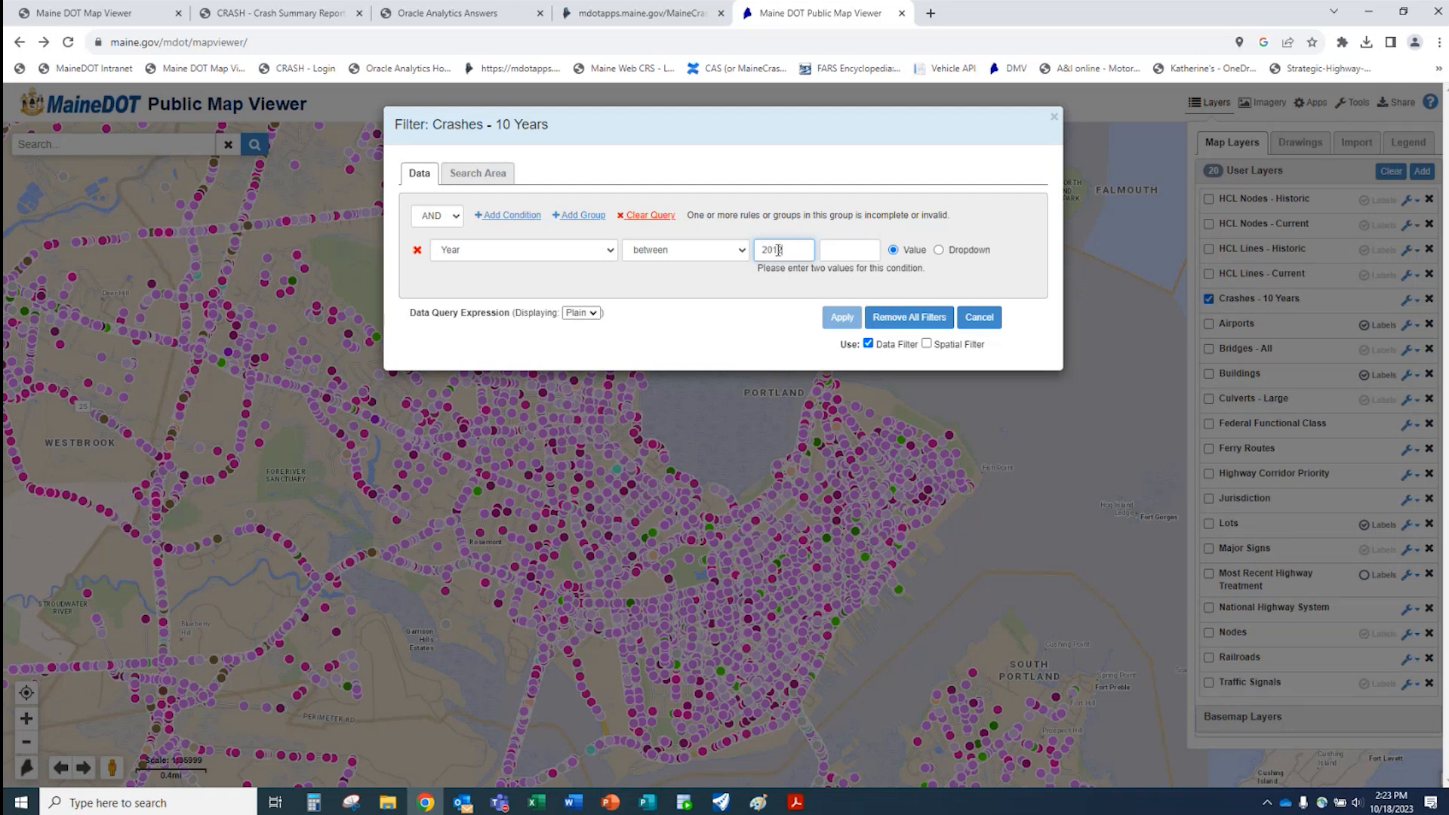
{"action": "type", "text": "2"}
{"action": "left_click", "coordinate": [831, 249]}
{"action": "type", "text": "20"}
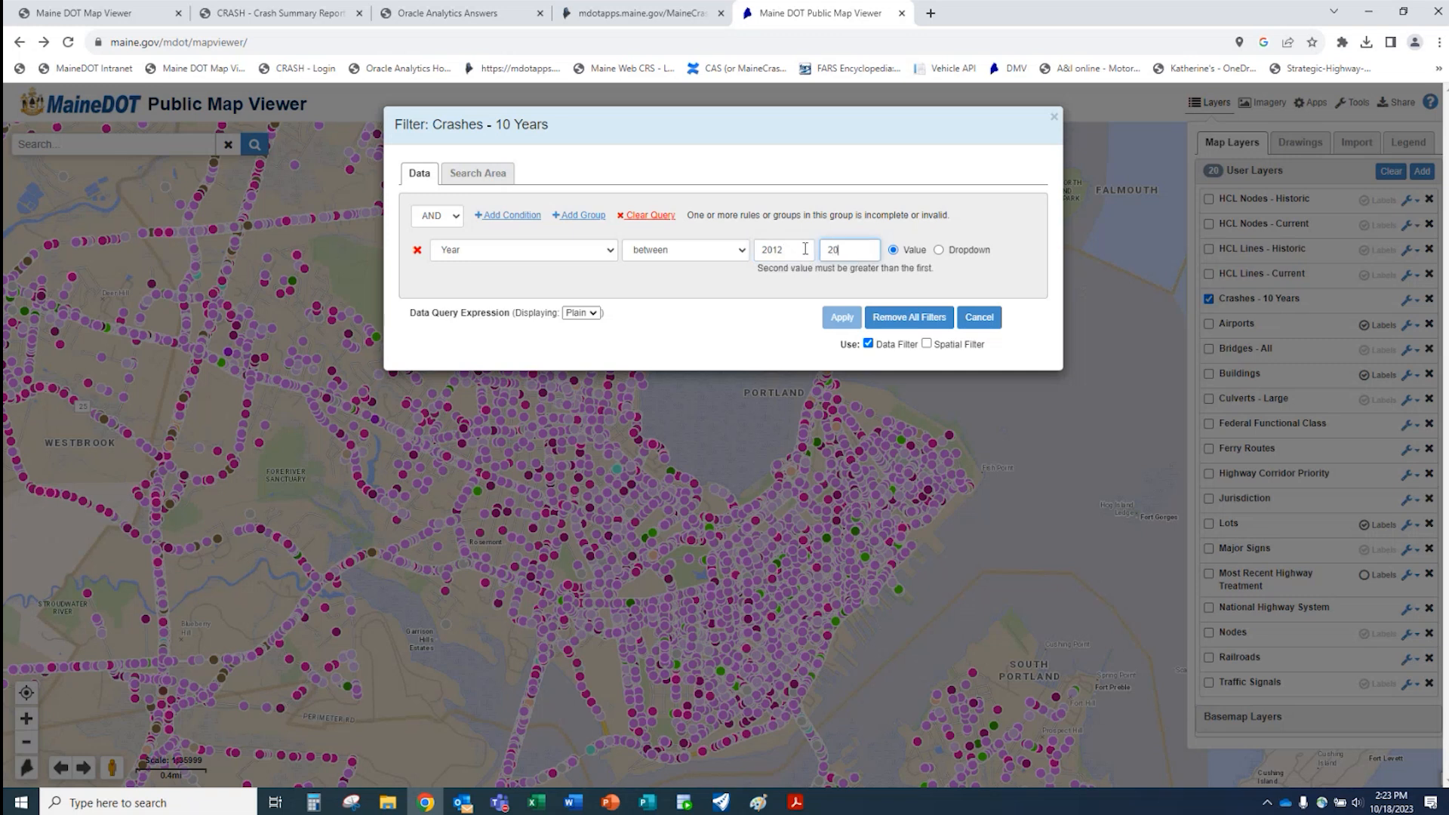
{"action": "type", "text": "23"}
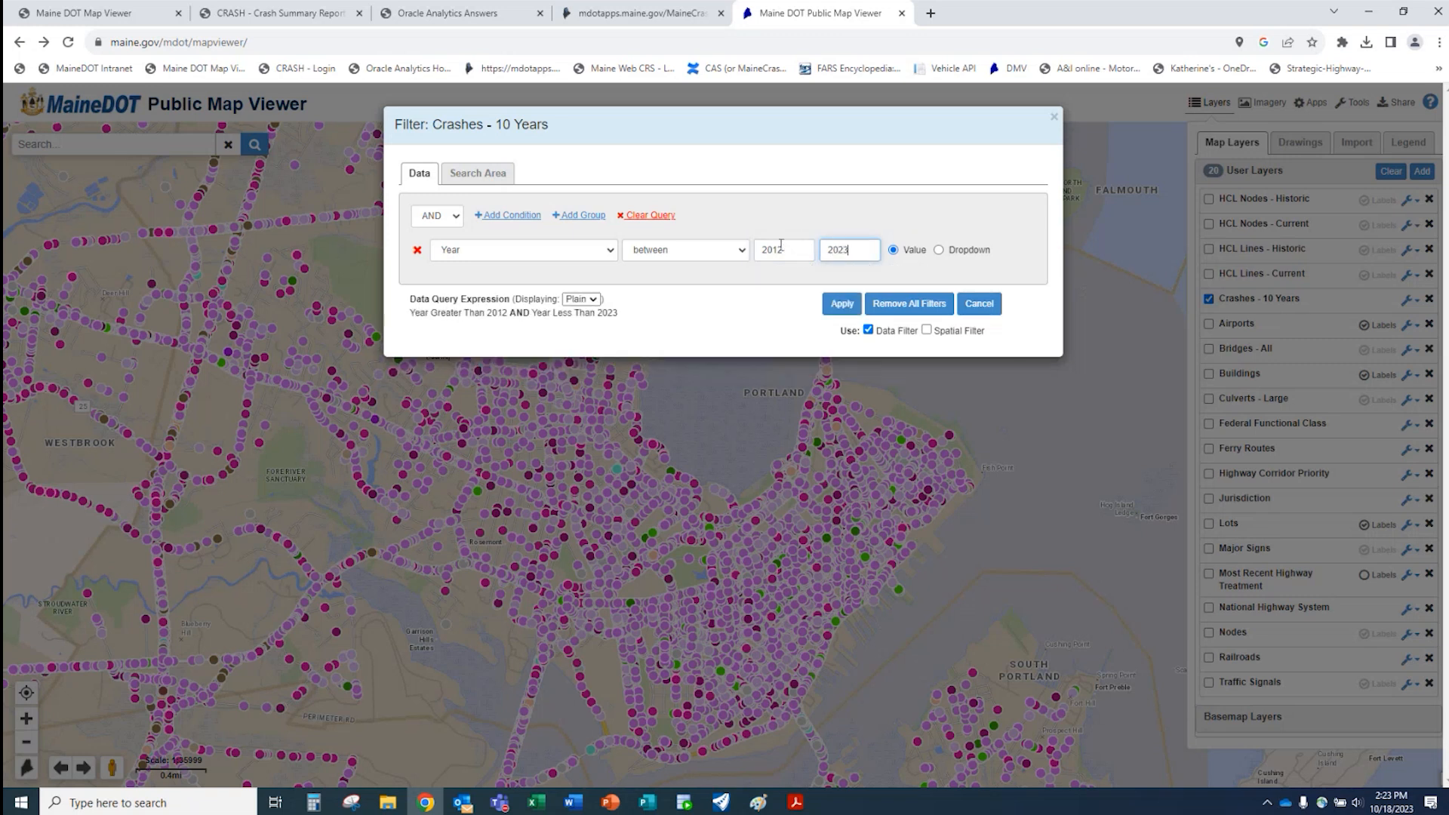
- Add a second condition to the crash filter requiring County Name to be Kennebec, chosen from the existing values
{"action": "left_click", "coordinate": [520, 218]}
{"action": "left_click", "coordinate": [611, 284]}
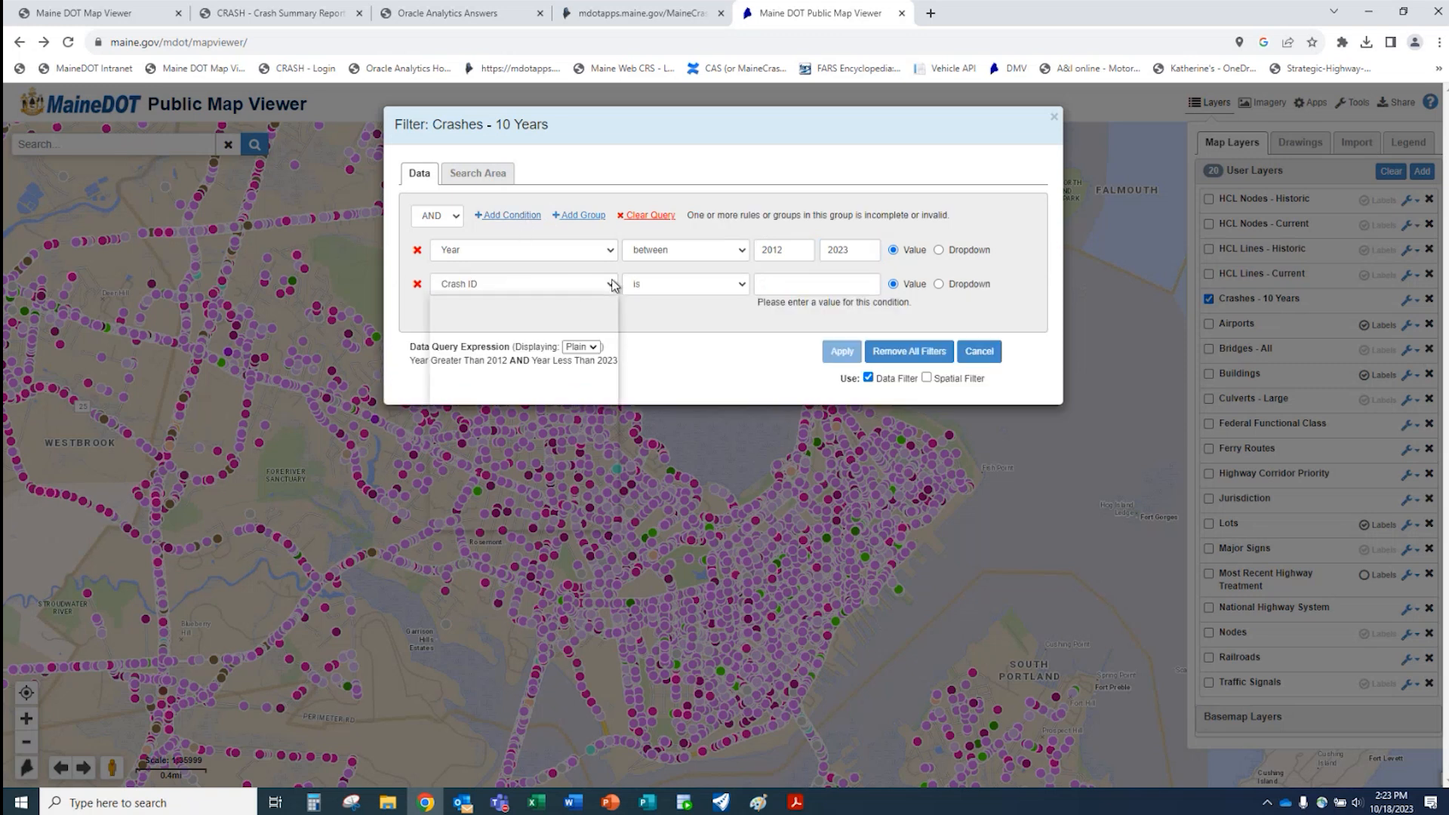
{"action": "scroll", "coordinate": [519, 423], "scroll_direction": "down", "scroll_amount": 4}
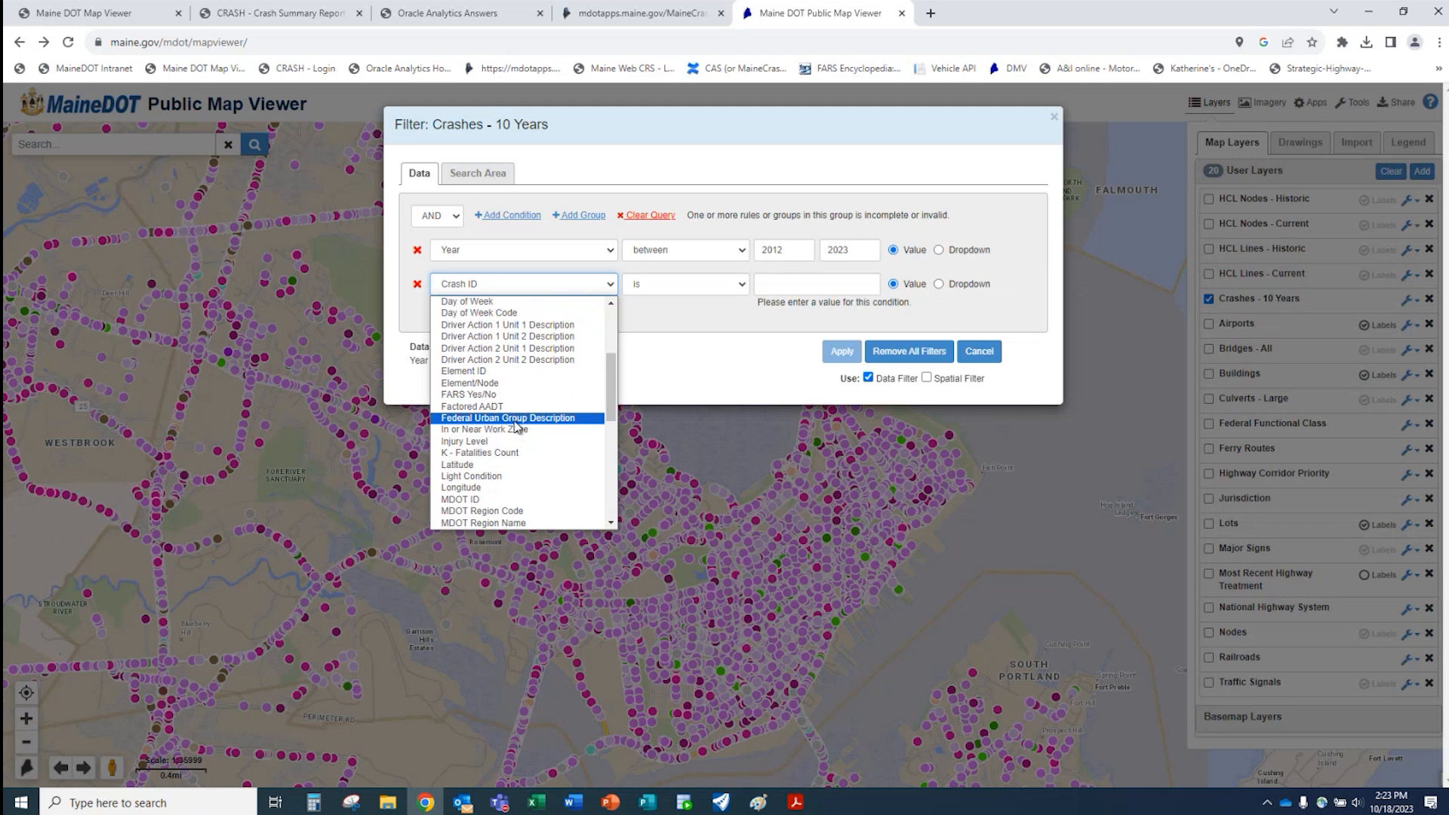
{"action": "scroll", "coordinate": [515, 427], "scroll_direction": "up", "scroll_amount": 4}
{"action": "left_click", "coordinate": [512, 420]}
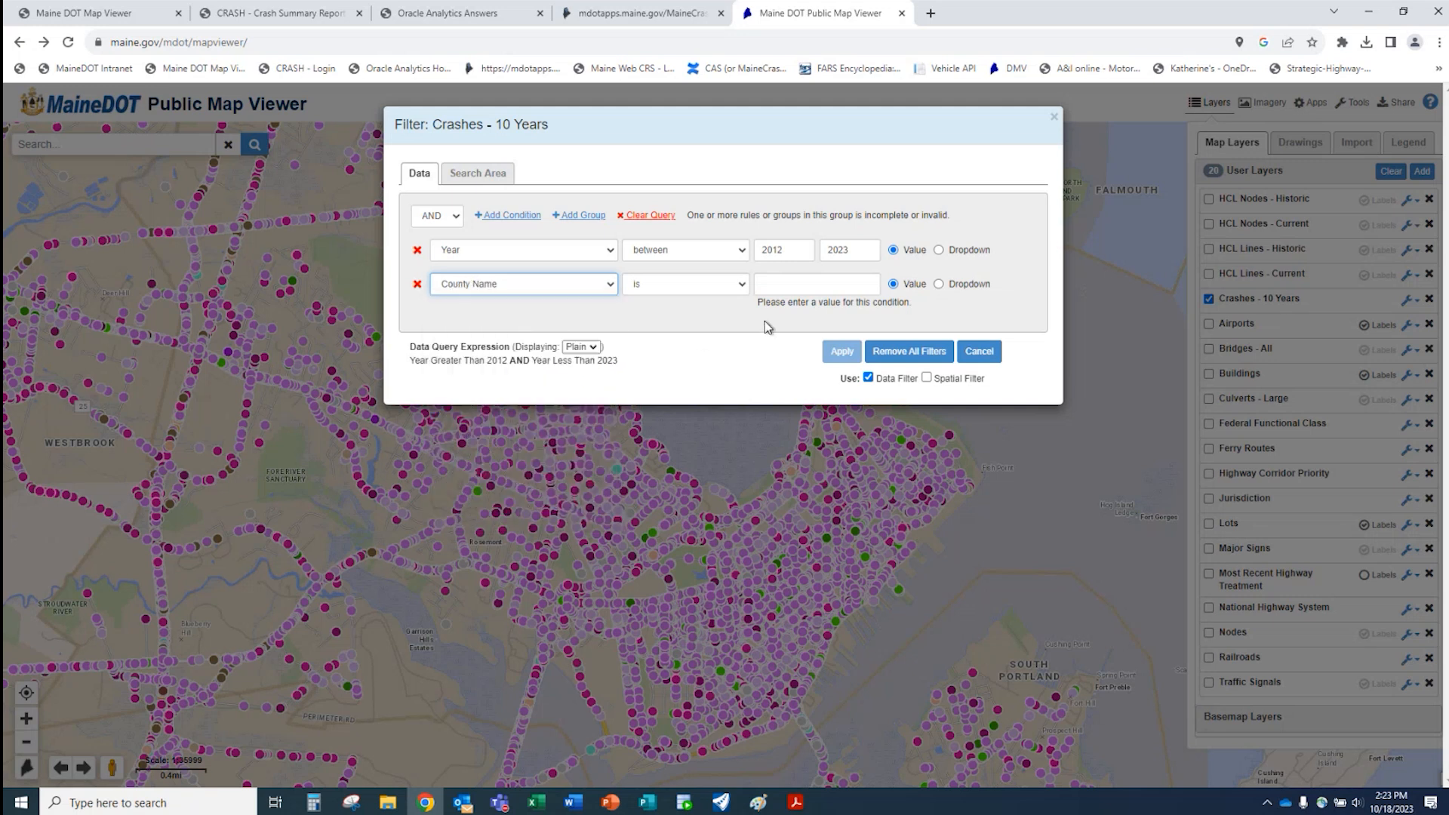
{"action": "left_click", "coordinate": [939, 285]}
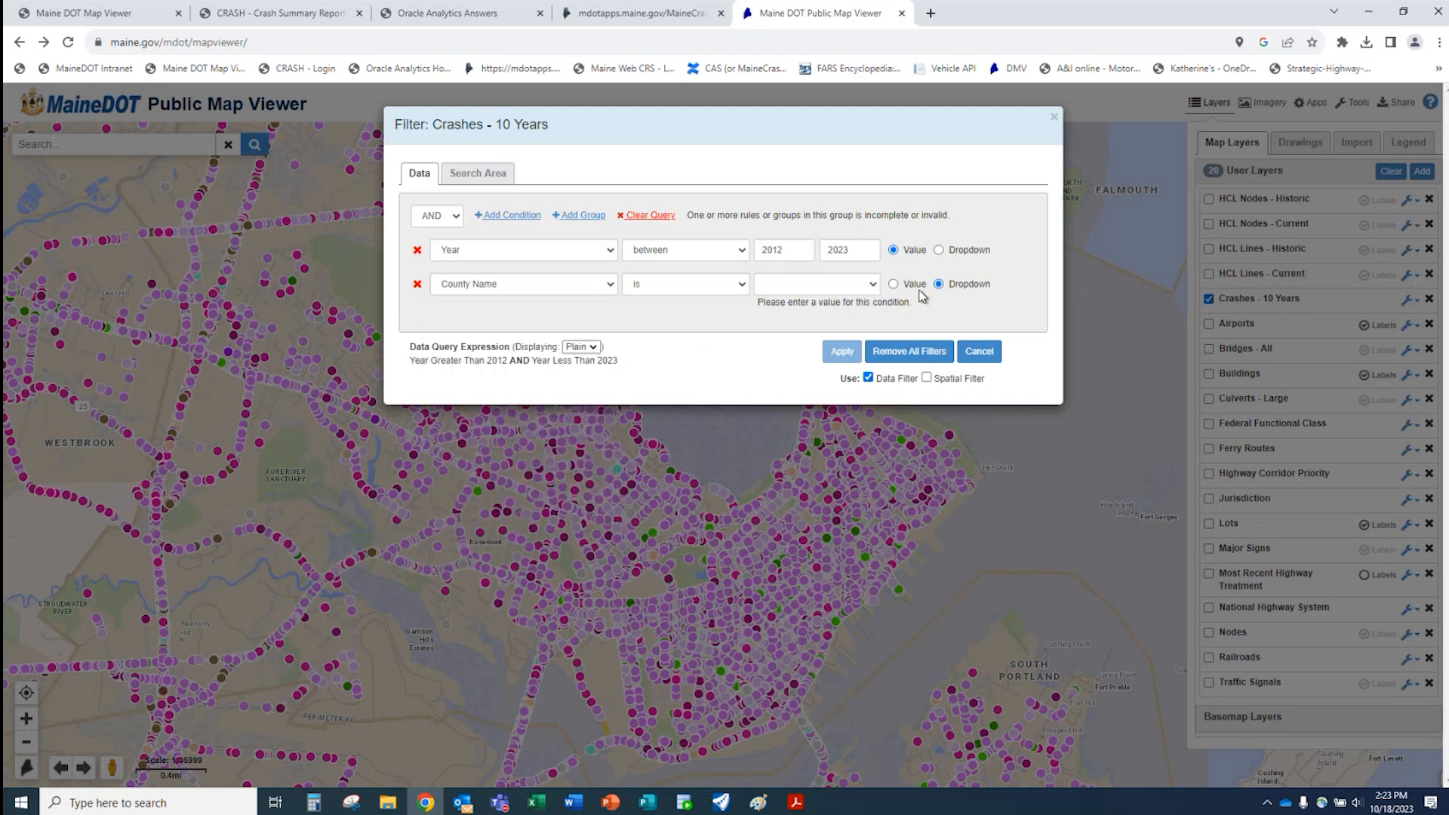
{"action": "left_click", "coordinate": [878, 287]}
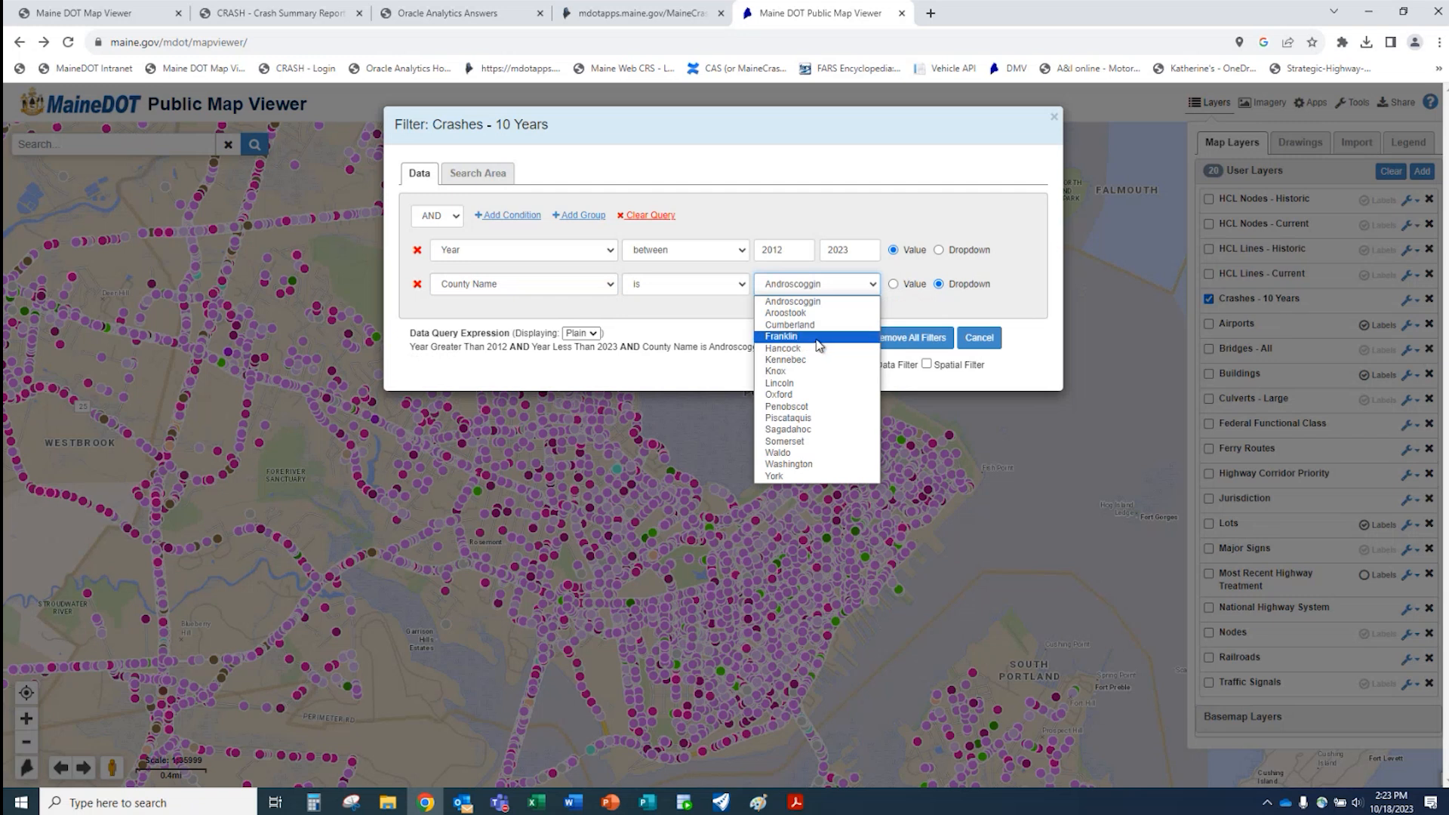
{"action": "left_click", "coordinate": [804, 360]}
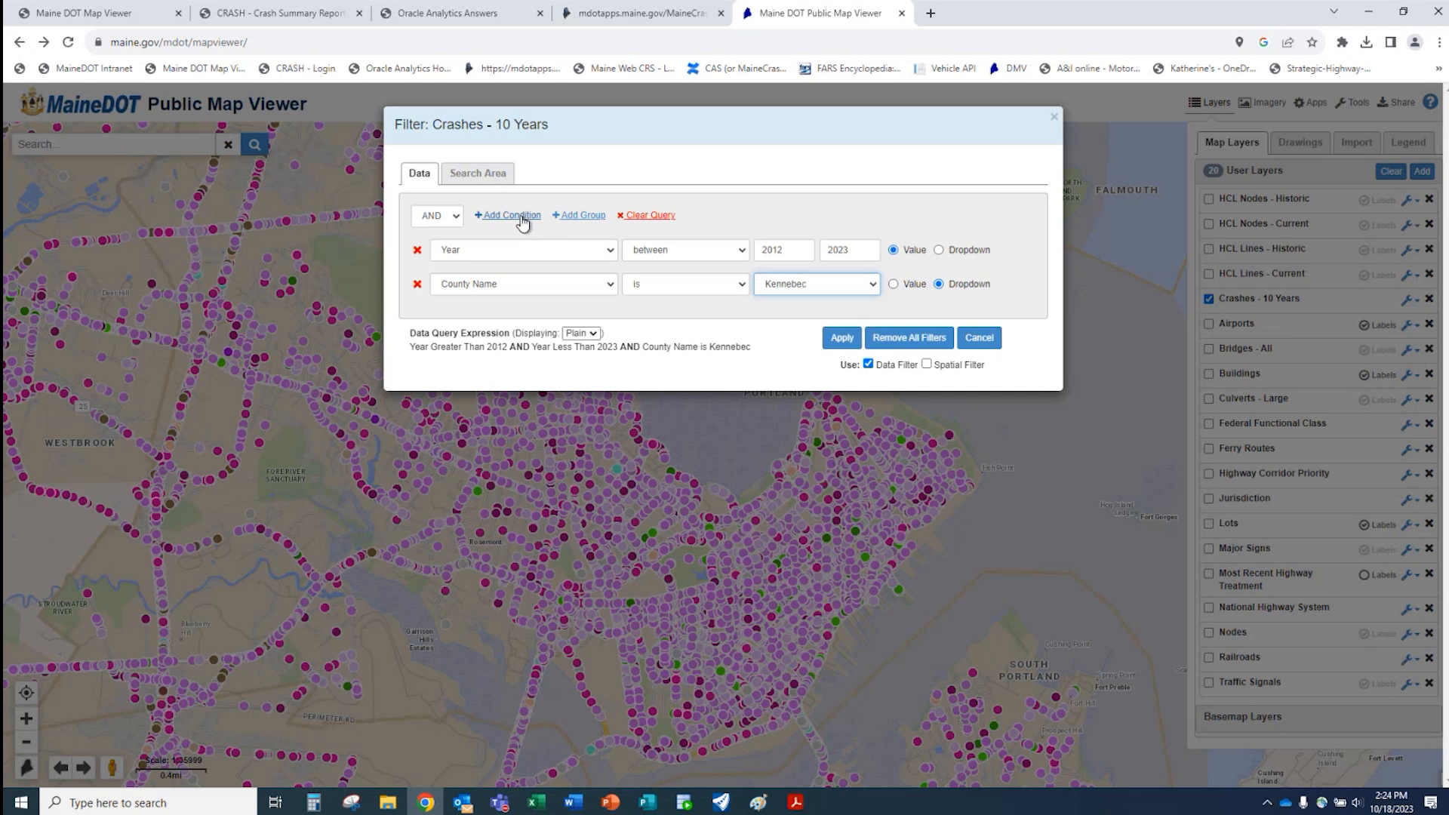
- Add a nested AND group beneath the Year and County Name conditions and start a new condition inside it
{"action": "left_click", "coordinate": [580, 218]}
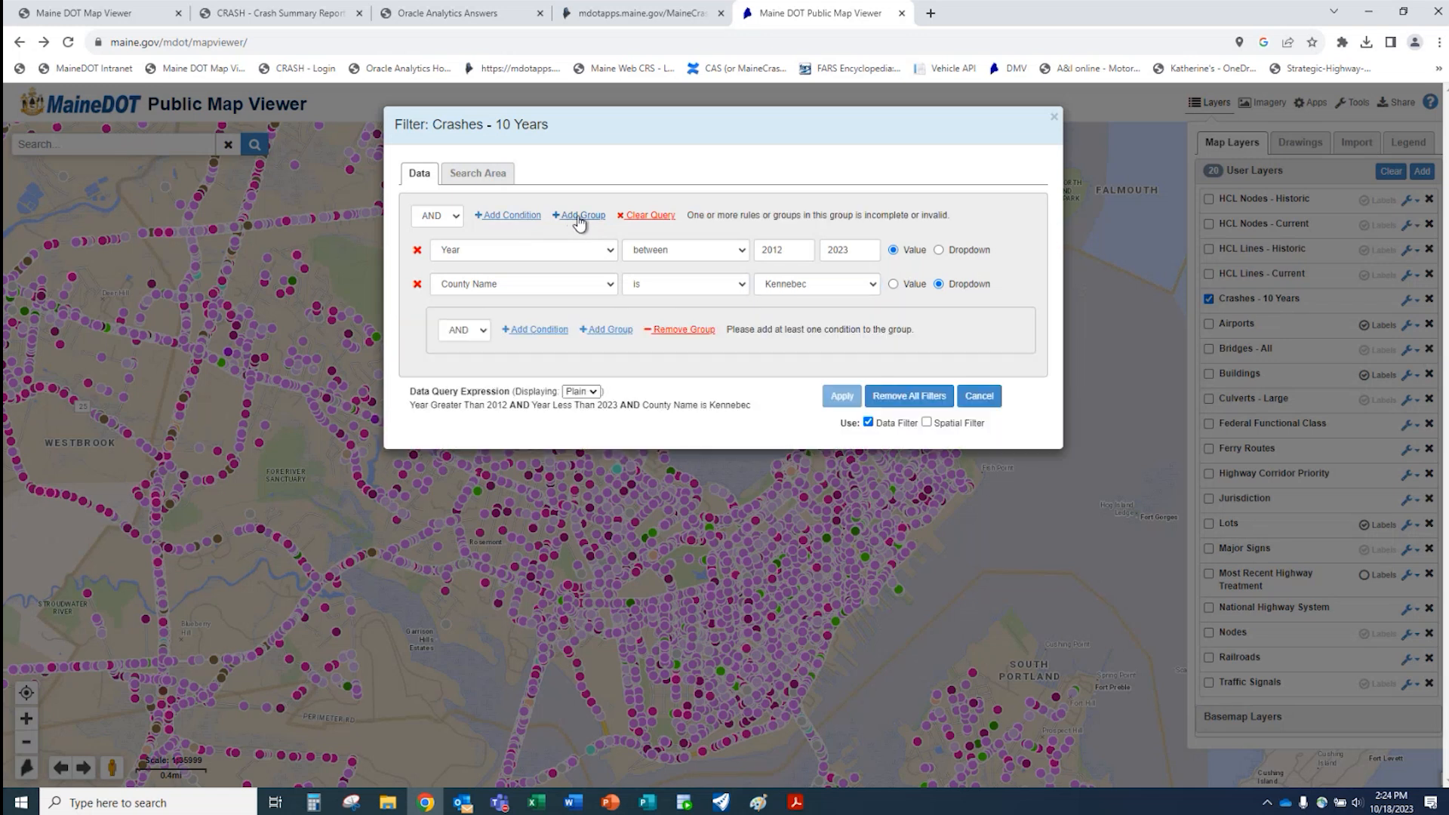
{"action": "left_click", "coordinate": [537, 332]}
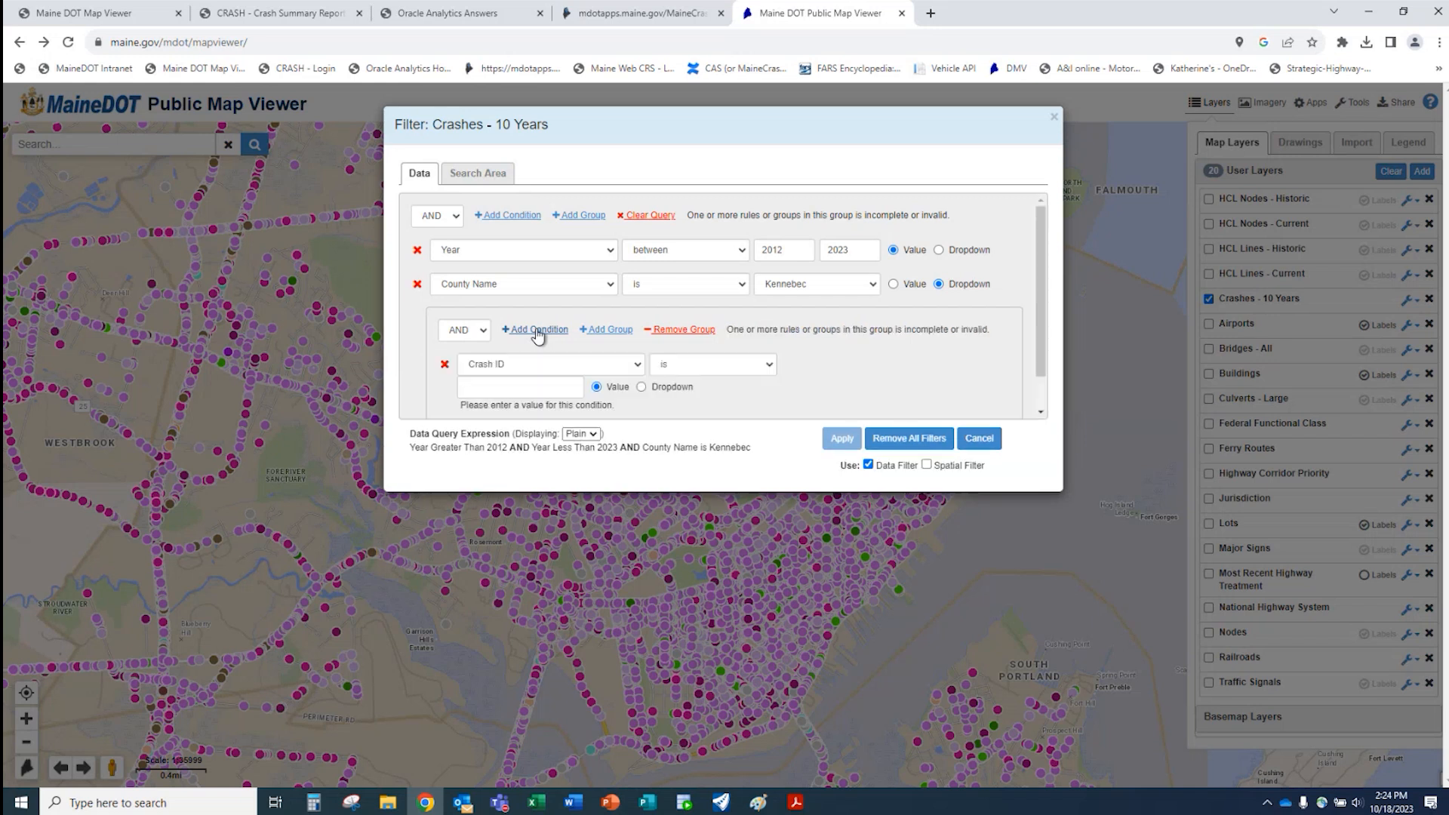
- Set the nested group's first condition to Injury Level is A, choosing the value from the list of existing values
{"action": "left_click", "coordinate": [638, 368]}
{"action": "scroll", "coordinate": [528, 468], "scroll_direction": "down", "scroll_amount": 4}
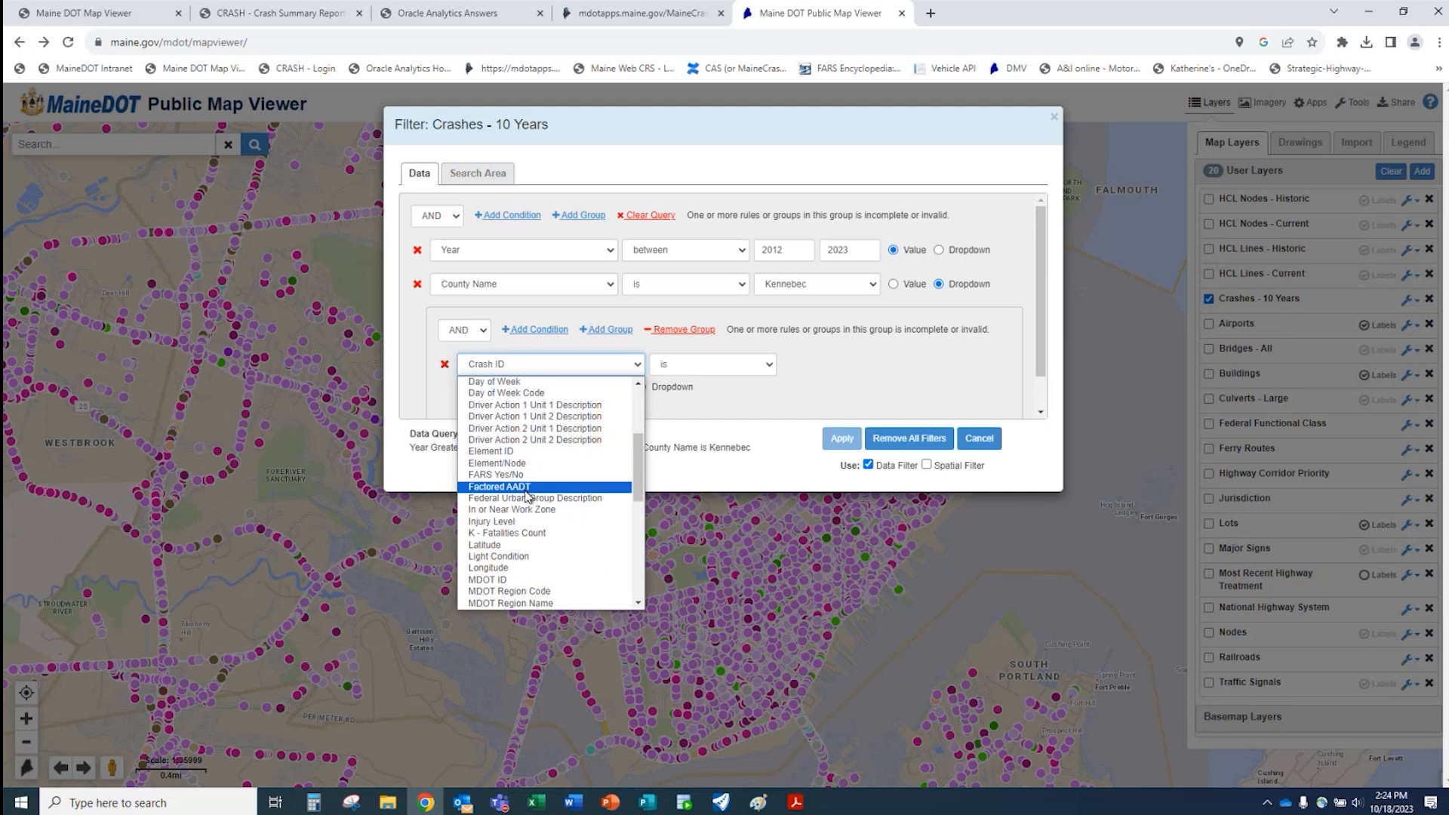
{"action": "left_click", "coordinate": [525, 522]}
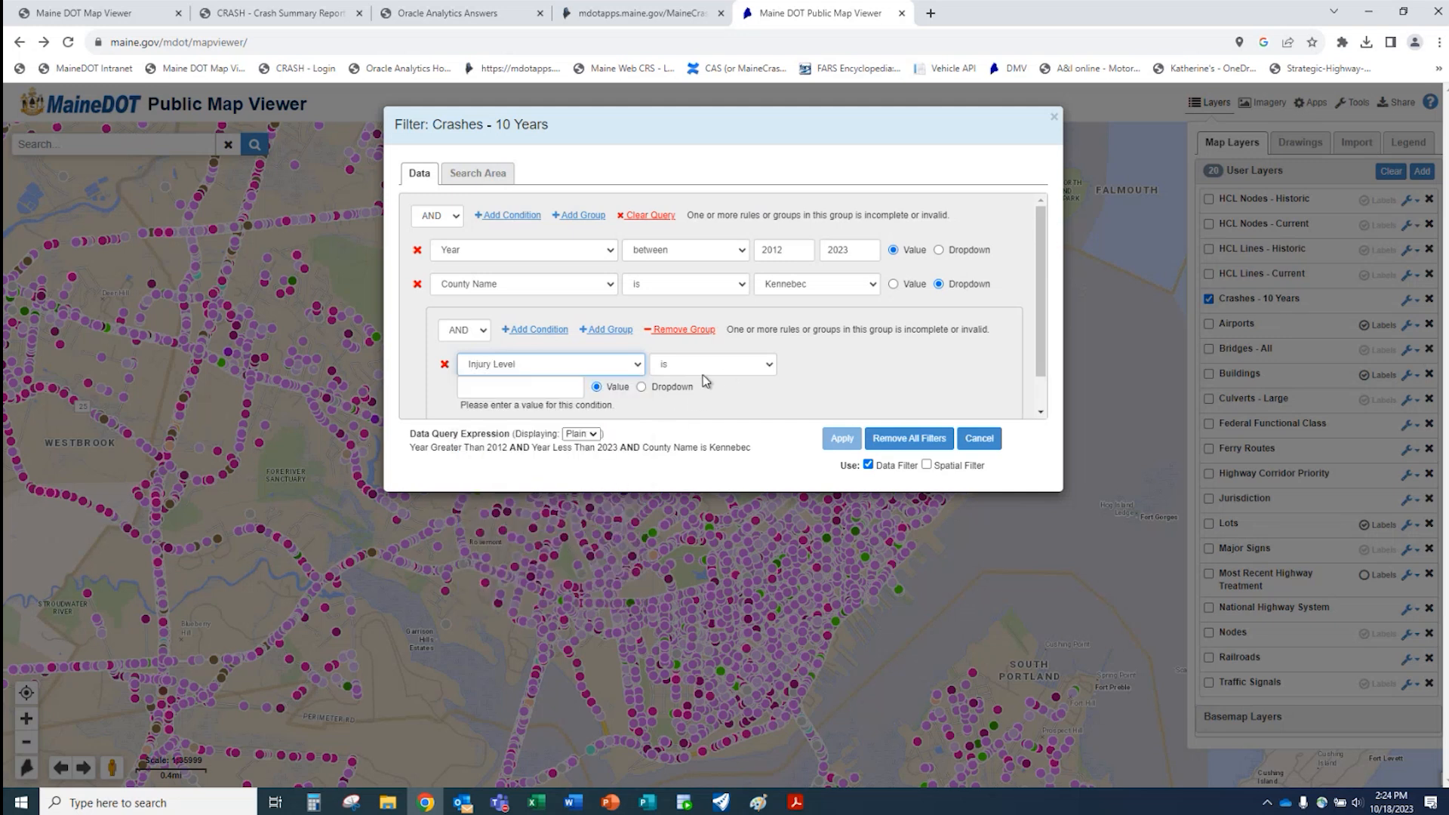
{"action": "left_click", "coordinate": [641, 386]}
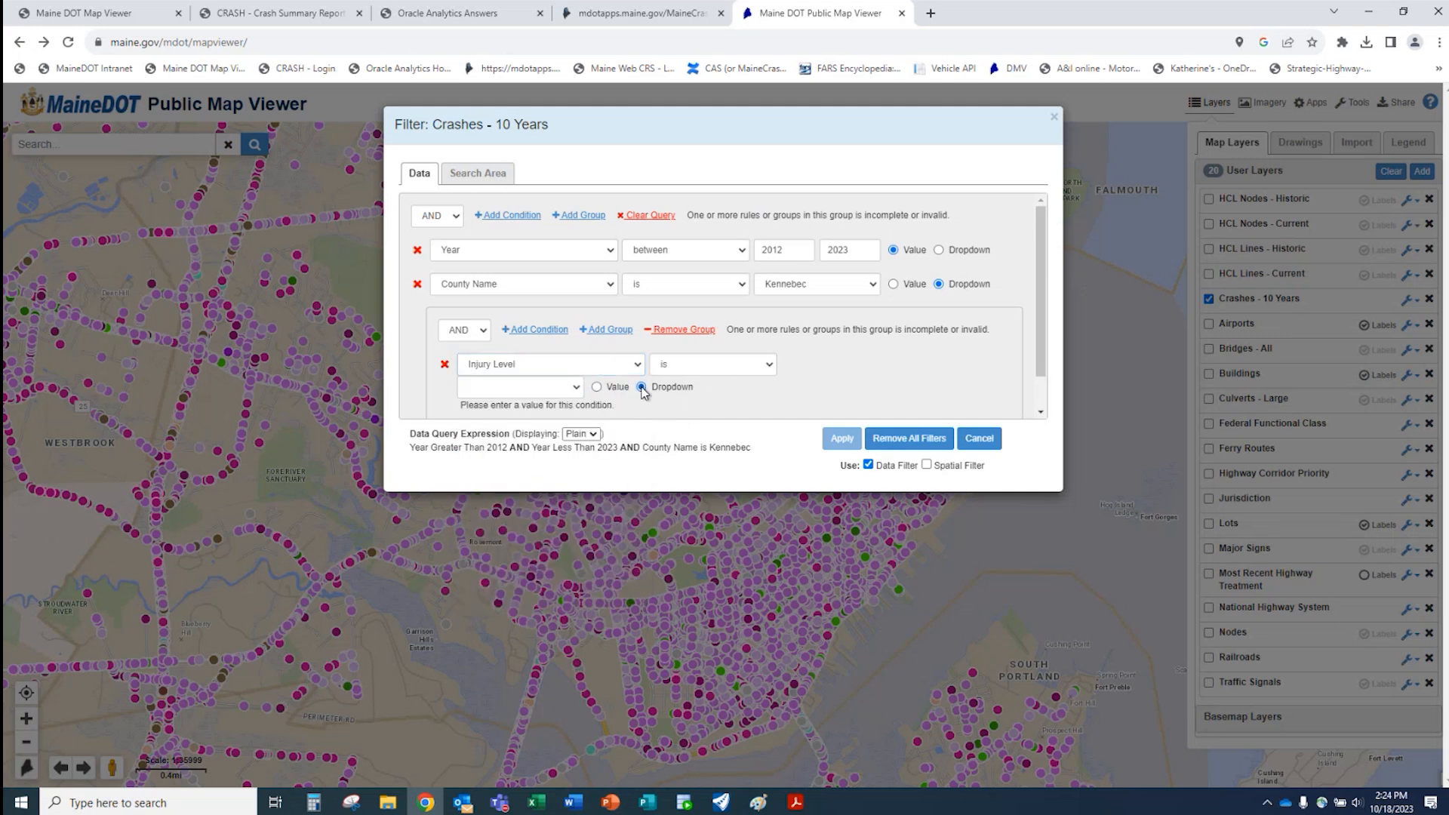
{"action": "left_click", "coordinate": [578, 389]}
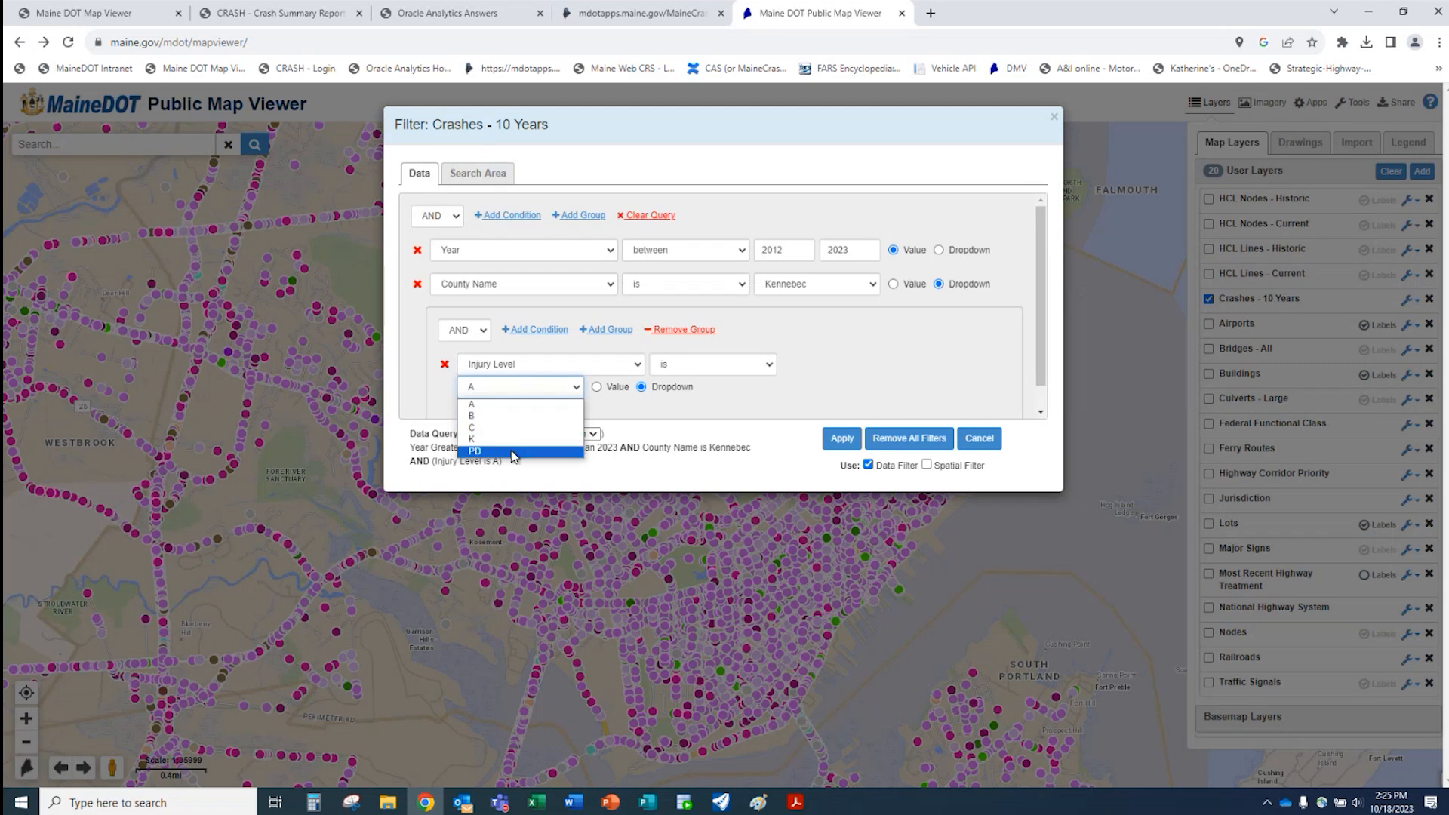
{"action": "left_click", "coordinate": [530, 403]}
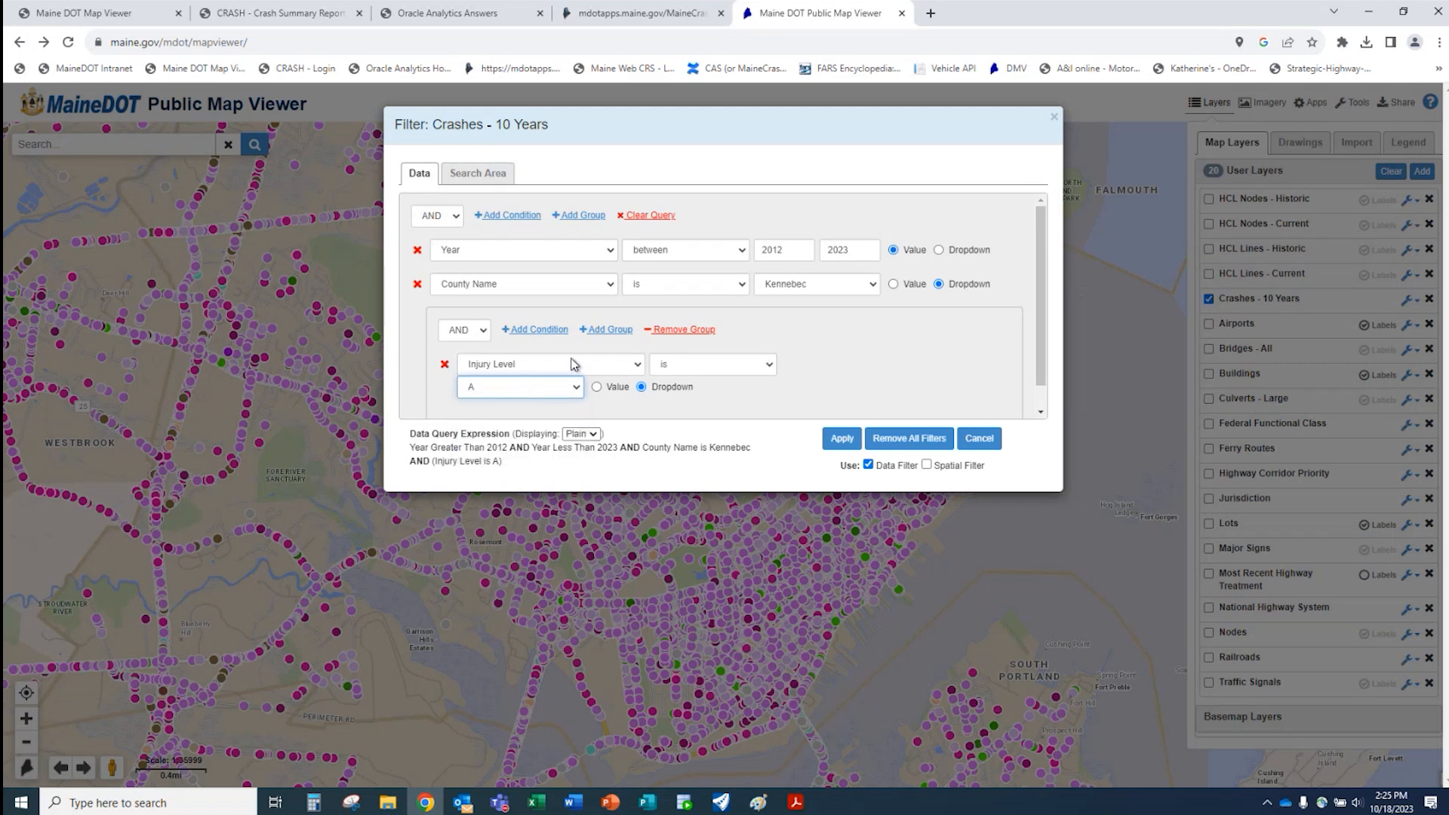
- Add a second condition to the nested group specifying that Injury Level is B
{"action": "left_click", "coordinate": [550, 333]}
{"action": "scroll", "coordinate": [554, 351], "scroll_direction": "down", "scroll_amount": 2}
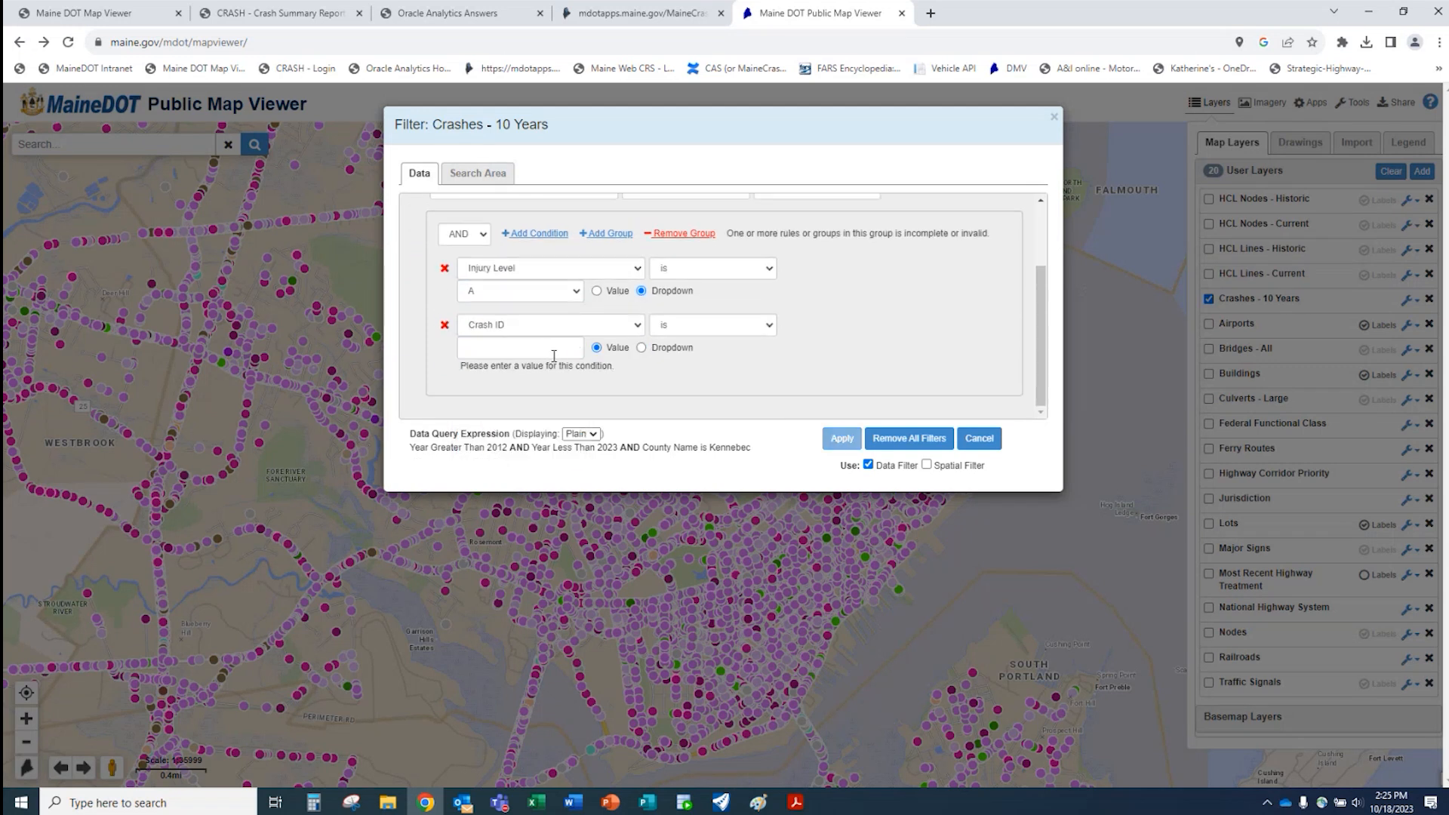
{"action": "left_click", "coordinate": [638, 326]}
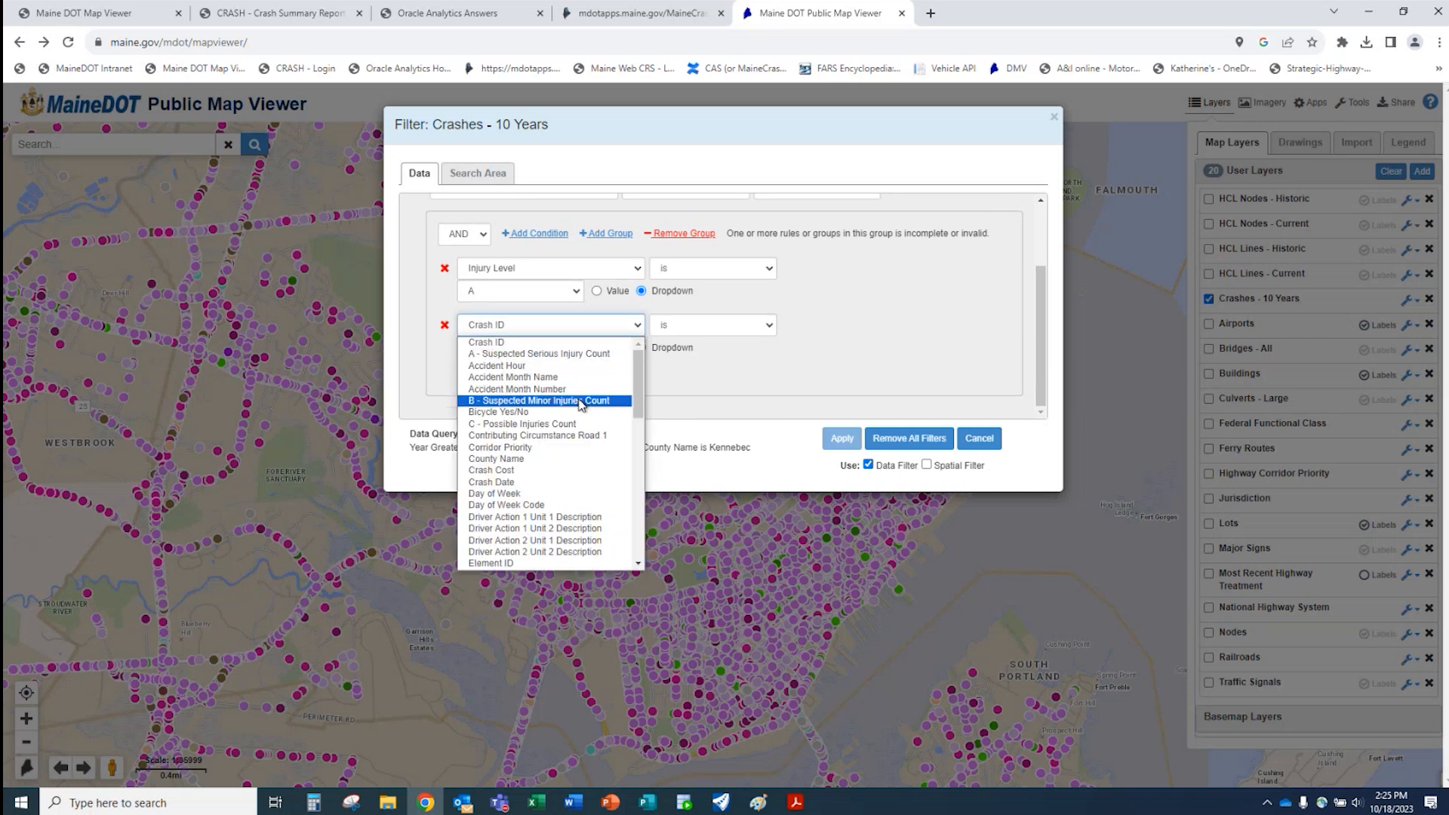
{"action": "scroll", "coordinate": [581, 405], "scroll_direction": "down", "scroll_amount": 3}
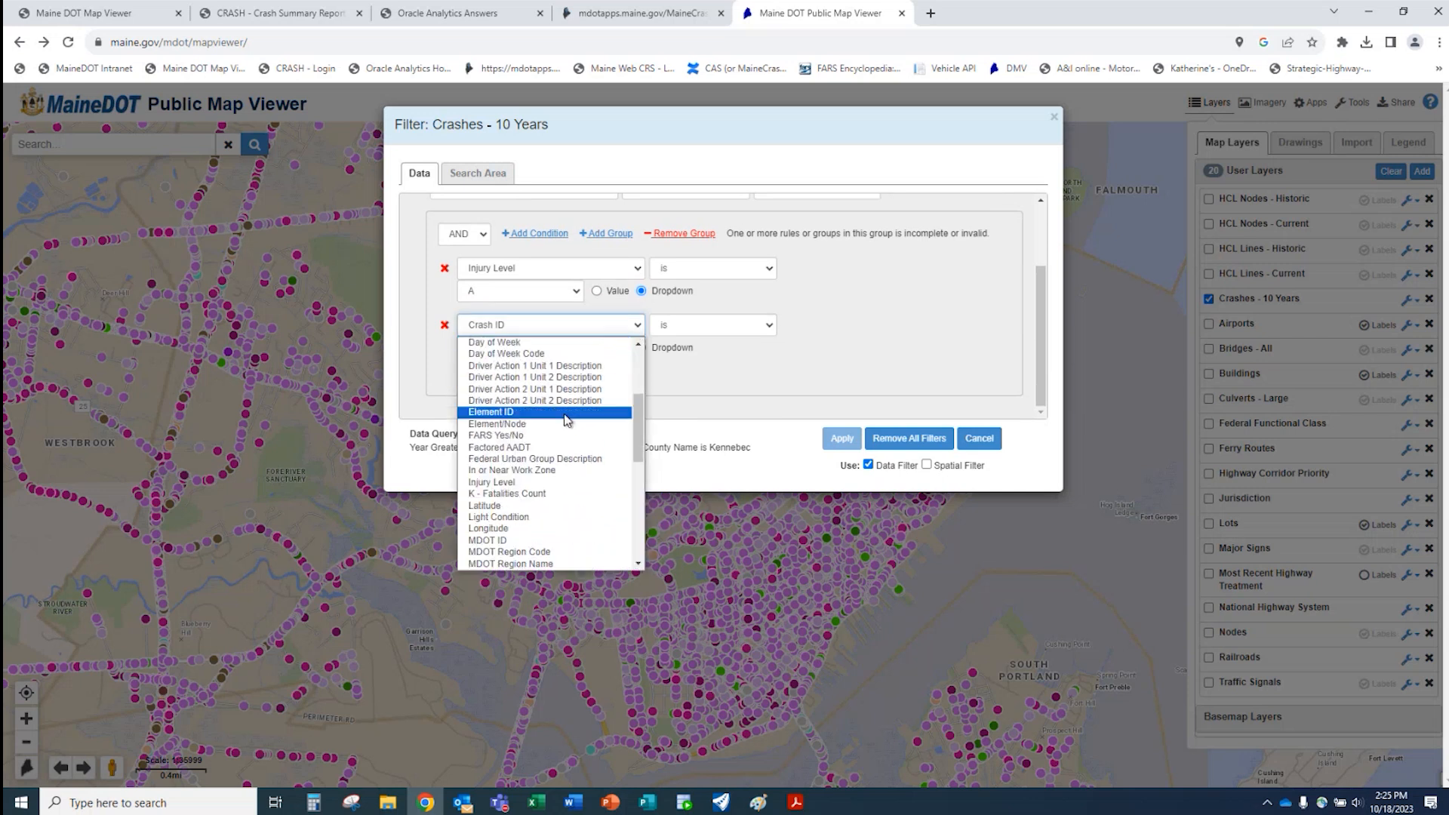
{"action": "left_click", "coordinate": [550, 483]}
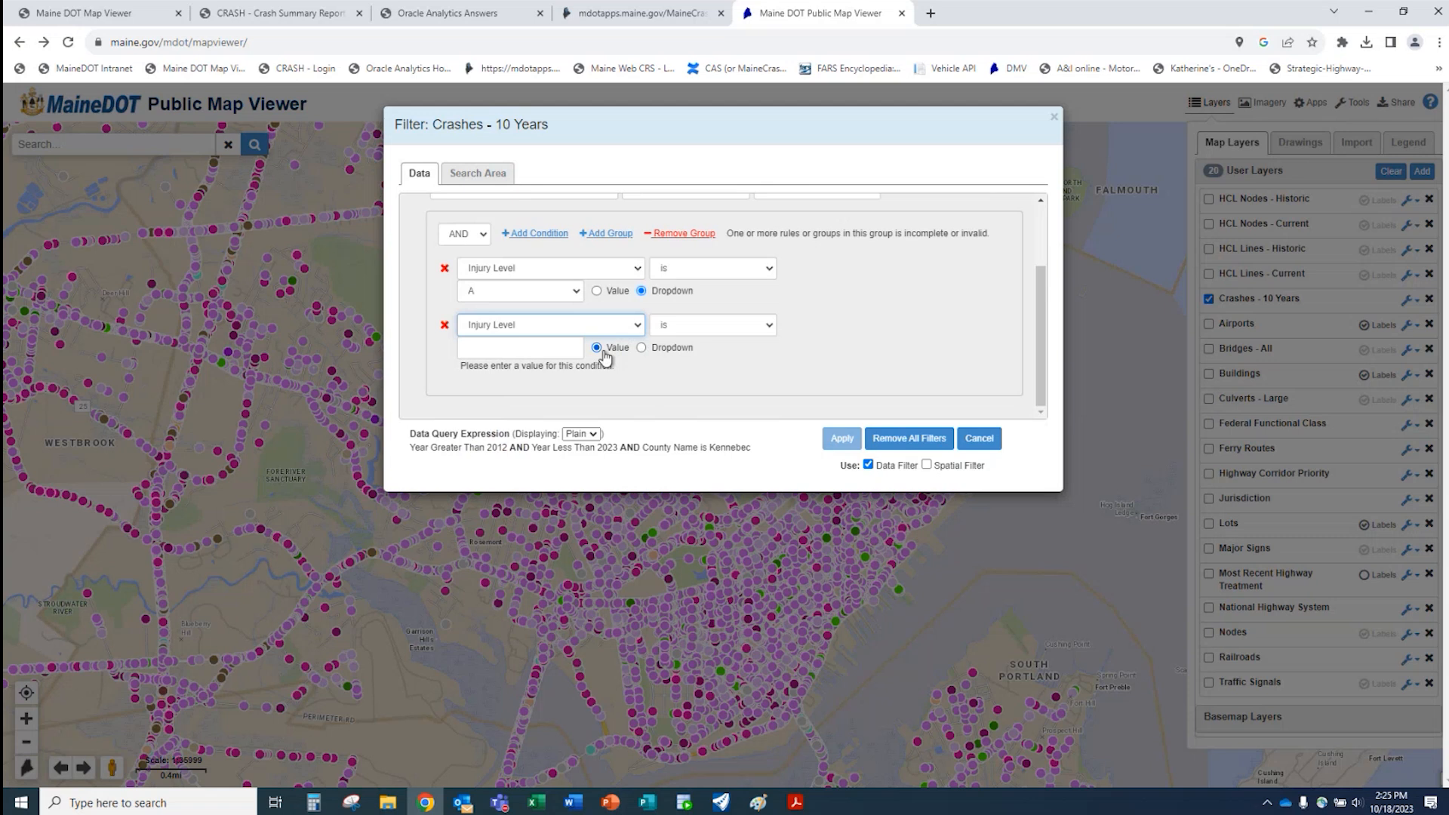
{"action": "left_click", "coordinate": [561, 350]}
{"action": "type", "text": "B"}
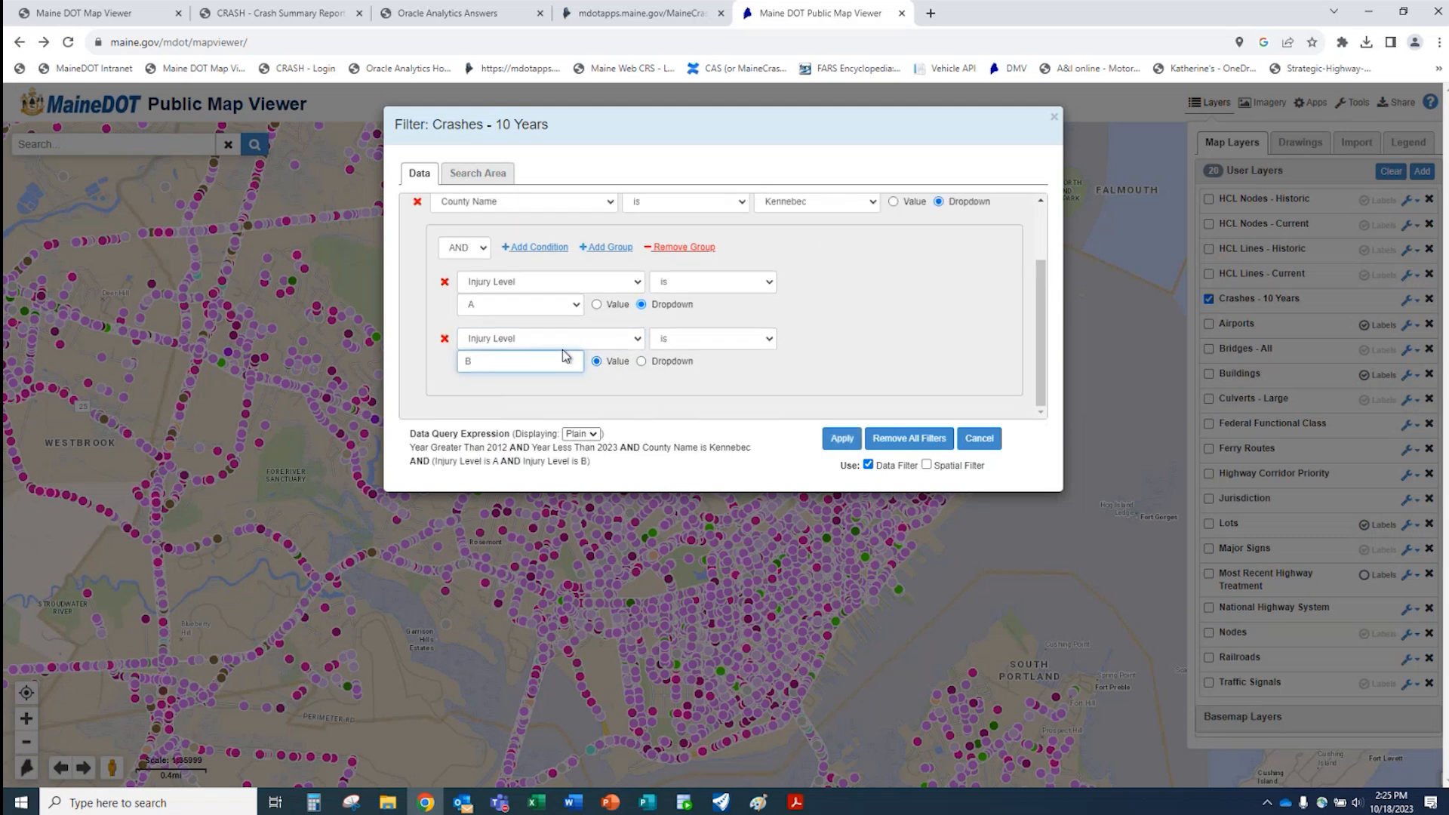
- Add a third condition to the nested group specifying that Injury Level is C
{"action": "left_click", "coordinate": [533, 247]}
{"action": "scroll", "coordinate": [619, 374], "scroll_direction": "down", "scroll_amount": 1}
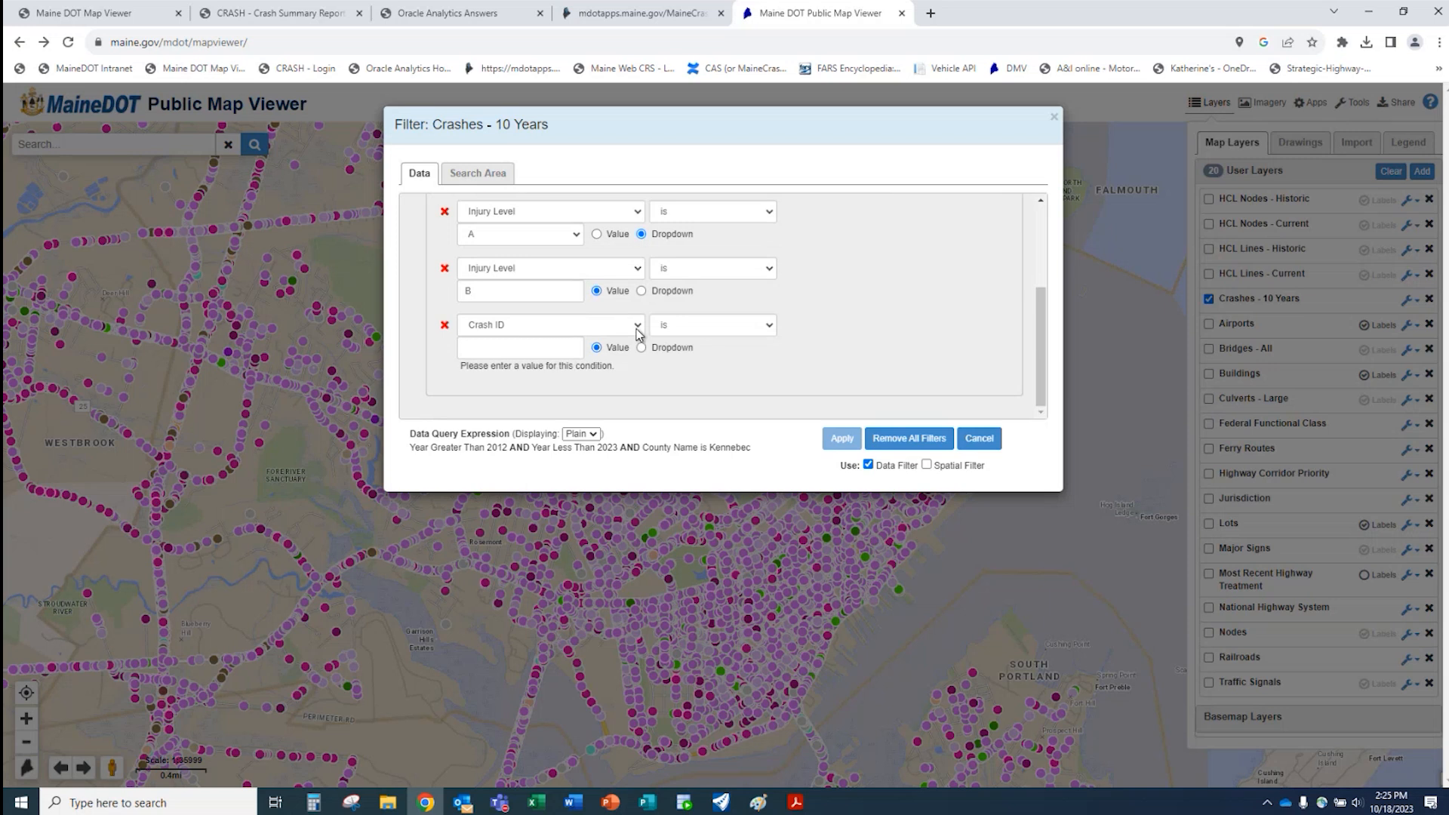
{"action": "left_click", "coordinate": [638, 326]}
{"action": "scroll", "coordinate": [563, 452], "scroll_direction": "down", "scroll_amount": 5}
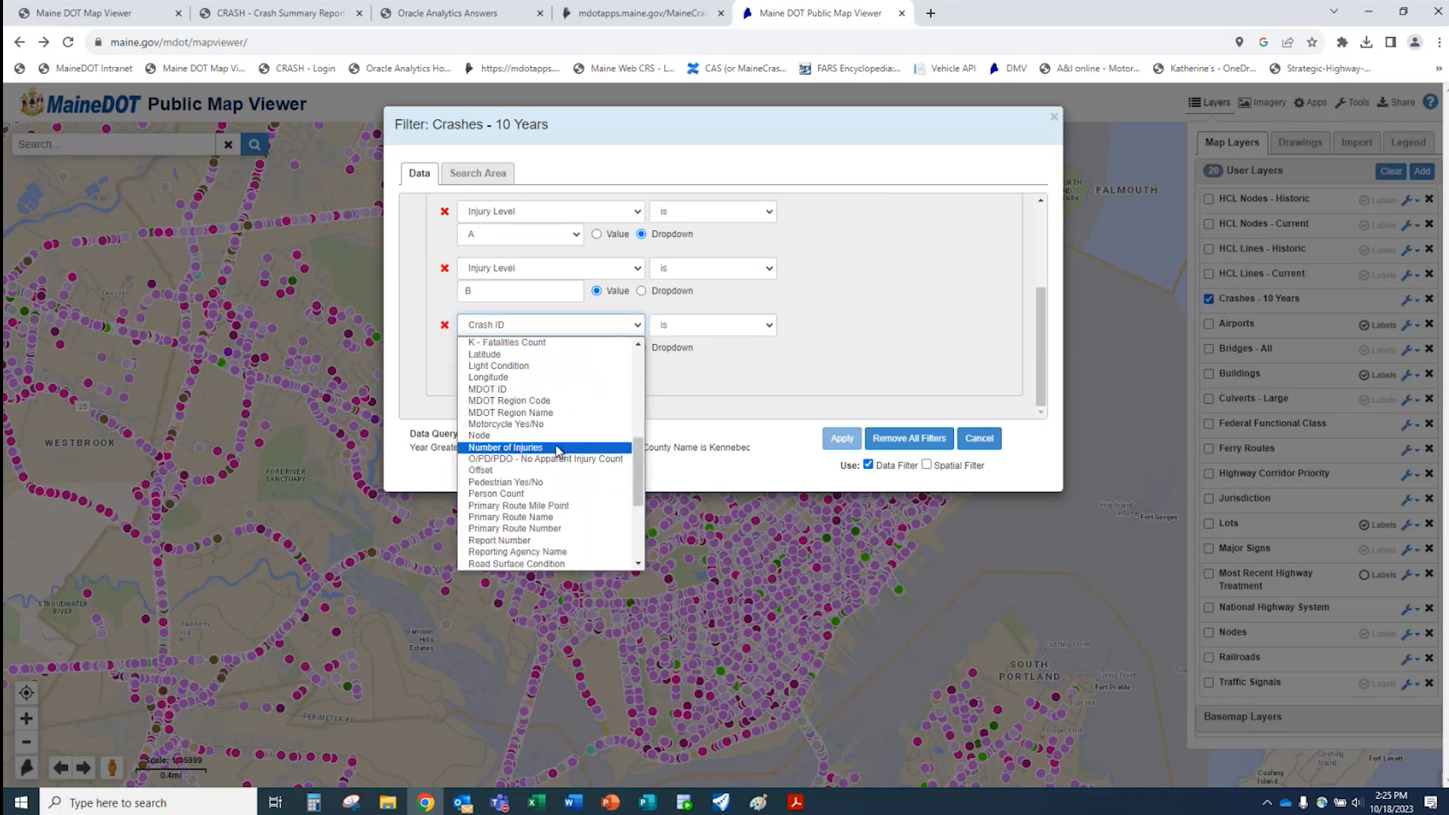
{"action": "scroll", "coordinate": [536, 481], "scroll_direction": "down", "scroll_amount": 4}
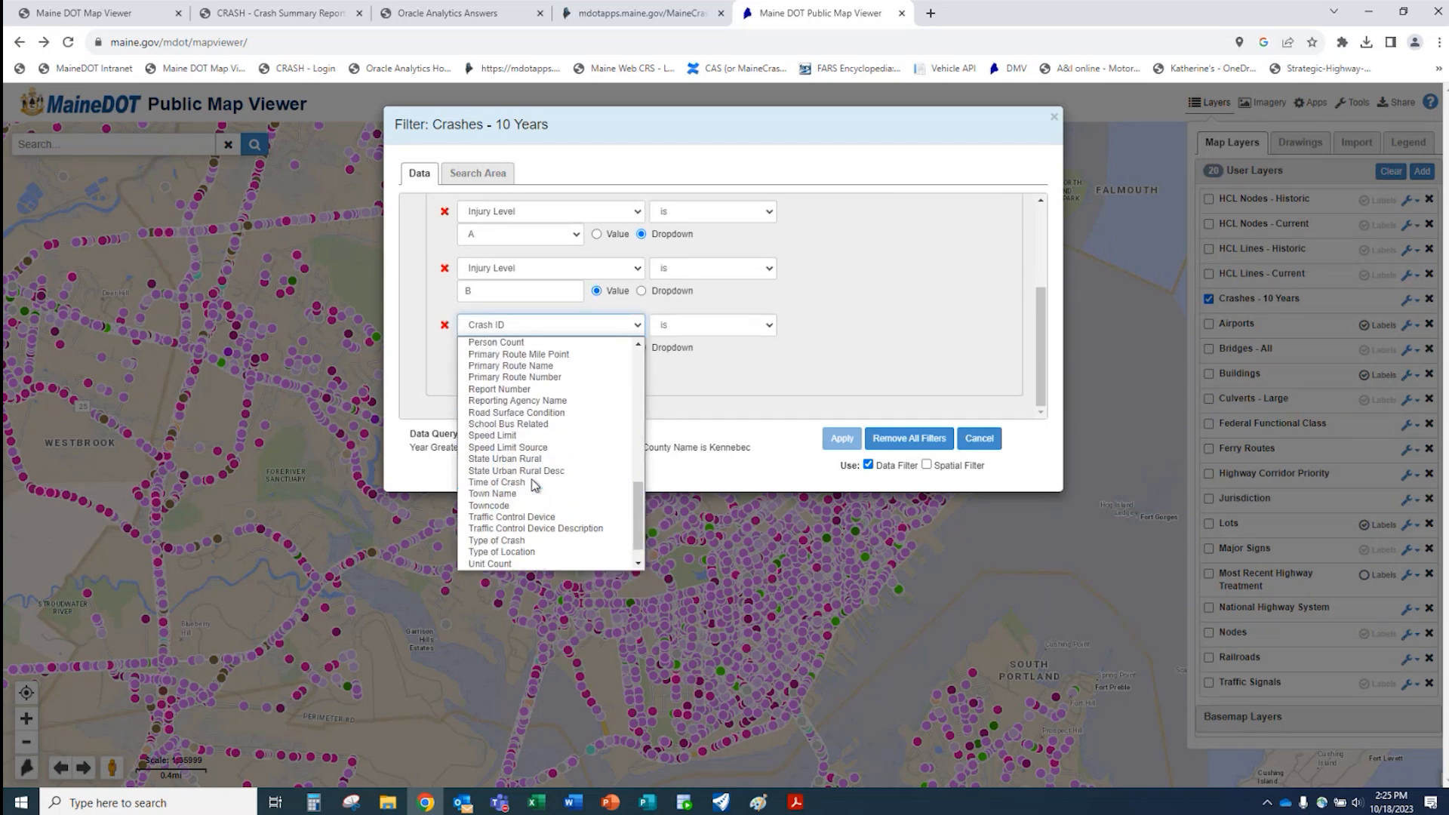
{"action": "scroll", "coordinate": [532, 475], "scroll_direction": "up", "scroll_amount": 8}
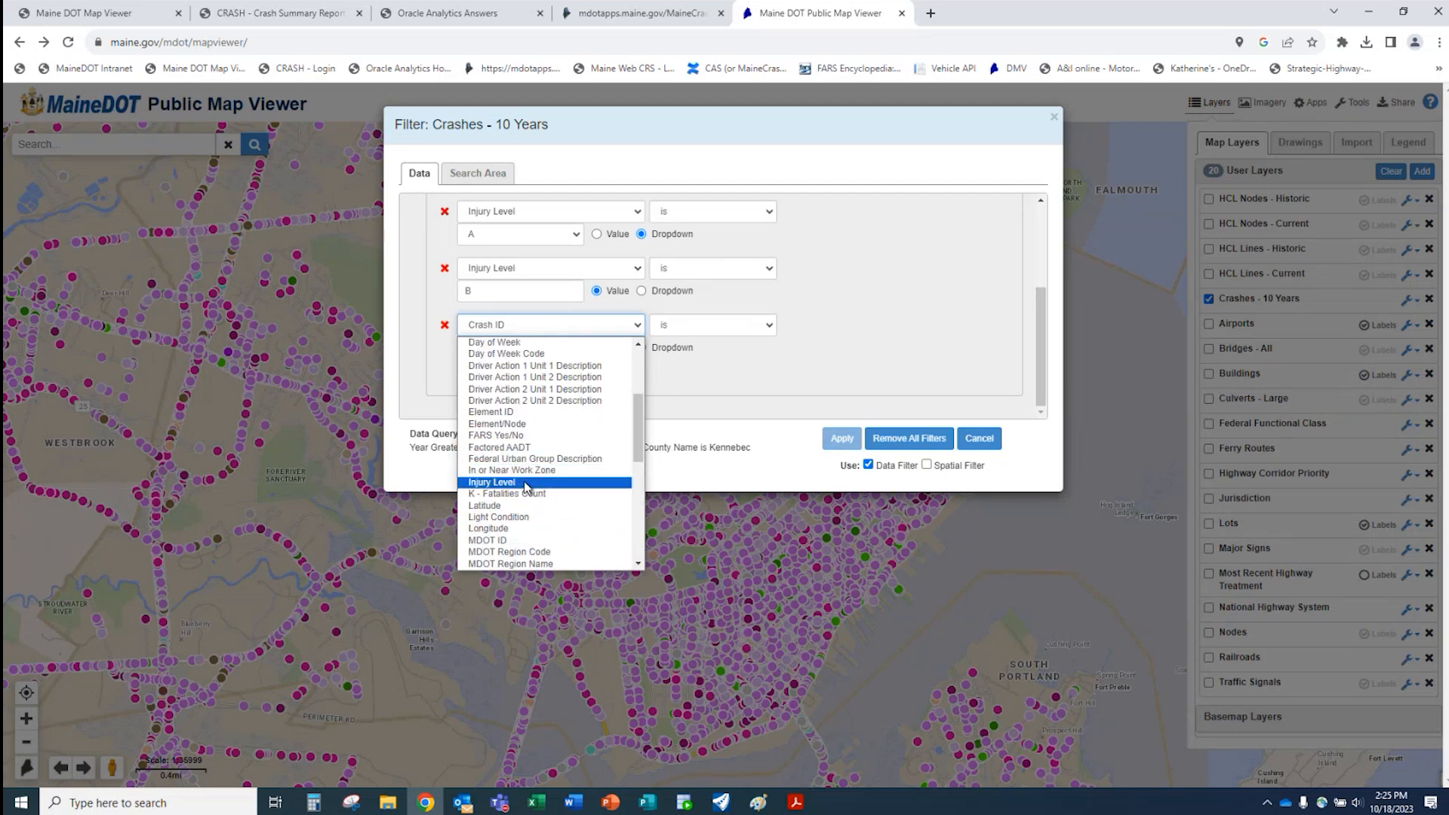
{"action": "left_click", "coordinate": [528, 482]}
{"action": "left_click", "coordinate": [526, 349]}
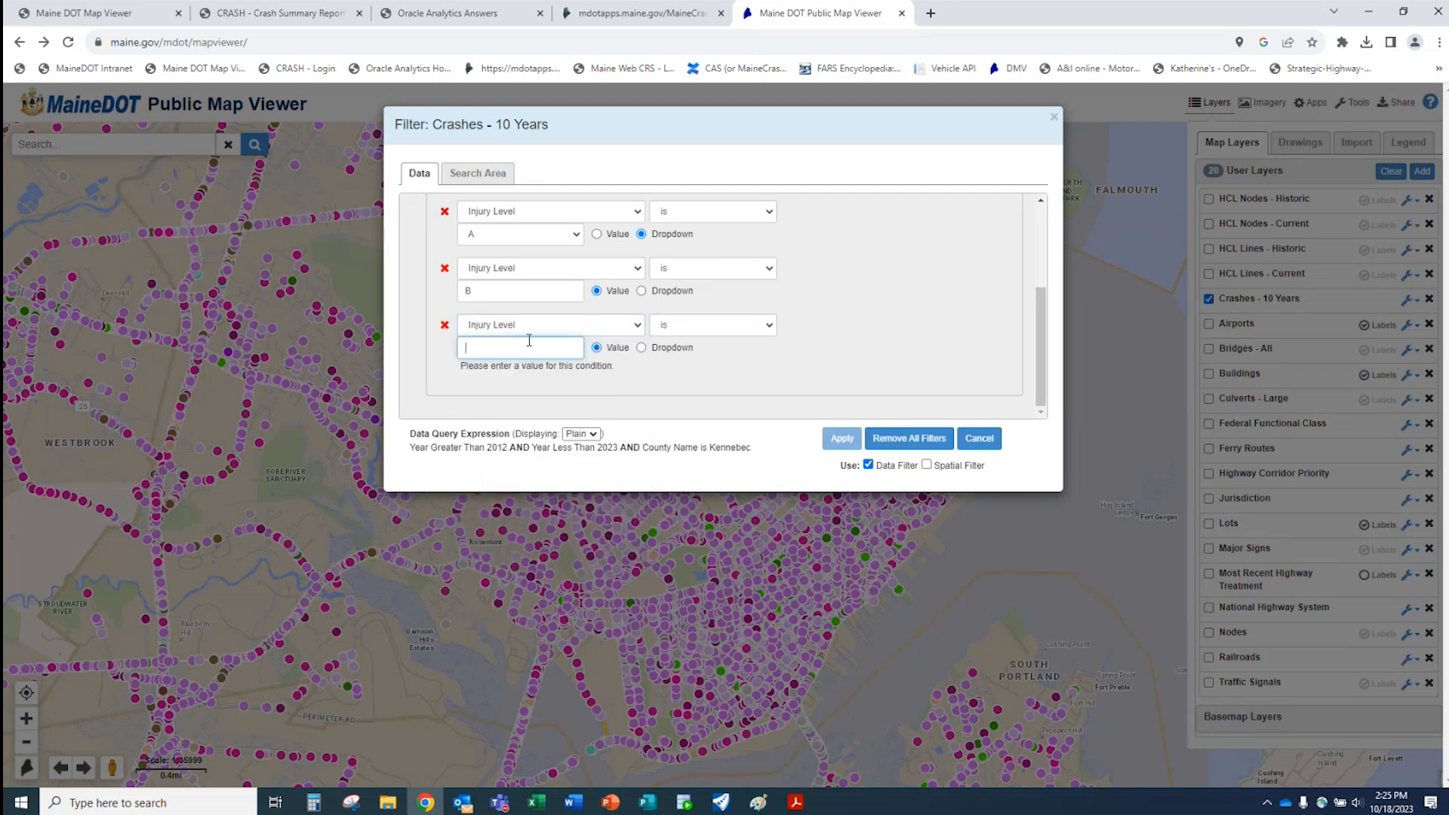
{"action": "type", "text": "C"}
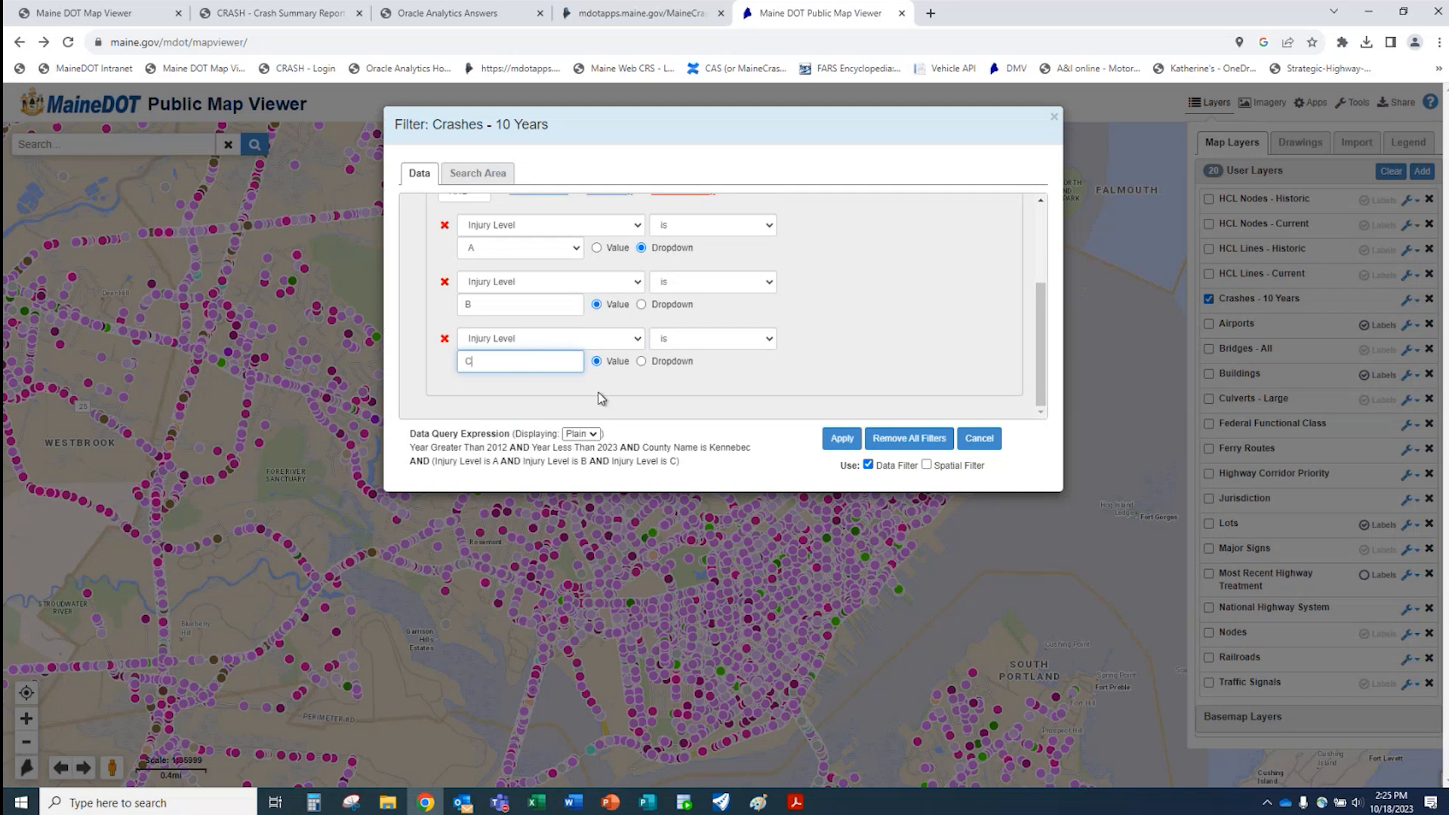
- Review the year, county and injury level conditions of the crash filter
{"action": "scroll", "coordinate": [664, 383], "scroll_direction": "up", "scroll_amount": 1}
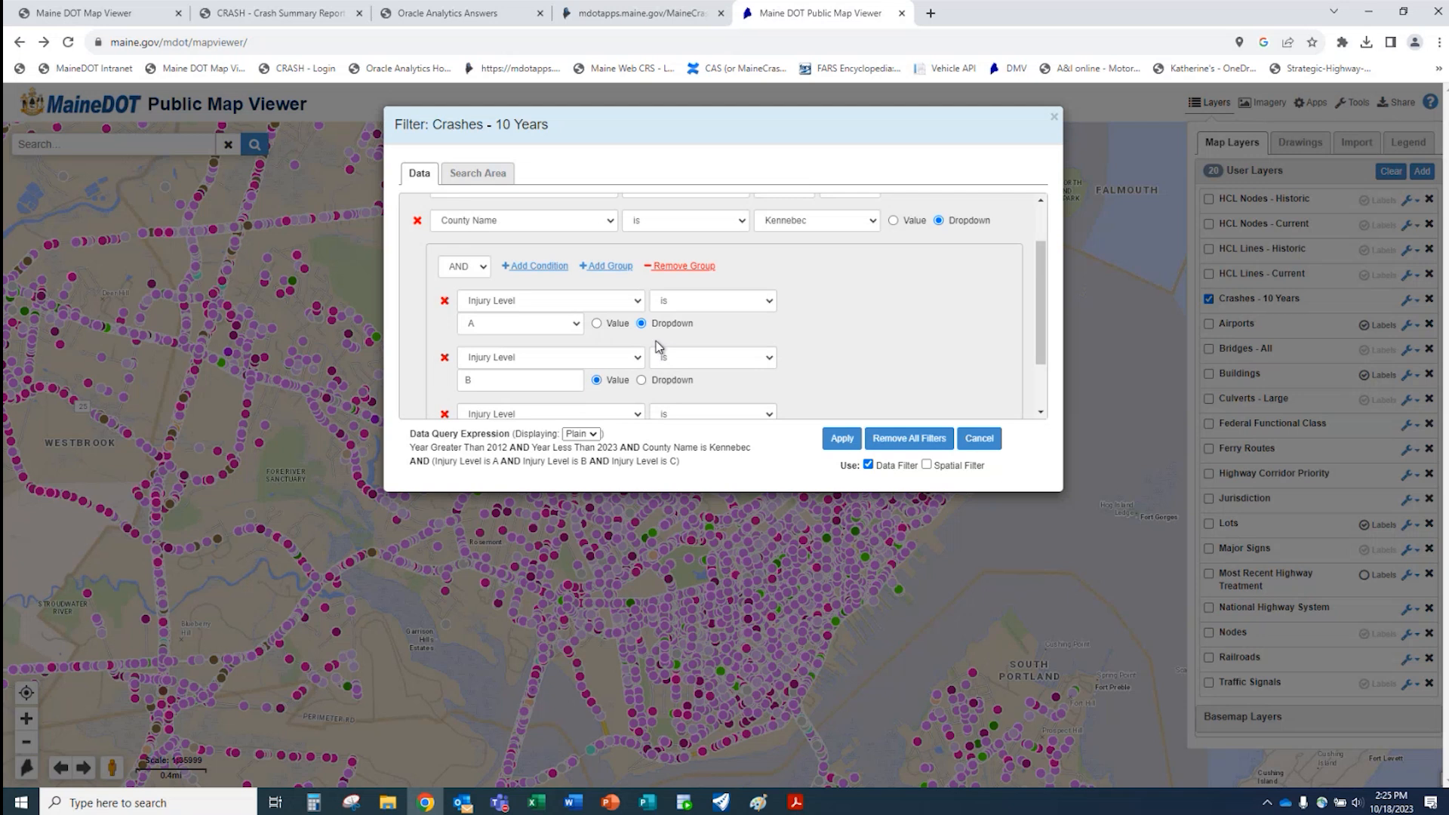
{"action": "scroll", "coordinate": [658, 345], "scroll_direction": "up", "scroll_amount": 1}
{"action": "scroll", "coordinate": [592, 323], "scroll_direction": "down", "scroll_amount": 1}
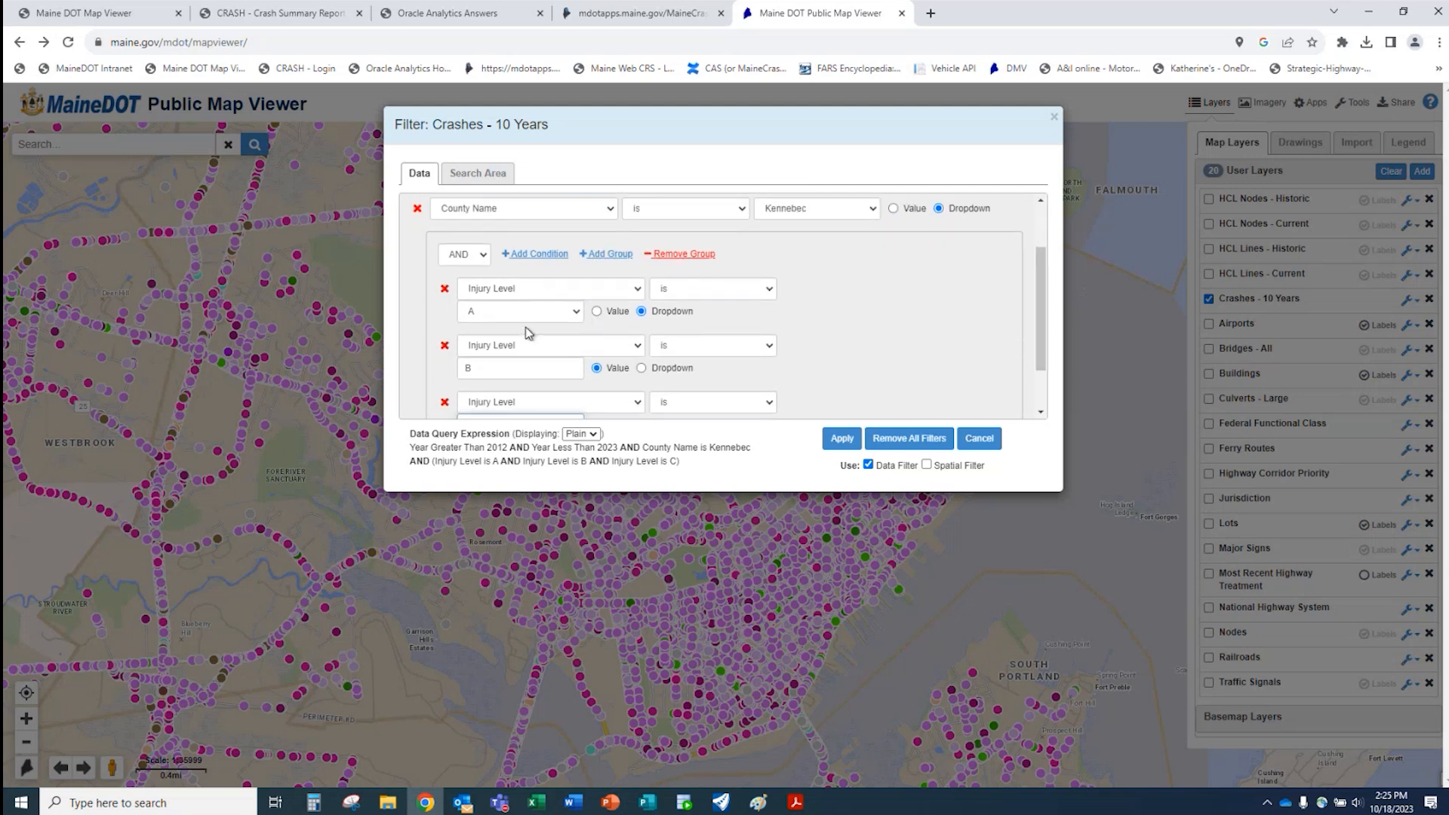
{"action": "scroll", "coordinate": [524, 328], "scroll_direction": "down", "scroll_amount": 1}
{"action": "scroll", "coordinate": [528, 317], "scroll_direction": "up", "scroll_amount": 1}
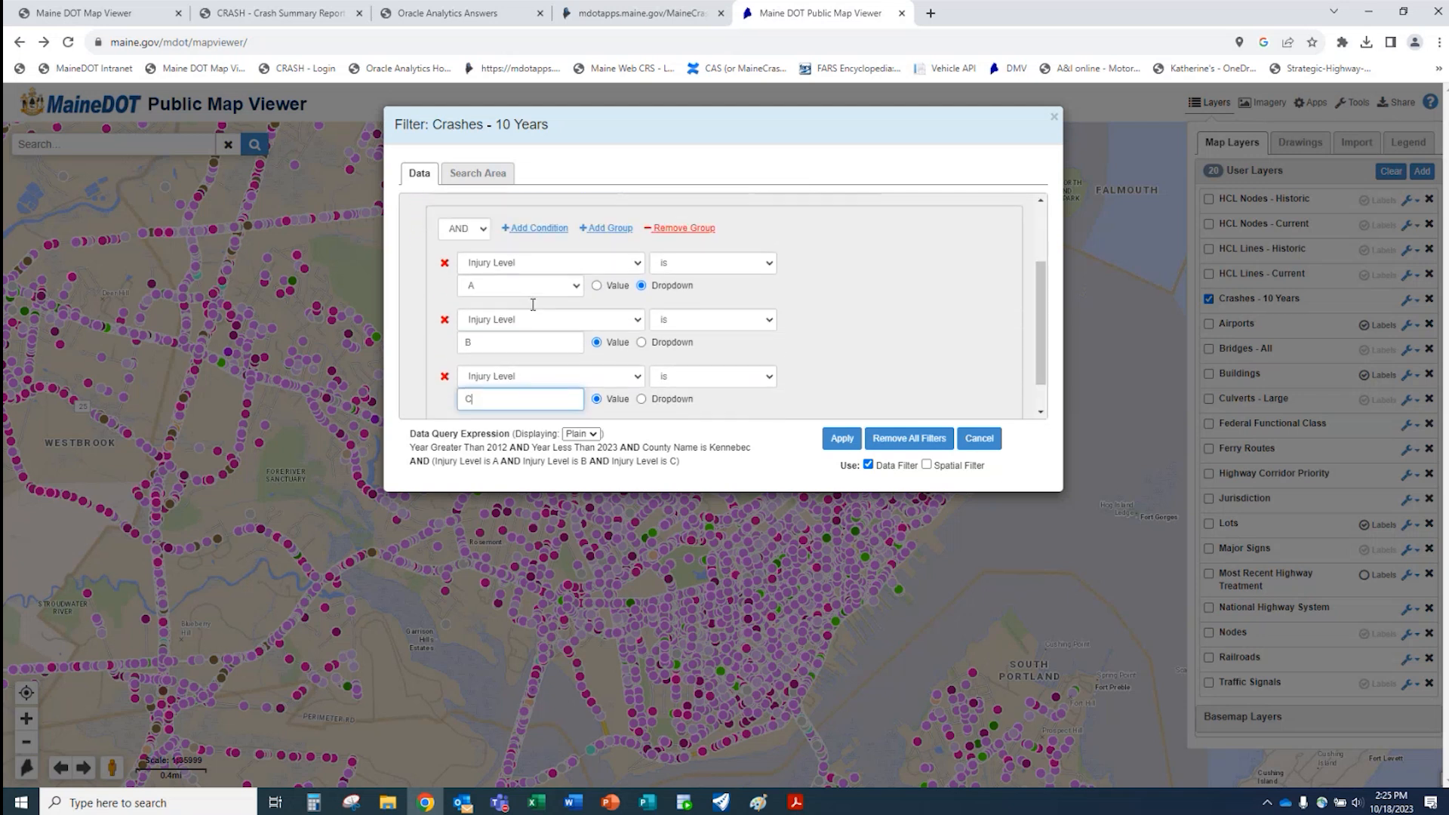
{"action": "scroll", "coordinate": [533, 304], "scroll_direction": "up", "scroll_amount": 1}
{"action": "scroll", "coordinate": [499, 282], "scroll_direction": "up", "scroll_amount": 2}
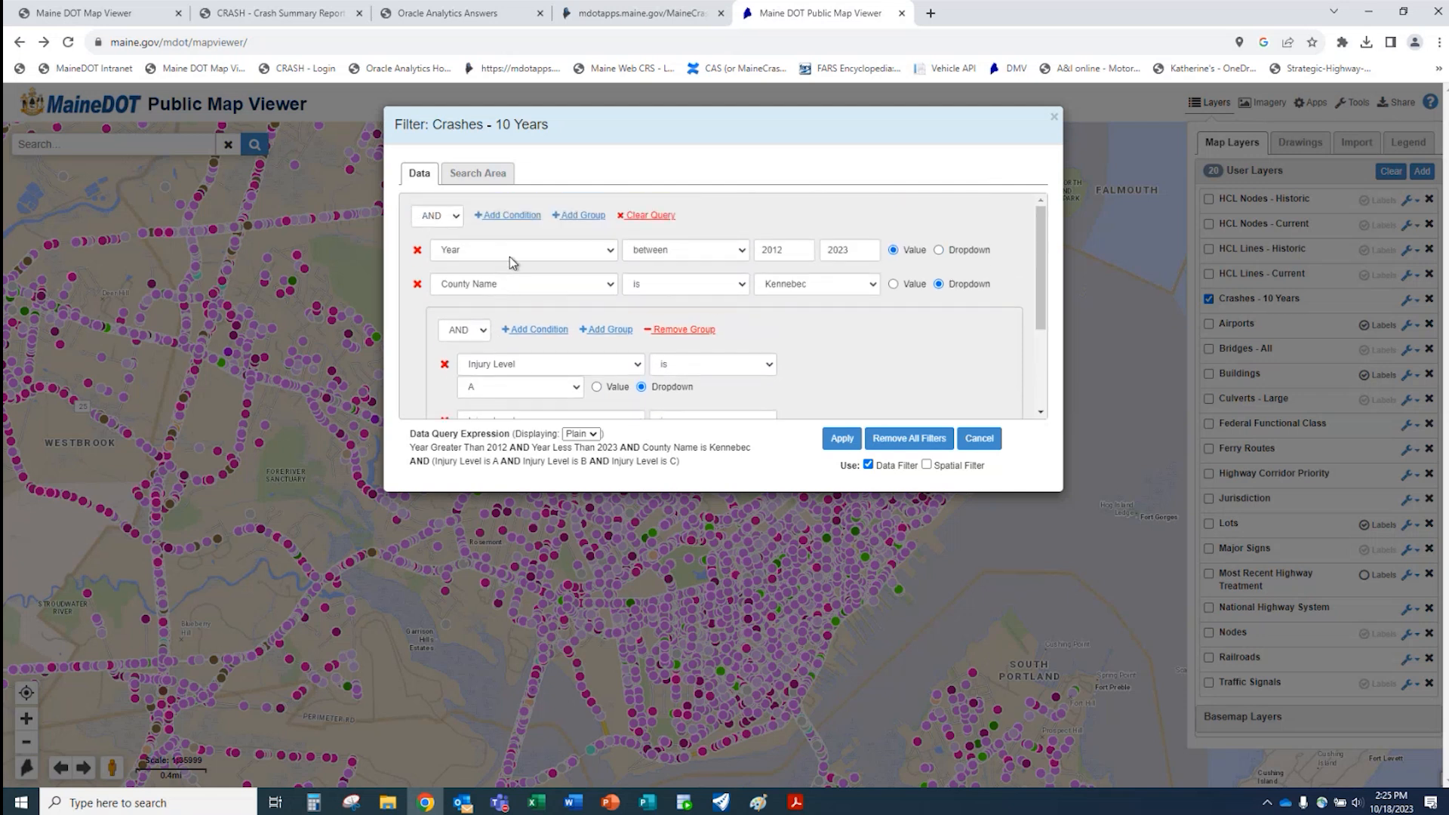
{"action": "scroll", "coordinate": [529, 287], "scroll_direction": "down", "scroll_amount": 2}
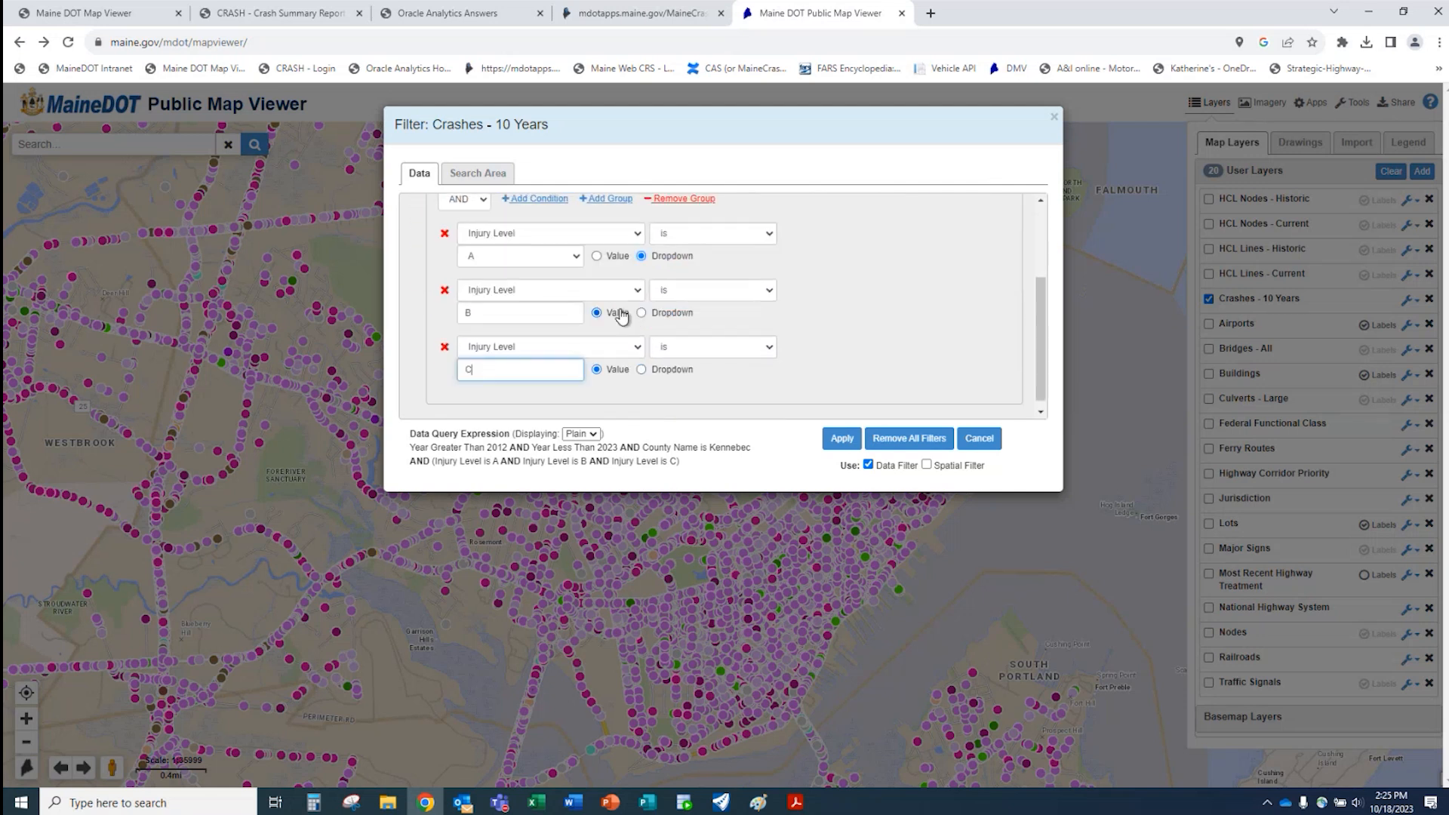
{"action": "scroll", "coordinate": [622, 316], "scroll_direction": "down", "scroll_amount": 1}
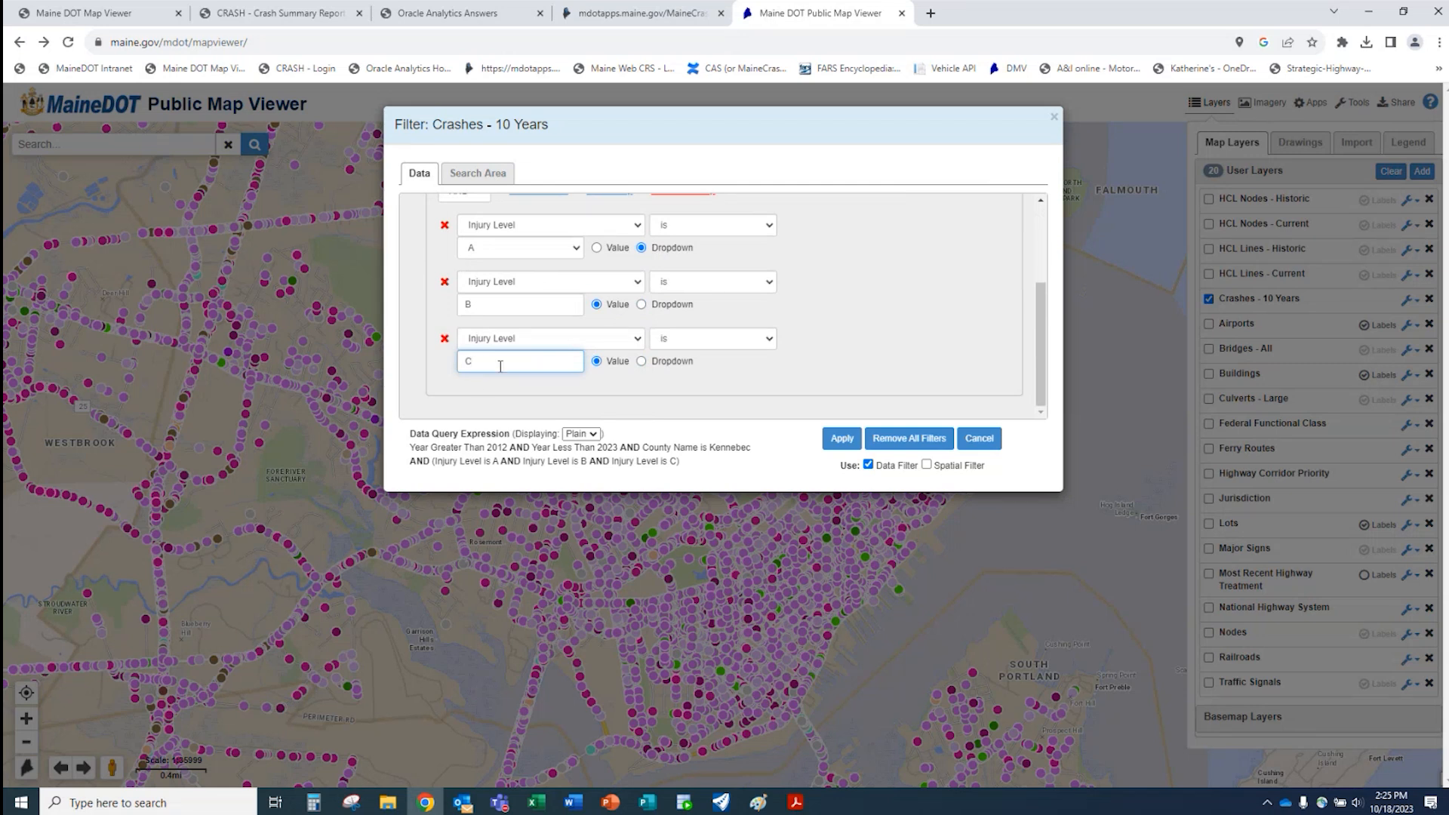
- Change the injury level group's operator to OR and apply the filter to the Crashes - 10 Years layer
{"action": "scroll", "coordinate": [501, 366], "scroll_direction": "up", "scroll_amount": 2}
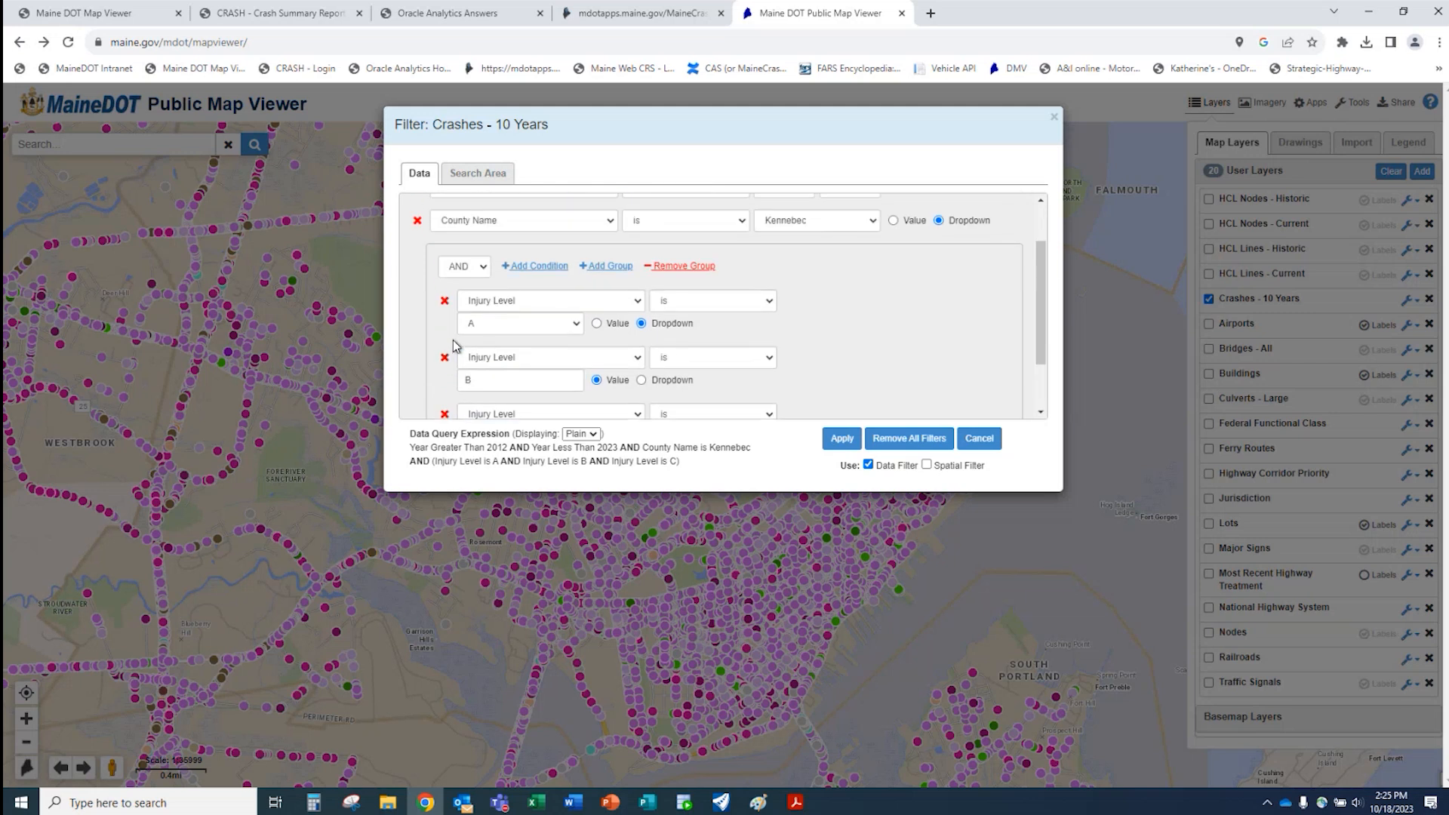
{"action": "left_click", "coordinate": [484, 268]}
{"action": "left_click", "coordinate": [476, 301]}
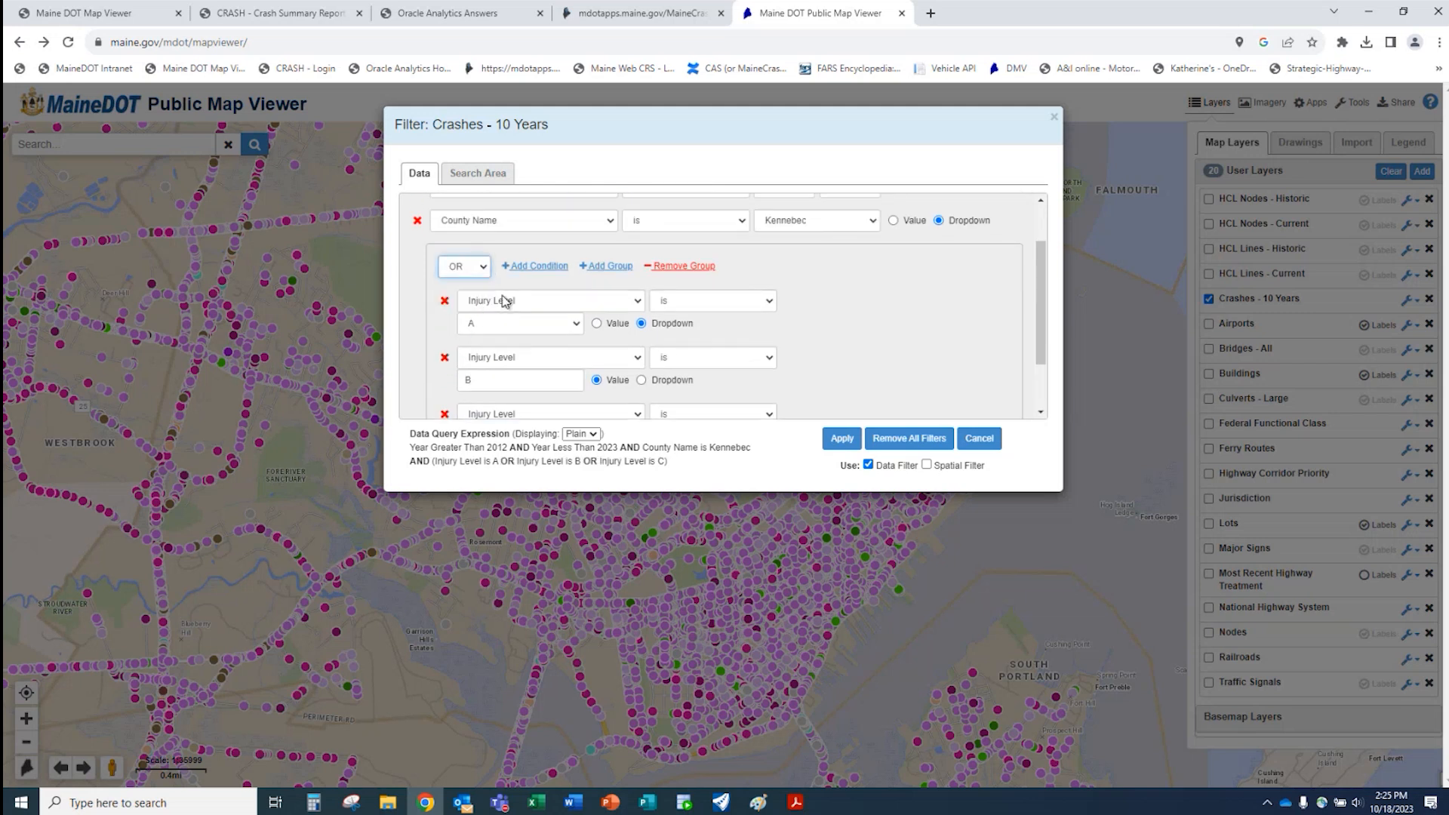
{"action": "scroll", "coordinate": [513, 354], "scroll_direction": "down", "scroll_amount": 2}
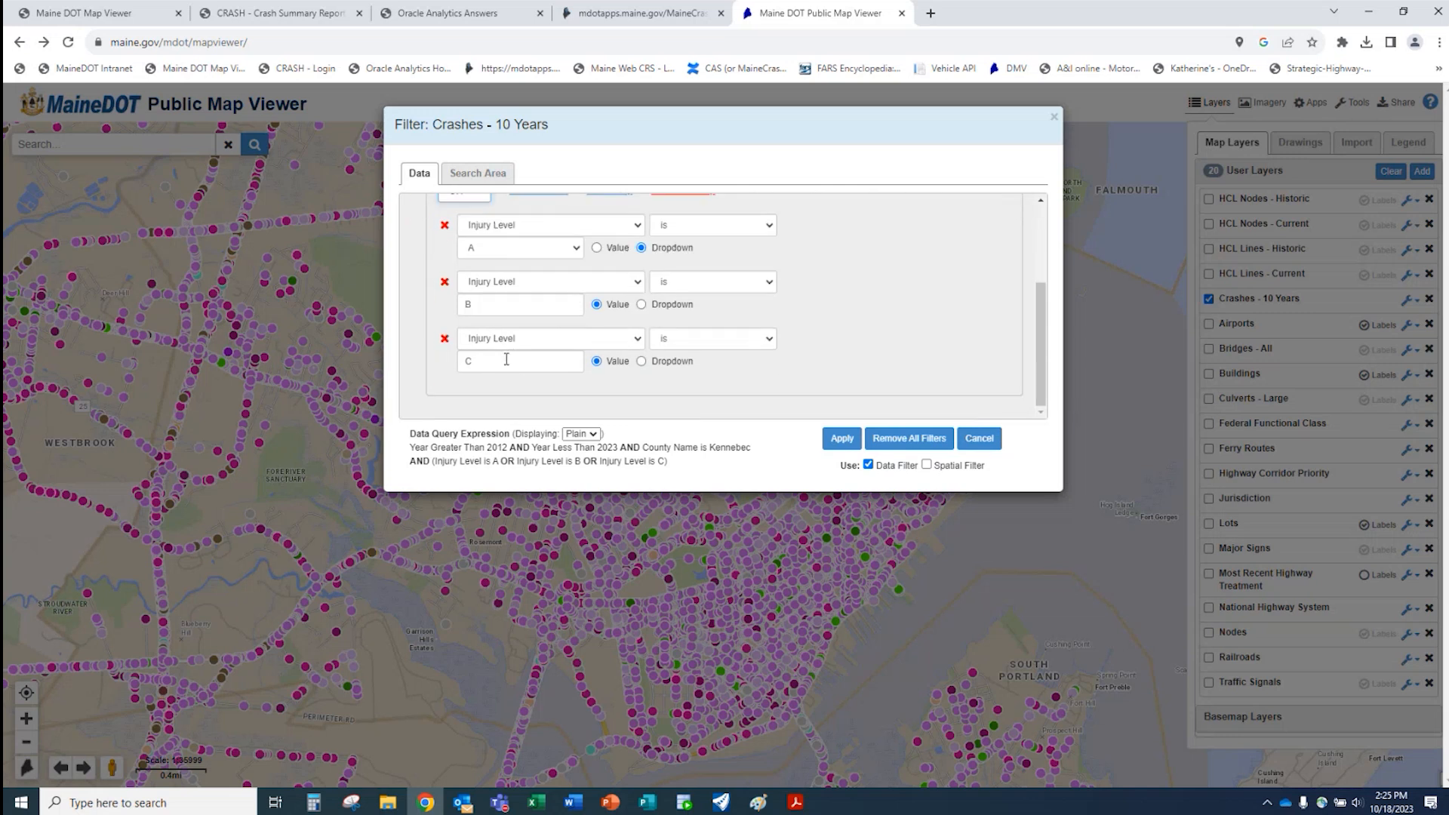
{"action": "scroll", "coordinate": [520, 355], "scroll_direction": "up", "scroll_amount": 2}
{"action": "scroll", "coordinate": [523, 351], "scroll_direction": "down", "scroll_amount": 3}
{"action": "left_click", "coordinate": [843, 445]}
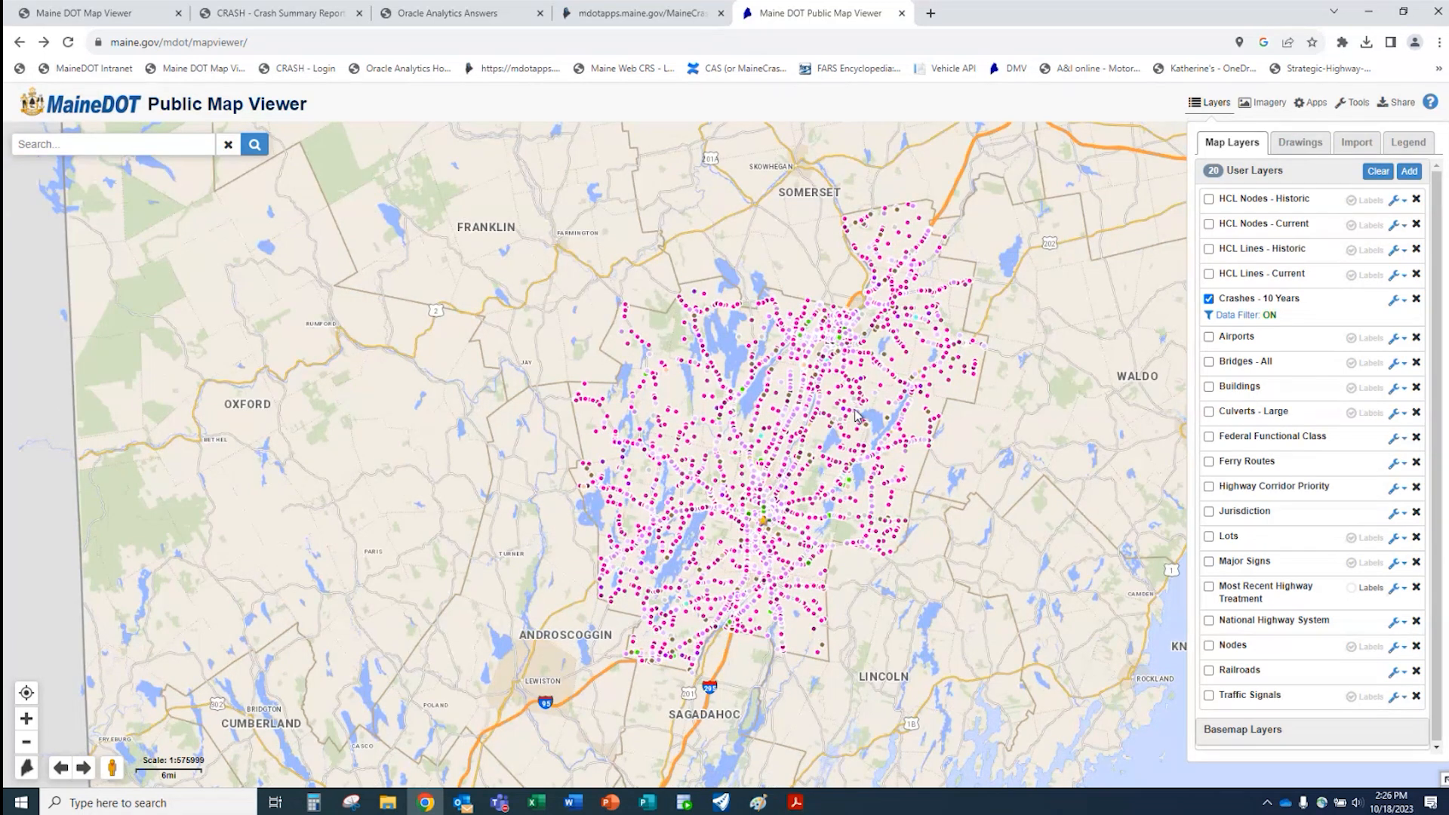
- Open the data table of the filtered Crashes - 10 Years layer and view its available export formats
{"action": "left_click", "coordinate": [1400, 302]}
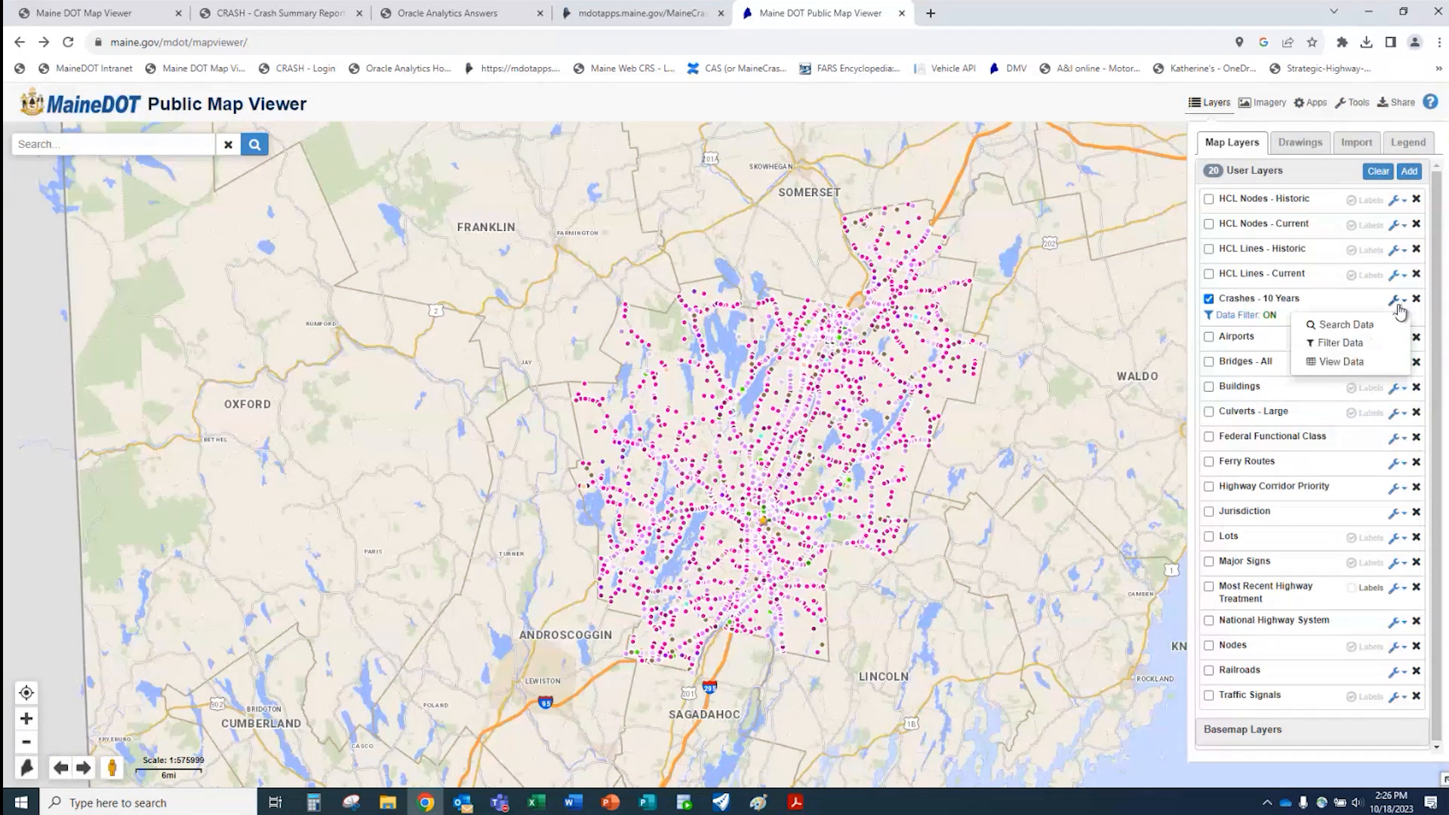
{"action": "left_click", "coordinate": [1359, 362]}
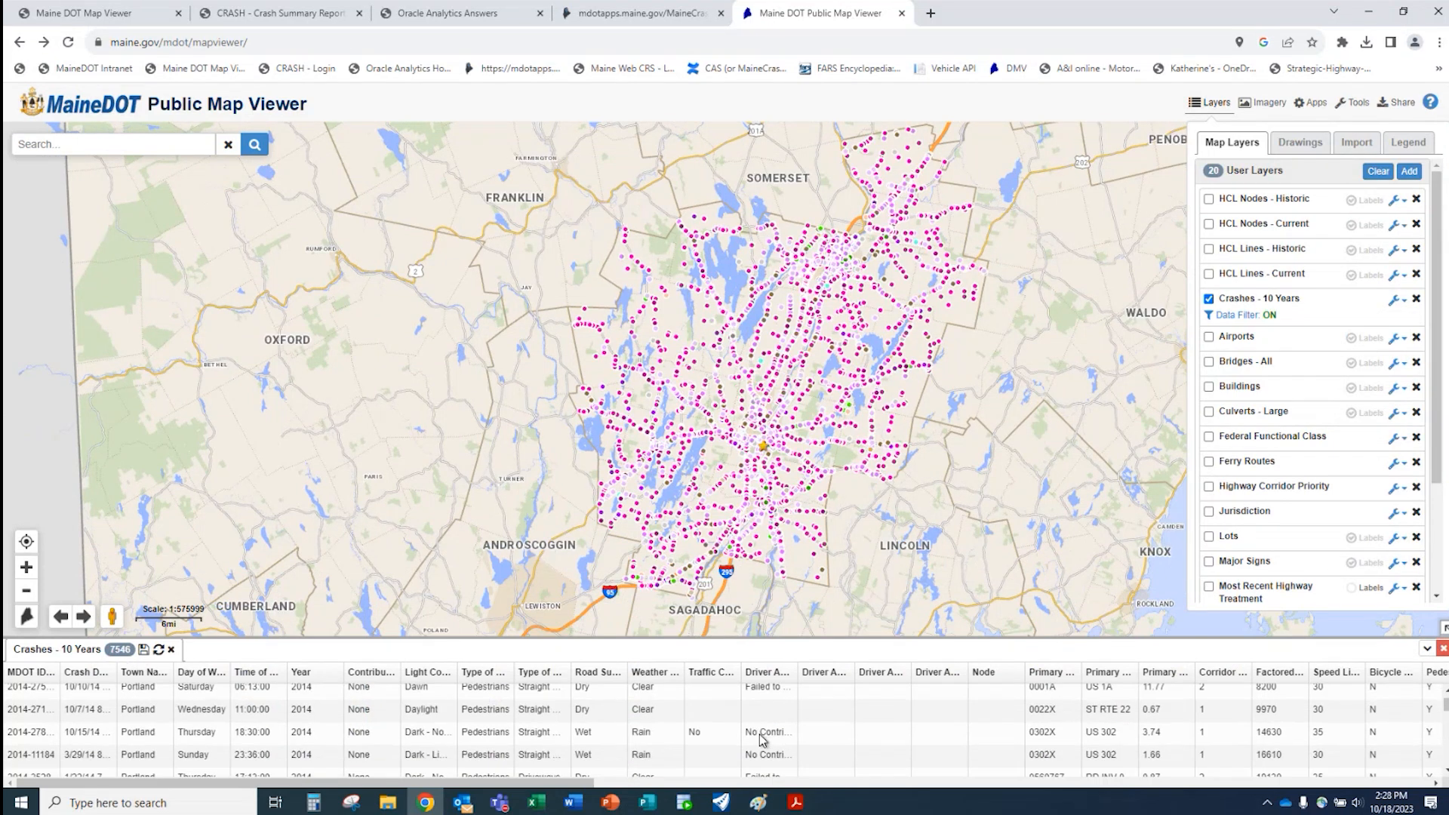
{"action": "left_click", "coordinate": [144, 650]}
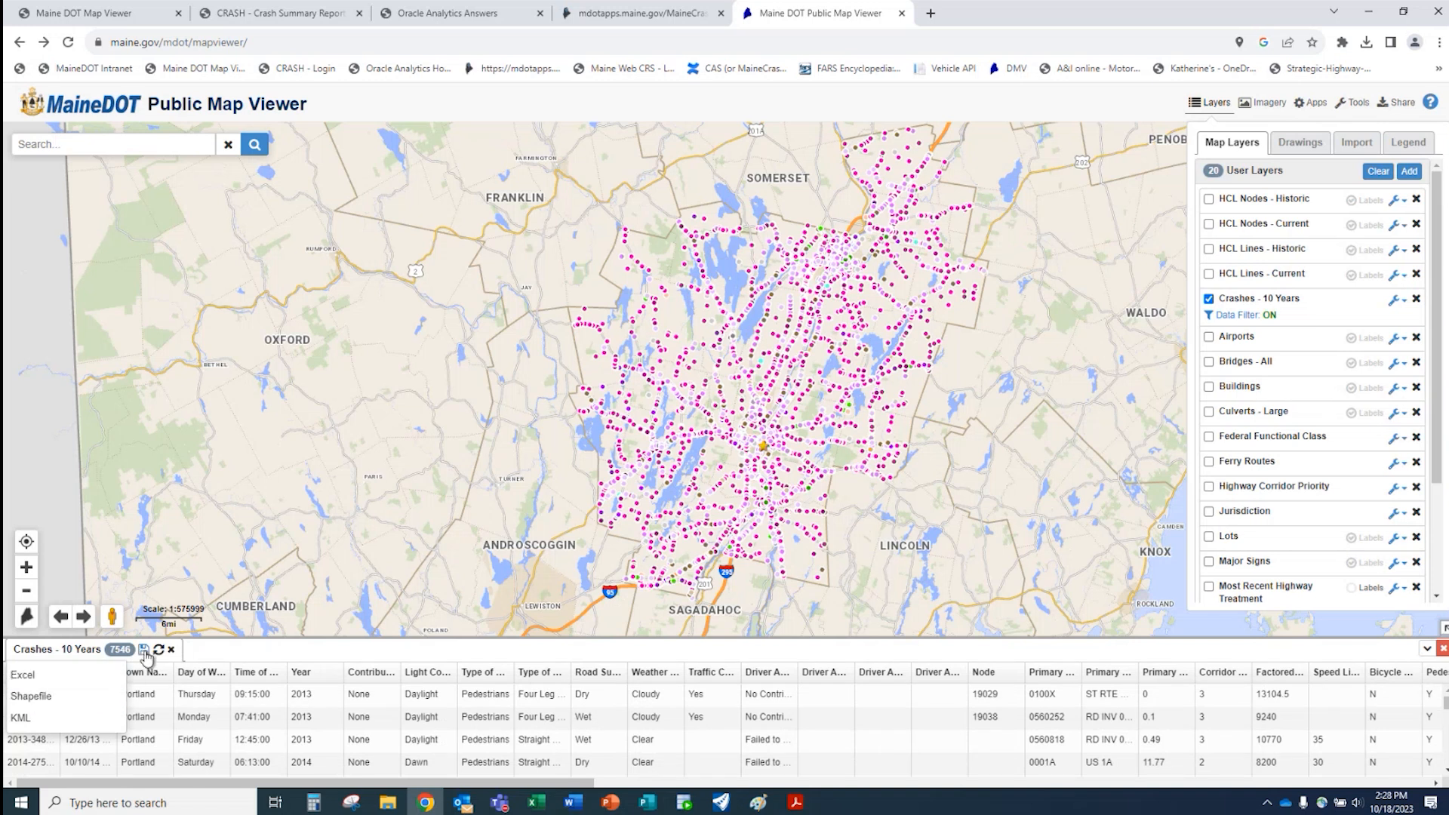
{"action": "left_click", "coordinate": [144, 650]}
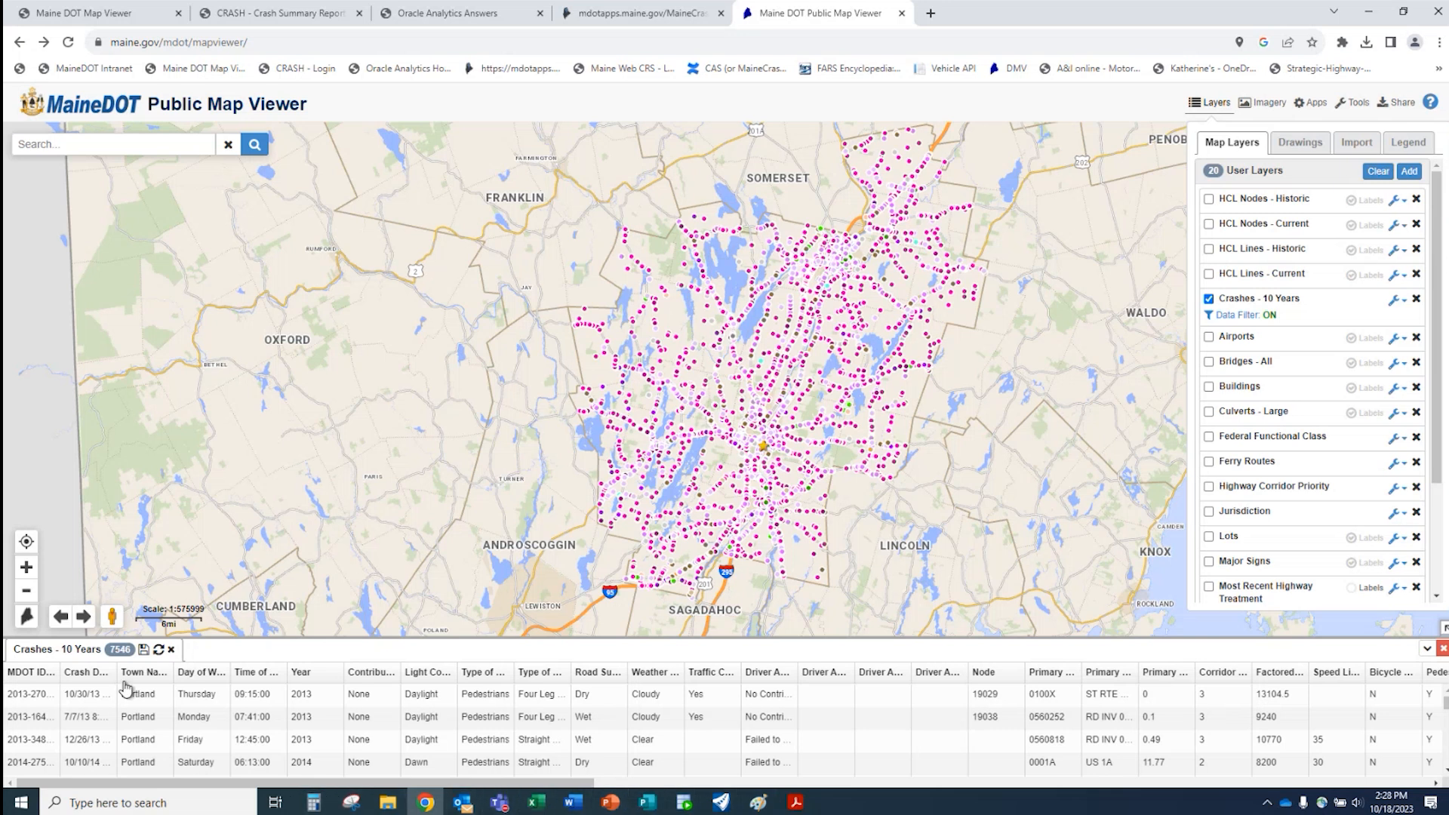
- Refresh the crash data table and close it
{"action": "left_click", "coordinate": [158, 650]}
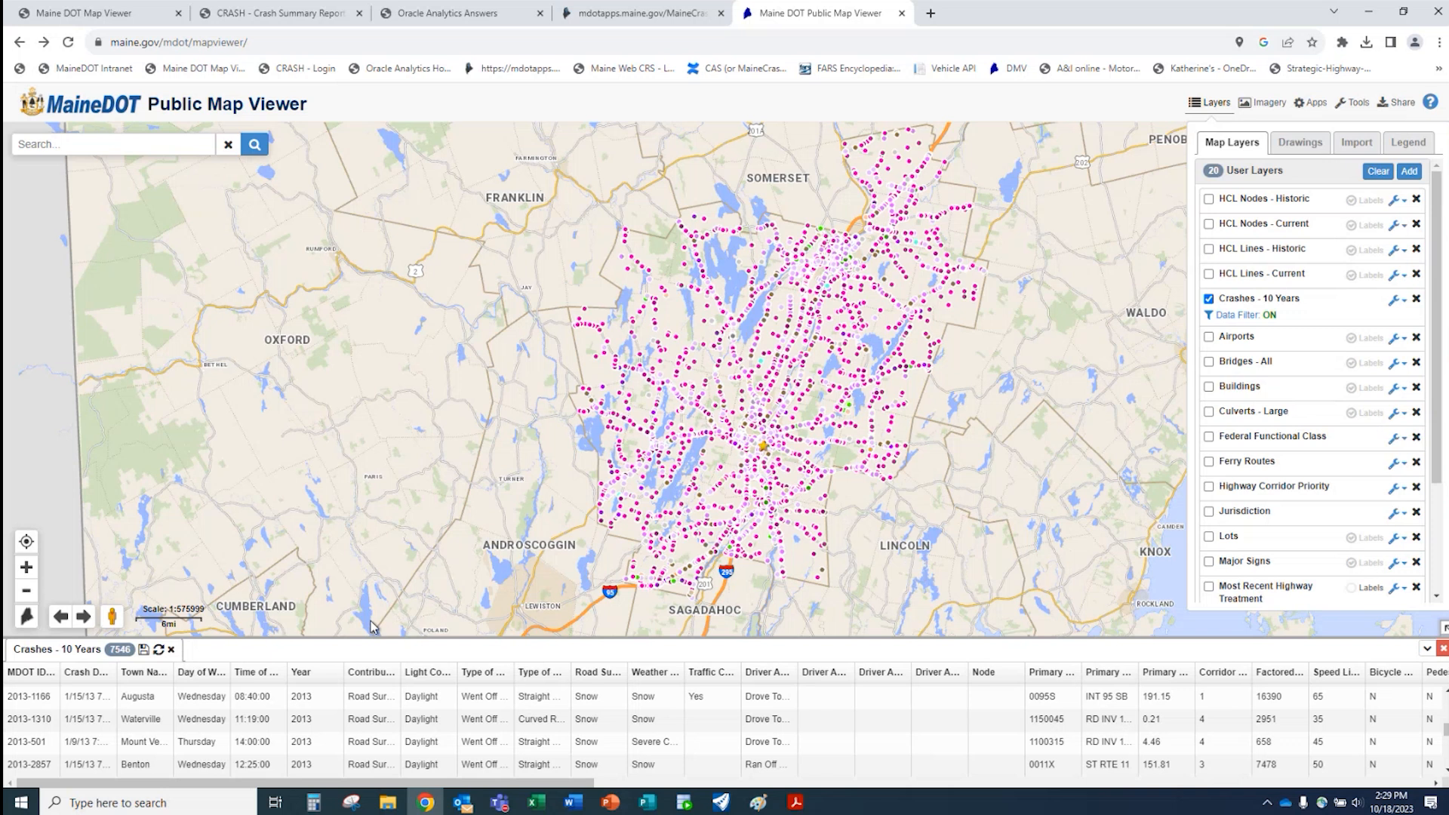
{"action": "left_click", "coordinate": [1442, 649]}
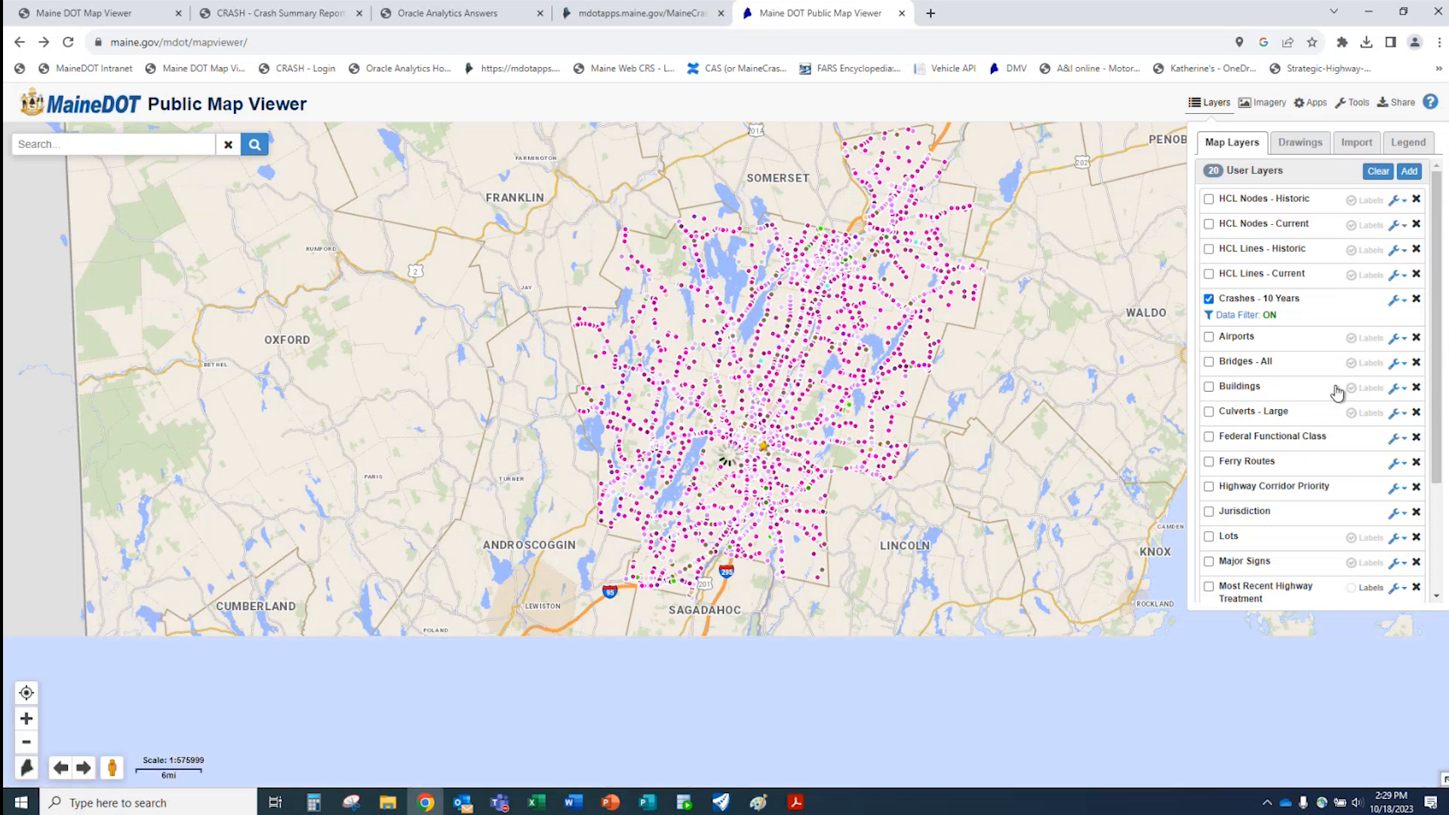
- Reopen the Crashes - 10 Years layer's data filter and remove all of its filters
{"action": "left_click", "coordinate": [1403, 302]}
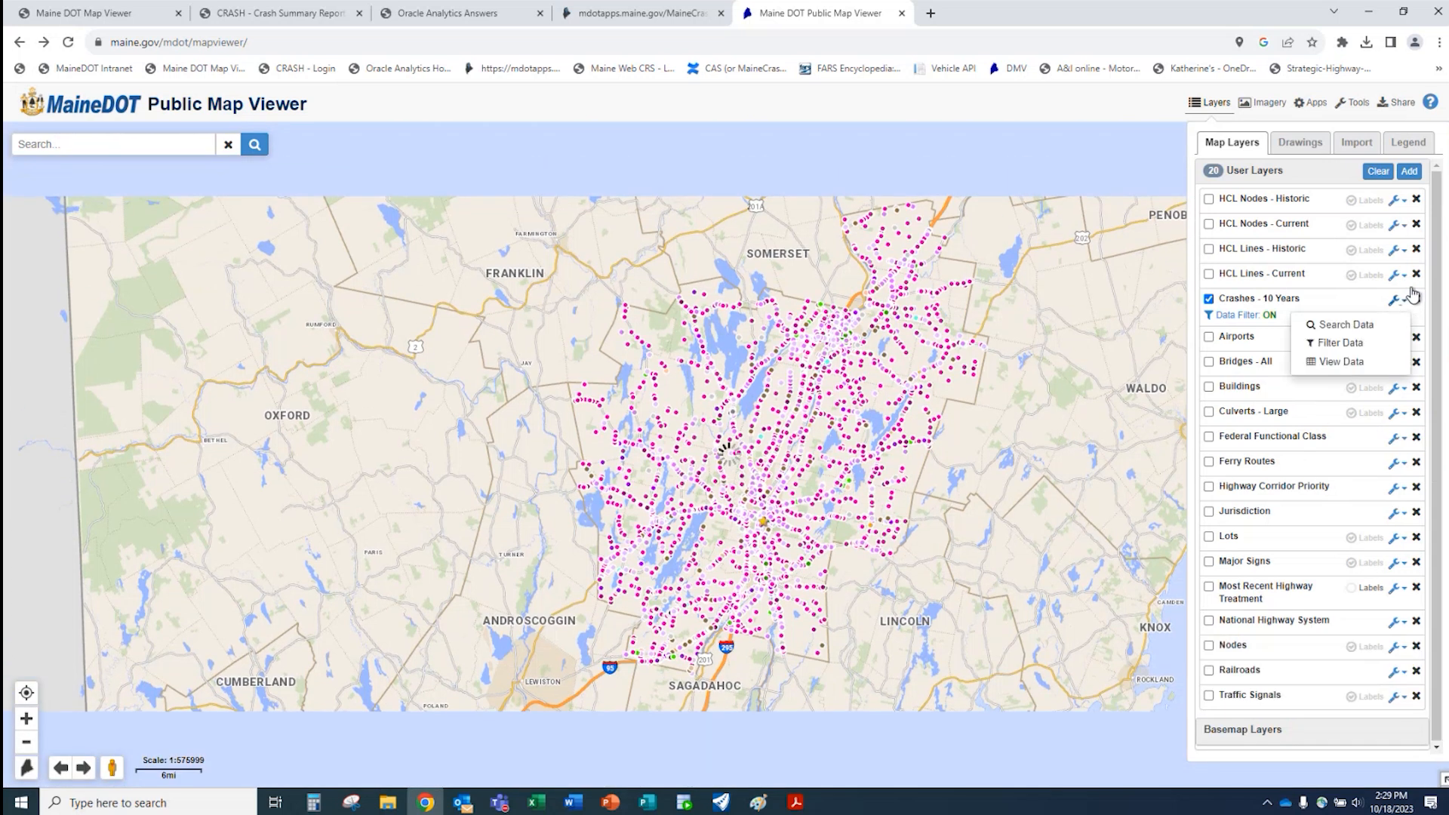
{"action": "left_click", "coordinate": [1348, 343]}
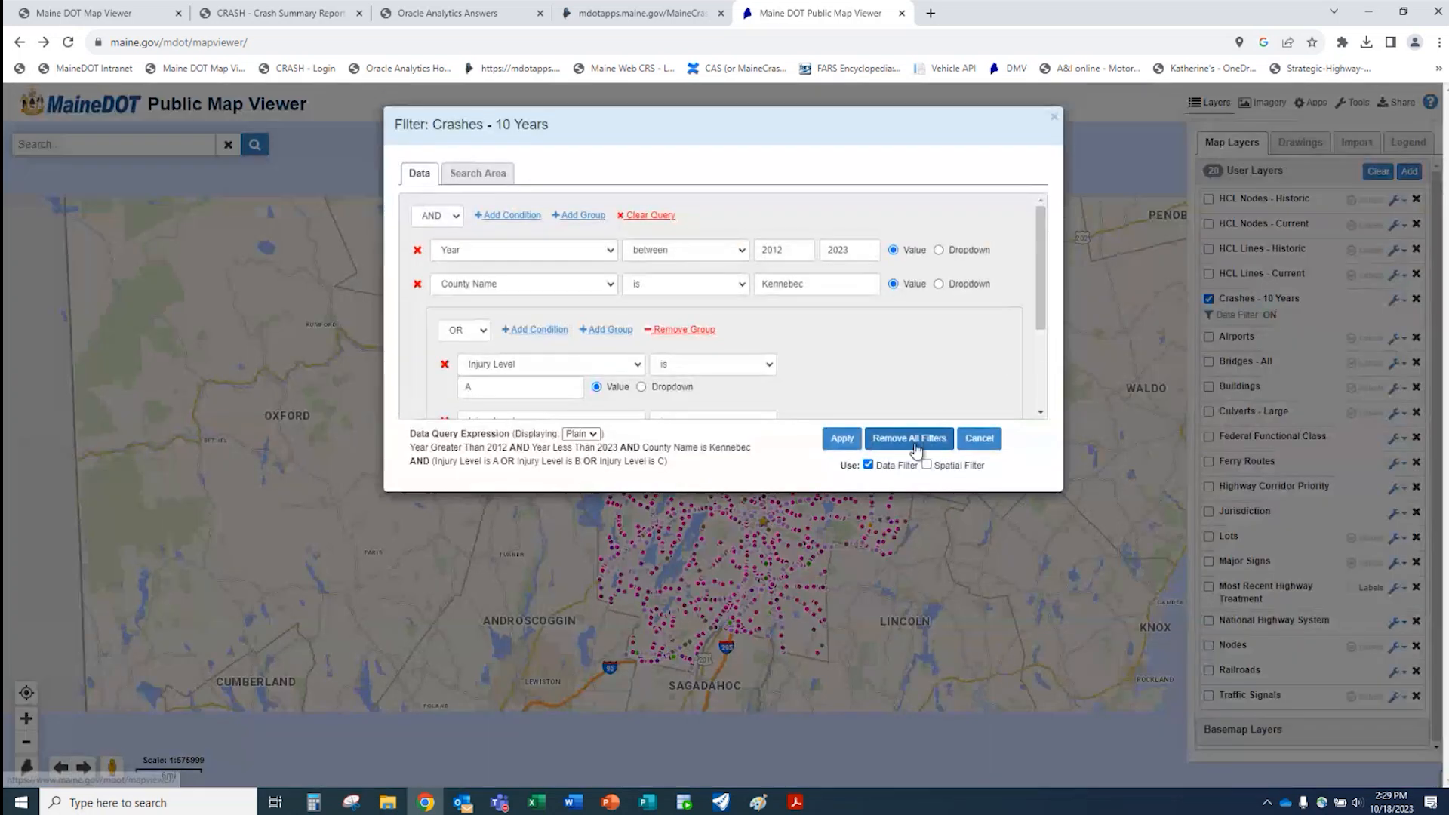
{"action": "left_click", "coordinate": [910, 439]}
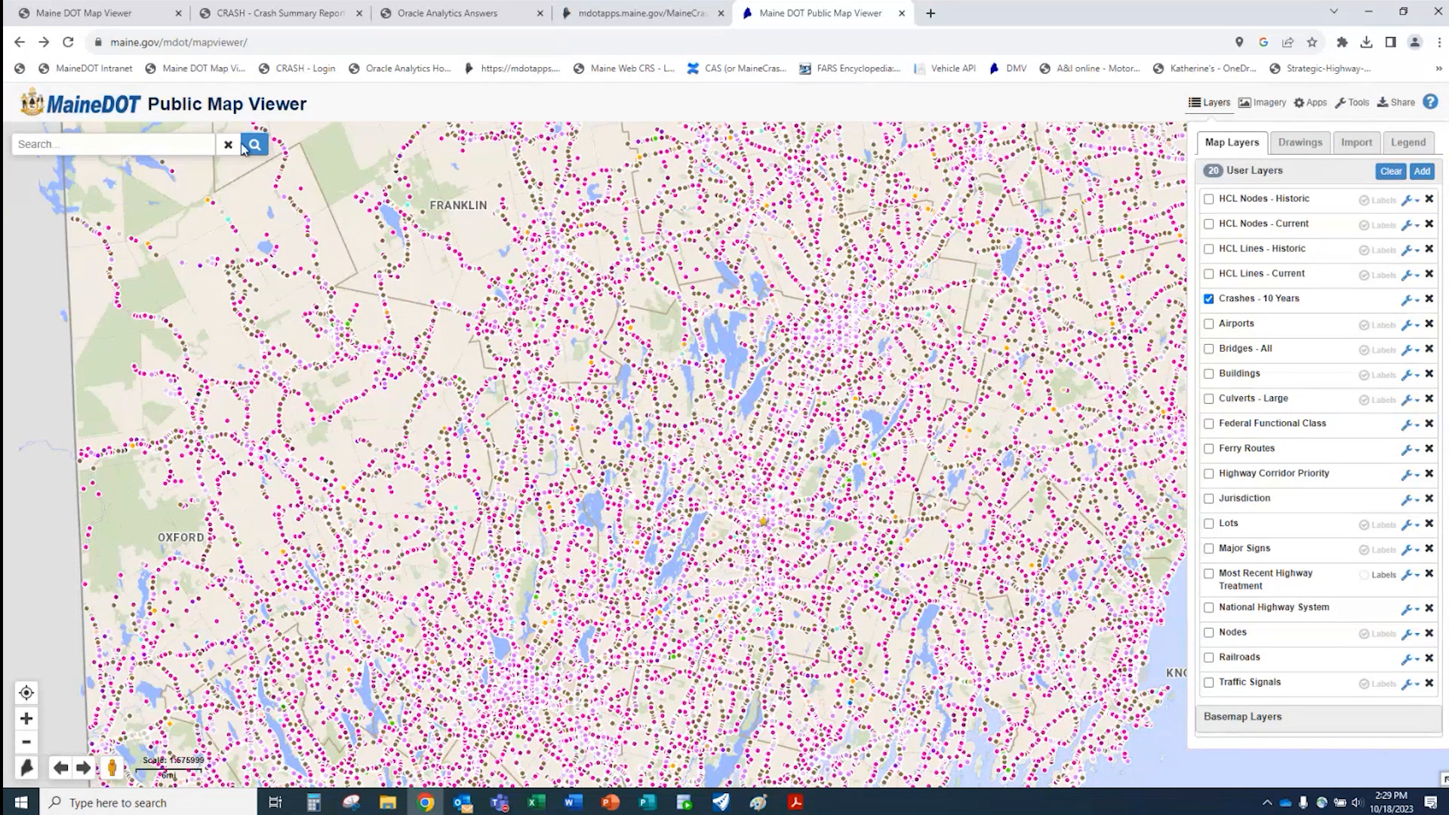
- Search for Hobart Street, Bangor, bring the road stretch northwest of it into view, and clear the search
{"action": "left_click", "coordinate": [52, 147]}
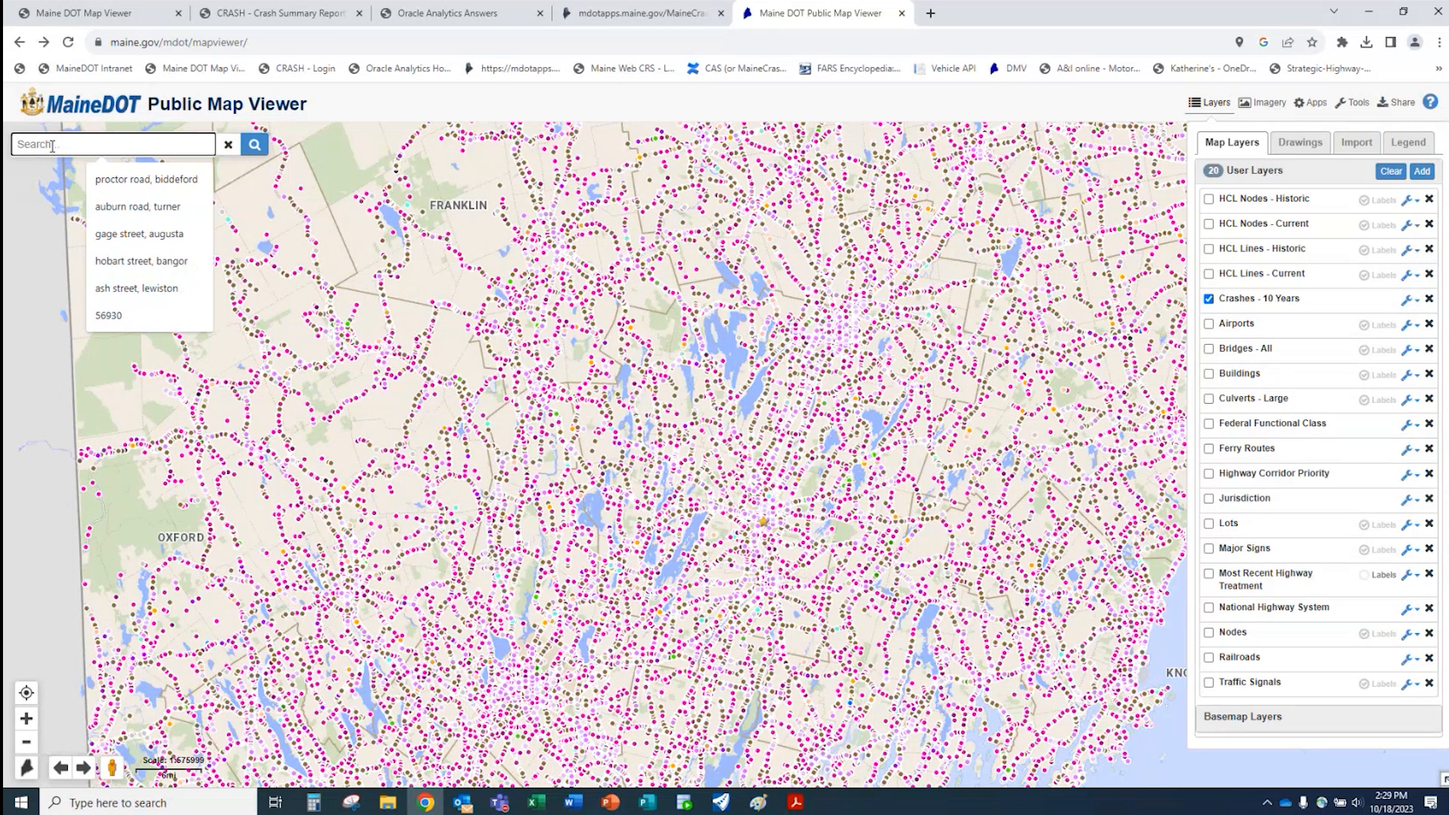
{"action": "type", "text": "hoba"}
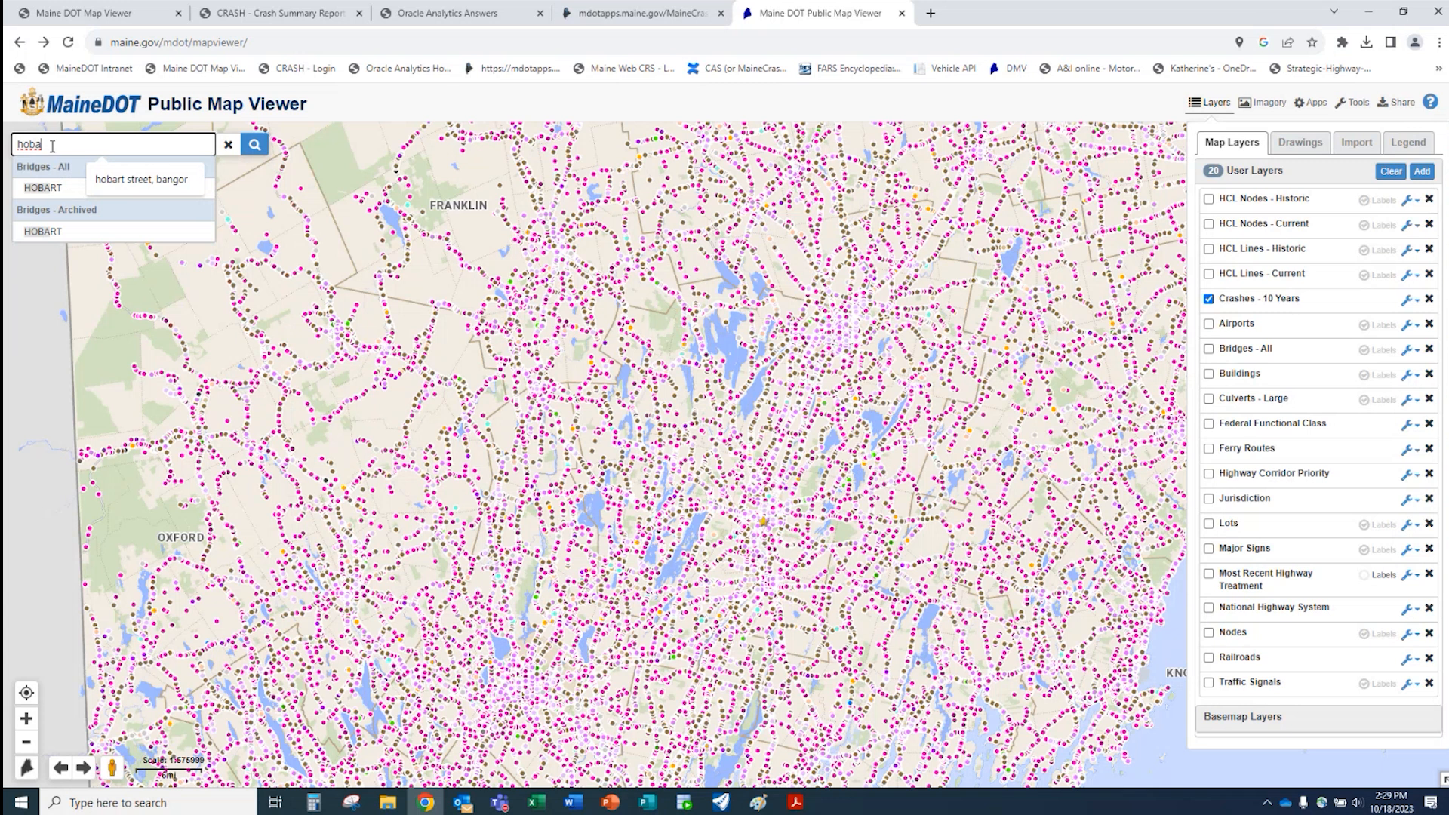
{"action": "type", "text": "rt street"}
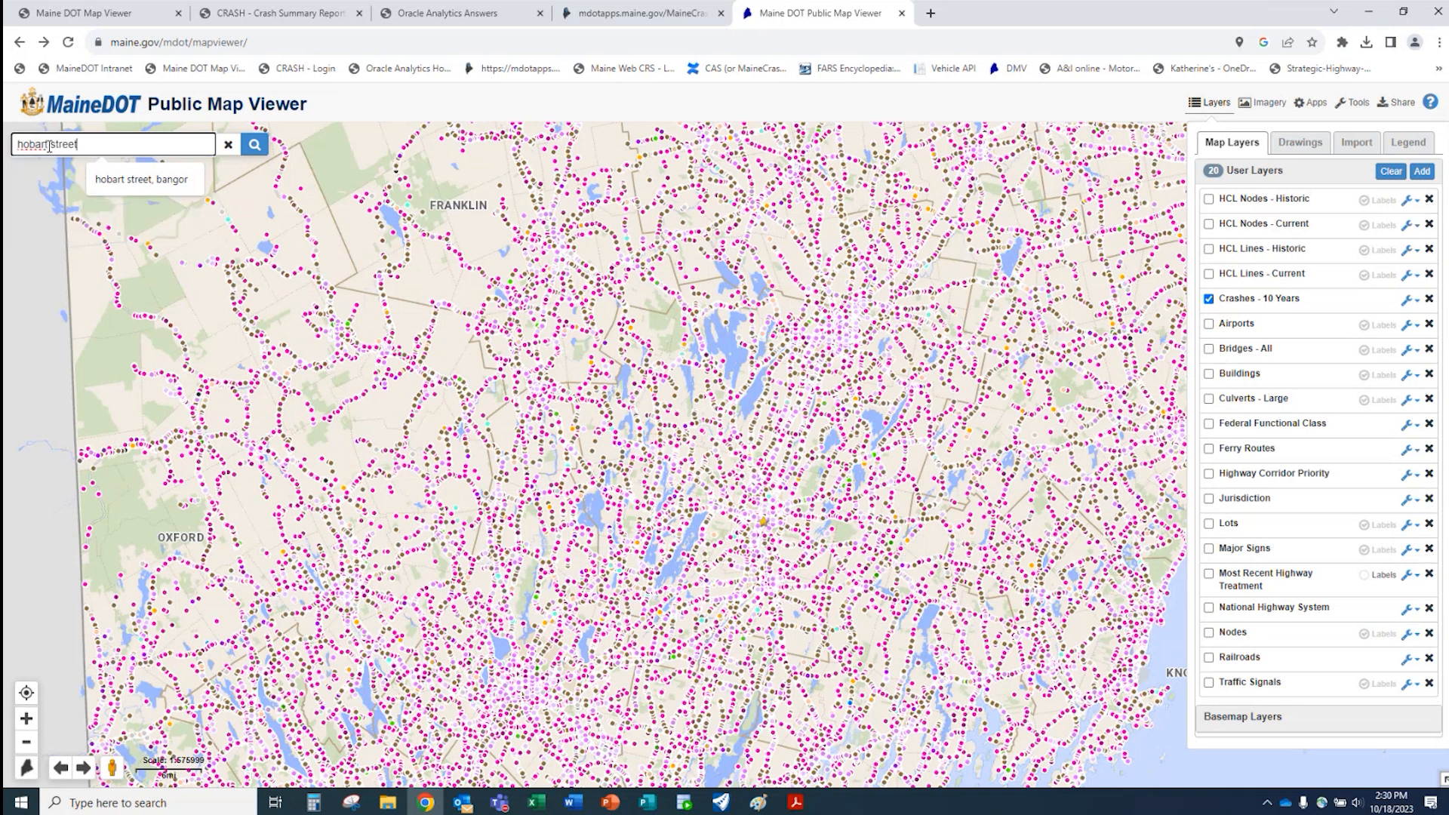
{"action": "left_click", "coordinate": [157, 184]}
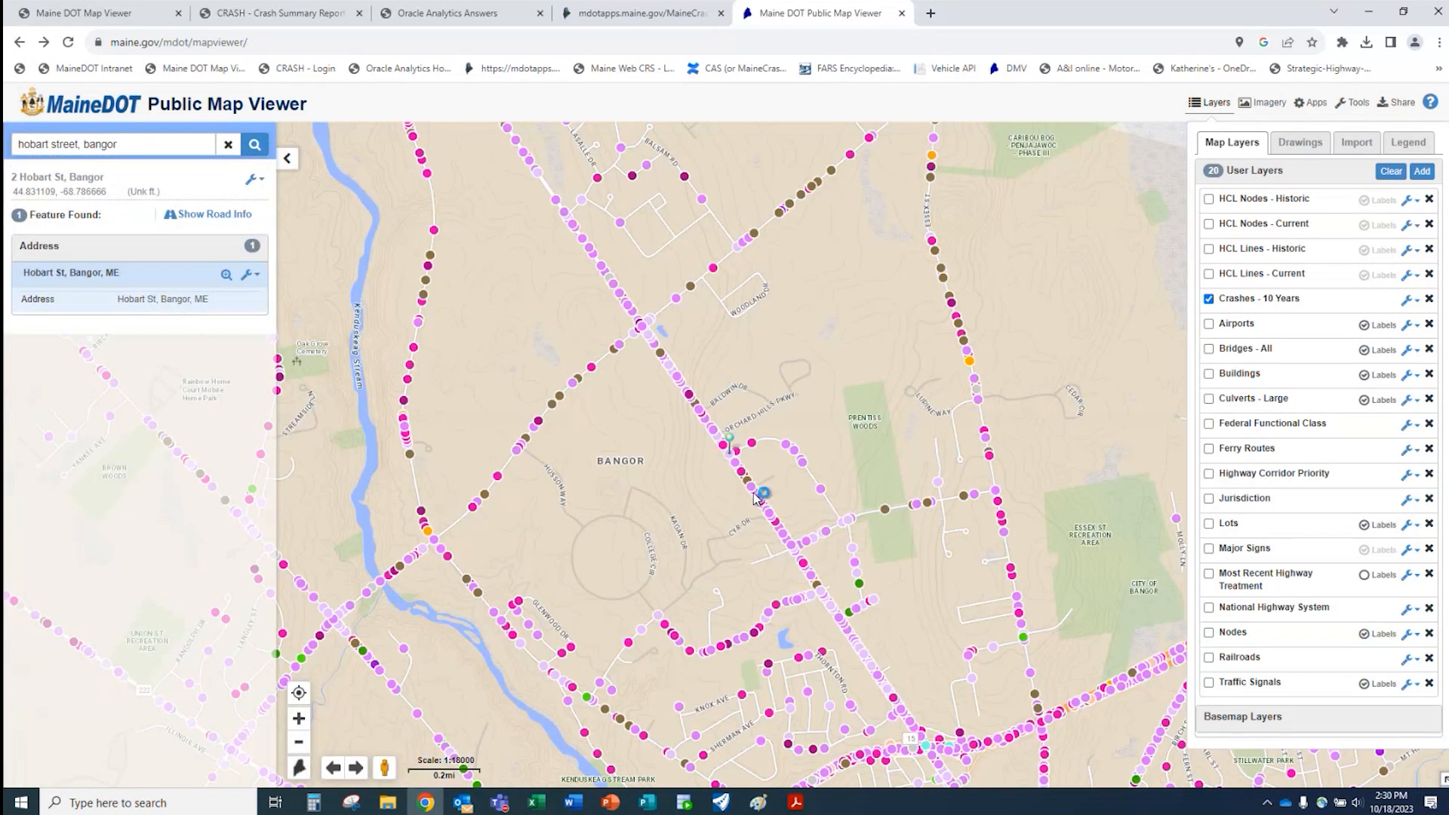
{"action": "scroll", "coordinate": [736, 462], "scroll_direction": "up", "scroll_amount": 1}
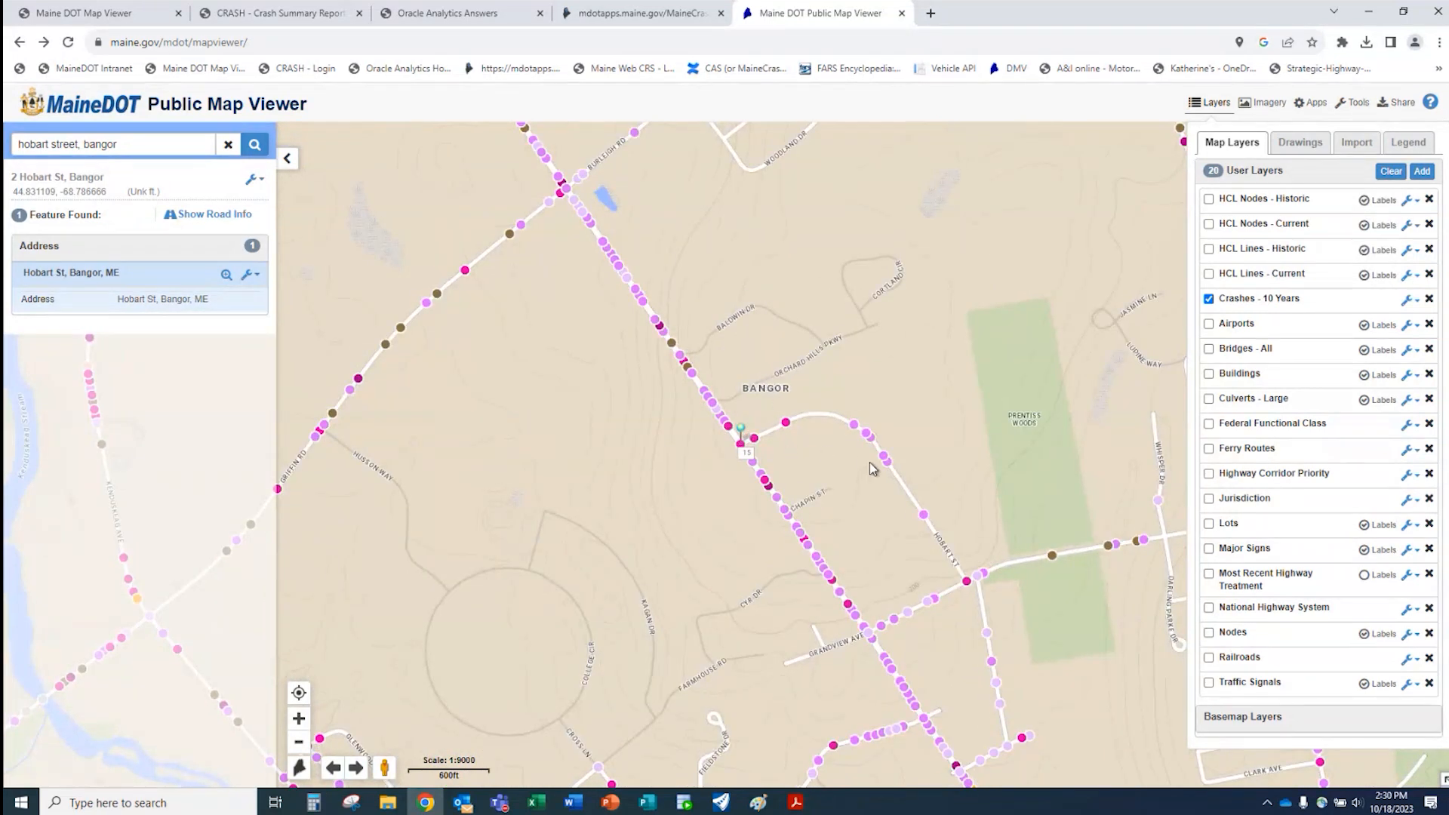
{"action": "scroll", "coordinate": [619, 412], "scroll_direction": "up", "scroll_amount": 1}
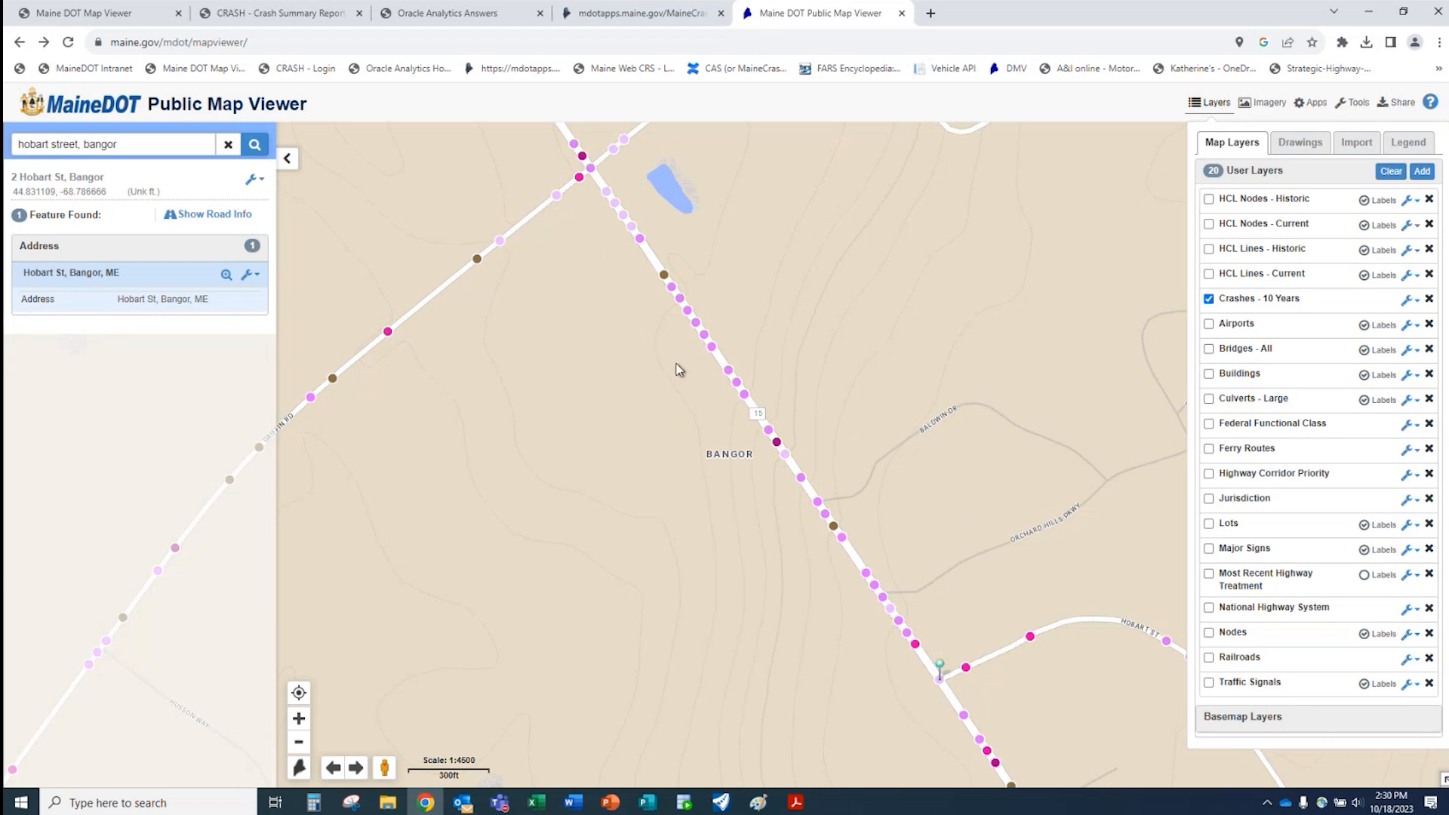
{"action": "left_click", "coordinate": [229, 146]}
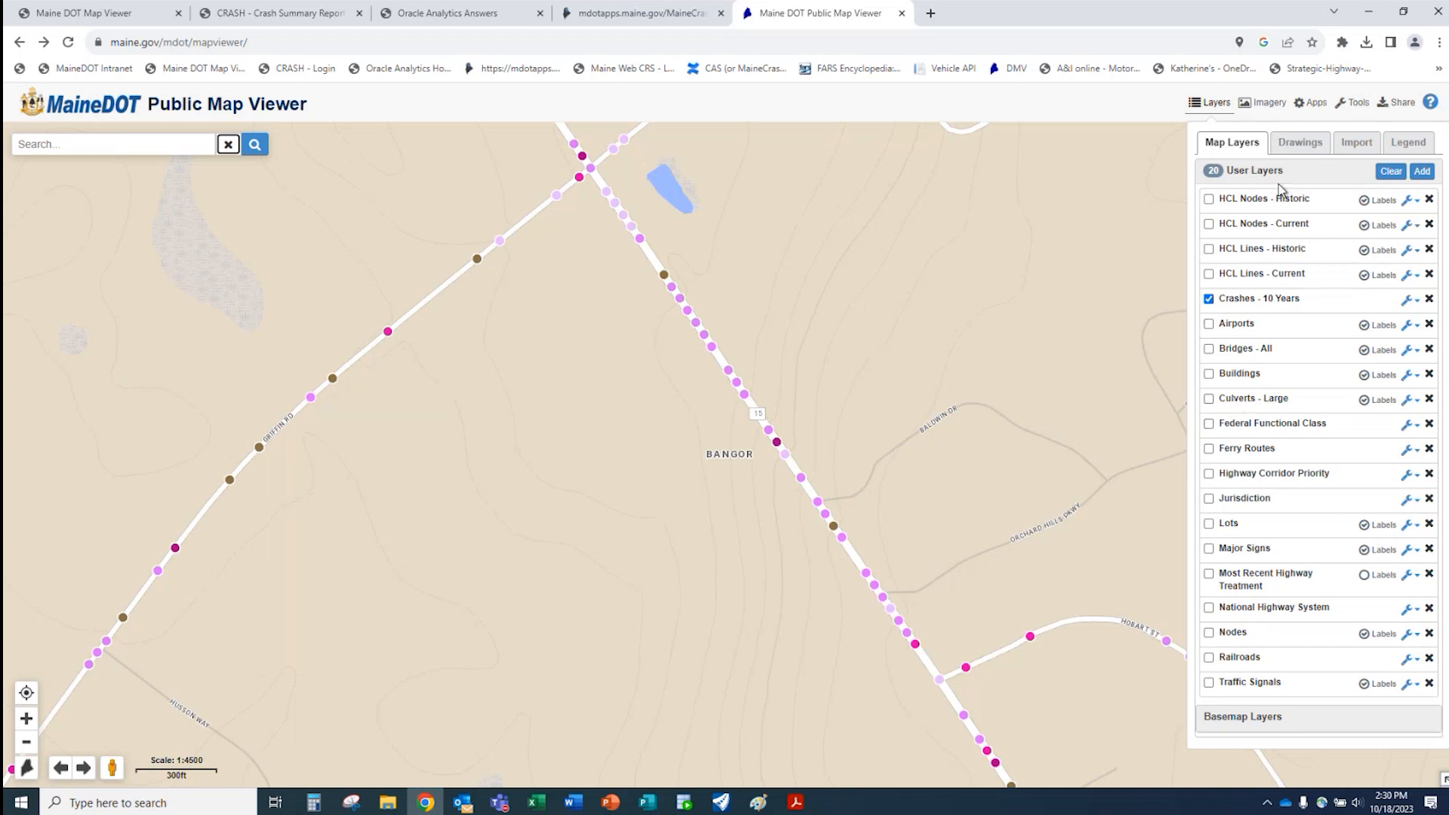
- Draw a narrow four-corner polygon around the Route 15 crashes between Griffin Rd and Hobart St
{"action": "left_click", "coordinate": [1298, 145]}
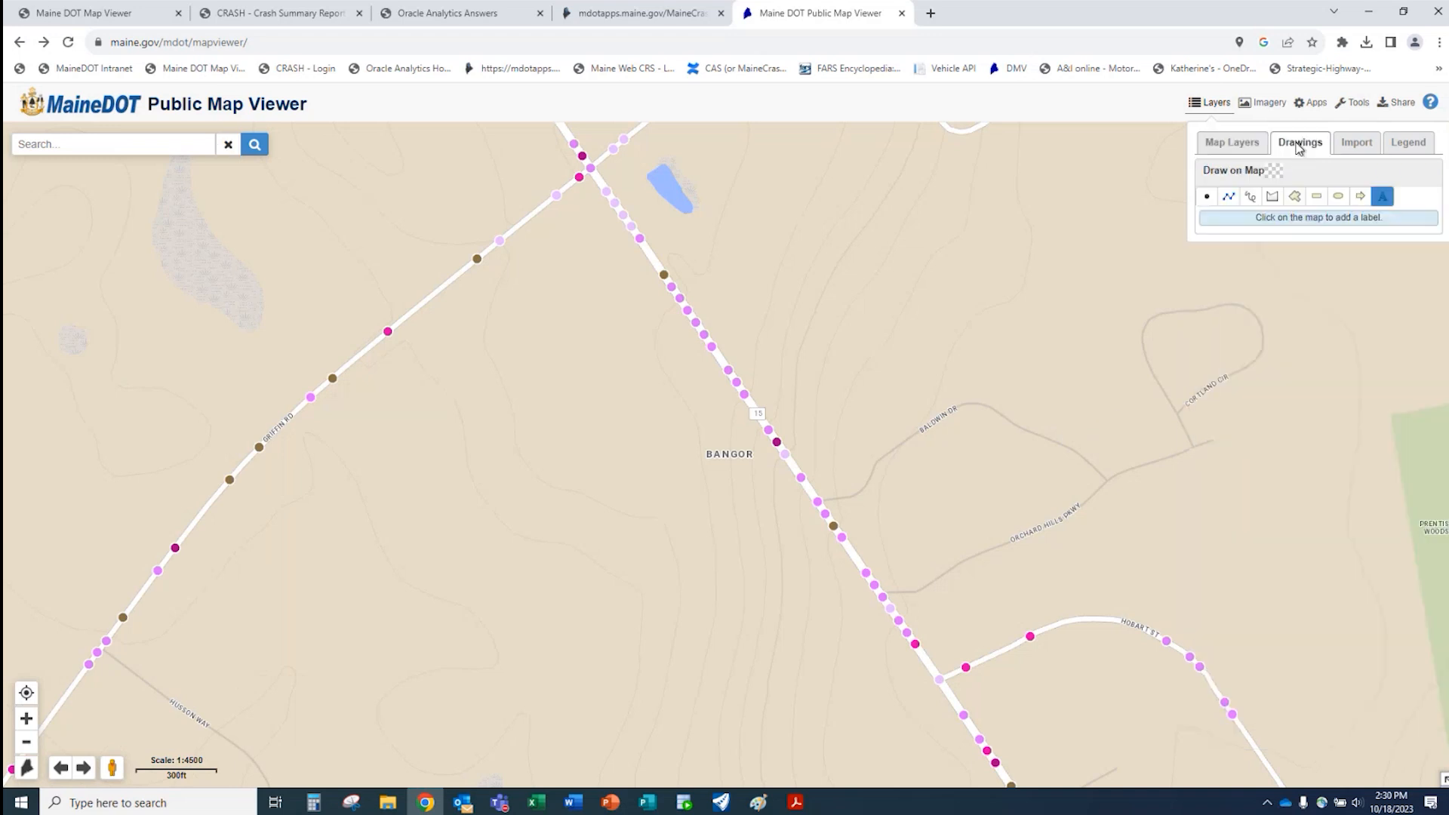
{"action": "left_click", "coordinate": [1273, 198]}
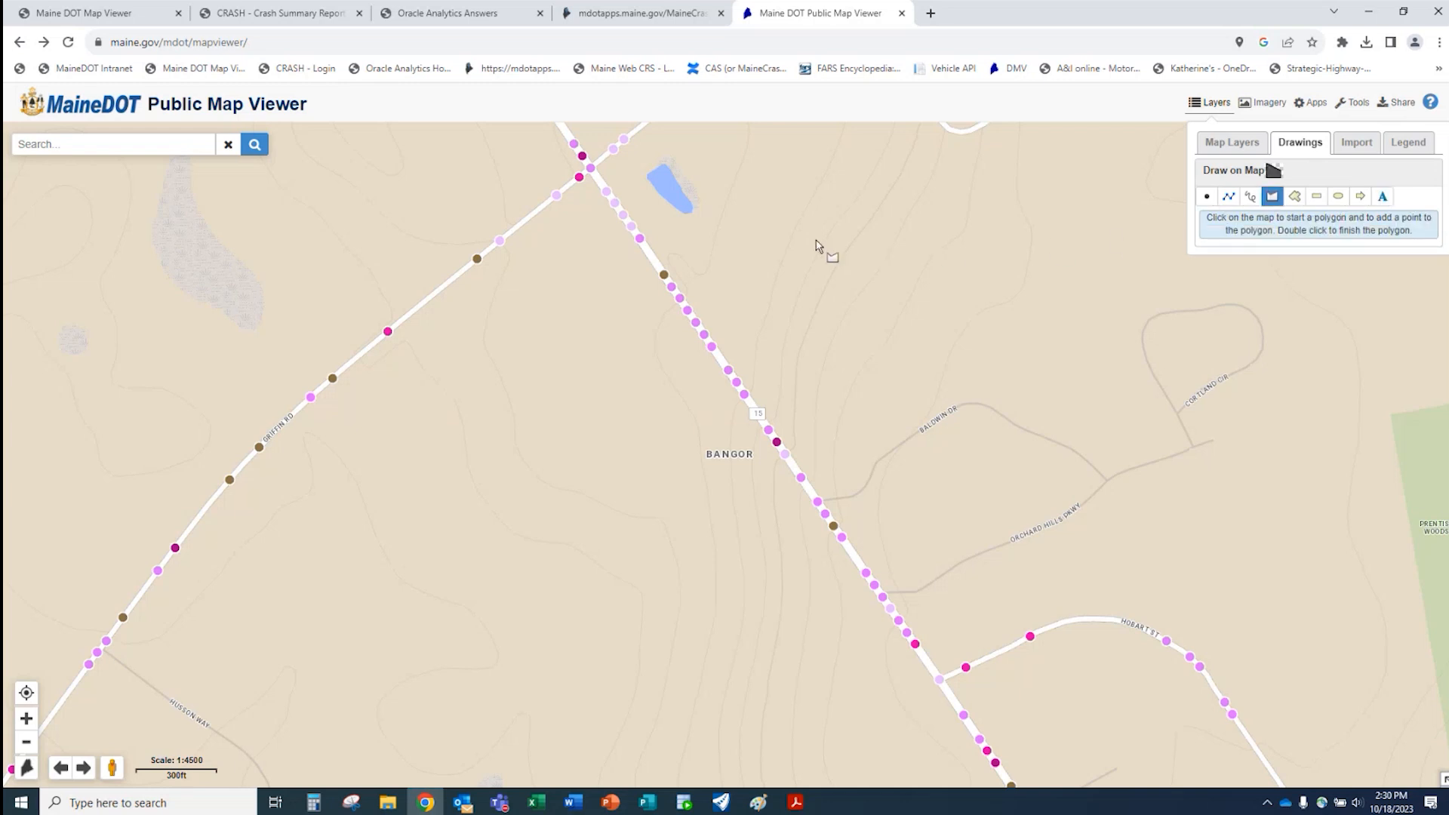
{"action": "left_click", "coordinate": [586, 190]}
{"action": "left_click", "coordinate": [911, 666]}
{"action": "left_click", "coordinate": [944, 645]}
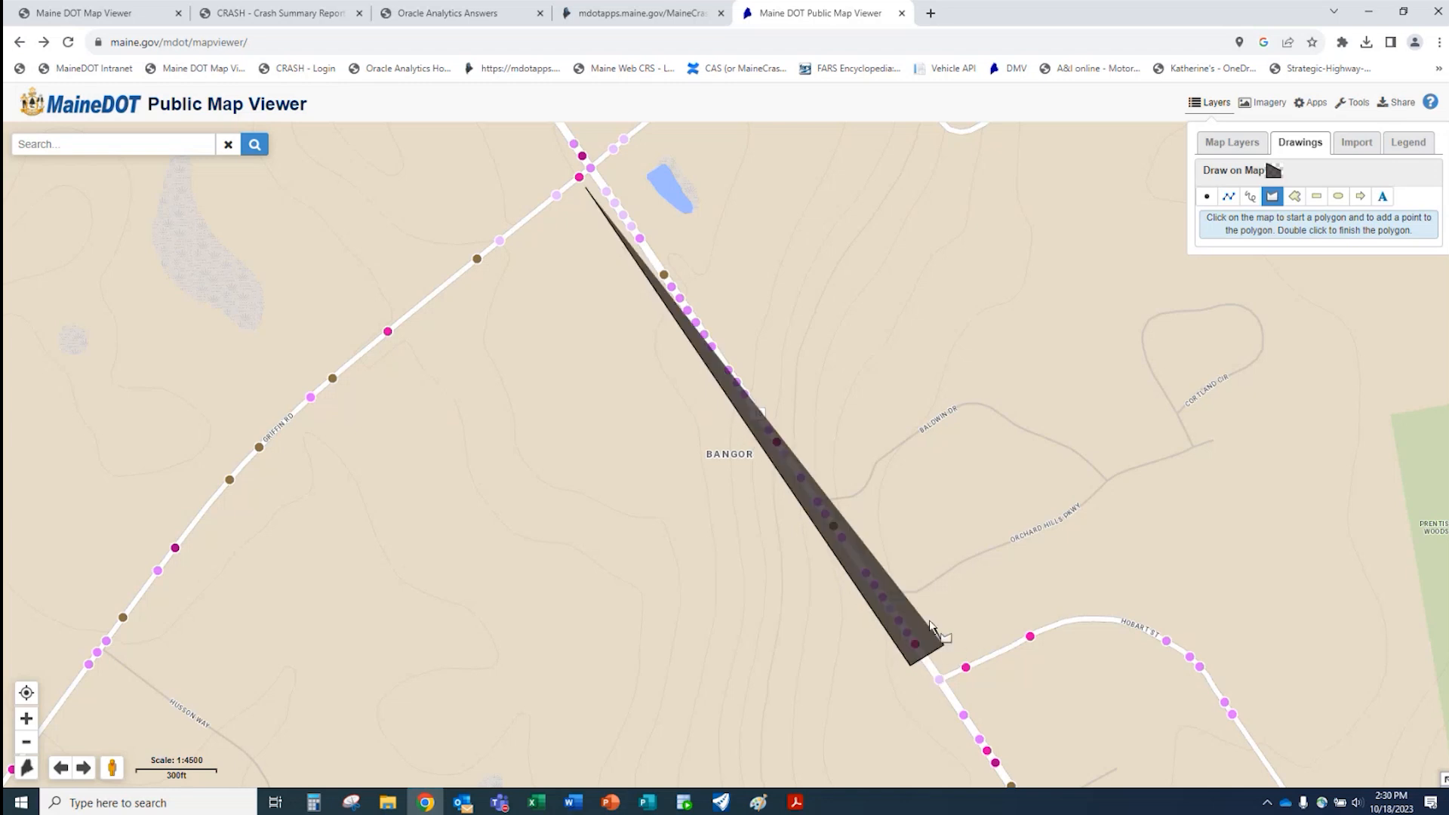
{"action": "double_click", "coordinate": [611, 176]}
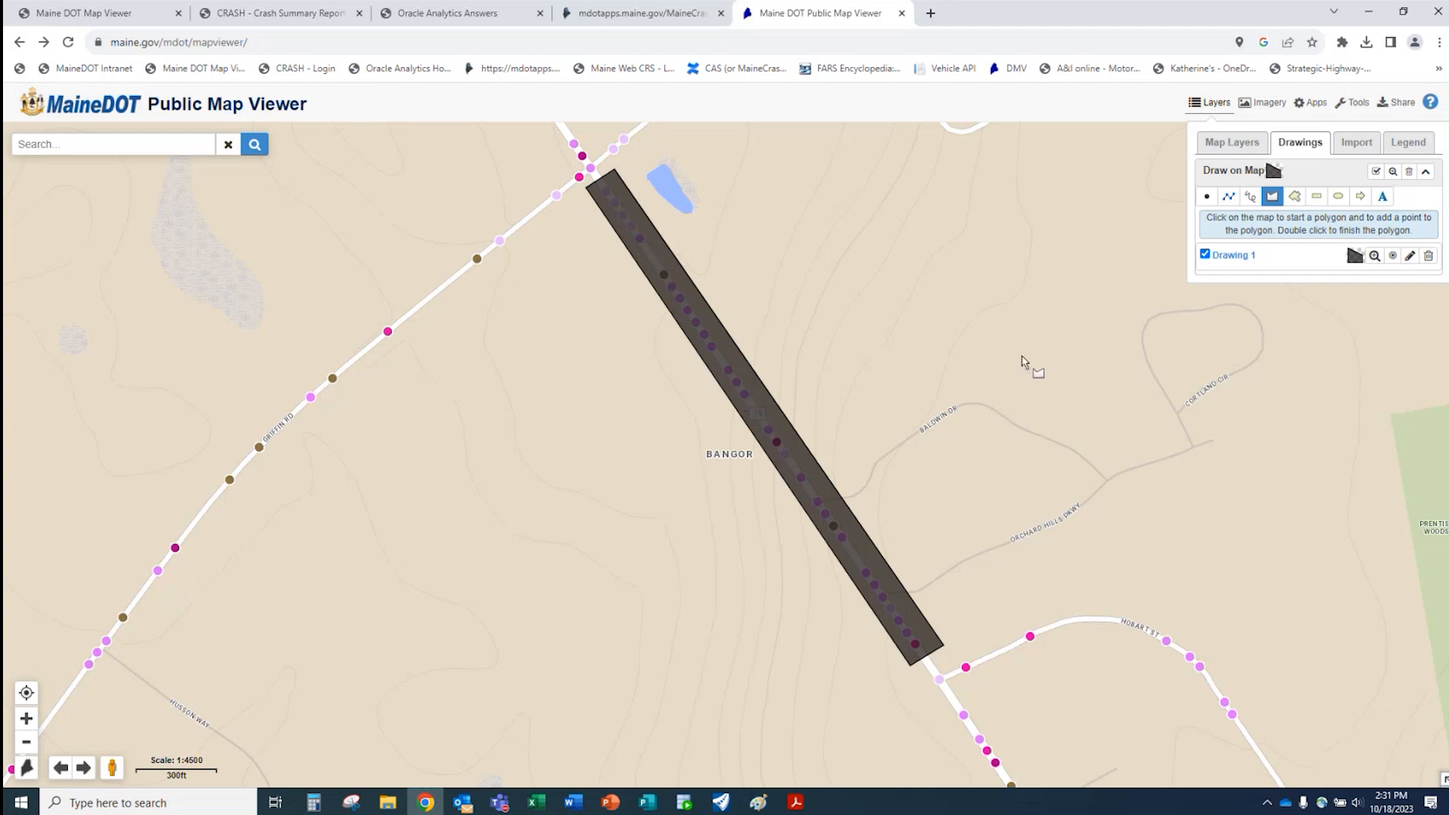
- Change the polygon drawing's fill to a semi-transparent red and save the edit
{"action": "left_click", "coordinate": [1409, 255]}
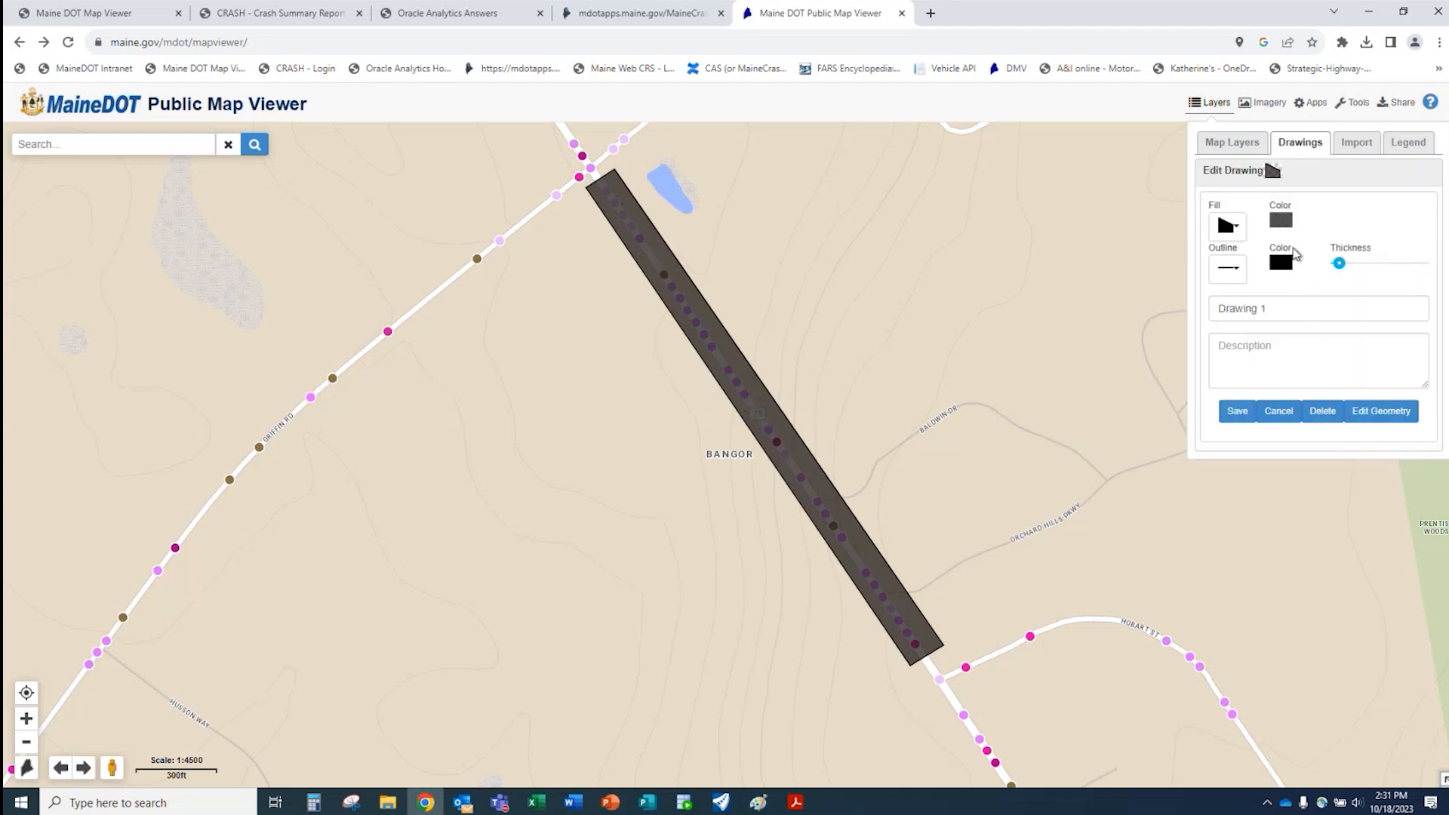
{"action": "left_click", "coordinate": [1281, 221]}
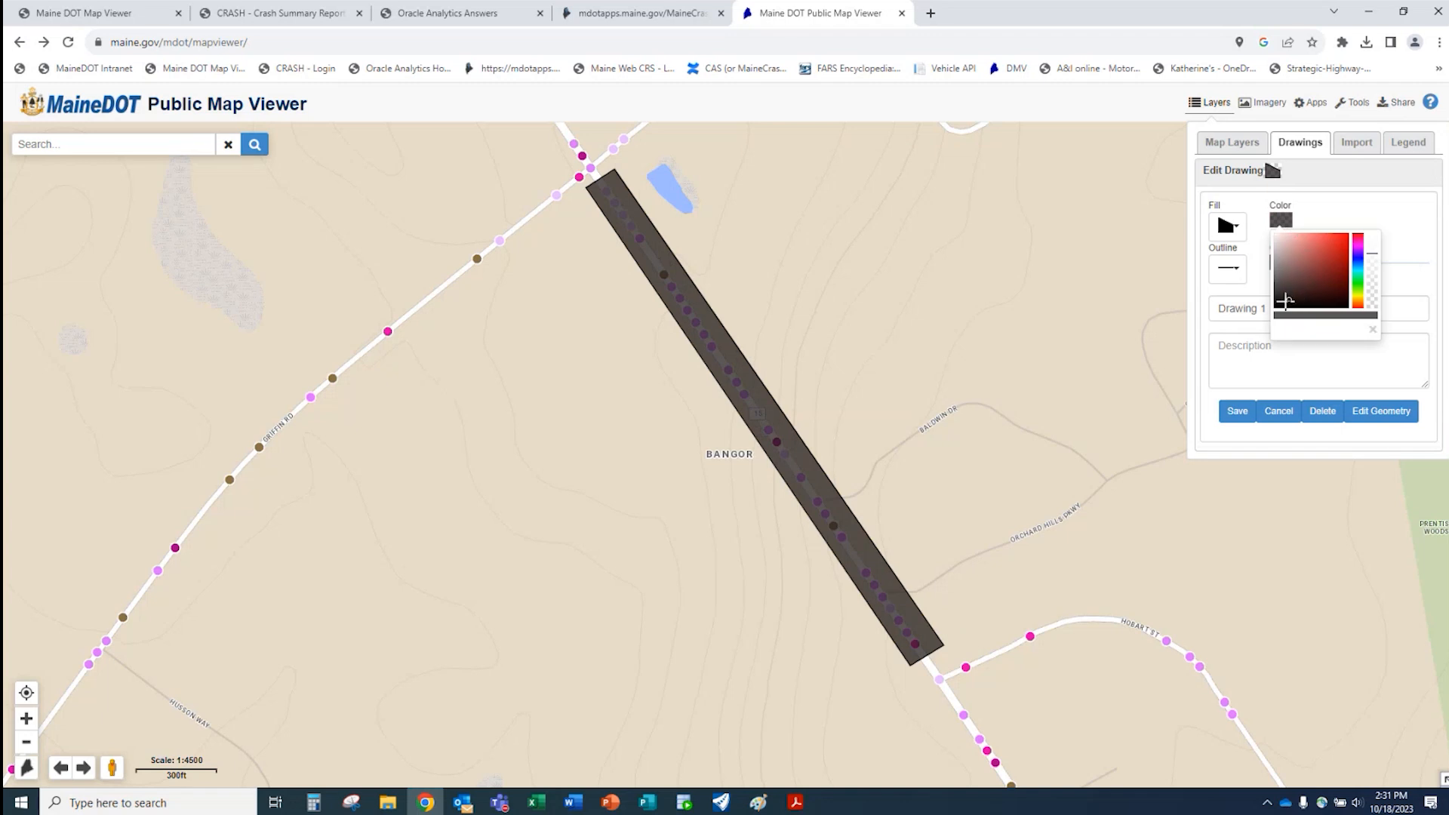
{"action": "left_click", "coordinate": [1314, 281]}
{"action": "mouse_move", "coordinate": [1314, 281]}
{"action": "left_mouse_down"}
{"action": "mouse_move", "coordinate": [1347, 233]}
{"action": "mouse_move", "coordinate": [1375, 306]}
{"action": "left_mouse_up"}
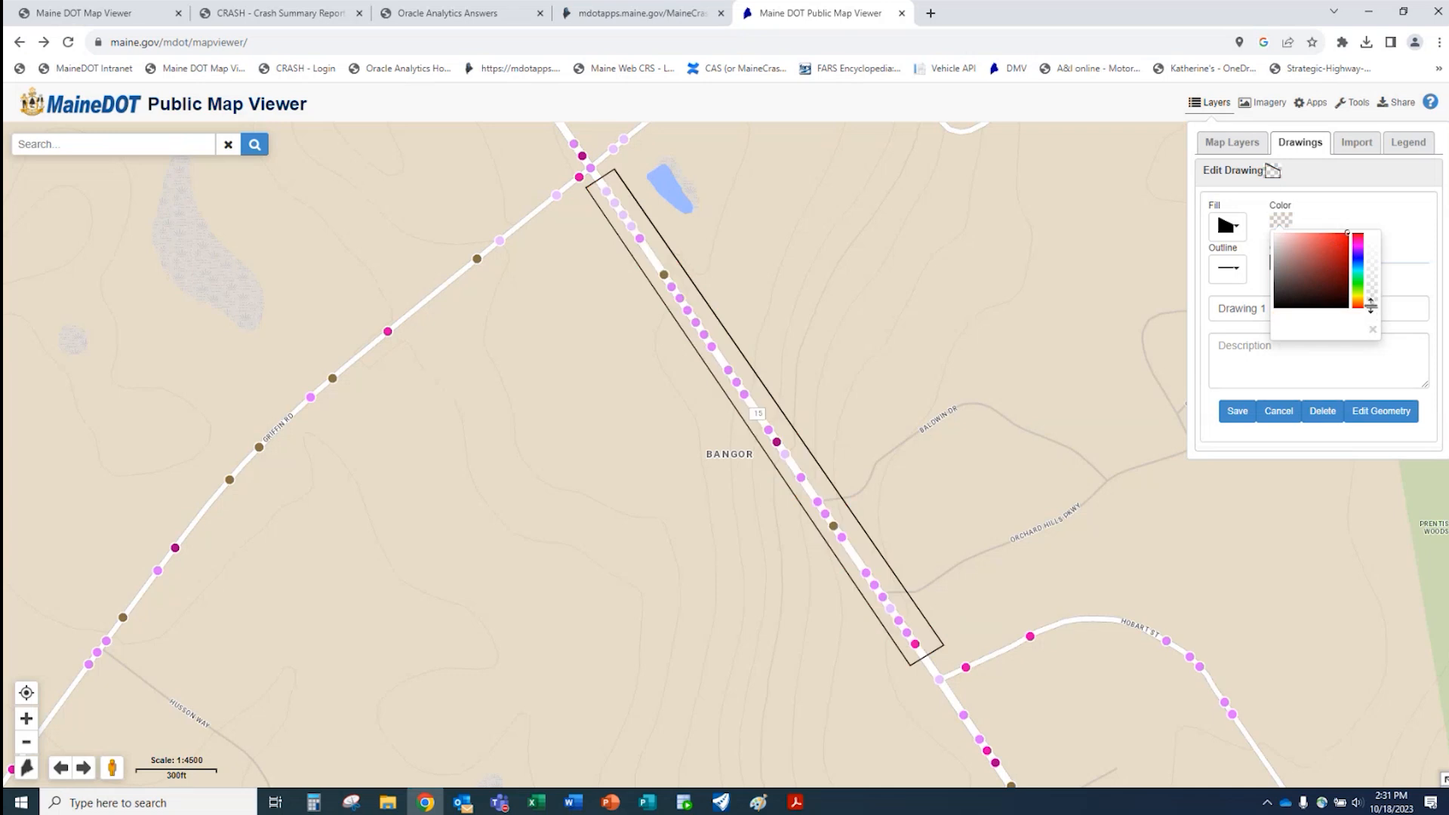
{"action": "left_click_drag", "start_coordinate": [1373, 309], "coordinate": [1370, 288]}
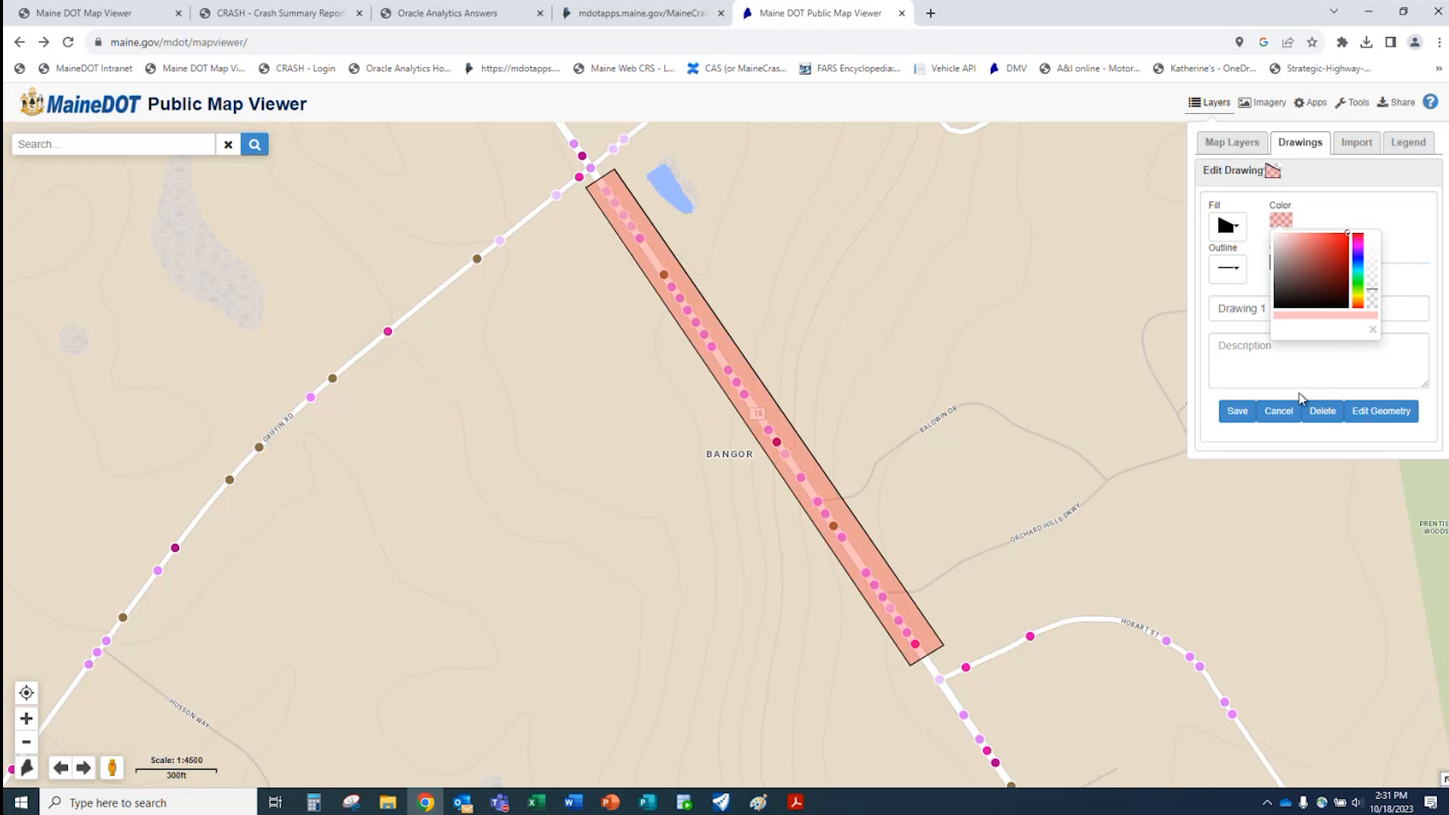
{"action": "left_click", "coordinate": [1238, 412]}
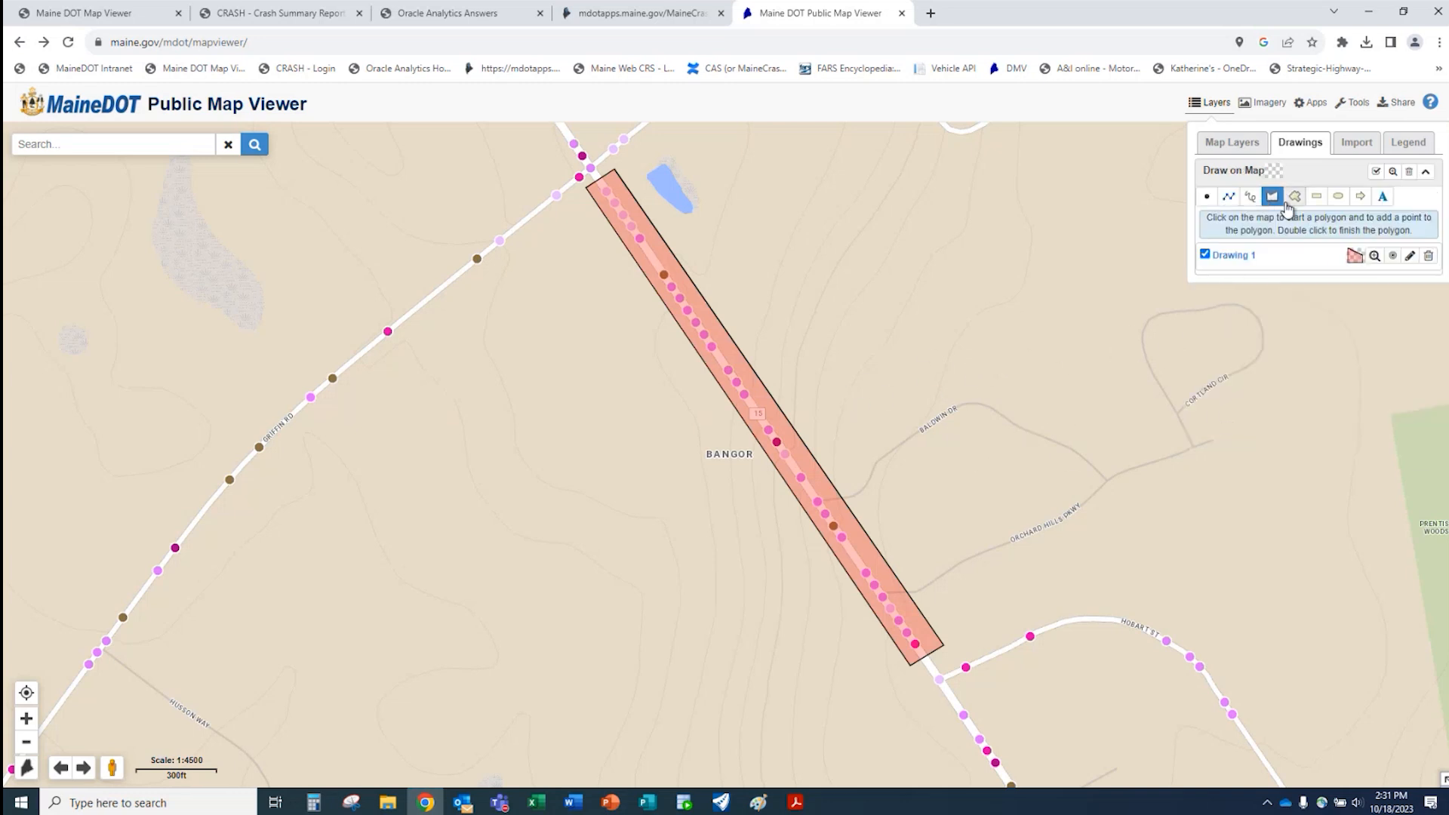
- Switch the visibility of Drawing 1 off and back on to compare the map with and without it
{"action": "left_click", "coordinate": [1206, 255]}
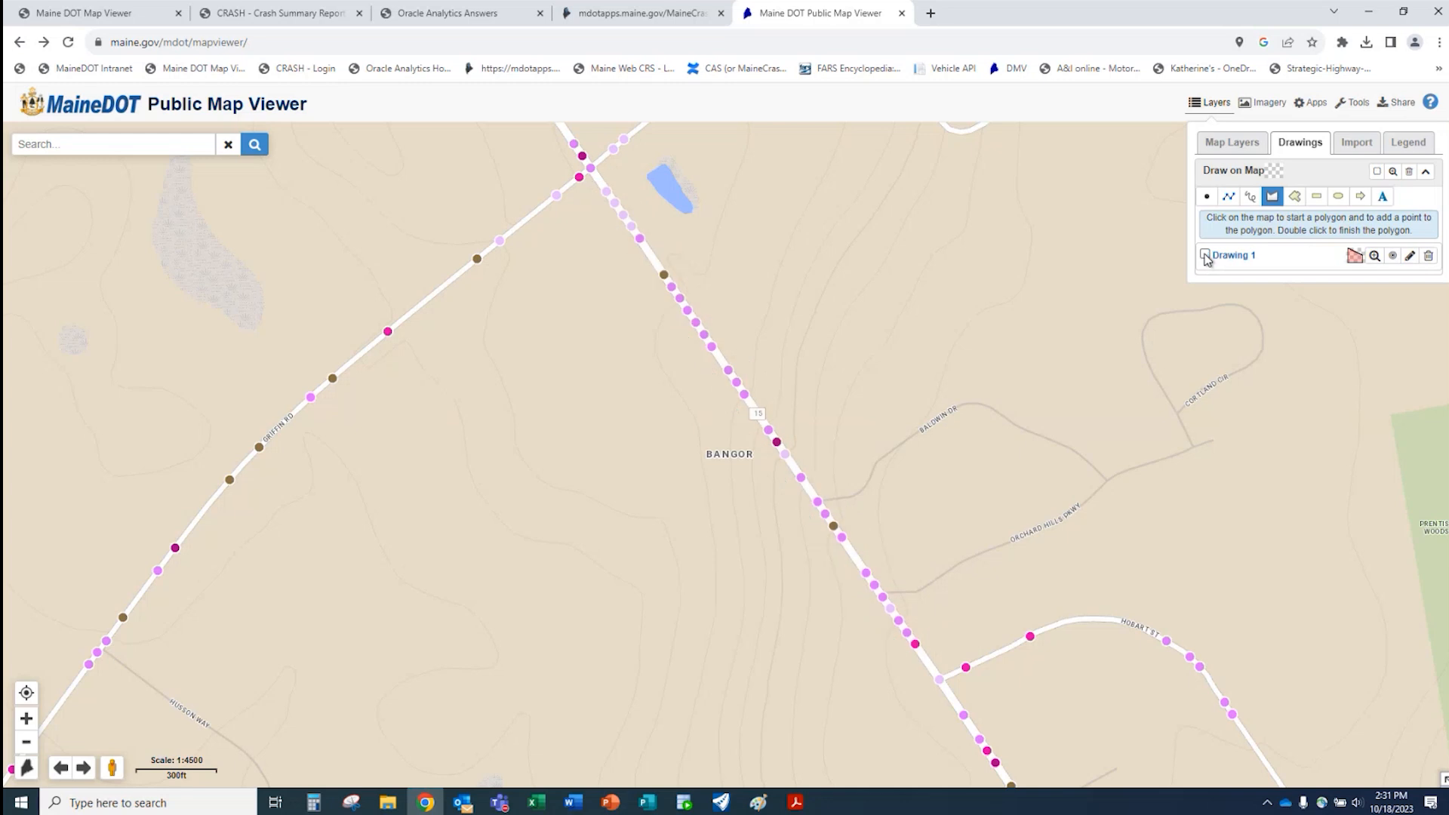
{"action": "left_click", "coordinate": [1205, 255]}
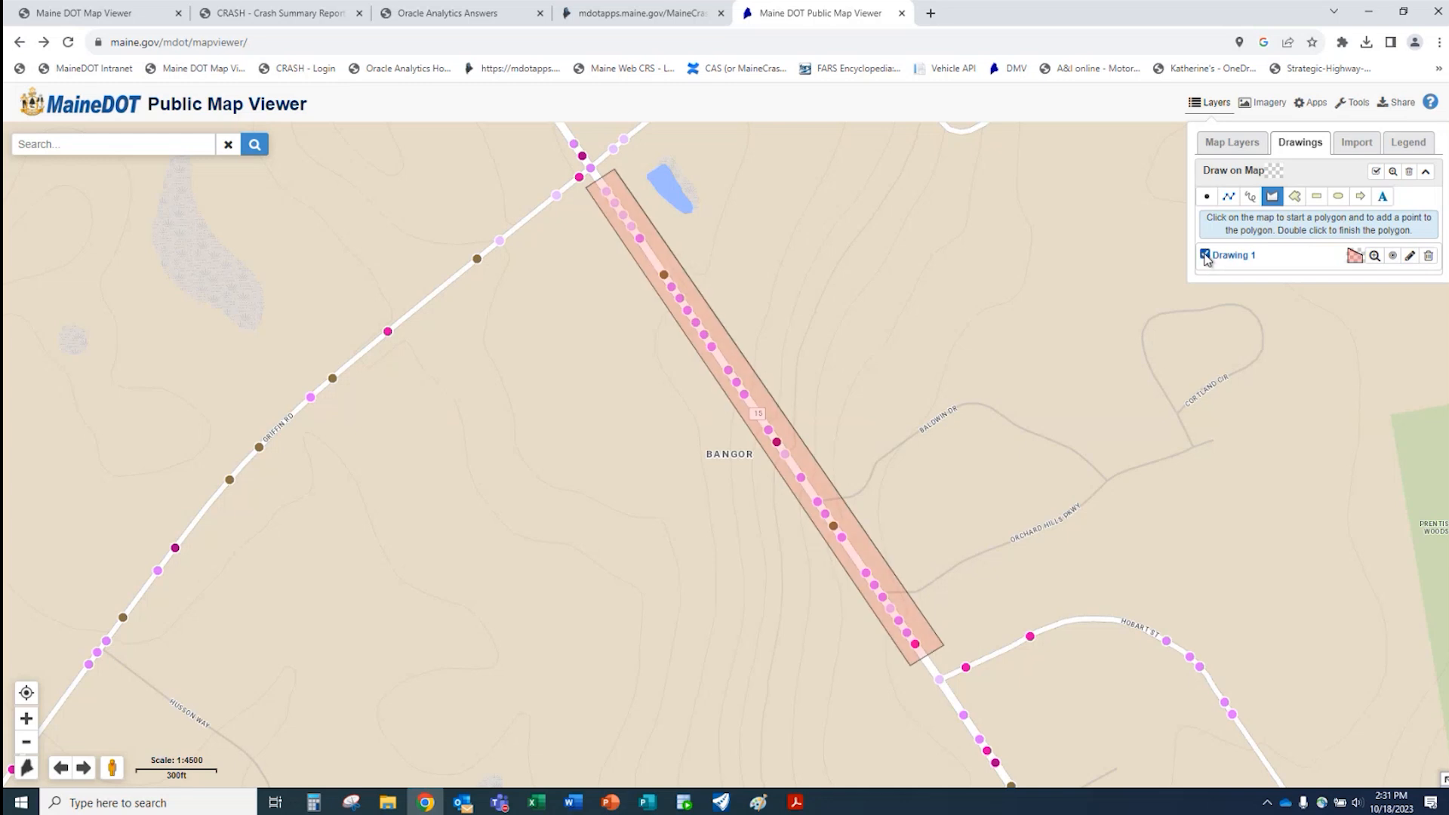
{"action": "left_click", "coordinate": [1205, 255]}
{"action": "left_click", "coordinate": [1205, 255]}
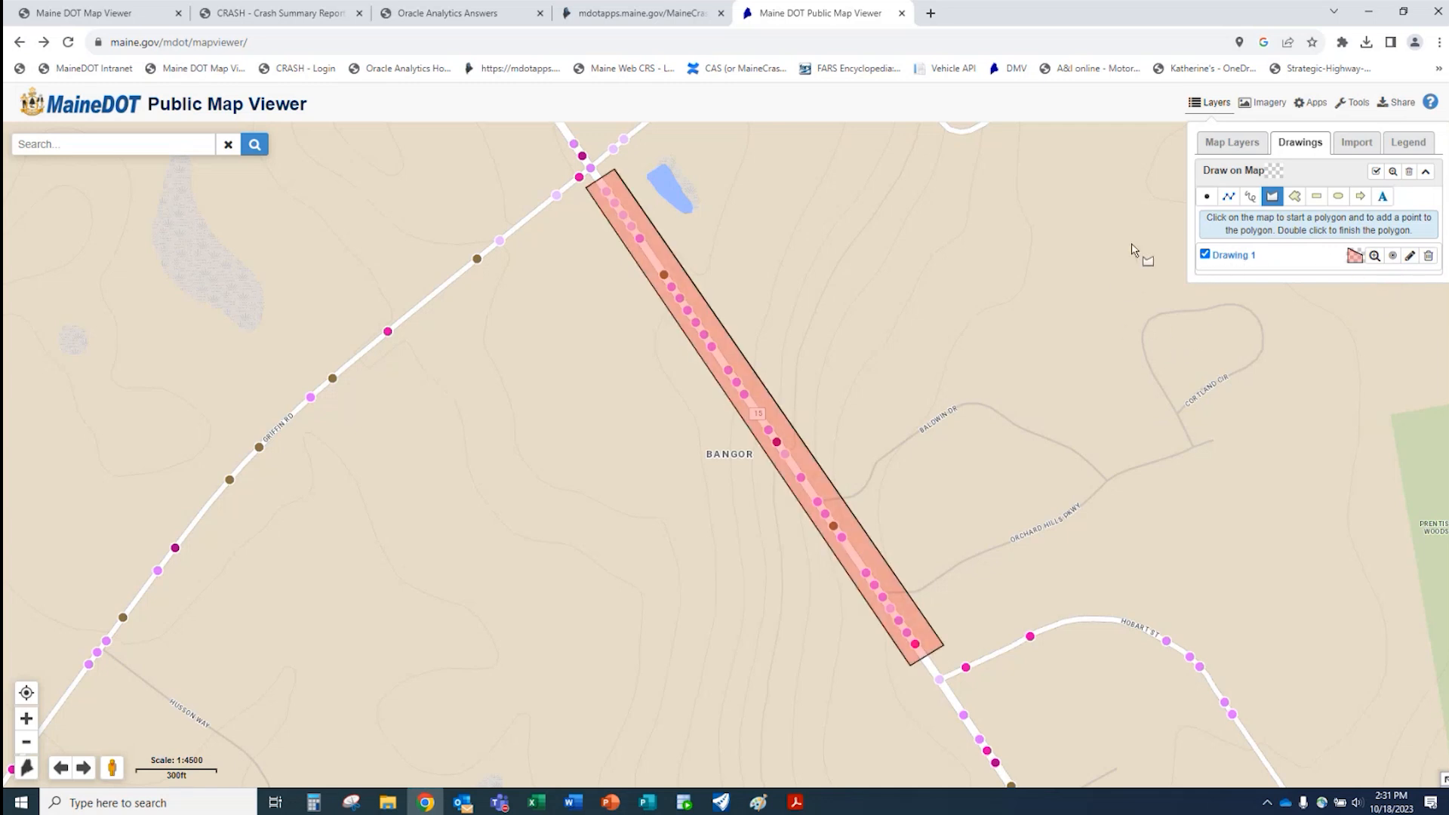
- Open the Crashes - 10 Years layer's filter and select Drawing 1 as its search area
{"action": "left_click", "coordinate": [1232, 145]}
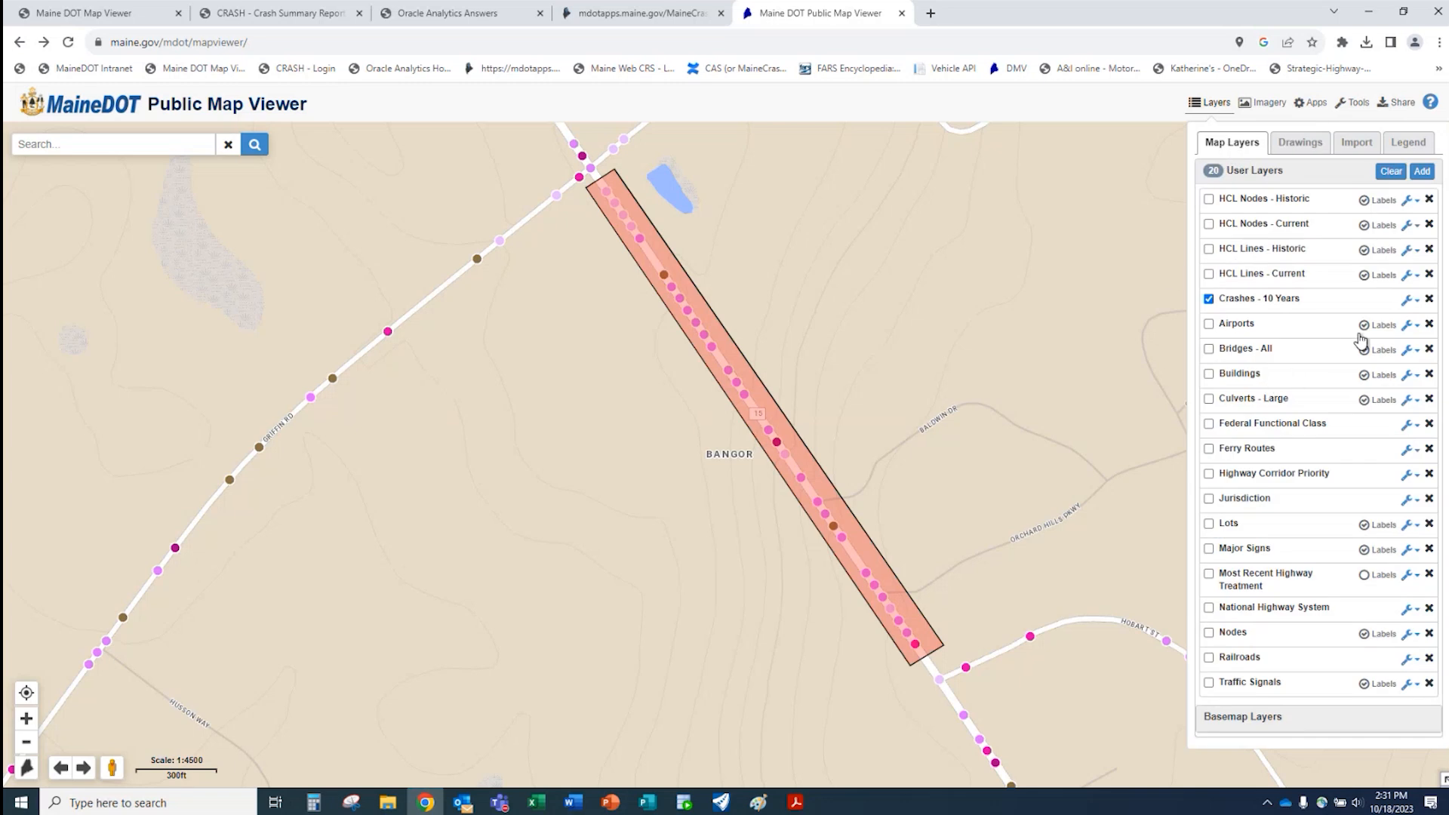
{"action": "left_click", "coordinate": [1298, 151]}
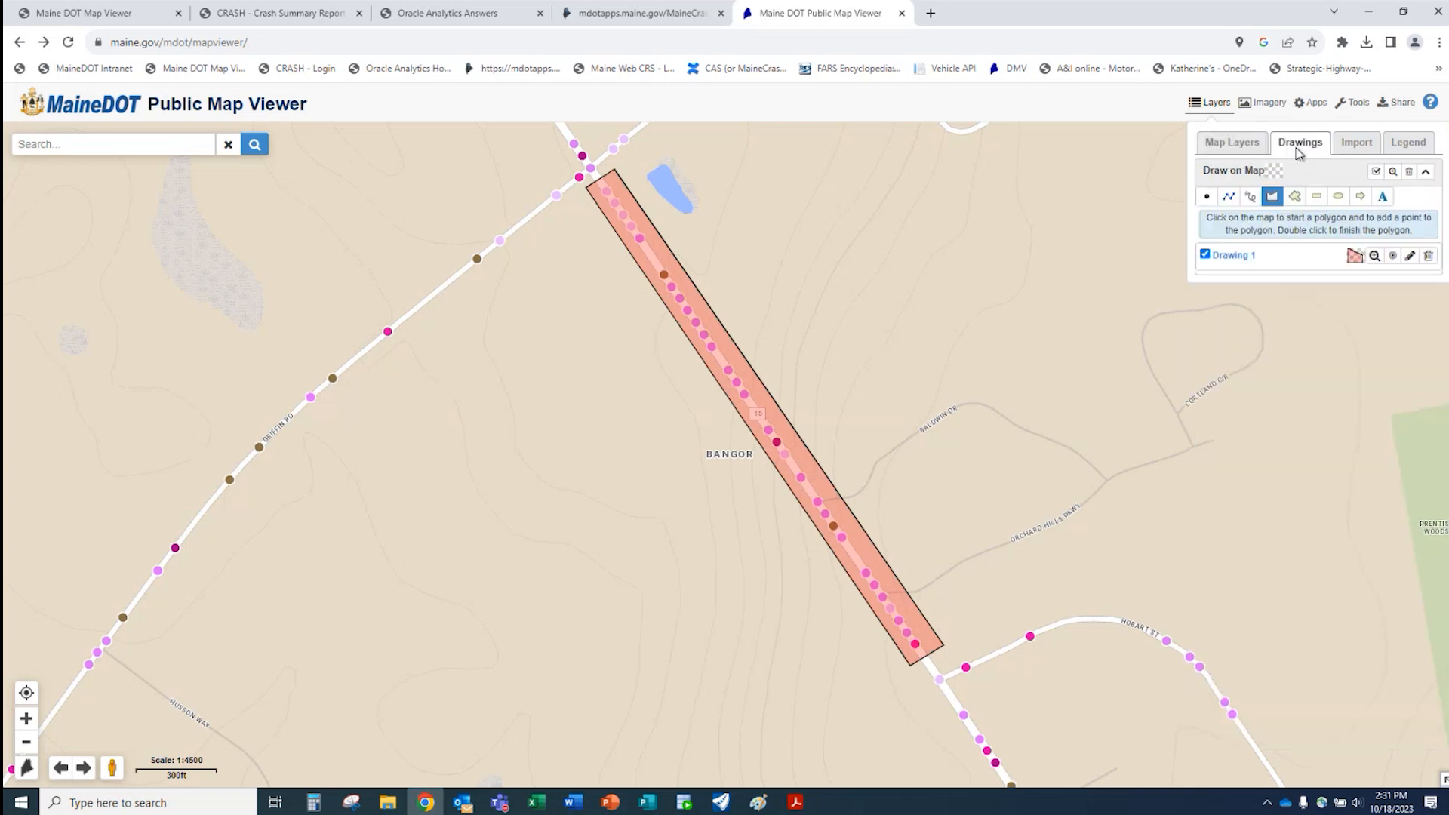
{"action": "left_click", "coordinate": [1232, 145]}
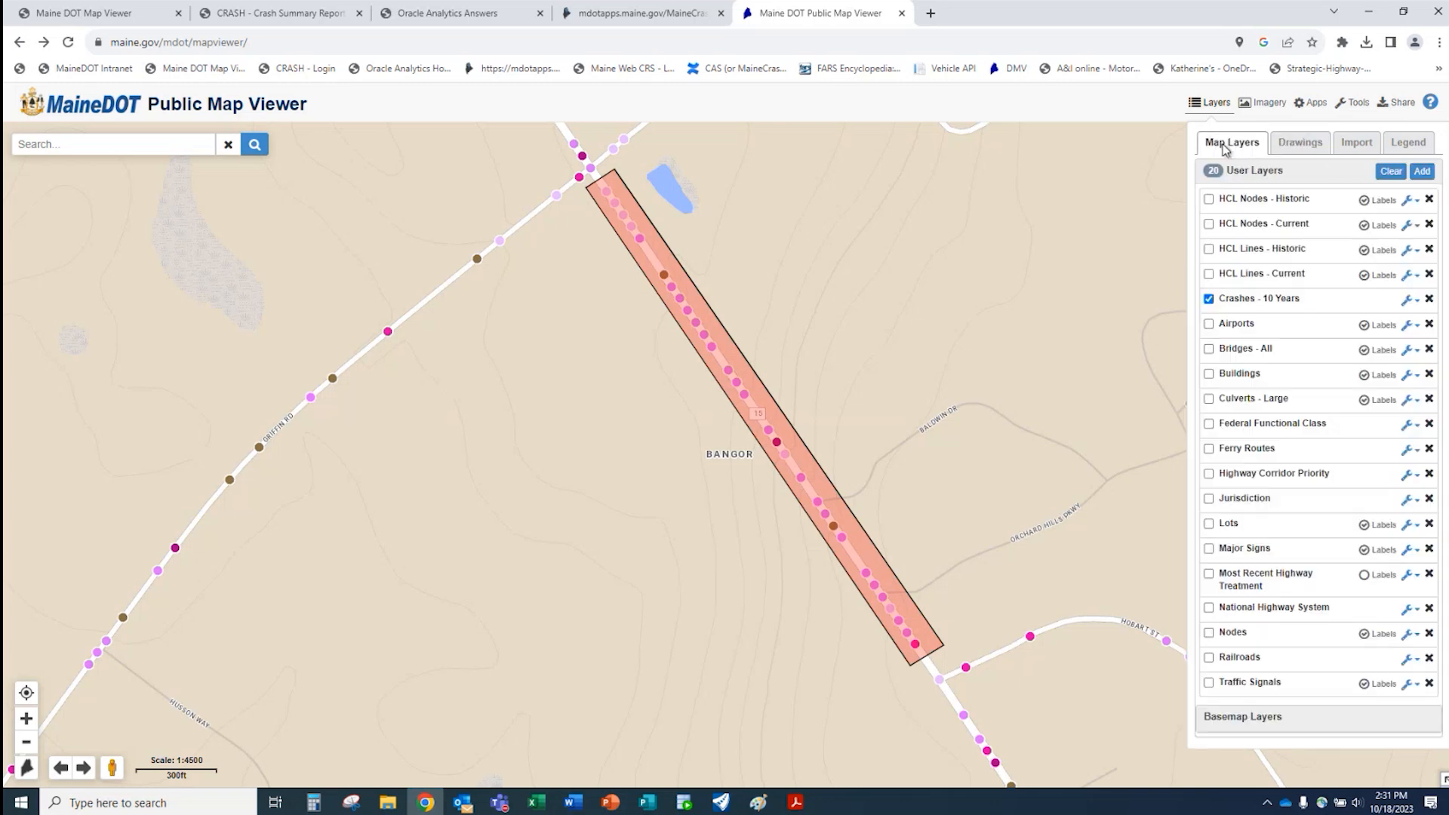
{"action": "left_click", "coordinate": [1409, 301]}
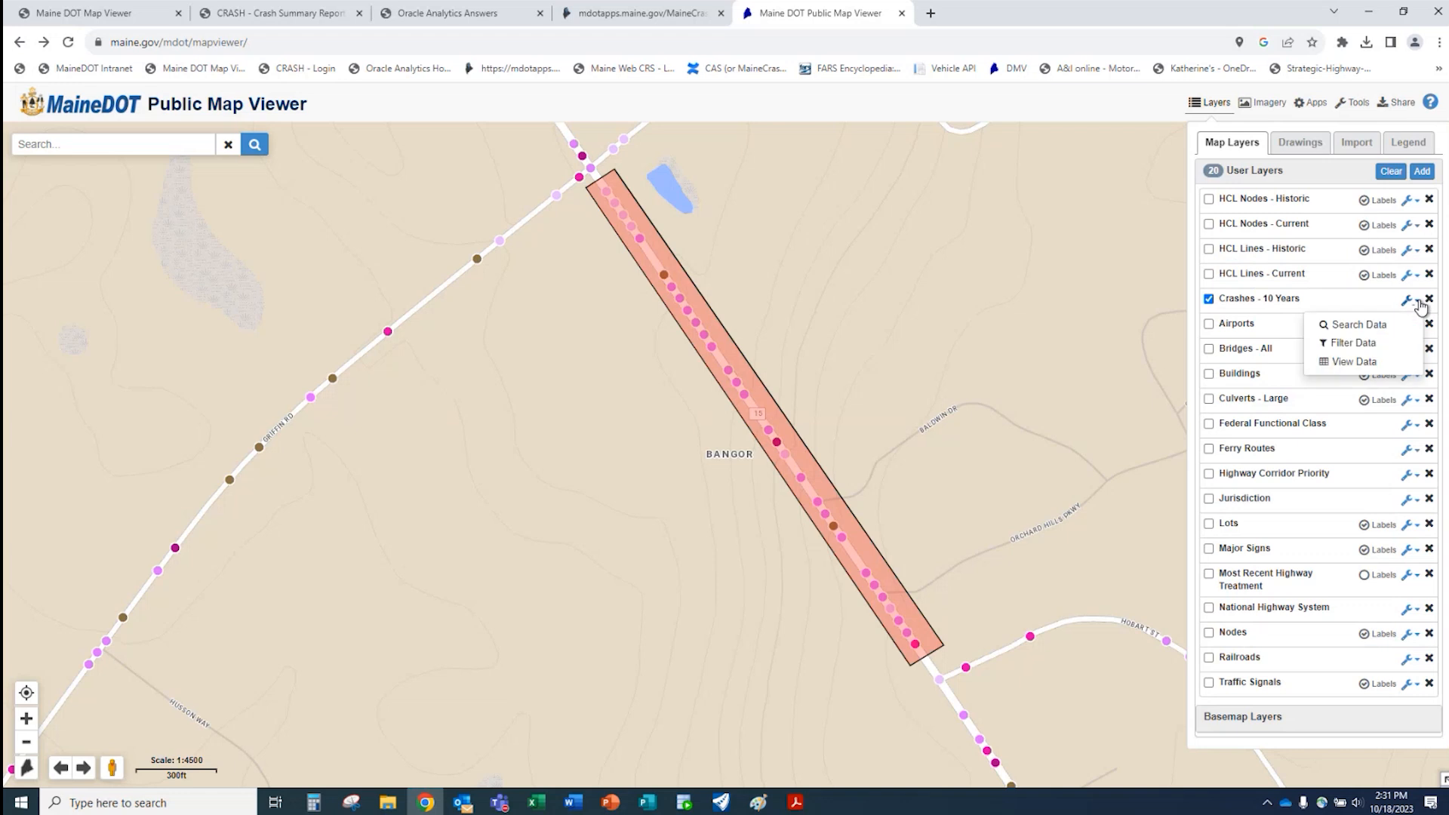
{"action": "left_click", "coordinate": [1375, 343]}
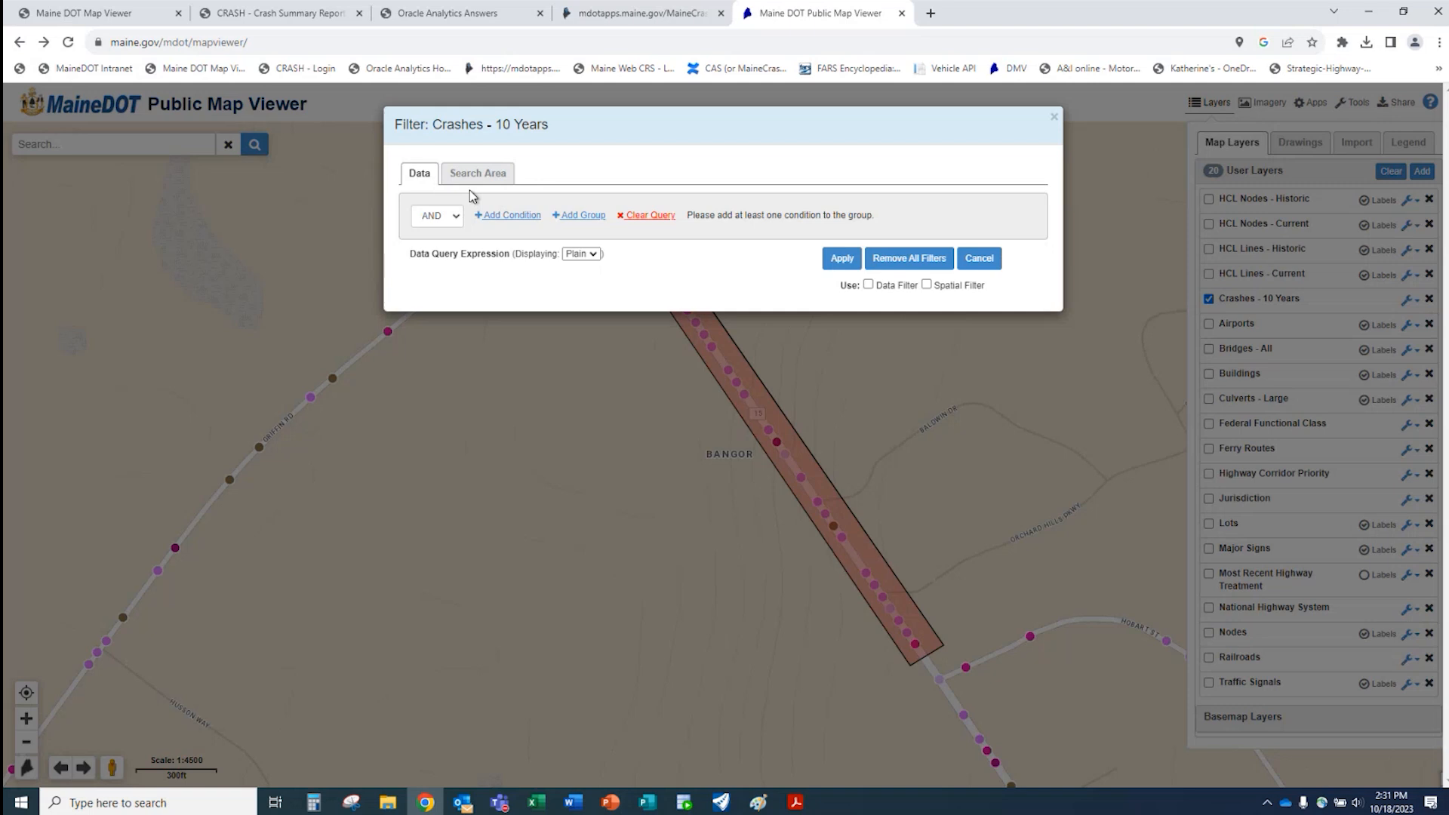
{"action": "left_click", "coordinate": [476, 178]}
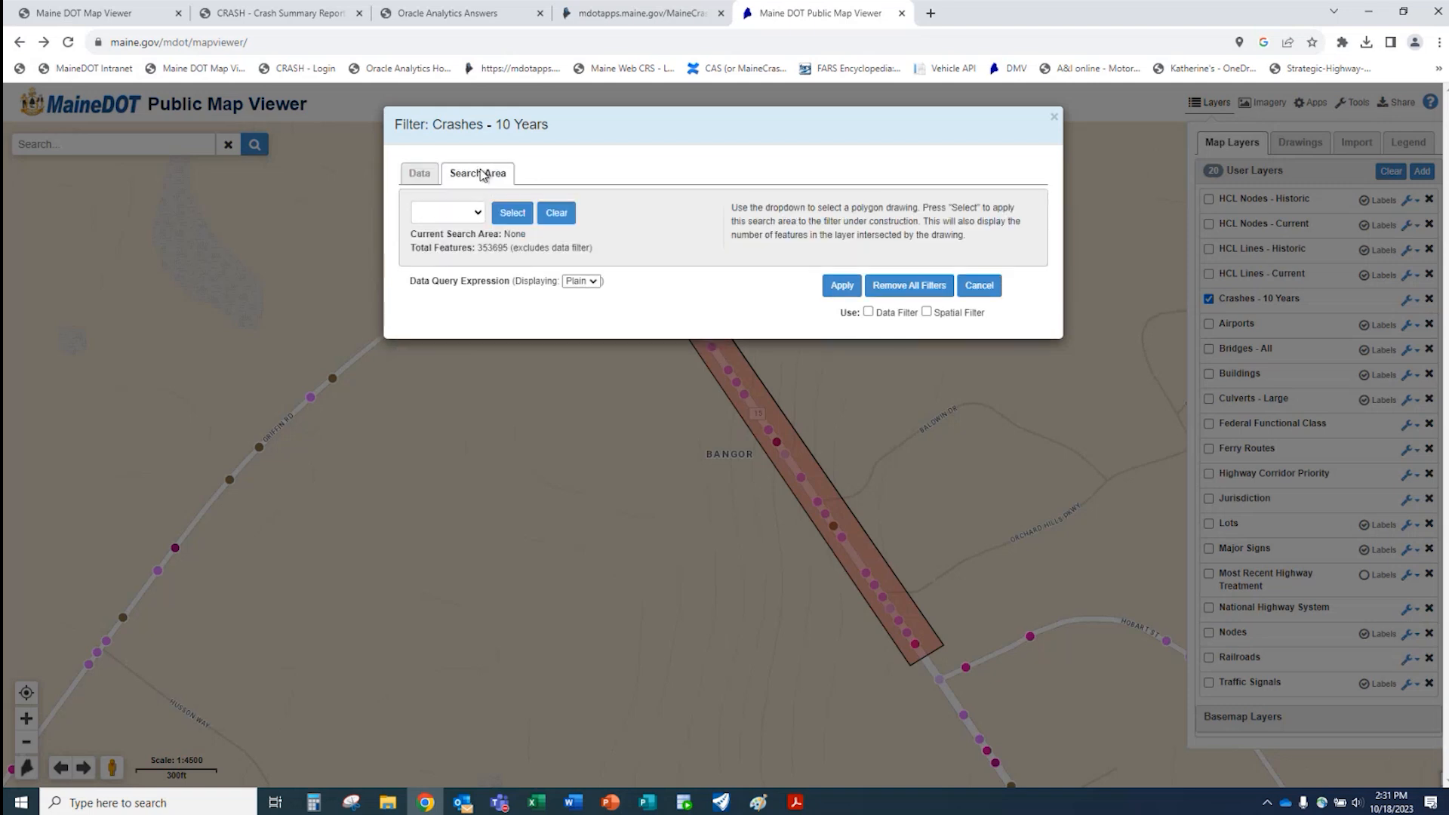
{"action": "left_click", "coordinate": [478, 214]}
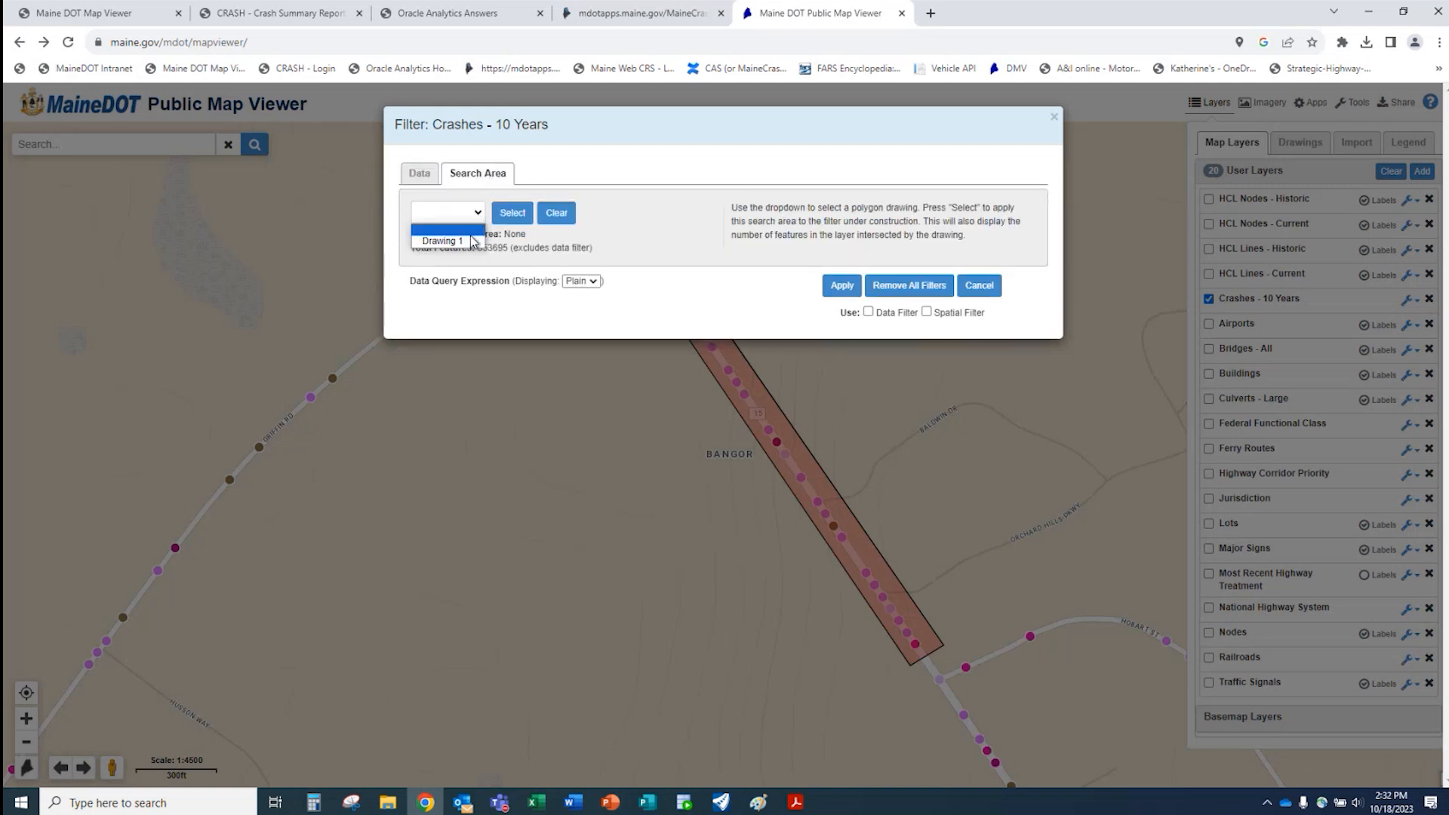
{"action": "left_click", "coordinate": [467, 243]}
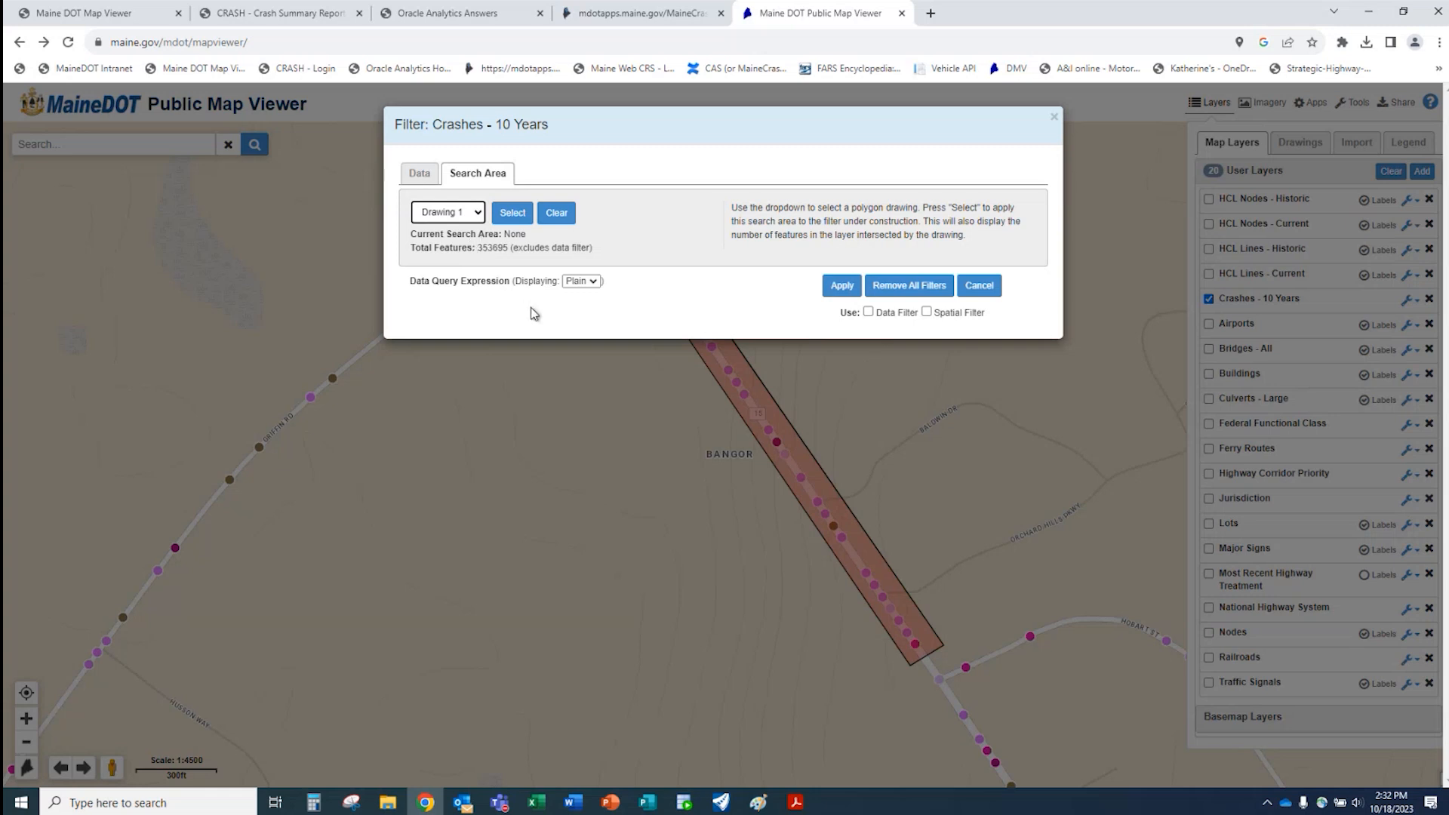
{"action": "left_click", "coordinate": [419, 173]}
{"action": "left_click", "coordinate": [478, 173]}
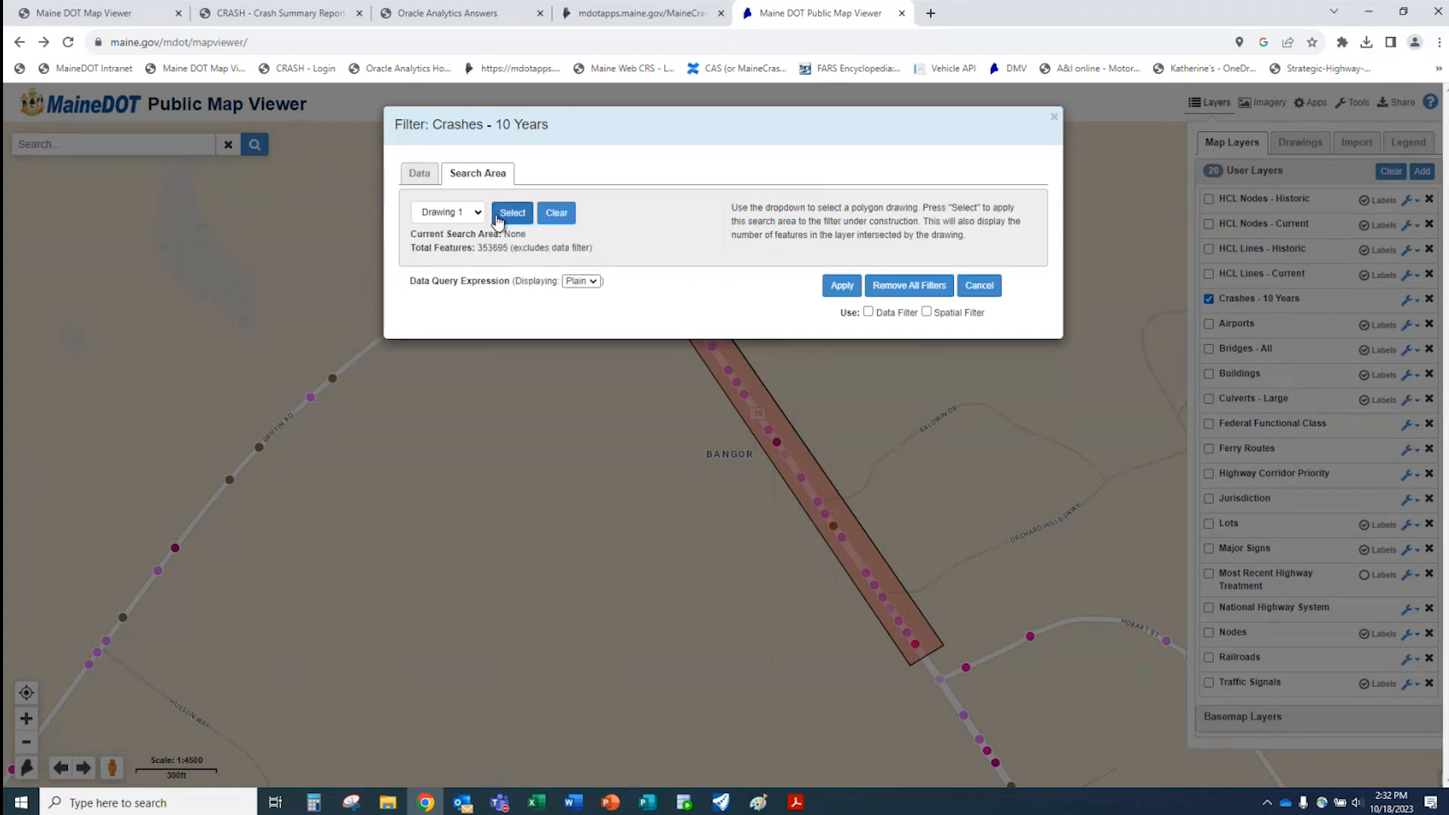
{"action": "left_click", "coordinate": [498, 218]}
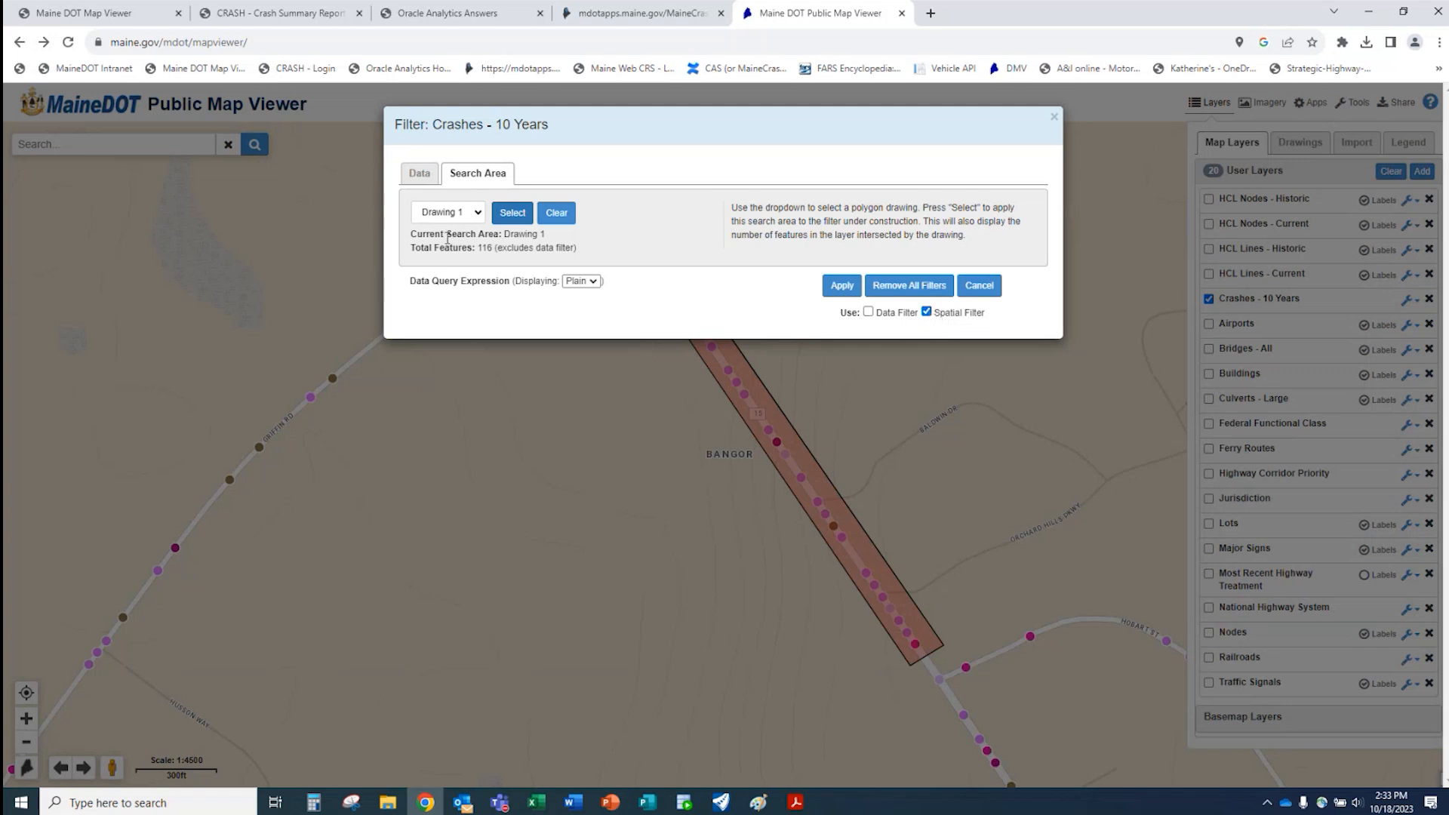
- Add a data condition on the Year field to the Crashes - 10 Years layer's filter
{"action": "left_click", "coordinate": [417, 174]}
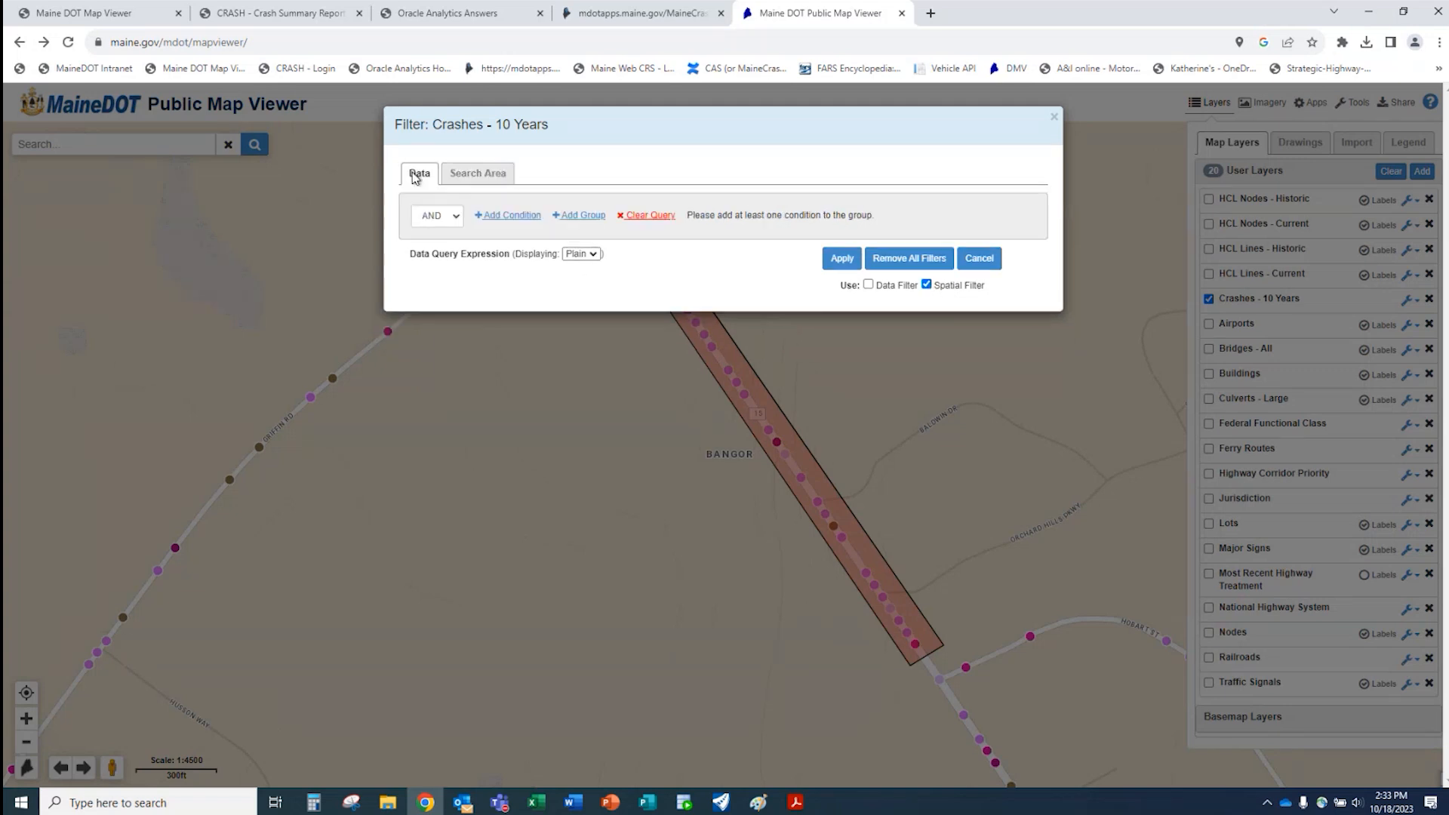
{"action": "left_click", "coordinate": [512, 219]}
{"action": "left_click", "coordinate": [611, 252]}
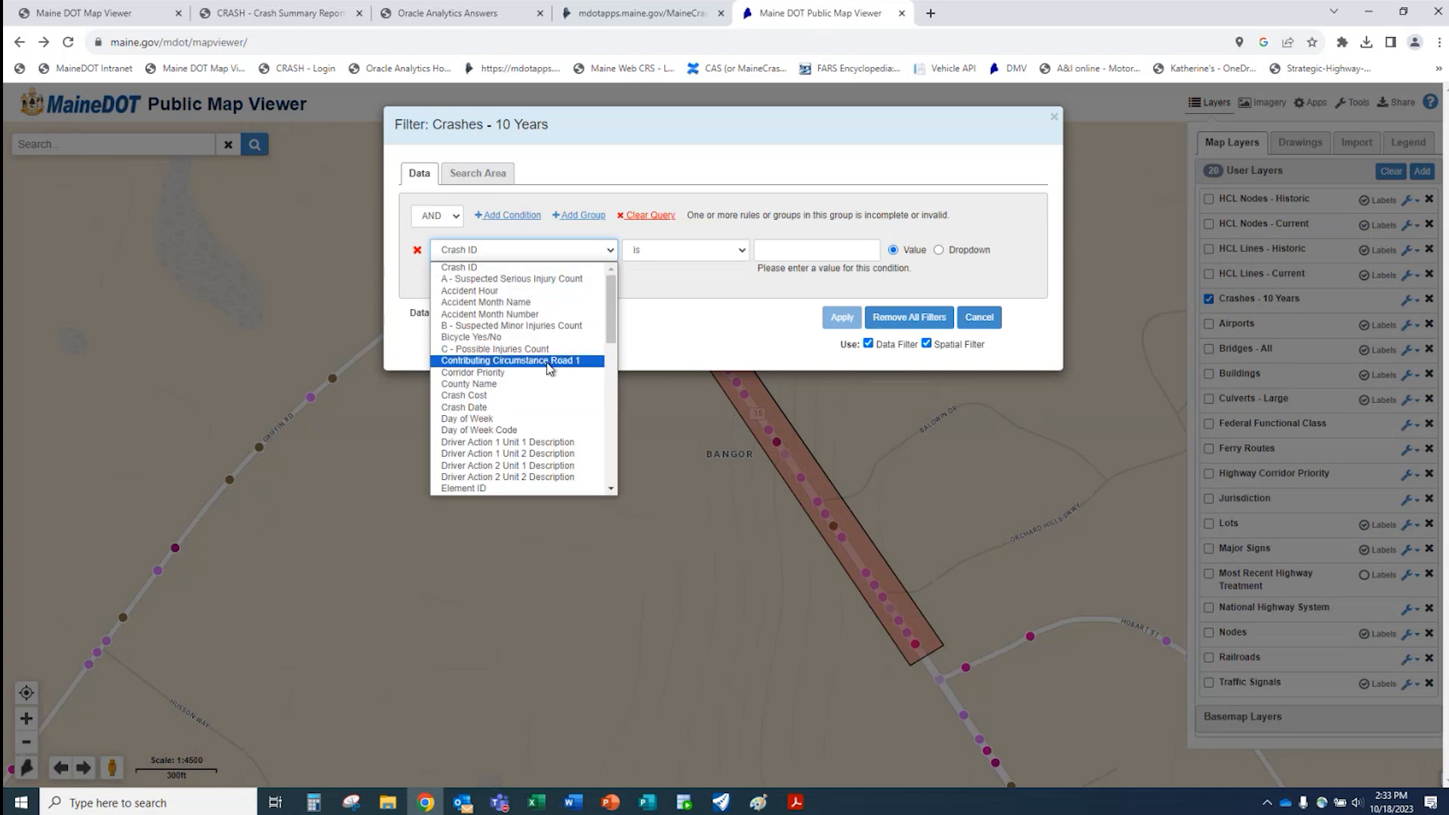
{"action": "scroll", "coordinate": [536, 393], "scroll_direction": "down", "scroll_amount": 8}
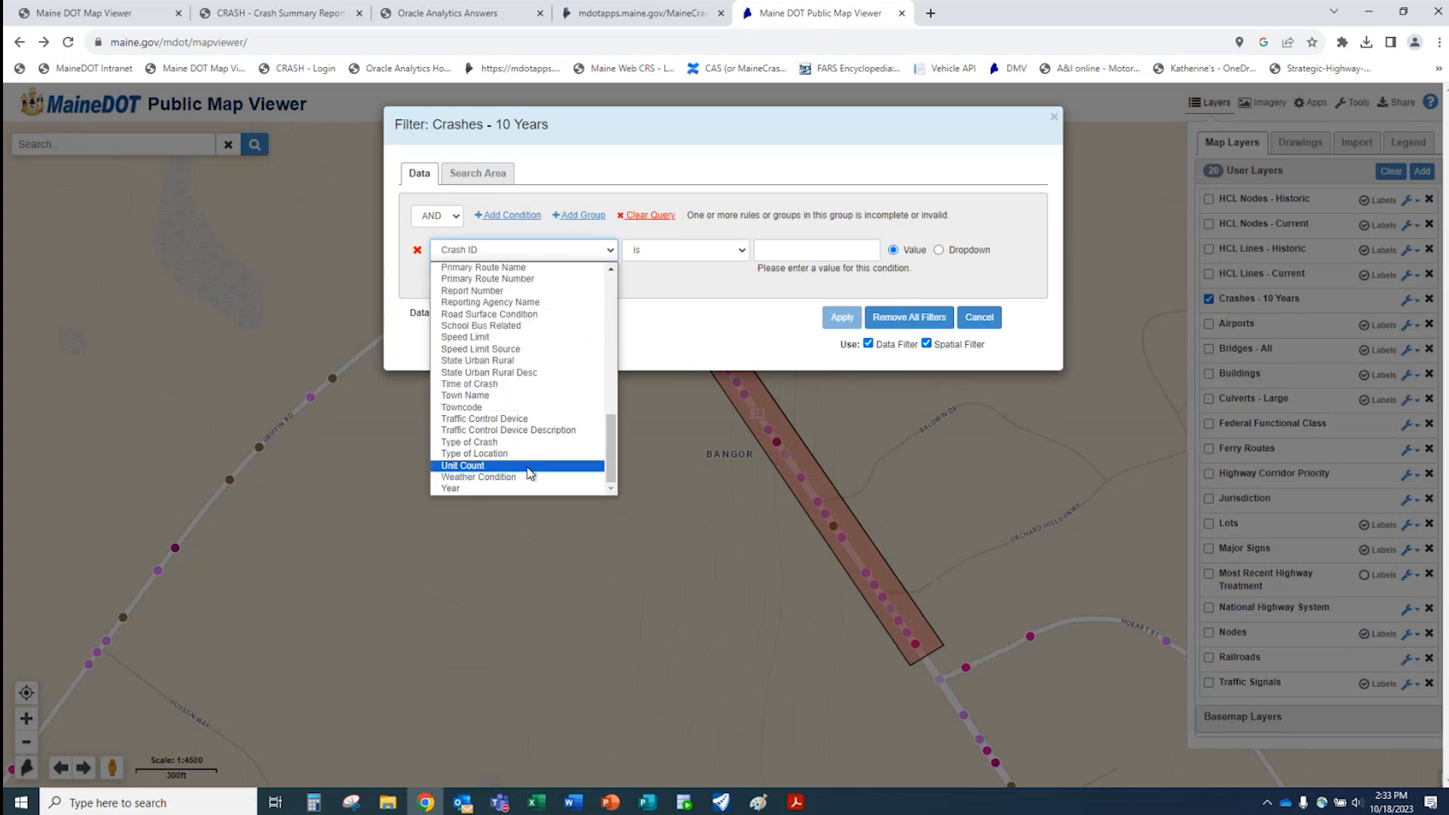
{"action": "left_click", "coordinate": [530, 488]}
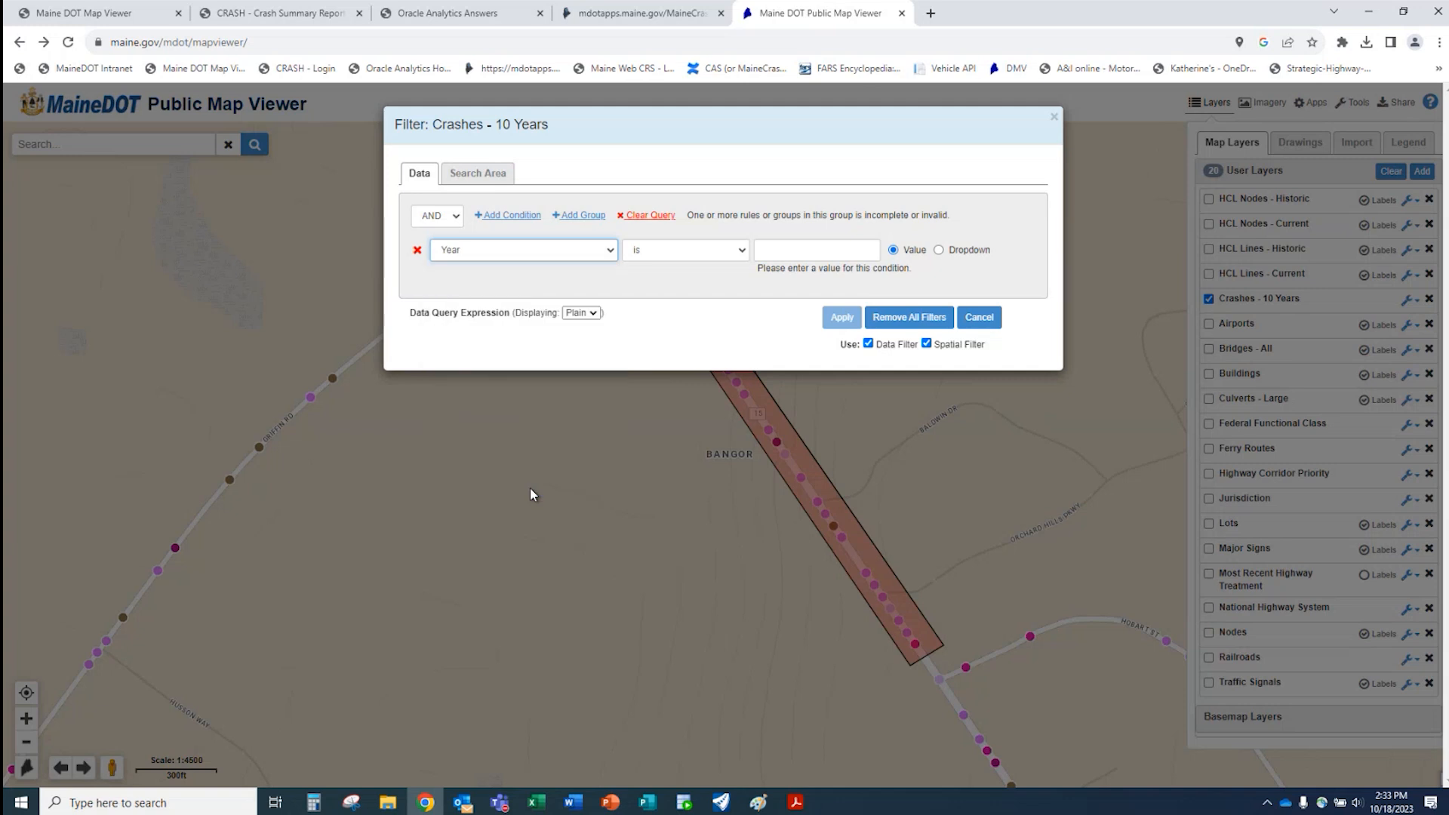
- Set the Year condition to between 2019 and 2023 and apply it together with the spatial filter
{"action": "left_click", "coordinate": [740, 256]}
{"action": "left_click", "coordinate": [699, 338]}
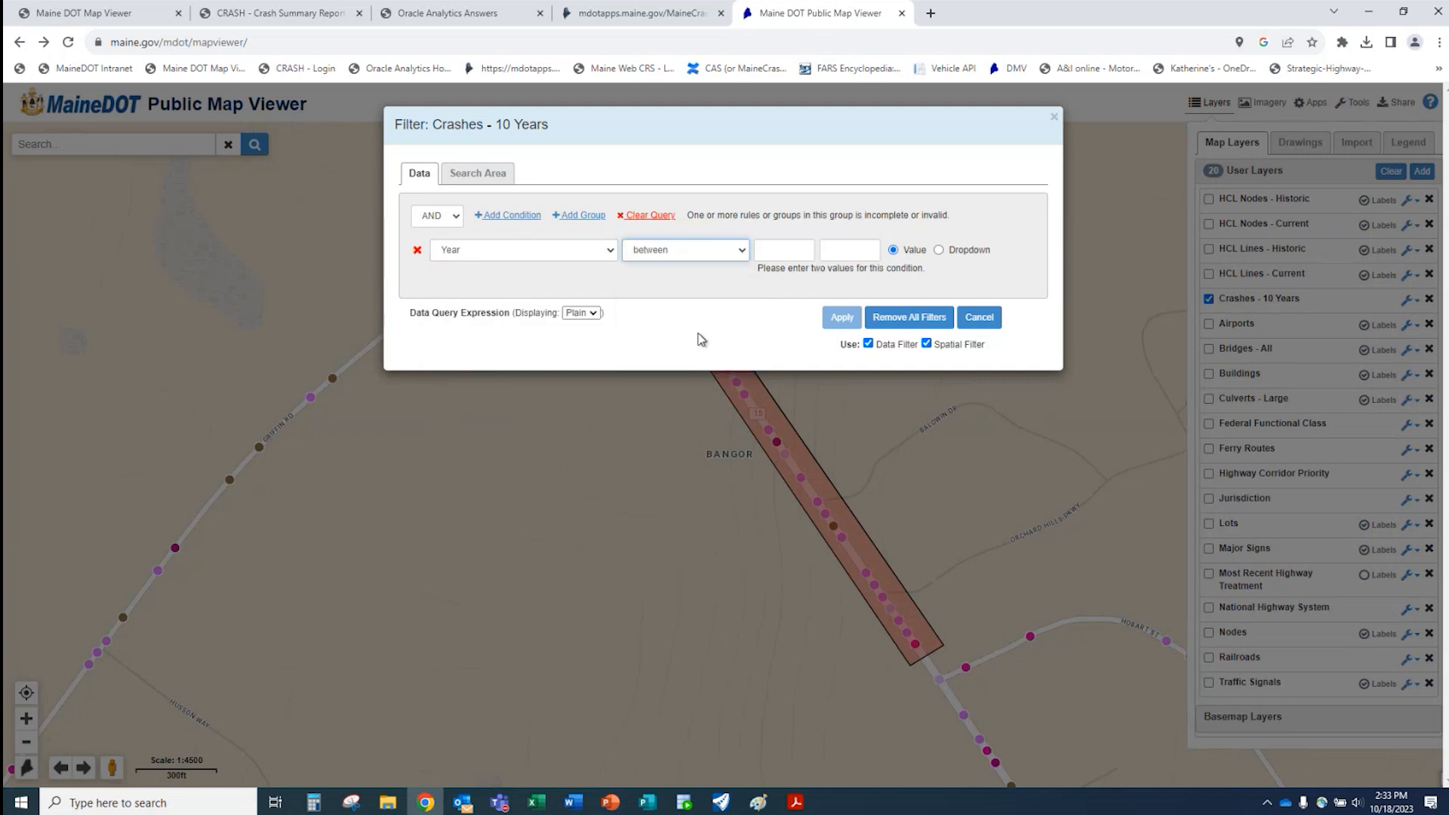
{"action": "left_click", "coordinate": [774, 253]}
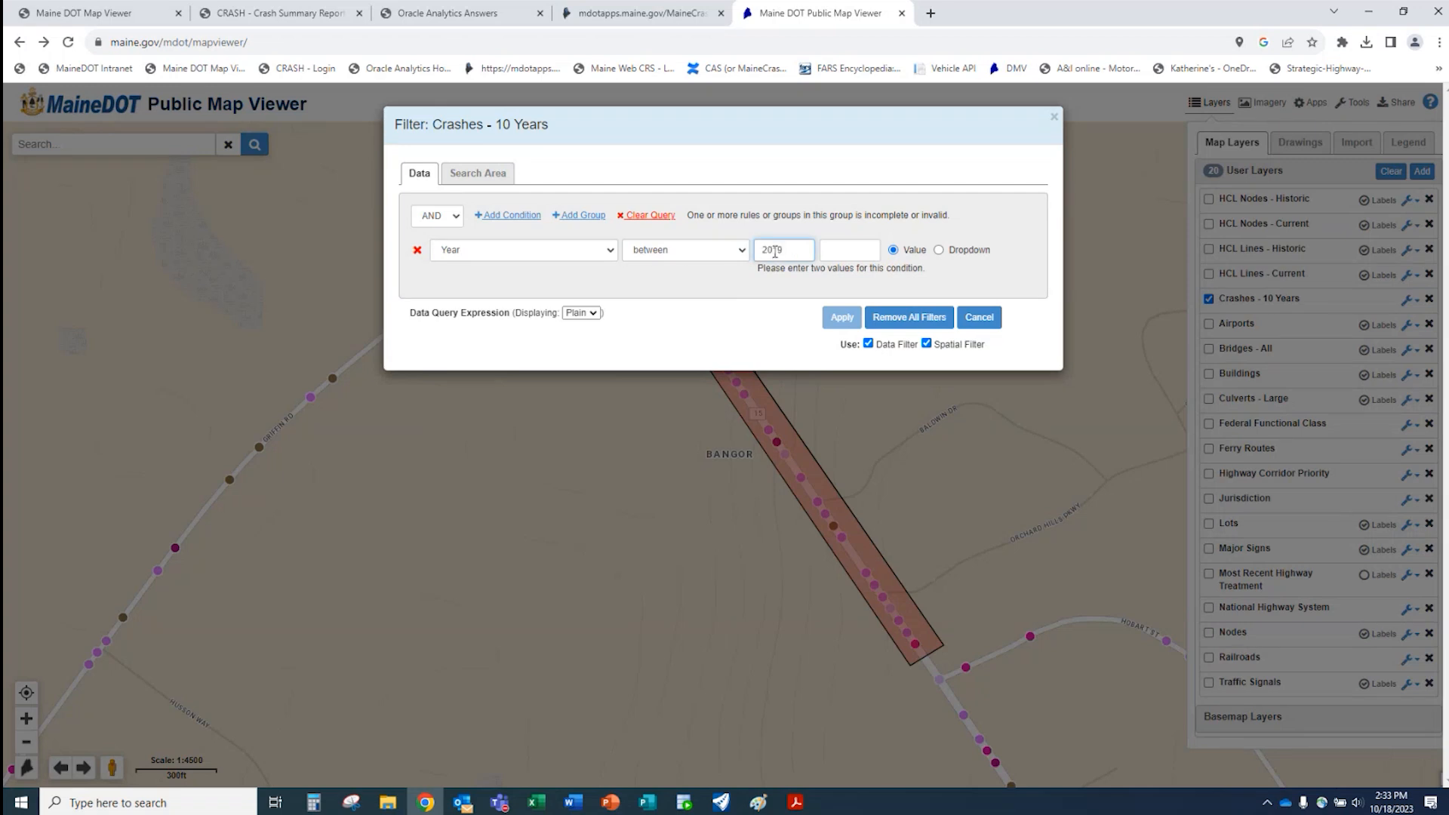
{"action": "left_click", "coordinate": [832, 248]}
{"action": "type", "text": "2023"}
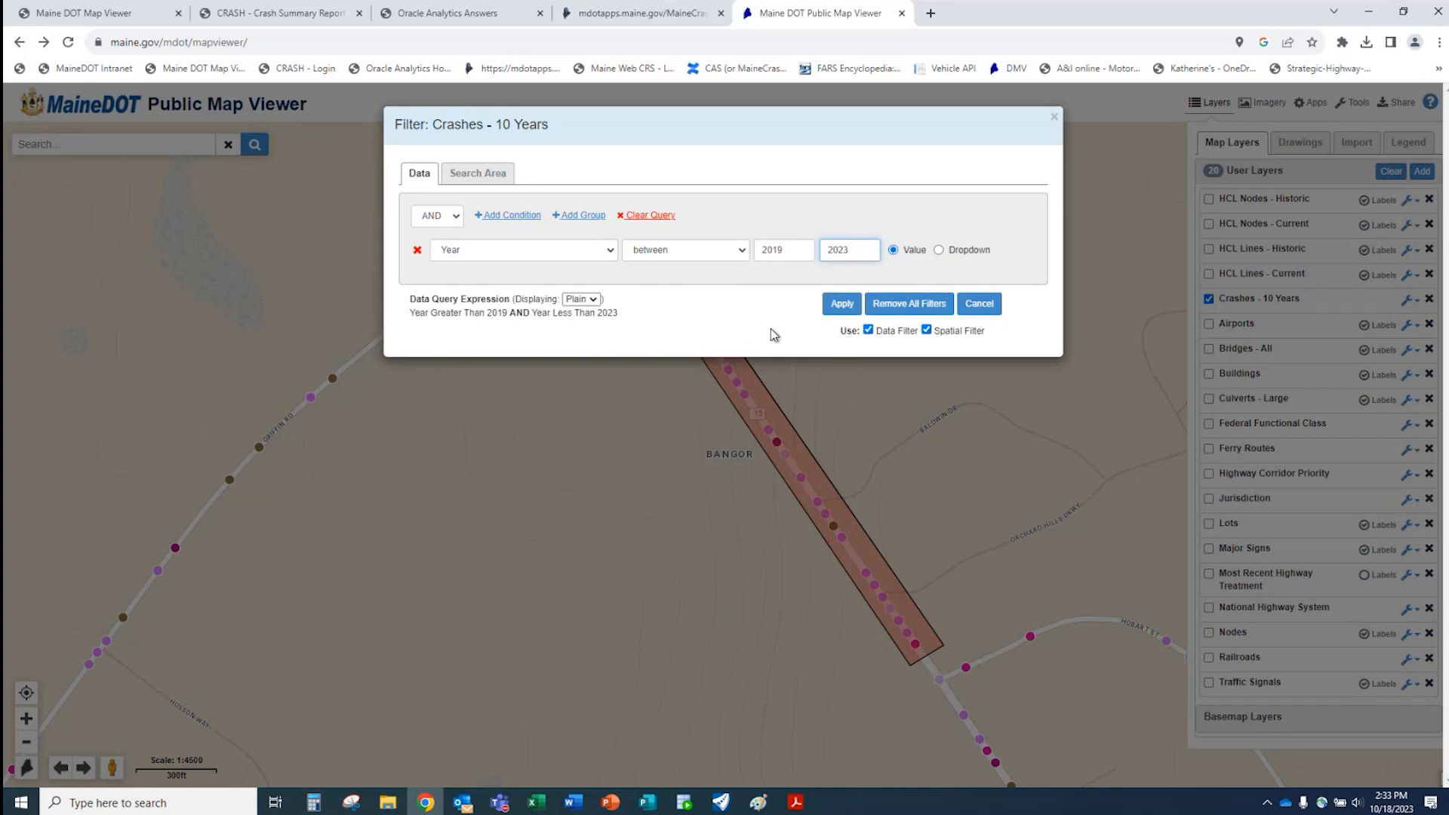
{"action": "left_click", "coordinate": [838, 304]}
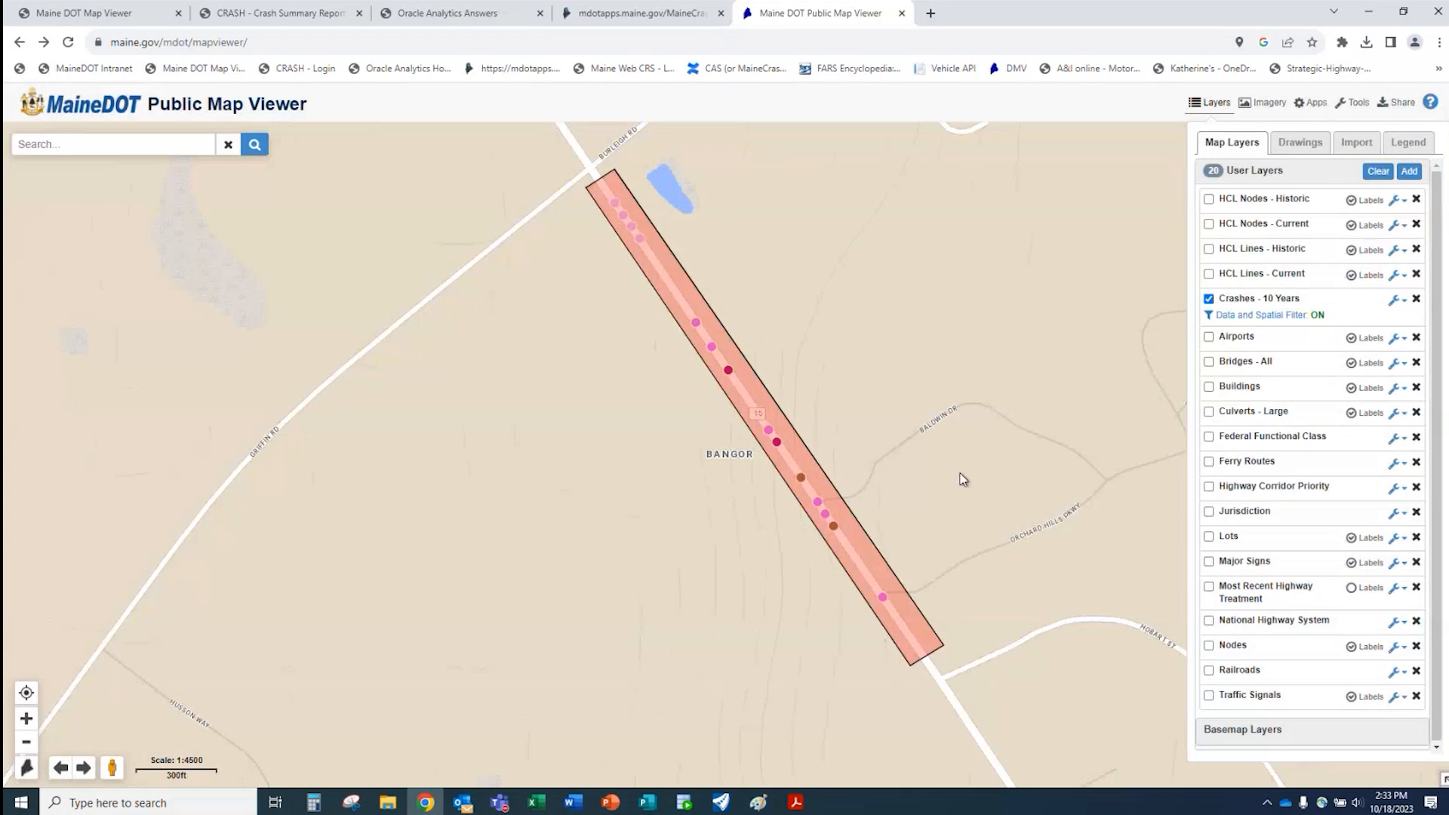
- Export the filtered Crashes - 10 Years layer's attribute table to Excel and open the downloaded file
{"action": "left_click", "coordinate": [1395, 302]}
{"action": "left_click", "coordinate": [1355, 362]}
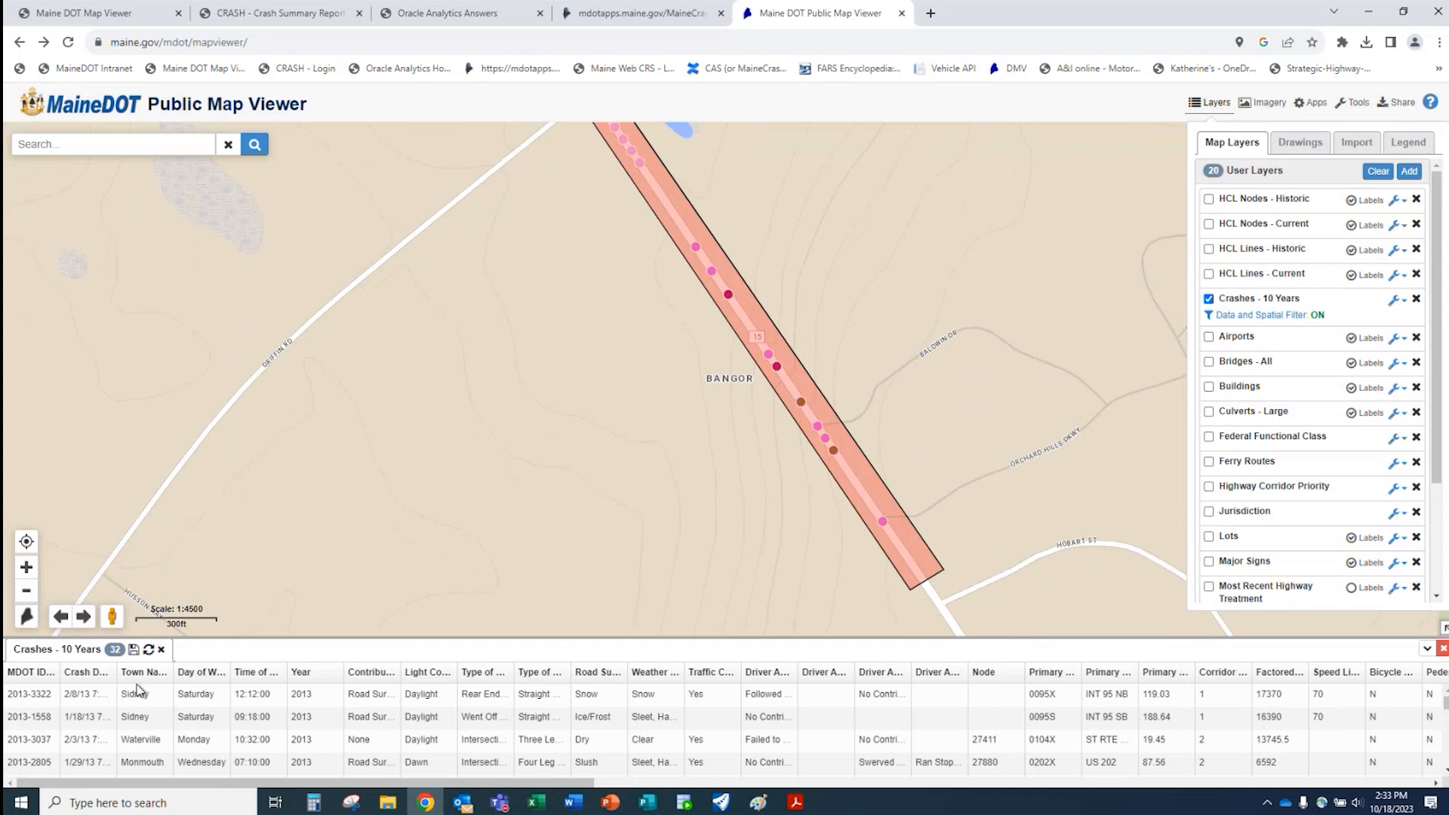
{"action": "left_click", "coordinate": [134, 650]}
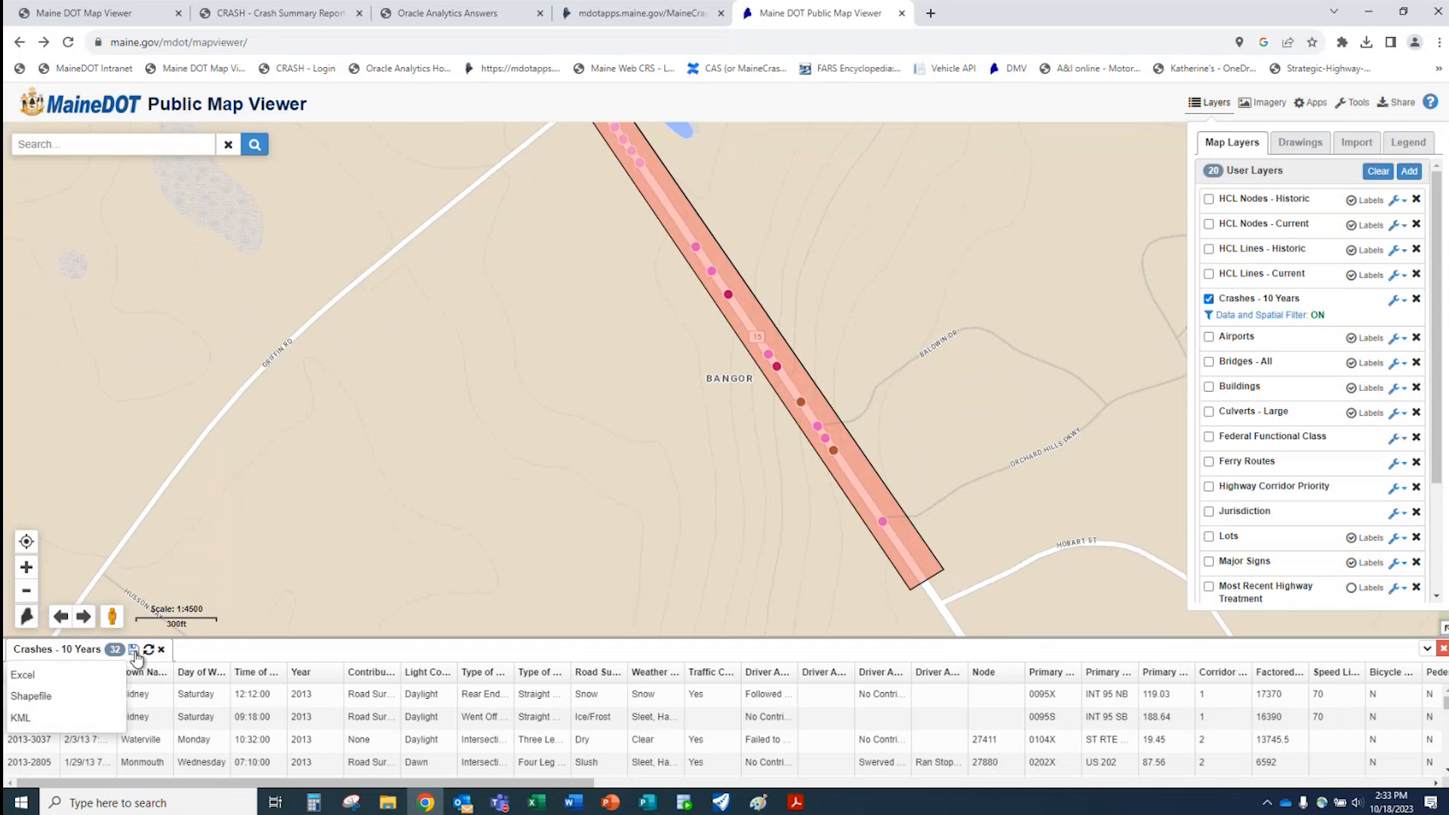
{"action": "left_click", "coordinate": [62, 678]}
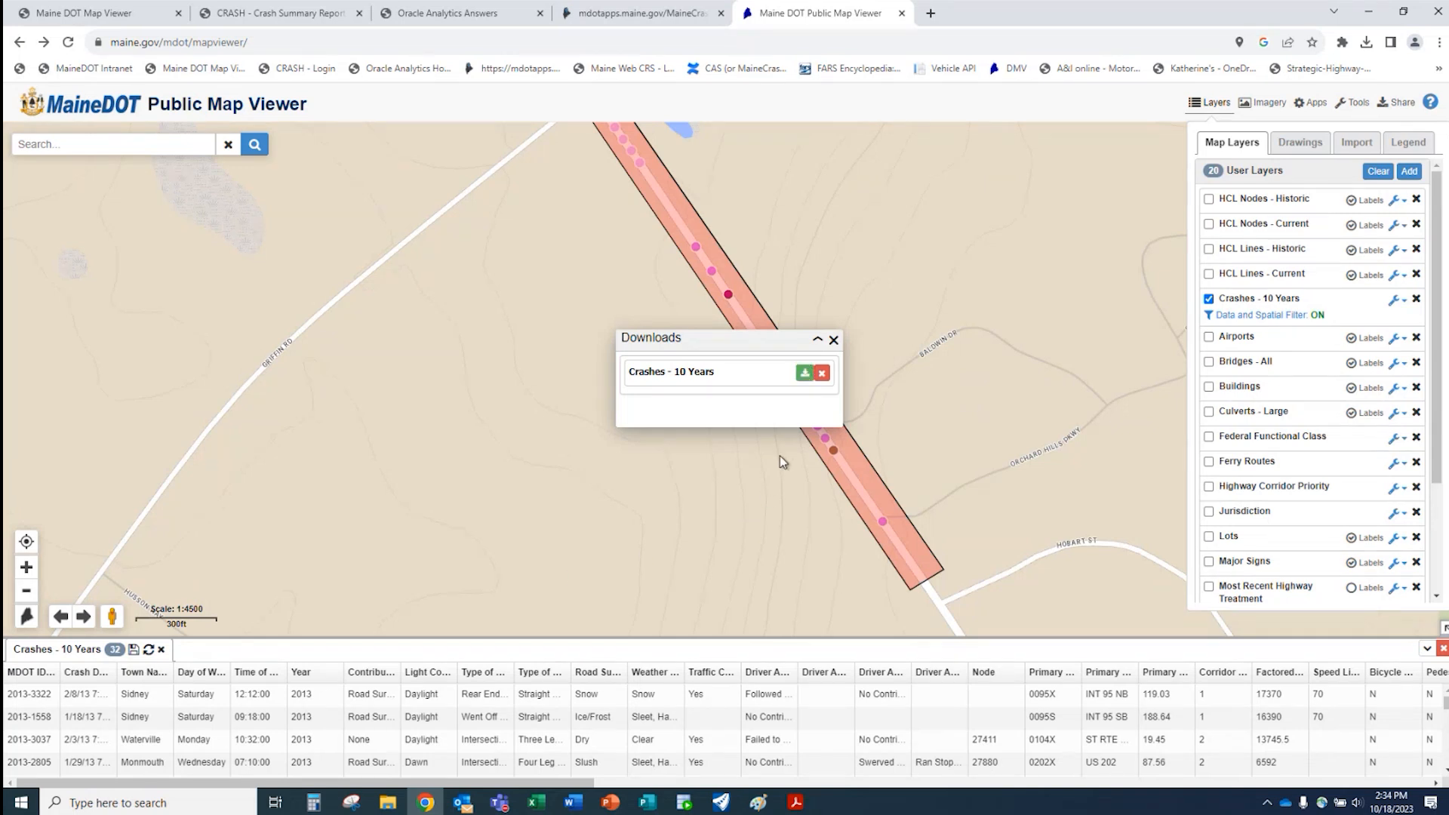
{"action": "left_click", "coordinate": [805, 372]}
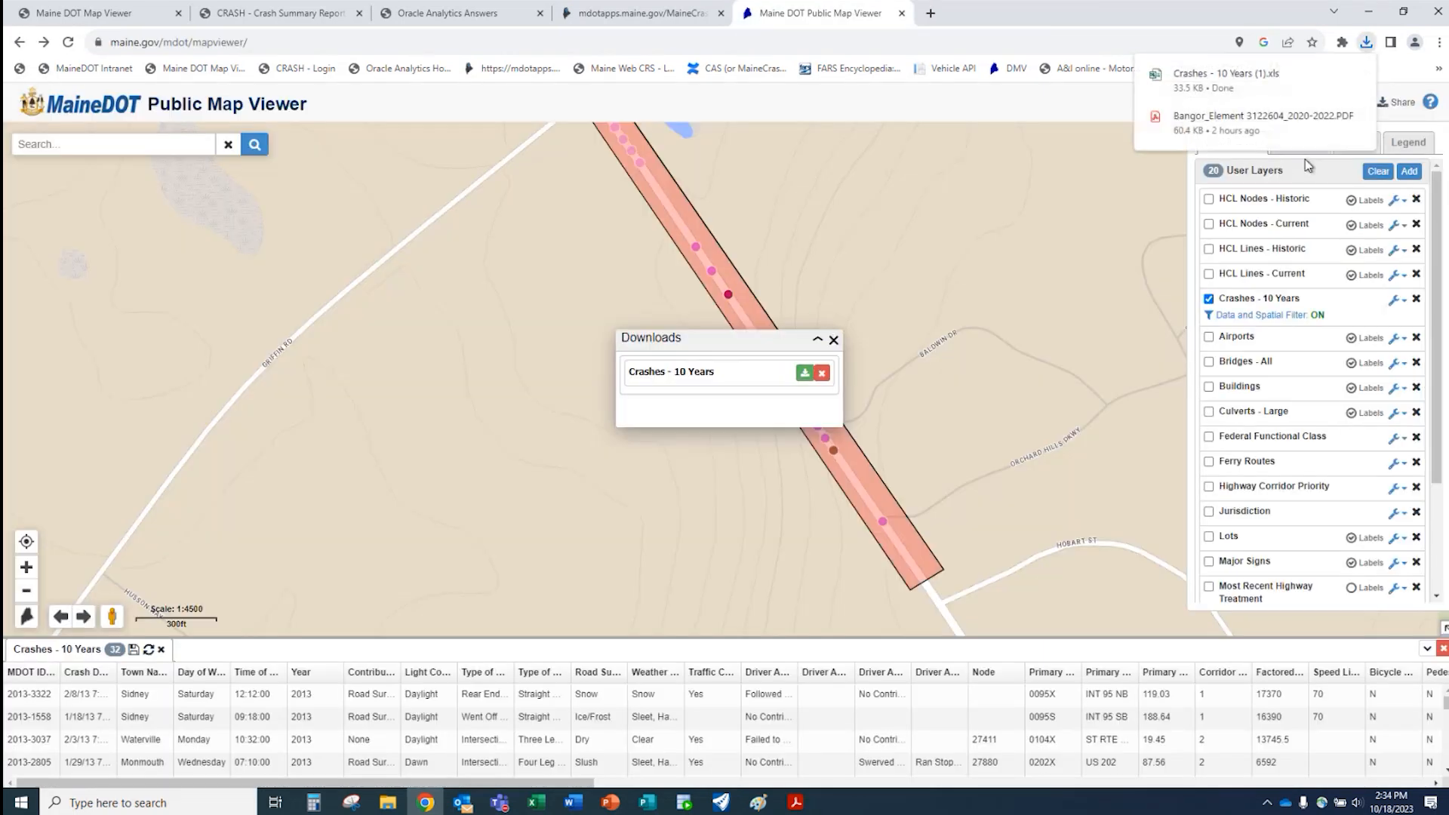
{"action": "left_click", "coordinate": [1200, 80]}
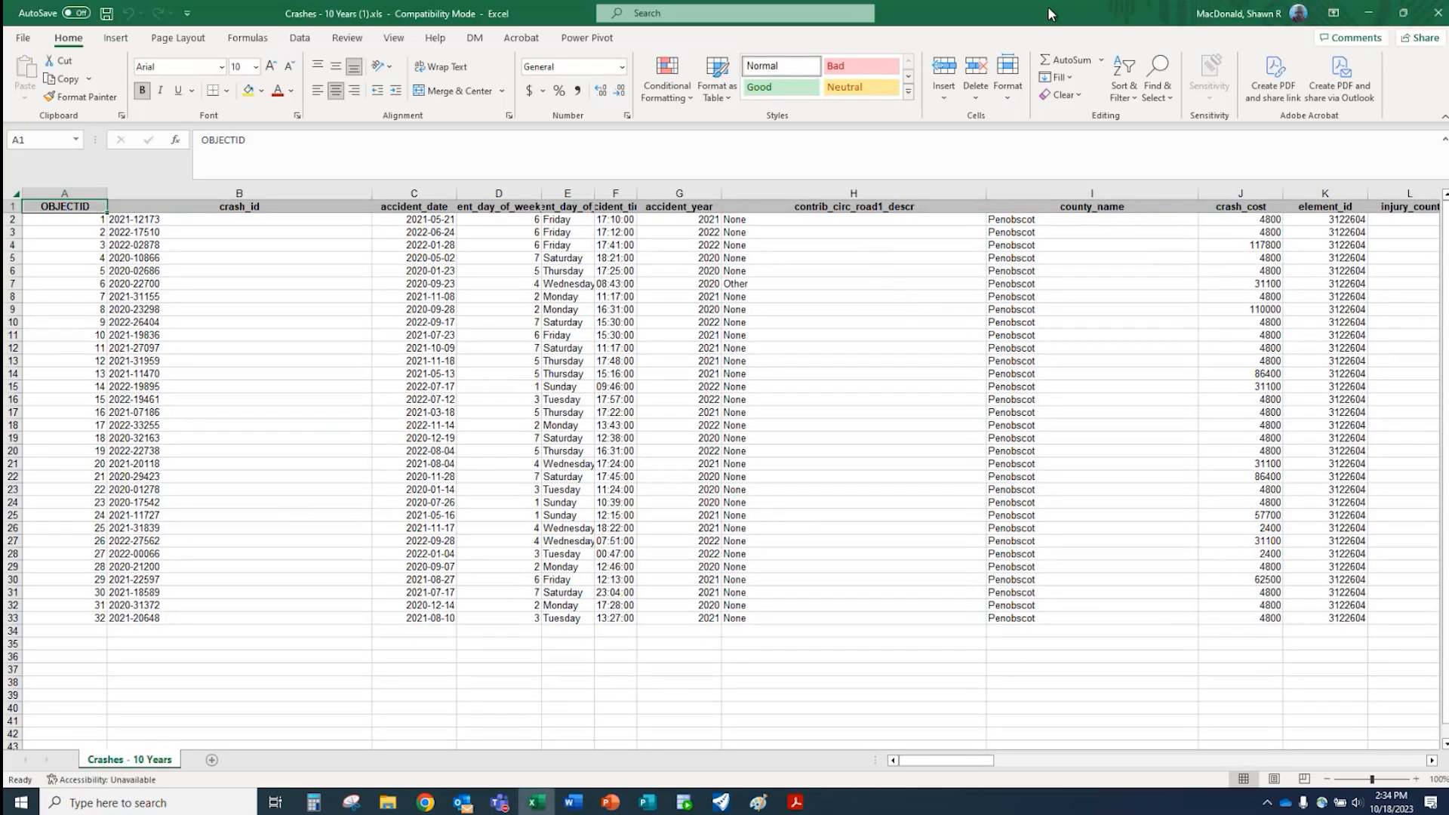
- Switch back to the Maine DOT Public Map Viewer and close the Crashes - 10 Years attribute table
{"action": "key", "text": "alt+Tab"}
{"action": "scroll", "coordinate": [1004, 436], "scroll_direction": "down", "scroll_amount": 1}
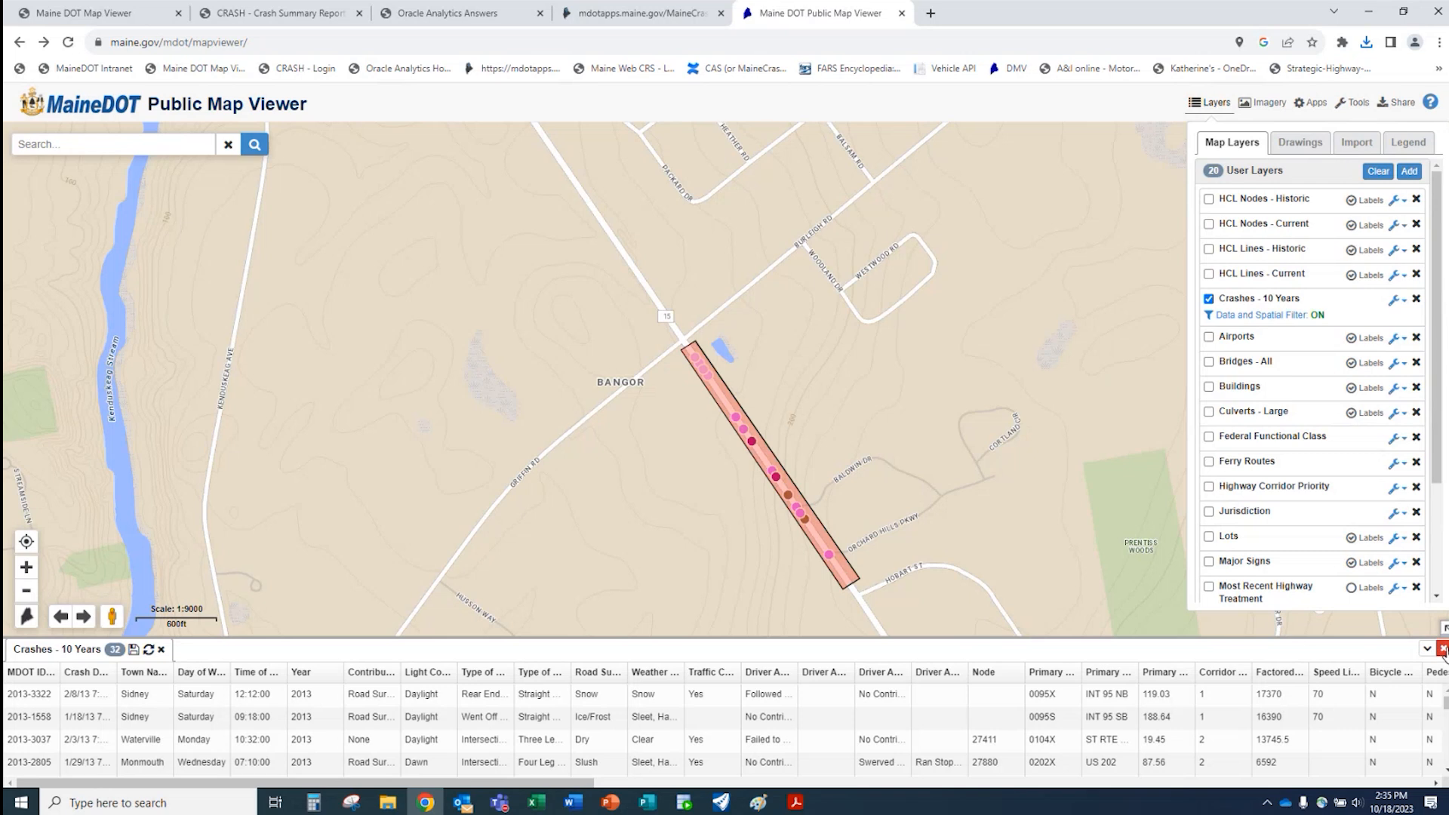
{"action": "left_click", "coordinate": [1443, 649]}
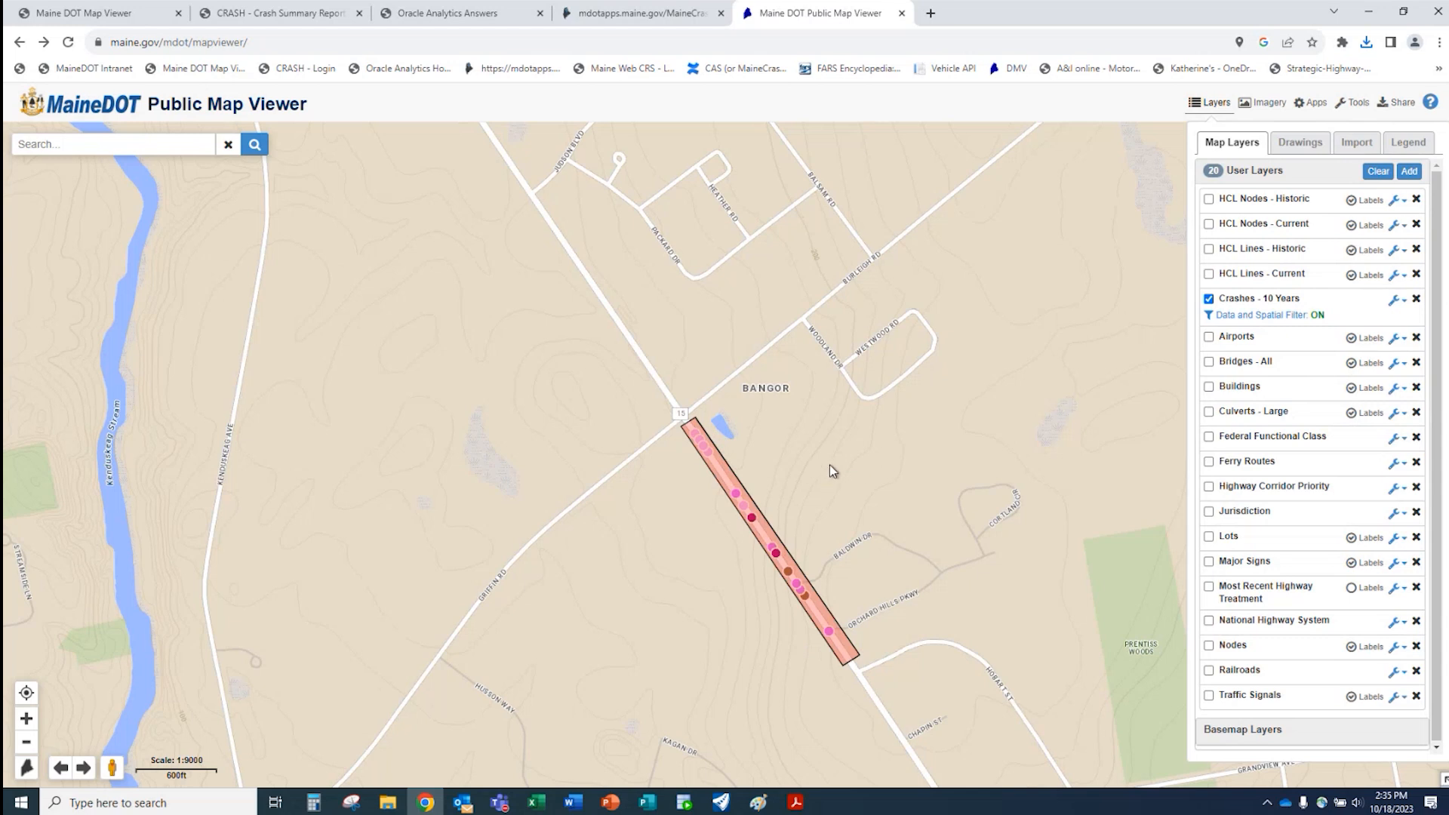
- Turn on the Nodes layer for the wider Bangor area around the drawn search polygon
{"action": "scroll", "coordinate": [844, 453], "scroll_direction": "down", "scroll_amount": 2}
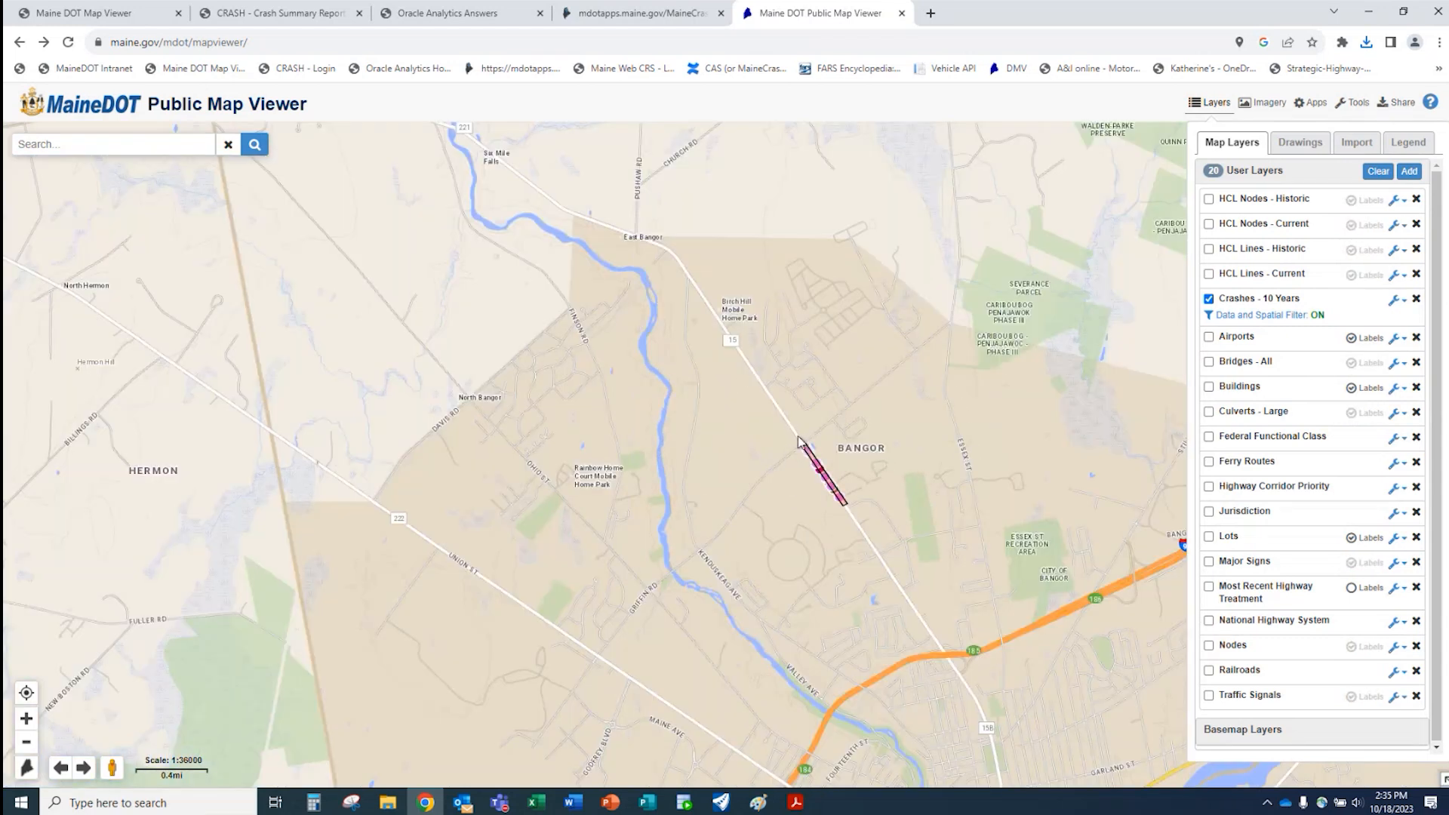
{"action": "scroll", "coordinate": [786, 460], "scroll_direction": "up", "scroll_amount": 1}
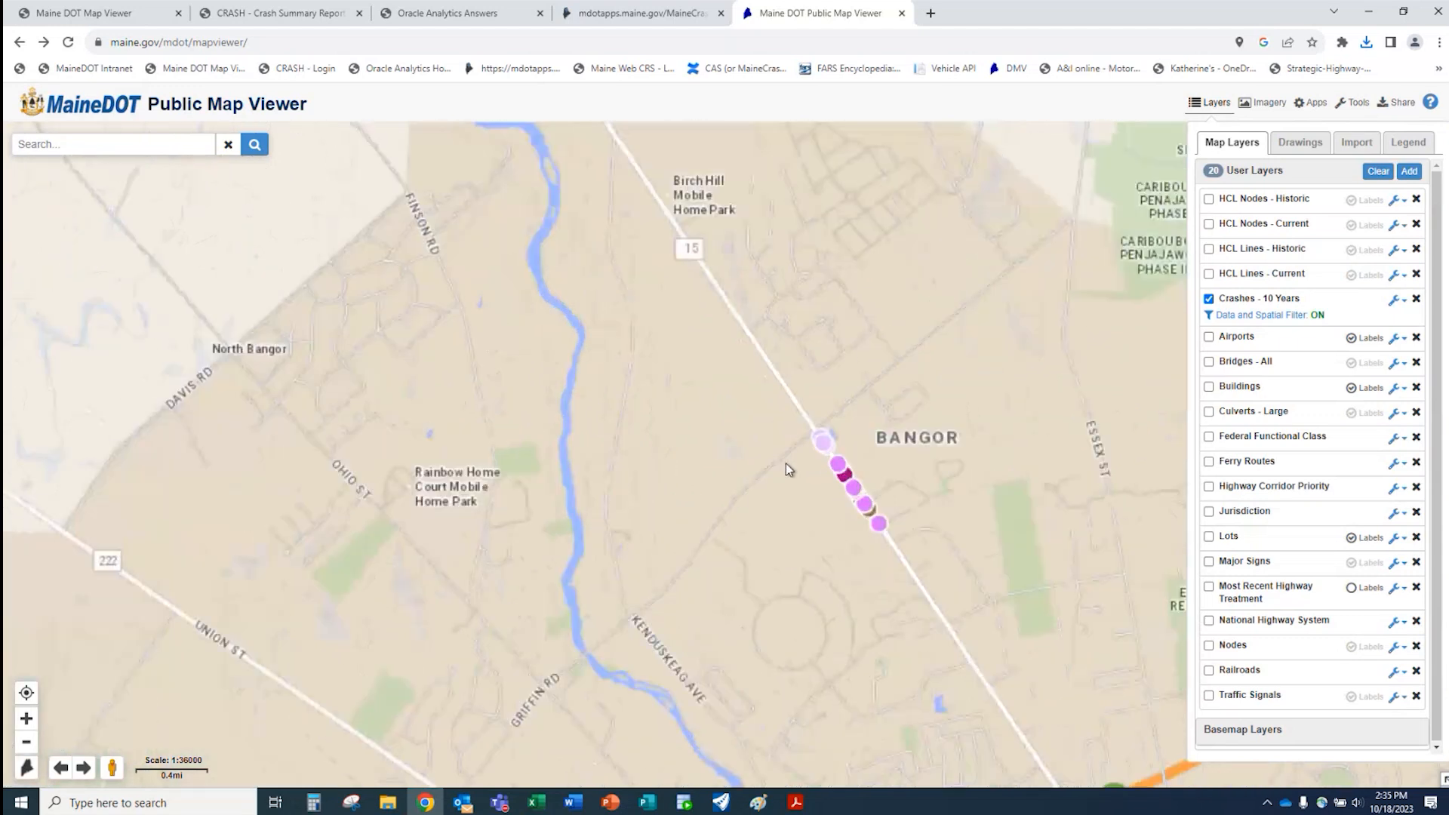
{"action": "left_click", "coordinate": [1208, 645]}
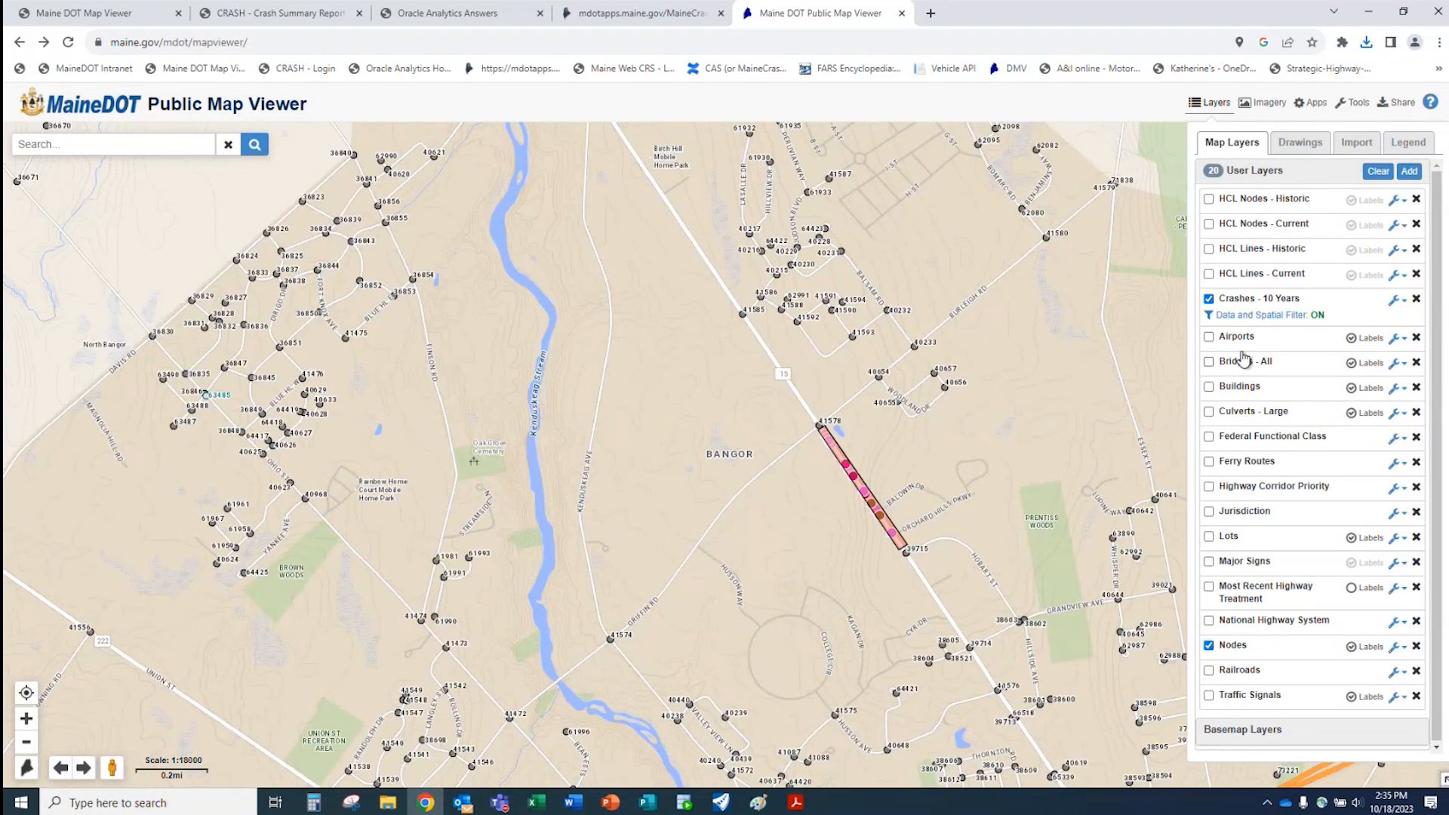
- Toggle the Crashes - 10 Years layer and its data and spatial filter off and on to compare filtered and unfiltered crashes
{"action": "left_click", "coordinate": [1212, 302]}
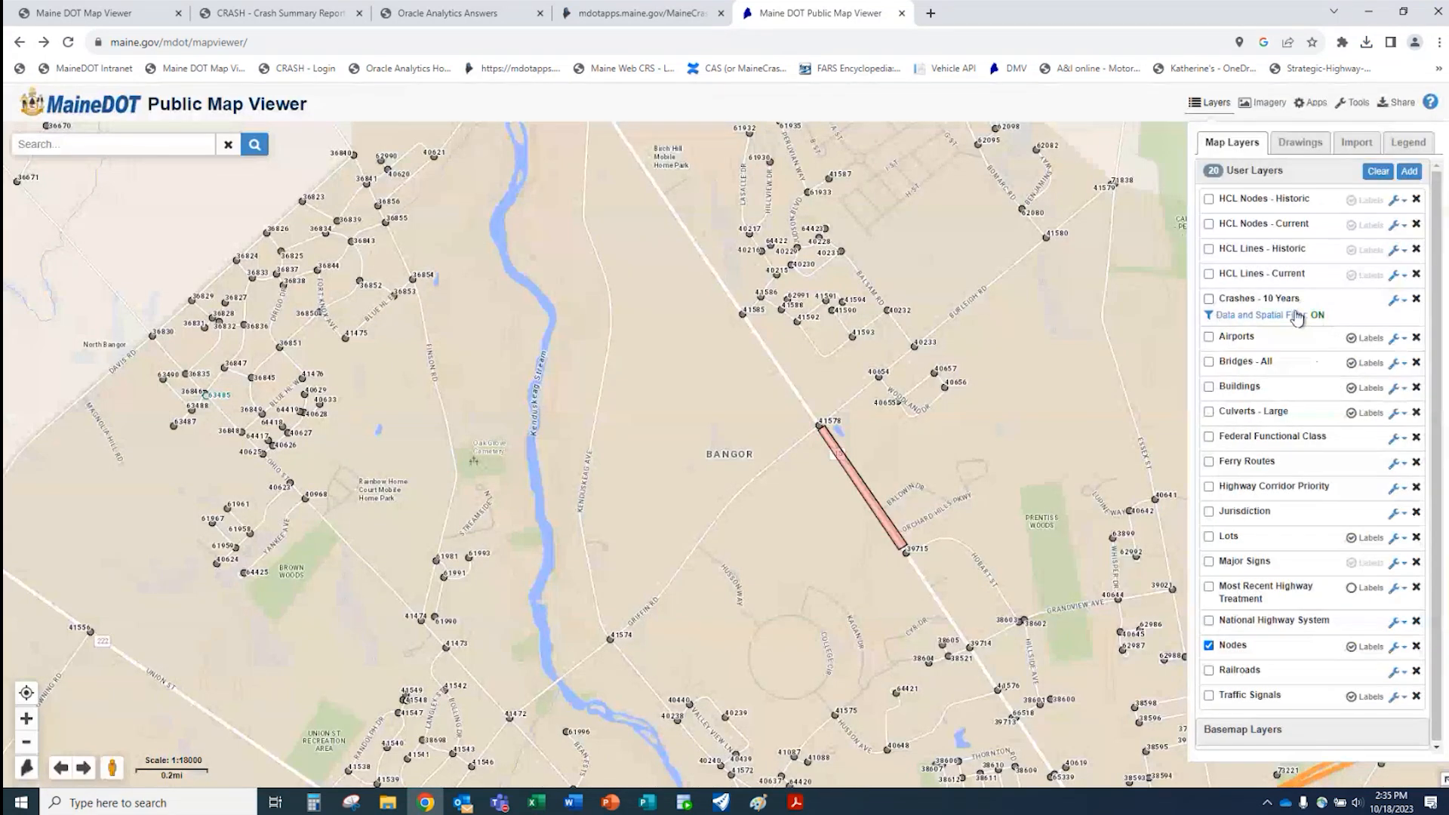
{"action": "left_click", "coordinate": [1317, 315]}
{"action": "left_click", "coordinate": [1209, 298]}
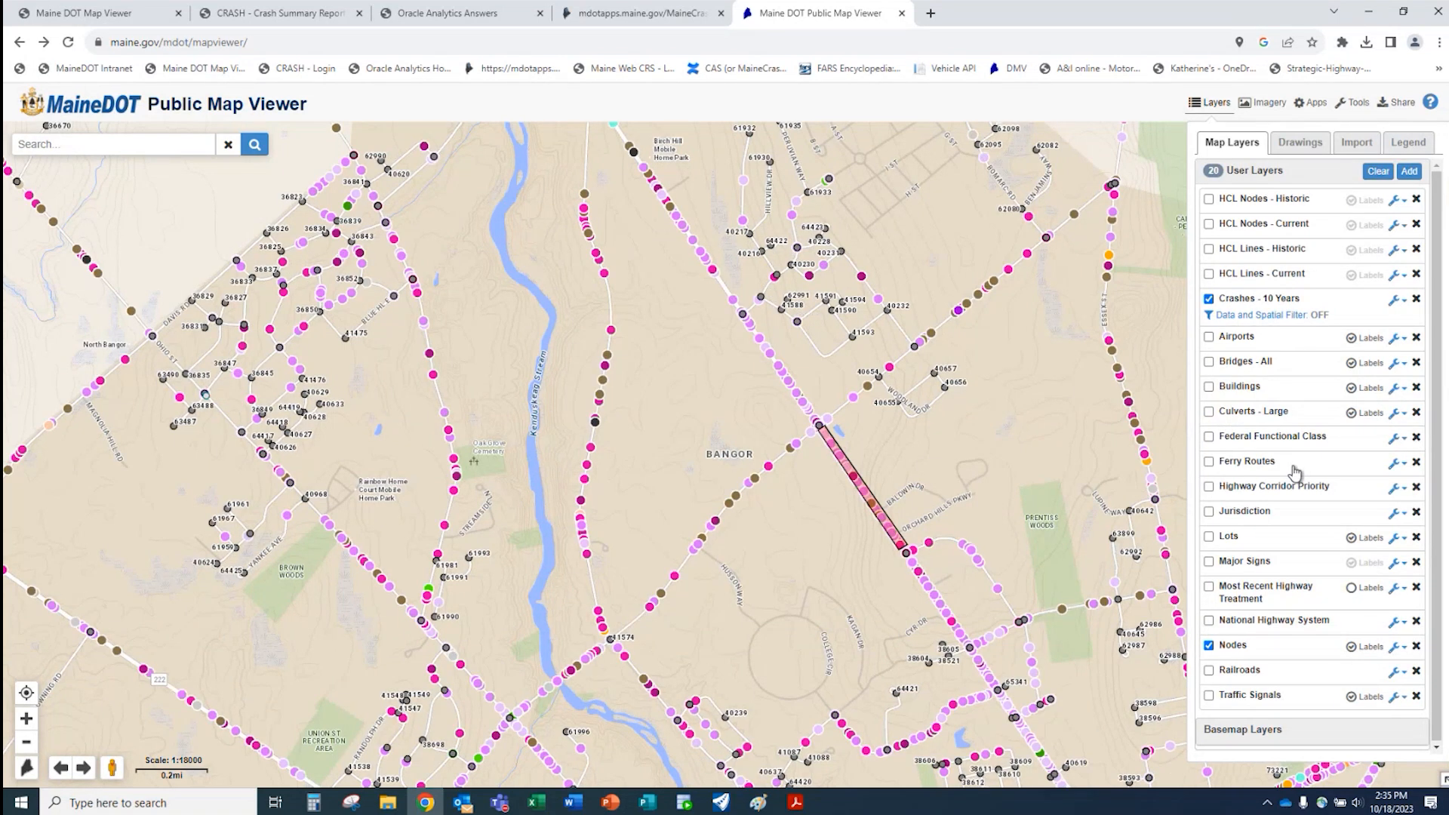
{"action": "left_click", "coordinate": [1210, 299]}
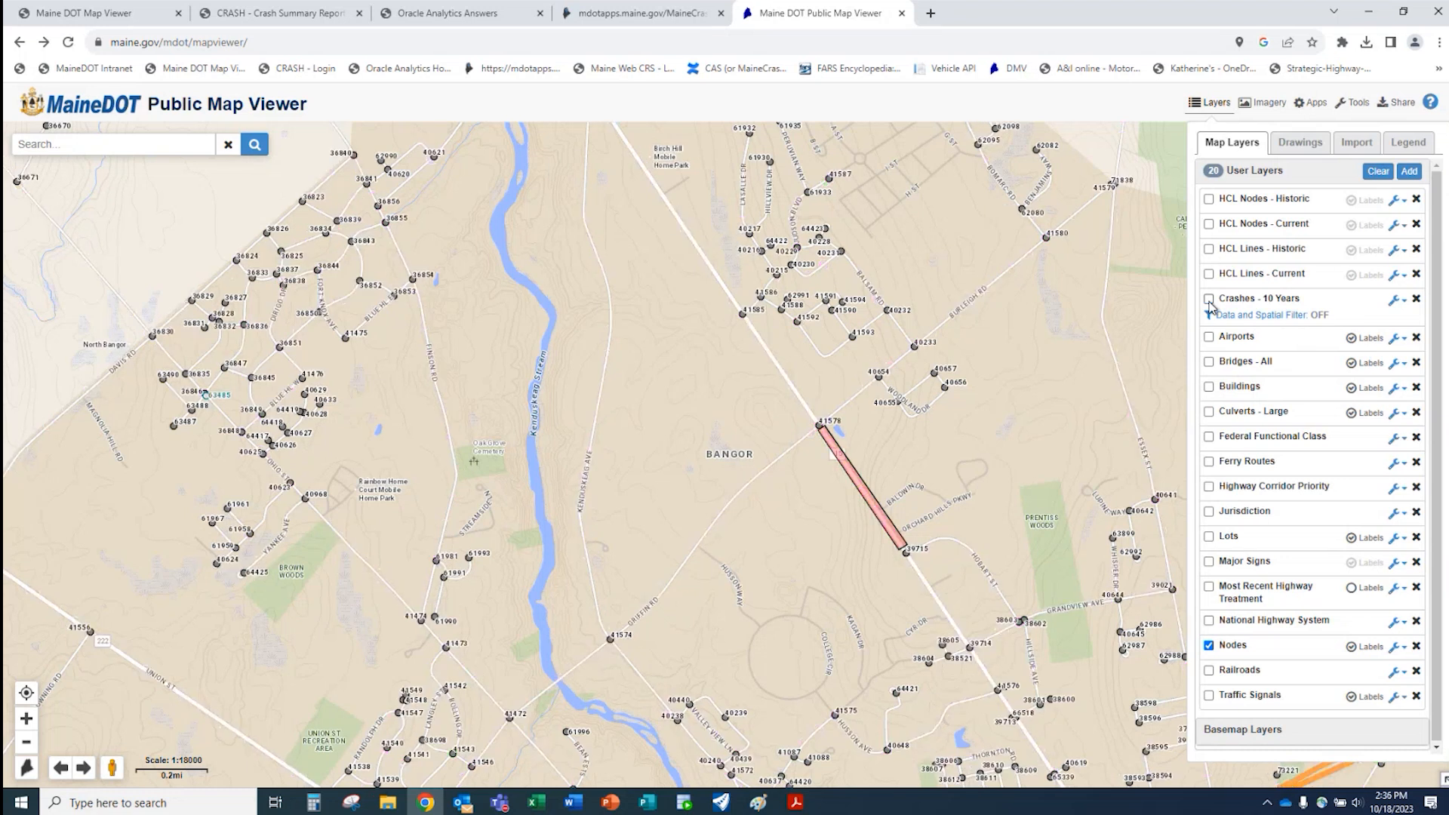
{"action": "left_click", "coordinate": [1209, 299]}
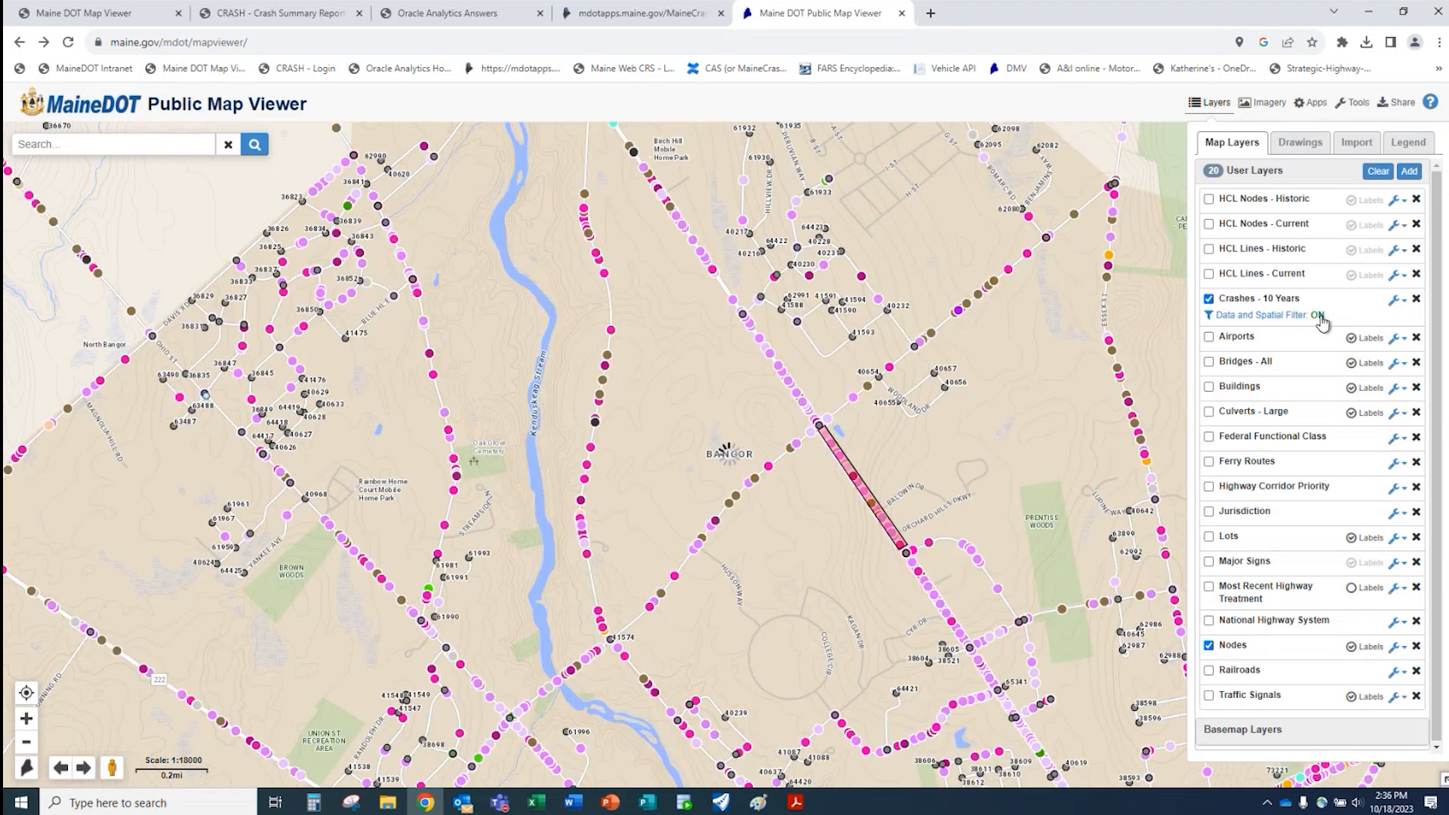
{"action": "left_click", "coordinate": [1319, 316]}
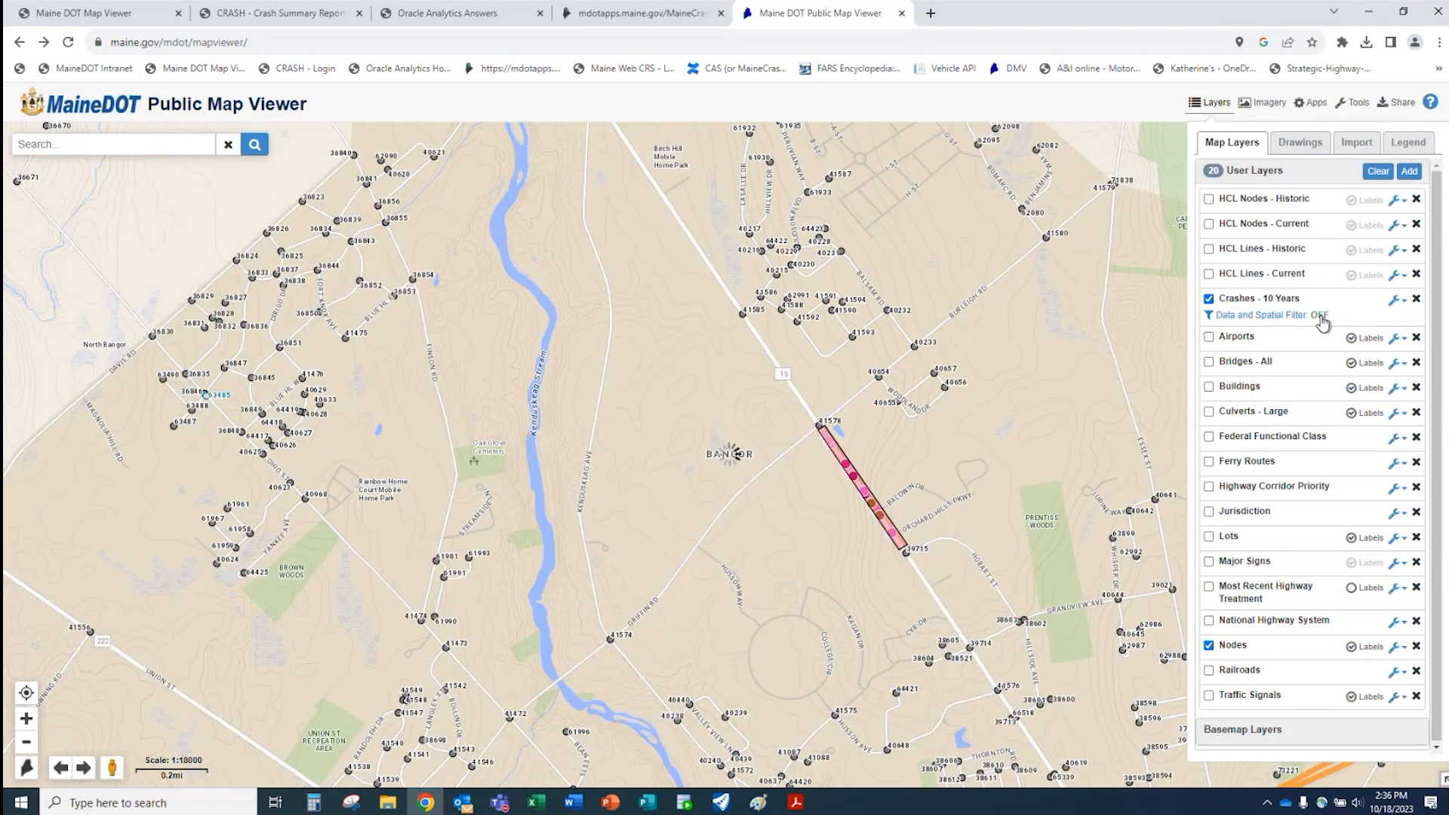
{"action": "left_click", "coordinate": [1320, 316]}
{"action": "left_click", "coordinate": [1321, 317]}
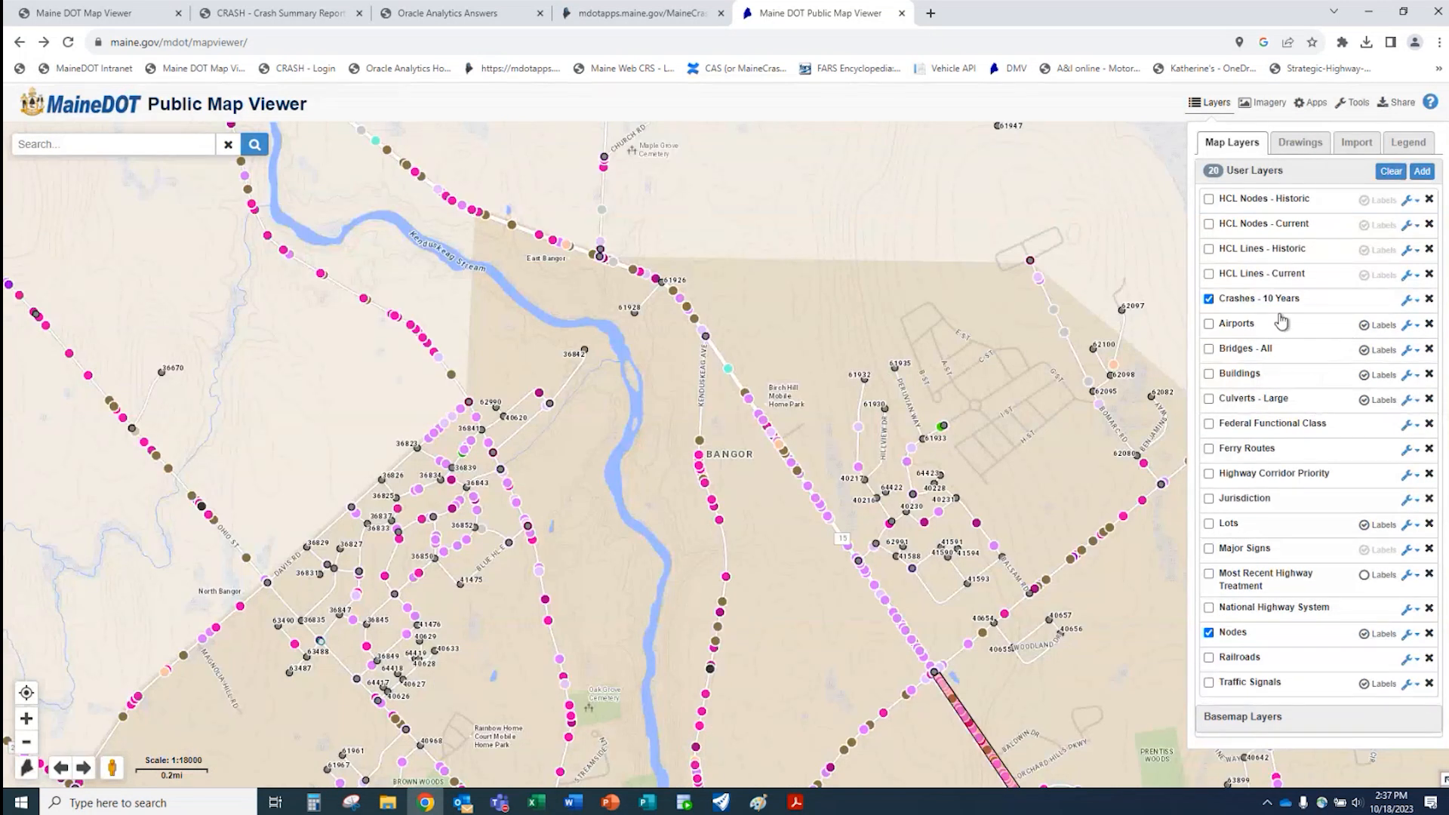
- Apply a data filter to the Crashes - 10 Years layer and hide the Nodes layer around Portland
{"action": "left_click", "coordinate": [1414, 302]}
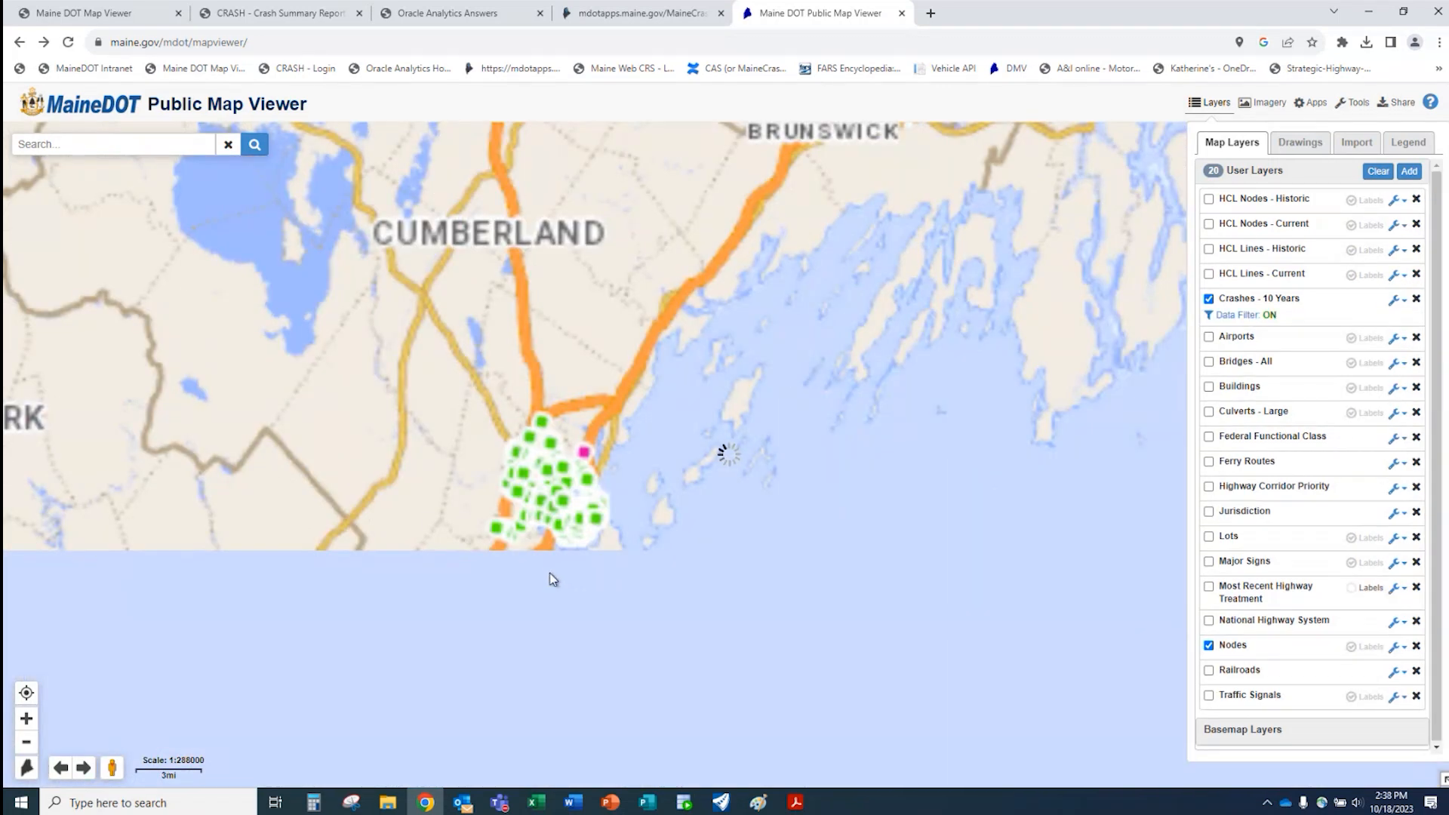
{"action": "scroll", "coordinate": [551, 575], "scroll_direction": "up", "scroll_amount": 1}
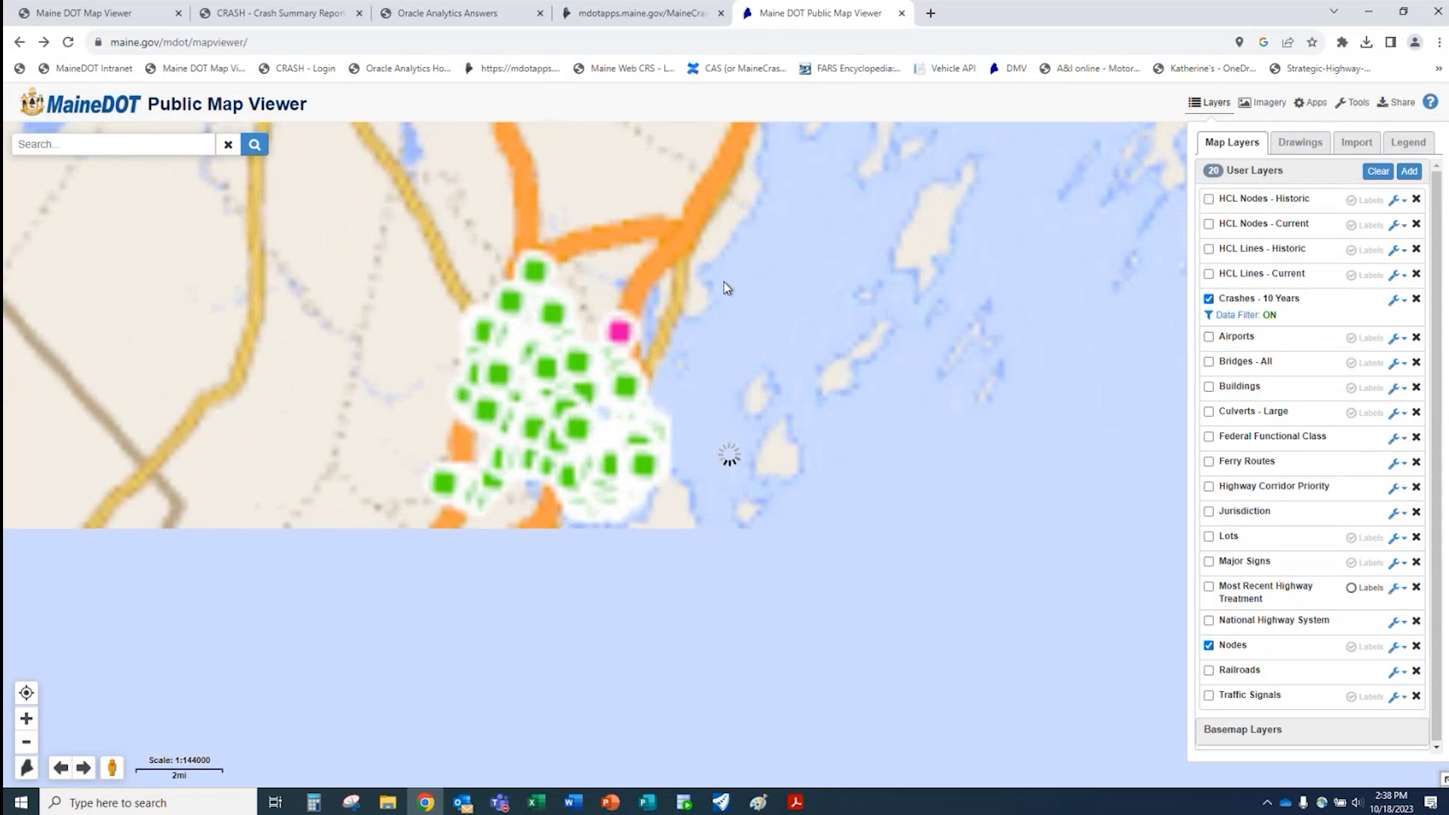
{"action": "scroll", "coordinate": [546, 359], "scroll_direction": "up", "scroll_amount": 1}
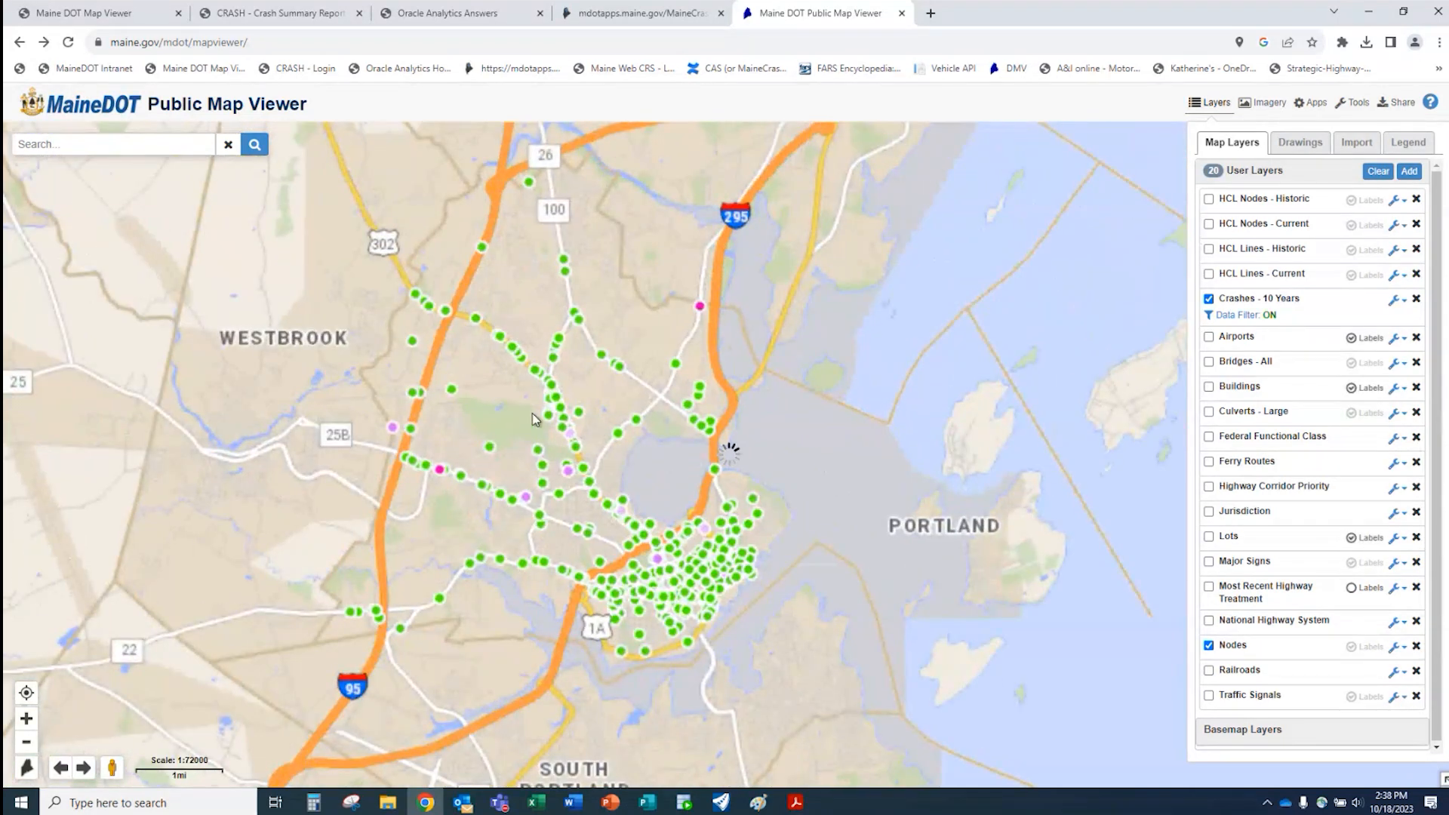
{"action": "left_click", "coordinate": [1209, 646]}
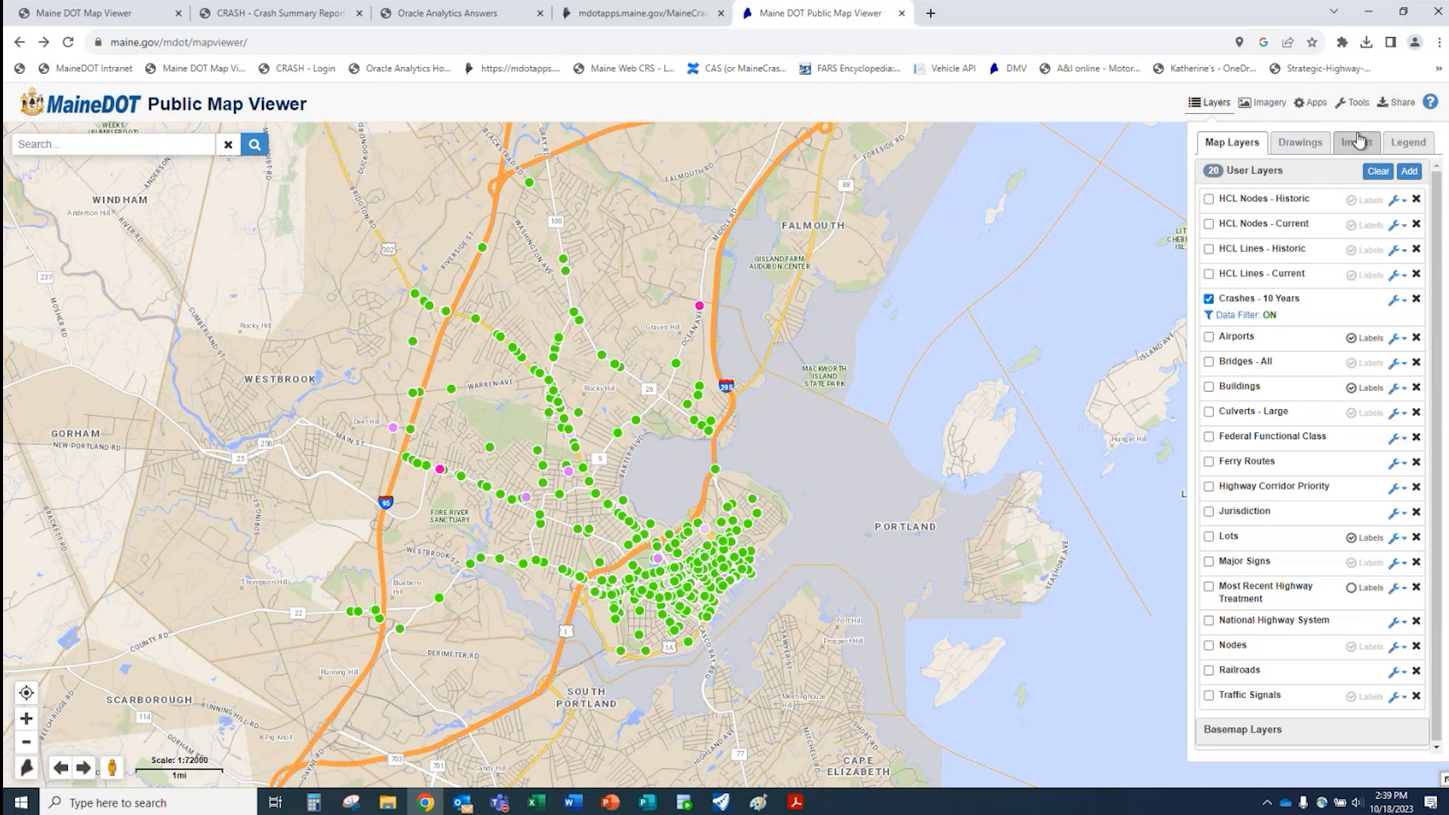
- Create a share link that includes the map area, map layers and layer filters but excludes drawings, and select its address
{"action": "left_click", "coordinate": [1402, 104]}
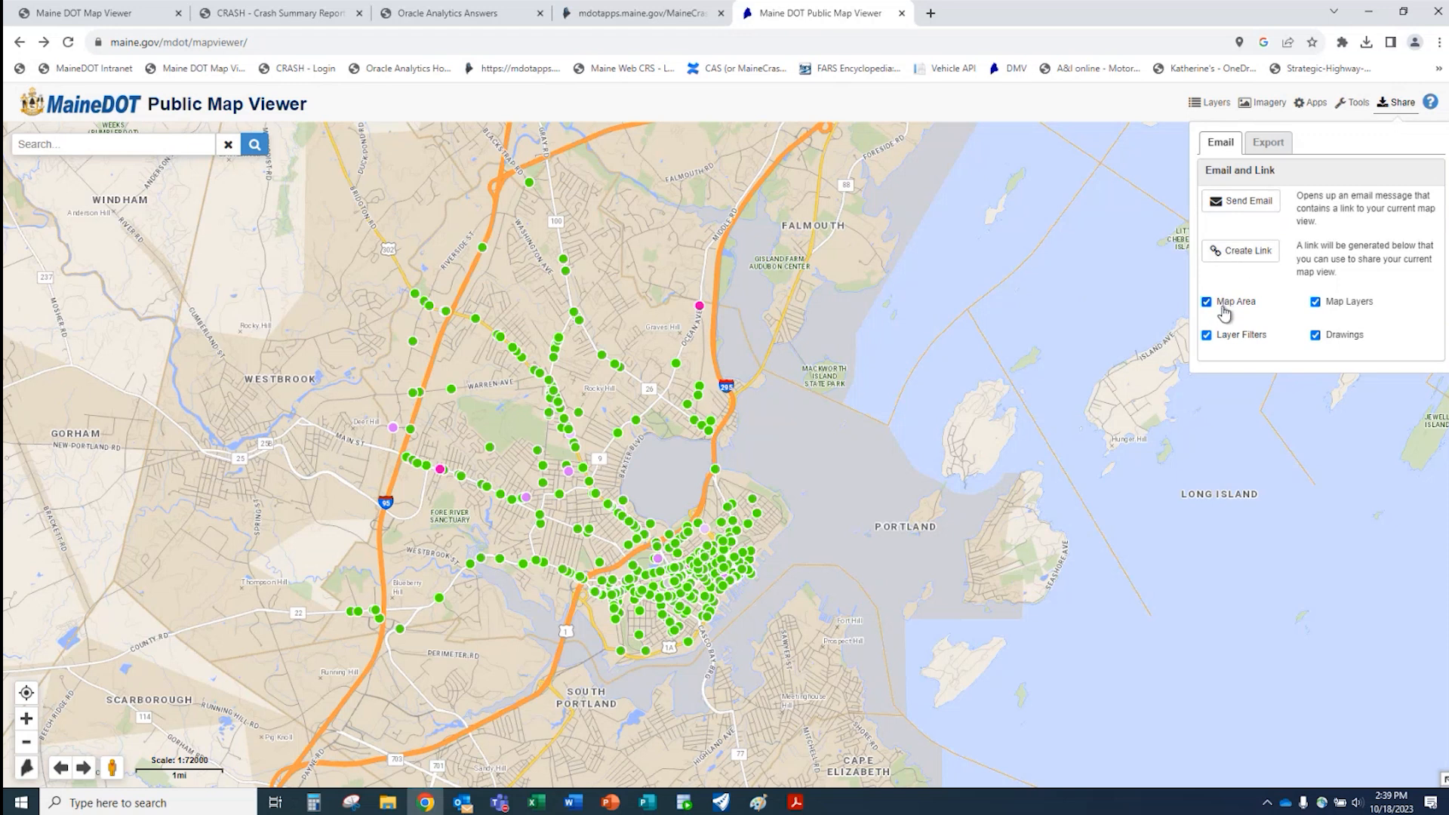
{"action": "left_click", "coordinate": [1317, 336]}
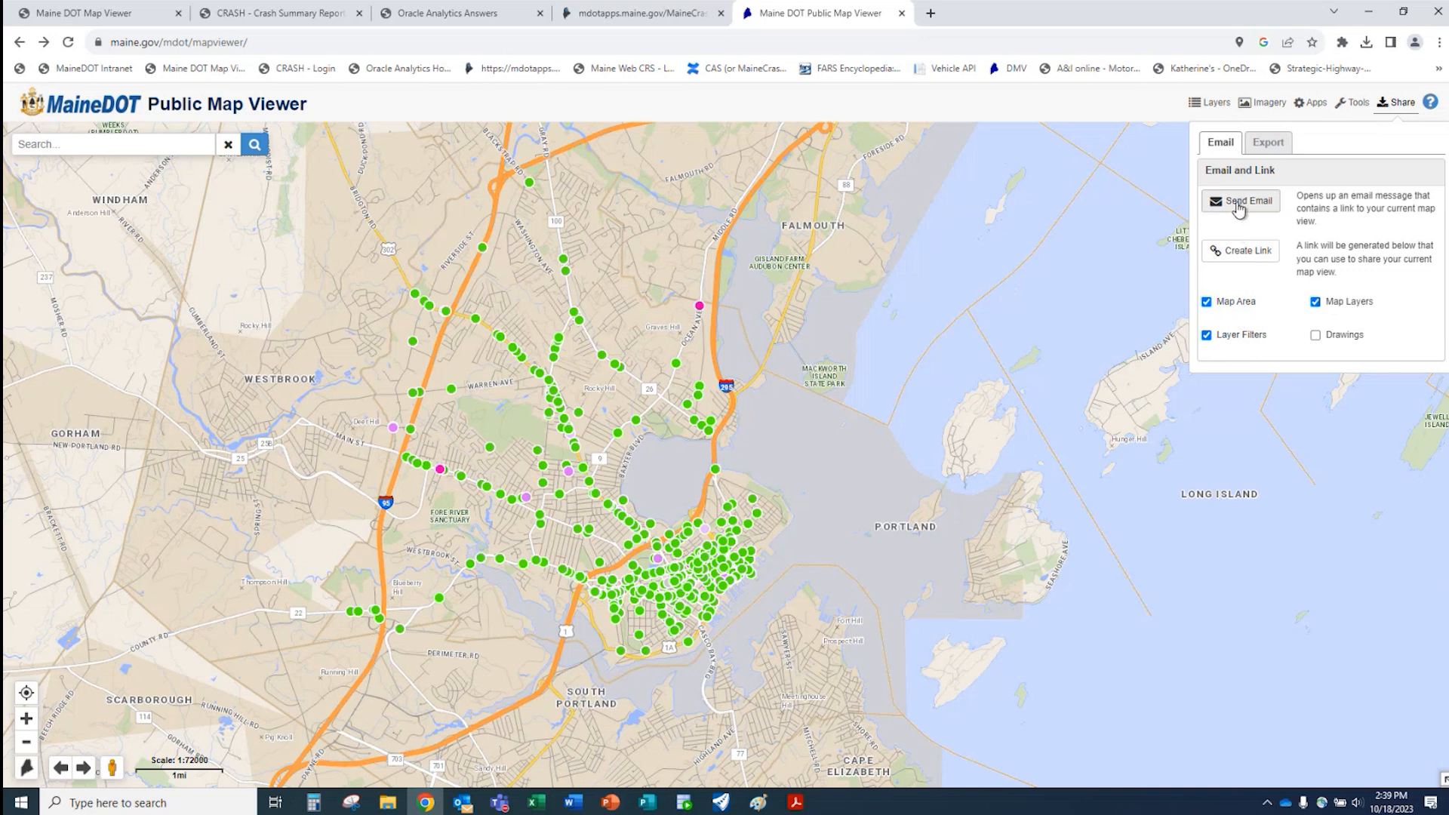
{"action": "left_click", "coordinate": [1238, 254]}
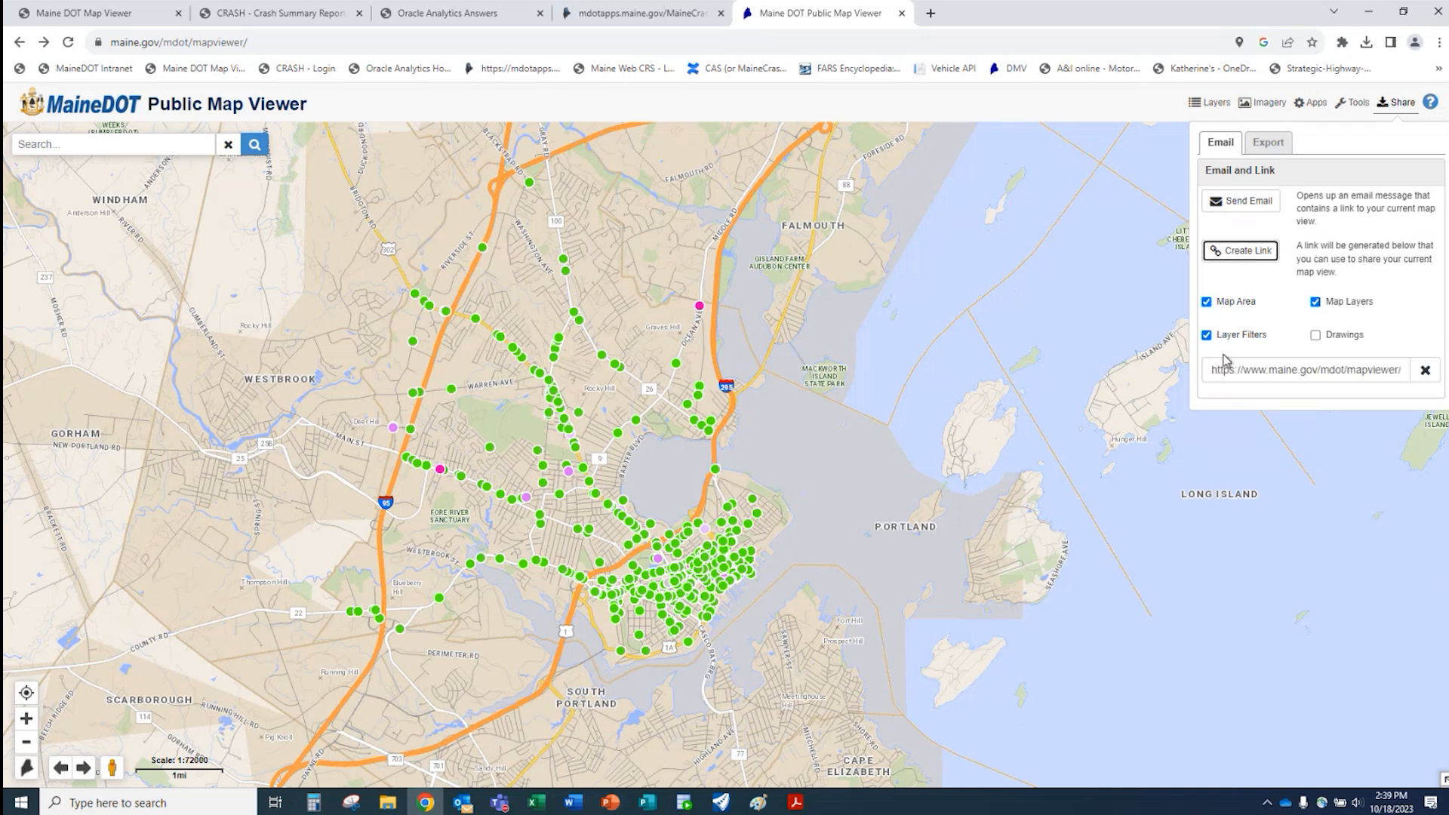
{"action": "left_click", "coordinate": [1257, 370]}
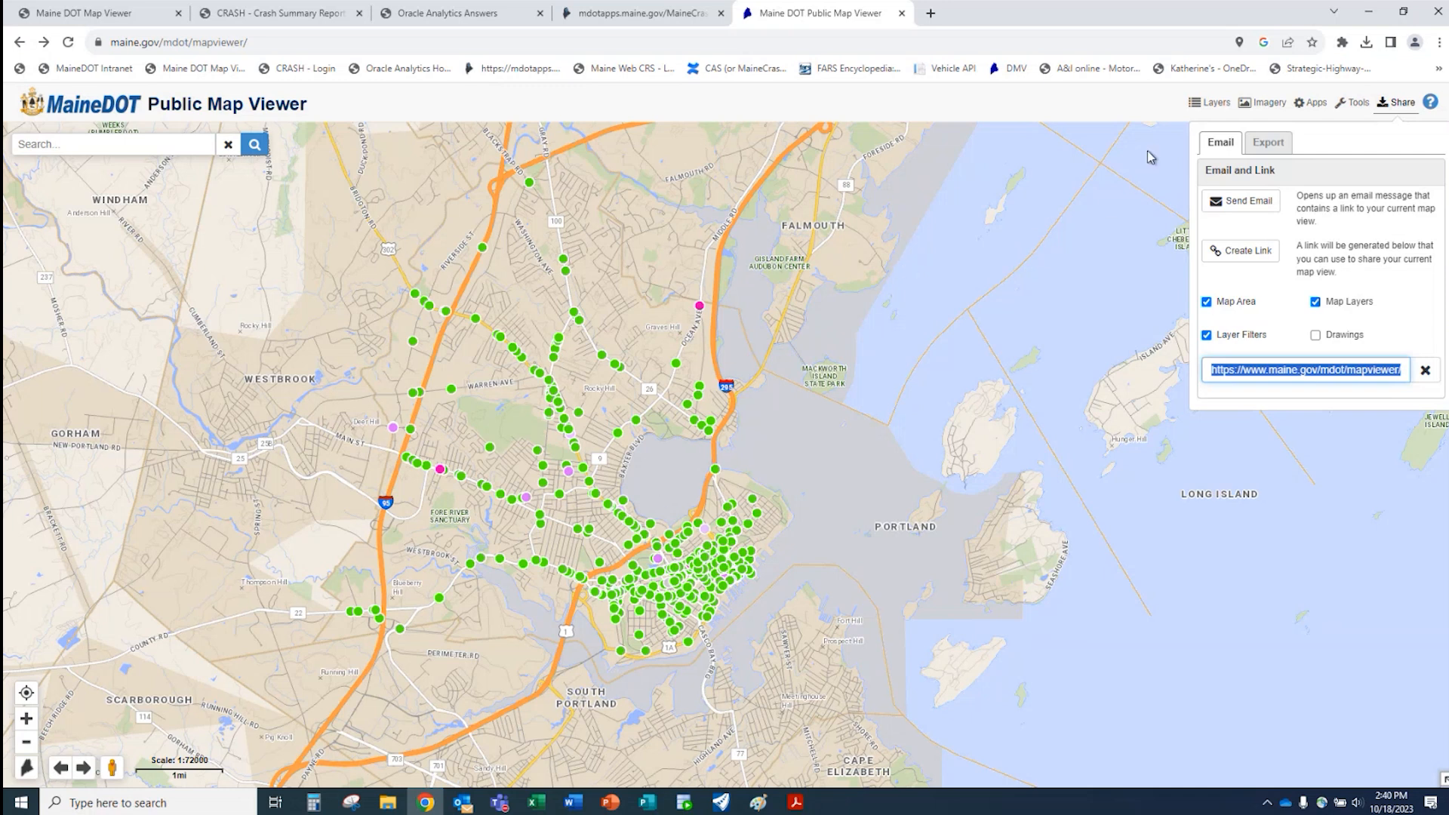
- Review the map export settings and available file formats, and return to the email and link options
{"action": "left_click", "coordinate": [1269, 145]}
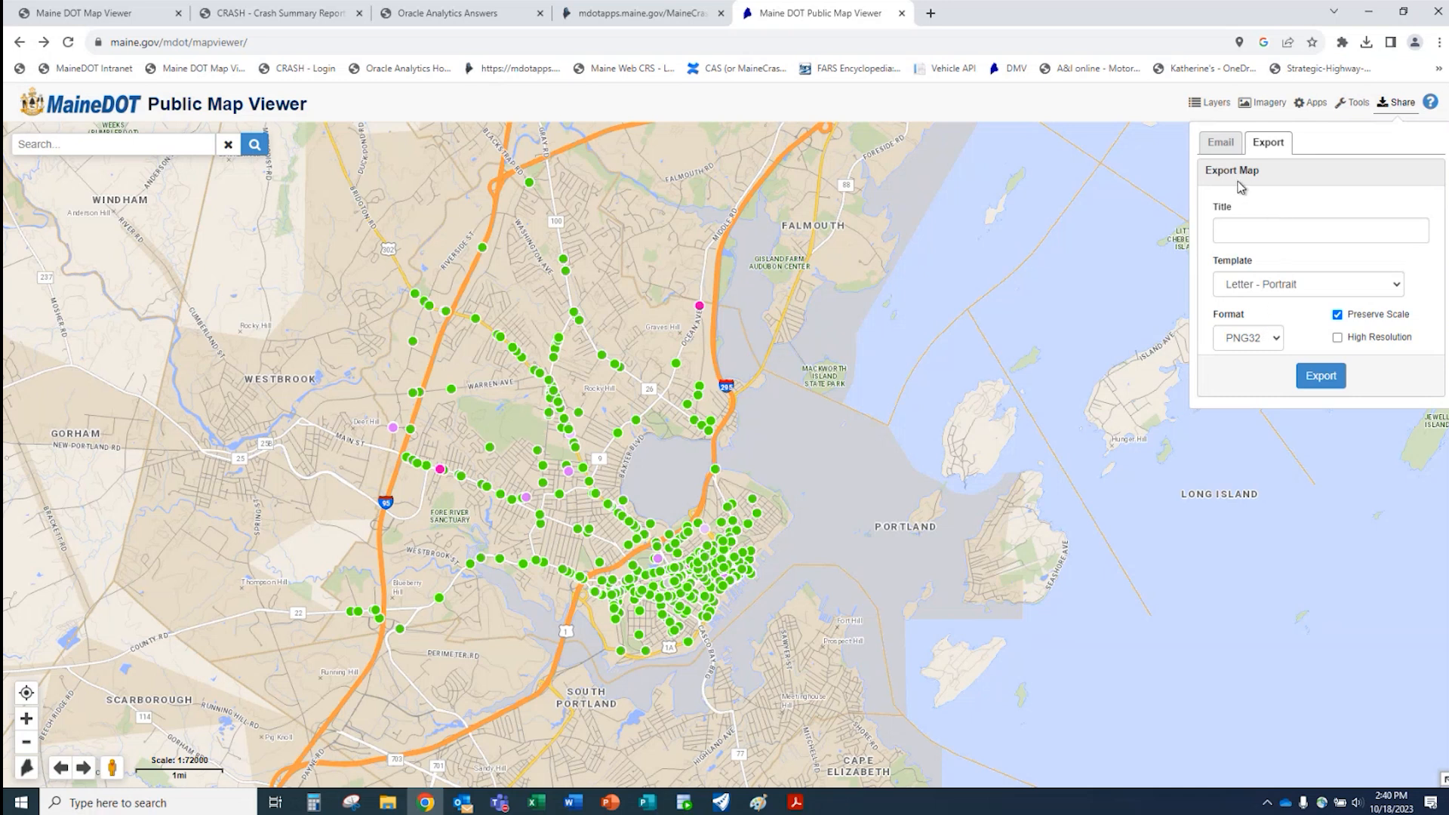
{"action": "left_click", "coordinate": [1276, 339]}
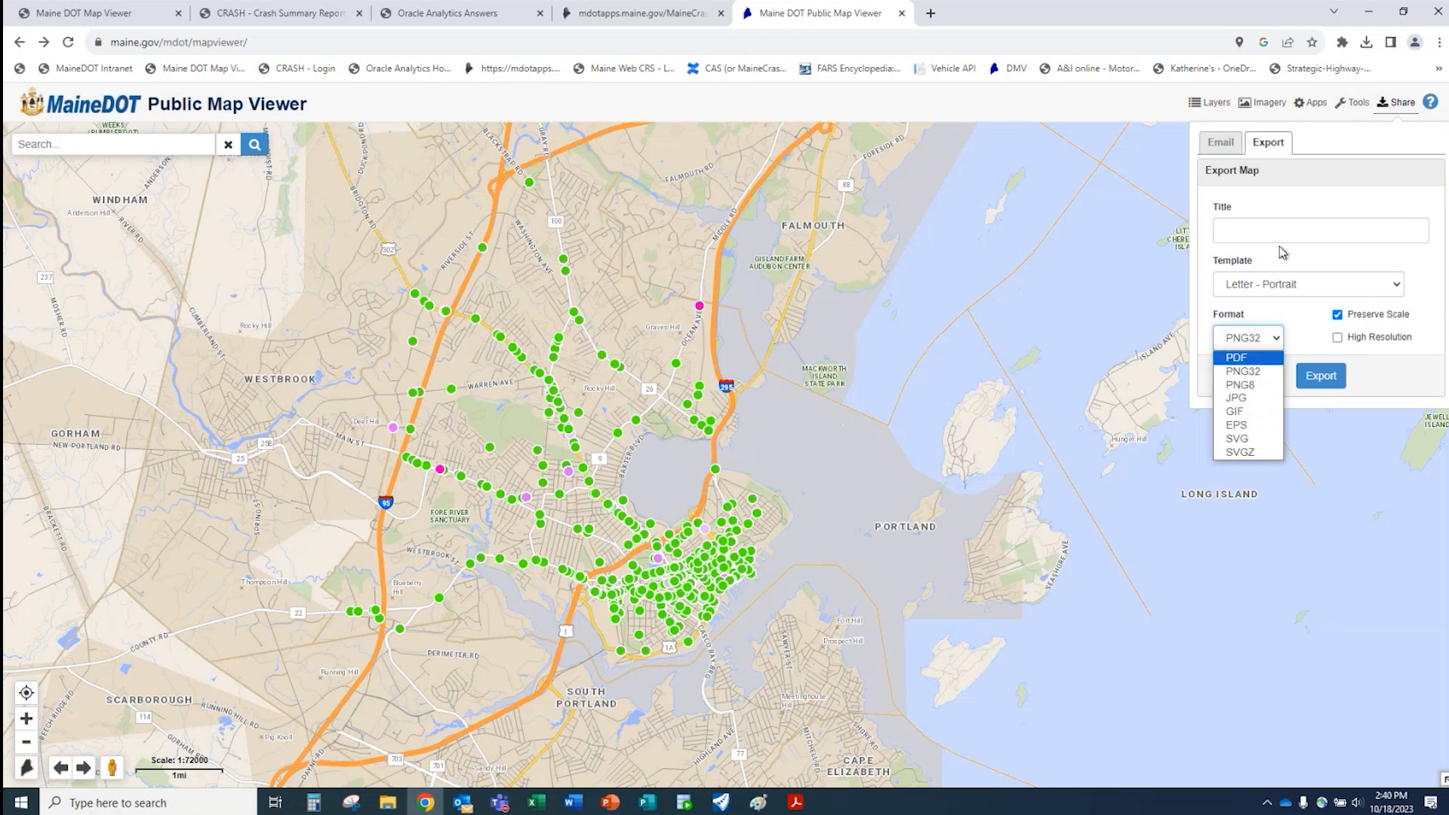
{"action": "left_click", "coordinate": [1221, 144]}
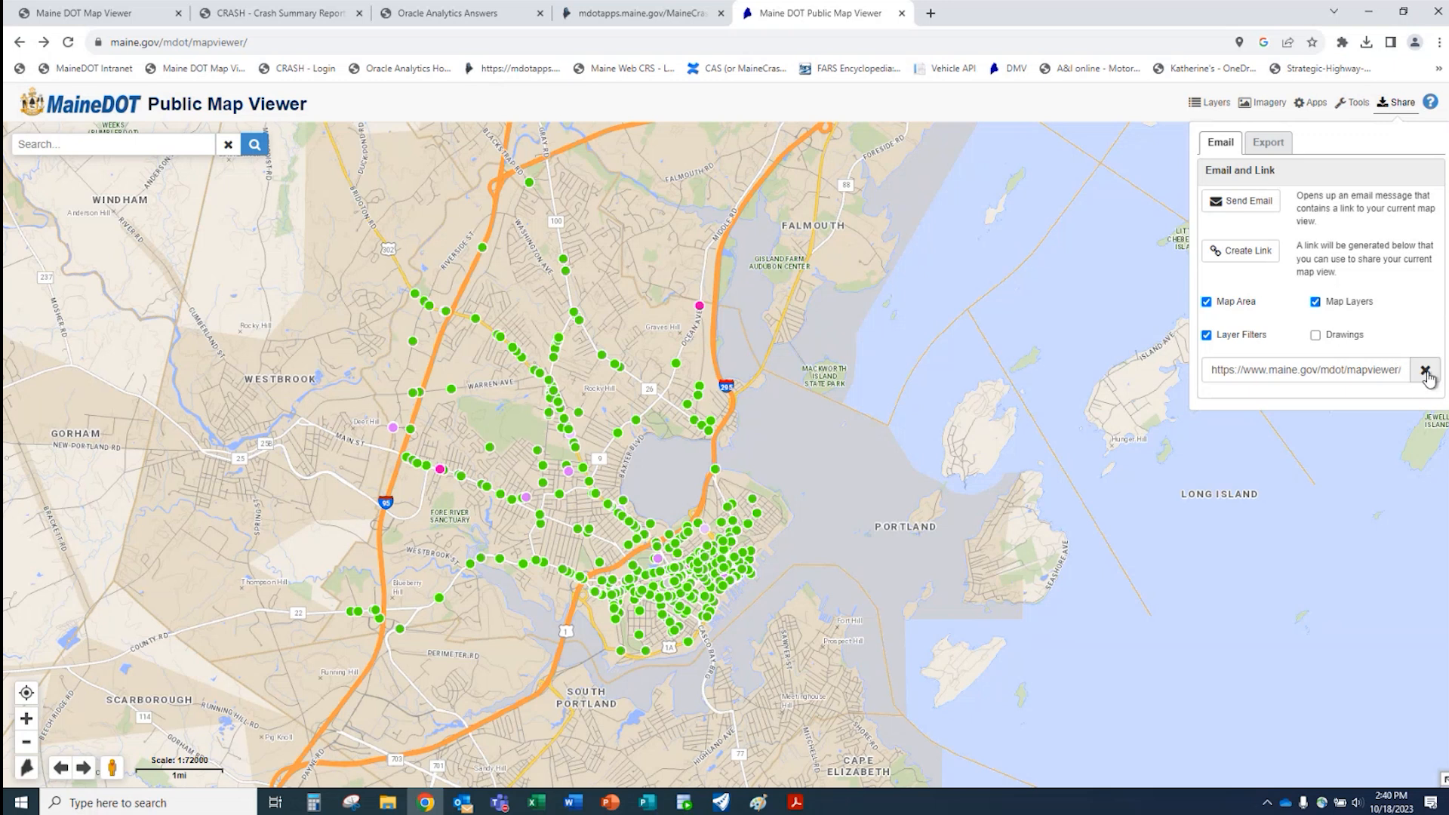
- Close the sharing options and remove all filters from the Crashes - 10 Years layer
{"action": "left_click", "coordinate": [1398, 104]}
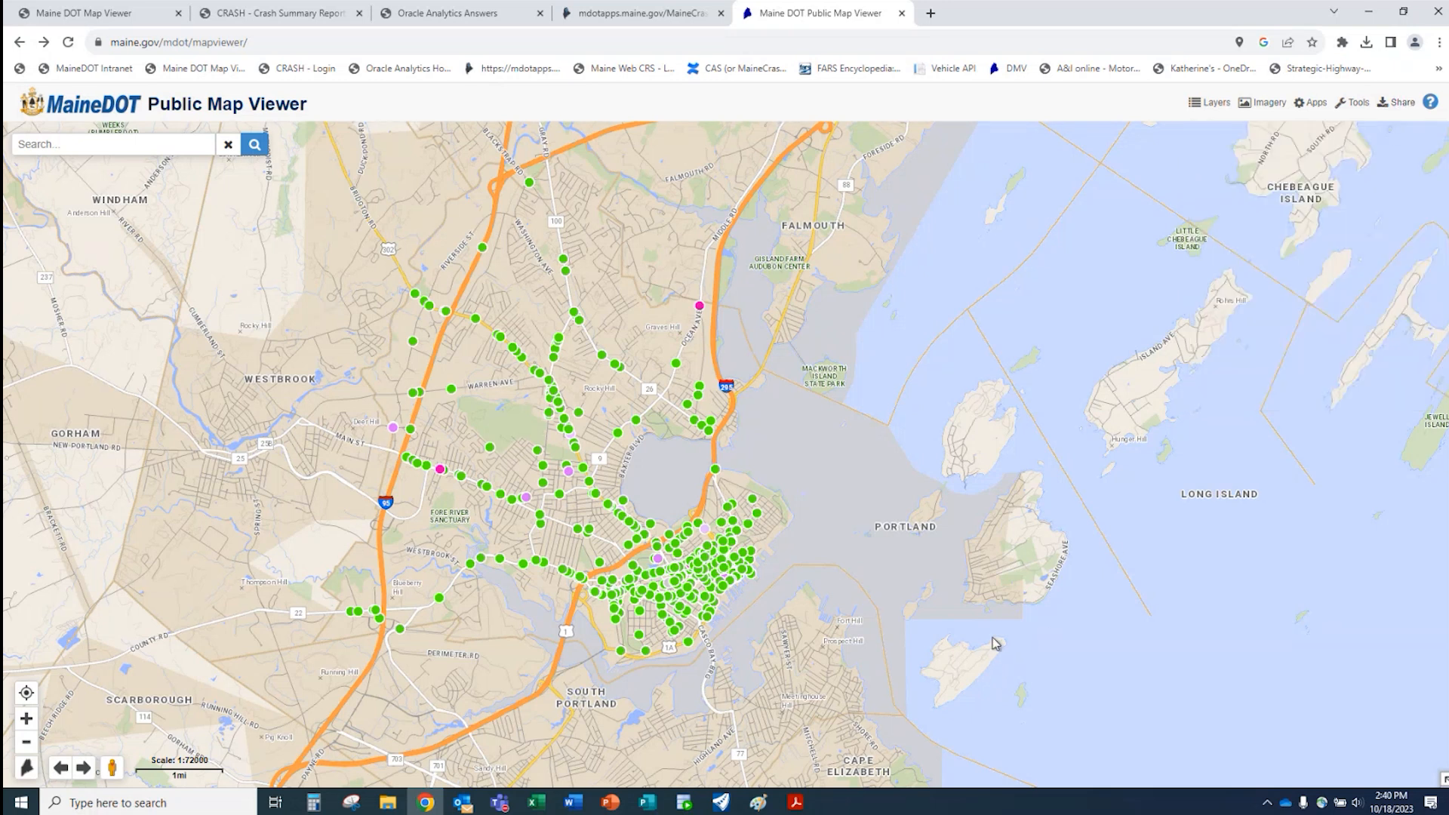
{"action": "left_click", "coordinate": [1211, 102]}
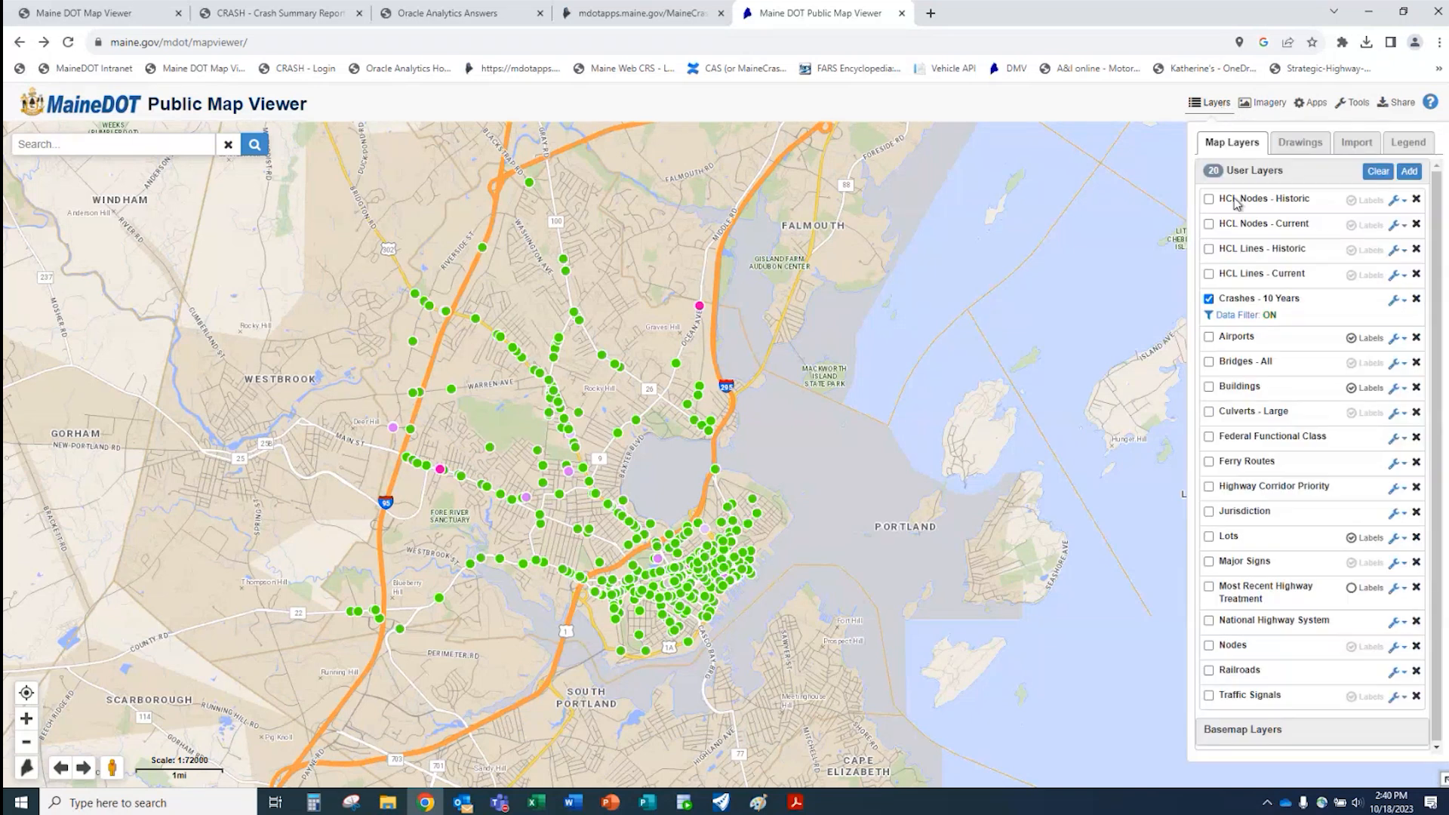
{"action": "left_click", "coordinate": [1404, 301]}
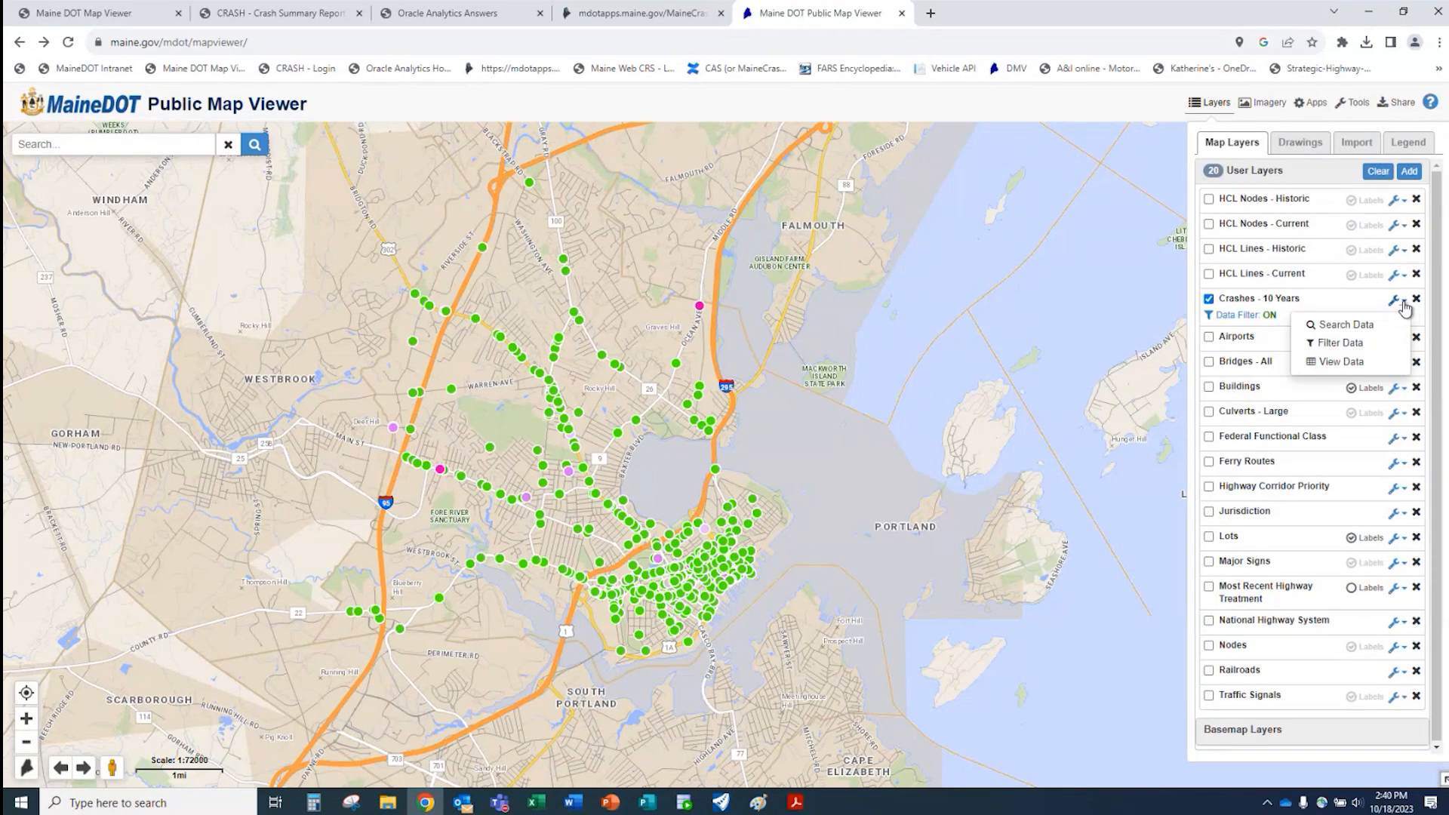
{"action": "left_click", "coordinate": [1372, 344]}
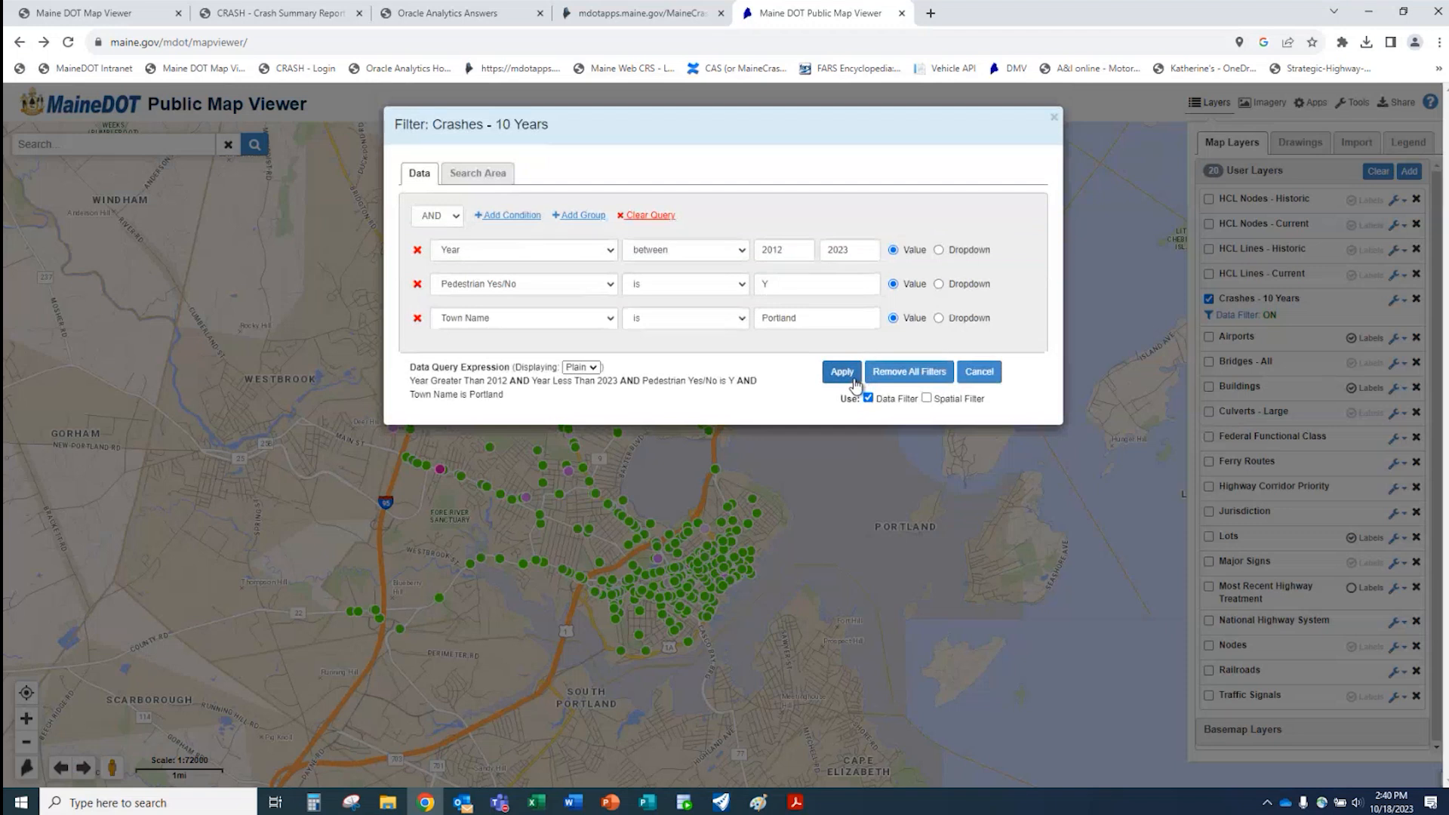
{"action": "left_click", "coordinate": [888, 373]}
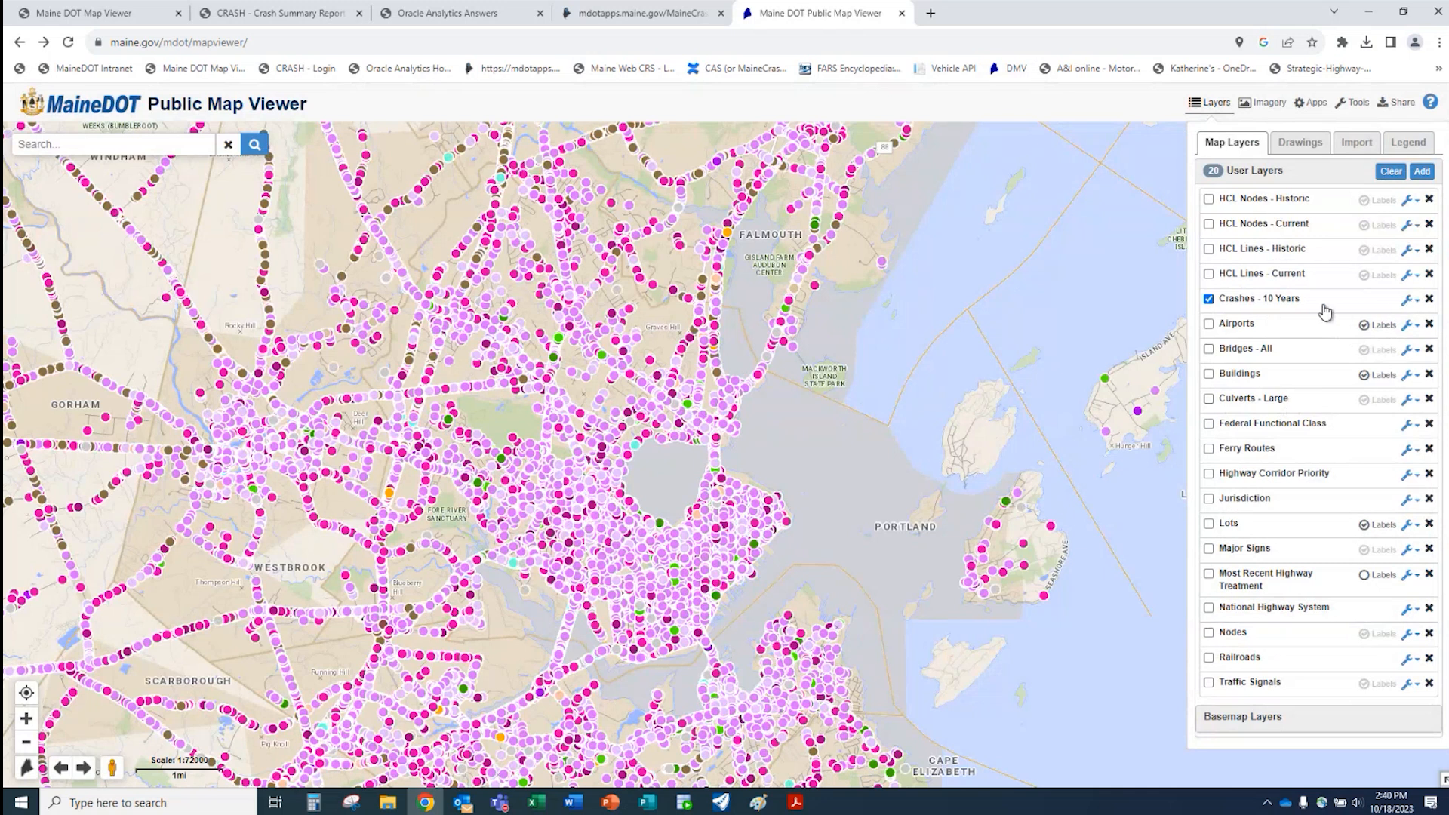
- Delete Drawing 1 from the map drawings and return to the map layers list
{"action": "left_click", "coordinate": [1300, 147]}
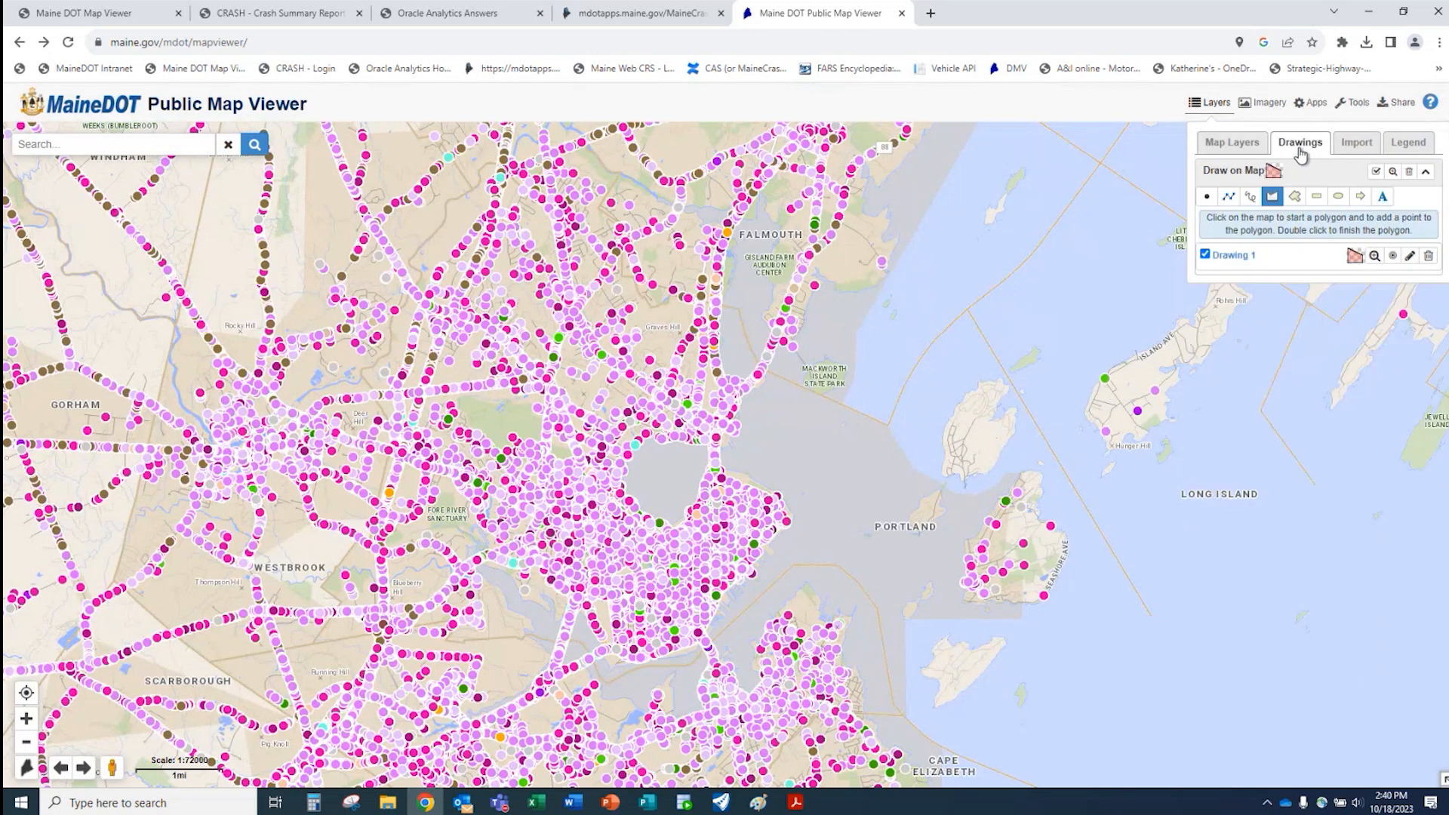
{"action": "left_click", "coordinate": [1428, 256]}
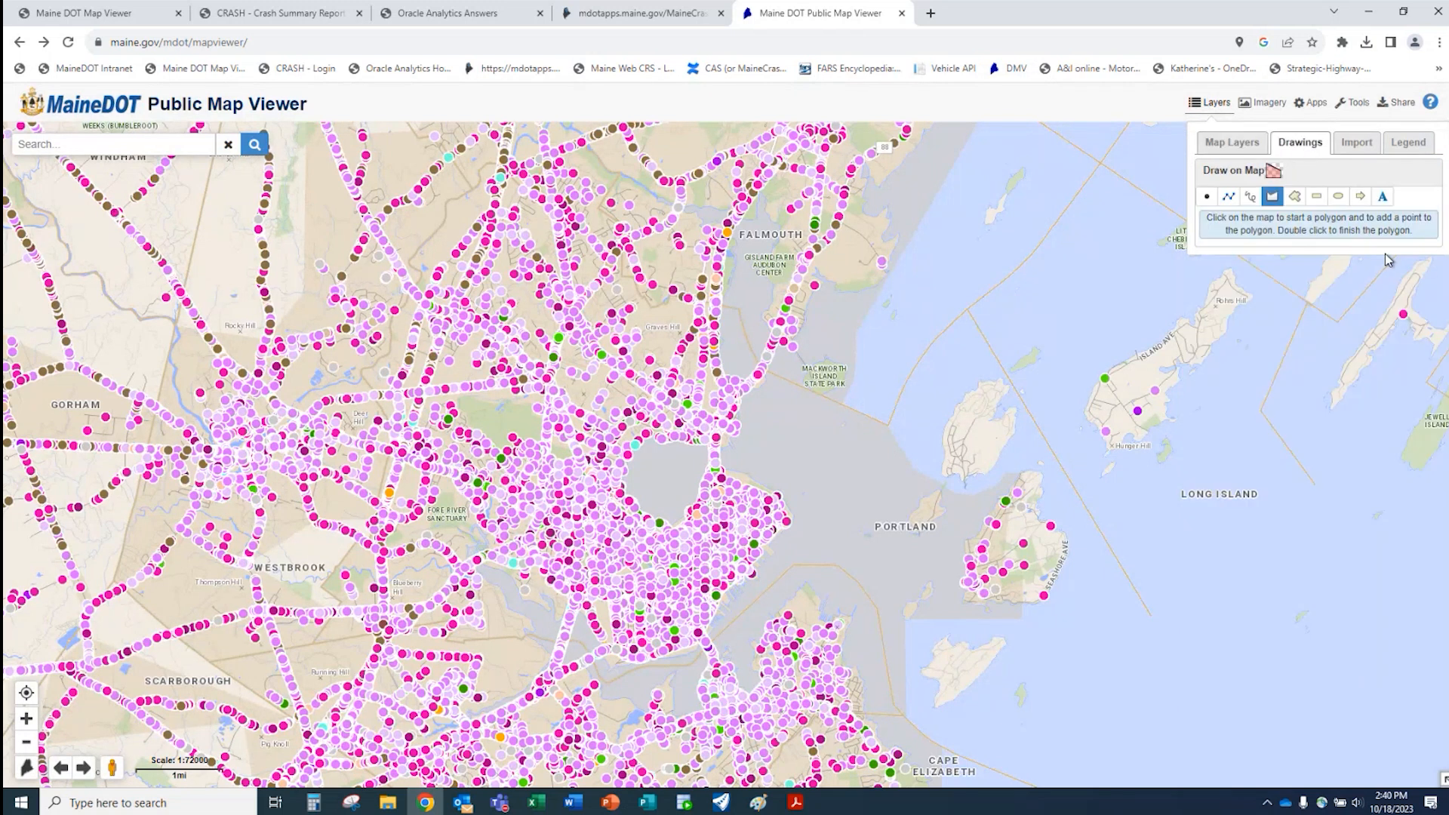
{"action": "left_click", "coordinate": [1239, 145]}
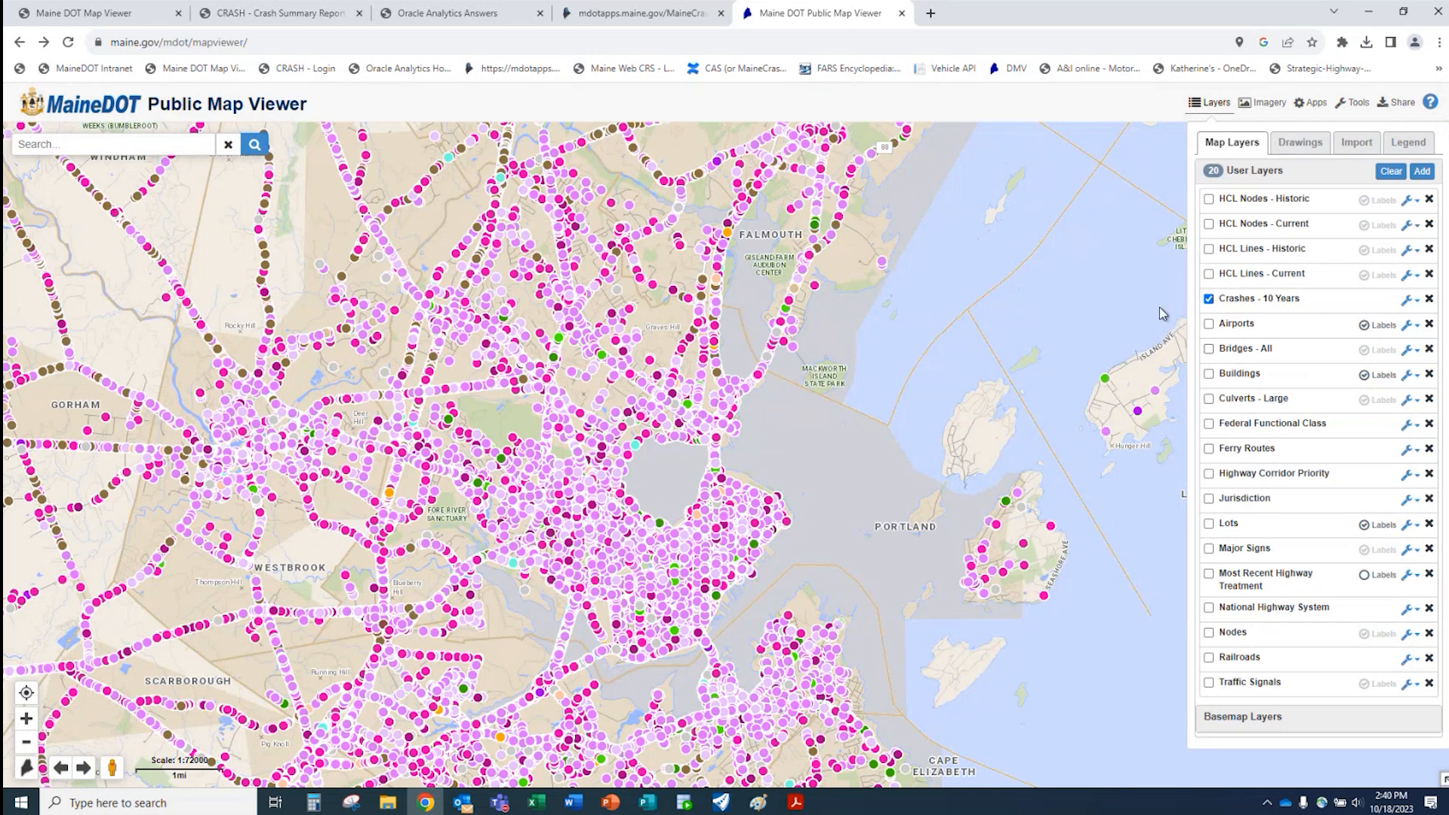
- Hide the Crashes - 10 Years layer and show the HCL Nodes - Current layer across the state
{"action": "scroll", "coordinate": [871, 525], "scroll_direction": "down", "scroll_amount": 6}
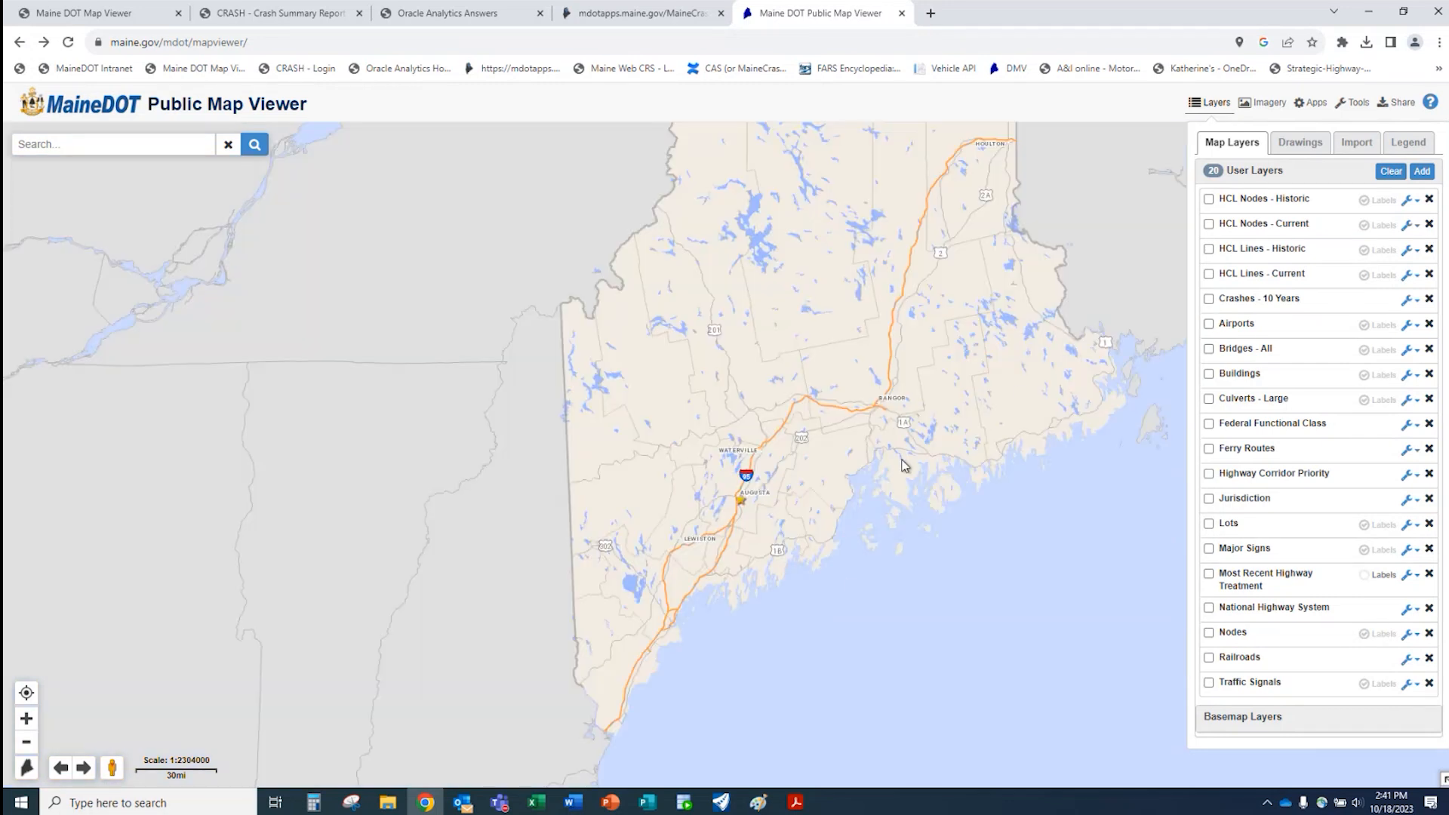
{"action": "scroll", "coordinate": [869, 571], "scroll_direction": "down", "scroll_amount": 1}
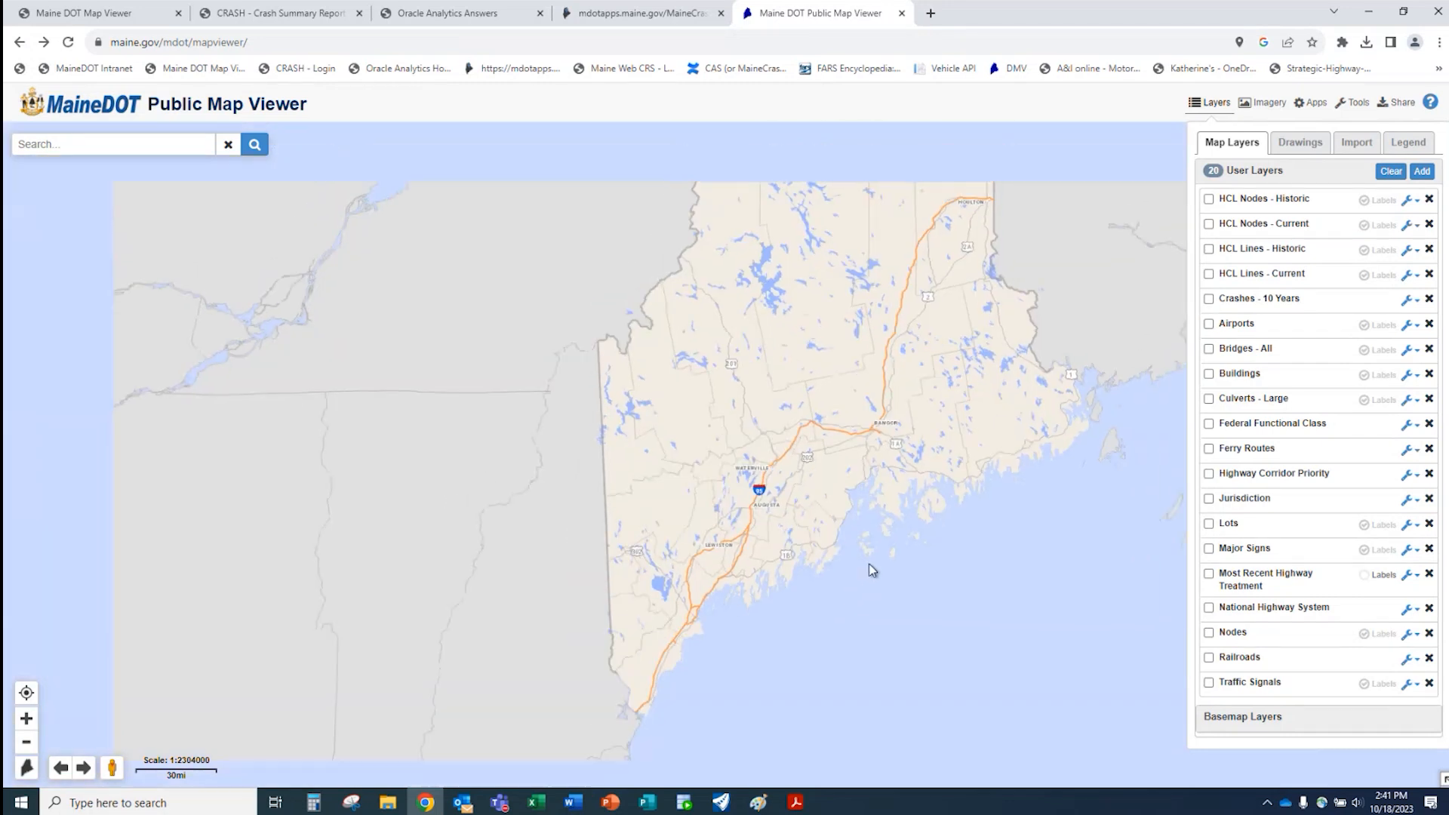
{"action": "scroll", "coordinate": [896, 378], "scroll_direction": "up", "scroll_amount": 1}
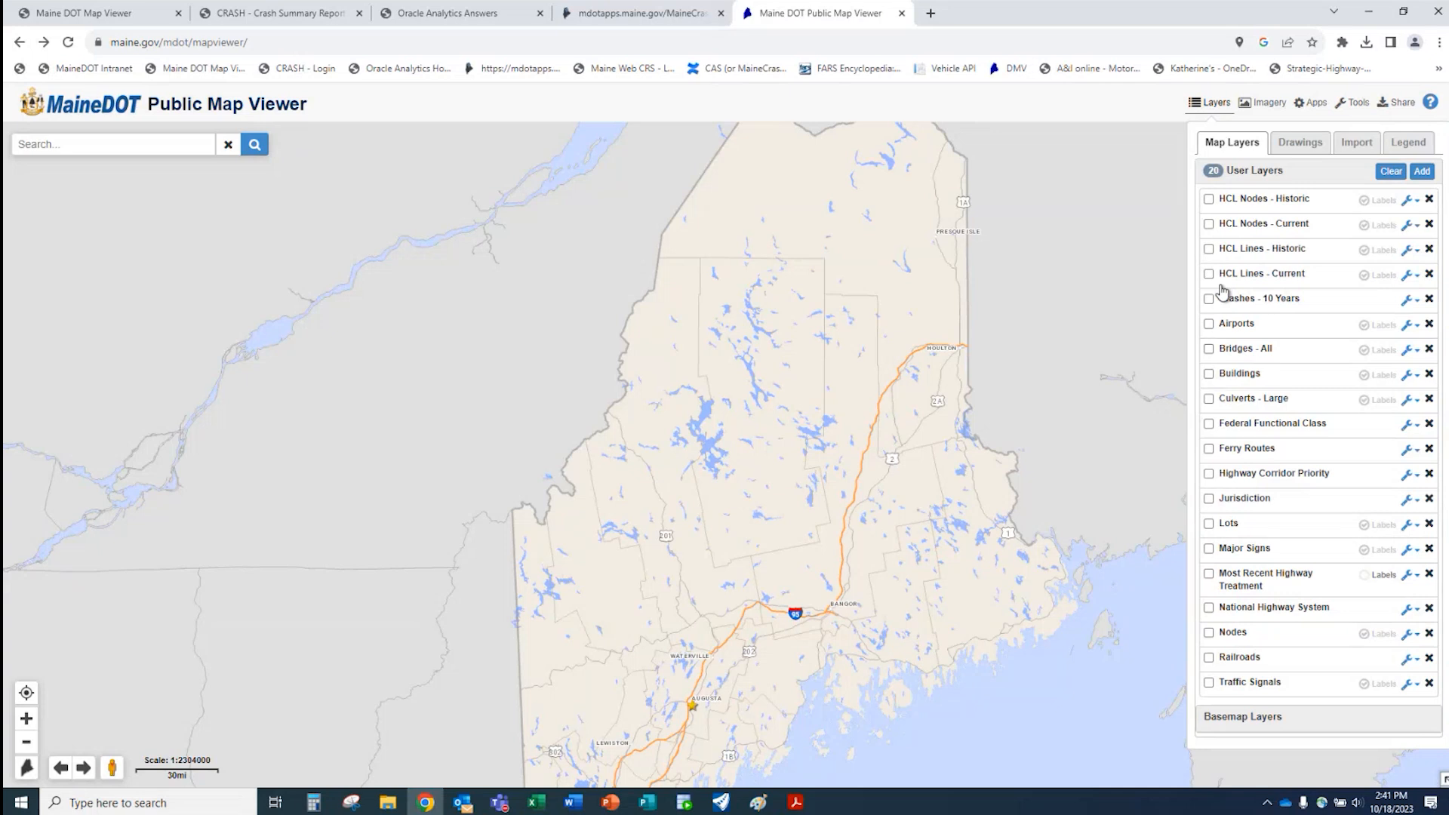
{"action": "left_click", "coordinate": [1208, 224]}
{"action": "left_click_drag", "start_coordinate": [906, 612], "coordinate": [927, 460]}
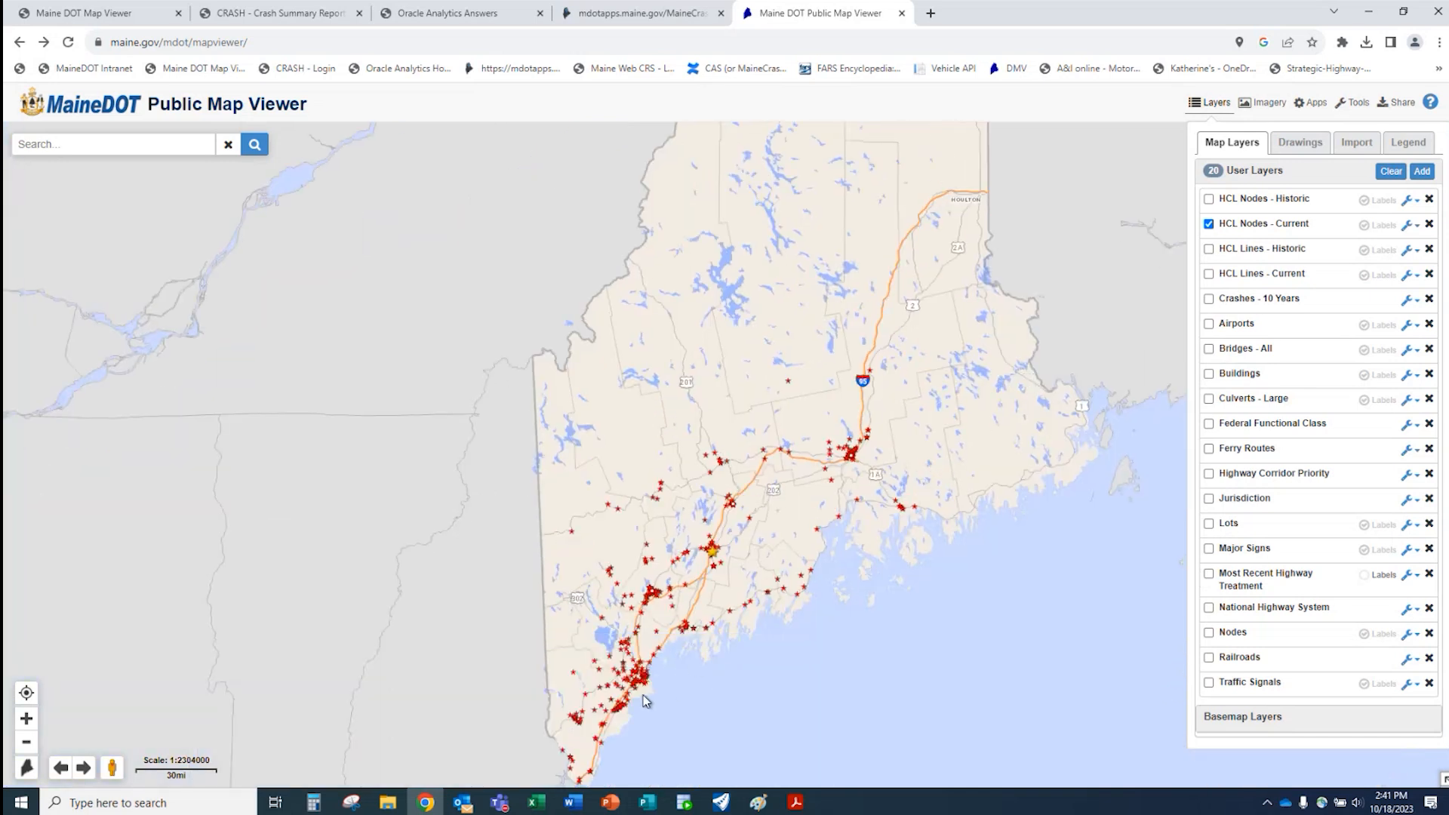
- Inspect the Stockton Springs node's details and the searchable fields of HCL Nodes - Current, and close both
{"action": "left_click", "coordinate": [840, 518]}
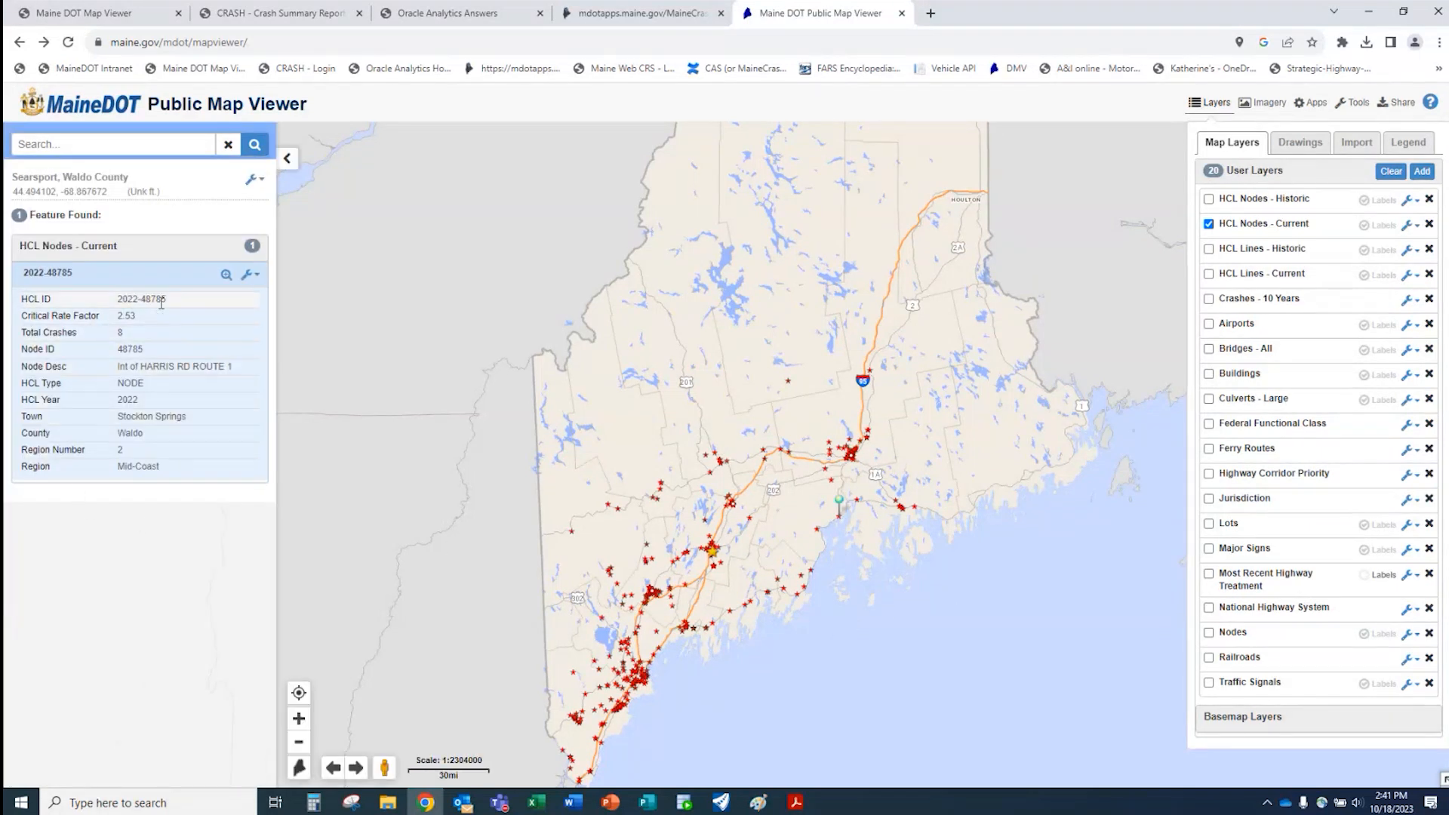
{"action": "left_click", "coordinate": [1414, 231]}
{"action": "left_click", "coordinate": [1355, 248]}
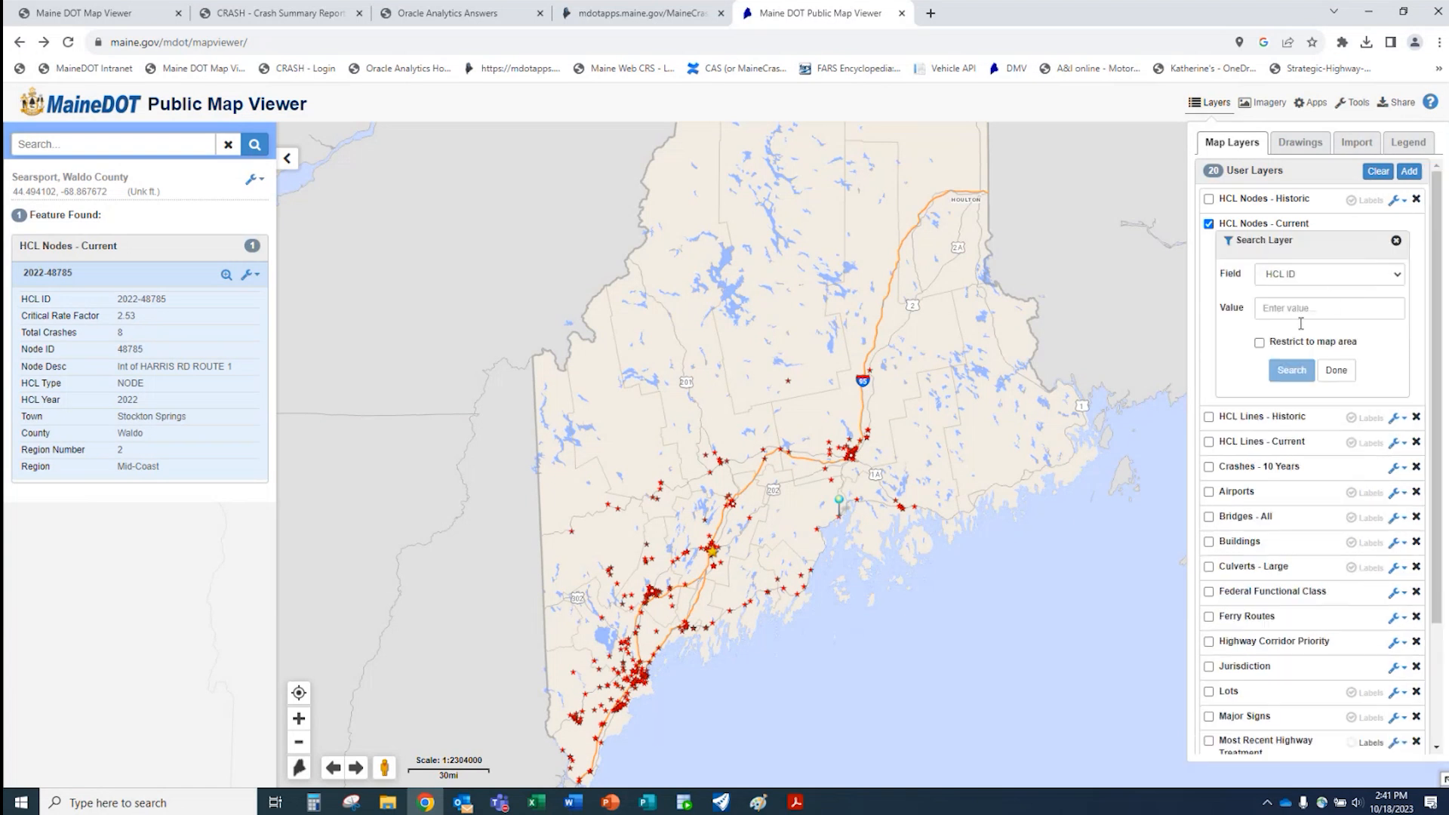
{"action": "left_click", "coordinate": [1398, 276]}
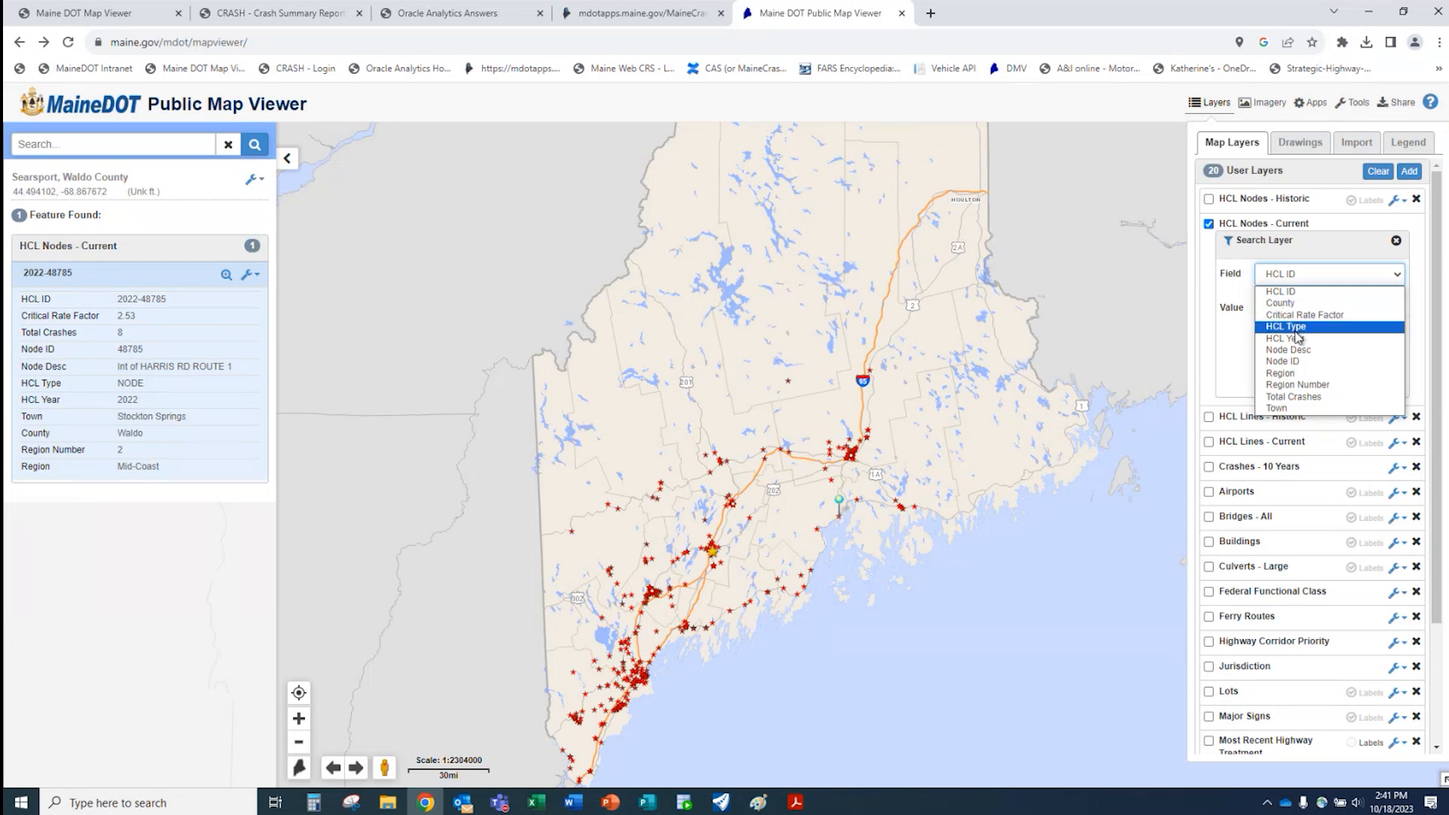
{"action": "left_click", "coordinate": [1400, 276]}
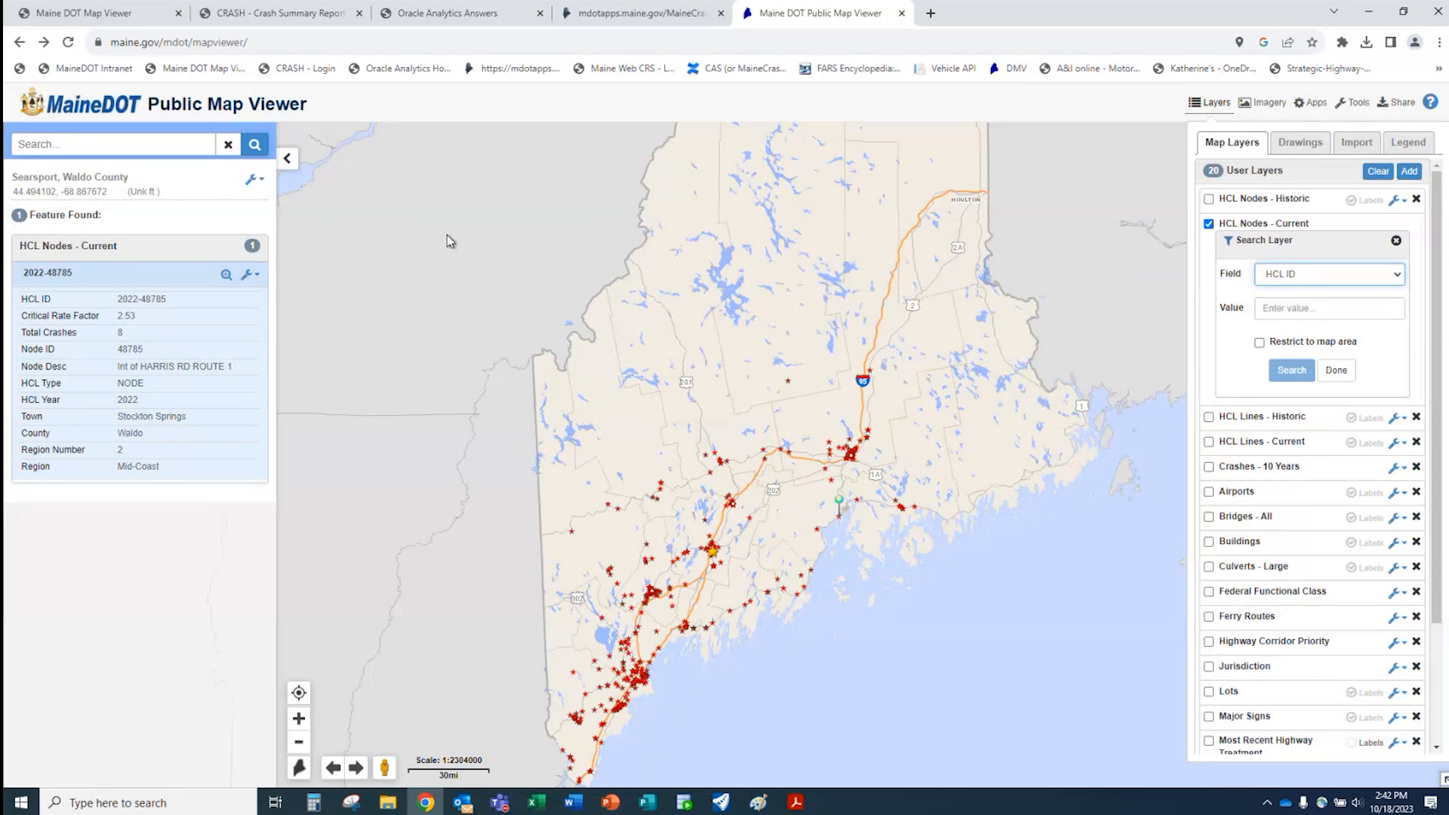
{"action": "left_click", "coordinate": [227, 147]}
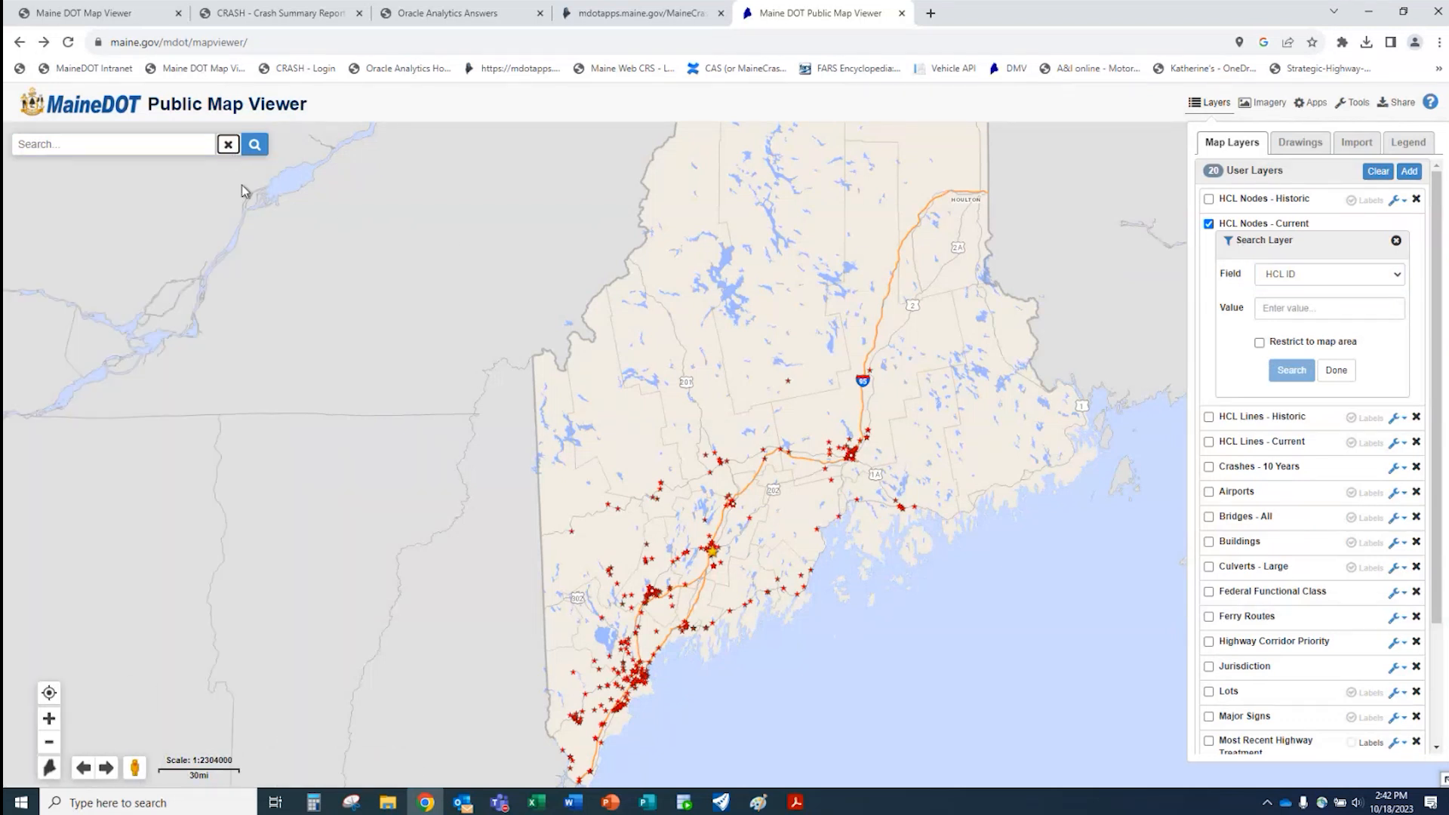
{"action": "left_click", "coordinate": [1395, 242]}
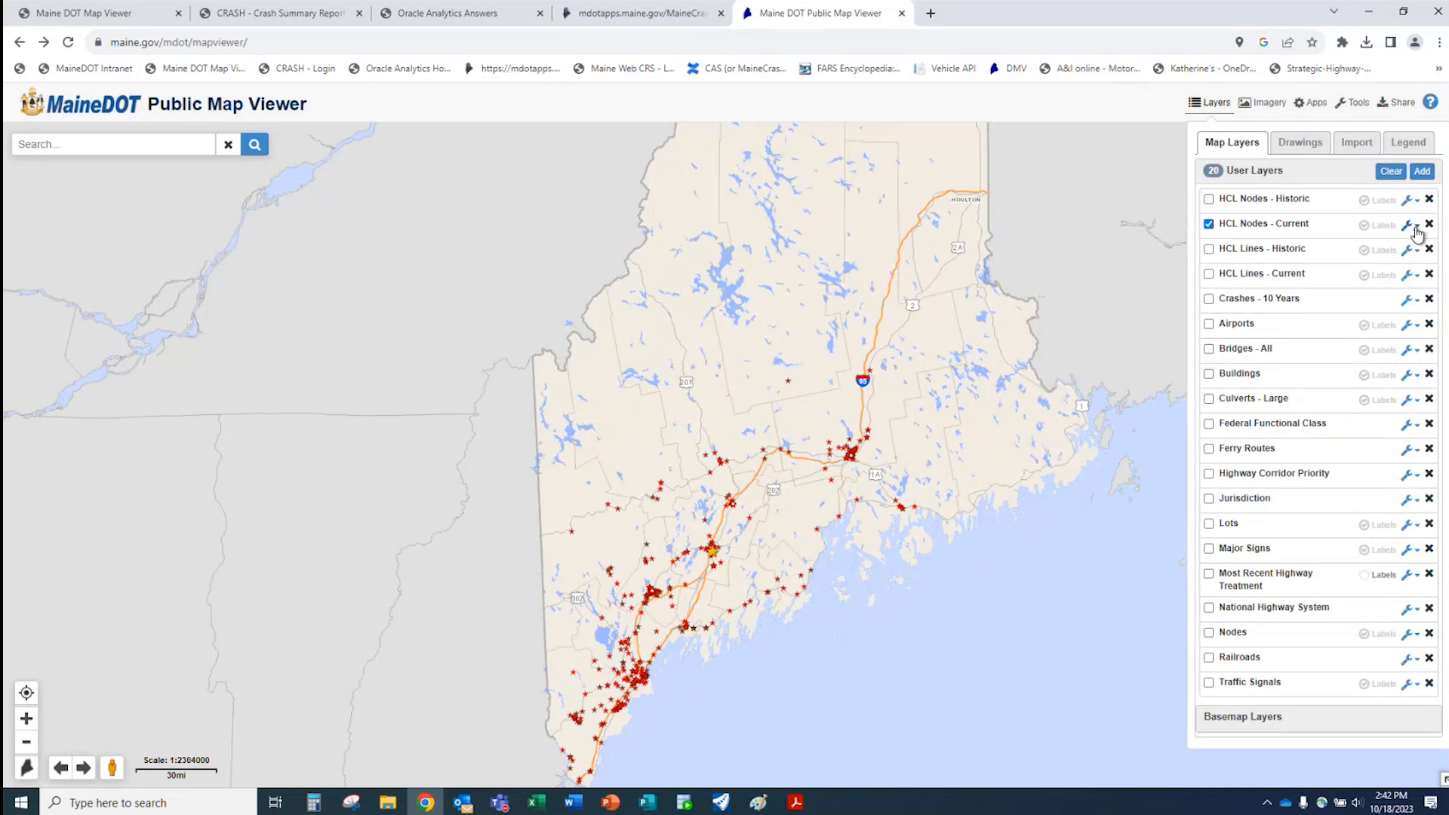
- Filter the HCL Nodes - Current layer with the data condition County is Cumberland
{"action": "left_click", "coordinate": [1416, 227]}
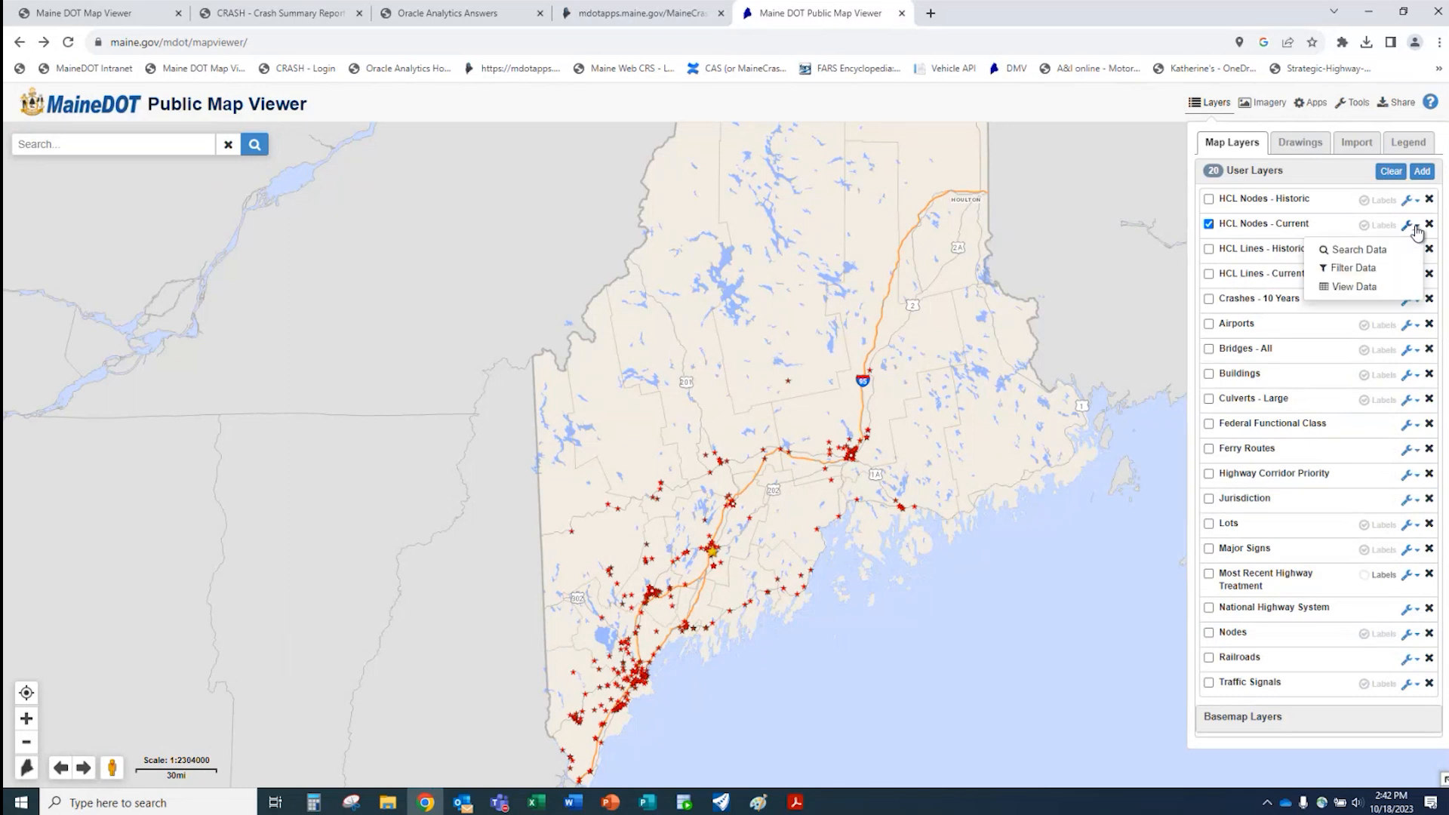
{"action": "left_click", "coordinate": [1361, 272]}
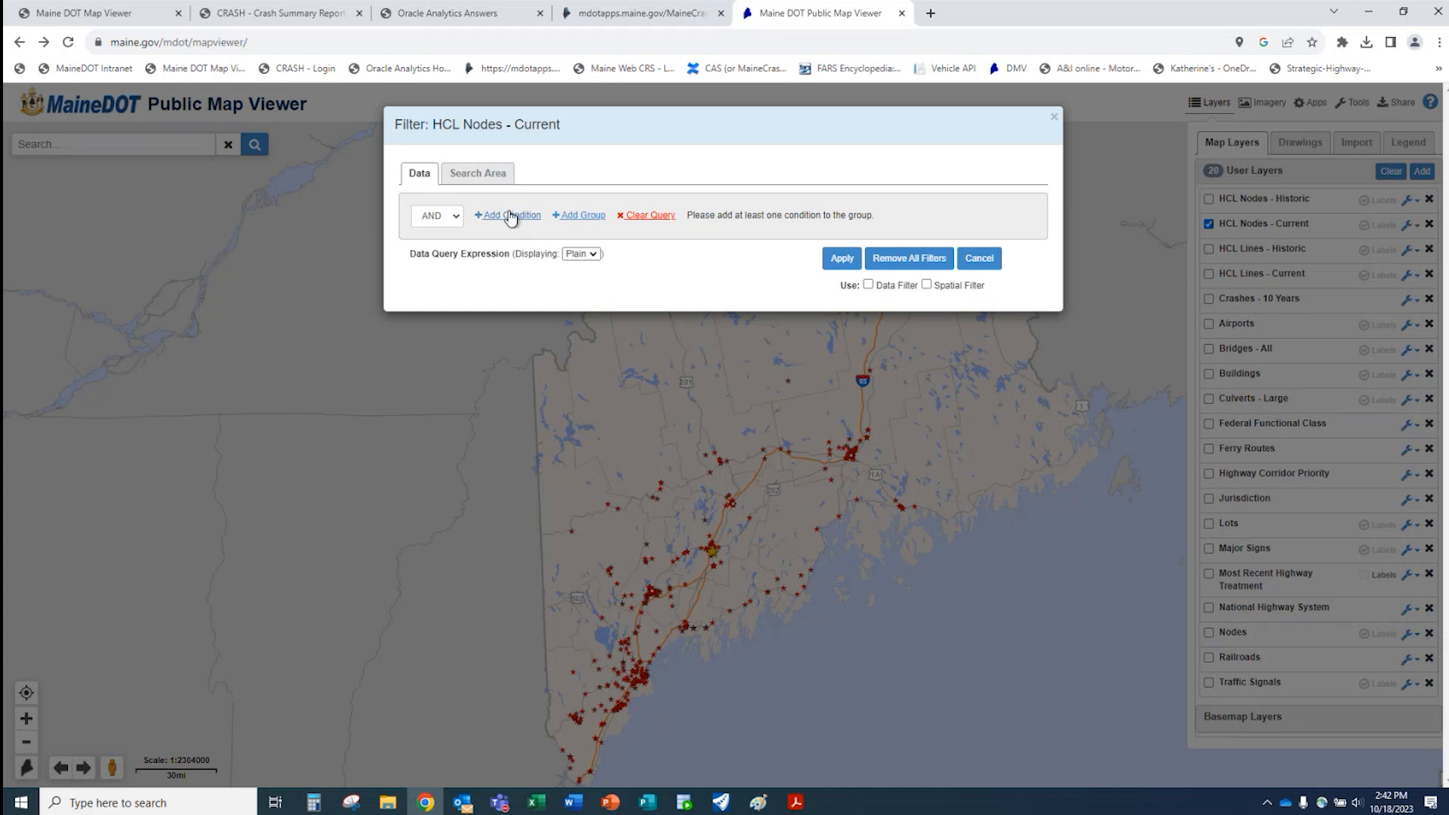
{"action": "left_click", "coordinate": [512, 216]}
{"action": "left_click", "coordinate": [533, 249]}
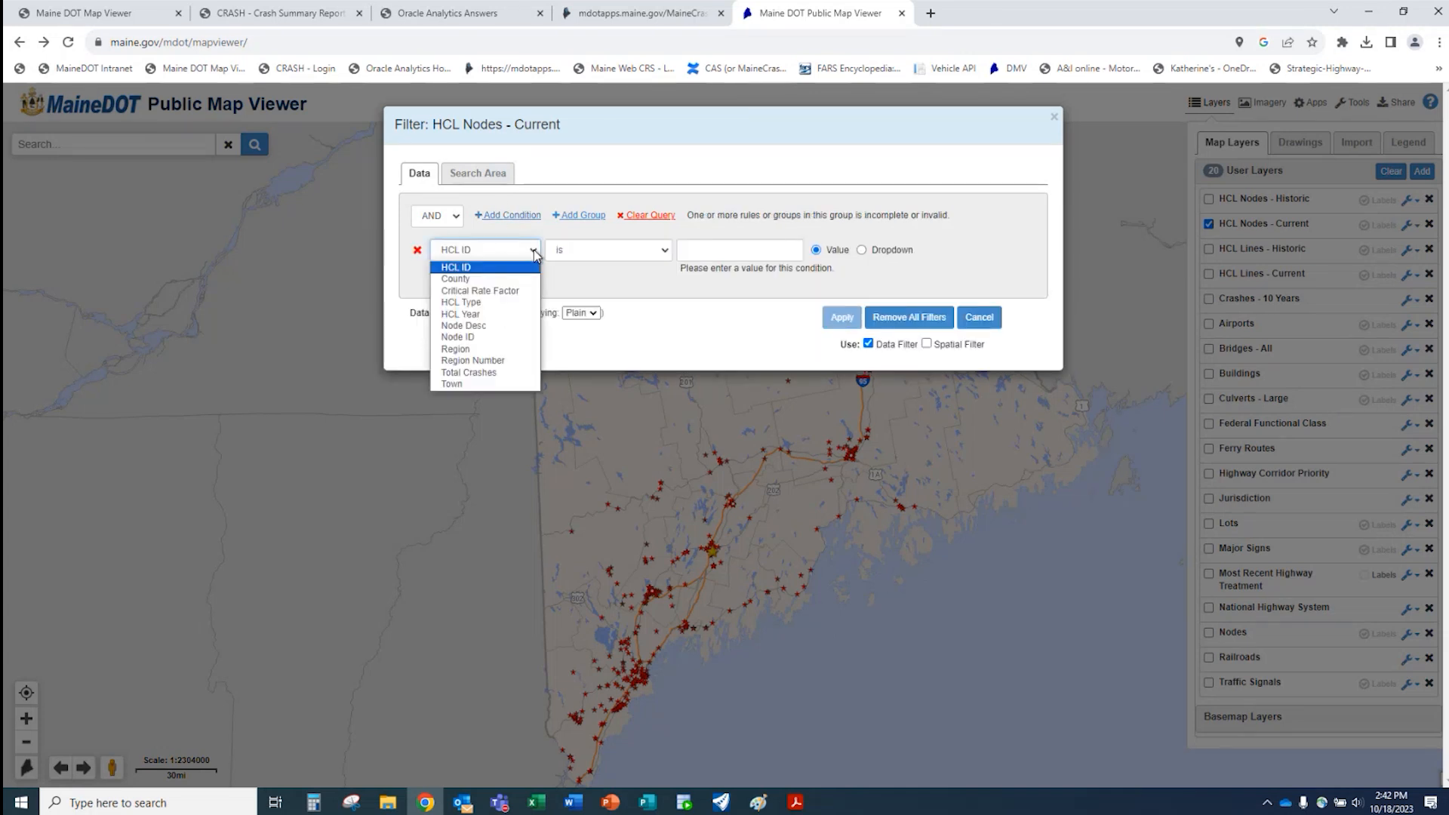
{"action": "left_click", "coordinate": [502, 279]}
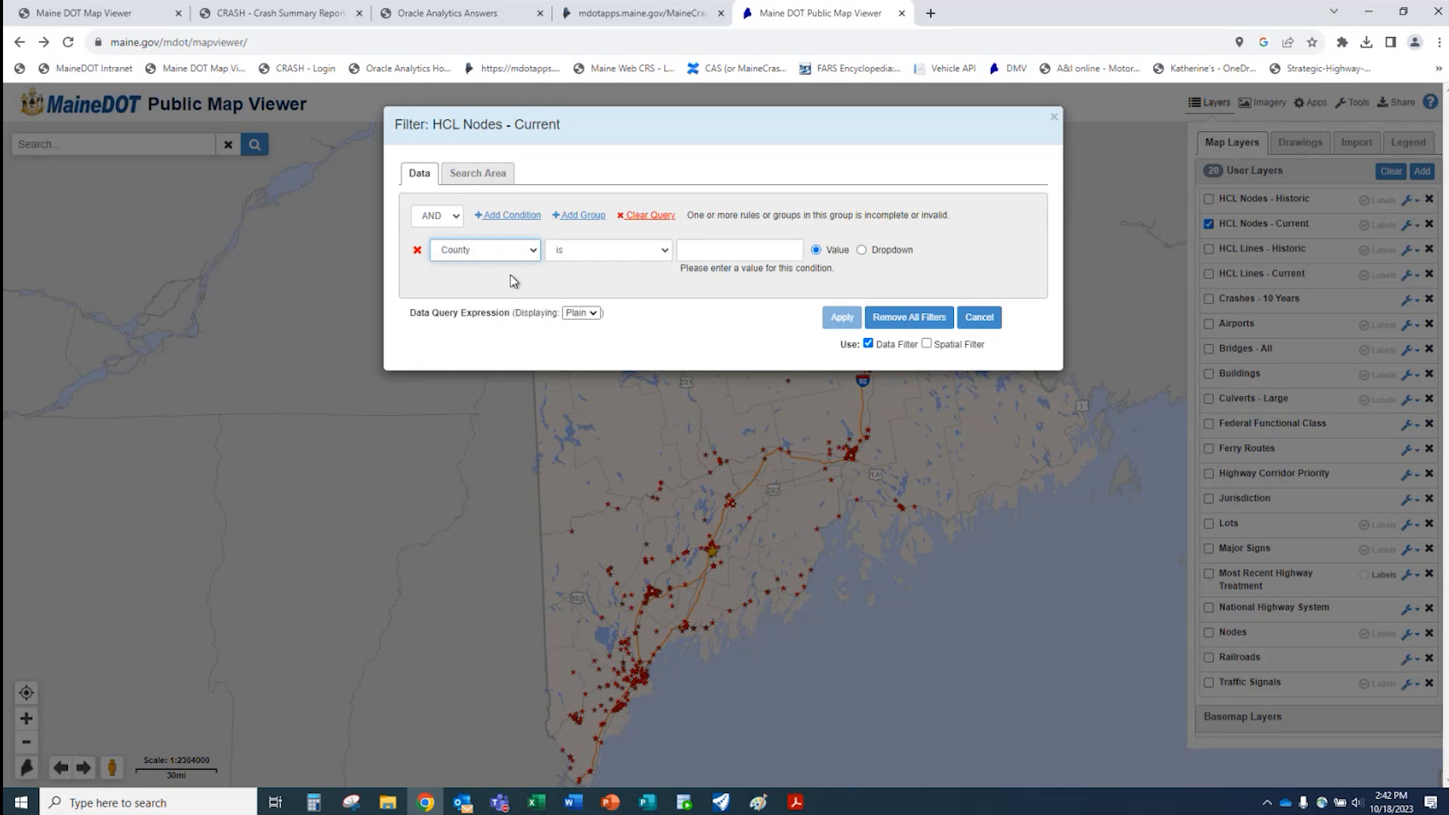
{"action": "left_click", "coordinate": [861, 250]}
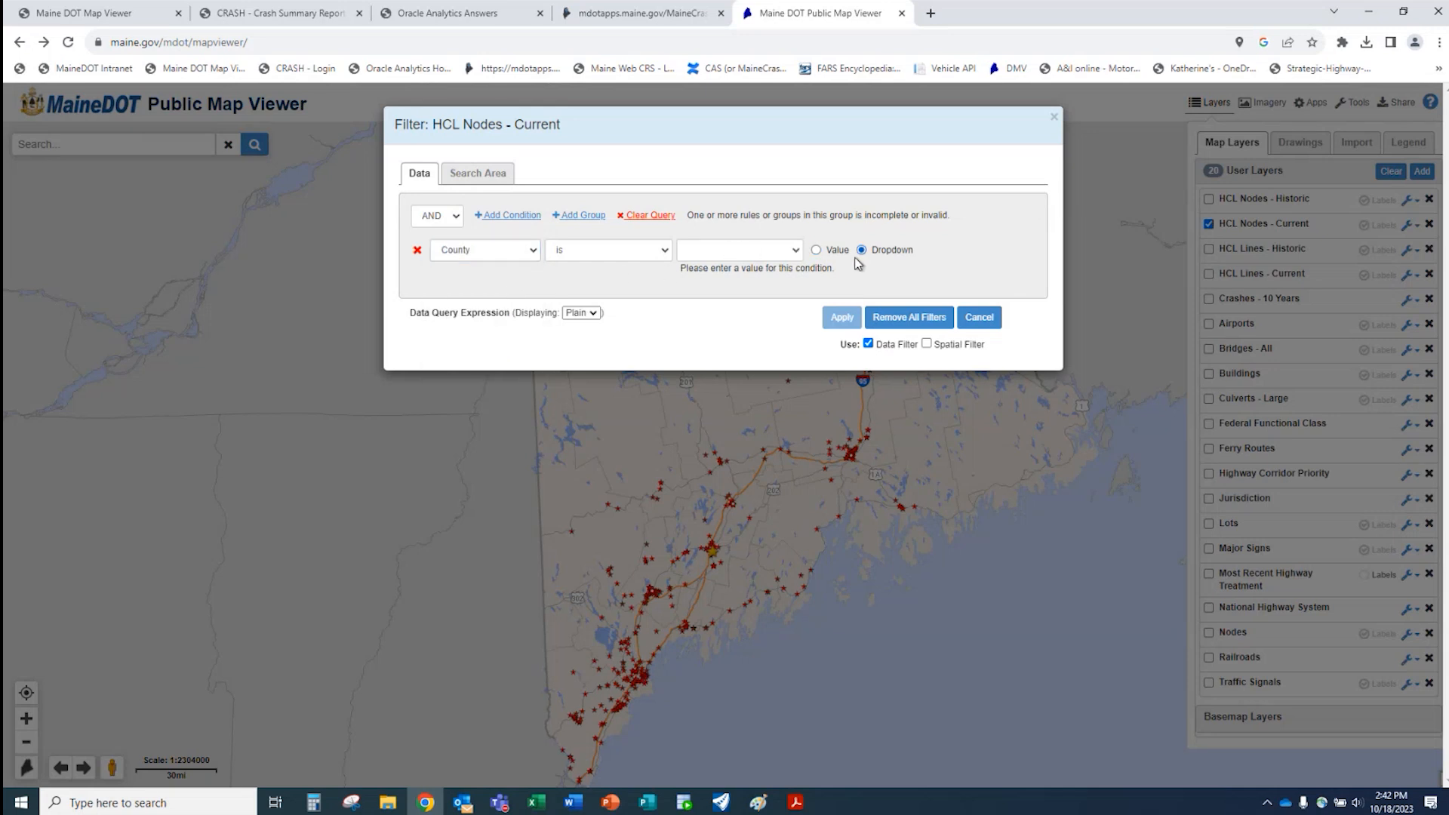
{"action": "left_click", "coordinate": [799, 252]}
{"action": "left_click", "coordinate": [755, 292]}
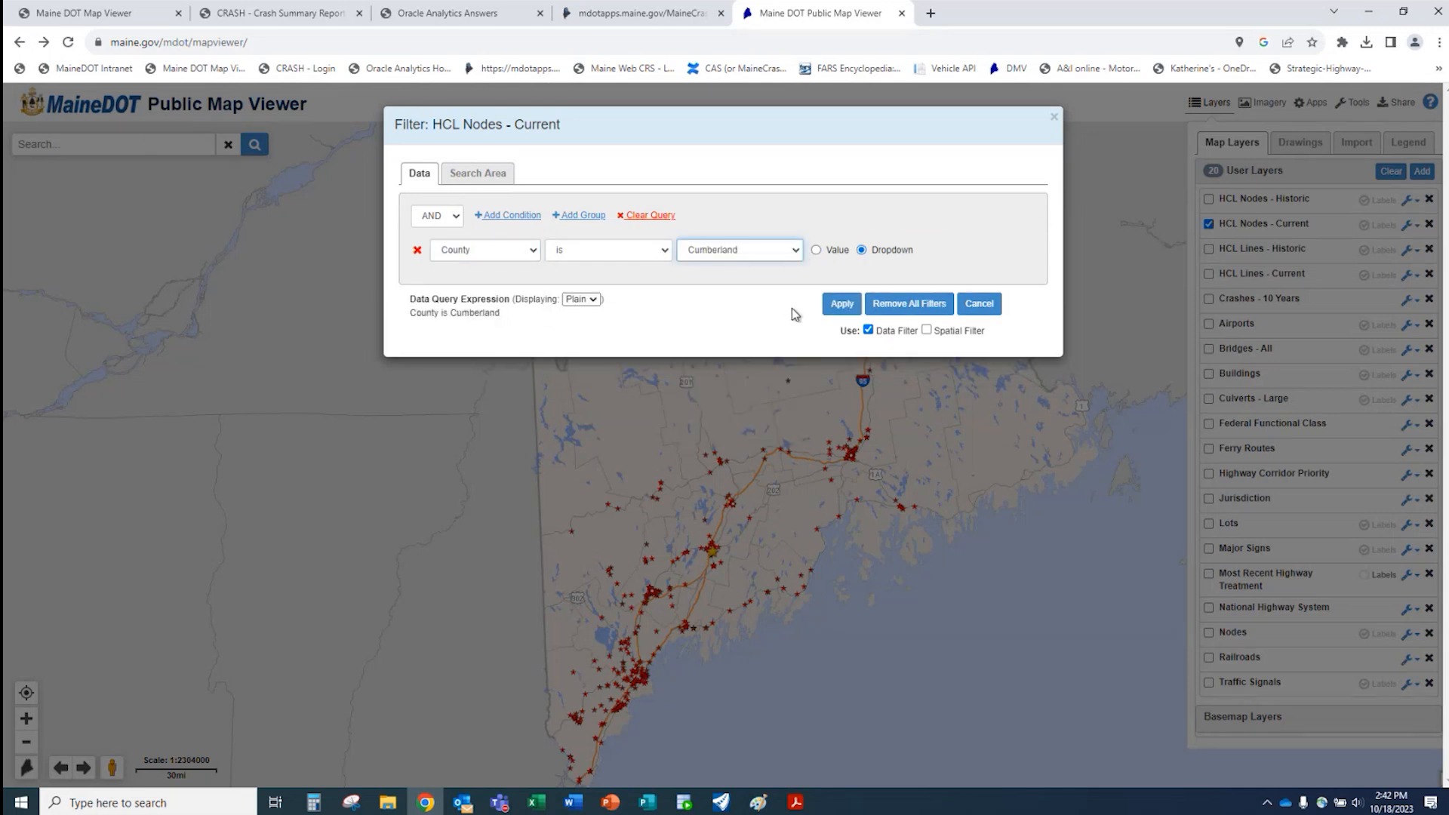
{"action": "left_click", "coordinate": [841, 304]}
- View the data table of the HCL Nodes - Current layer for the Cumberland area and close it
{"action": "scroll", "coordinate": [656, 717], "scroll_direction": "up", "scroll_amount": 2}
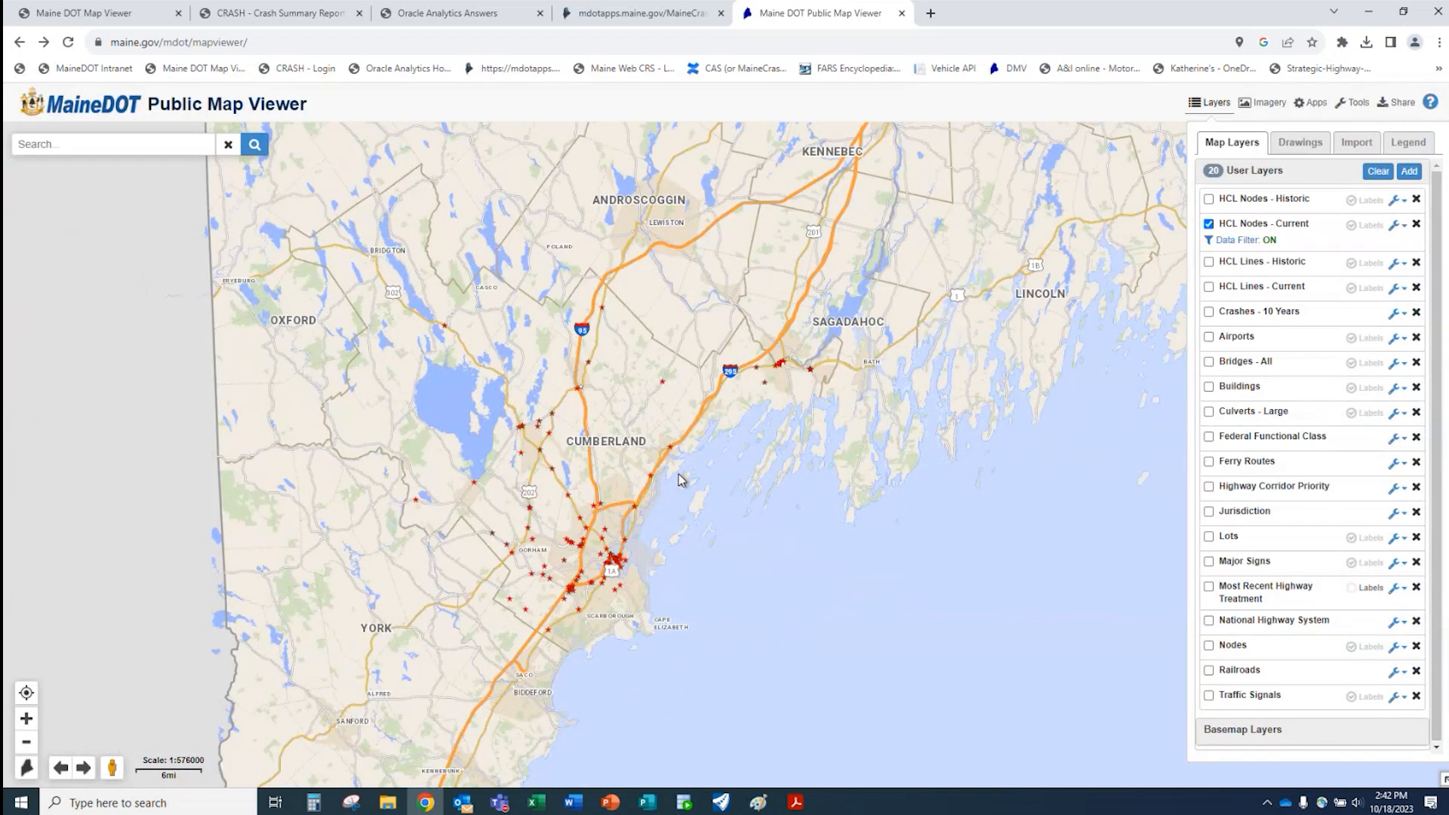
{"action": "left_click", "coordinate": [1402, 228]}
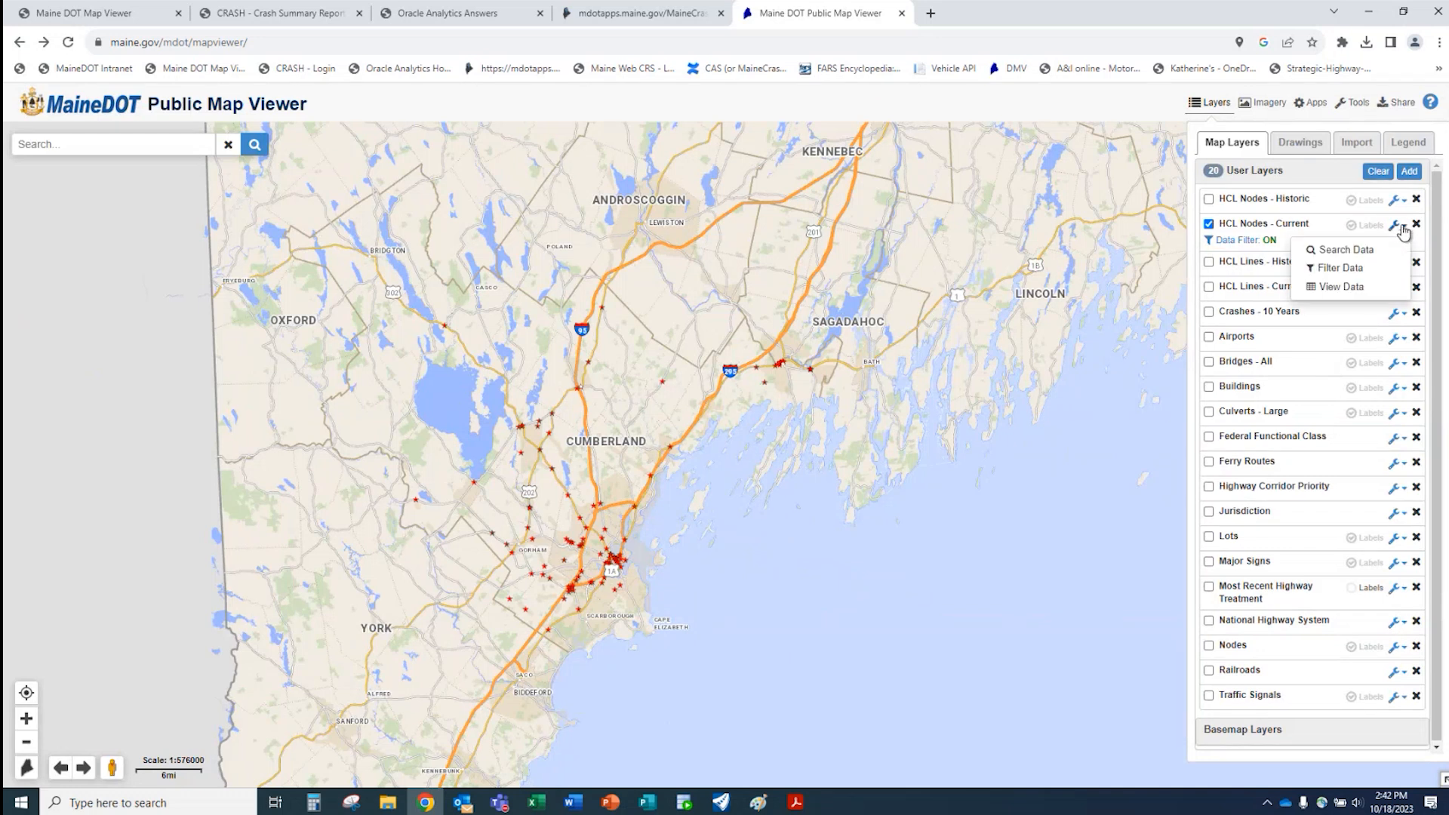
{"action": "left_click", "coordinate": [1356, 289]}
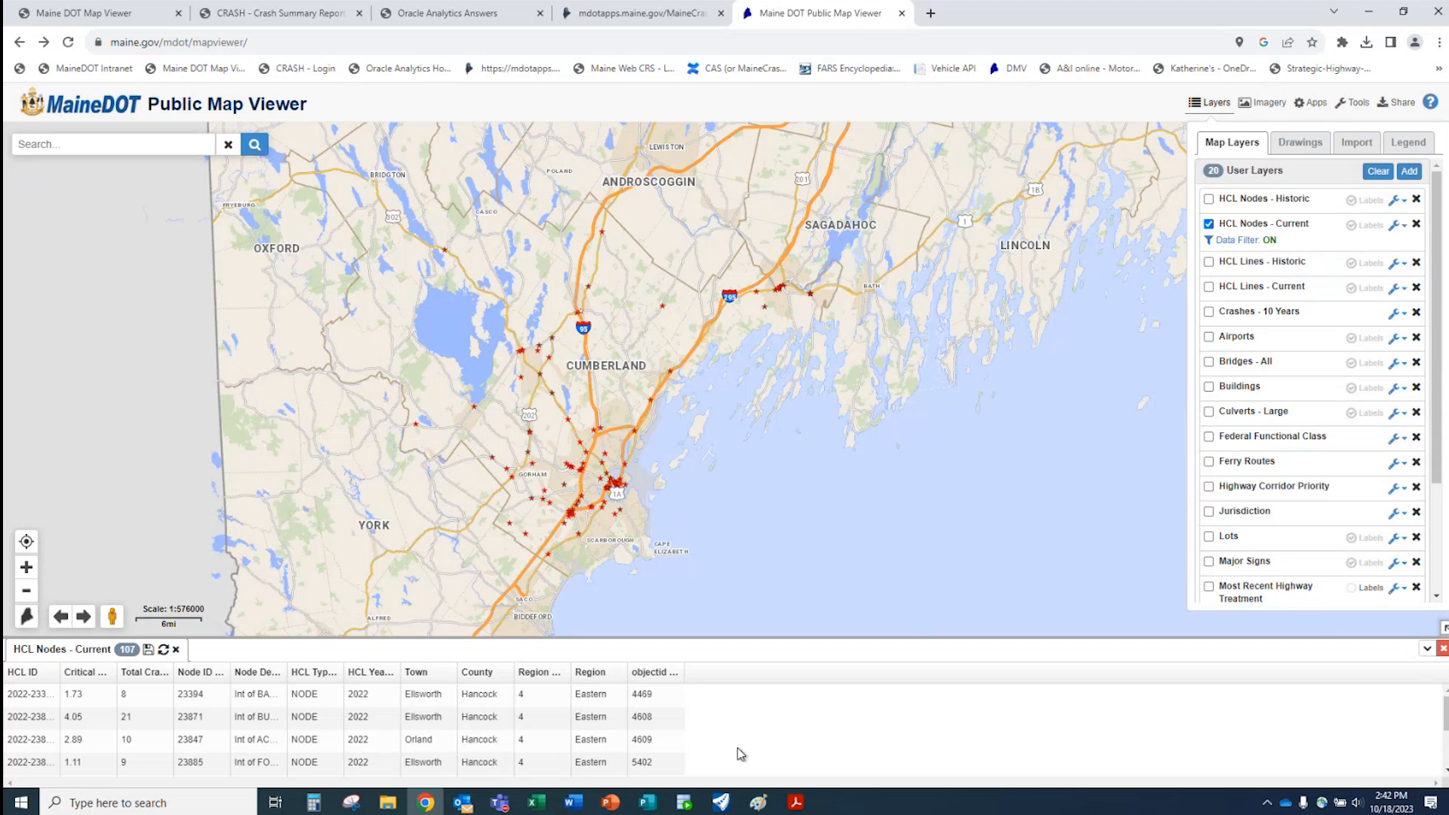
{"action": "left_click", "coordinate": [1442, 650]}
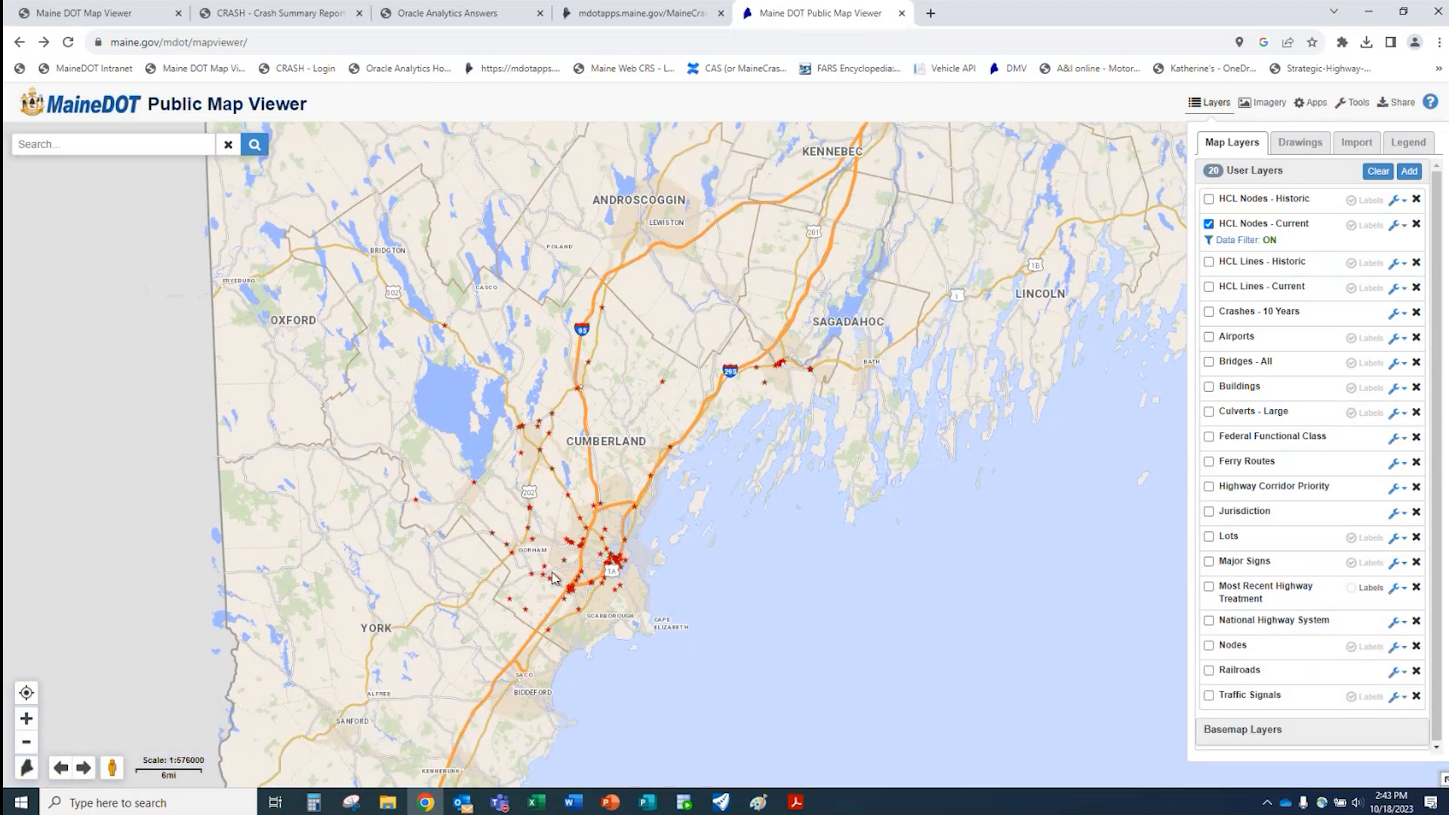
- Open the High Crash Location report for the Westbrook node at Main Street and the Kohls/Market Basket entrance
{"action": "scroll", "coordinate": [556, 579], "scroll_direction": "up", "scroll_amount": 1}
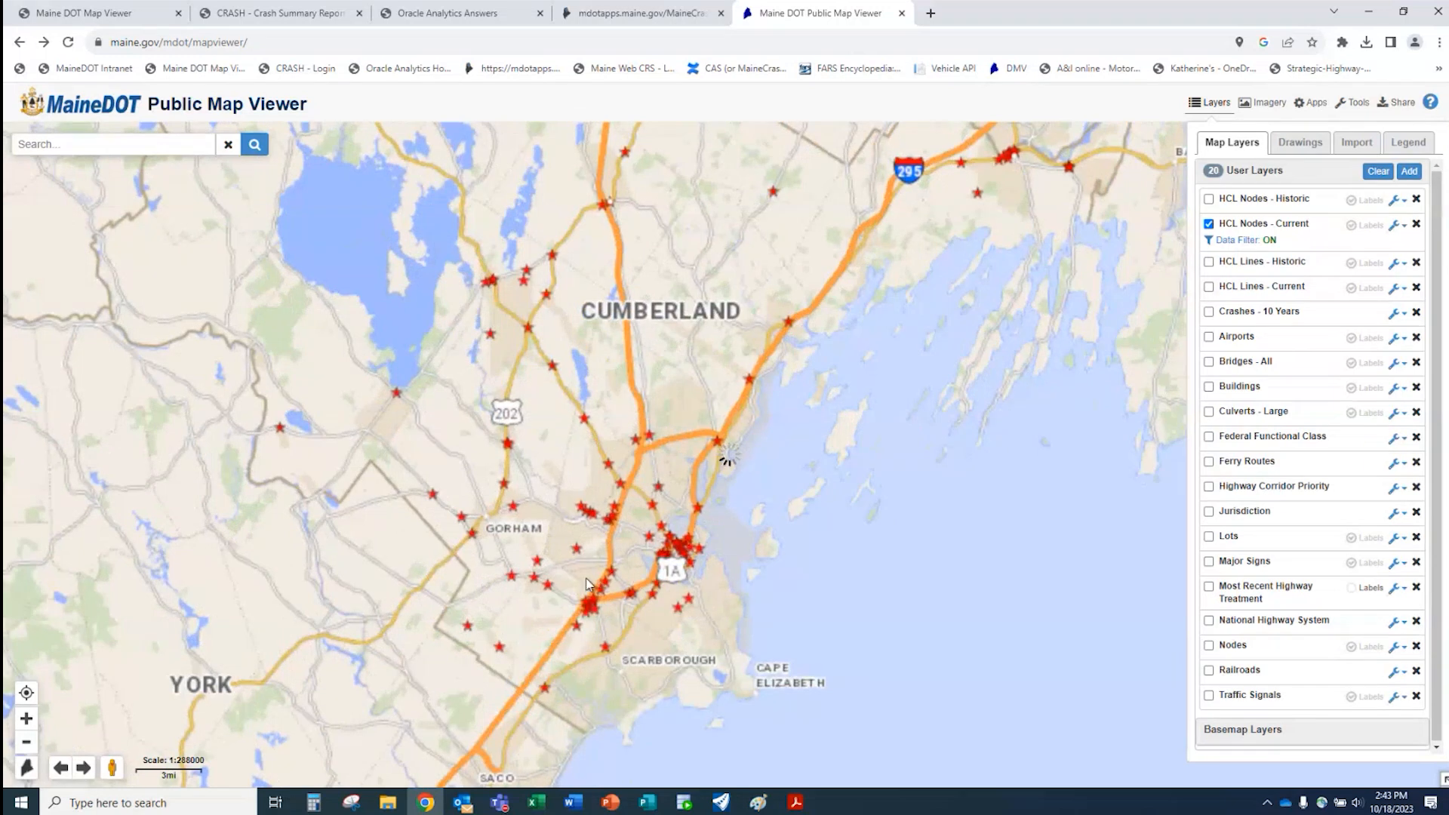
{"action": "scroll", "coordinate": [593, 578], "scroll_direction": "up", "scroll_amount": 1}
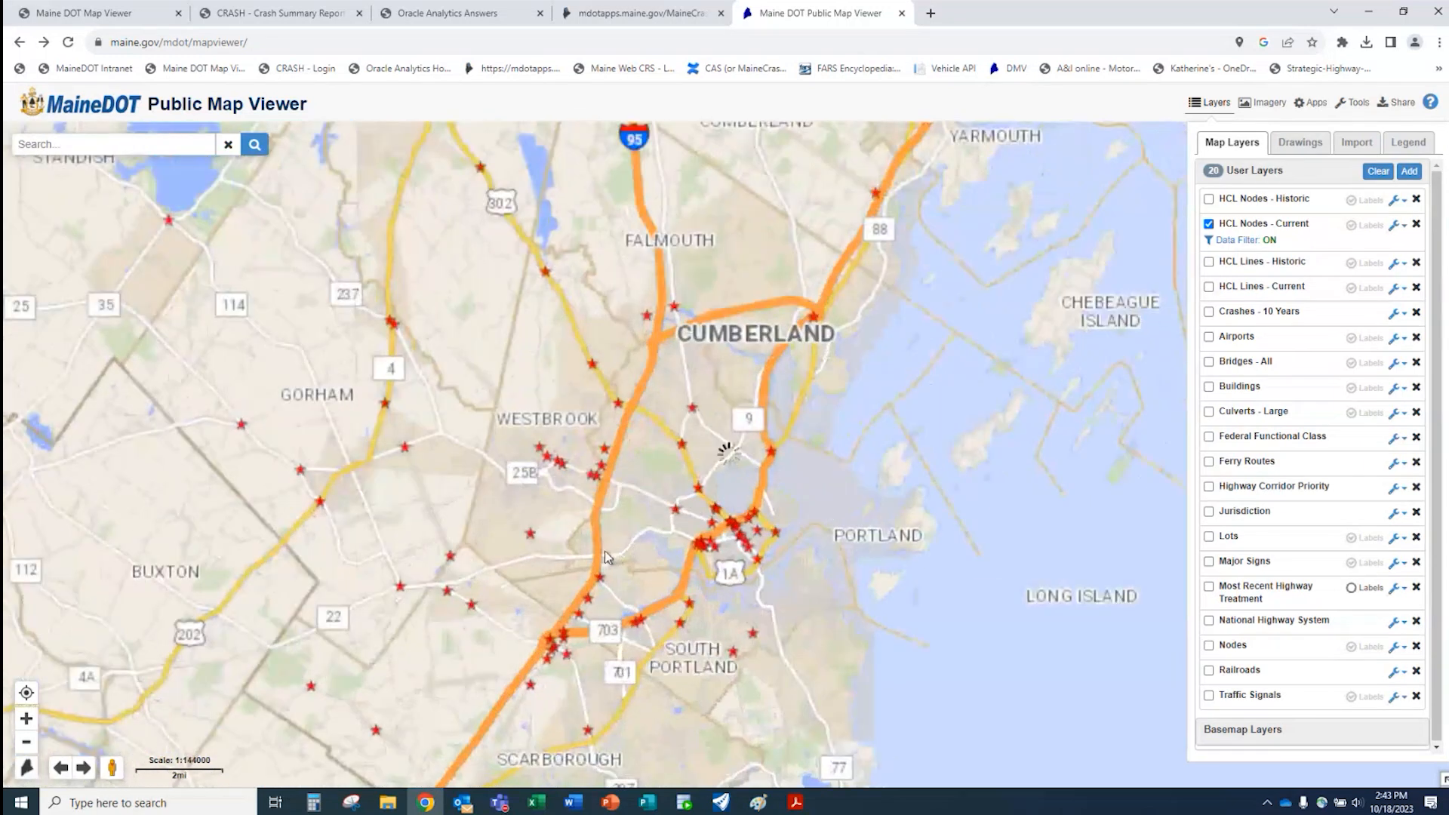
{"action": "scroll", "coordinate": [606, 557], "scroll_direction": "up", "scroll_amount": 2}
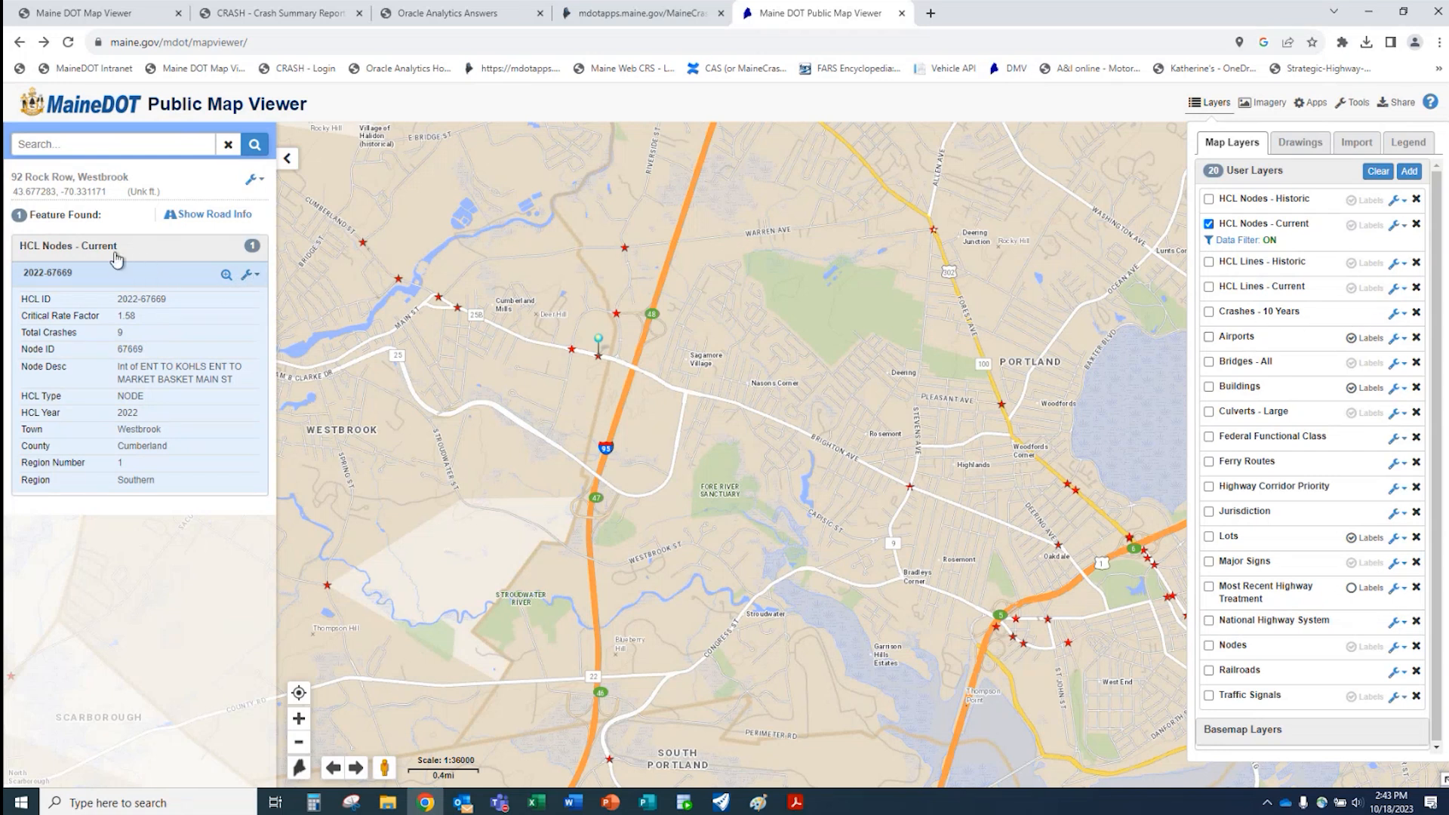
{"action": "left_click", "coordinate": [249, 277]}
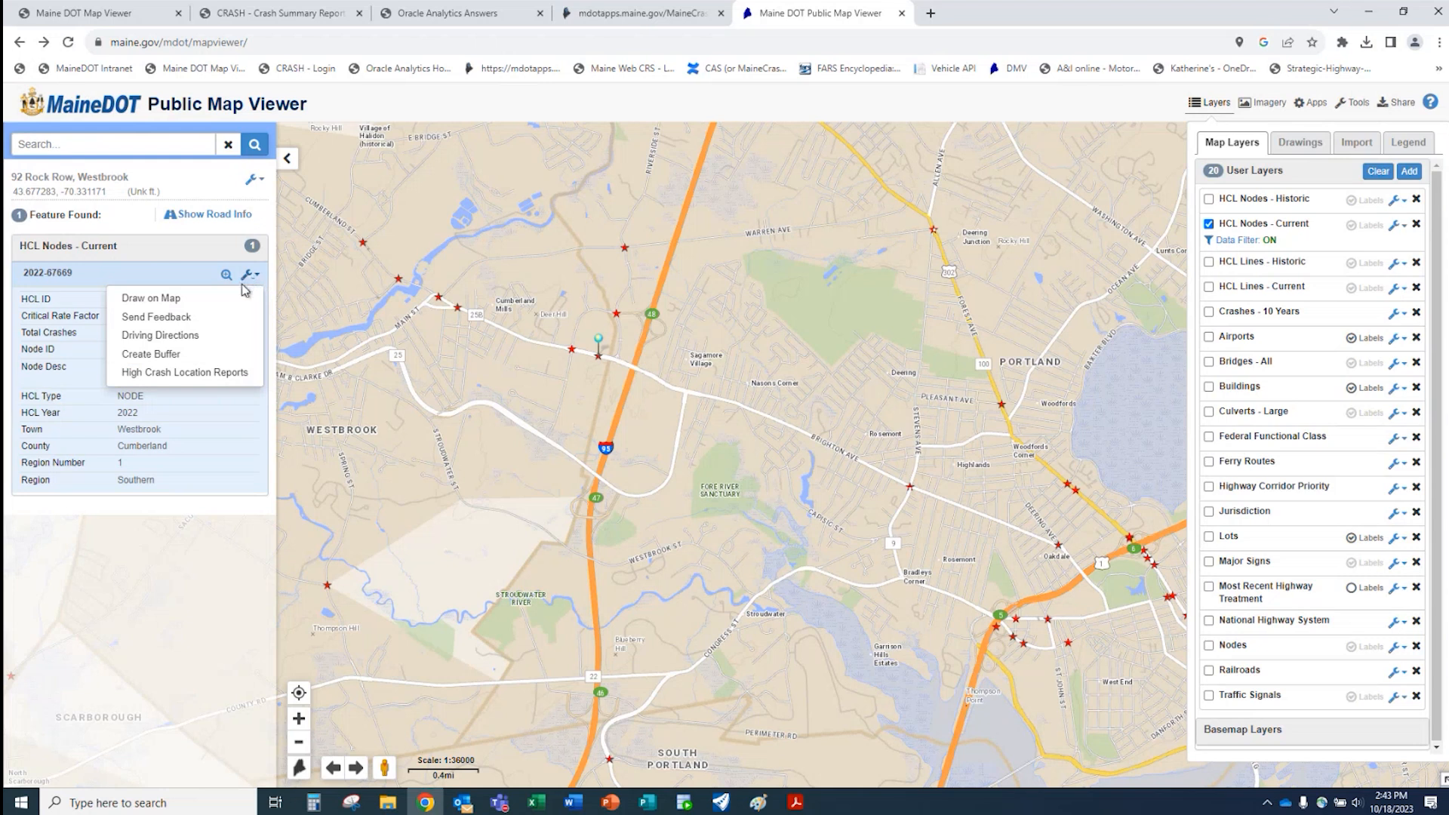
{"action": "left_click", "coordinate": [209, 374]}
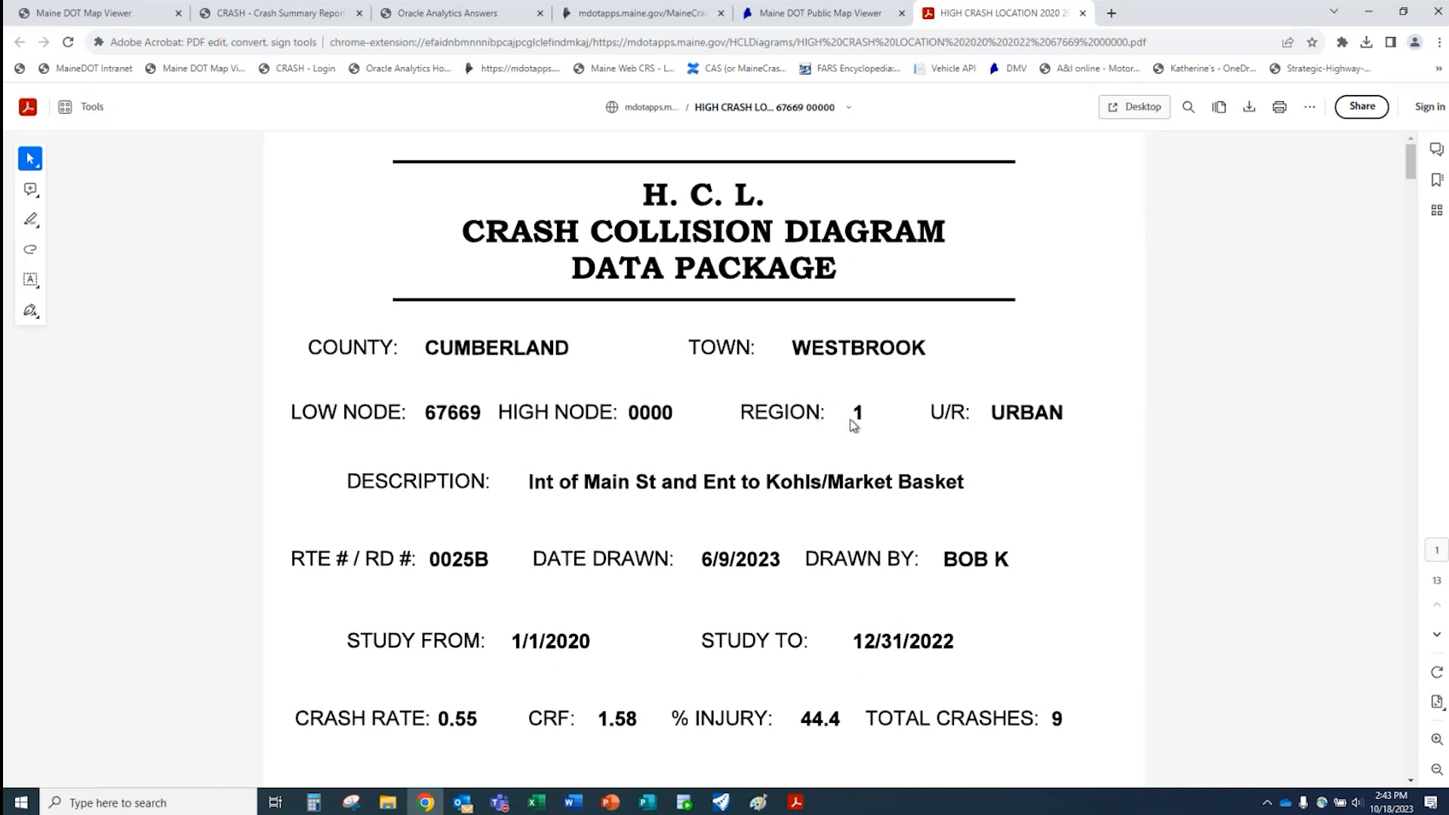
- Review the Westbrook data package's cover page, legend, collision diagram and aerial map of node 67669
{"action": "scroll", "coordinate": [862, 412], "scroll_direction": "down", "scroll_amount": 2}
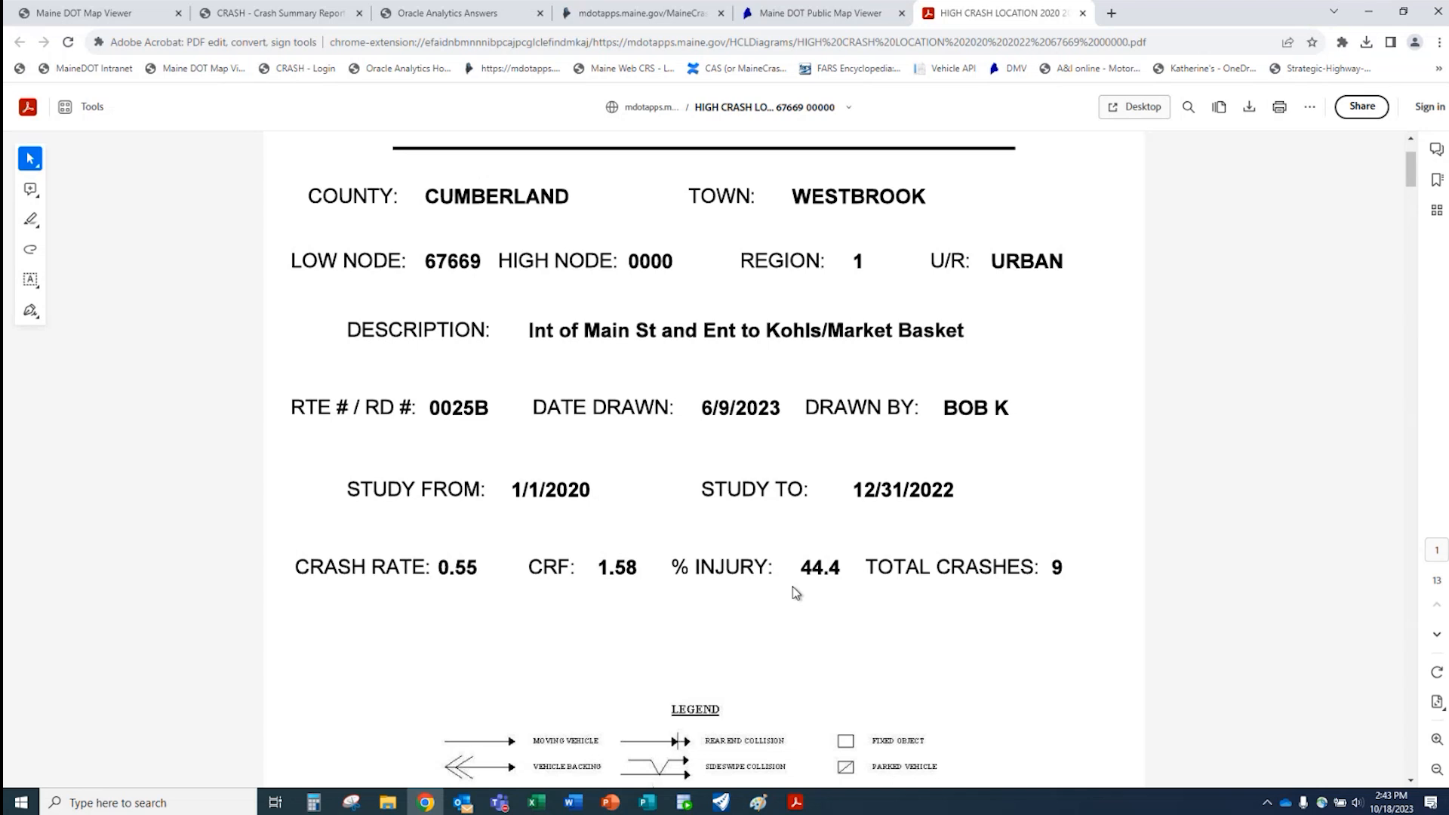
{"action": "scroll", "coordinate": [906, 580], "scroll_direction": "down", "scroll_amount": 2}
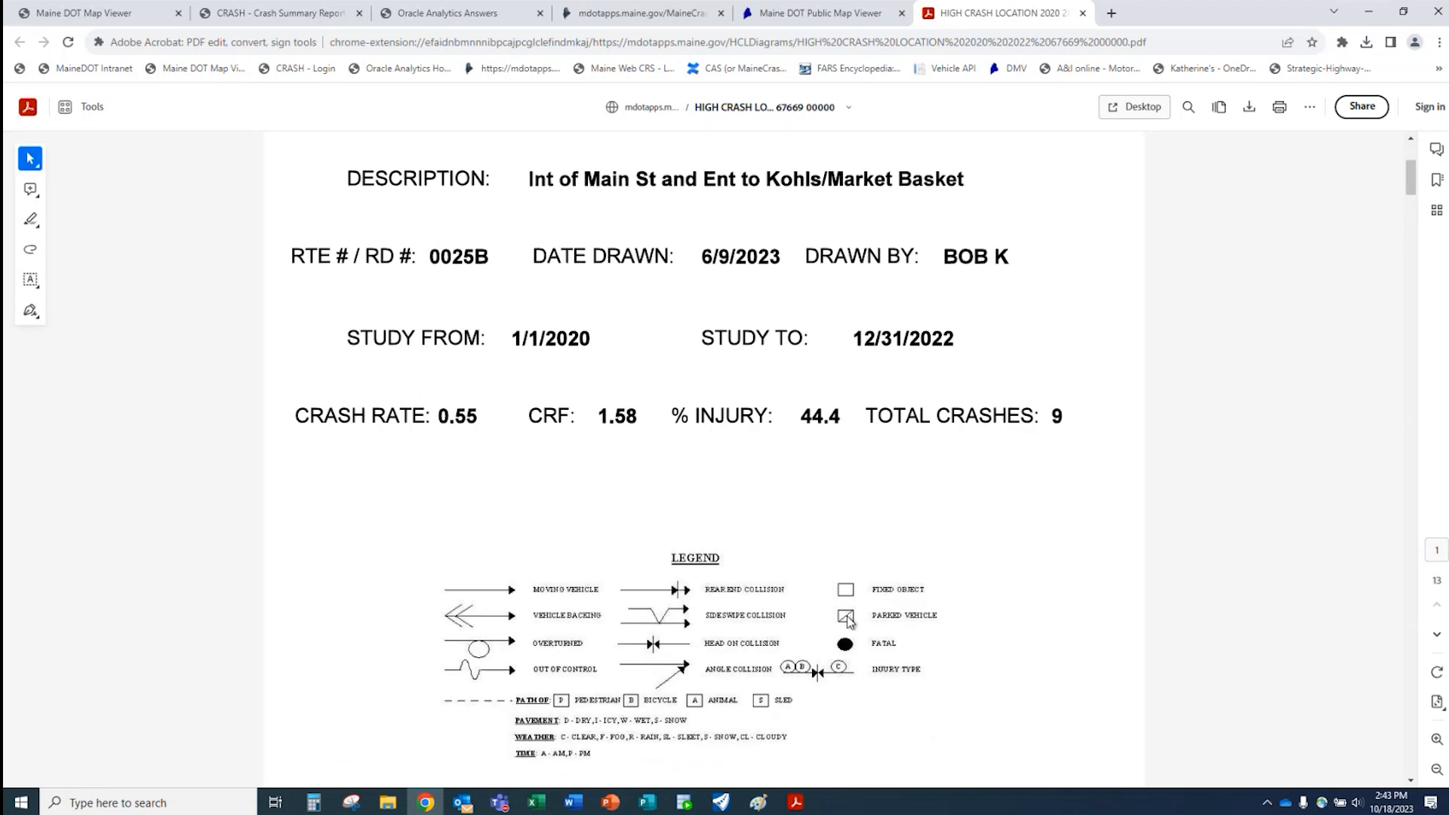
{"action": "scroll", "coordinate": [762, 667], "scroll_direction": "down", "scroll_amount": 10}
{"action": "scroll", "coordinate": [761, 663], "scroll_direction": "down", "scroll_amount": 2}
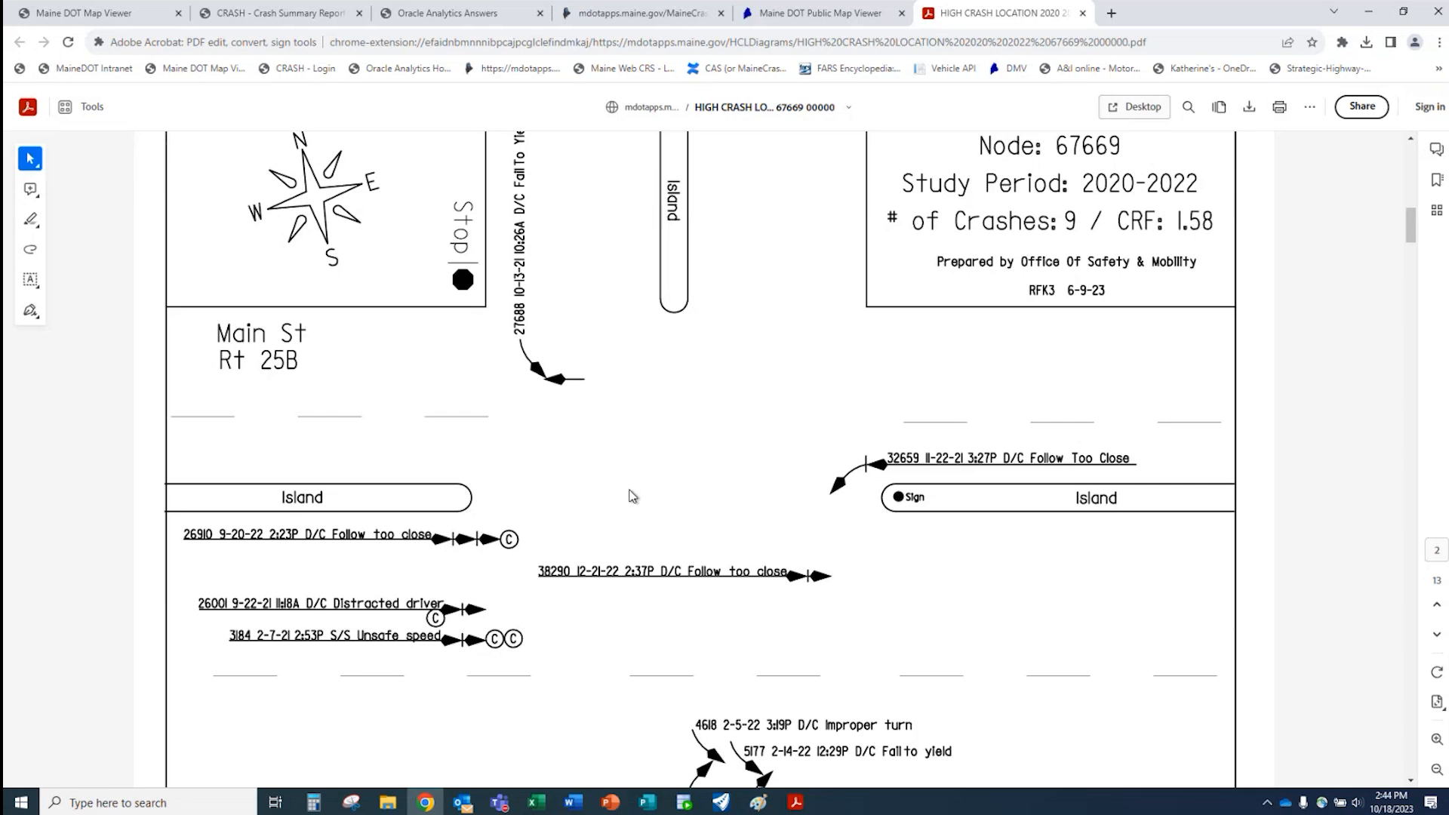
{"action": "scroll", "coordinate": [632, 495], "scroll_direction": "down", "scroll_amount": 13}
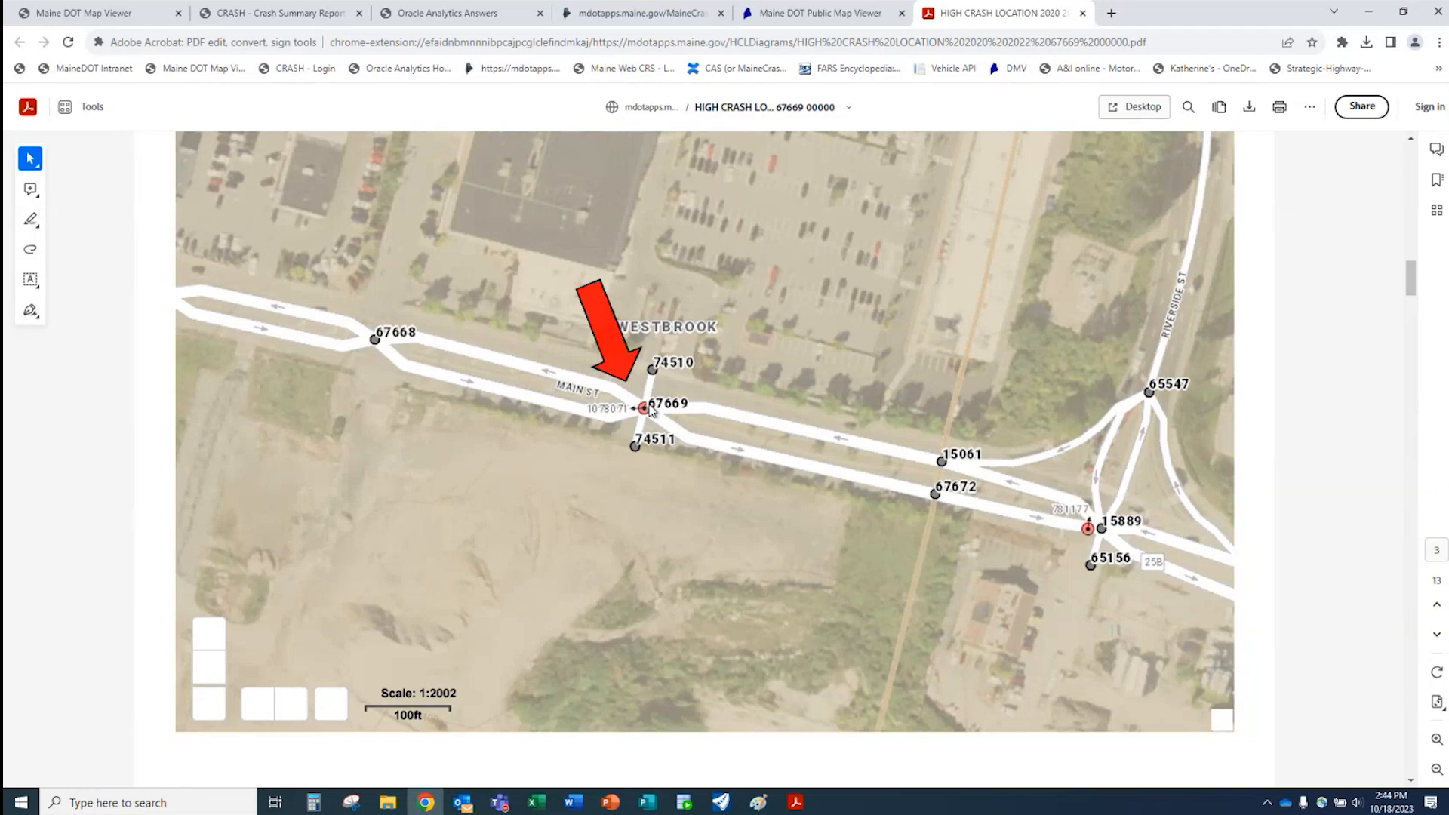
- Examine the report selections and parameters, Crash Summary I and the Crash Summary II characteristics pages of the Westbrook report
{"action": "scroll", "coordinate": [720, 608], "scroll_direction": "down", "scroll_amount": 8}
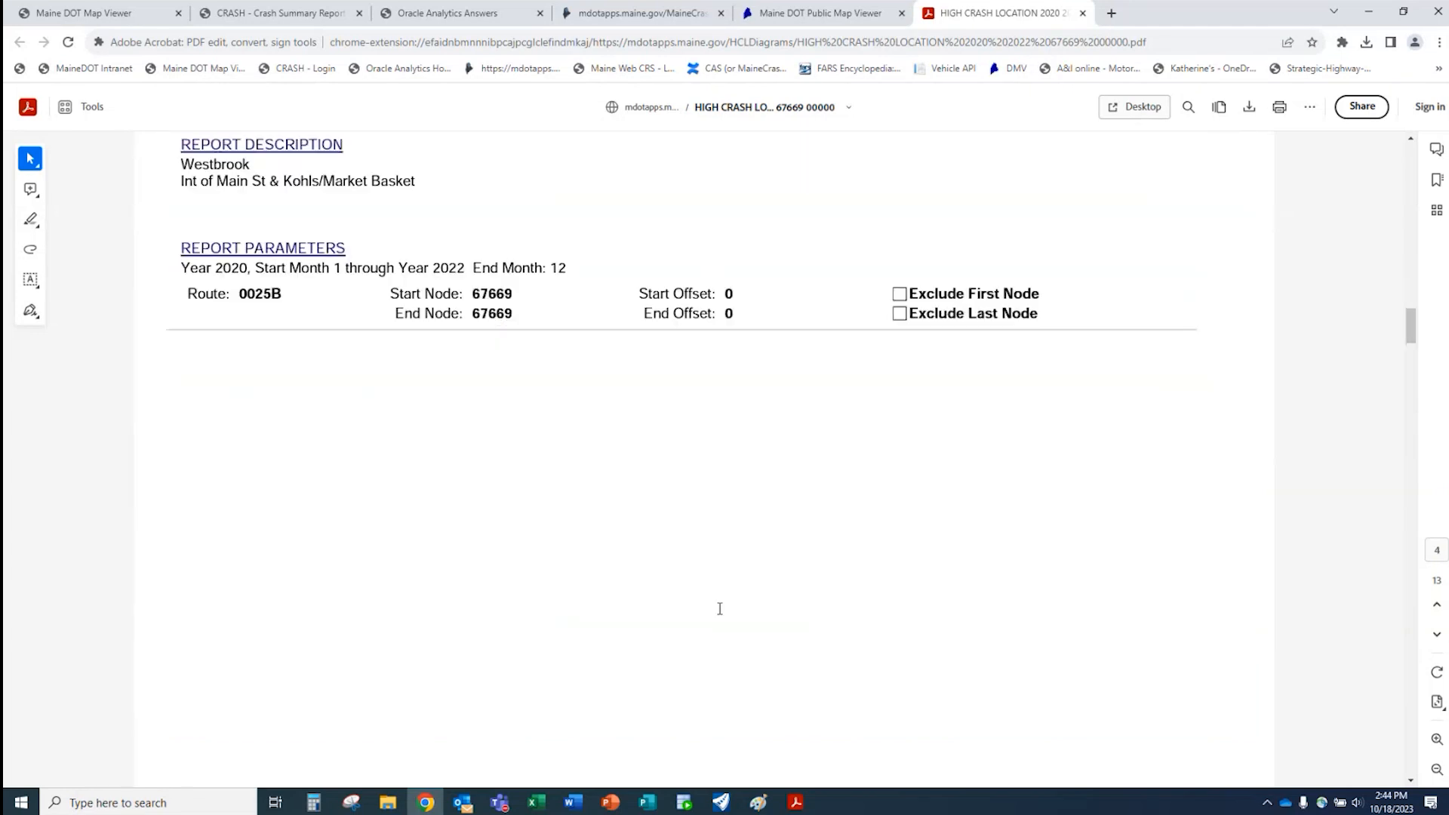
{"action": "scroll", "coordinate": [690, 546], "scroll_direction": "up", "scroll_amount": 1}
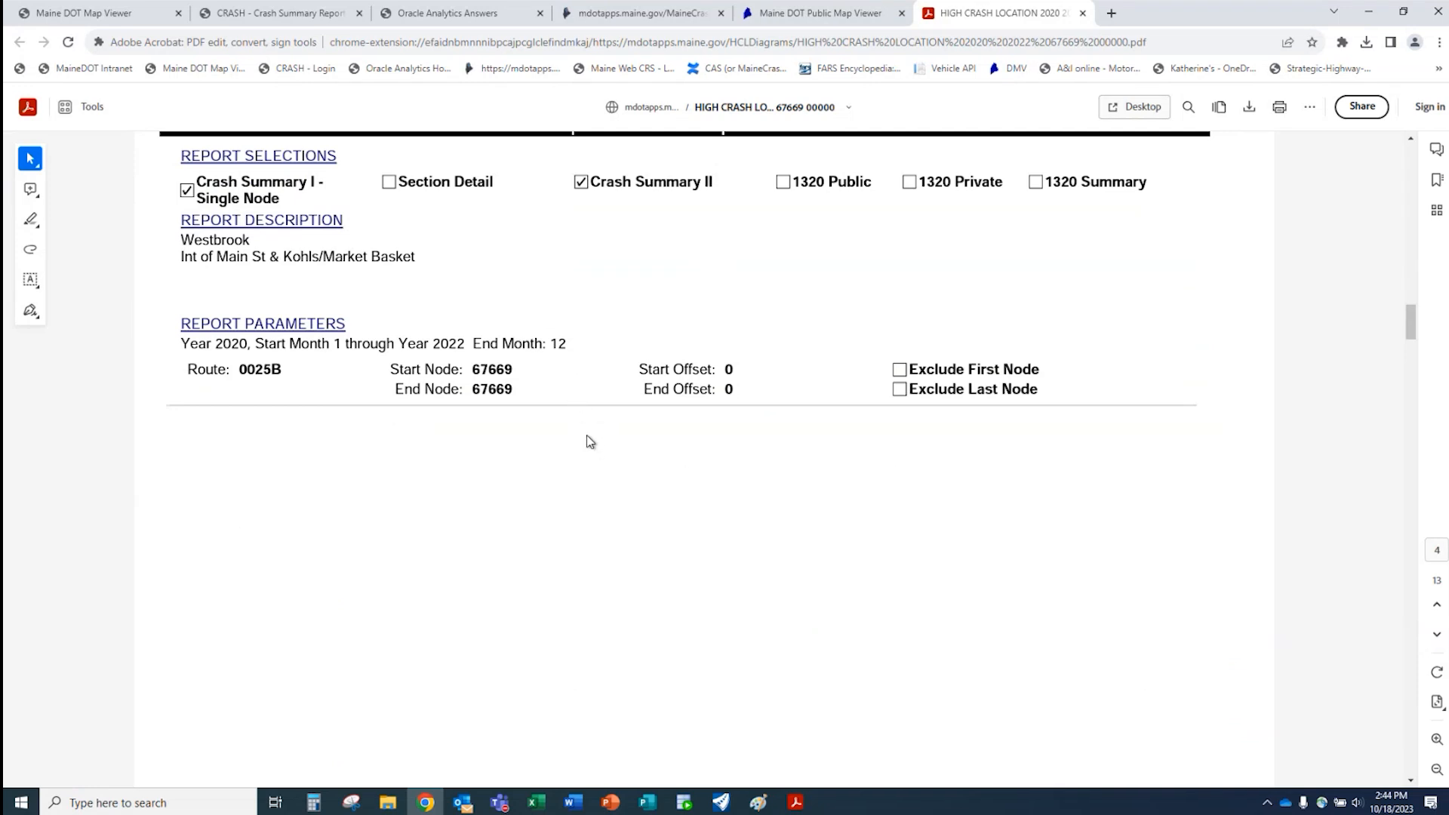
{"action": "scroll", "coordinate": [594, 414], "scroll_direction": "down", "scroll_amount": 8}
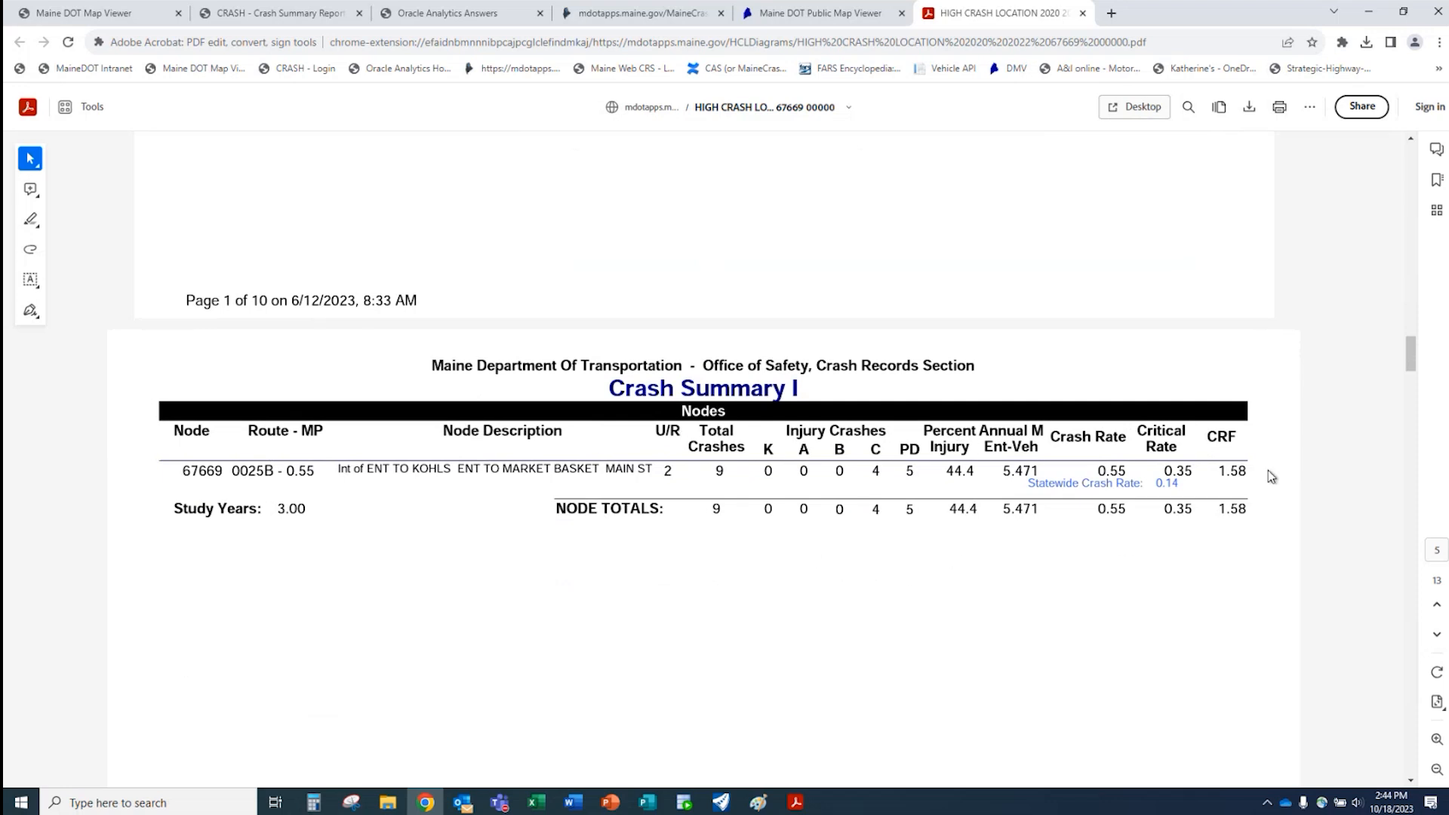
{"action": "scroll", "coordinate": [985, 551], "scroll_direction": "down", "scroll_amount": 10}
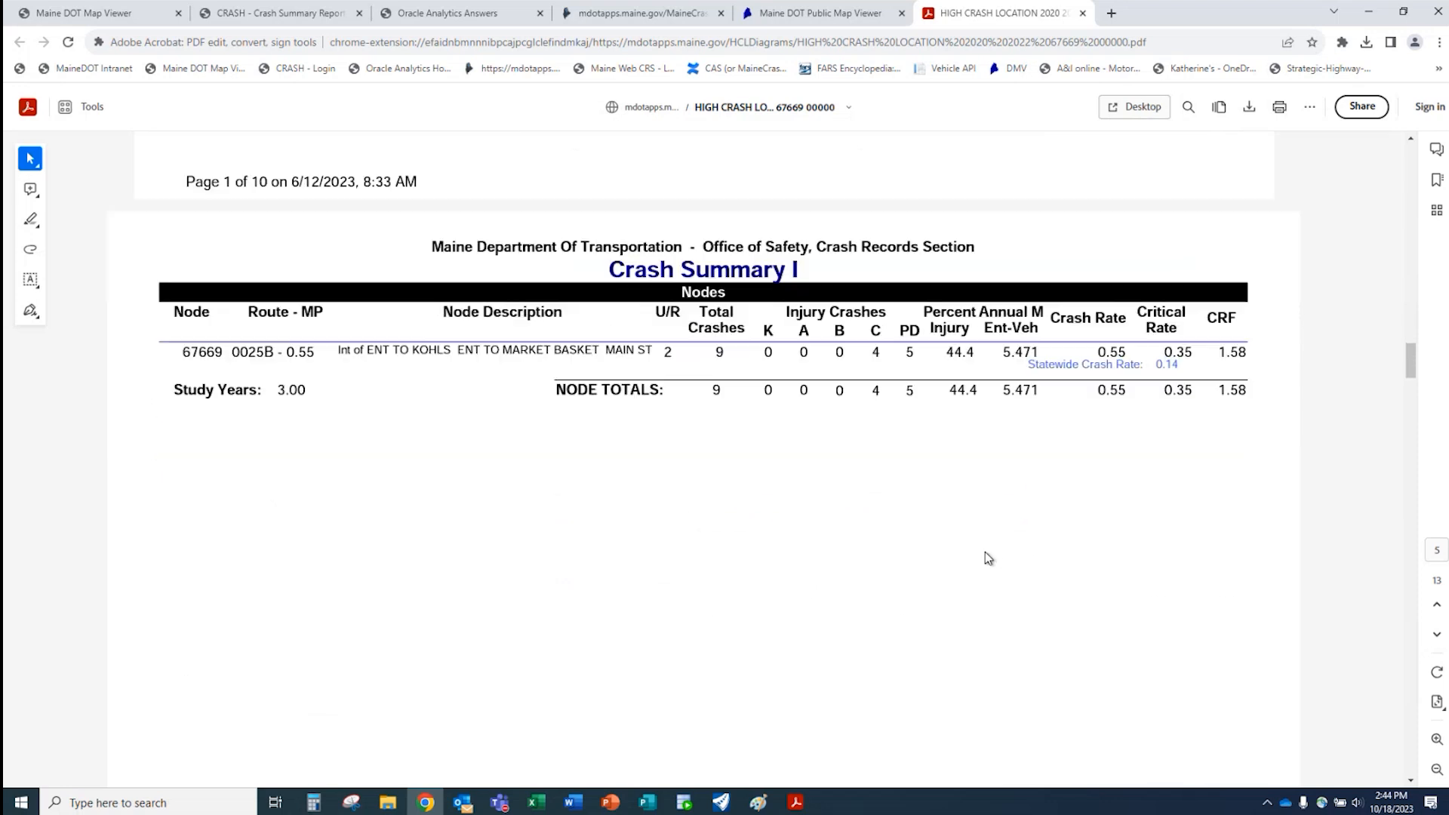
{"action": "scroll", "coordinate": [892, 600], "scroll_direction": "down", "scroll_amount": 15}
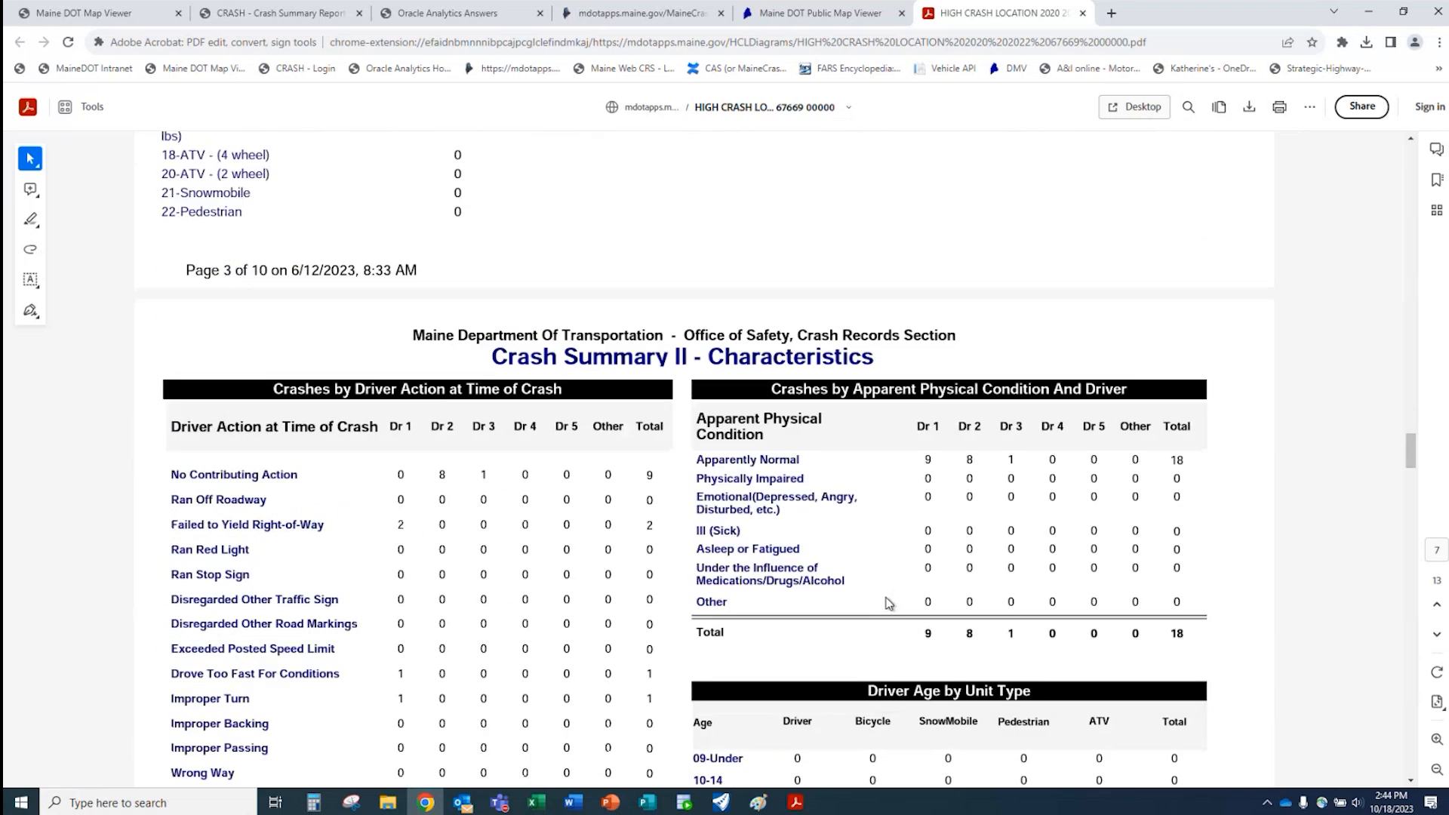
{"action": "scroll", "coordinate": [907, 606], "scroll_direction": "down", "scroll_amount": 15}
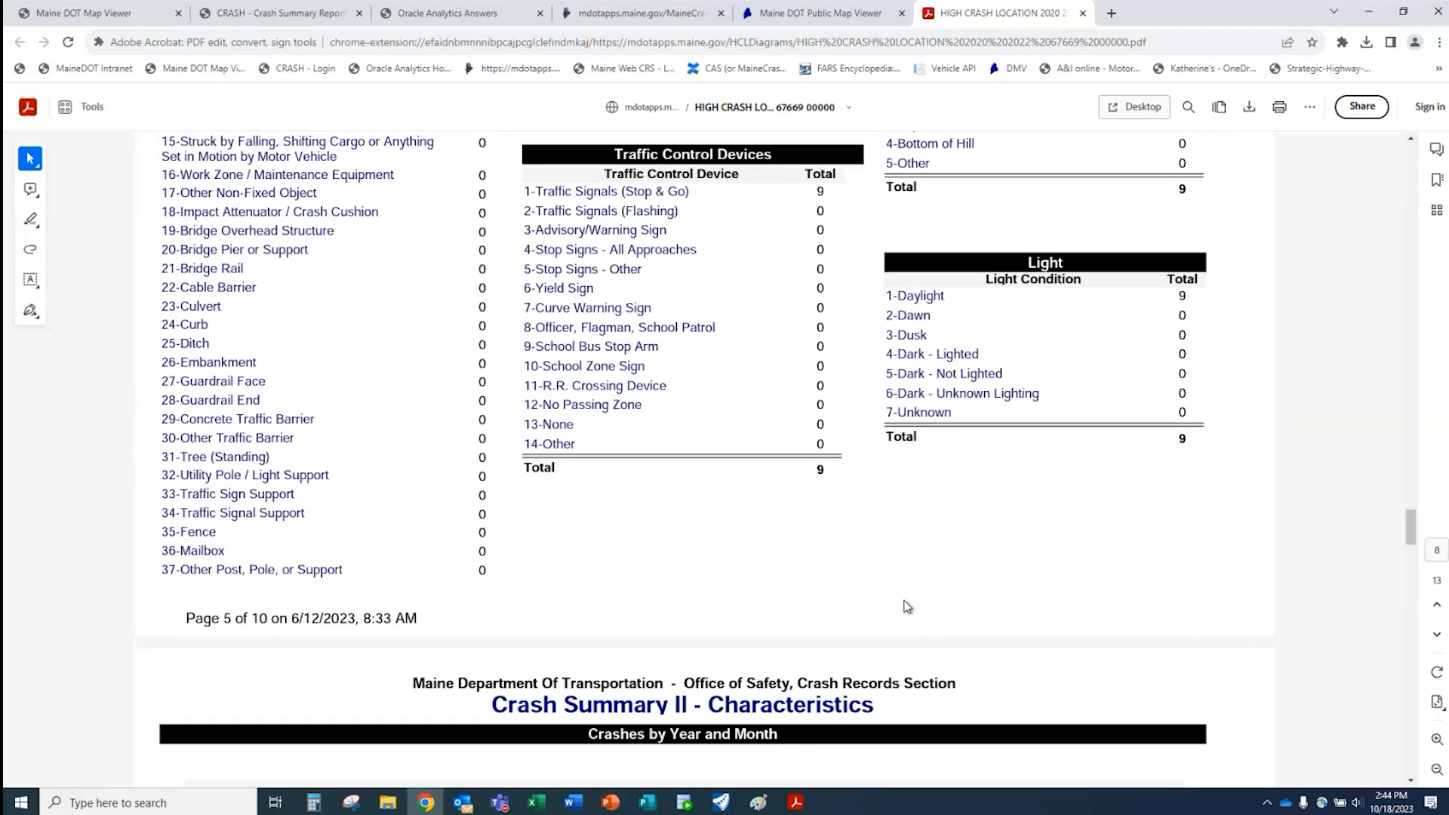
{"action": "scroll", "coordinate": [906, 606], "scroll_direction": "down", "scroll_amount": 15}
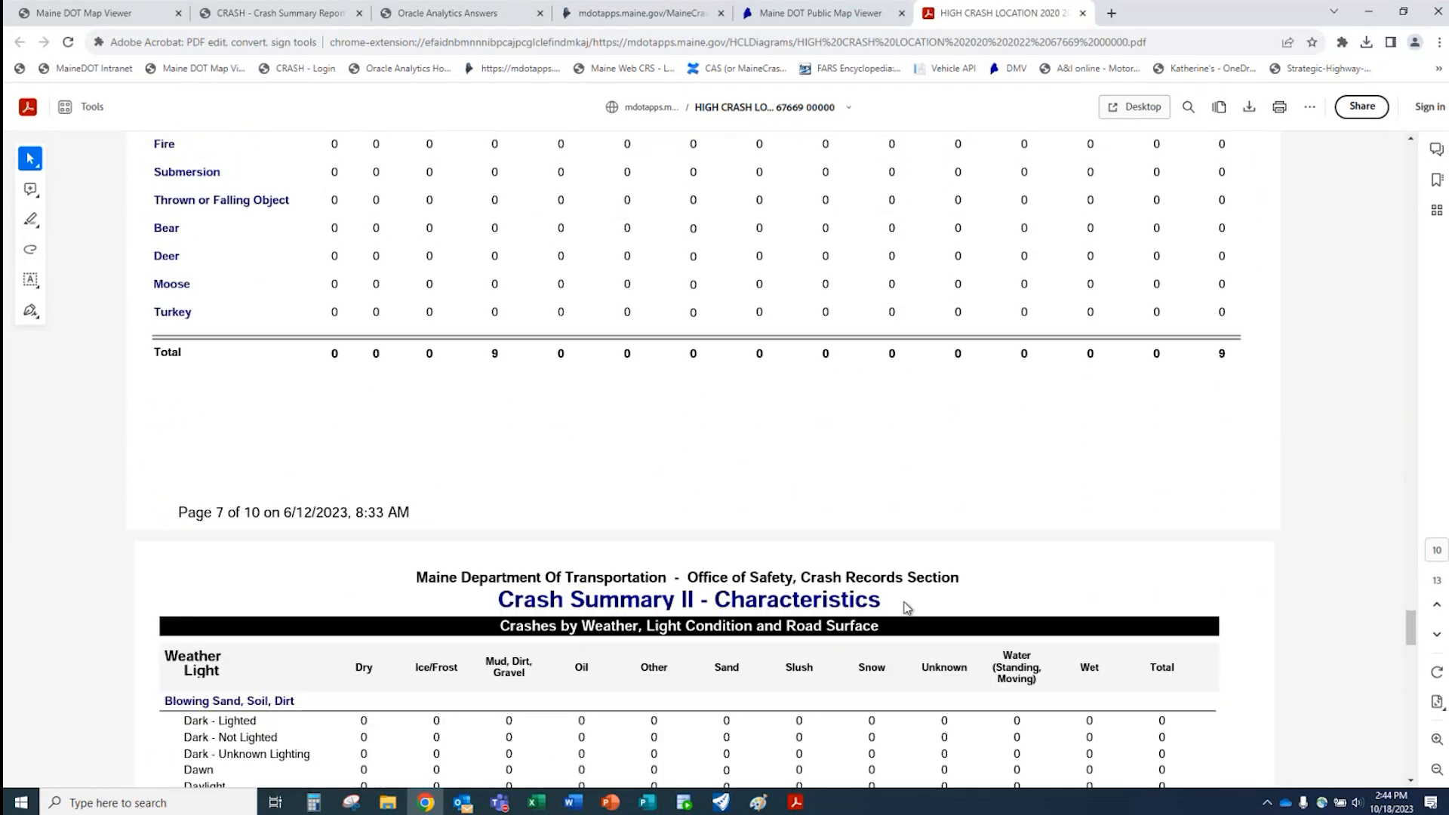
{"action": "scroll", "coordinate": [906, 609], "scroll_direction": "down", "scroll_amount": 10}
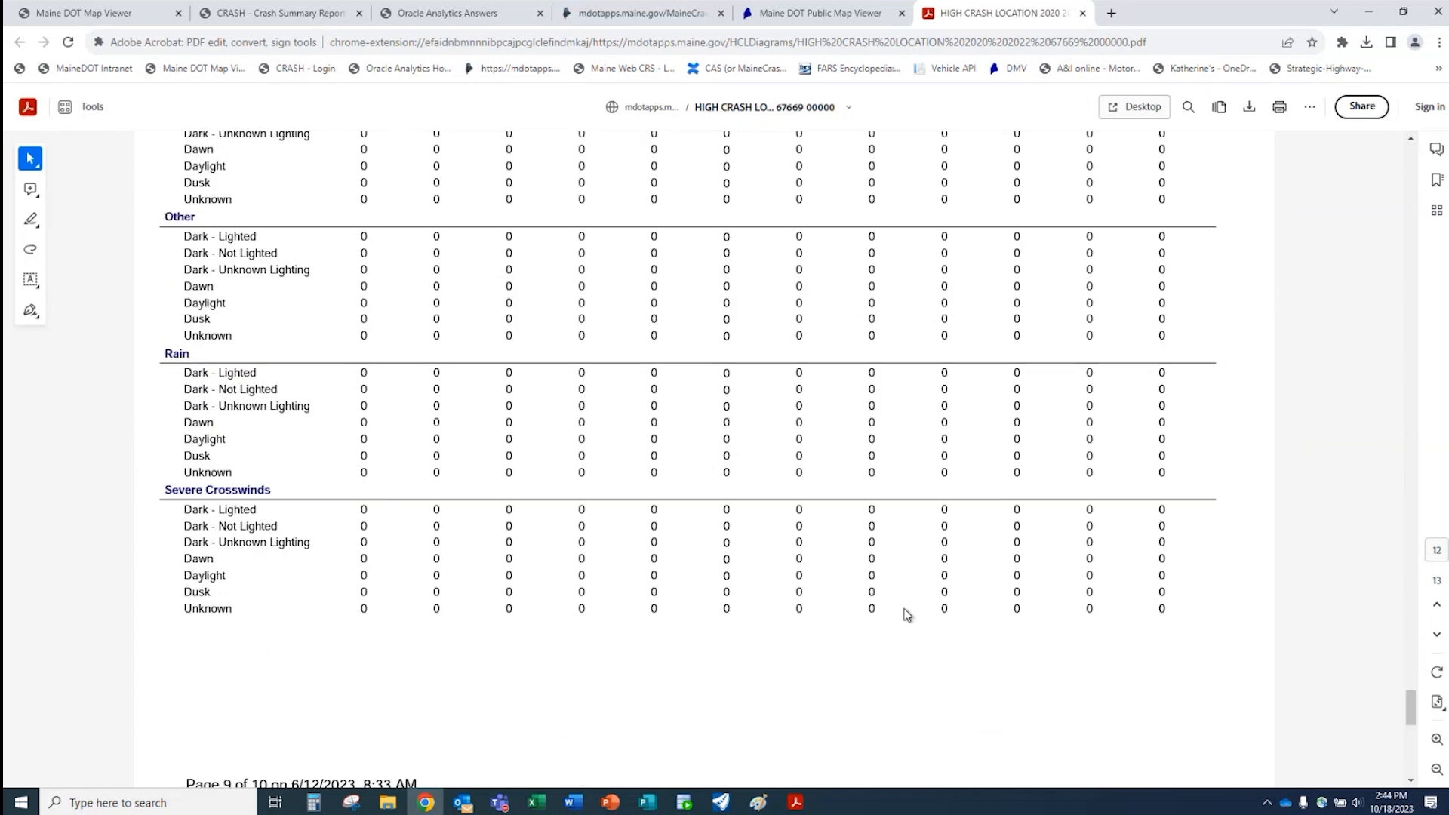
- Go back through the Westbrook report to its cover page and close the report
{"action": "scroll", "coordinate": [908, 615], "scroll_direction": "up", "scroll_amount": 1}
{"action": "scroll", "coordinate": [908, 615], "scroll_direction": "up", "scroll_amount": 15}
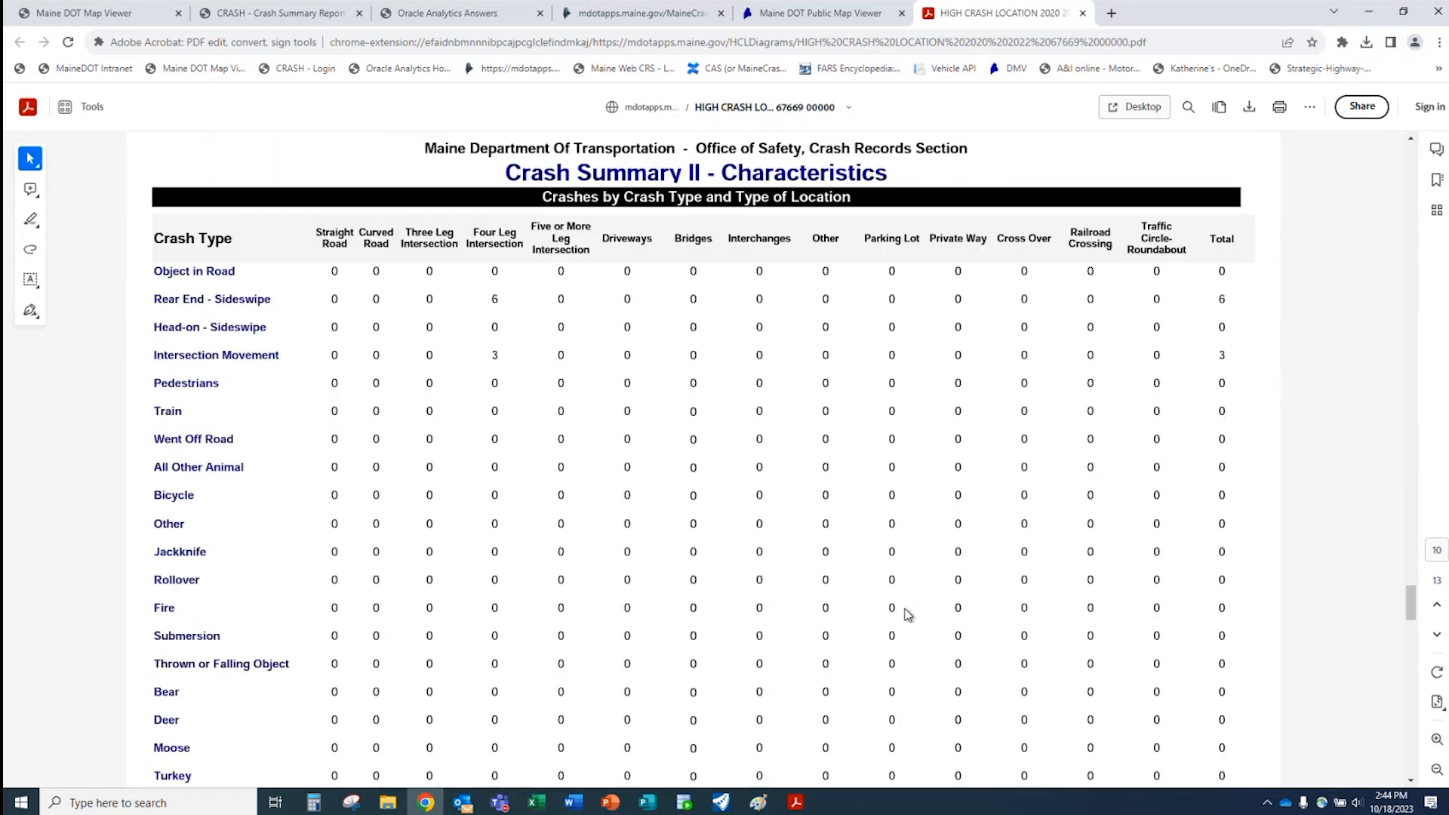
{"action": "scroll", "coordinate": [873, 630], "scroll_direction": "up", "scroll_amount": 10}
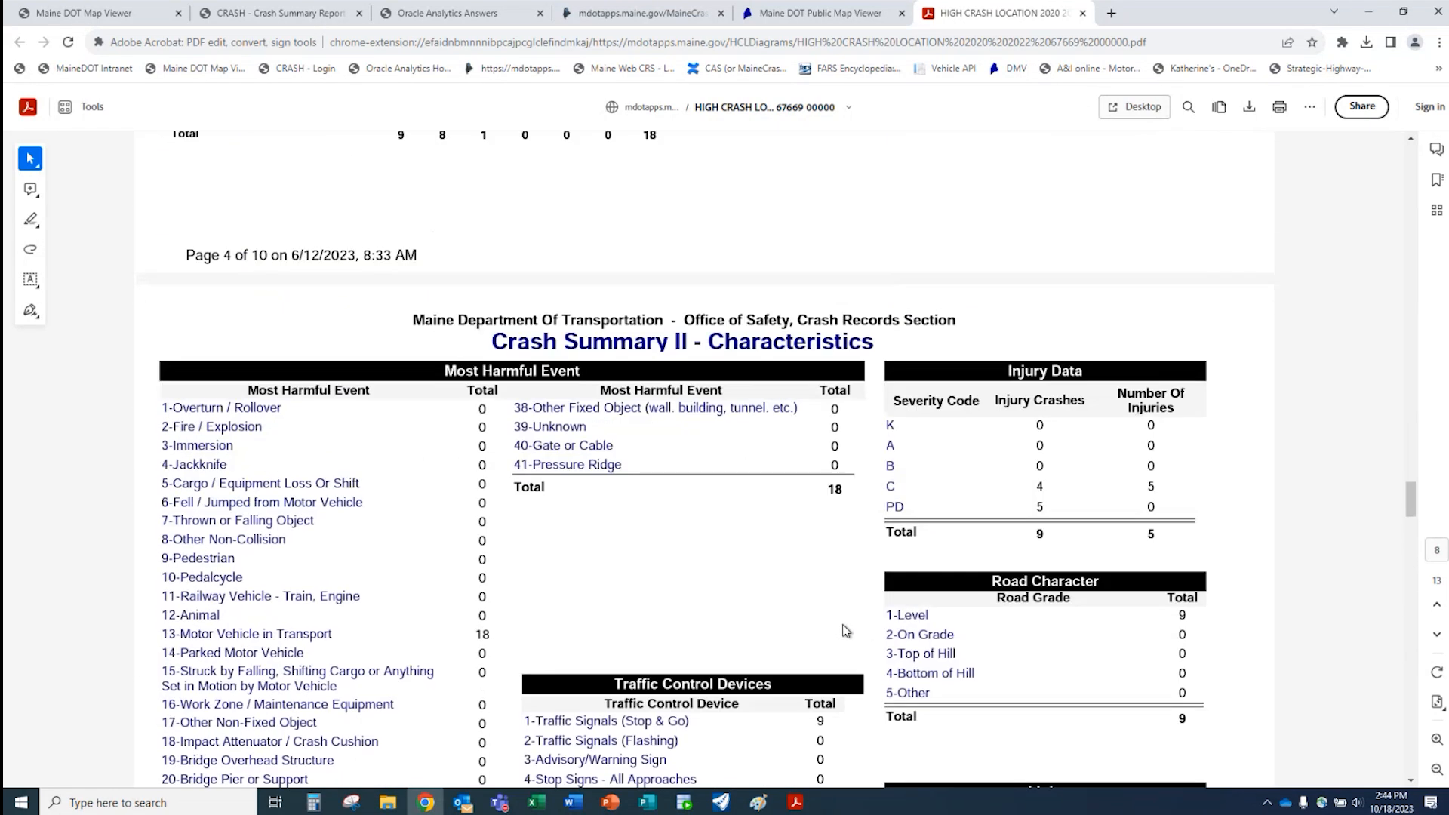
{"action": "scroll", "coordinate": [996, 451], "scroll_direction": "up", "scroll_amount": 15}
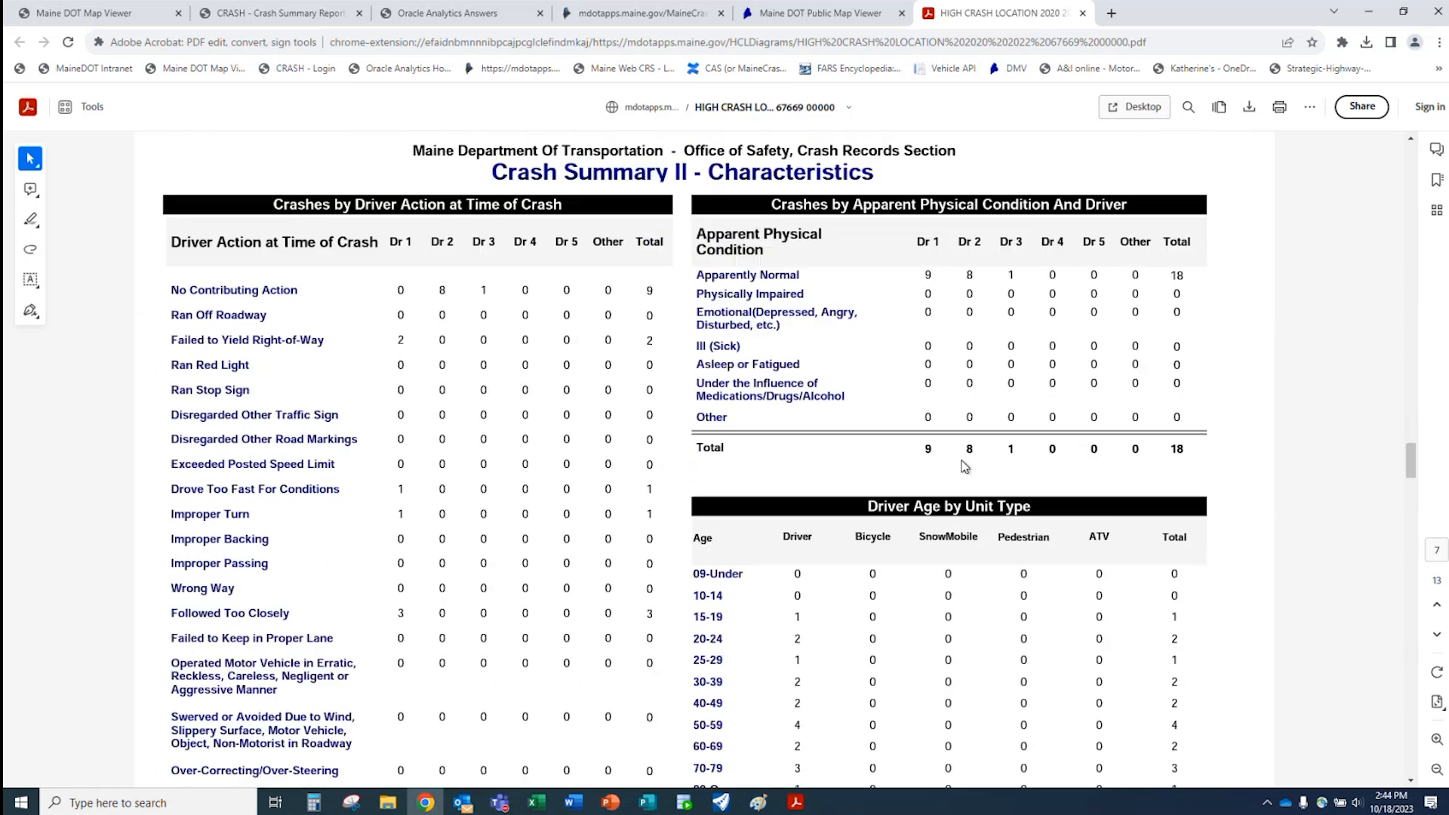
{"action": "scroll", "coordinate": [983, 455], "scroll_direction": "up", "scroll_amount": 20}
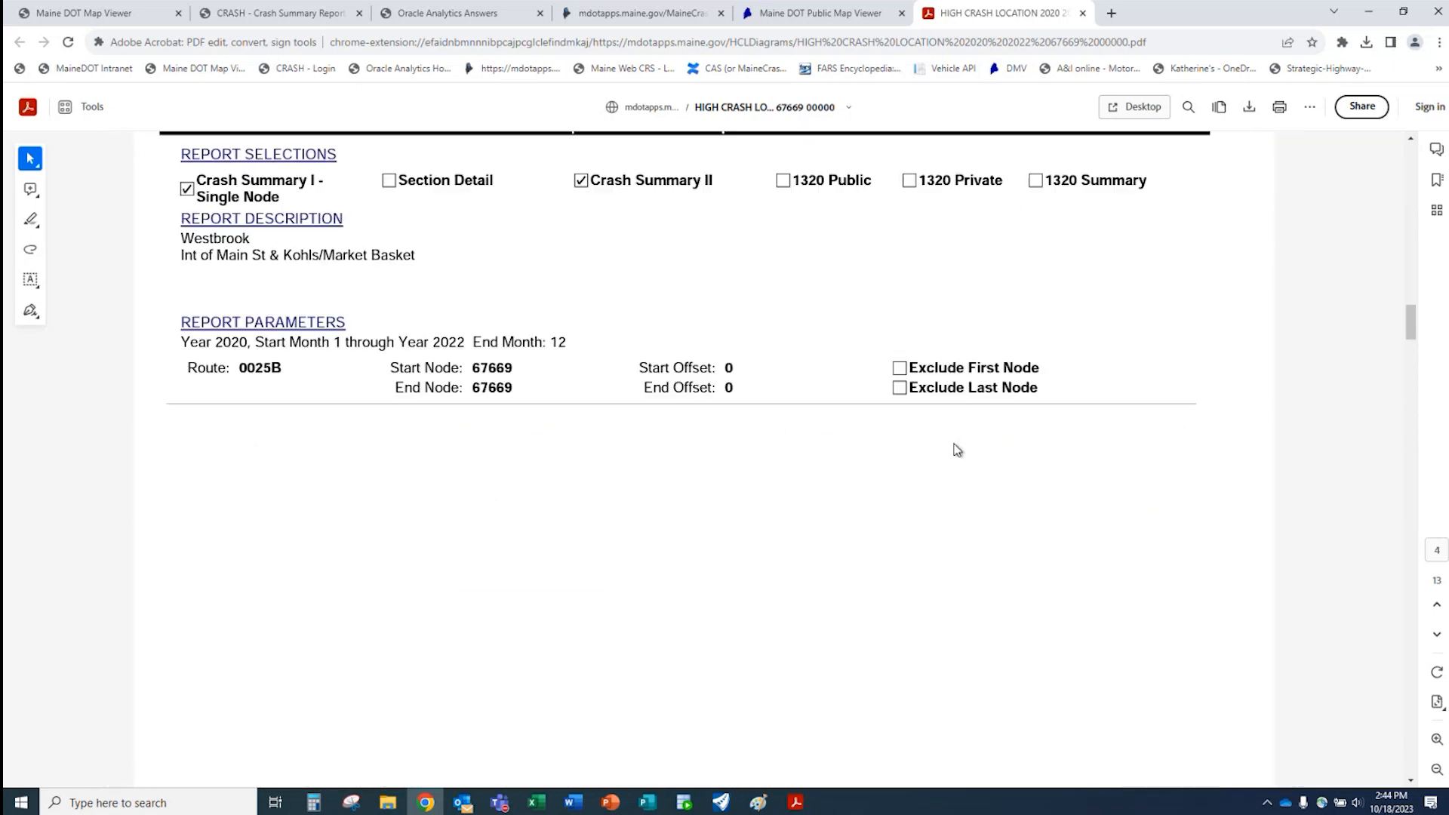
{"action": "scroll", "coordinate": [813, 481], "scroll_direction": "up", "scroll_amount": 8}
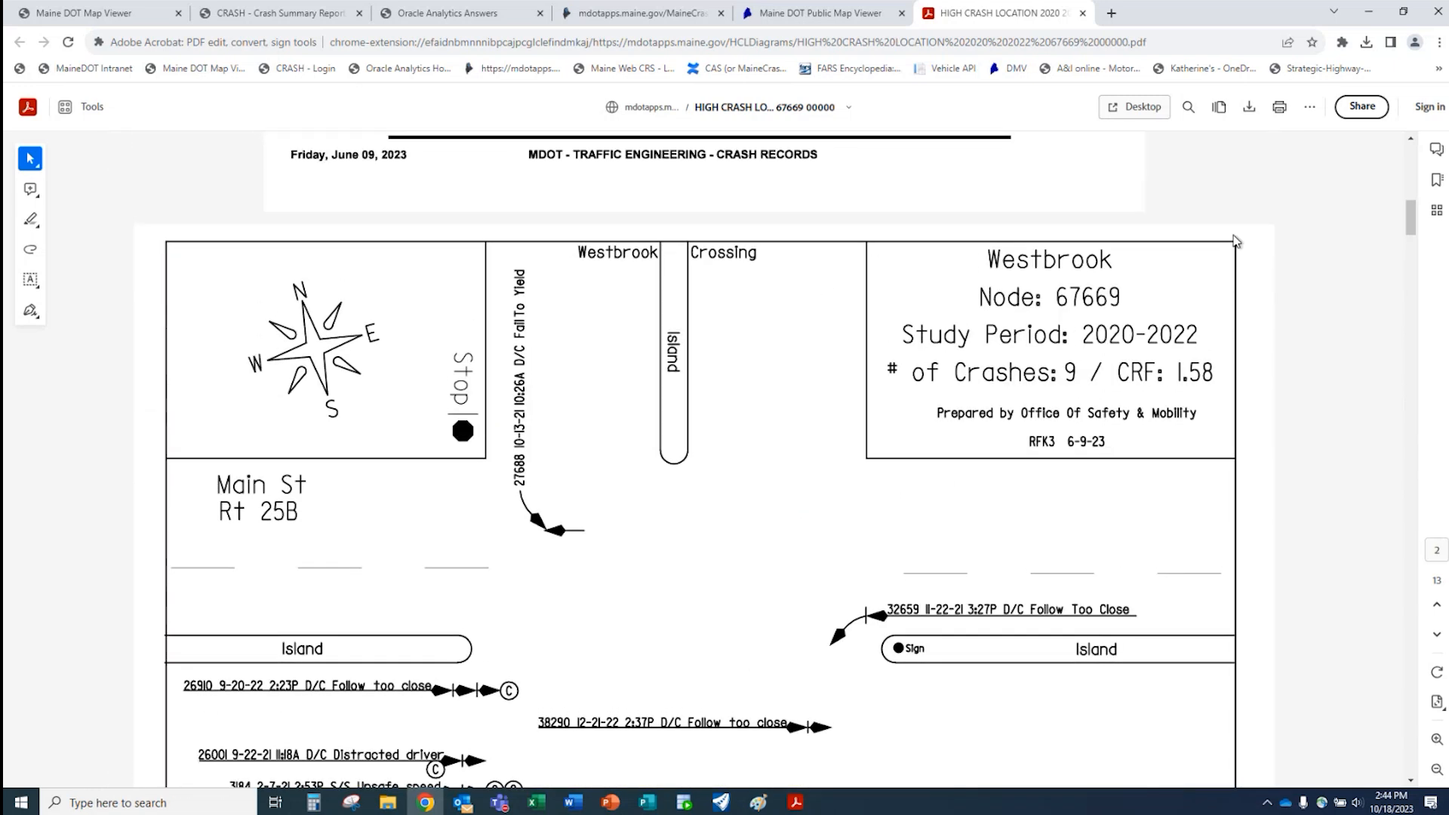
{"action": "left_click_drag", "start_coordinate": [1407, 216], "coordinate": [1230, 158]}
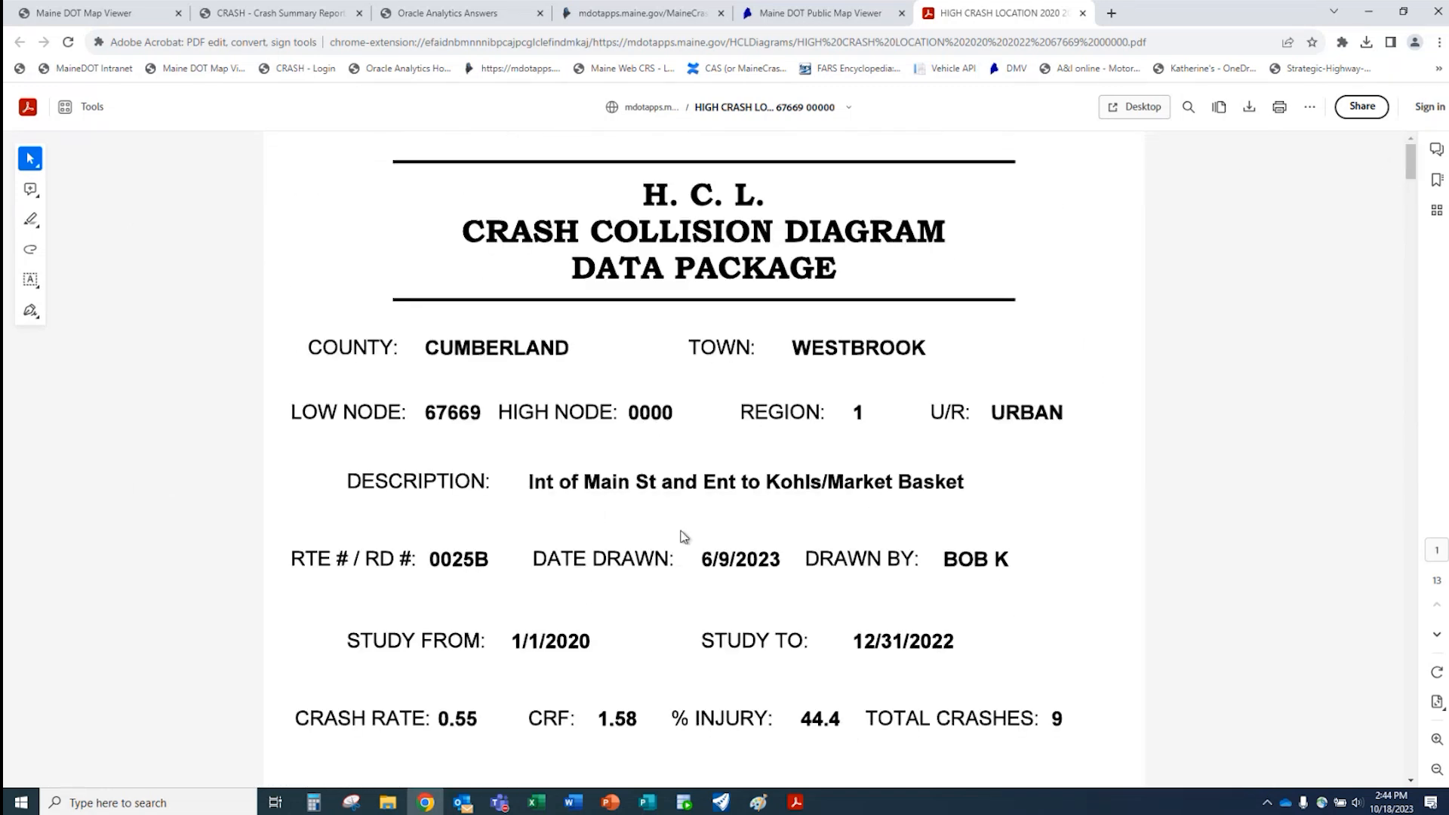
{"action": "left_click", "coordinate": [1083, 14]}
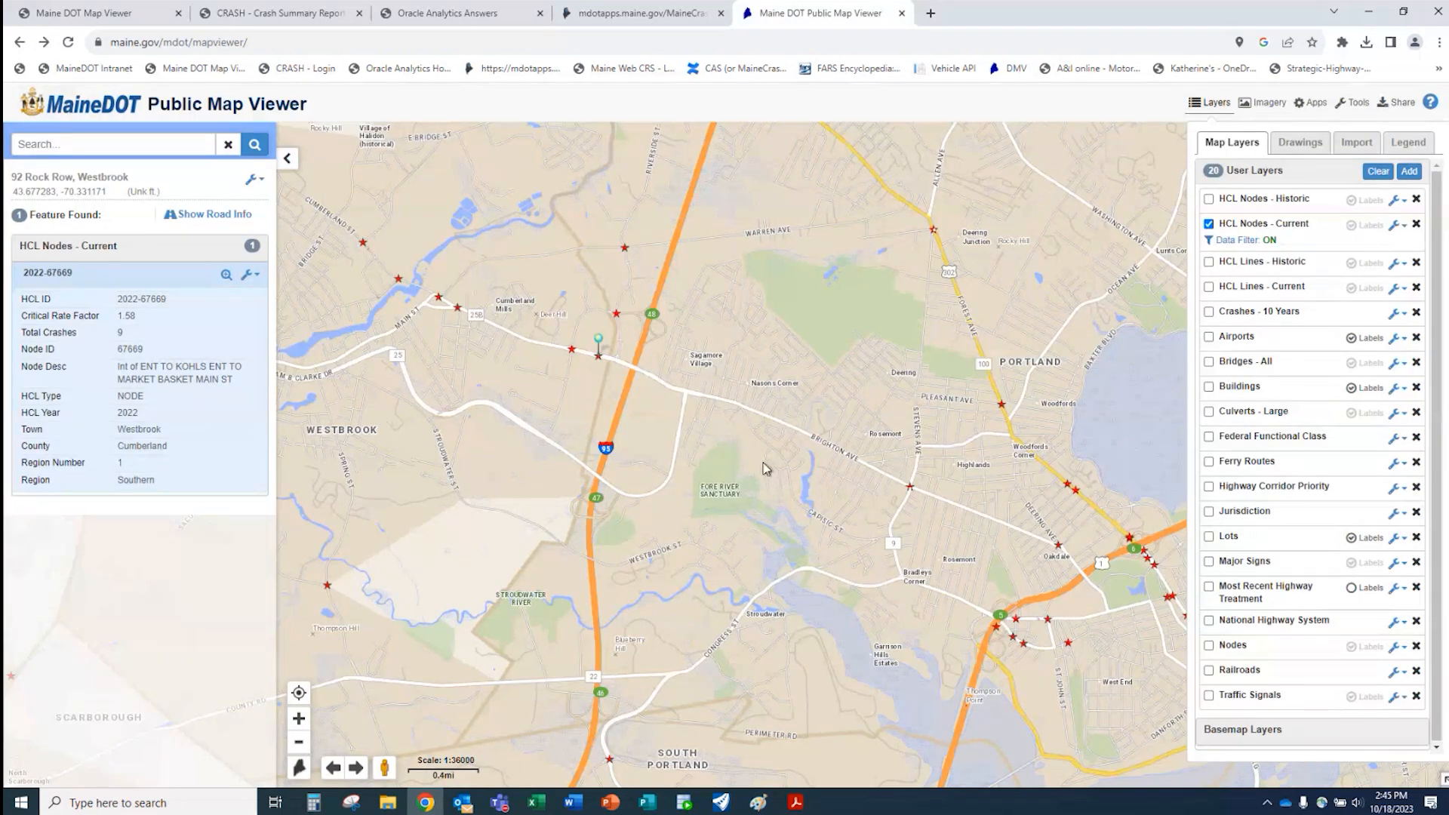
- Remove all filters from the HCL Nodes - Current layer and clear the selected Westbrook node's details
{"action": "left_click", "coordinate": [1396, 225]}
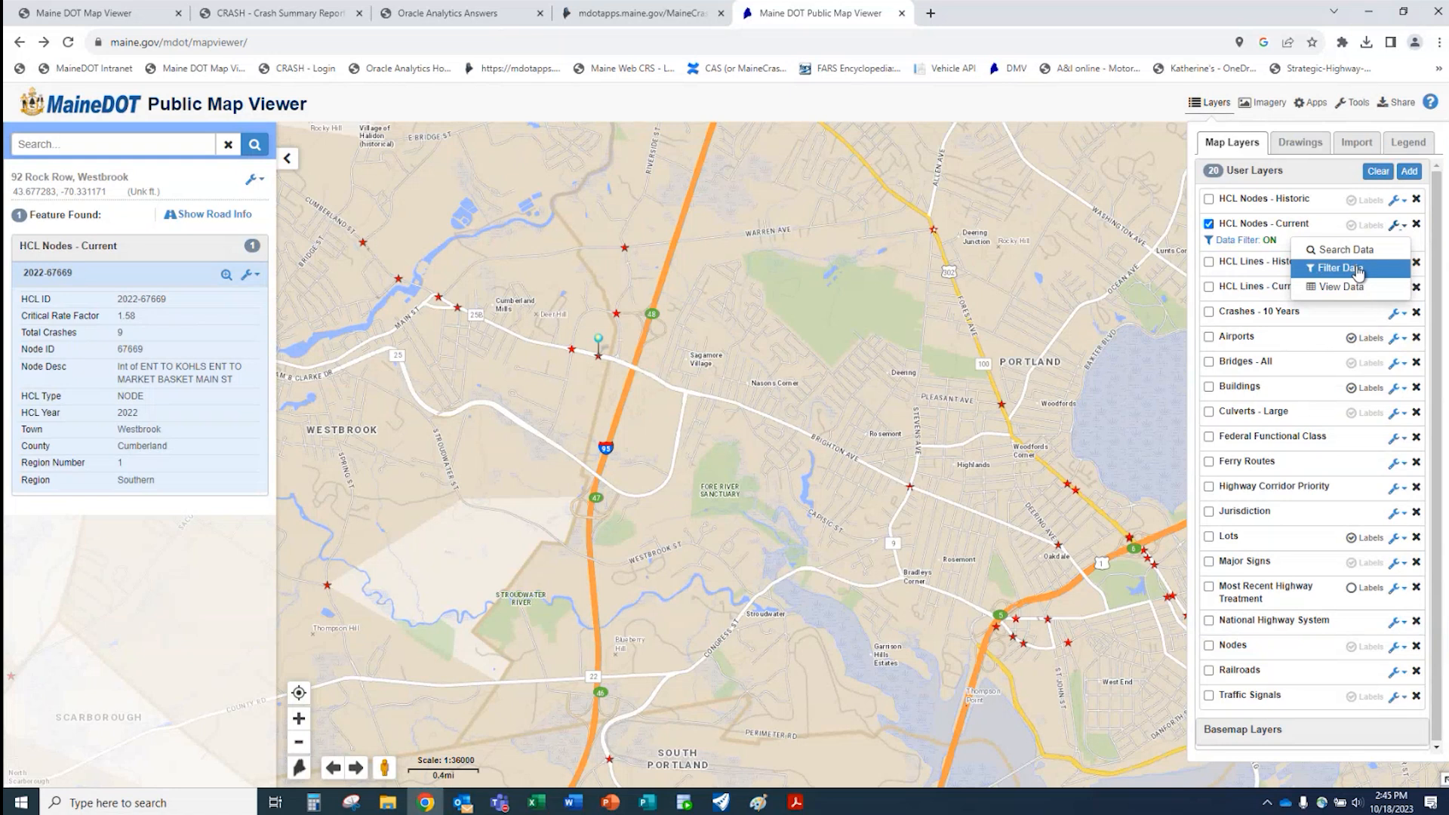
{"action": "left_click", "coordinate": [1340, 268]}
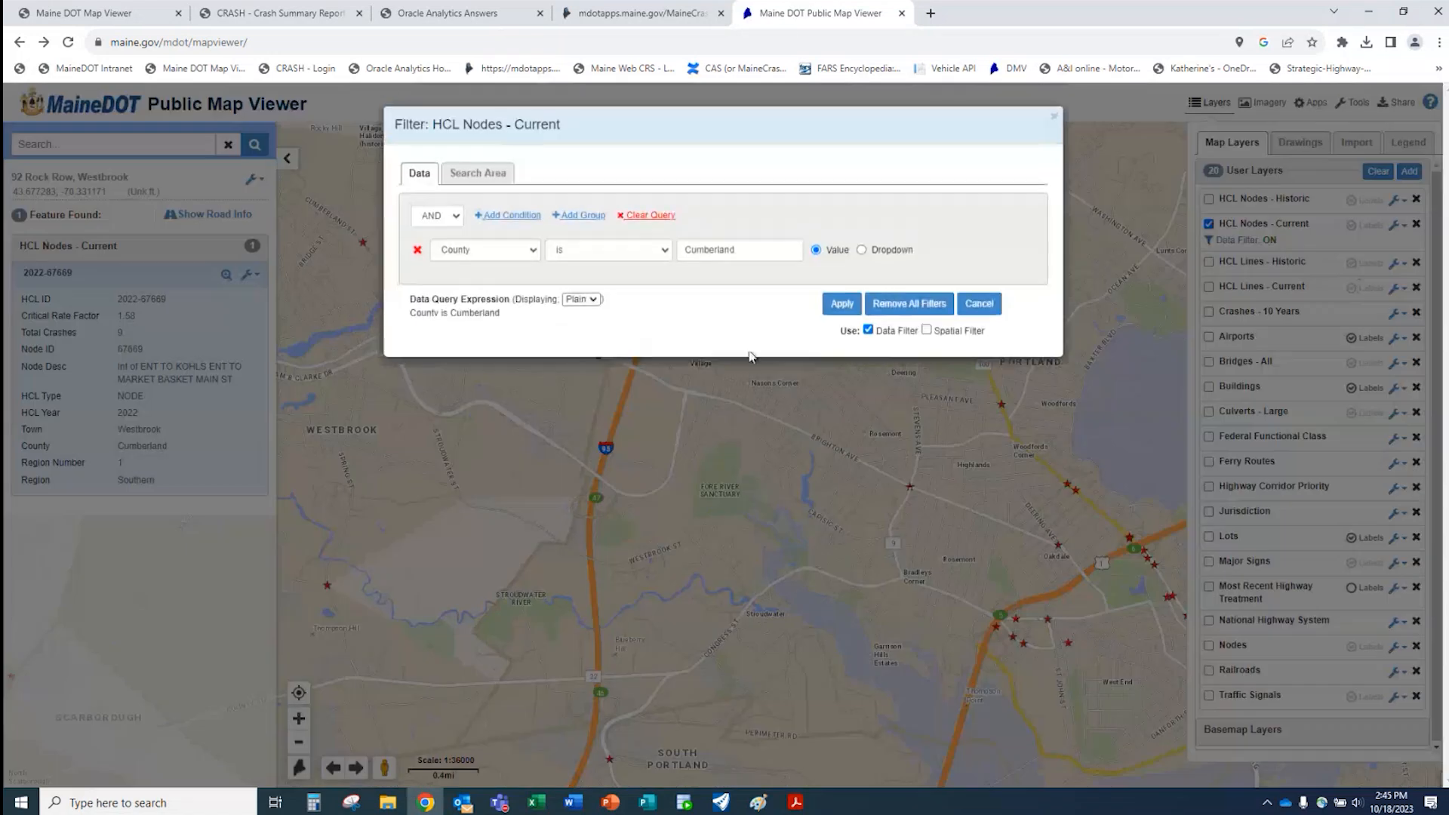
{"action": "left_click", "coordinate": [924, 310]}
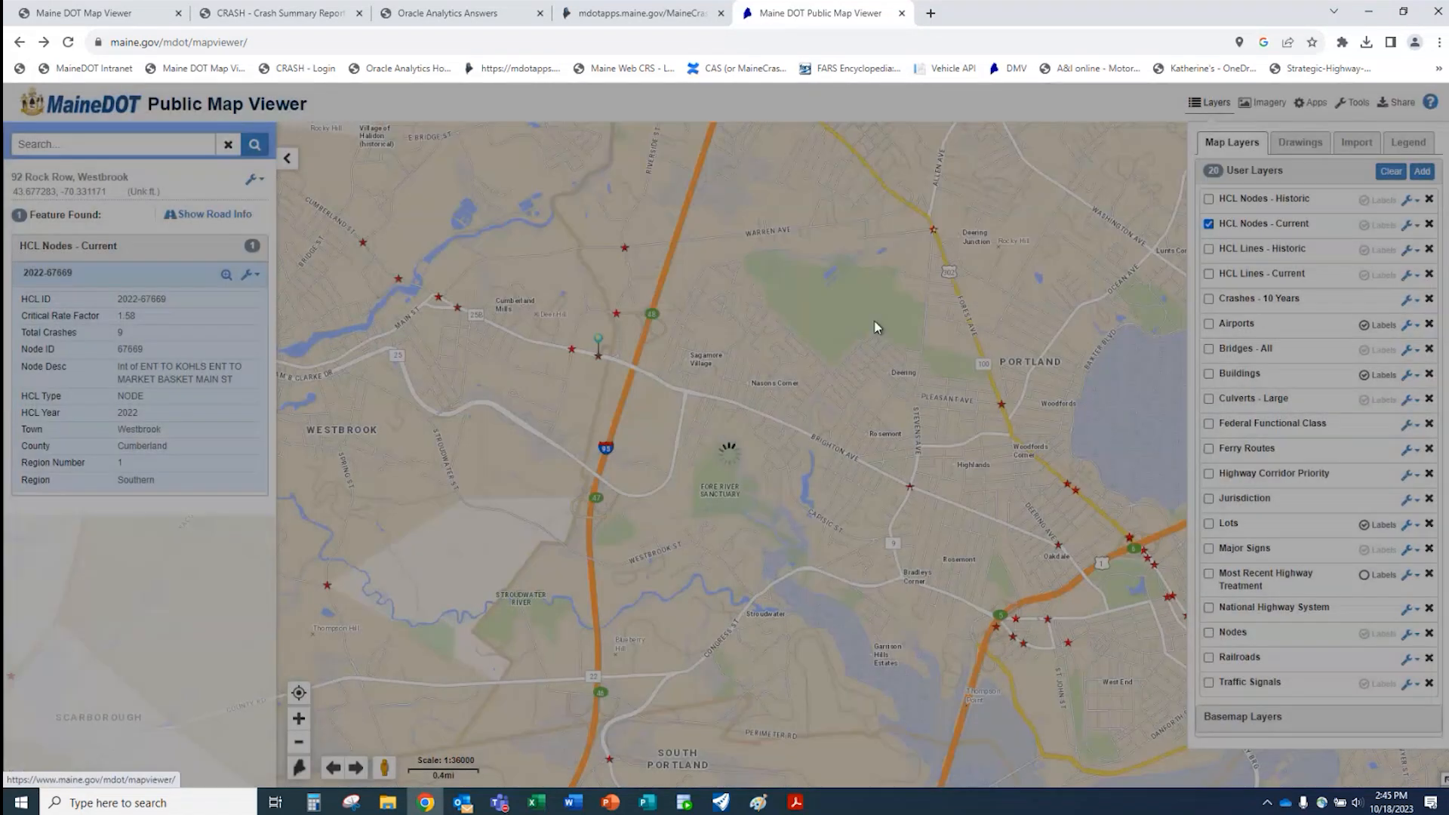
{"action": "left_click", "coordinate": [228, 145]}
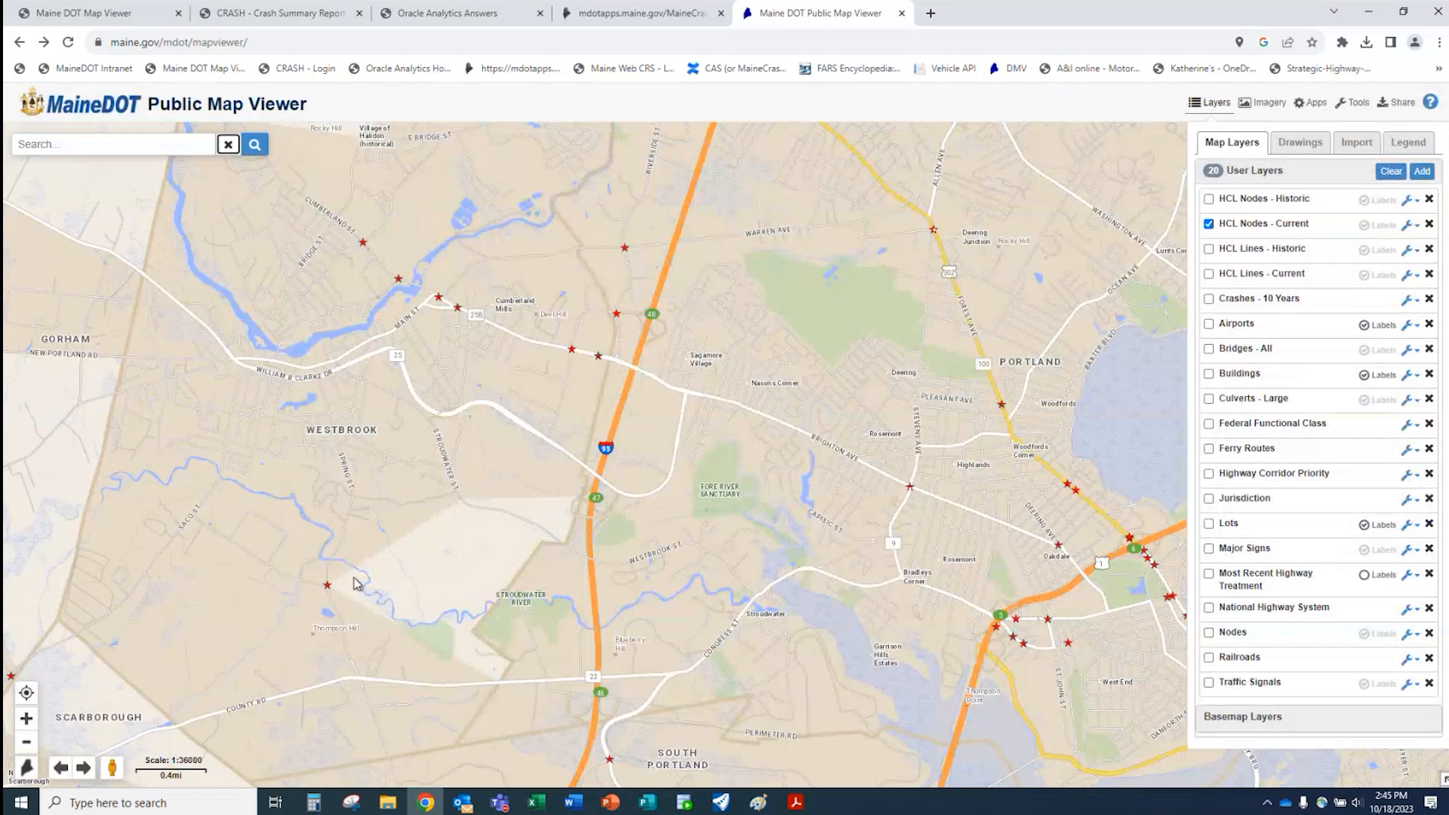
- Request the High Crash Location Reports for the Madison node at Lakewood Road and White School House Road
{"action": "scroll", "coordinate": [336, 624], "scroll_direction": "down", "scroll_amount": 2}
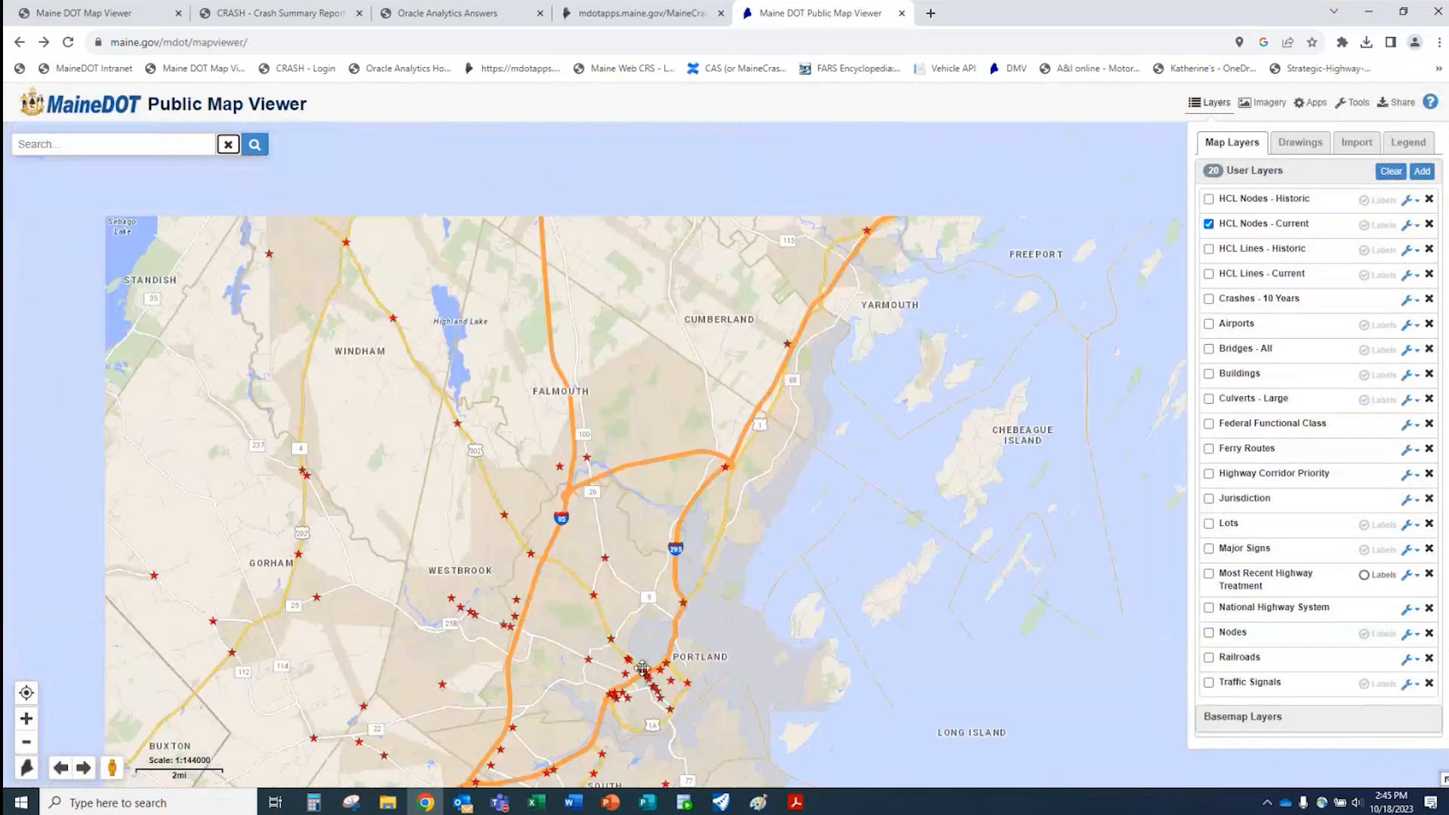
{"action": "scroll", "coordinate": [677, 636], "scroll_direction": "down", "scroll_amount": 1}
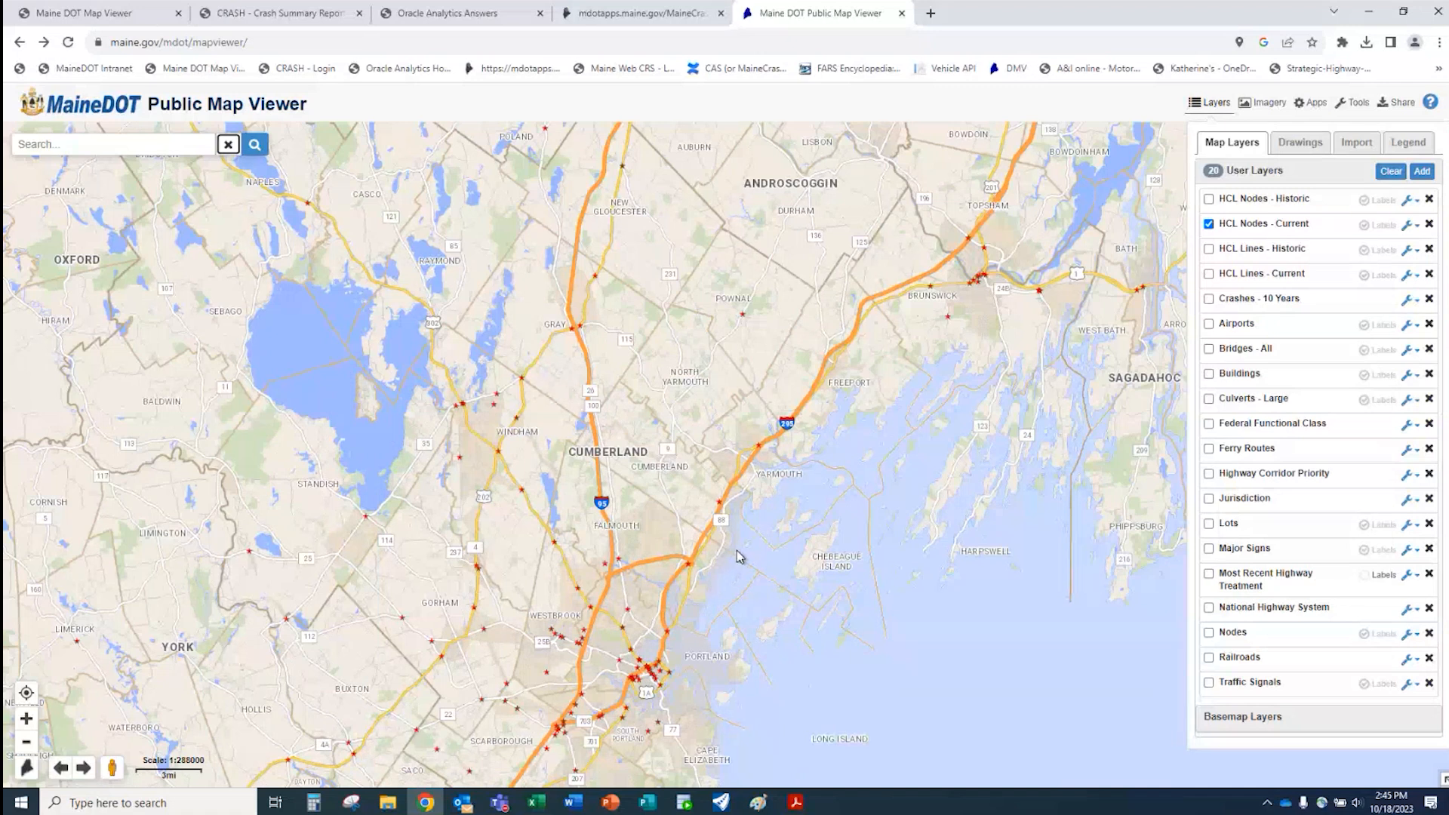
{"action": "scroll", "coordinate": [822, 485], "scroll_direction": "down", "scroll_amount": 1}
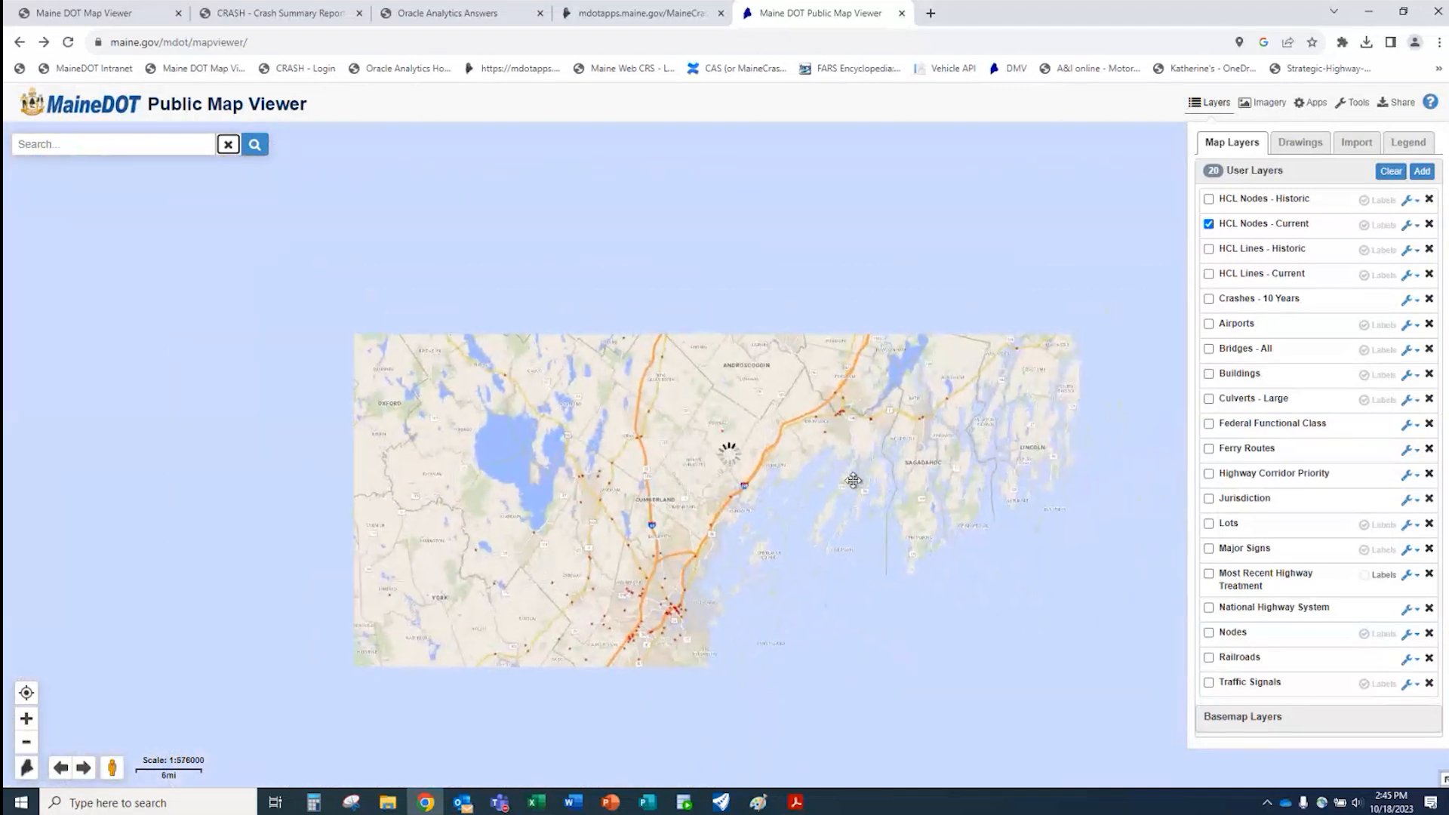
{"action": "left_click_drag", "start_coordinate": [768, 399], "coordinate": [731, 736]}
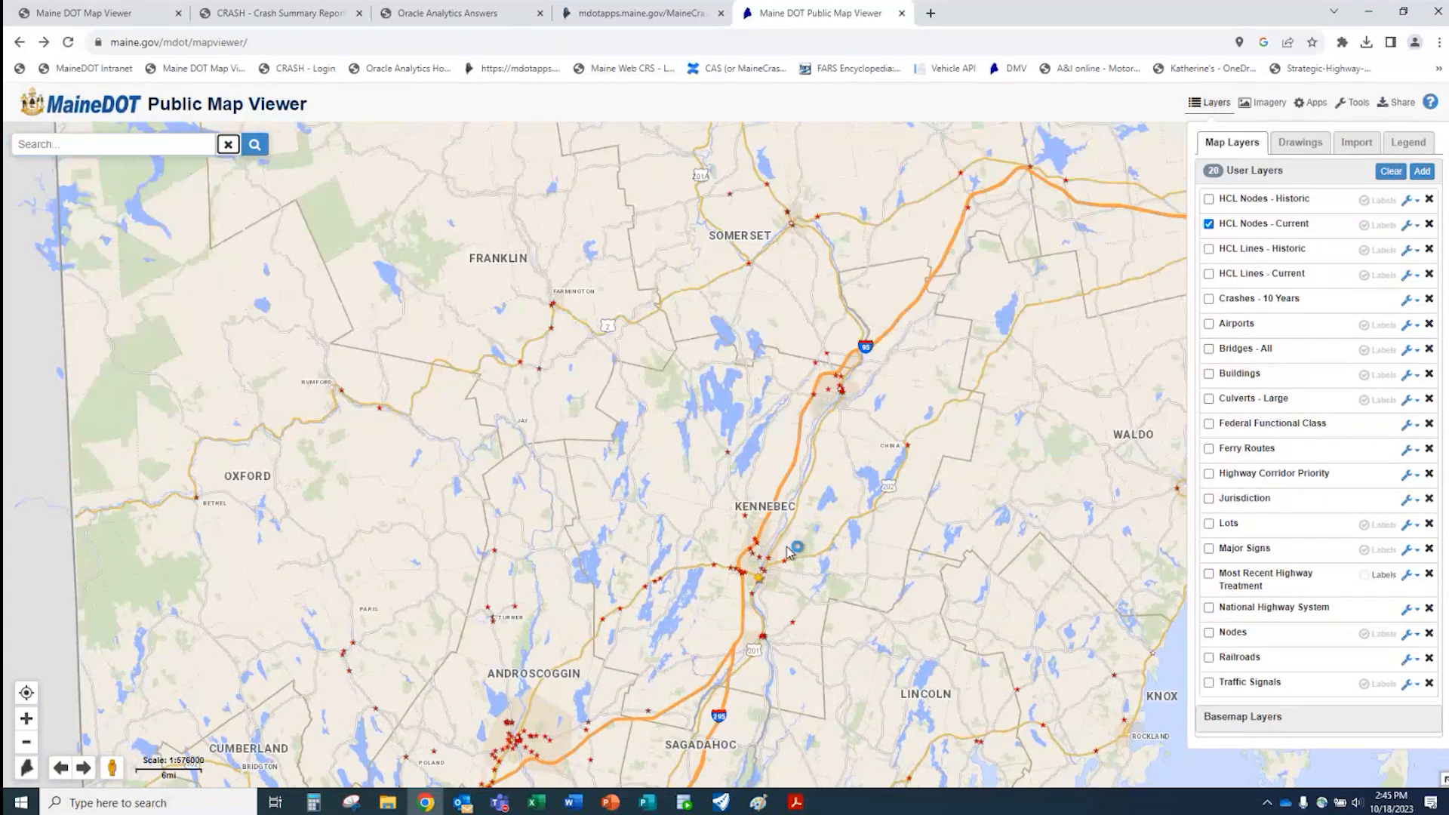
{"action": "scroll", "coordinate": [771, 521], "scroll_direction": "down", "scroll_amount": 1}
{"action": "scroll", "coordinate": [766, 362], "scroll_direction": "up", "scroll_amount": 1}
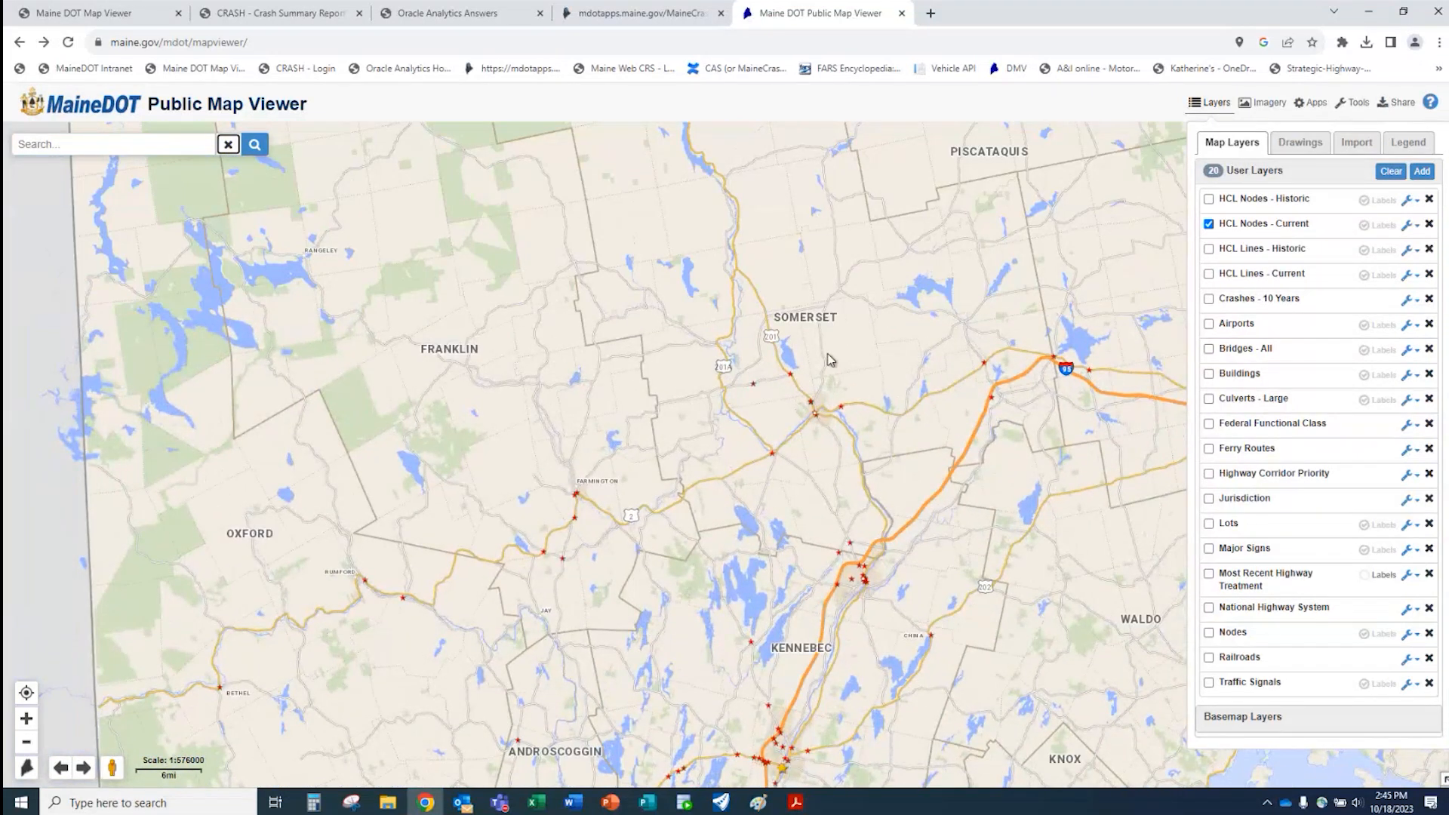
{"action": "scroll", "coordinate": [806, 355], "scroll_direction": "up", "scroll_amount": 1}
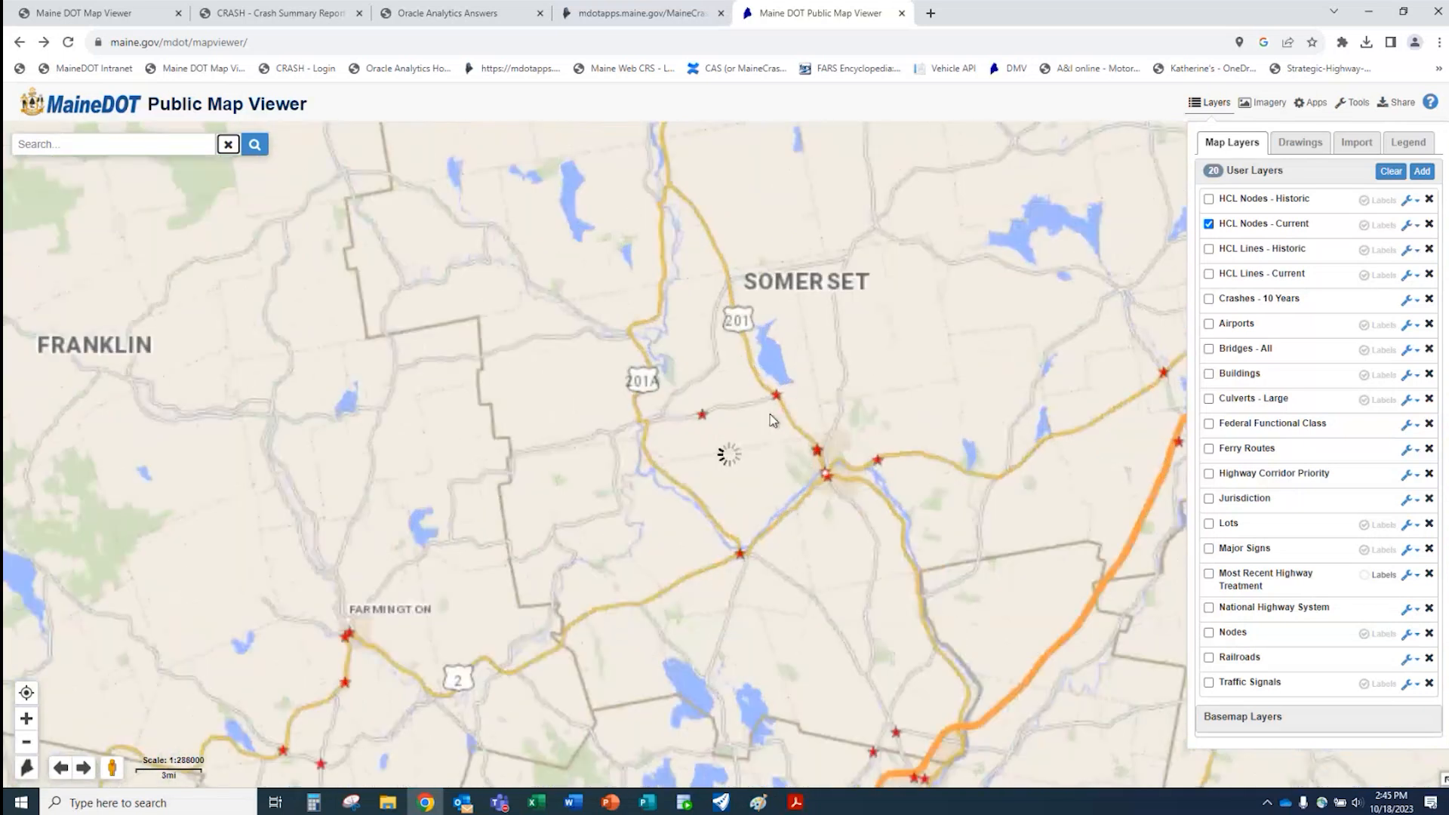
{"action": "scroll", "coordinate": [773, 420], "scroll_direction": "up", "scroll_amount": 1}
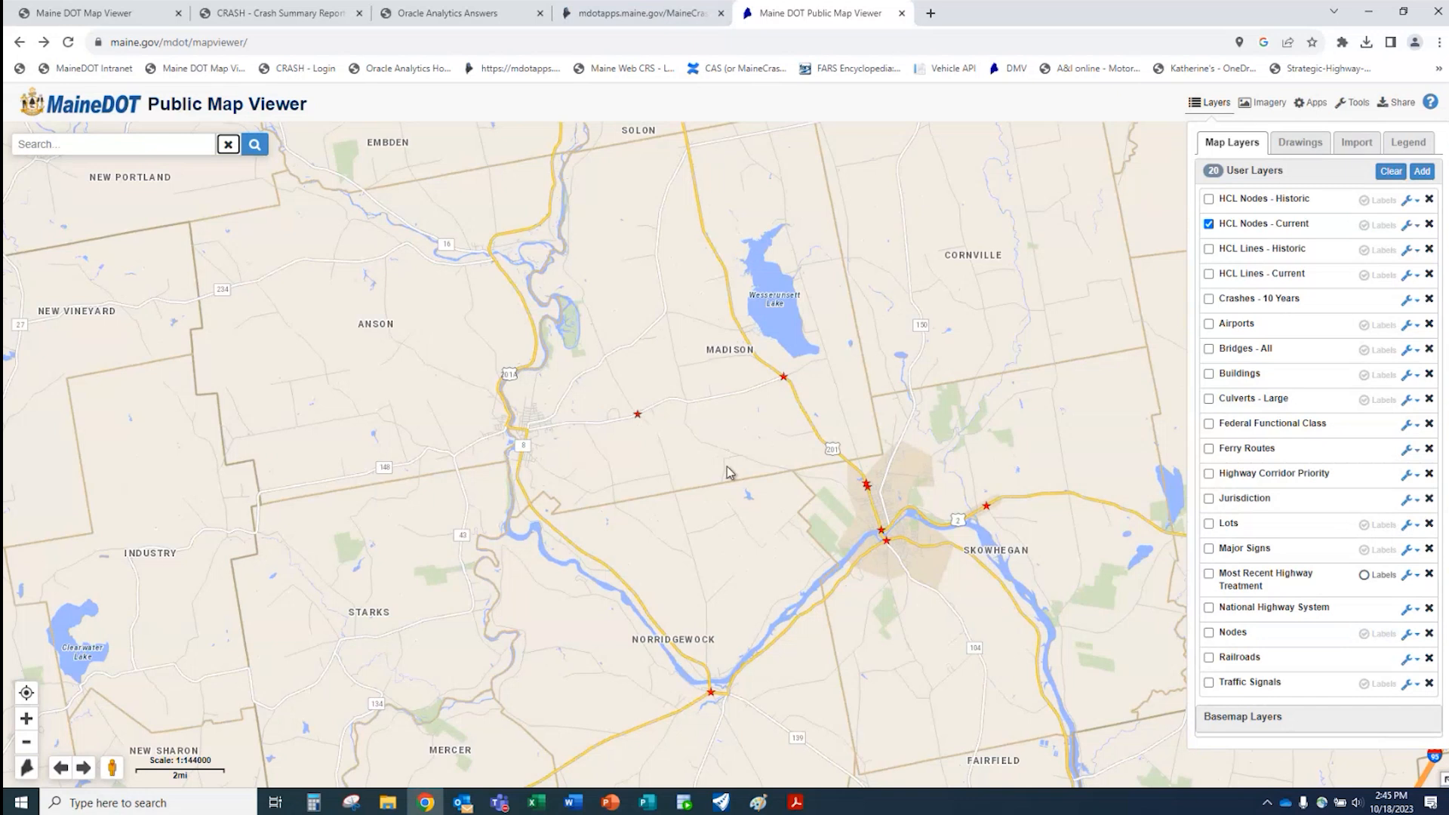
{"action": "left_click", "coordinate": [784, 378]}
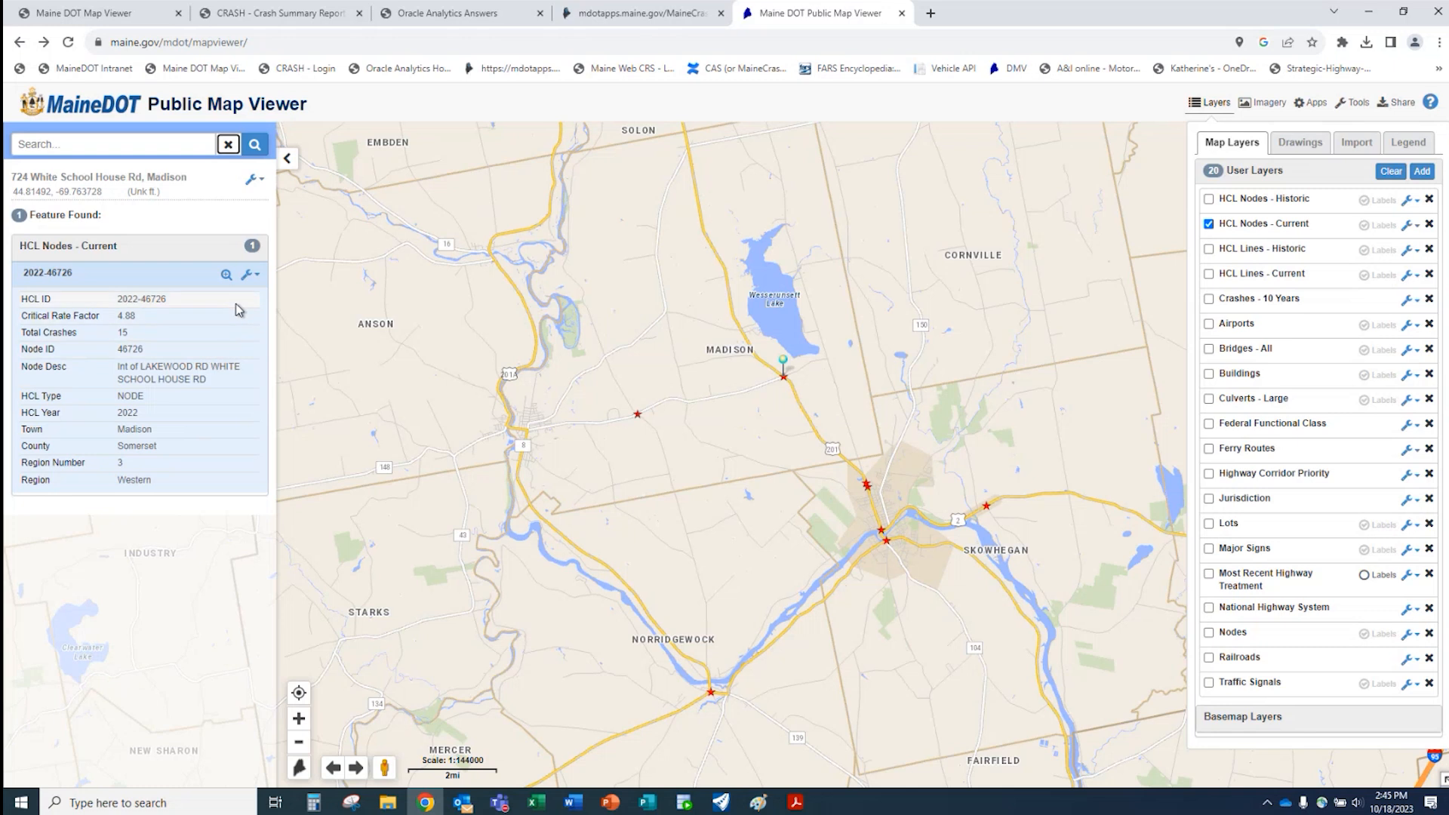
{"action": "left_click", "coordinate": [257, 277]}
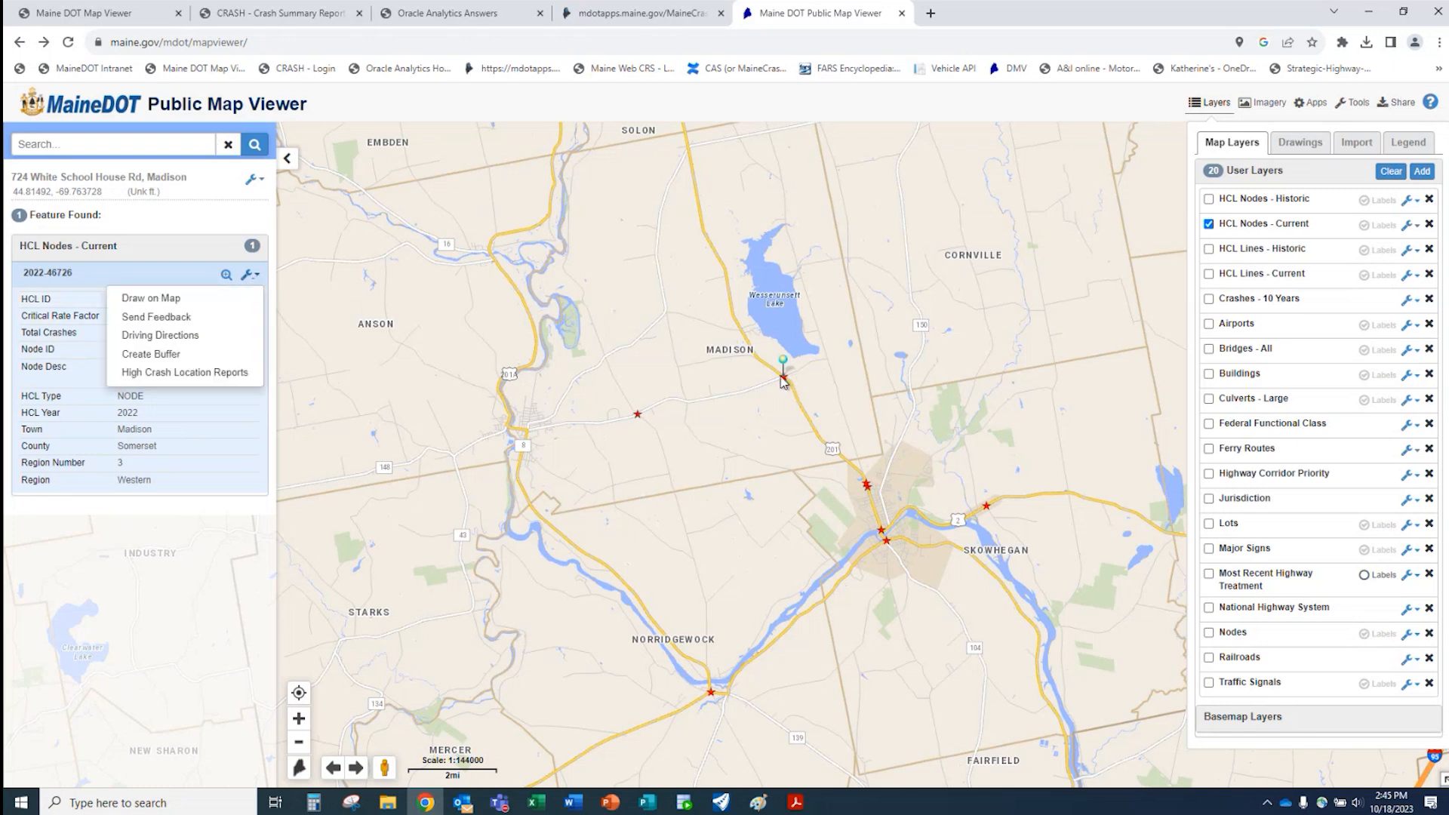
{"action": "left_click", "coordinate": [187, 376]}
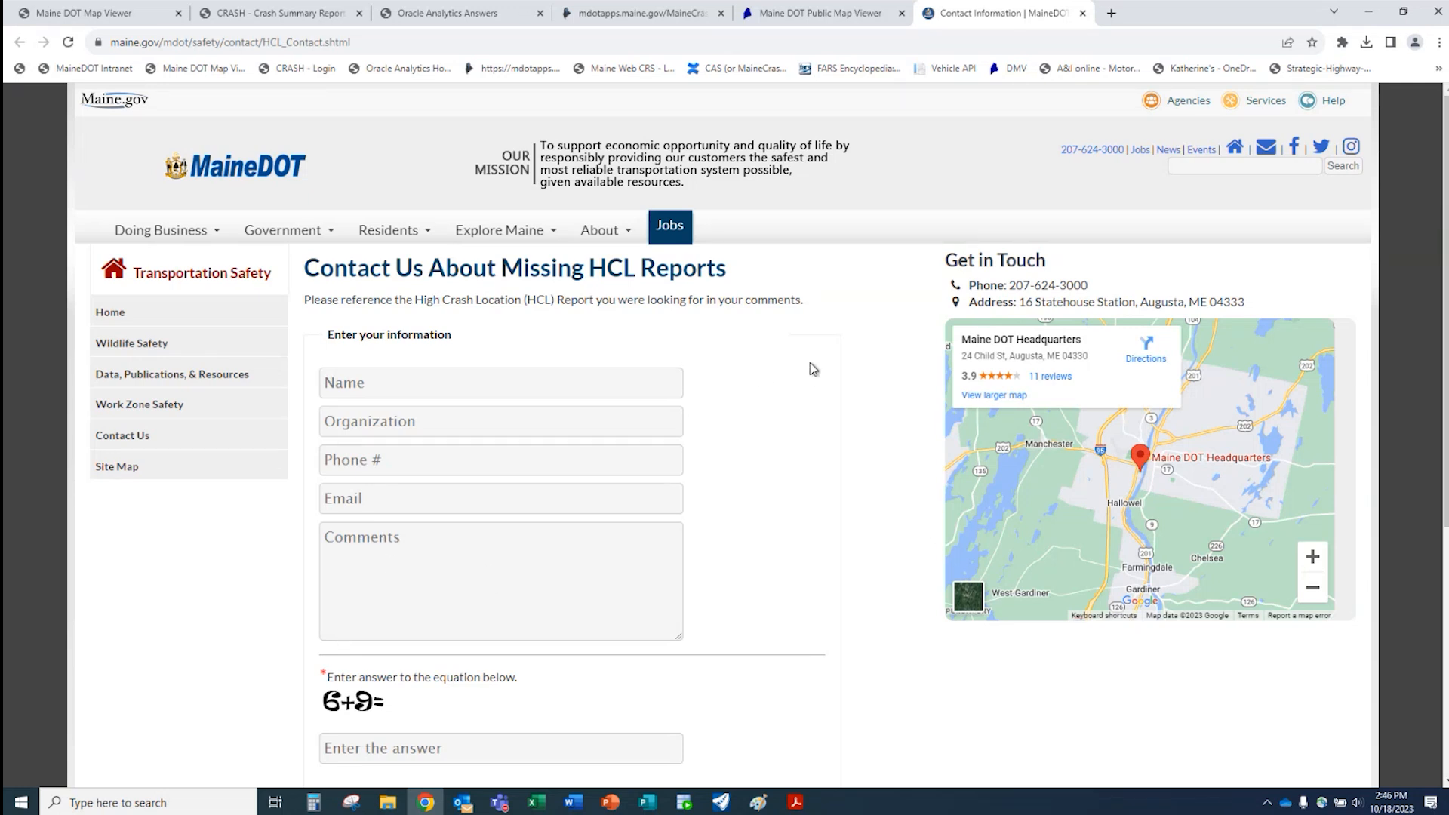
- Close the contact page for missing HCL reports and turn off the HCL Nodes - Current layer
{"action": "left_click", "coordinate": [1083, 15]}
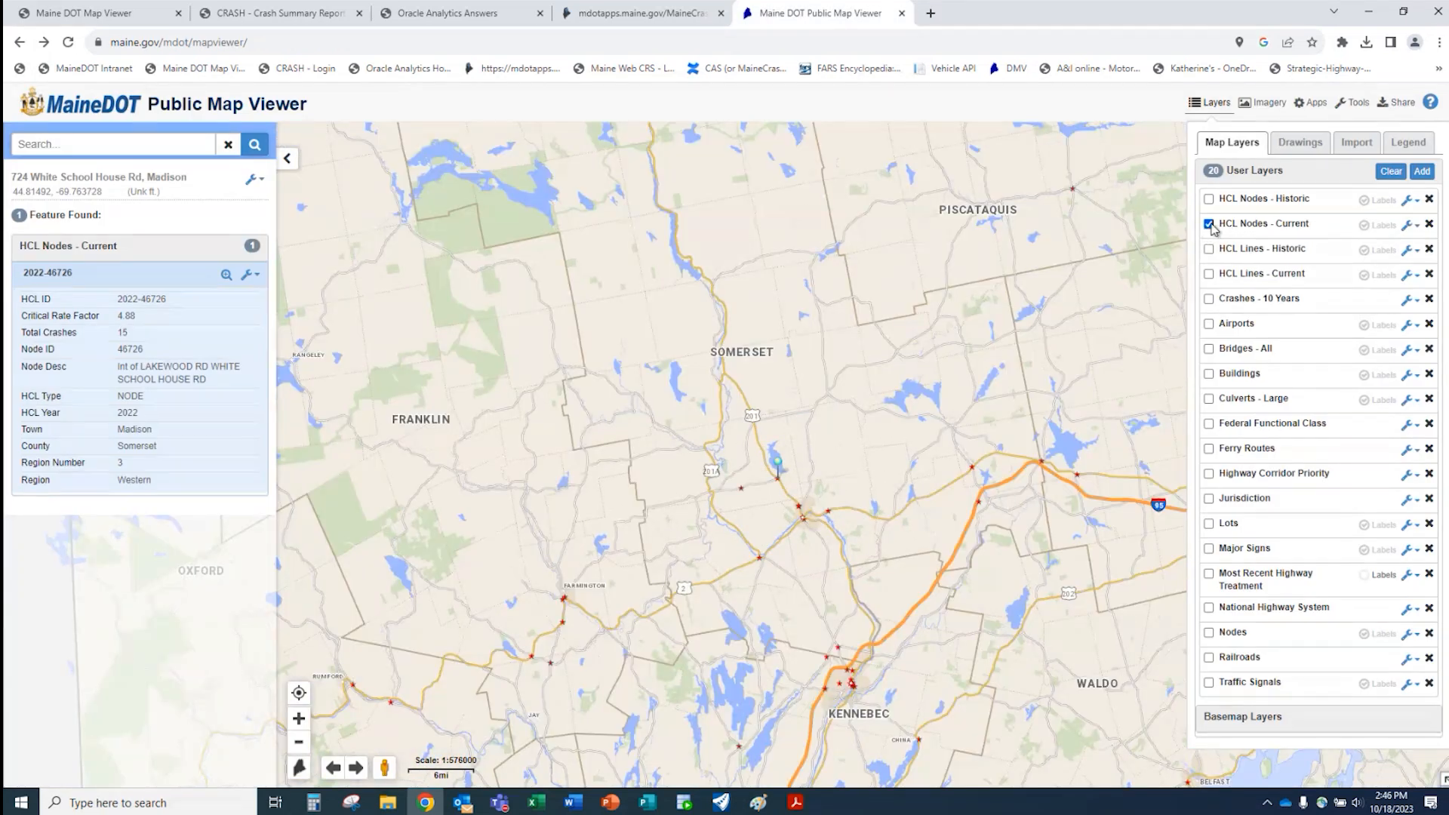
{"action": "left_click", "coordinate": [1209, 224]}
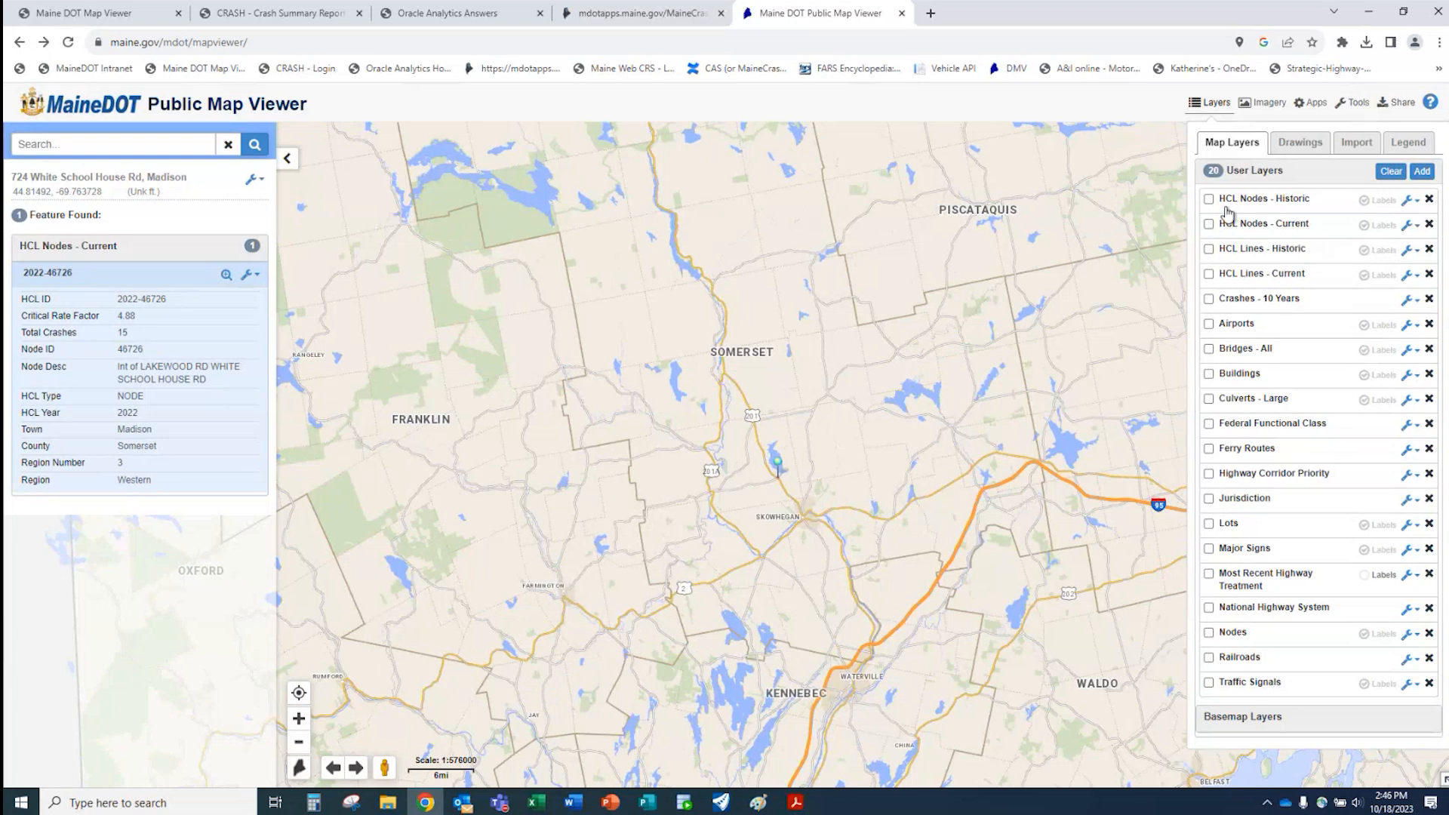
- Turn on the HCL Lines - Current layer and show the details of the Lewiston segment of the Veterans Memorial Bridge
{"action": "left_click", "coordinate": [1209, 274]}
{"action": "scroll", "coordinate": [859, 468], "scroll_direction": "down", "scroll_amount": 2}
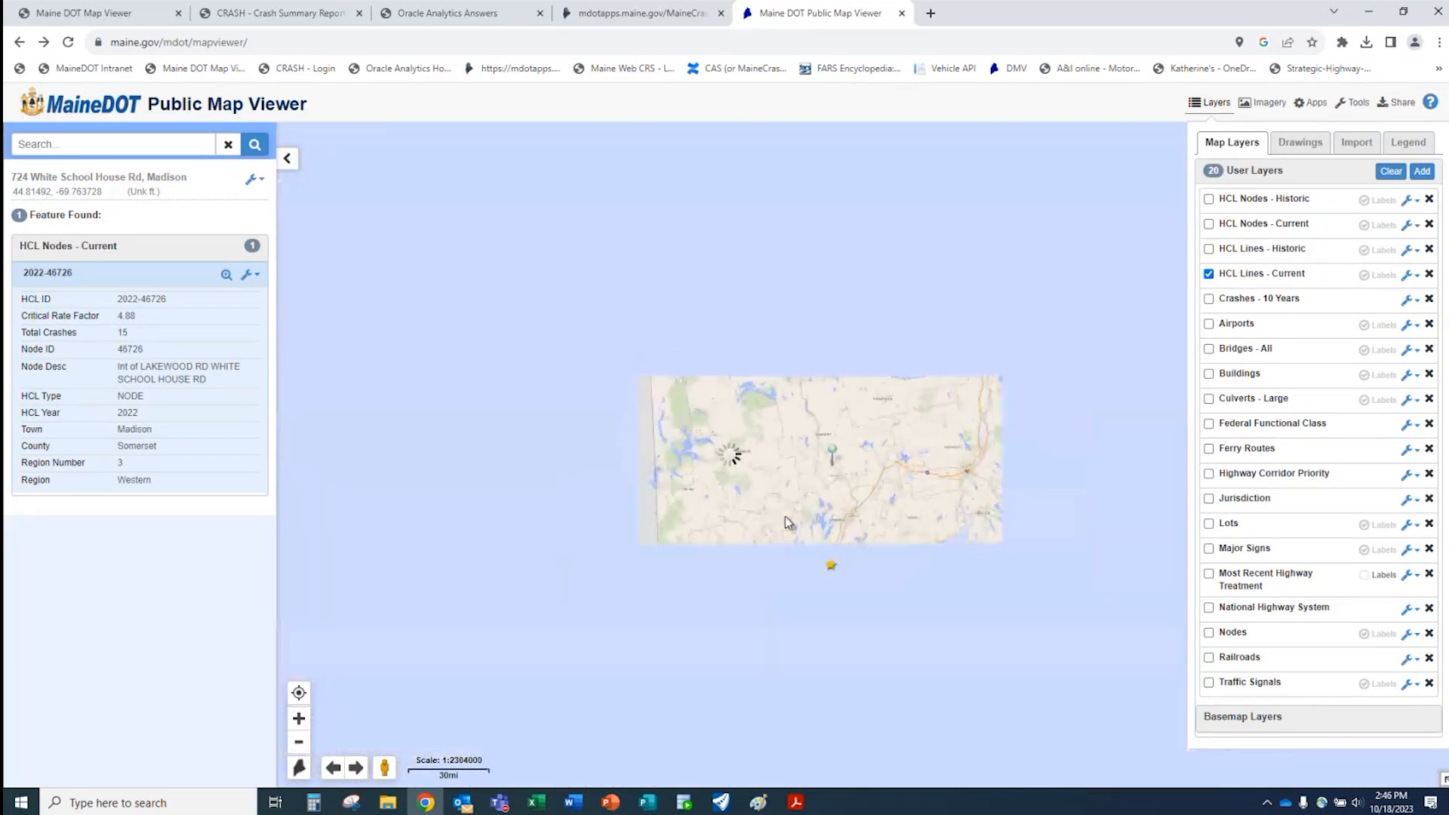
{"action": "scroll", "coordinate": [858, 608], "scroll_direction": "up", "scroll_amount": 1}
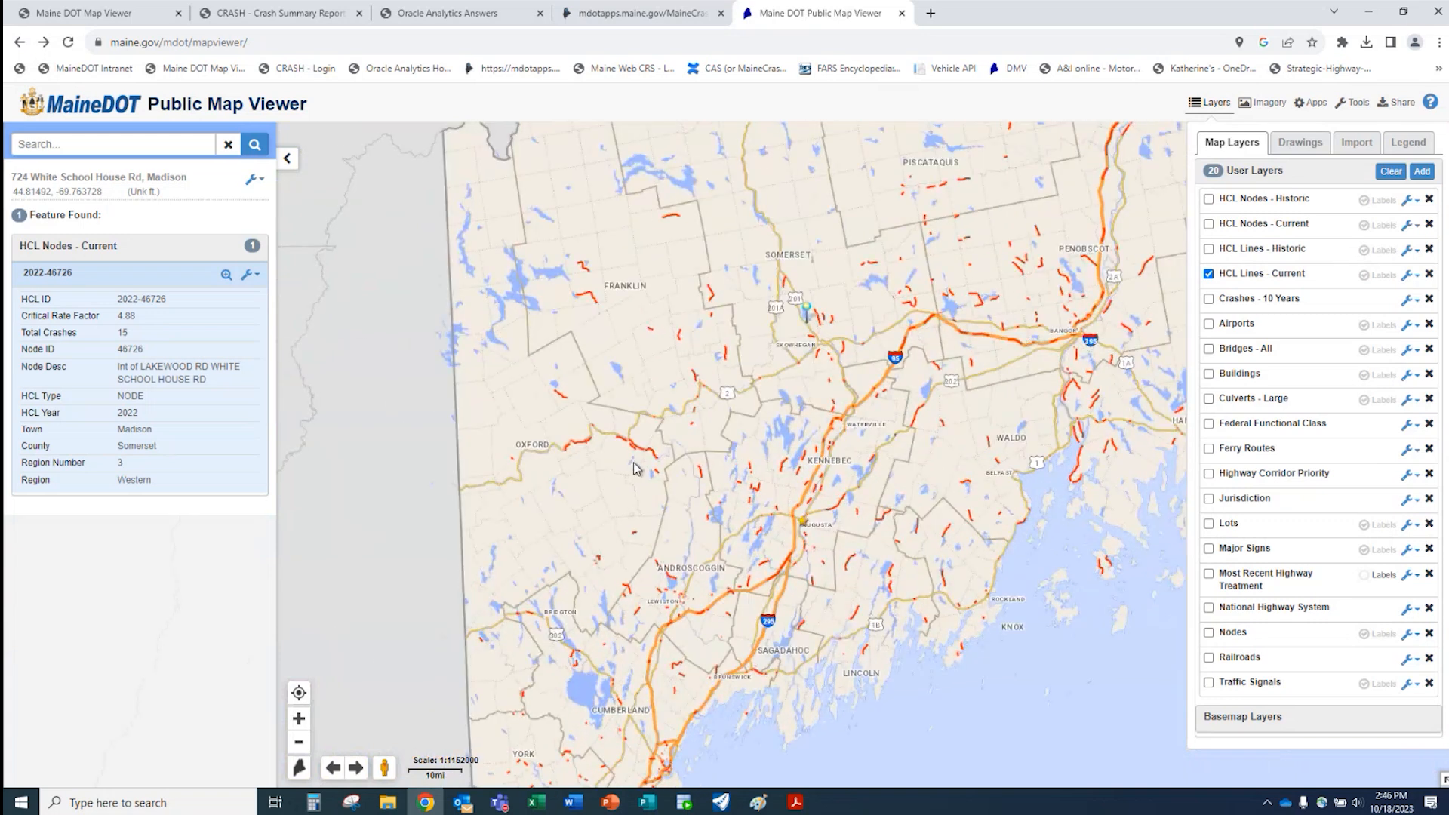
{"action": "scroll", "coordinate": [633, 468], "scroll_direction": "up", "scroll_amount": 1}
{"action": "scroll", "coordinate": [642, 463], "scroll_direction": "up", "scroll_amount": 1}
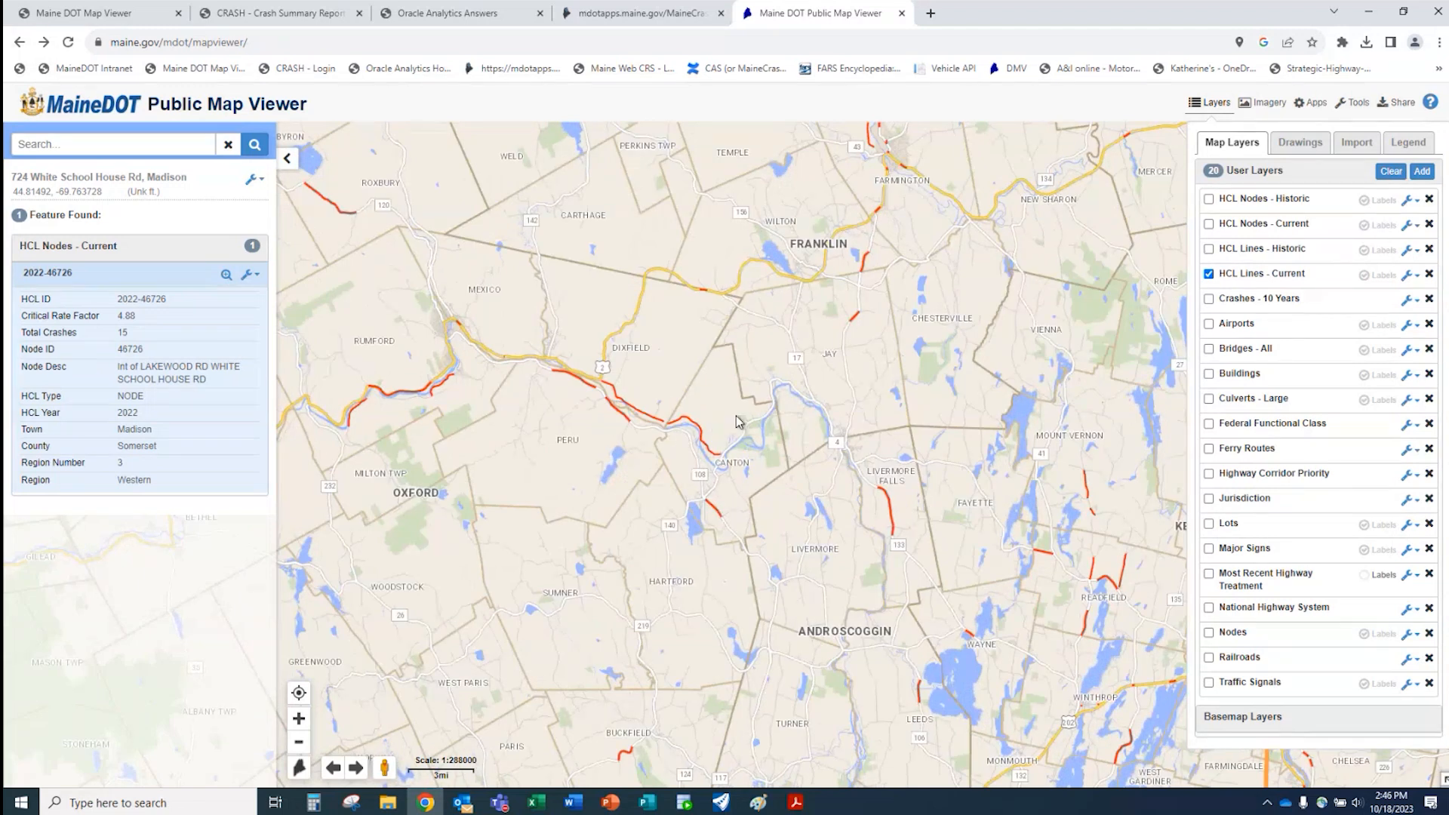
{"action": "scroll", "coordinate": [819, 385], "scroll_direction": "down", "scroll_amount": 1}
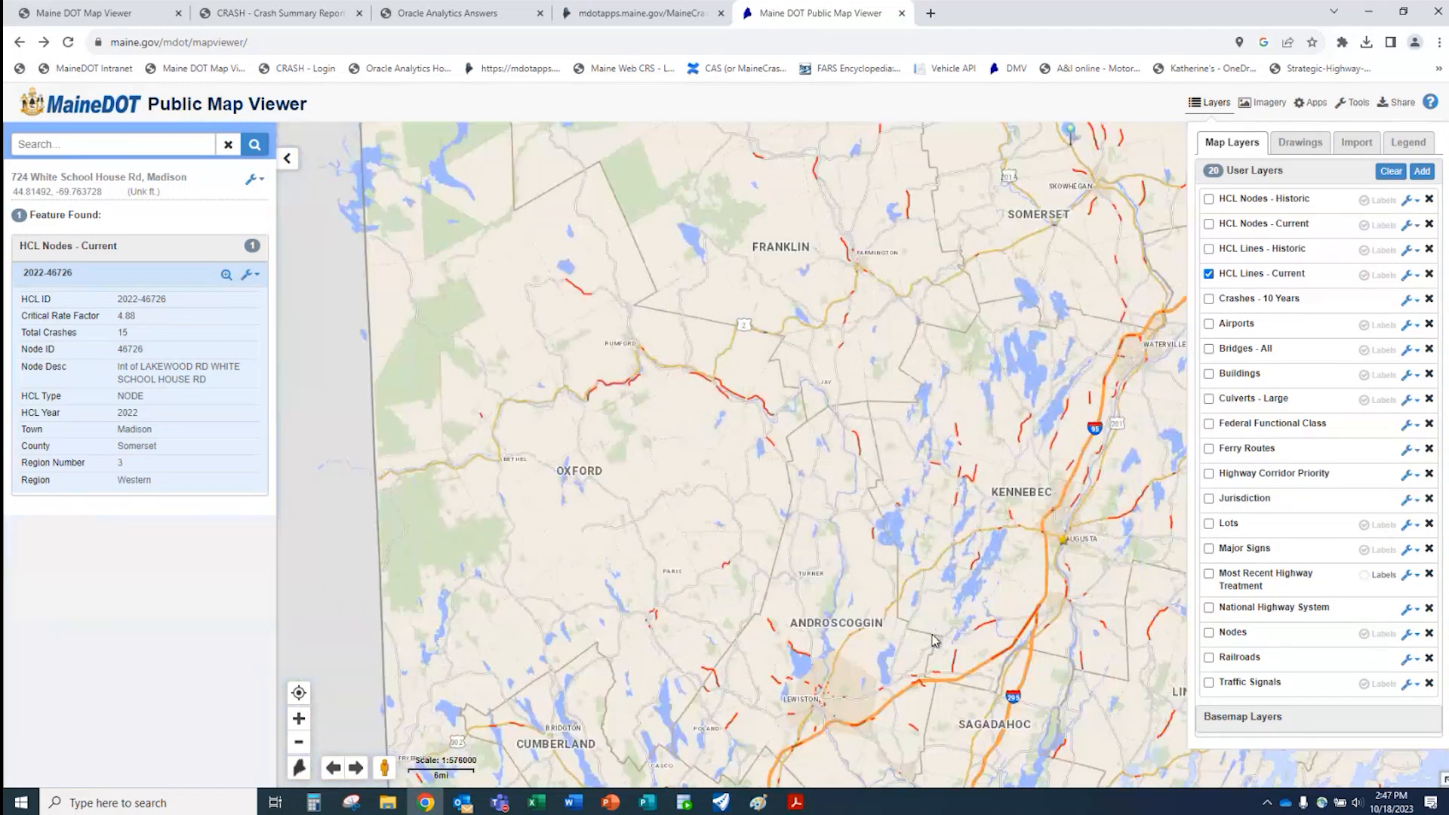
{"action": "left_click_drag", "start_coordinate": [934, 724], "coordinate": [932, 663]}
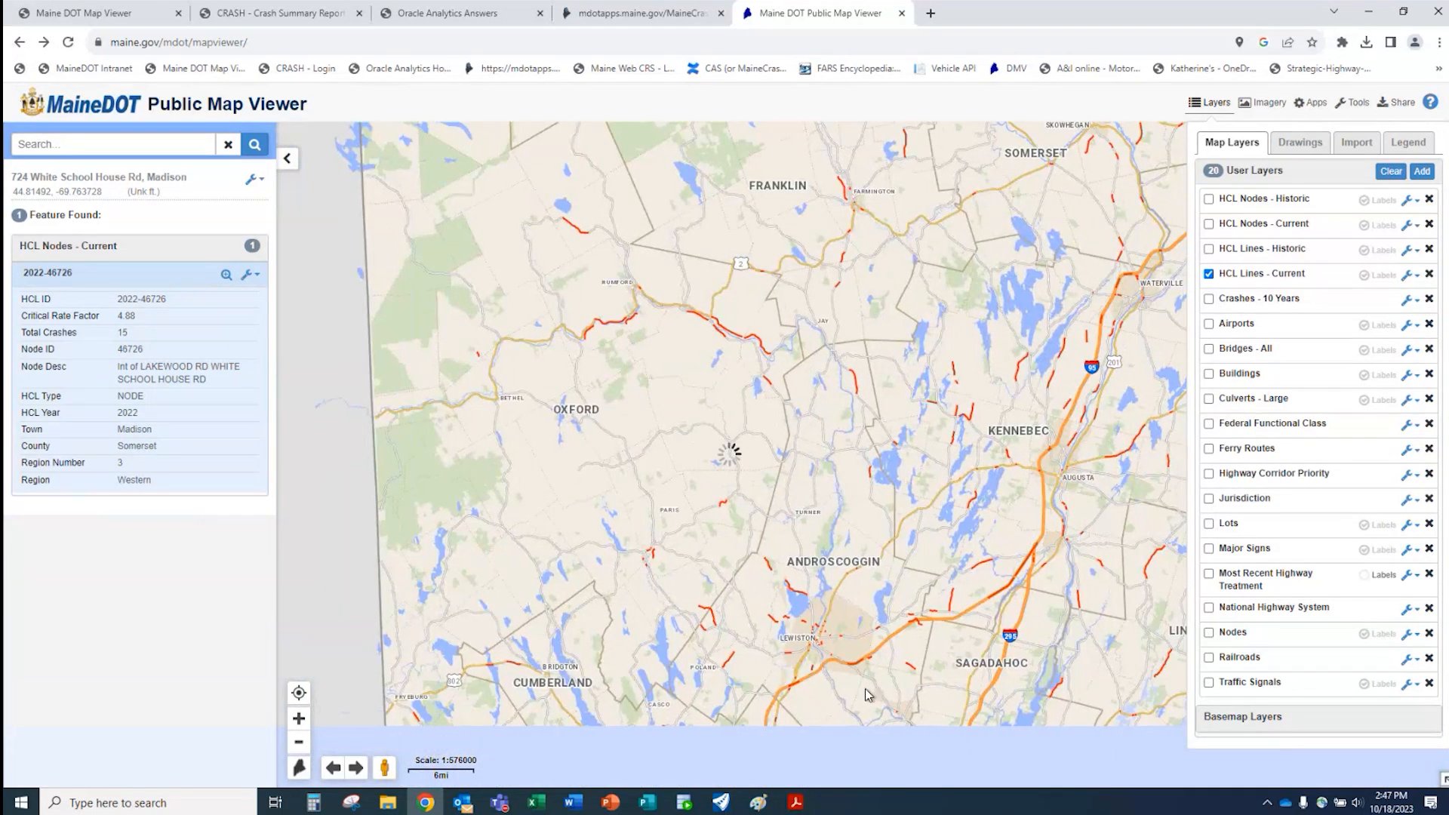
{"action": "scroll", "coordinate": [865, 688], "scroll_direction": "up", "scroll_amount": 1}
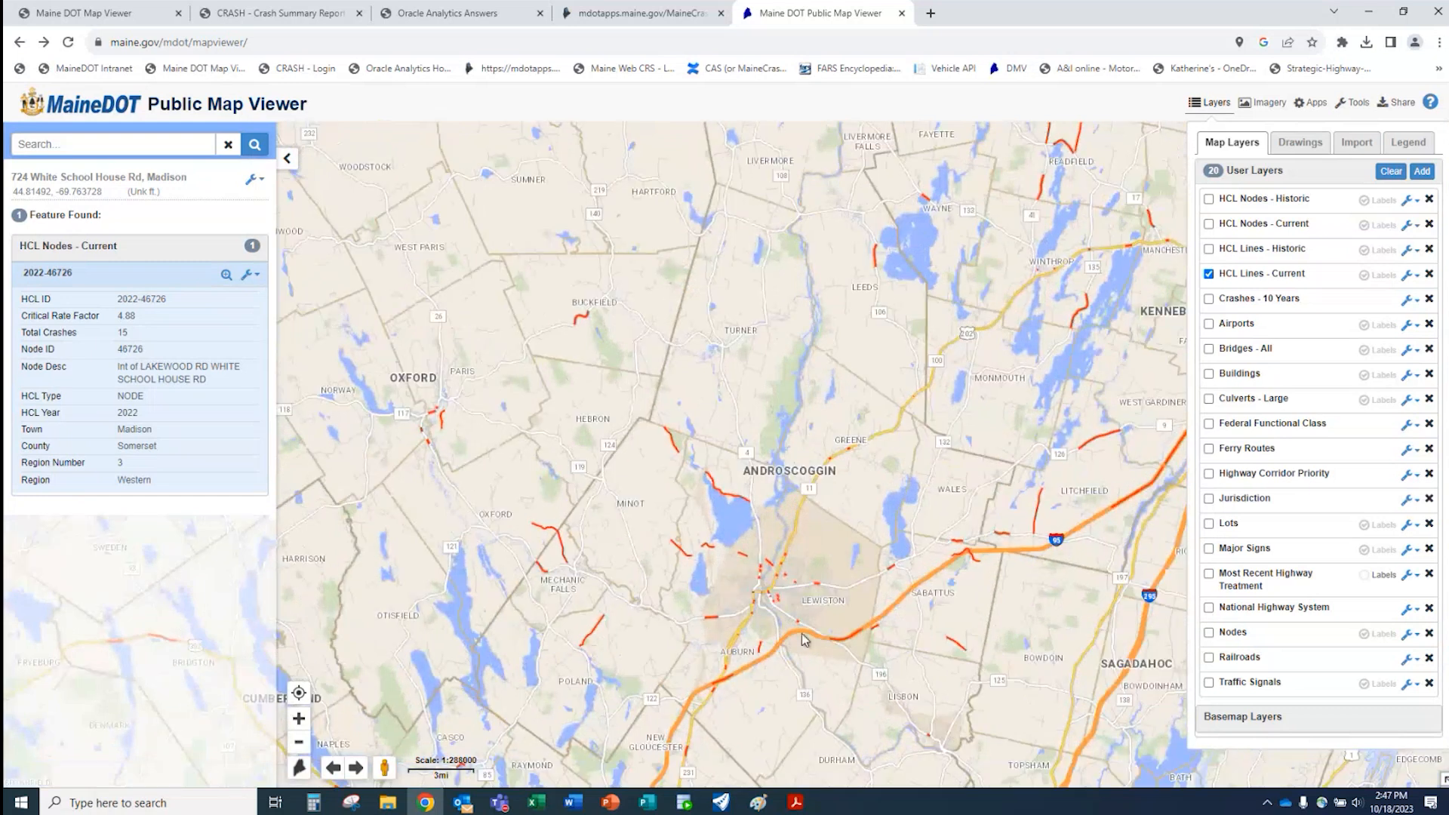
{"action": "scroll", "coordinate": [763, 618], "scroll_direction": "up", "scroll_amount": 1}
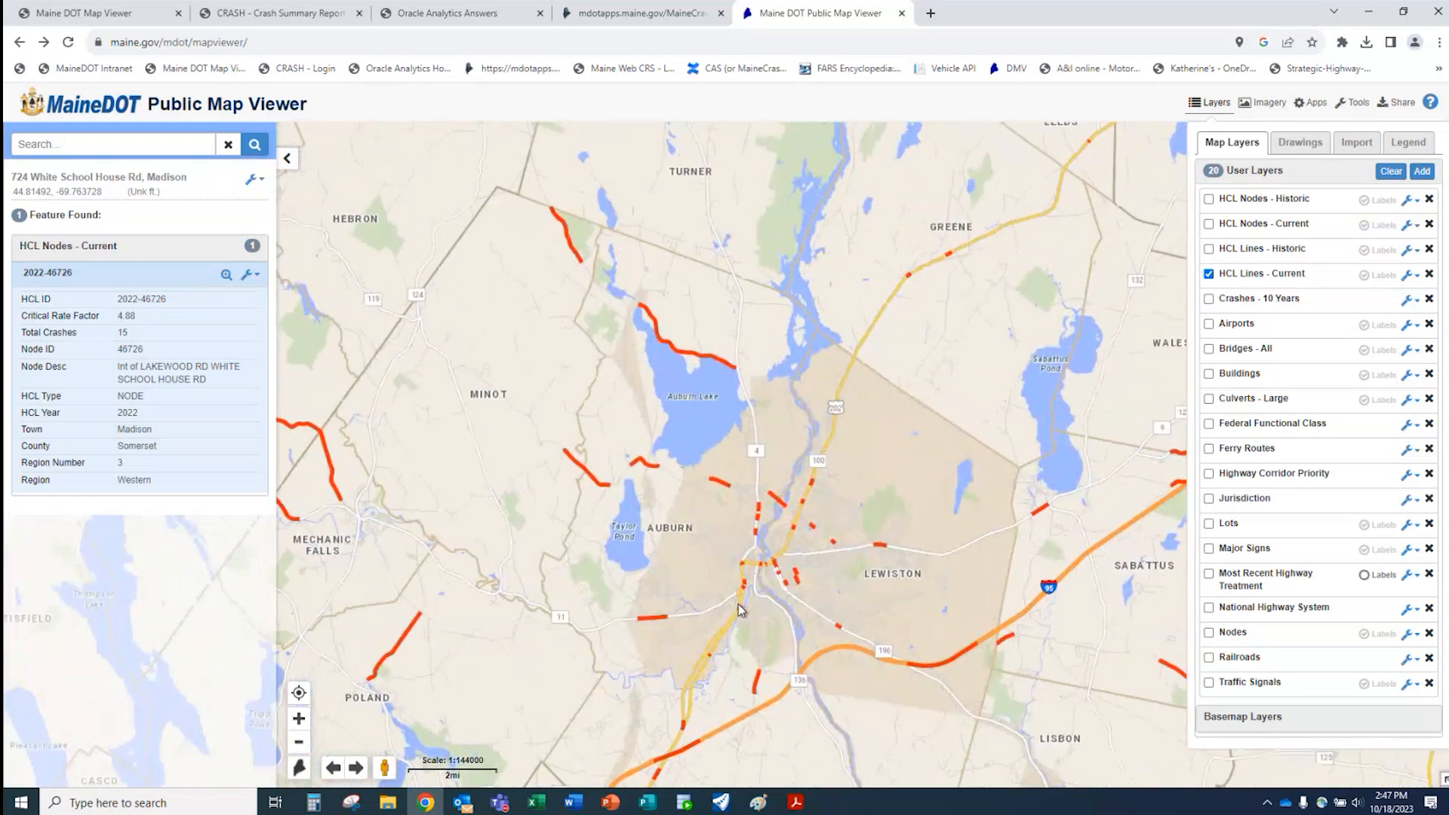
{"action": "scroll", "coordinate": [739, 610], "scroll_direction": "up", "scroll_amount": 1}
{"action": "scroll", "coordinate": [782, 563], "scroll_direction": "up", "scroll_amount": 1}
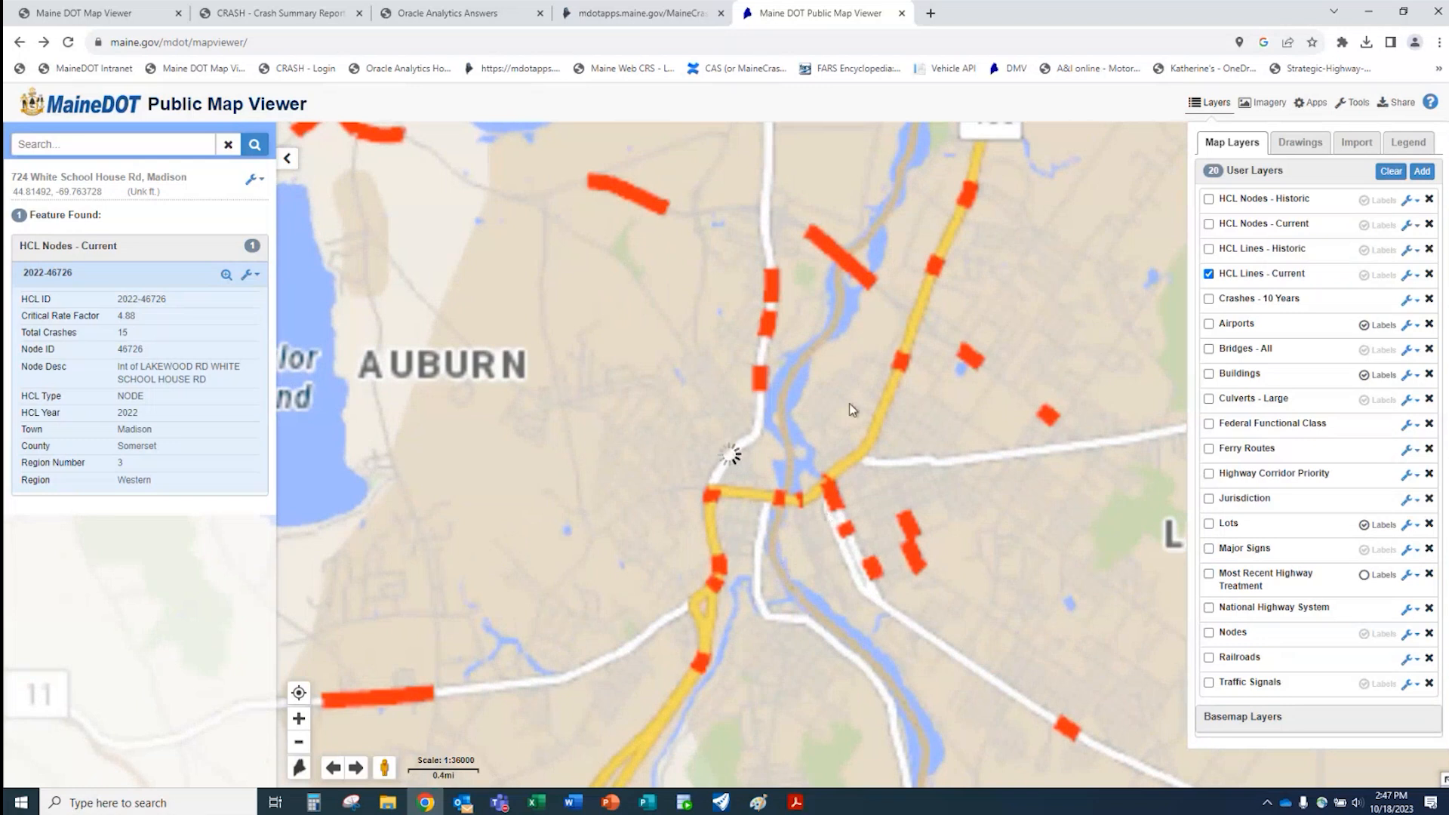
{"action": "scroll", "coordinate": [850, 403], "scroll_direction": "up", "scroll_amount": 1}
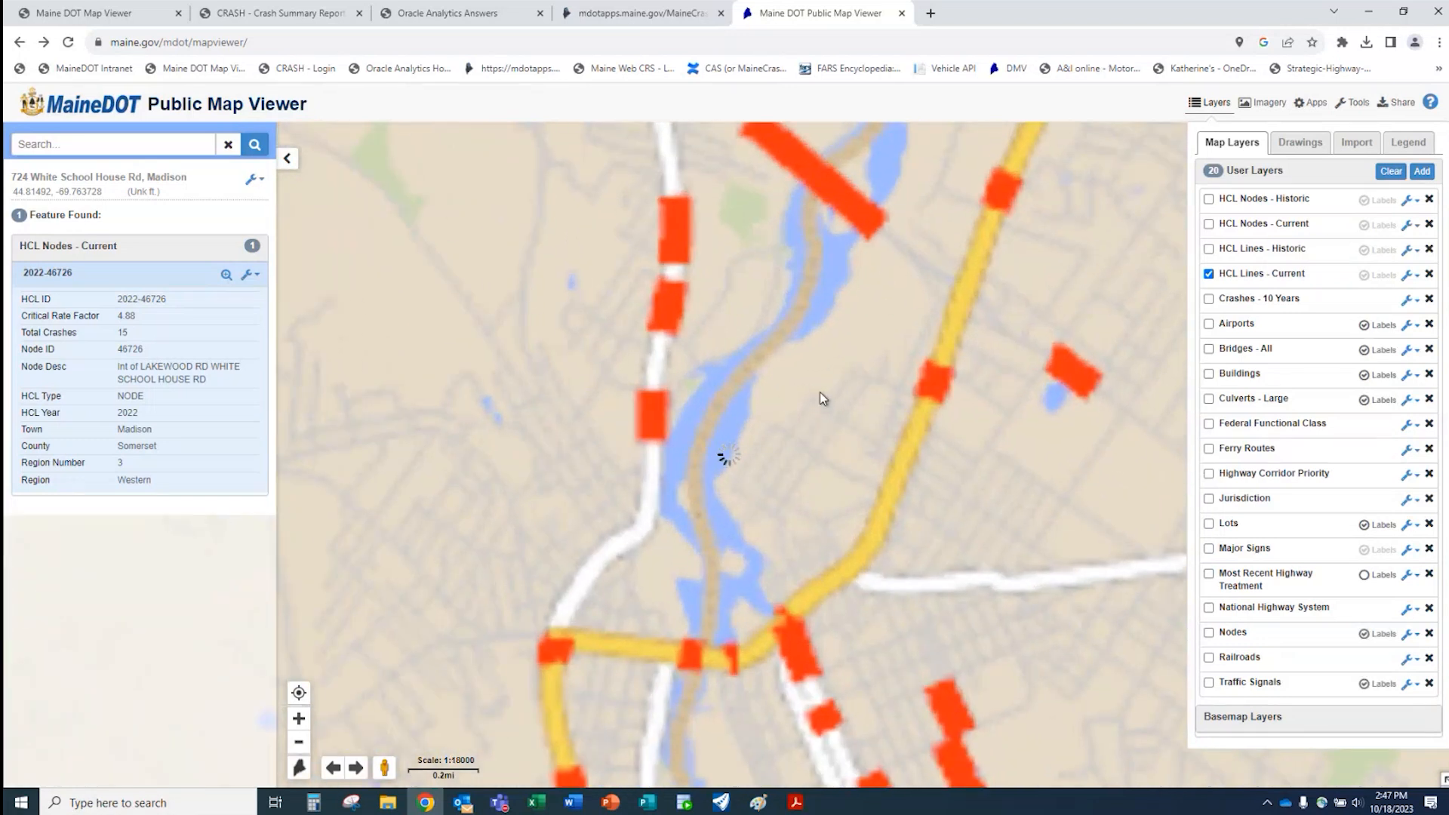
{"action": "left_click_drag", "start_coordinate": [825, 376], "coordinate": [829, 574]}
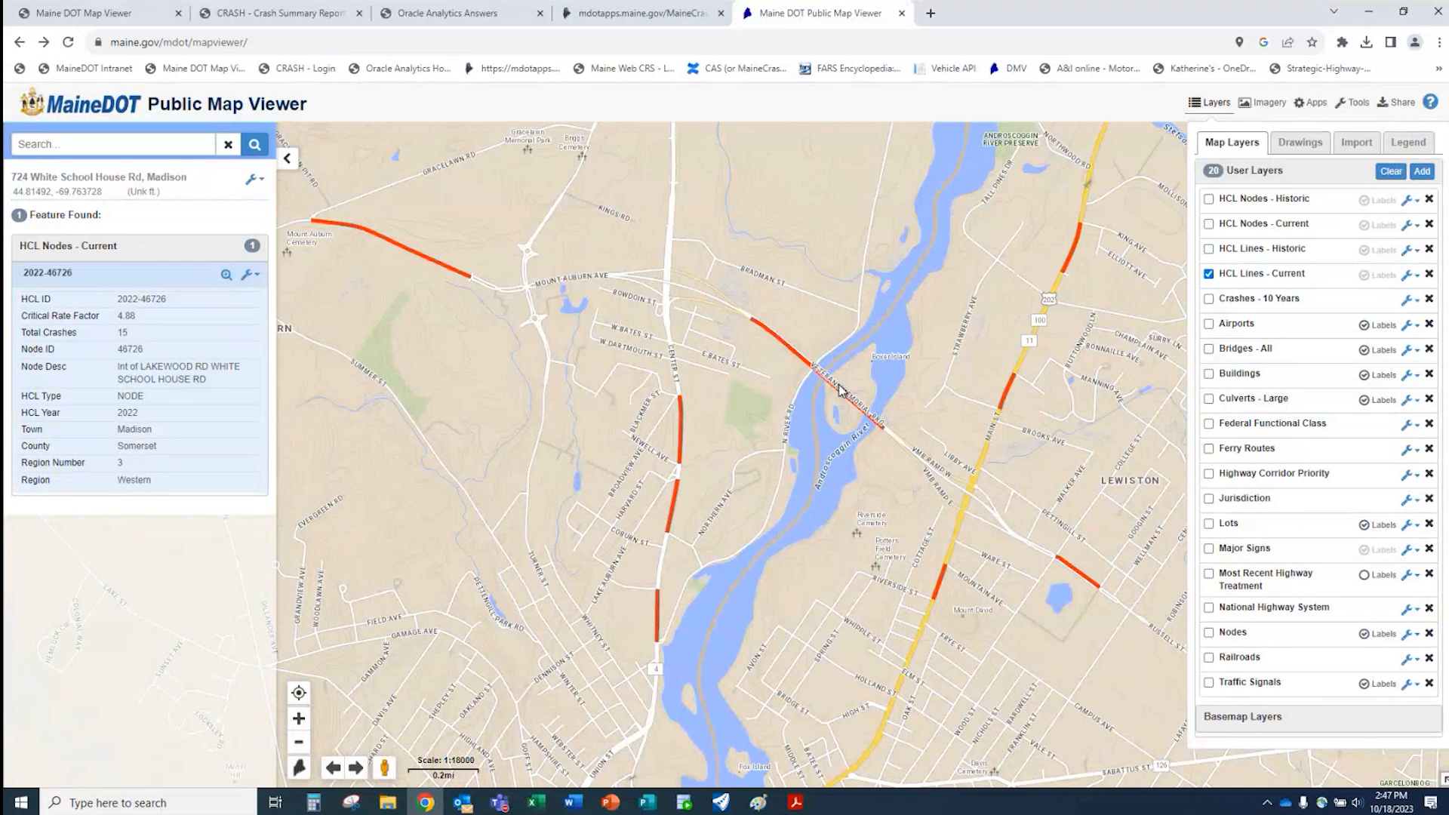
{"action": "left_click", "coordinate": [865, 414]}
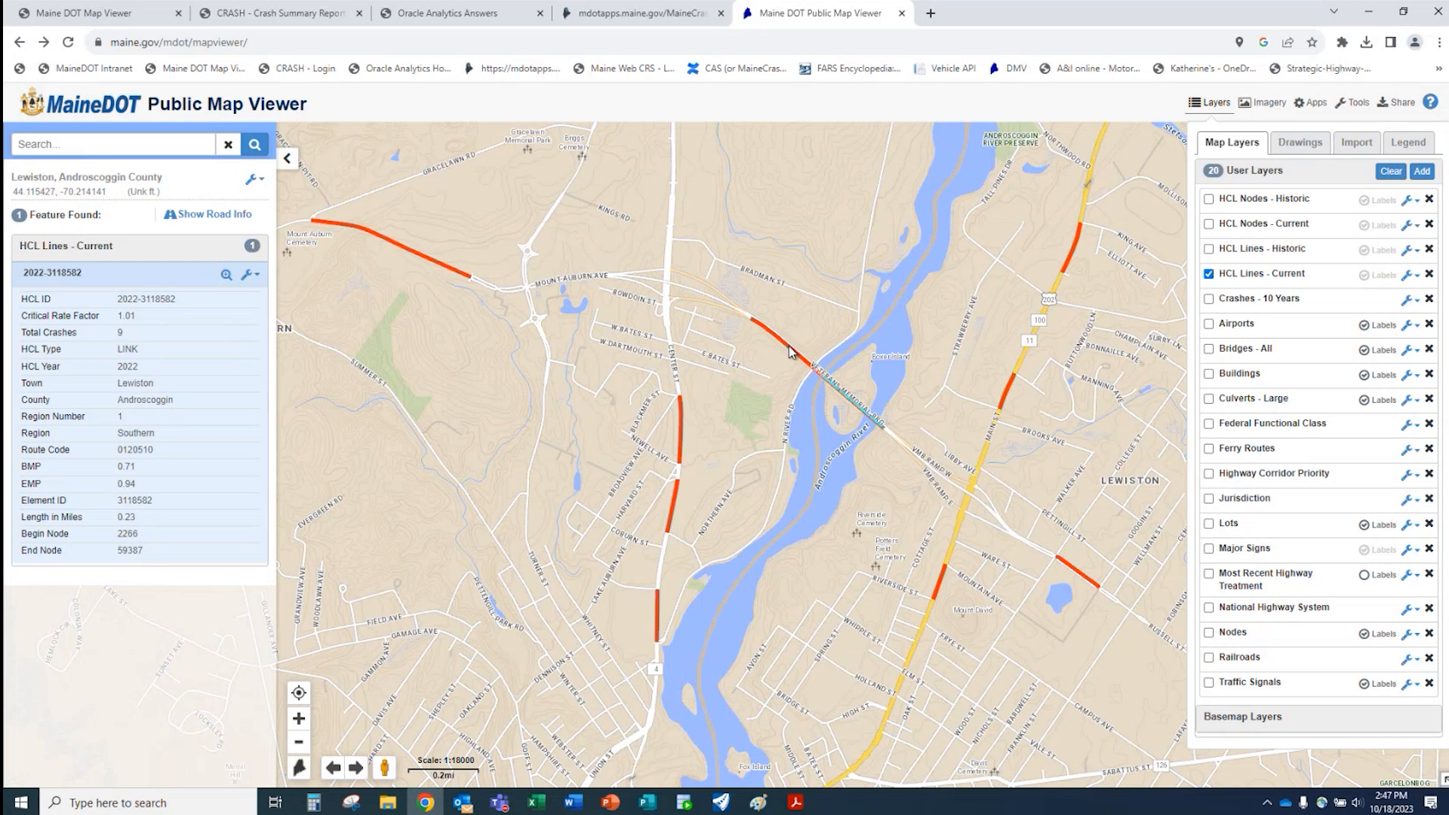
- Select the Auburn segment of the Veterans Memorial Bridge and open its High Crash Location Reports
{"action": "left_click", "coordinate": [790, 346]}
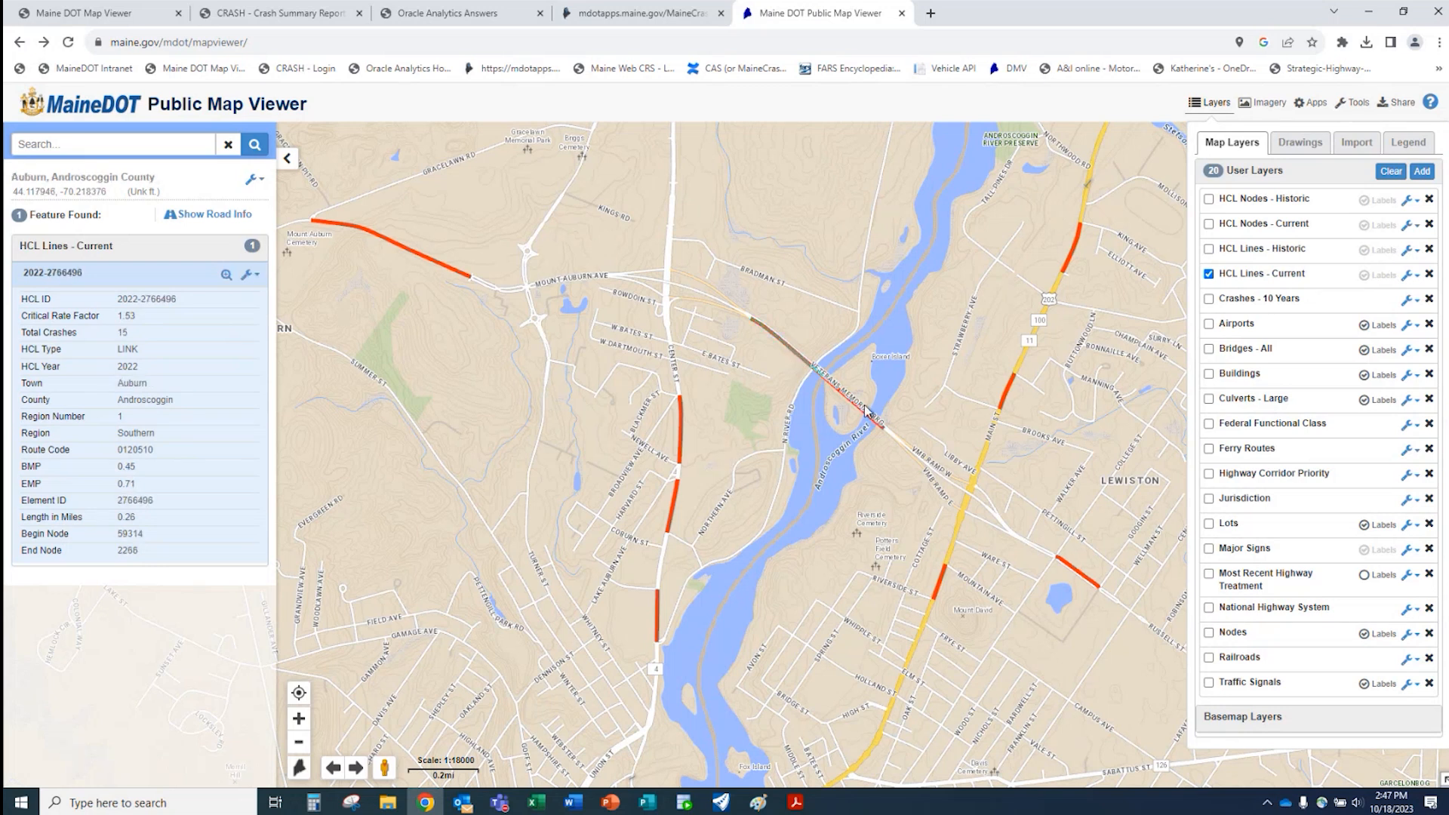
{"action": "left_click", "coordinate": [254, 276]}
{"action": "left_click", "coordinate": [254, 278]}
{"action": "left_click", "coordinate": [256, 281]}
{"action": "left_click", "coordinate": [223, 373]}
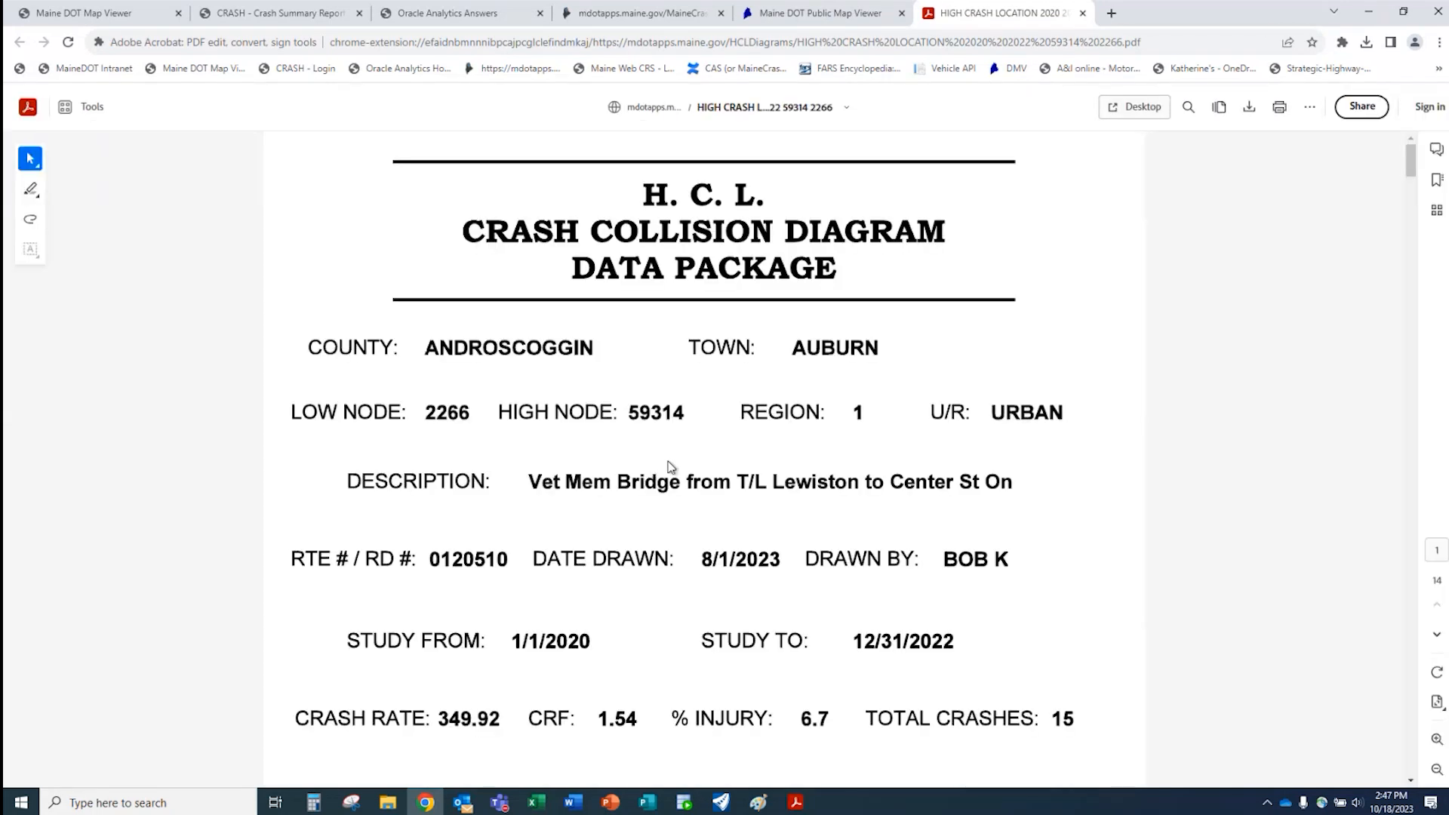
- Examine the legend, collision diagram and node location map in the Auburn bridge report, and close the report
{"action": "scroll", "coordinate": [670, 460], "scroll_direction": "down", "scroll_amount": 6}
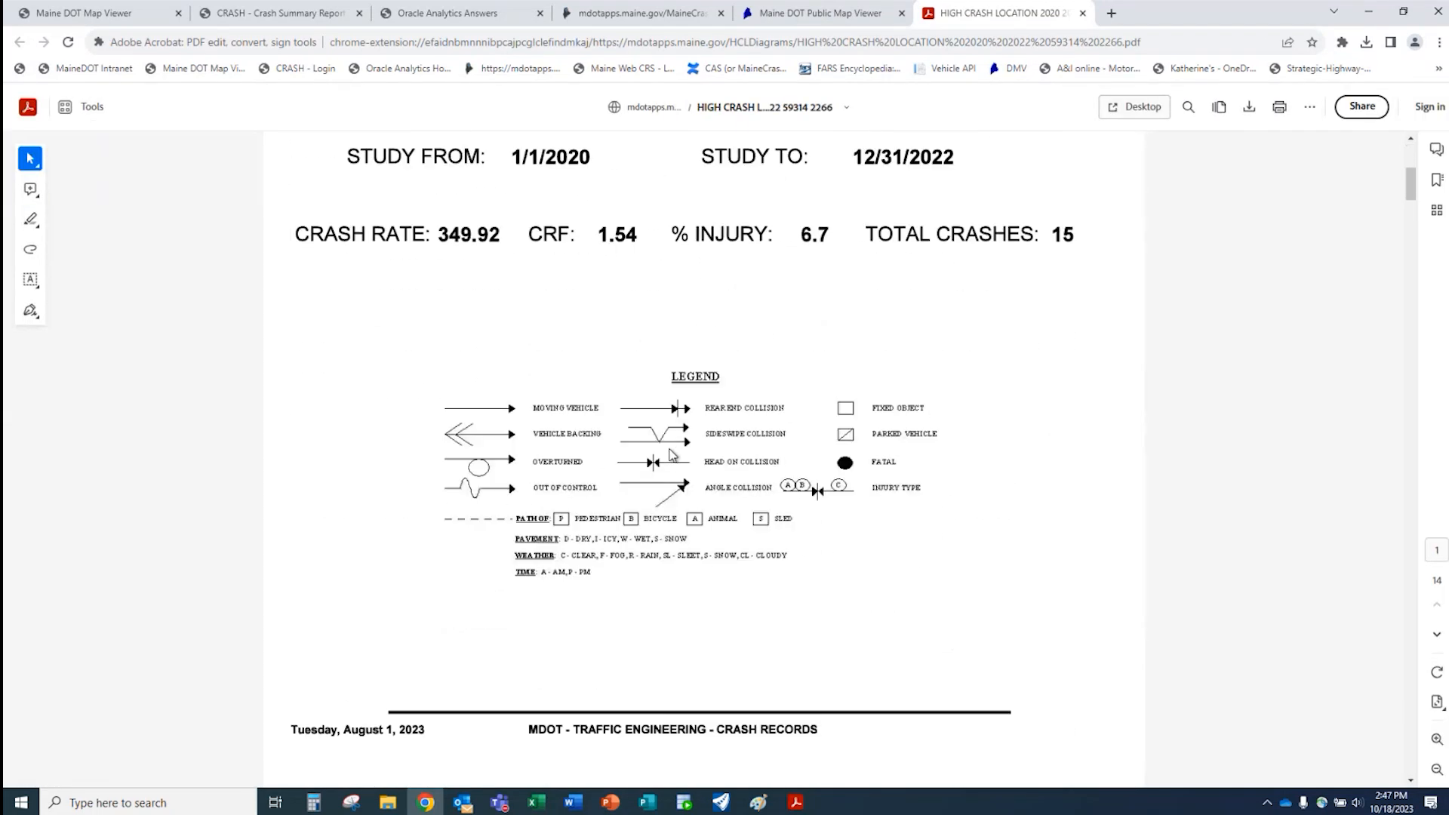
{"action": "scroll", "coordinate": [670, 455], "scroll_direction": "down", "scroll_amount": 15}
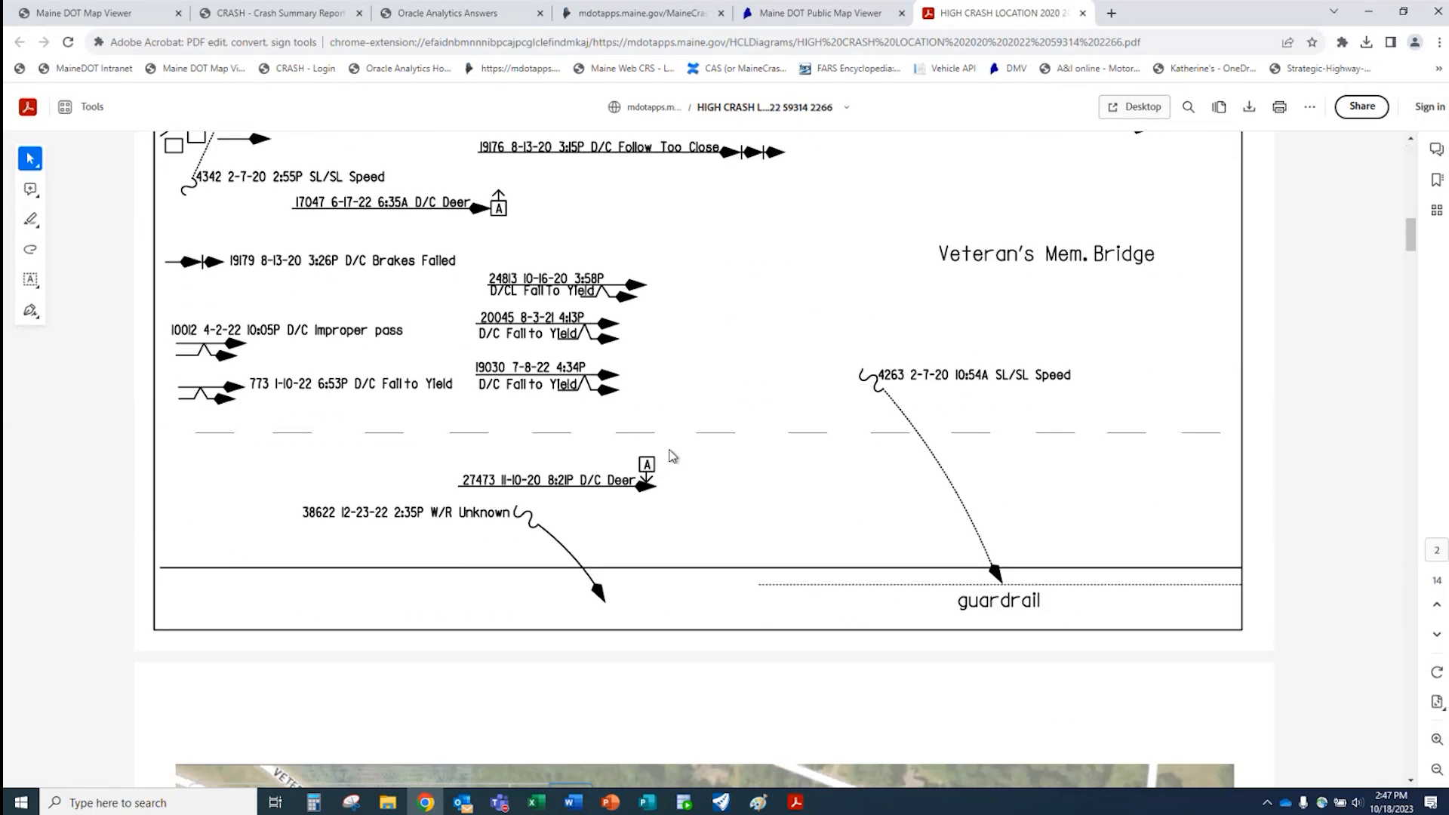
{"action": "scroll", "coordinate": [672, 457], "scroll_direction": "up", "scroll_amount": 1}
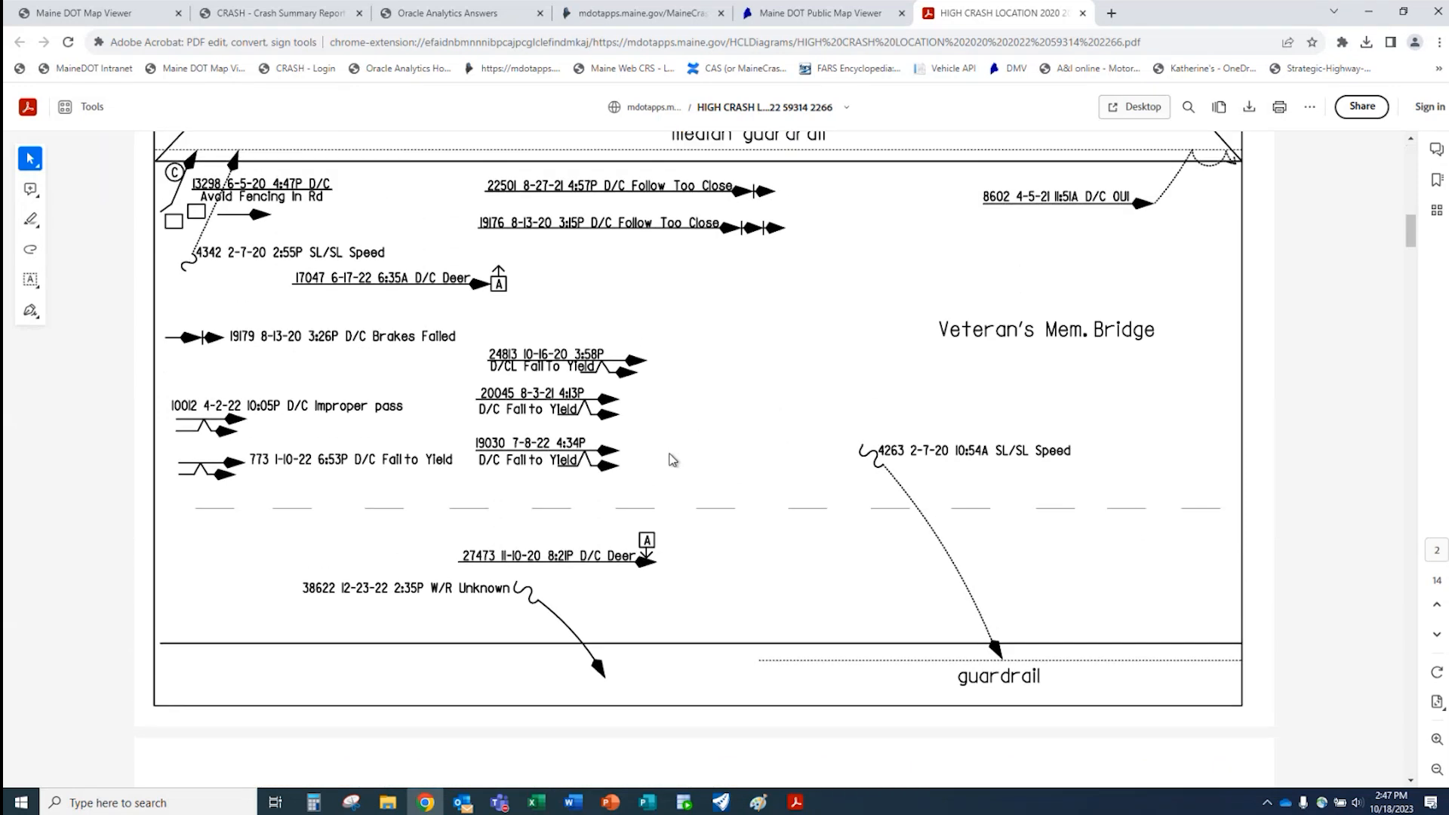
{"action": "scroll", "coordinate": [673, 461], "scroll_direction": "down", "scroll_amount": 20}
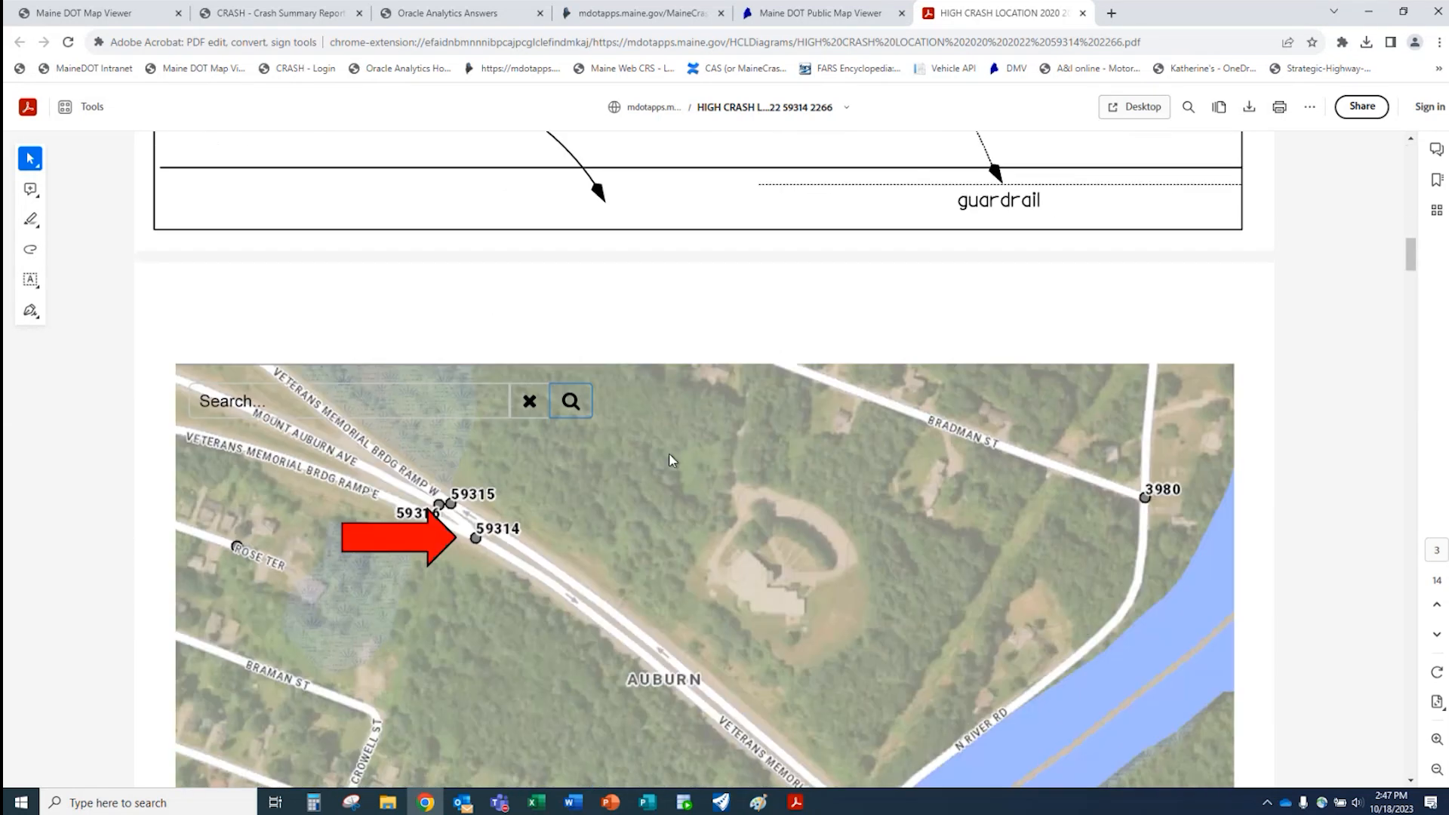
{"action": "scroll", "coordinate": [670, 460], "scroll_direction": "up", "scroll_amount": 5}
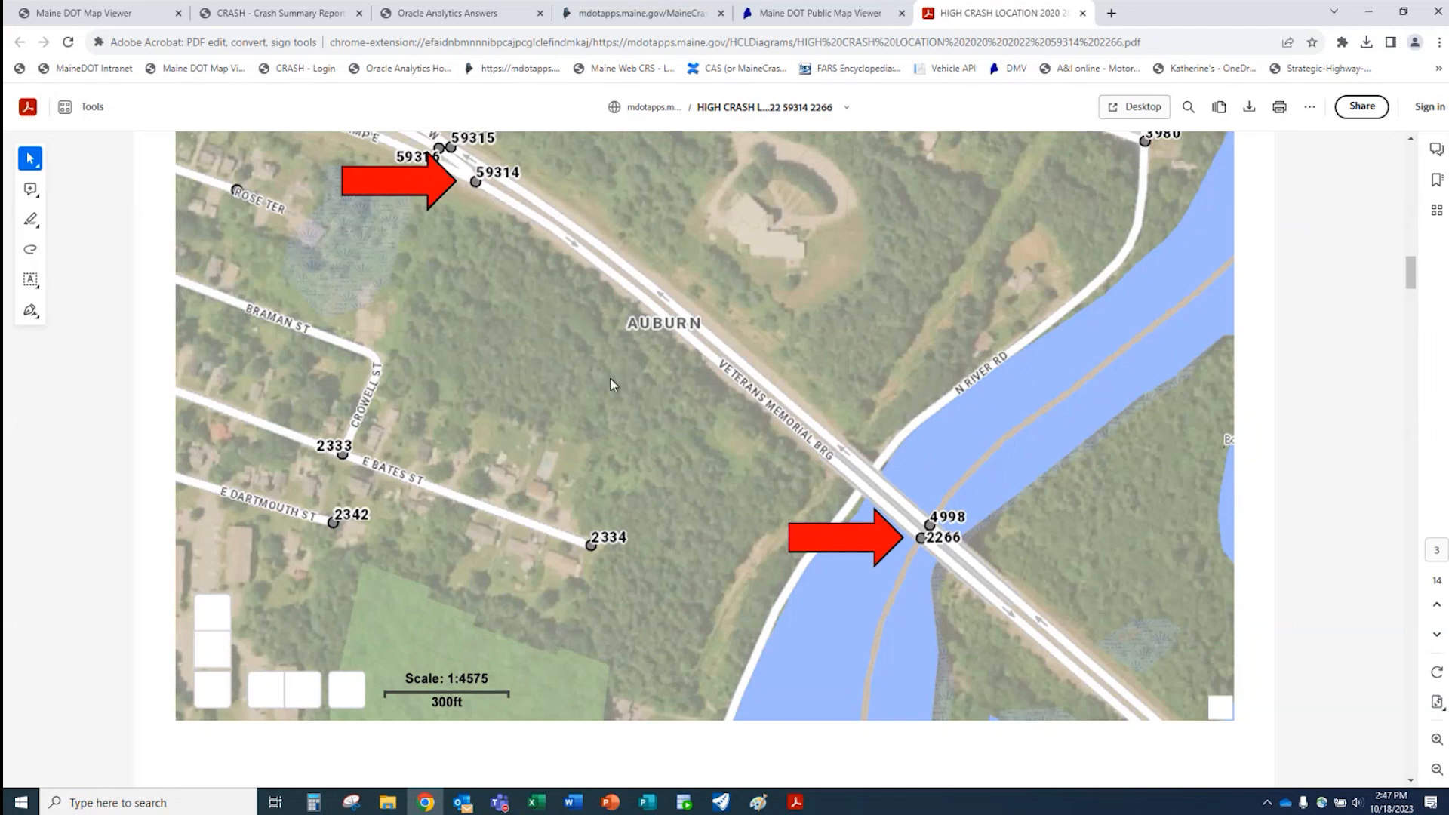
{"action": "scroll", "coordinate": [664, 519], "scroll_direction": "up", "scroll_amount": 4}
{"action": "scroll", "coordinate": [477, 342], "scroll_direction": "down", "scroll_amount": 2}
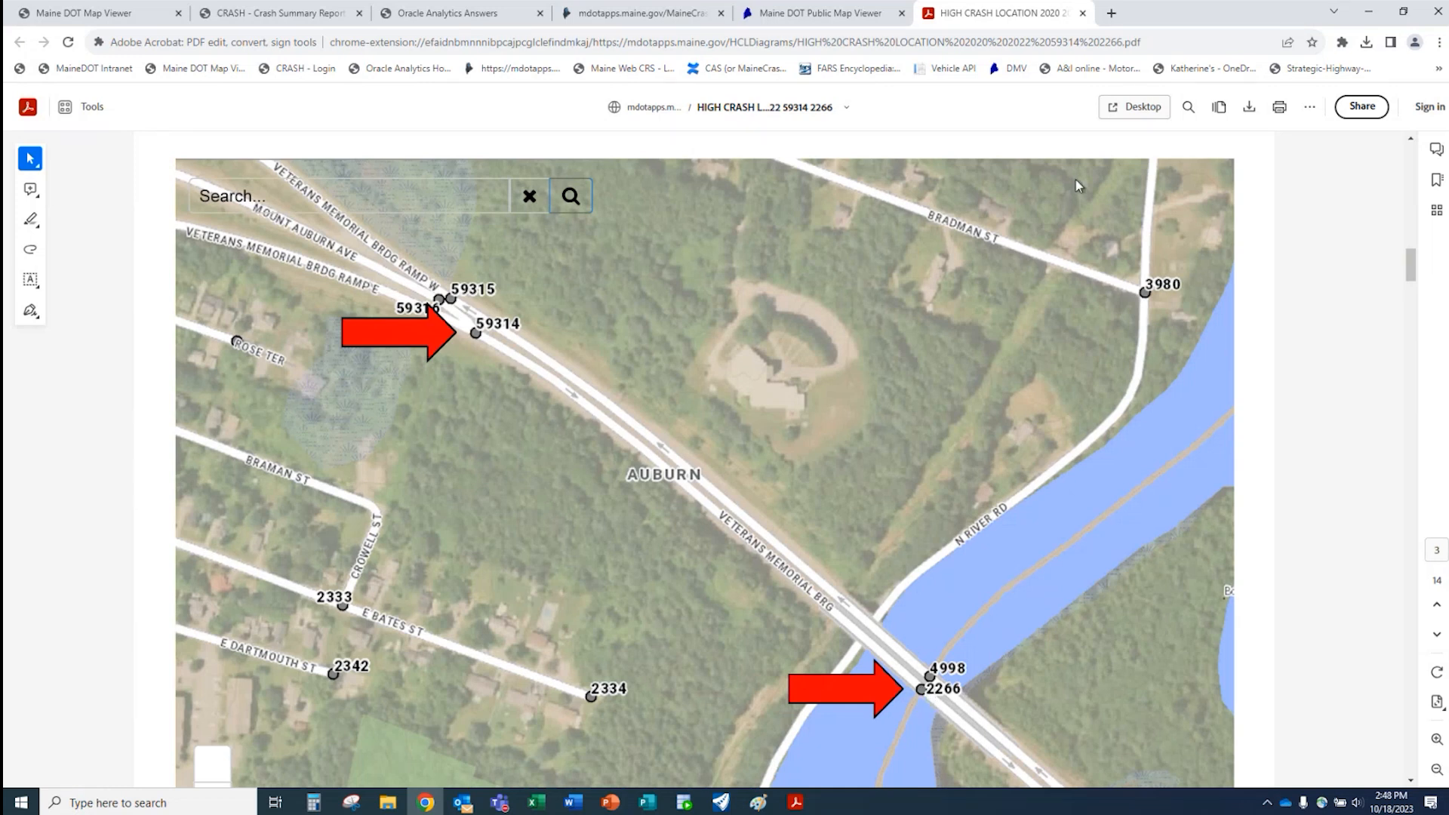
{"action": "scroll", "coordinate": [904, 462], "scroll_direction": "up", "scroll_amount": 6}
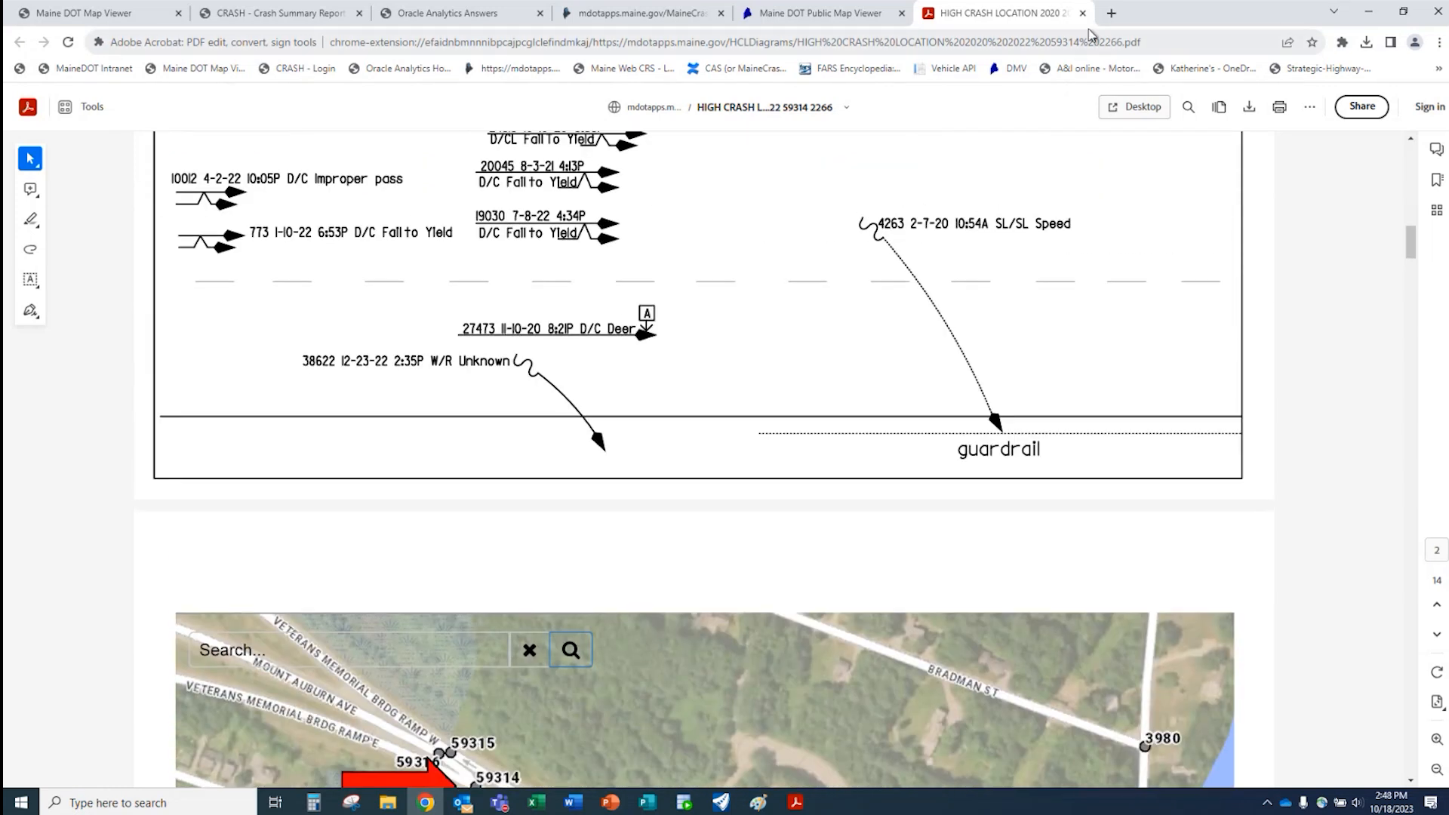
{"action": "left_click", "coordinate": [1082, 13]}
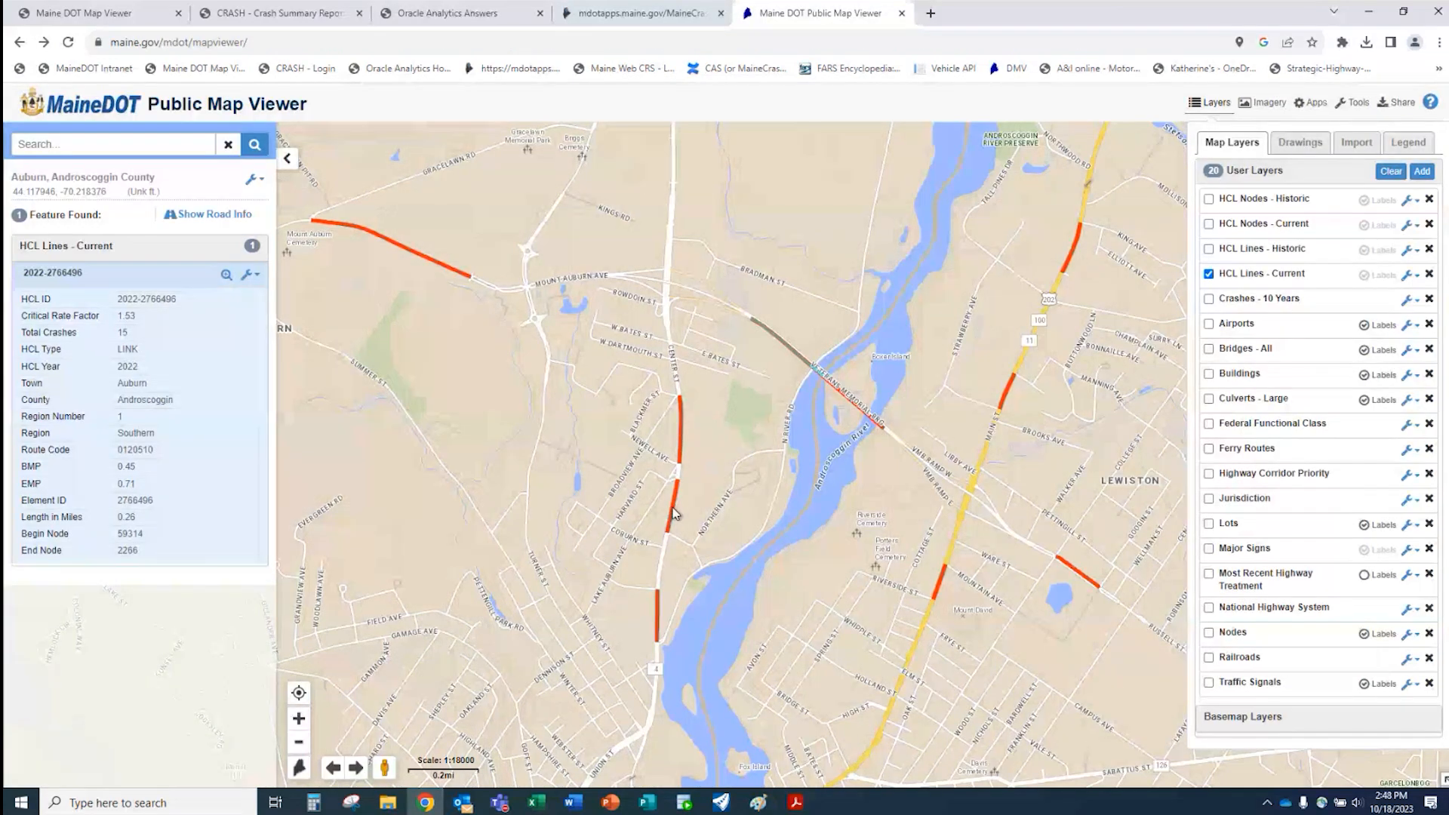
- Select the high crash line segment at Dover-Foxcroft in Piscataquis County and request its High Crash Location Reports
{"action": "scroll", "coordinate": [563, 504], "scroll_direction": "down", "scroll_amount": 5}
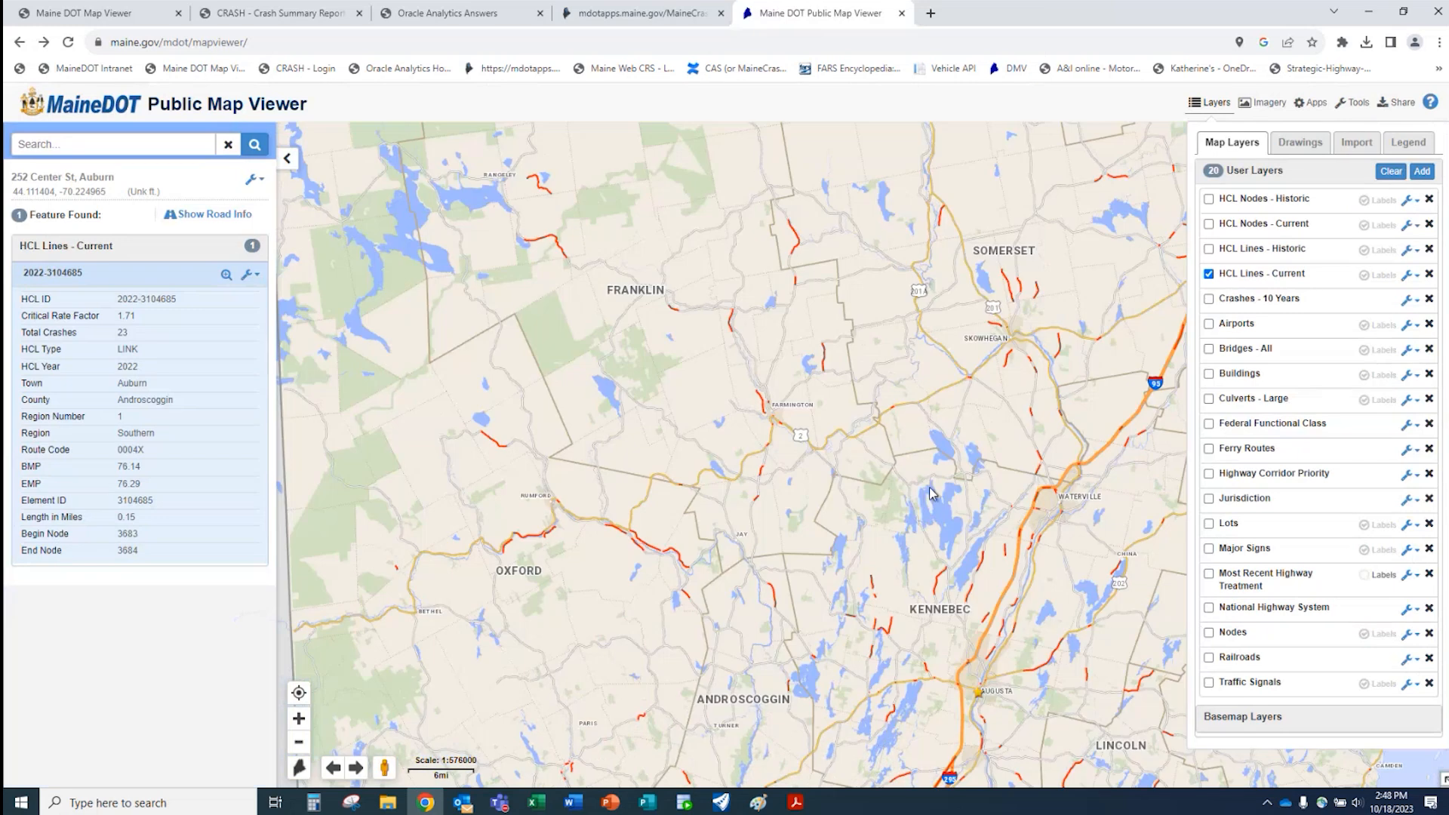
{"action": "left_click_drag", "start_coordinate": [1016, 380], "coordinate": [643, 802]}
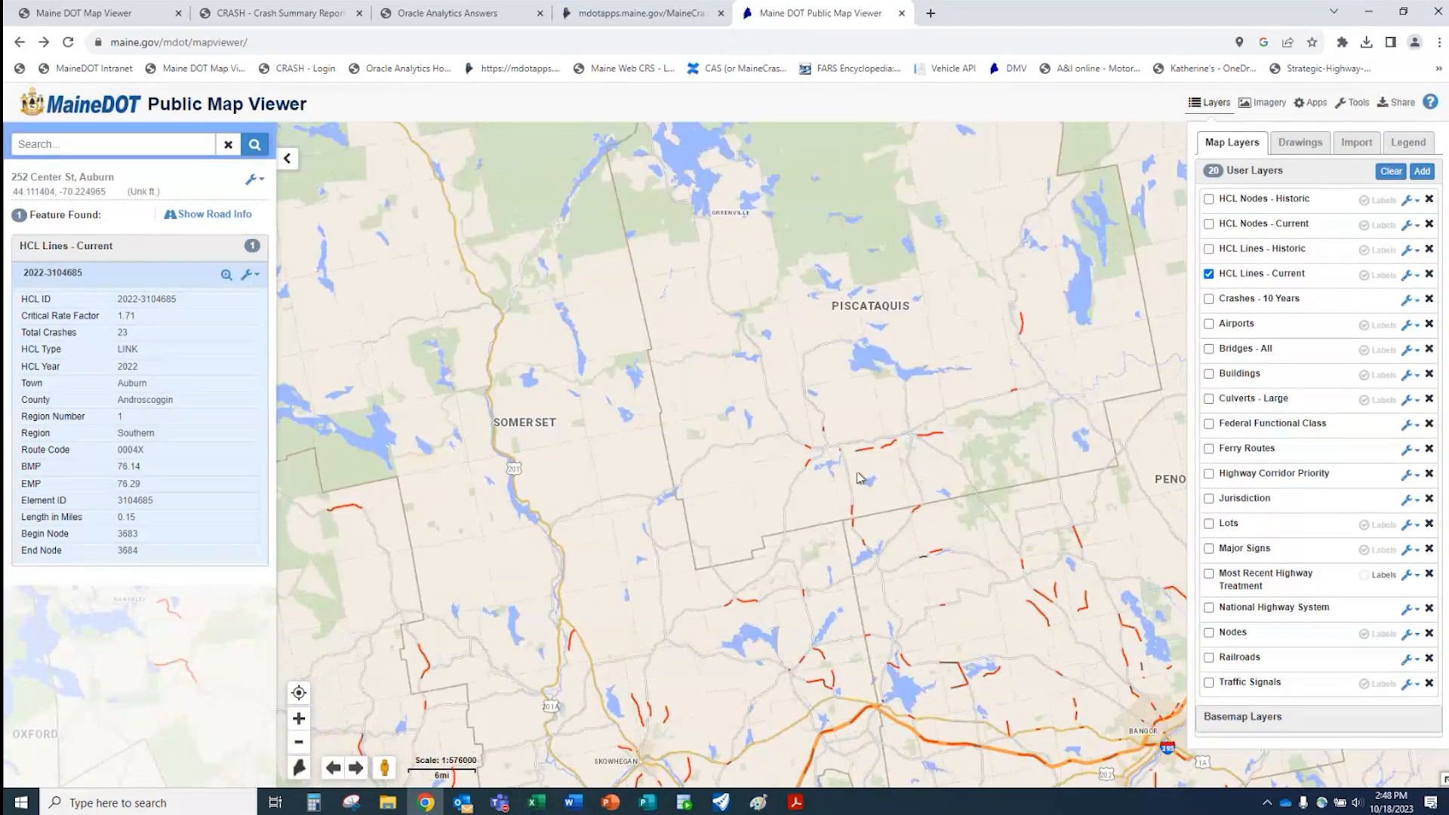
{"action": "left_click_drag", "start_coordinate": [906, 384], "coordinate": [727, 737]}
{"action": "left_click_drag", "start_coordinate": [811, 682], "coordinate": [853, 534]}
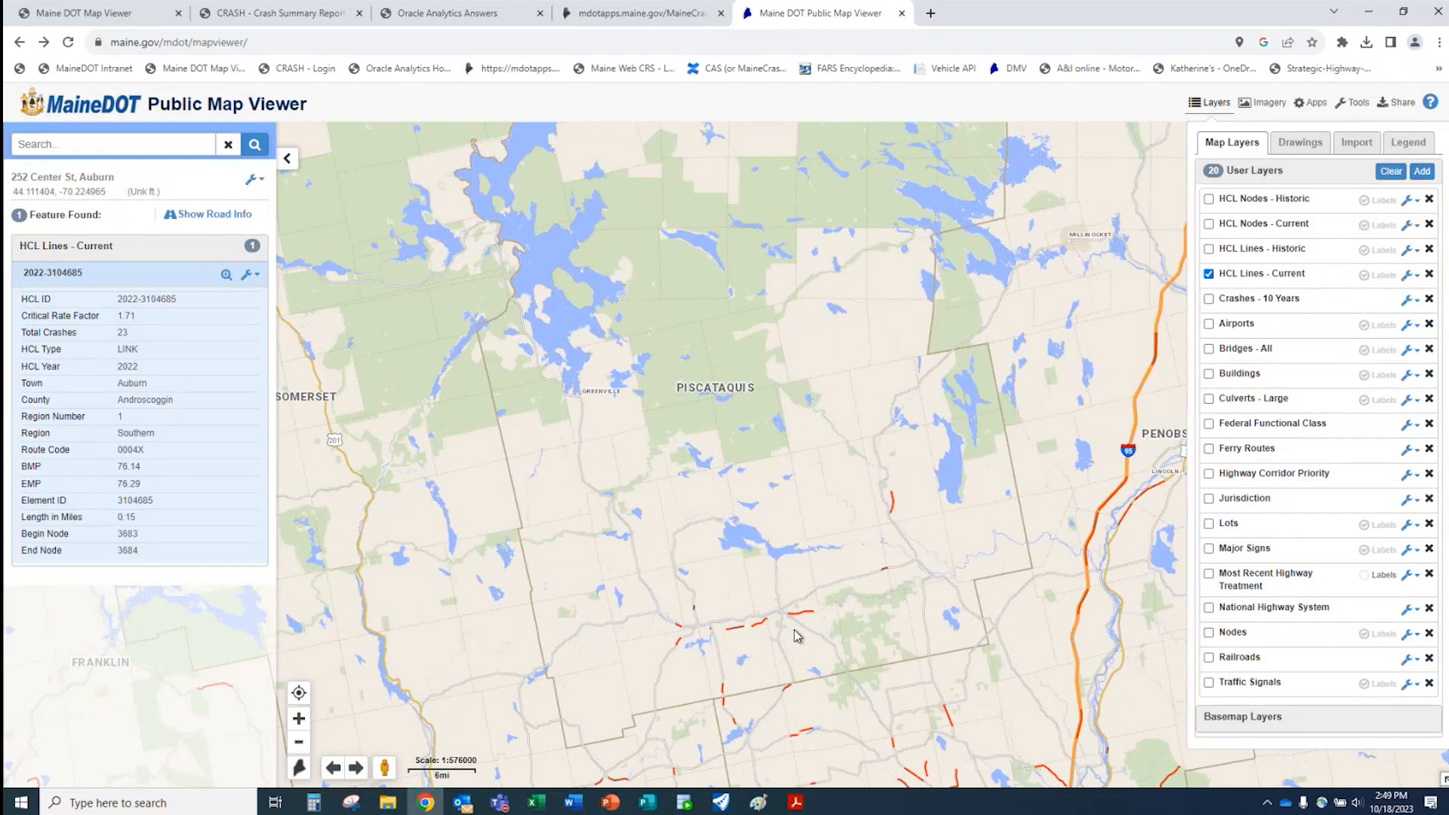
{"action": "scroll", "coordinate": [794, 630], "scroll_direction": "up", "scroll_amount": 1}
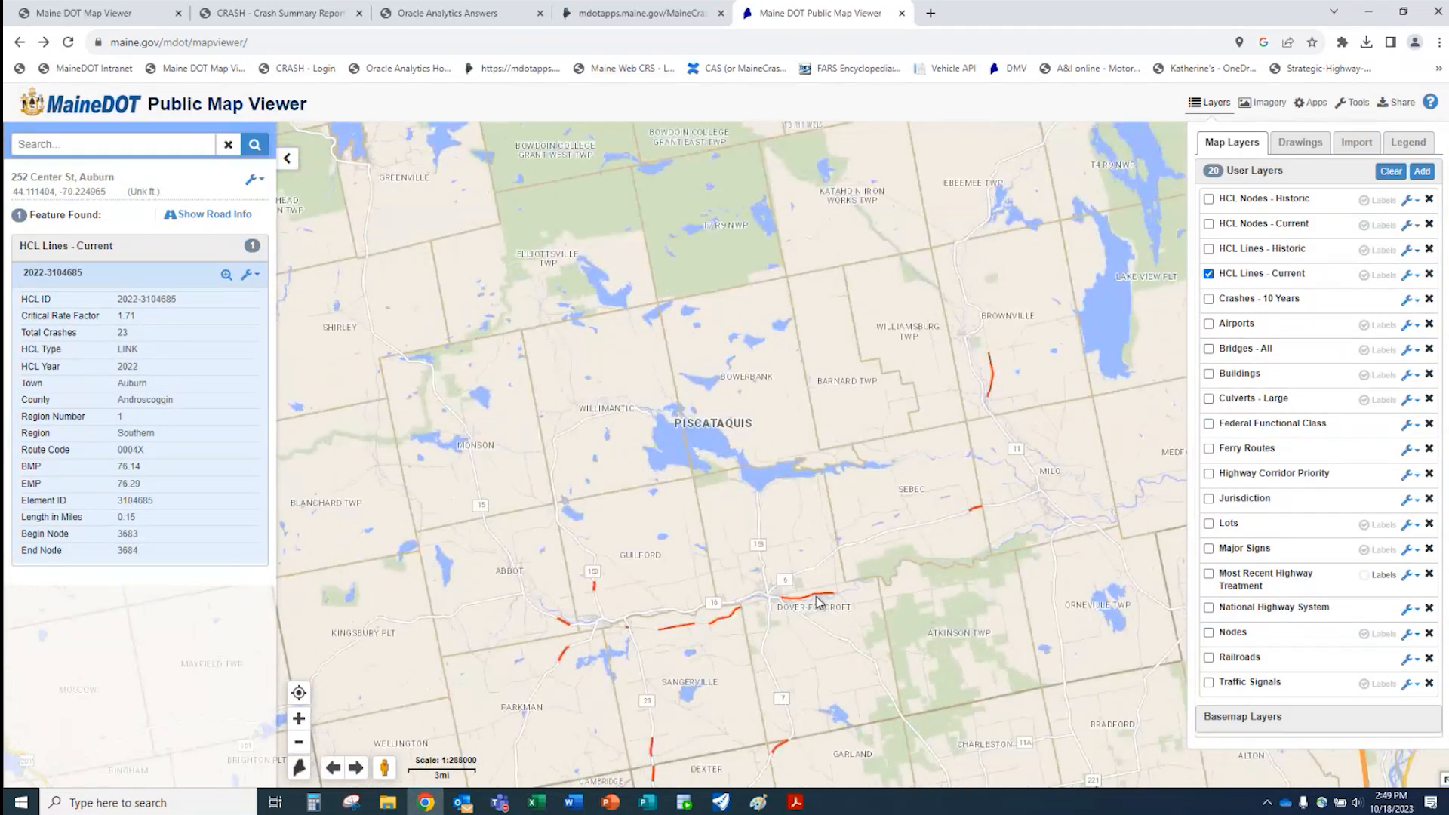
{"action": "left_click", "coordinate": [817, 597]}
{"action": "left_click", "coordinate": [249, 277]}
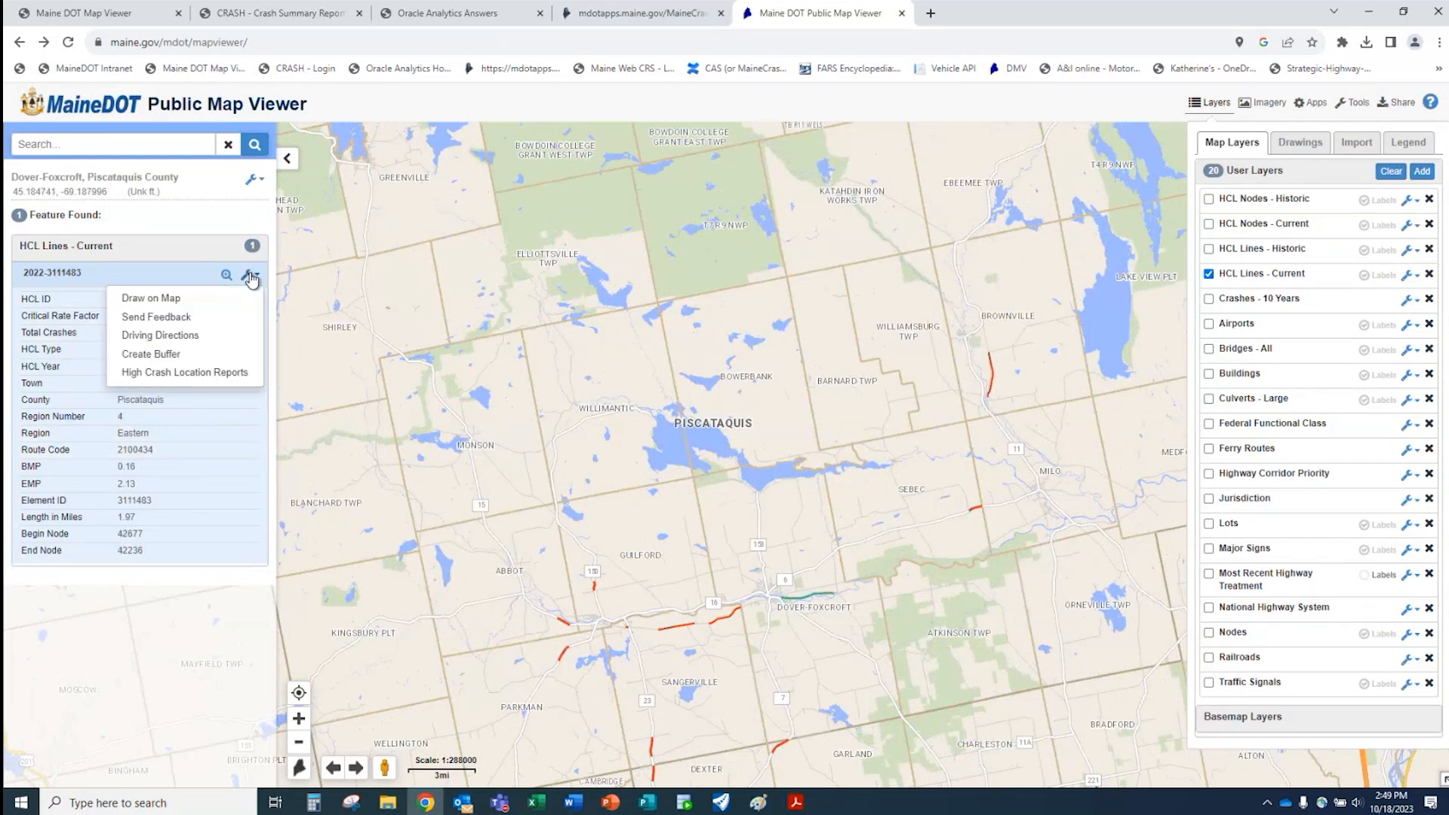
{"action": "left_click", "coordinate": [212, 372]}
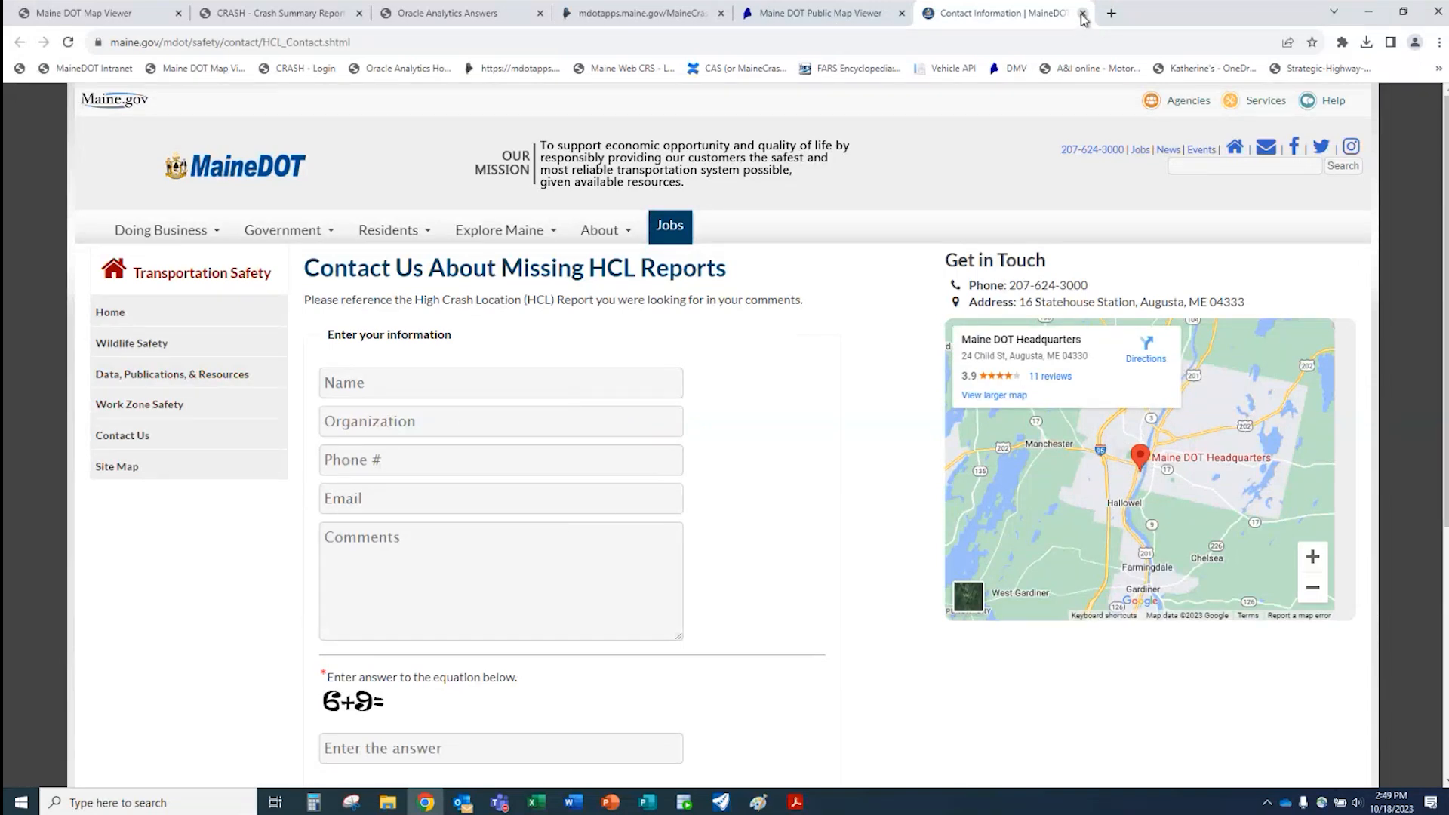
- Close the contact page for missing HCL reports and turn off the HCL Lines - Current layer
{"action": "left_click", "coordinate": [1084, 14]}
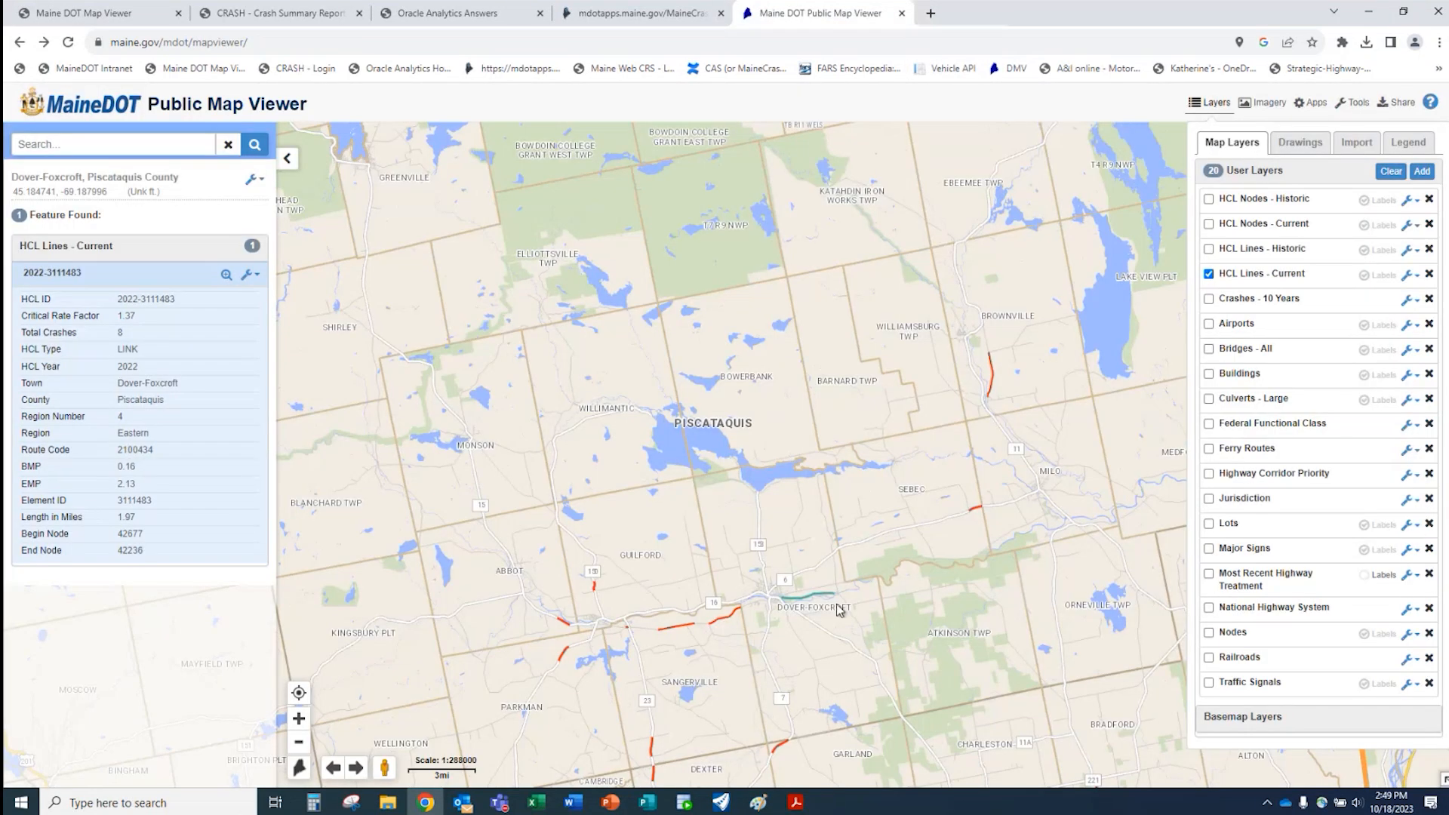
{"action": "scroll", "coordinate": [900, 605], "scroll_direction": "down", "scroll_amount": 2}
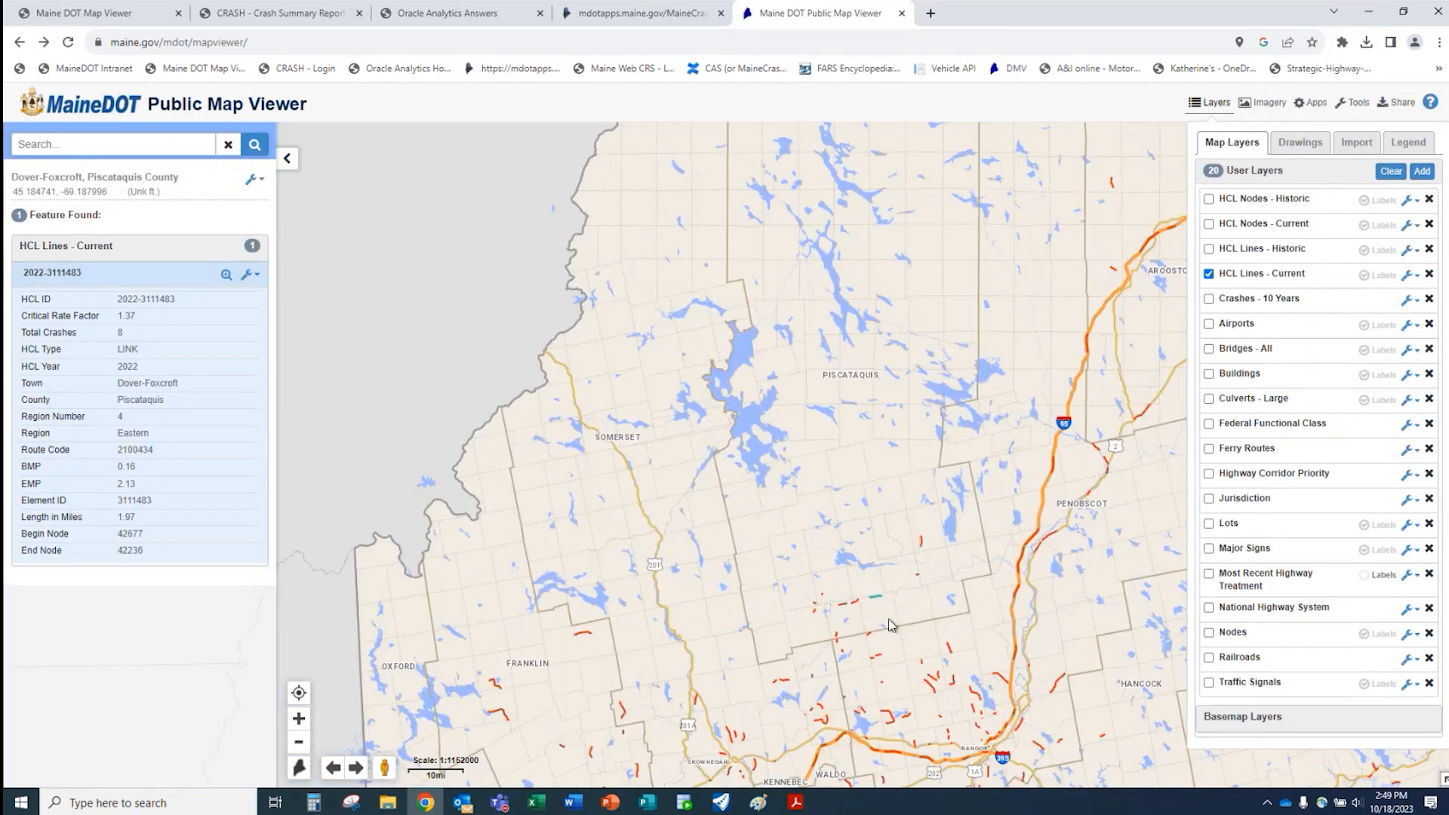
{"action": "scroll", "coordinate": [909, 610], "scroll_direction": "down", "scroll_amount": 1}
{"action": "left_click_drag", "start_coordinate": [984, 649], "coordinate": [915, 508]}
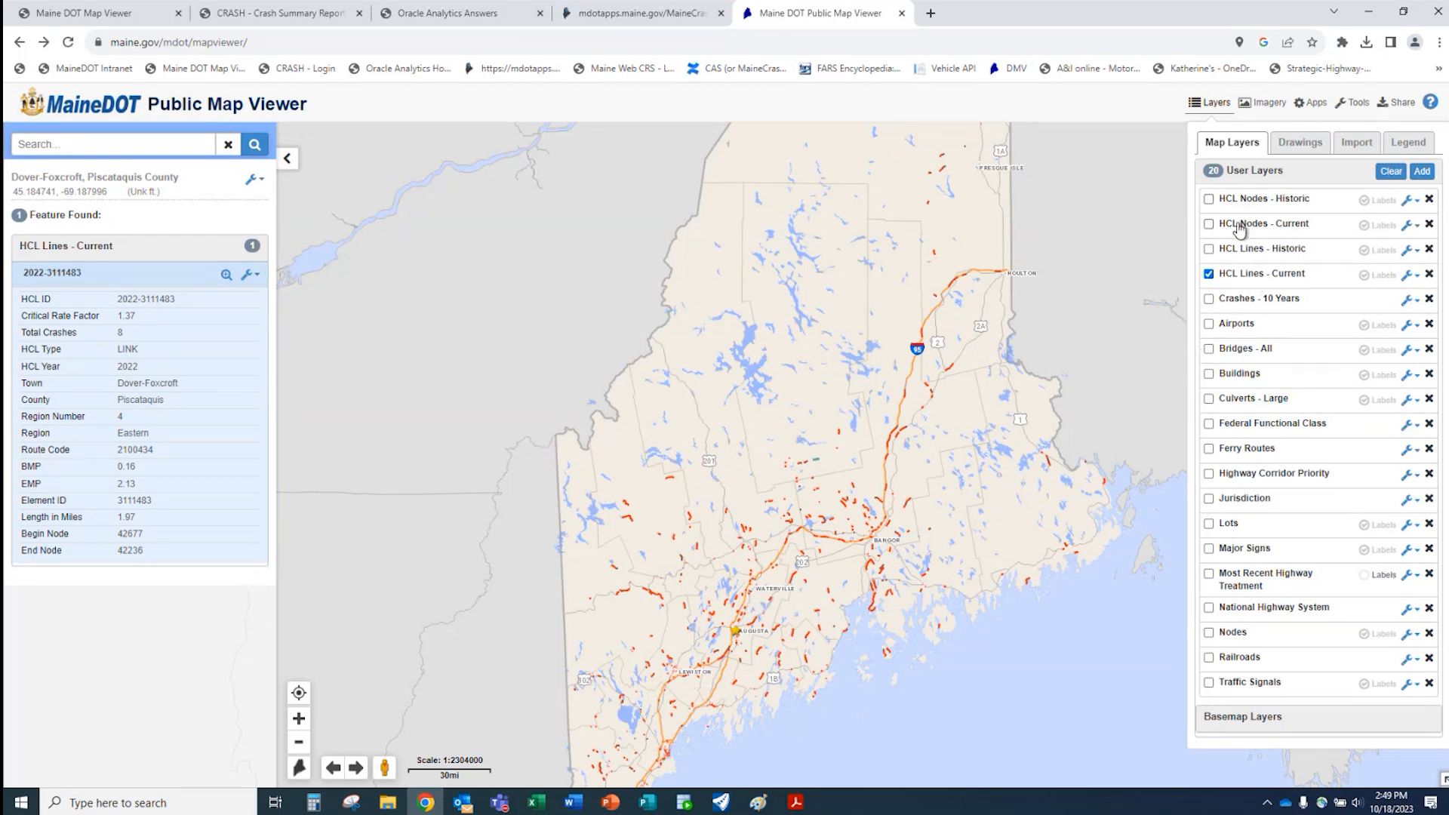
{"action": "left_click", "coordinate": [1209, 275]}
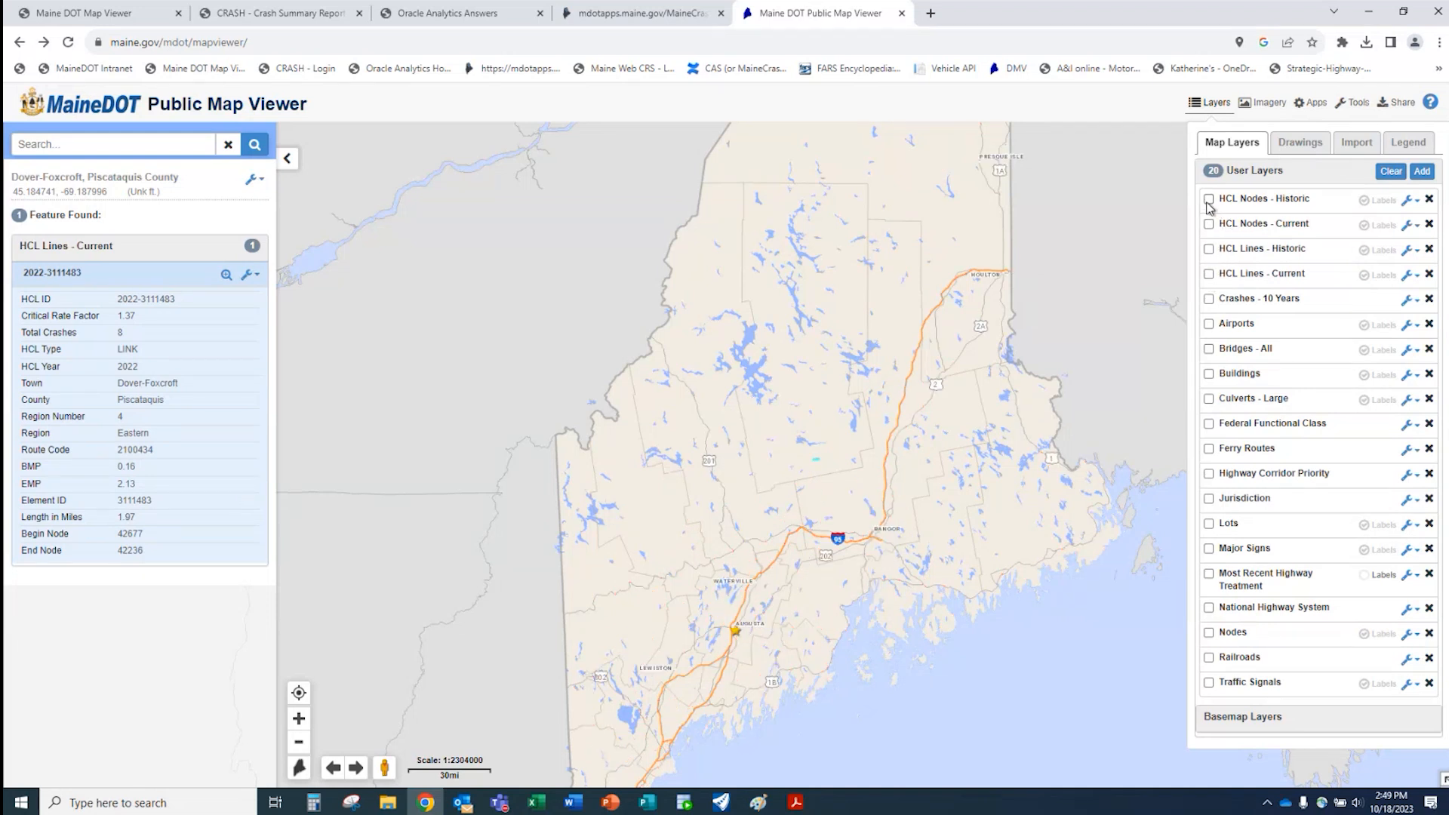
- Turn on the HCL Nodes - Historic layer to display the historic high crash nodes around Augusta
{"action": "left_click", "coordinate": [1210, 200]}
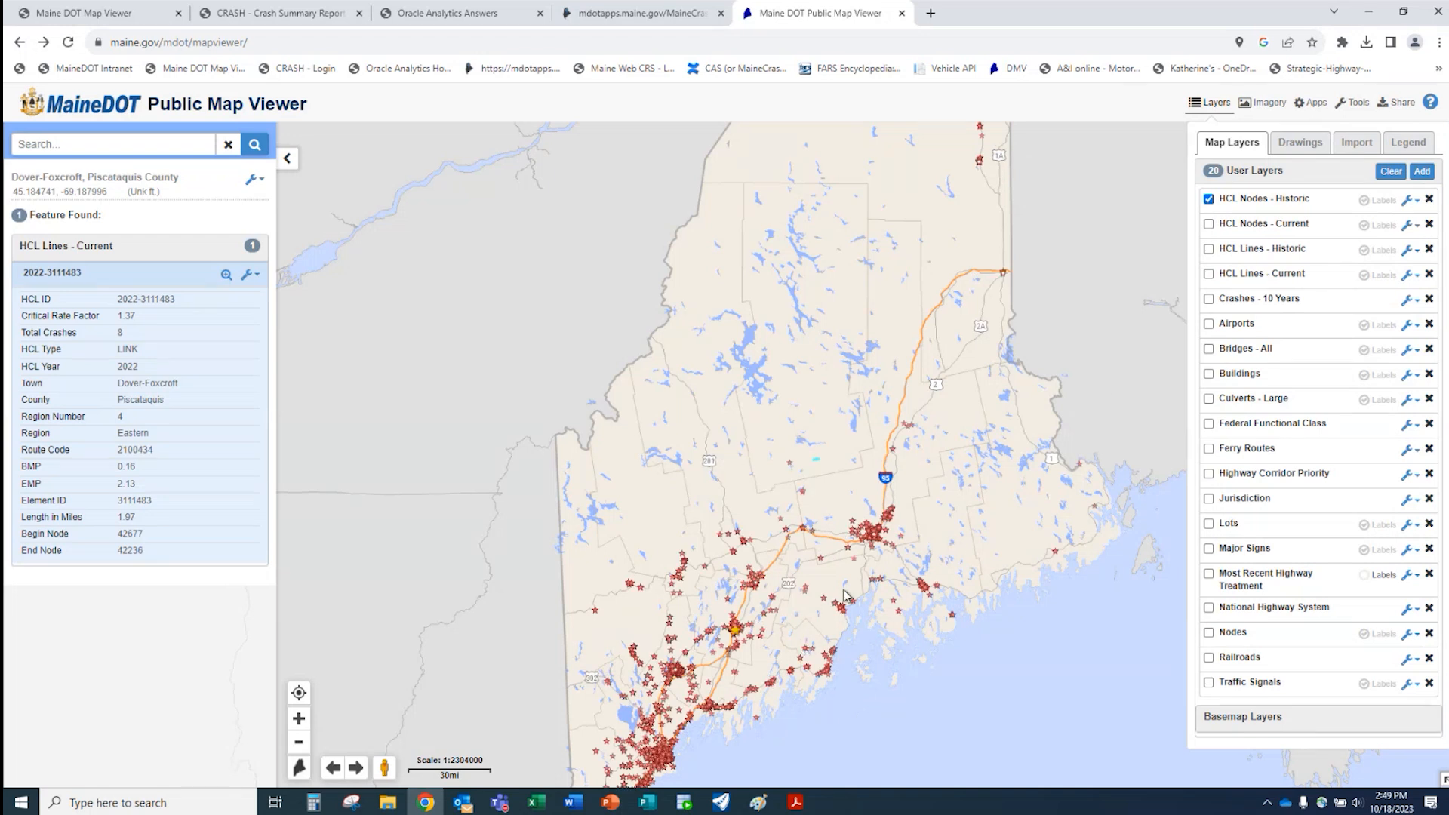
{"action": "scroll", "coordinate": [845, 596], "scroll_direction": "up", "scroll_amount": 1}
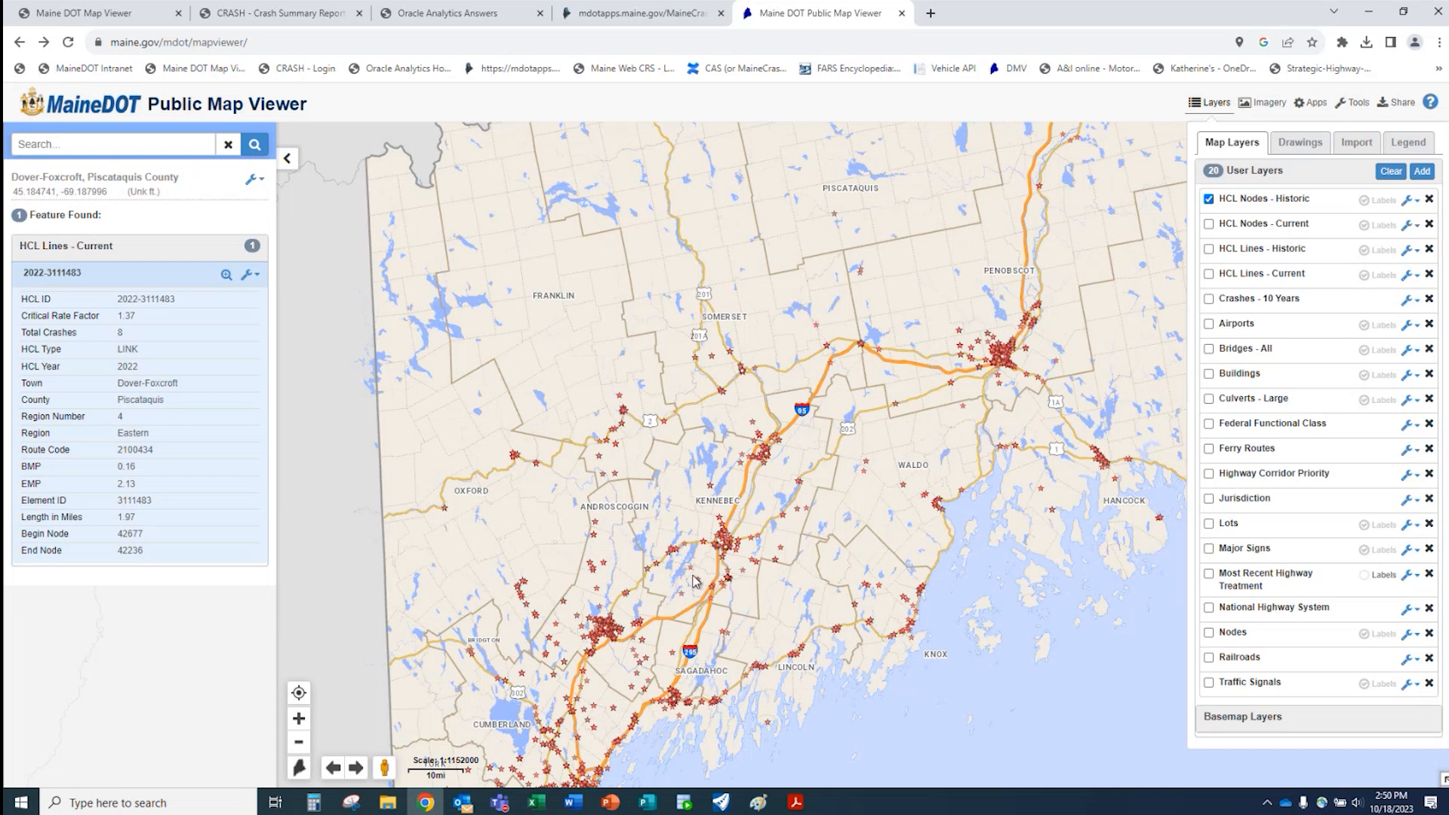
{"action": "scroll", "coordinate": [703, 569], "scroll_direction": "up", "scroll_amount": 2}
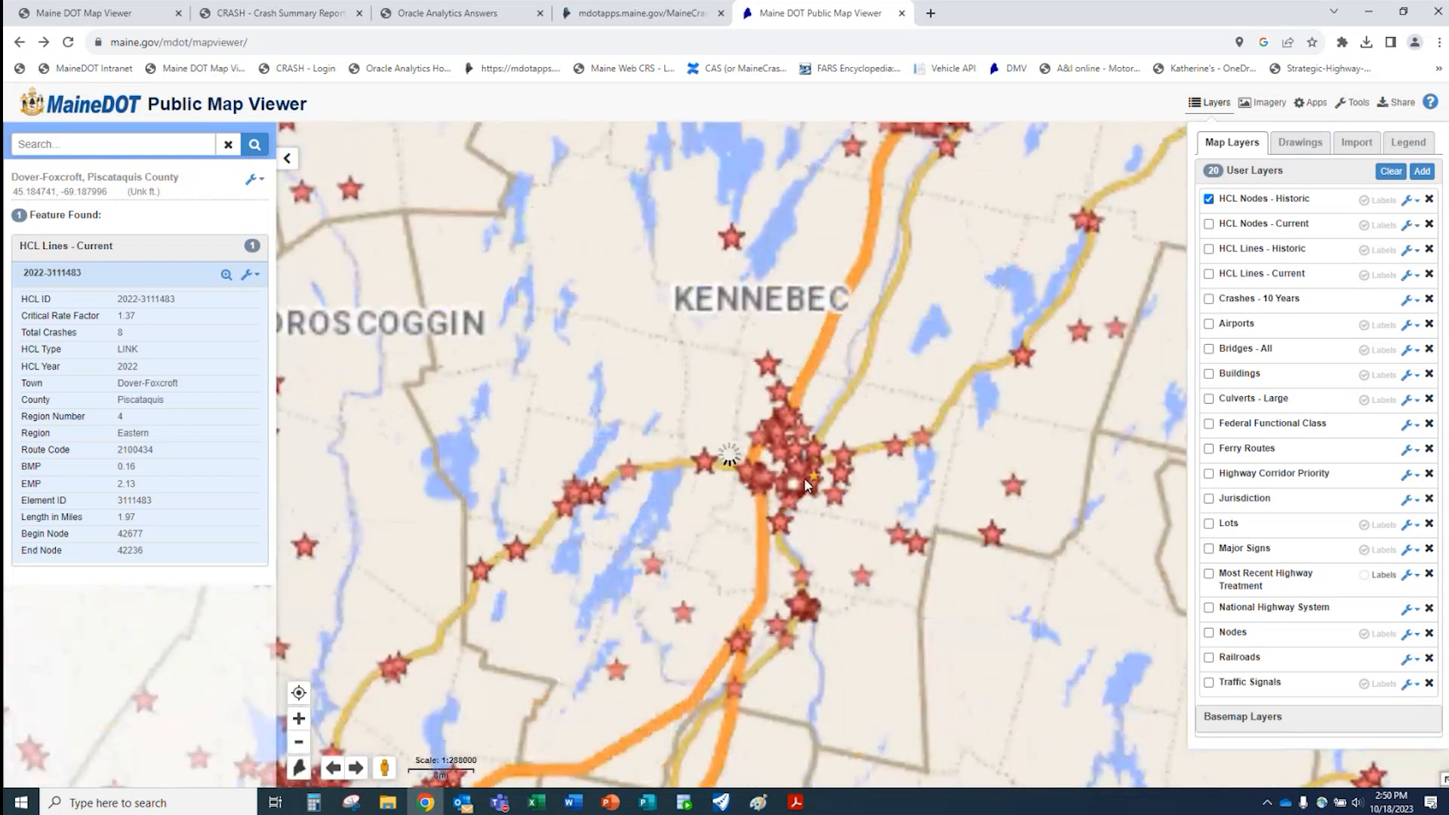
{"action": "scroll", "coordinate": [804, 478], "scroll_direction": "up", "scroll_amount": 1}
{"action": "scroll", "coordinate": [812, 469], "scroll_direction": "up", "scroll_amount": 1}
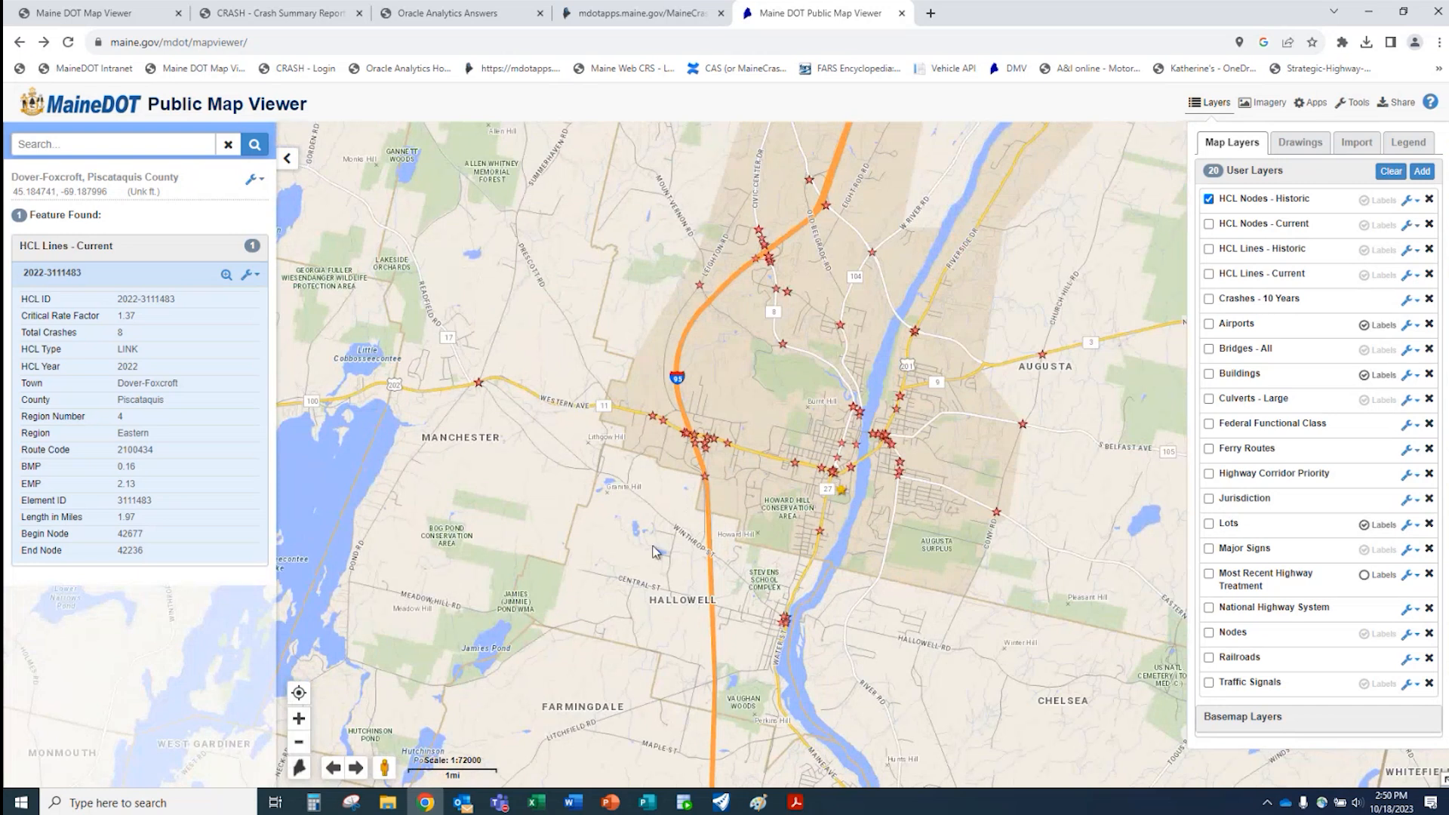
- Open the 2020 collision diagram report for the historic high crash node at Florence St and Western Ave in Augusta, and close it
{"action": "left_click", "coordinate": [794, 465]}
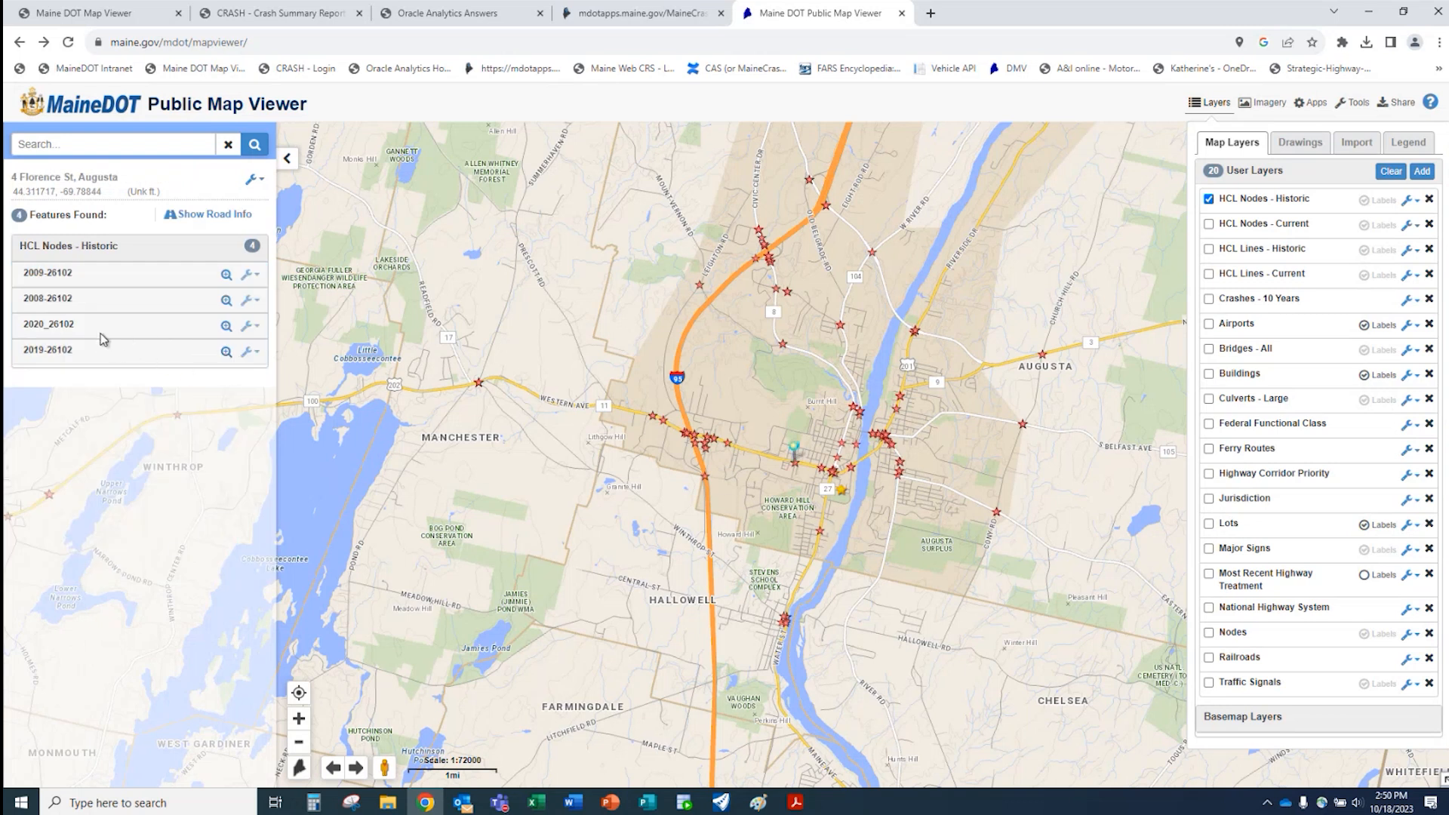
{"action": "left_click", "coordinate": [59, 326]}
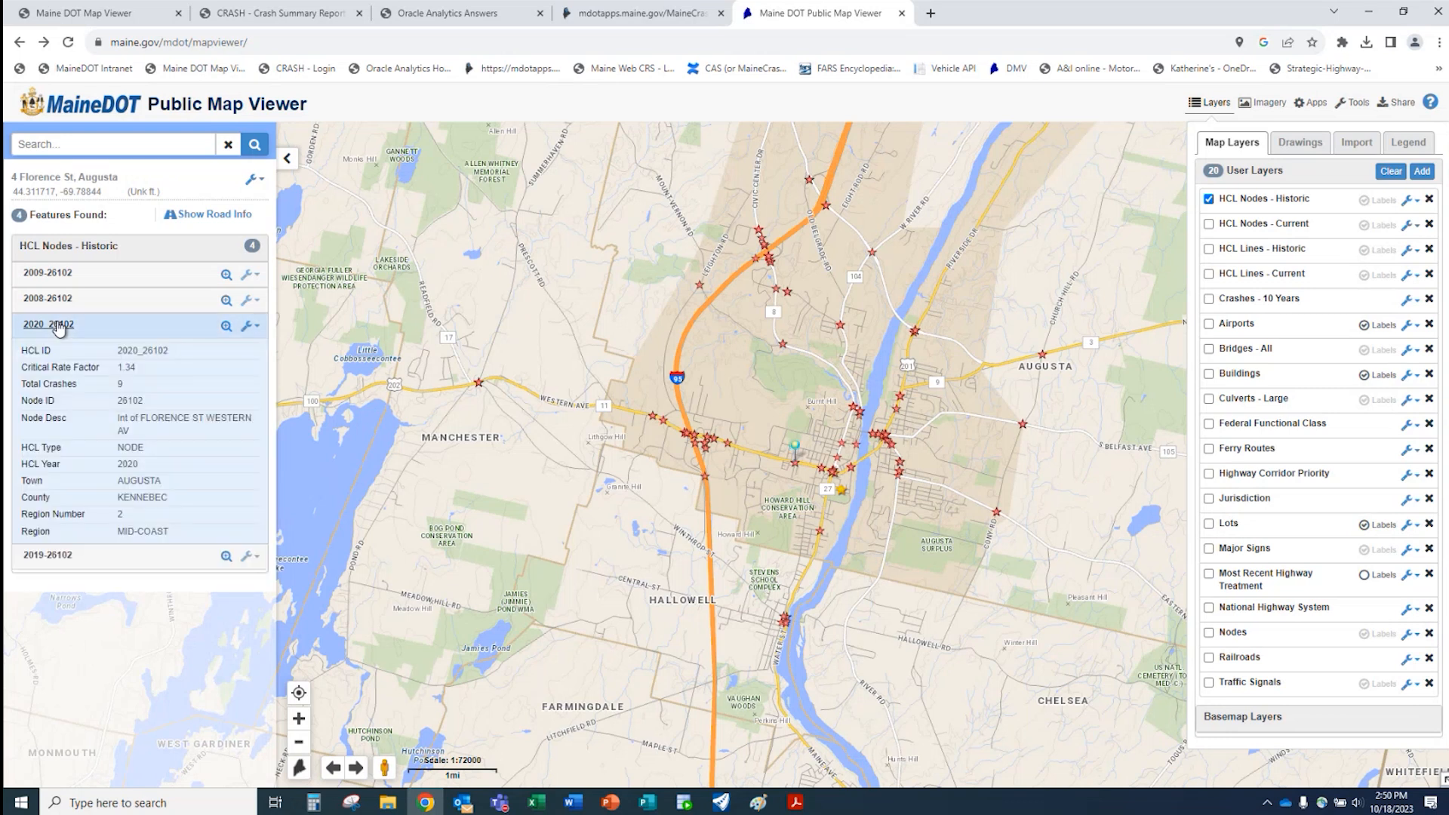
{"action": "left_click", "coordinate": [249, 326]}
{"action": "left_click", "coordinate": [217, 424]}
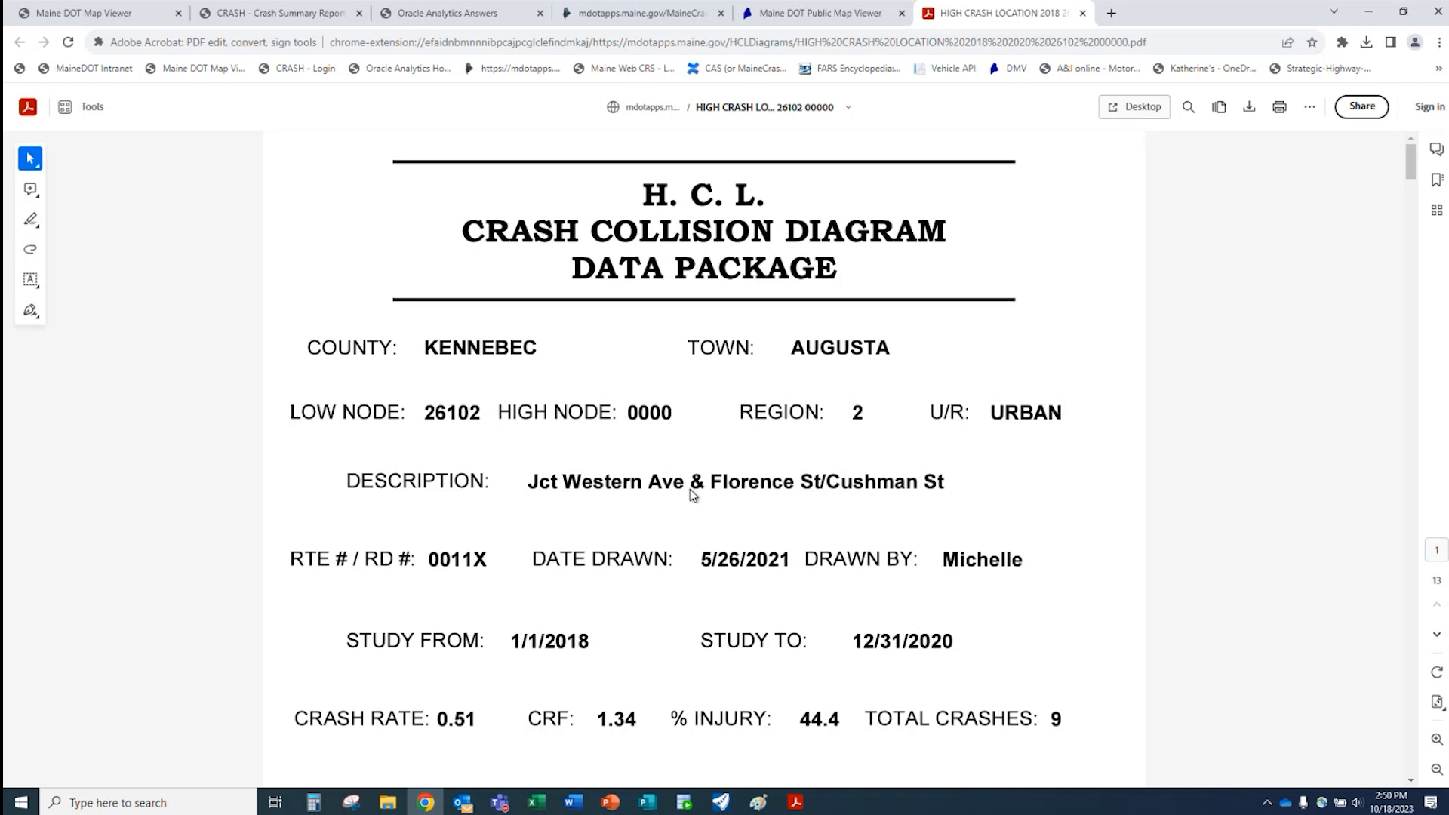
{"action": "left_click", "coordinate": [1084, 14]}
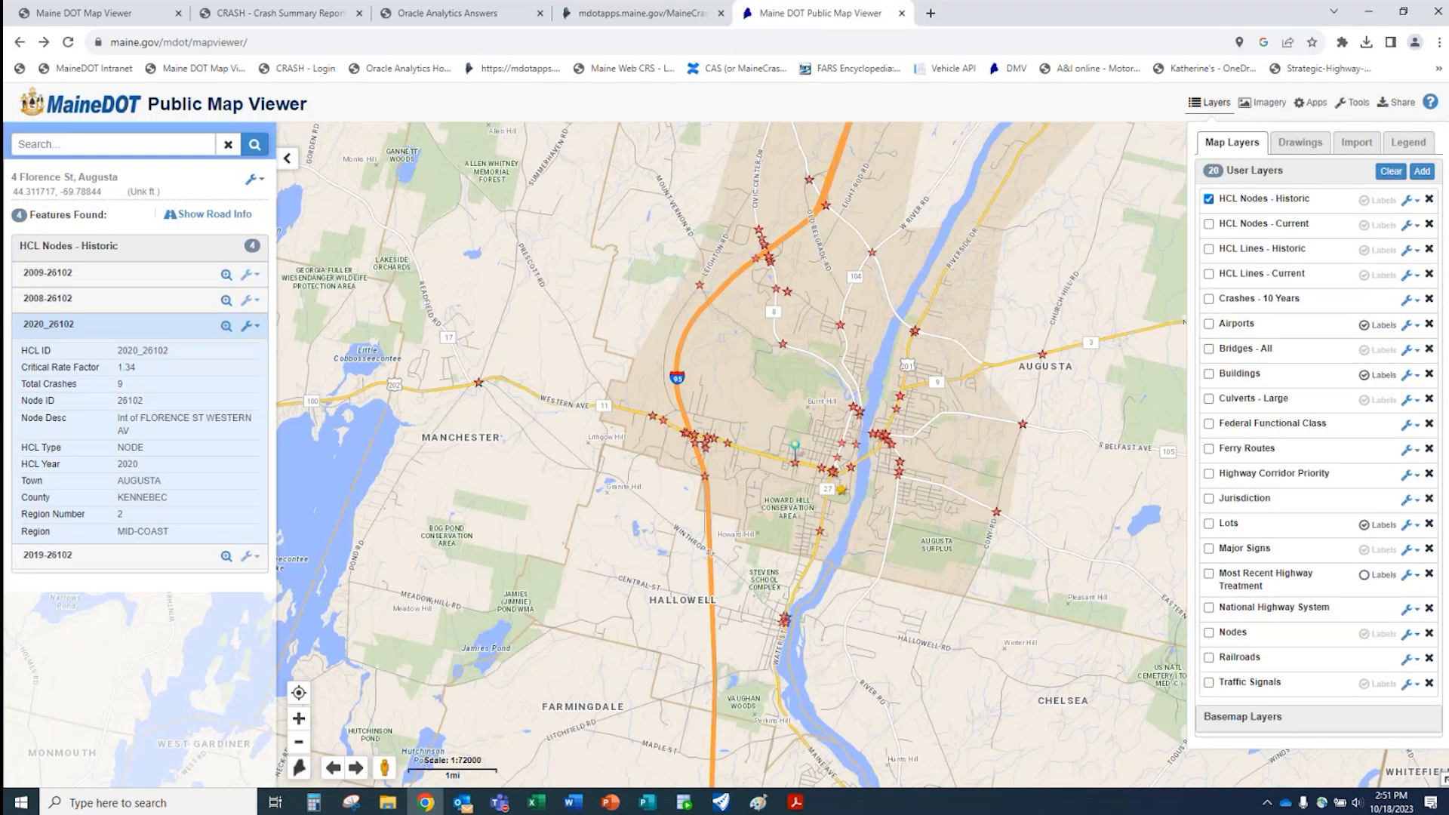
- Turn on the HCL Lines - Historic layer to display the historic high crash lines around Augusta
{"action": "left_click", "coordinate": [1208, 251]}
{"action": "scroll", "coordinate": [690, 524], "scroll_direction": "down", "scroll_amount": 2}
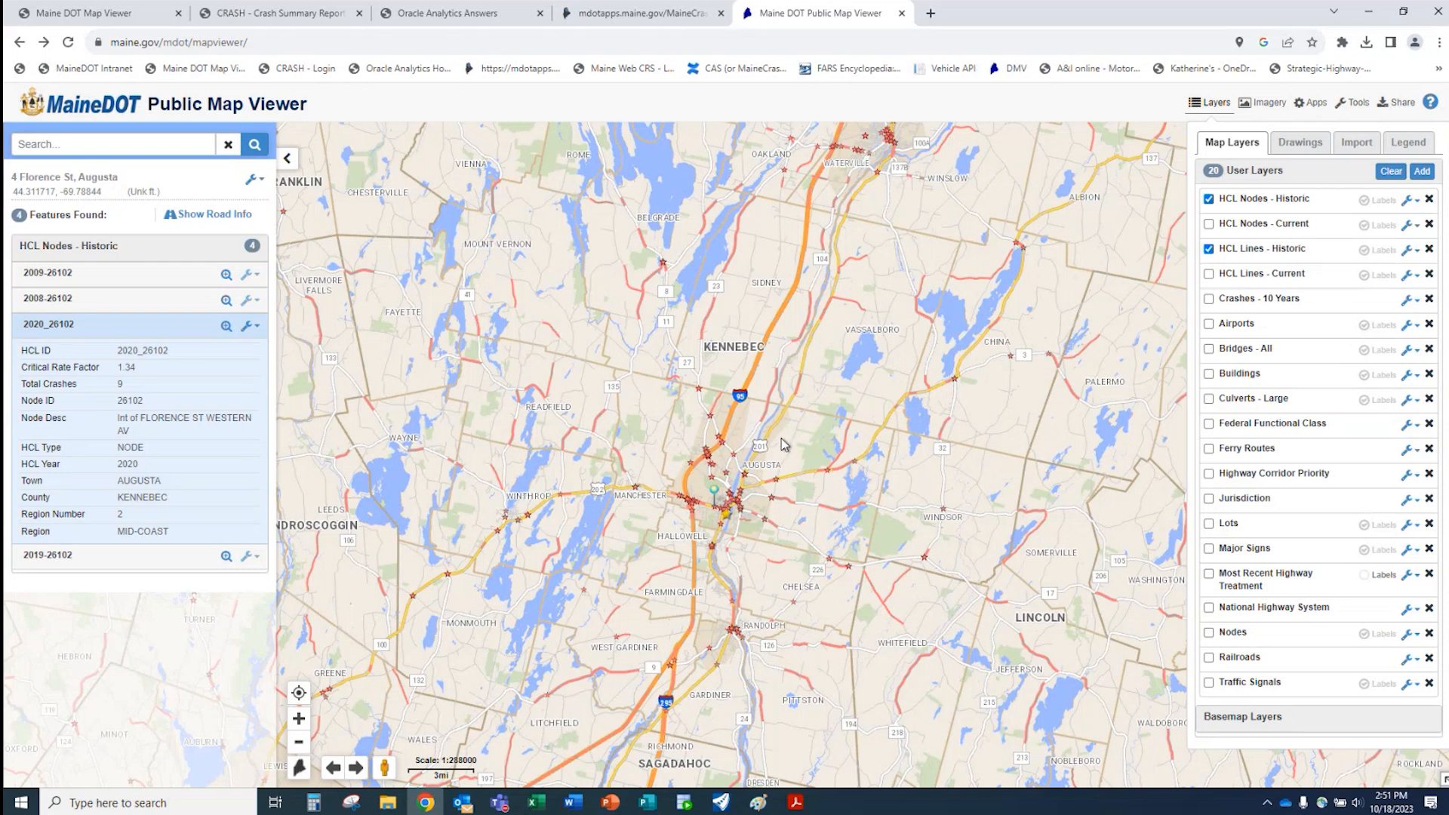
{"action": "scroll", "coordinate": [782, 444], "scroll_direction": "up", "scroll_amount": 1}
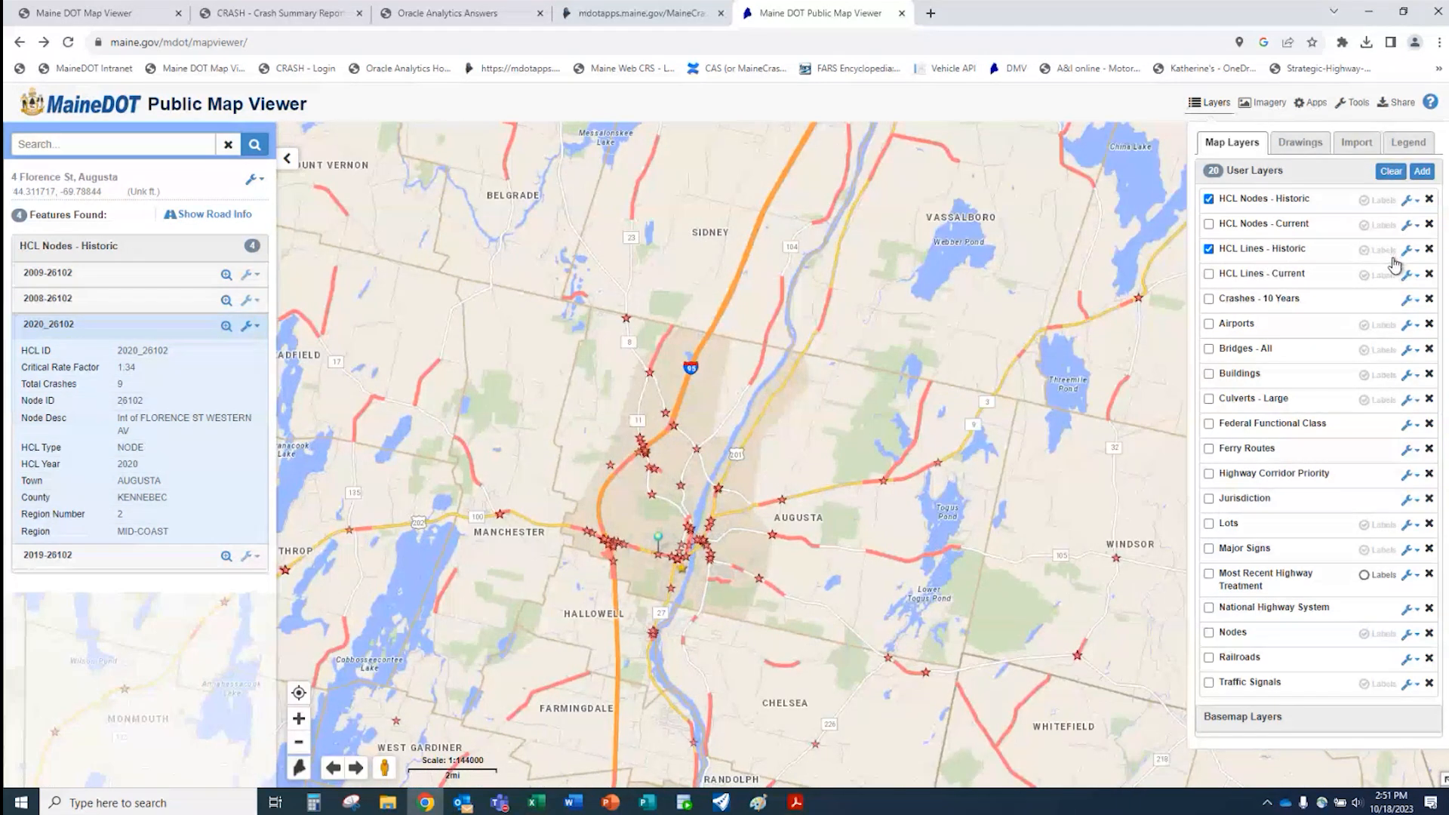
- Examine the fields available for a filter condition on the HCL Lines - Historic layer, and leave the filter without applying it
{"action": "left_click", "coordinate": [1409, 249]}
{"action": "left_click", "coordinate": [1370, 297]}
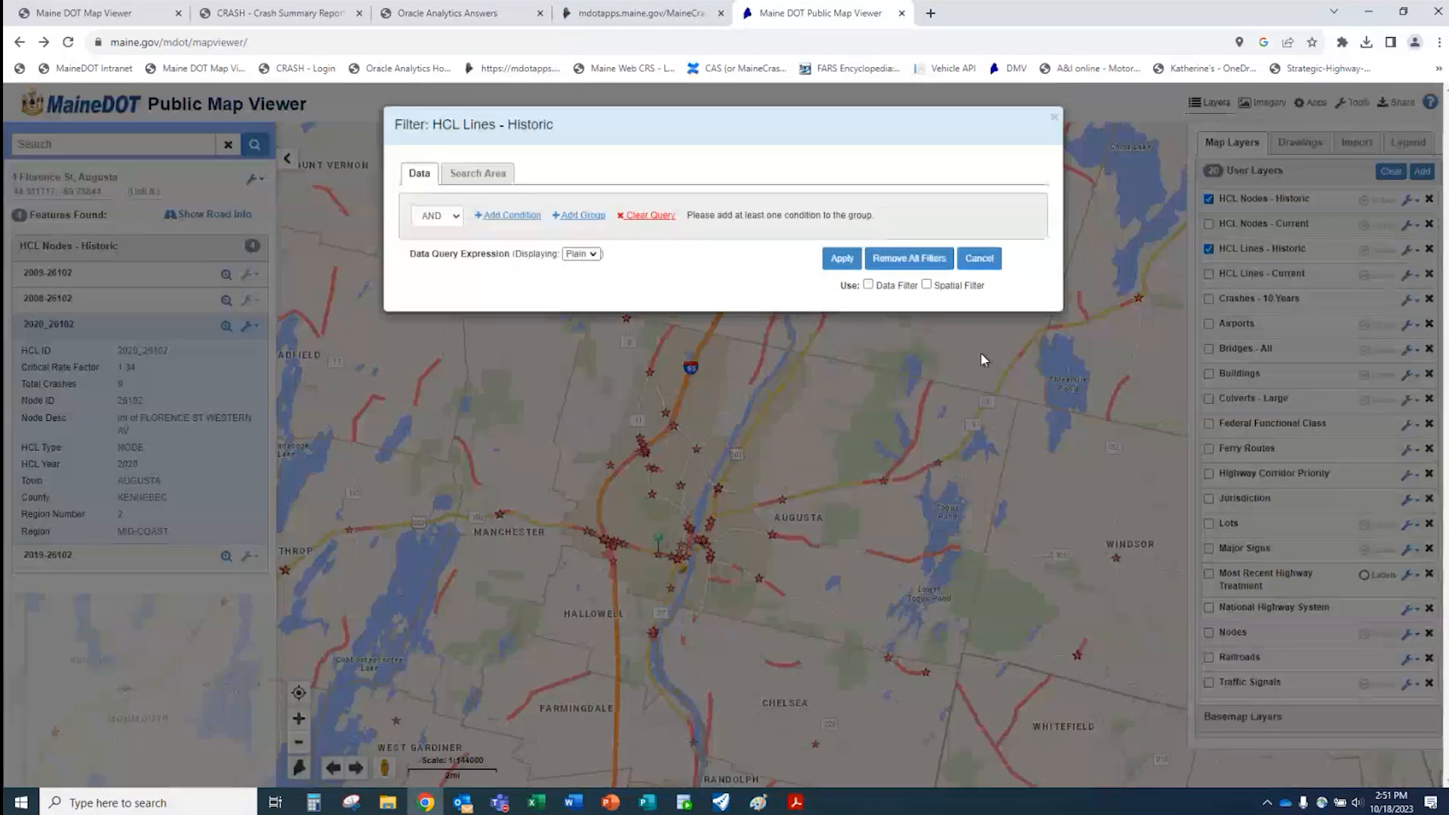
{"action": "left_click", "coordinate": [520, 219]}
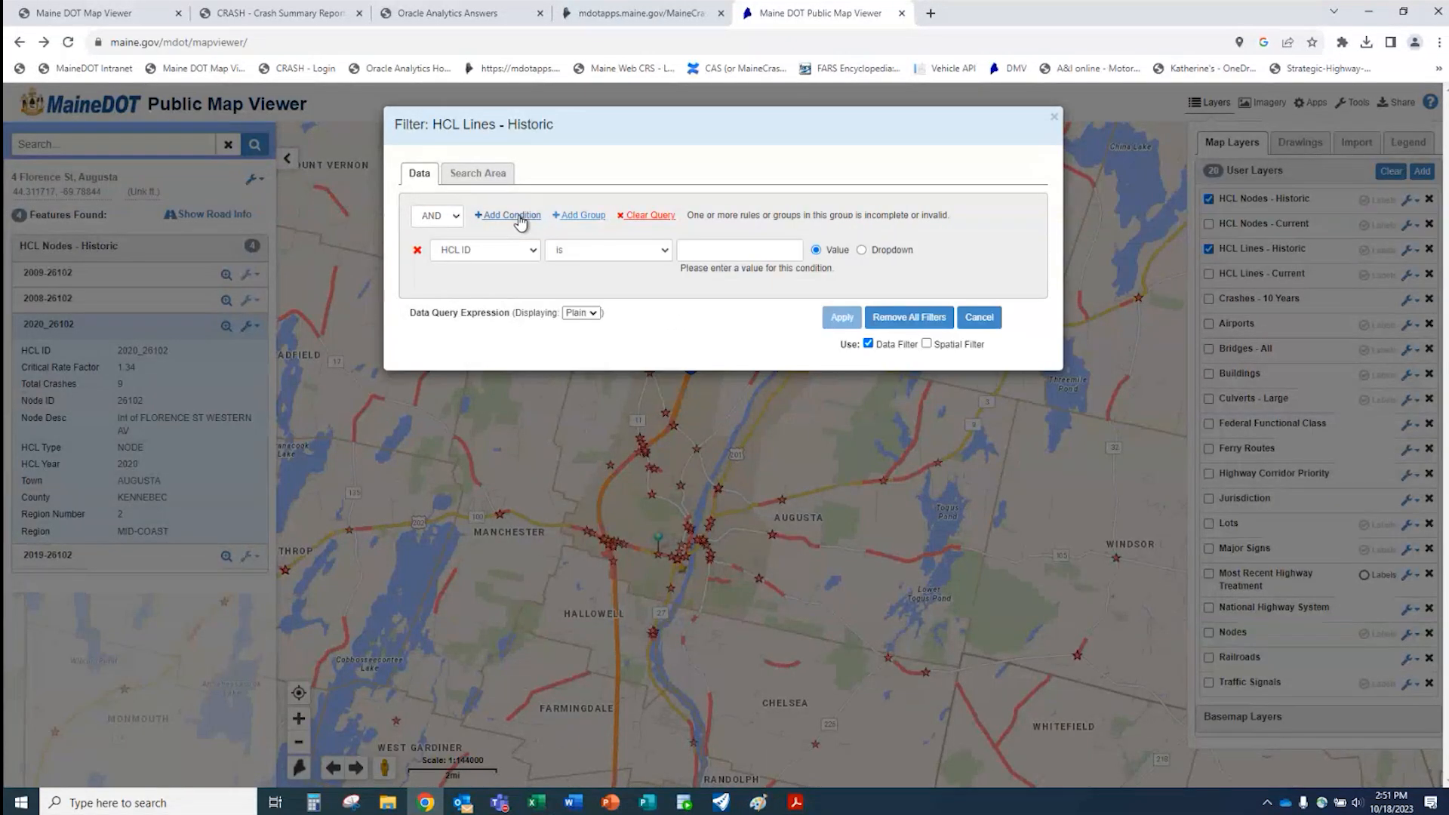
{"action": "left_click", "coordinate": [528, 253]}
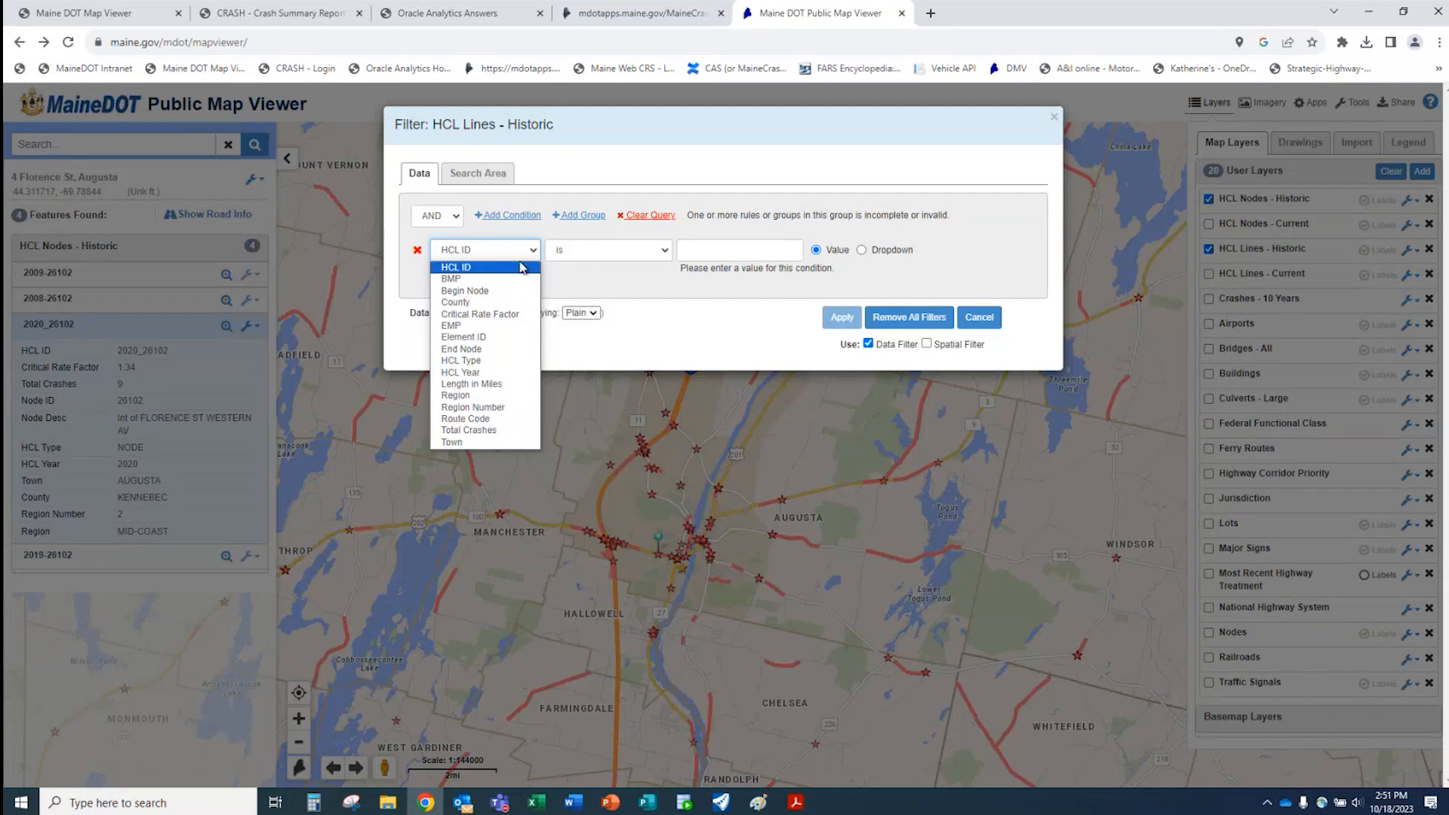
{"action": "left_click", "coordinate": [557, 175]}
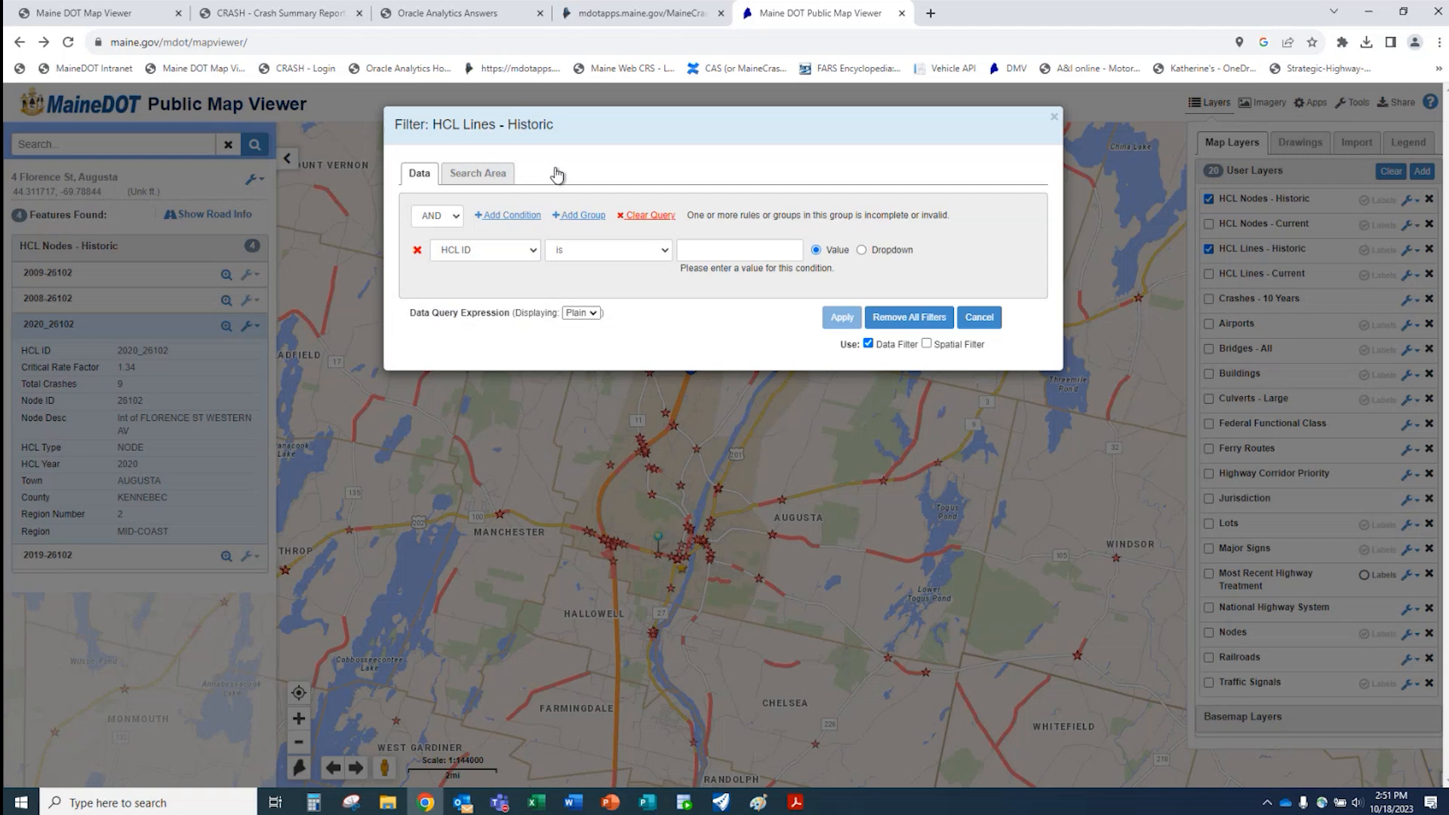
{"action": "left_click", "coordinate": [980, 317]}
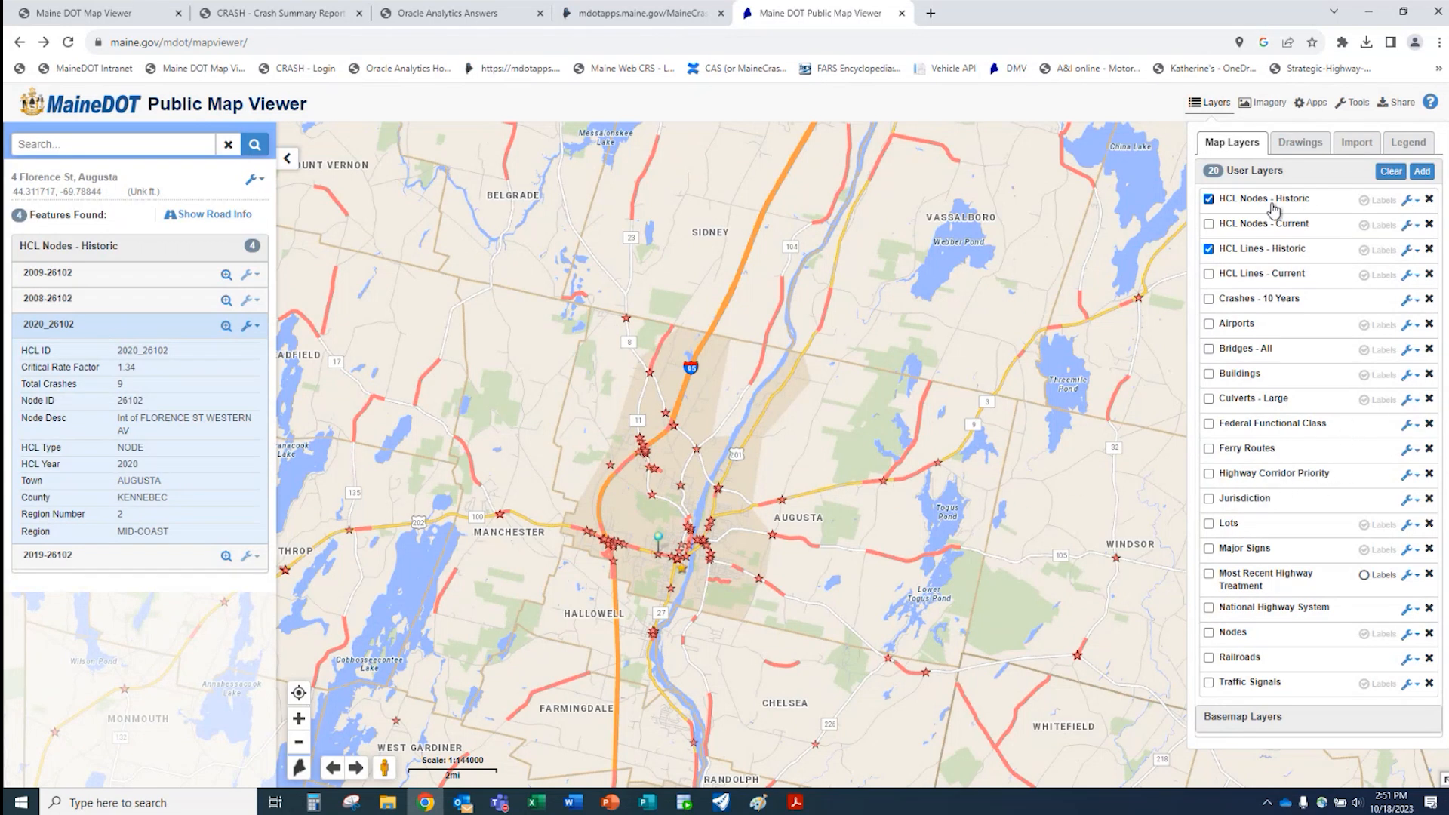
- Turn off the HCL Nodes - Historic and HCL Lines - Historic layers
{"action": "left_click", "coordinate": [1209, 199]}
{"action": "left_click", "coordinate": [1209, 249]}
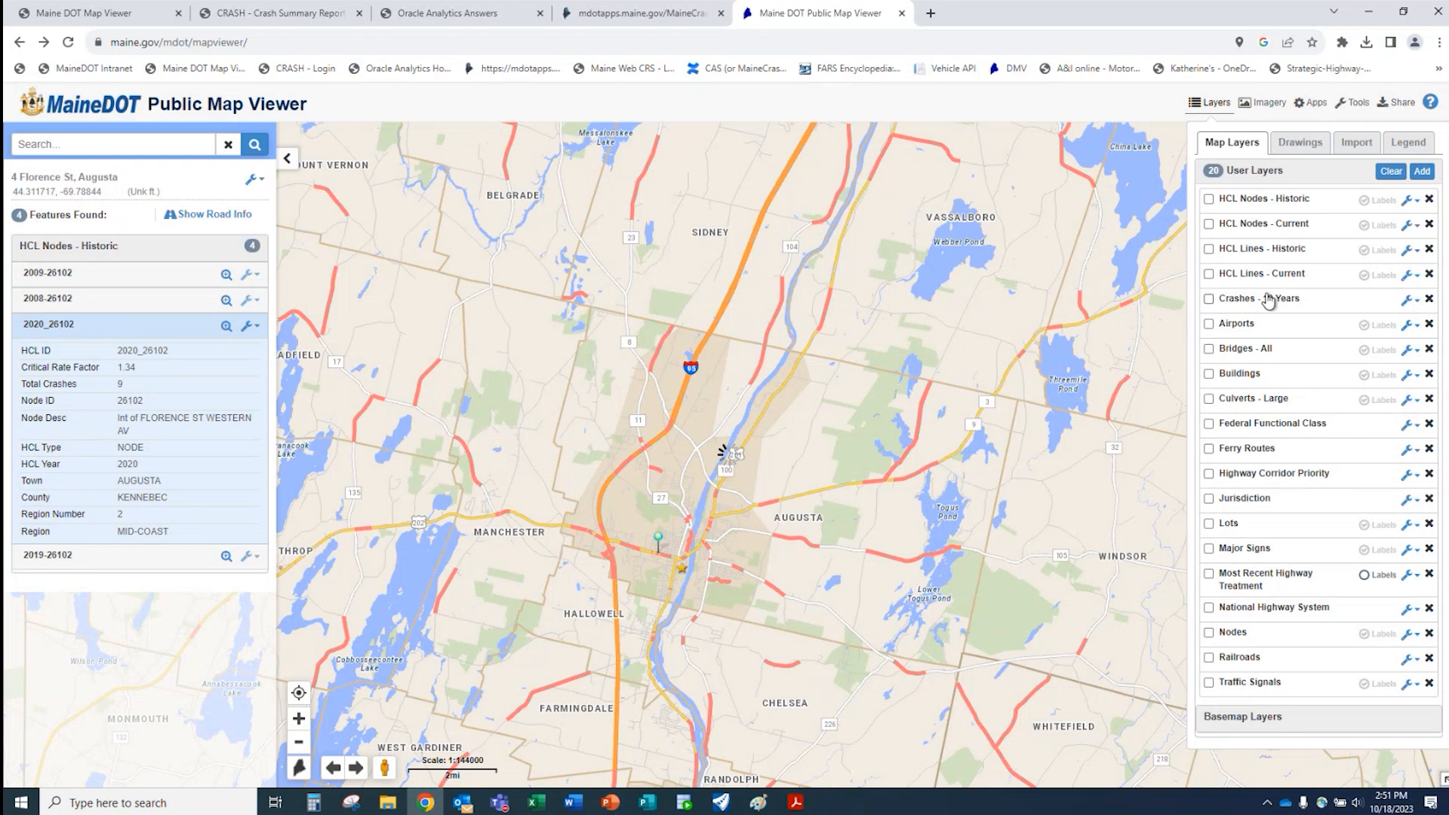
{"action": "scroll", "coordinate": [855, 401], "scroll_direction": "down", "scroll_amount": 3}
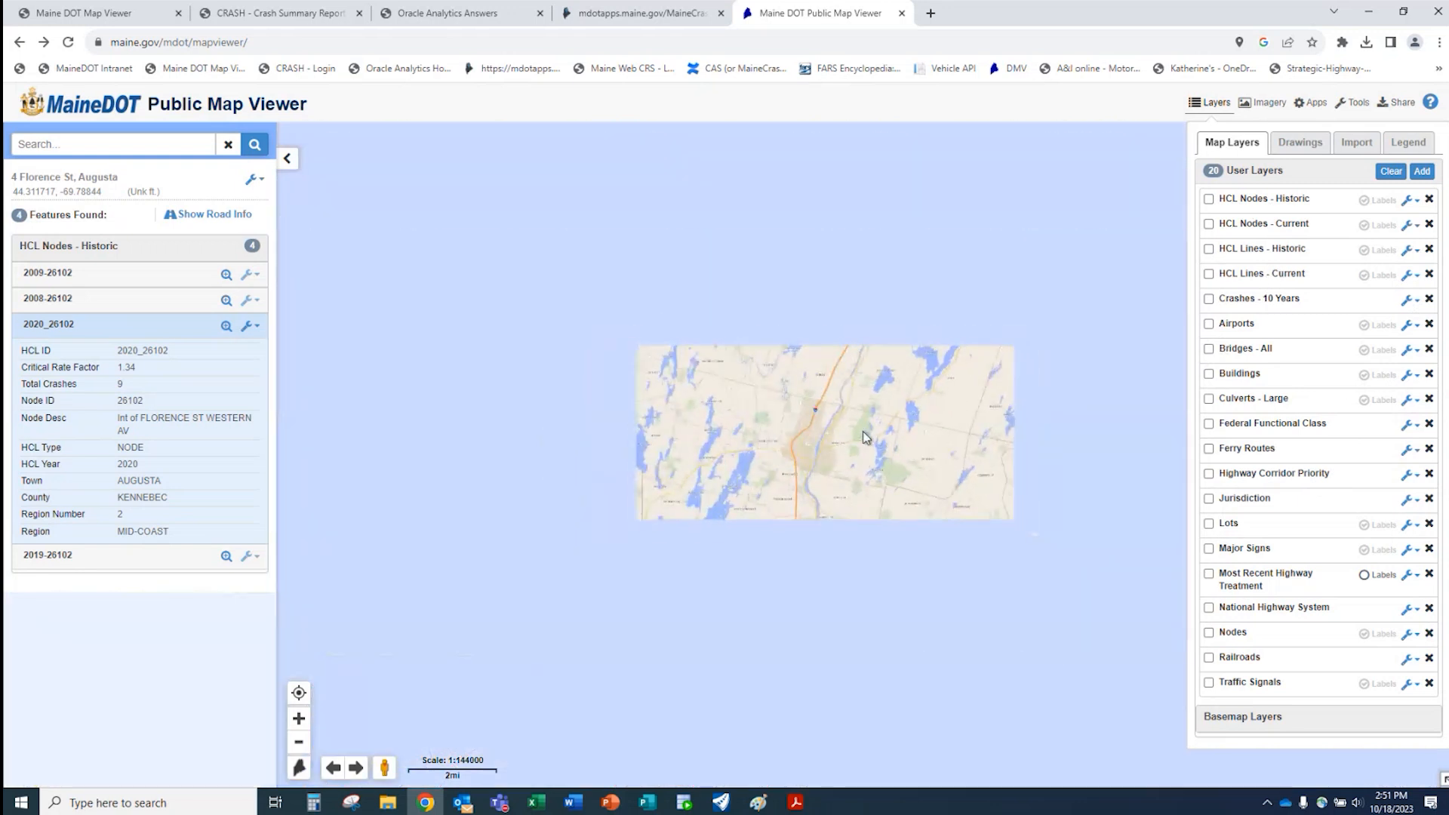